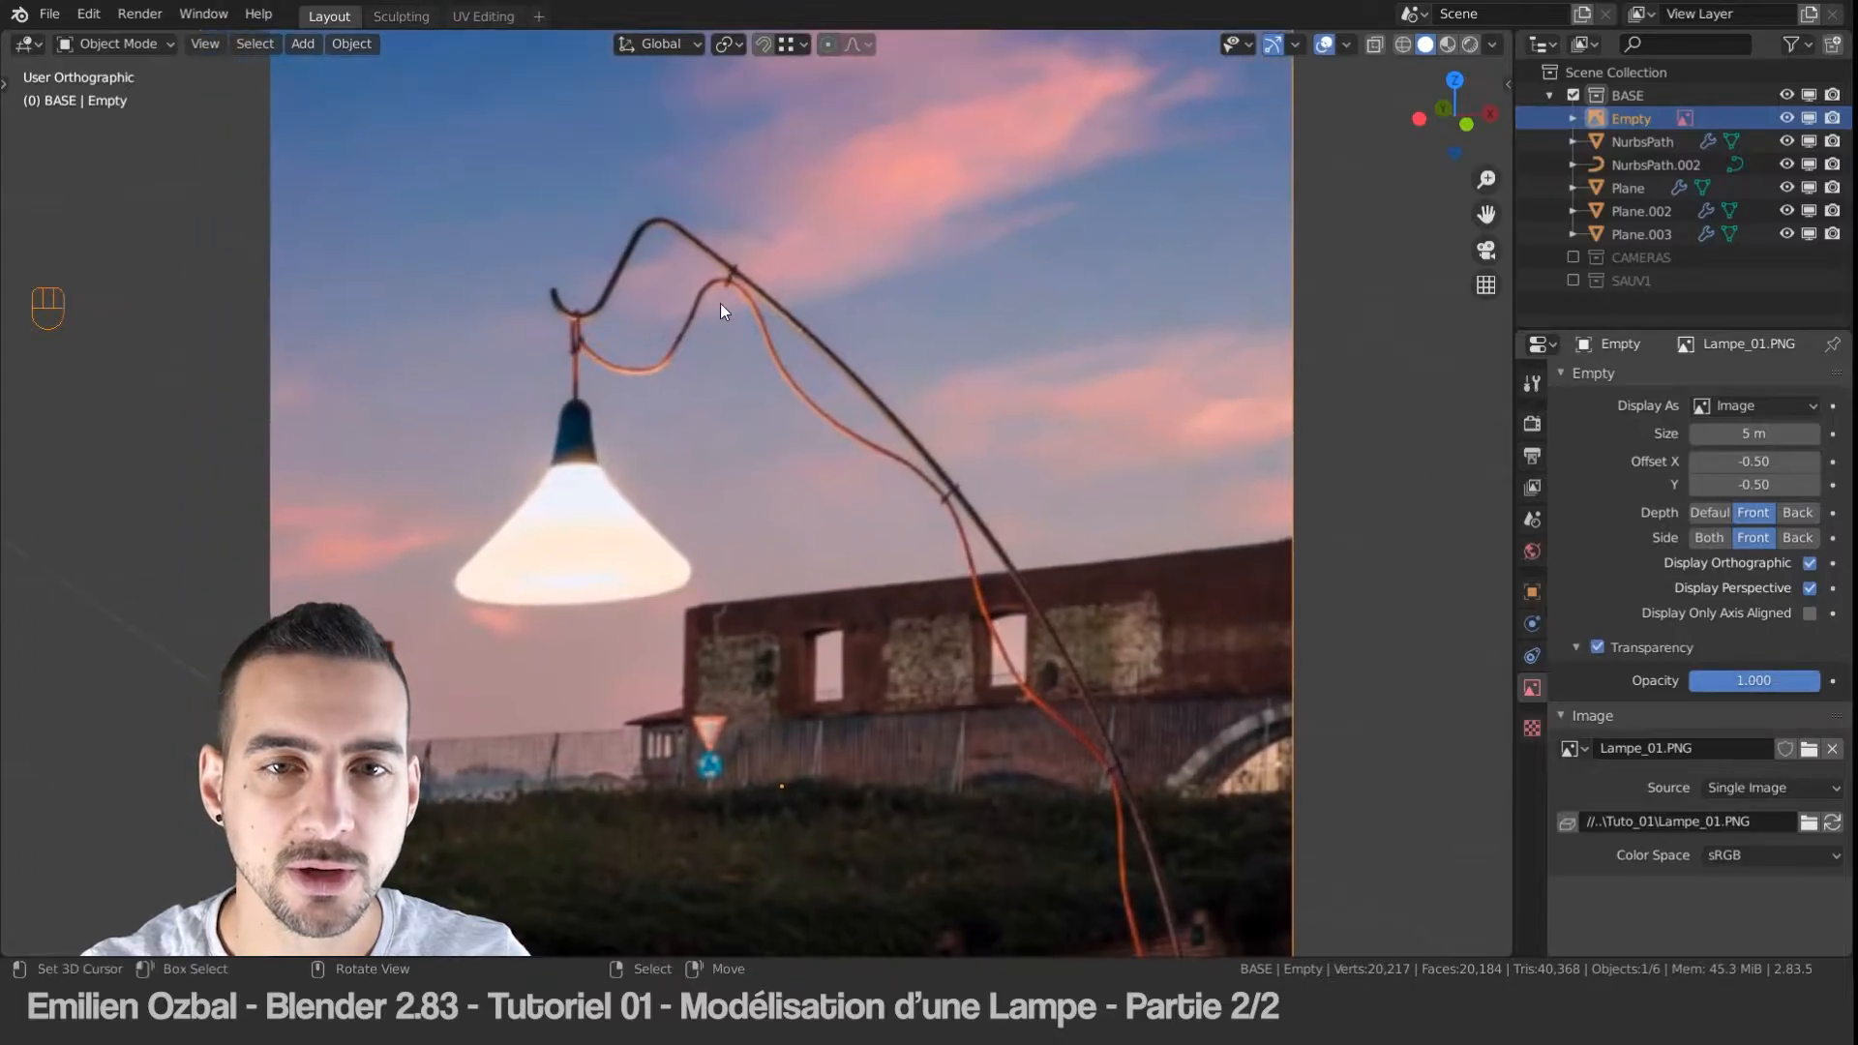
Step: Split the 3D viewport side by side and load Attache Trilly.jpg in an Image Editor in the new area
{"action": "scroll", "coordinate": [743, 277], "scroll_direction": "up", "scroll_amount": 4}
{"action": "middle_click_drag", "start_coordinate": [744, 278], "coordinate": [727, 376], "text": "shift"}
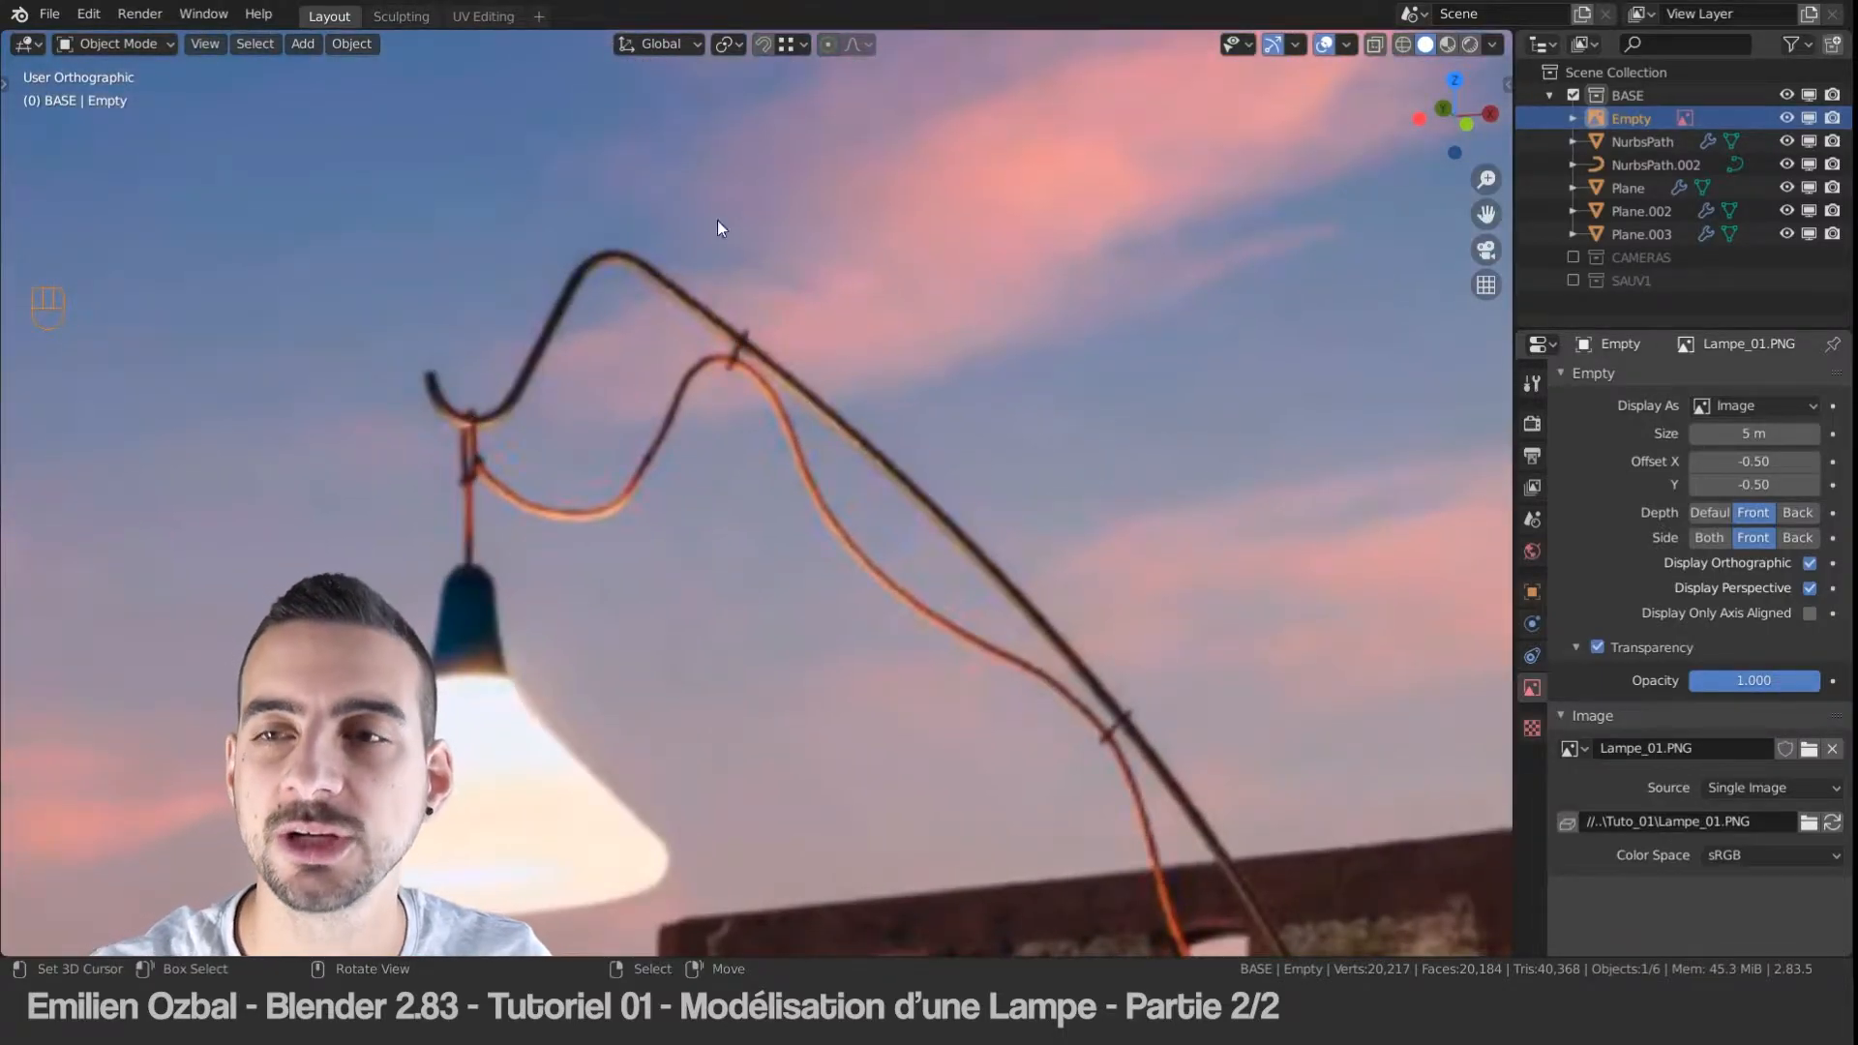
{"action": "left_click_drag", "start_coordinate": [1507, 37], "coordinate": [883, 88]}
{"action": "left_click", "coordinate": [927, 44]}
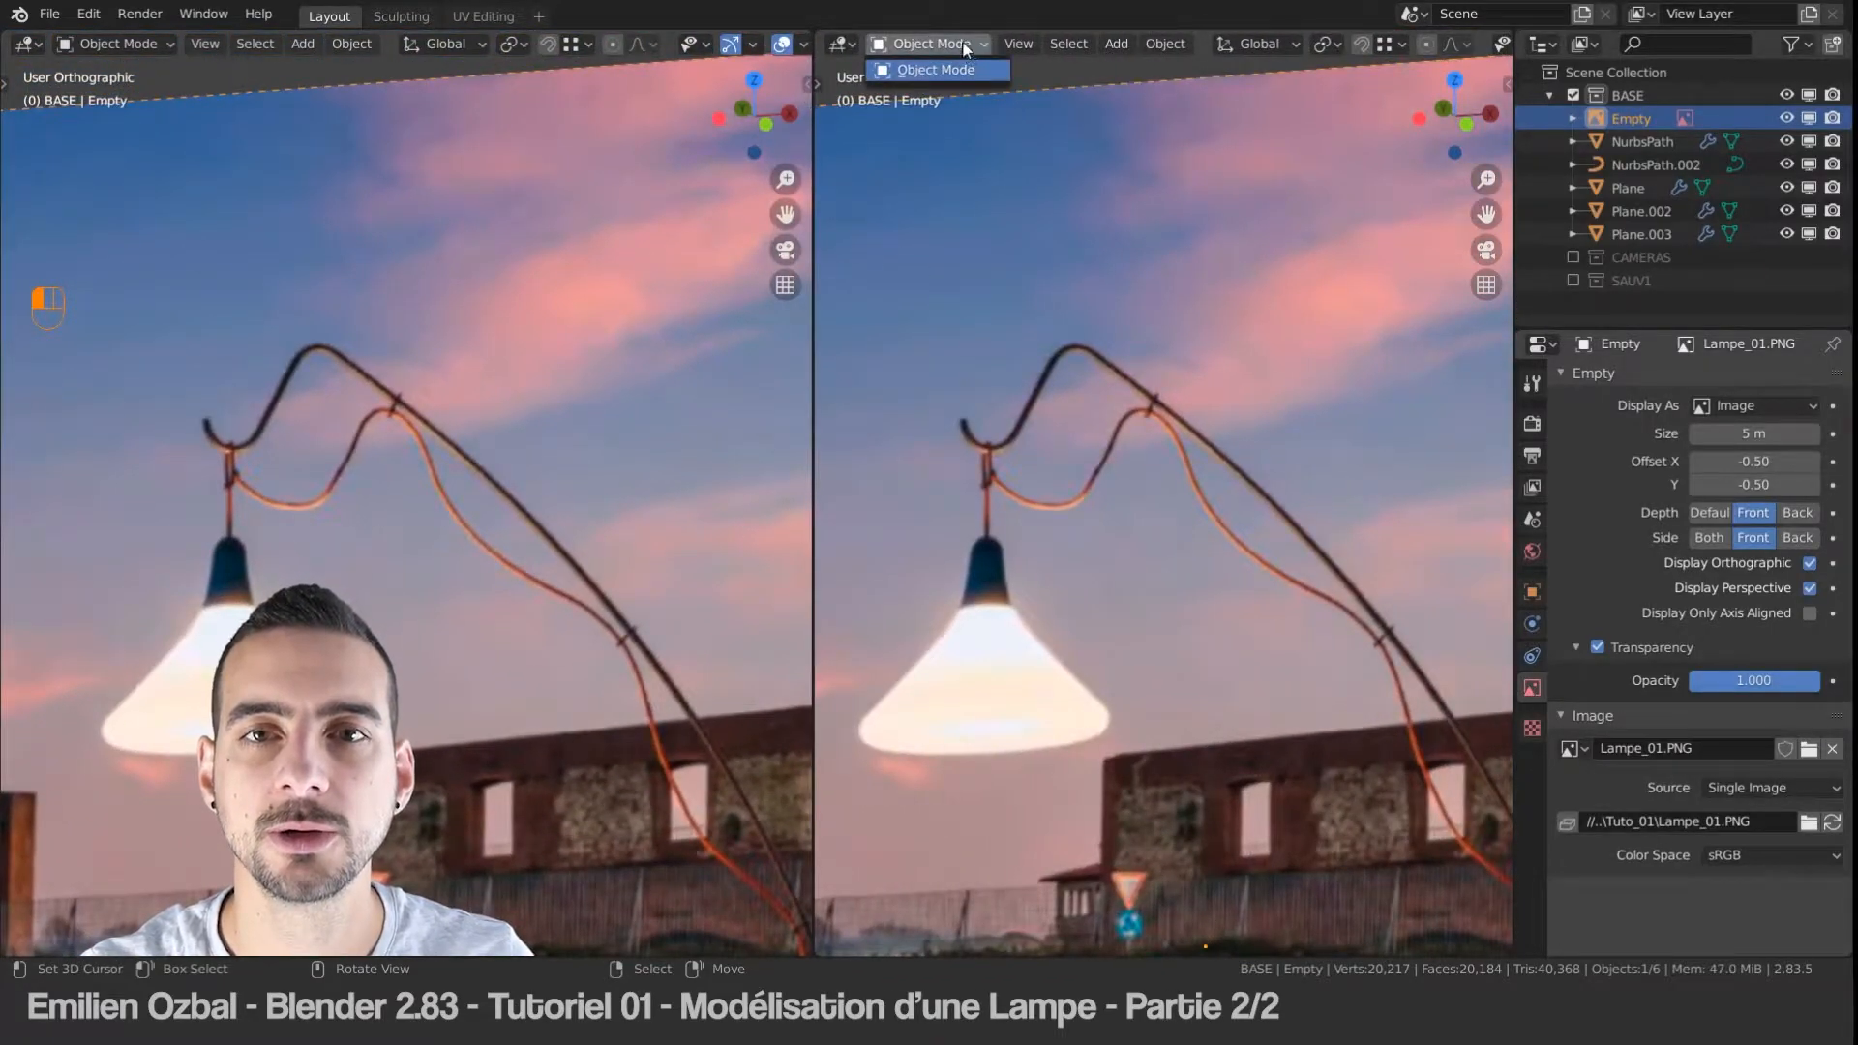
{"action": "left_click", "coordinate": [840, 43]}
{"action": "left_click", "coordinate": [884, 152]}
{"action": "left_click", "coordinate": [1079, 44]}
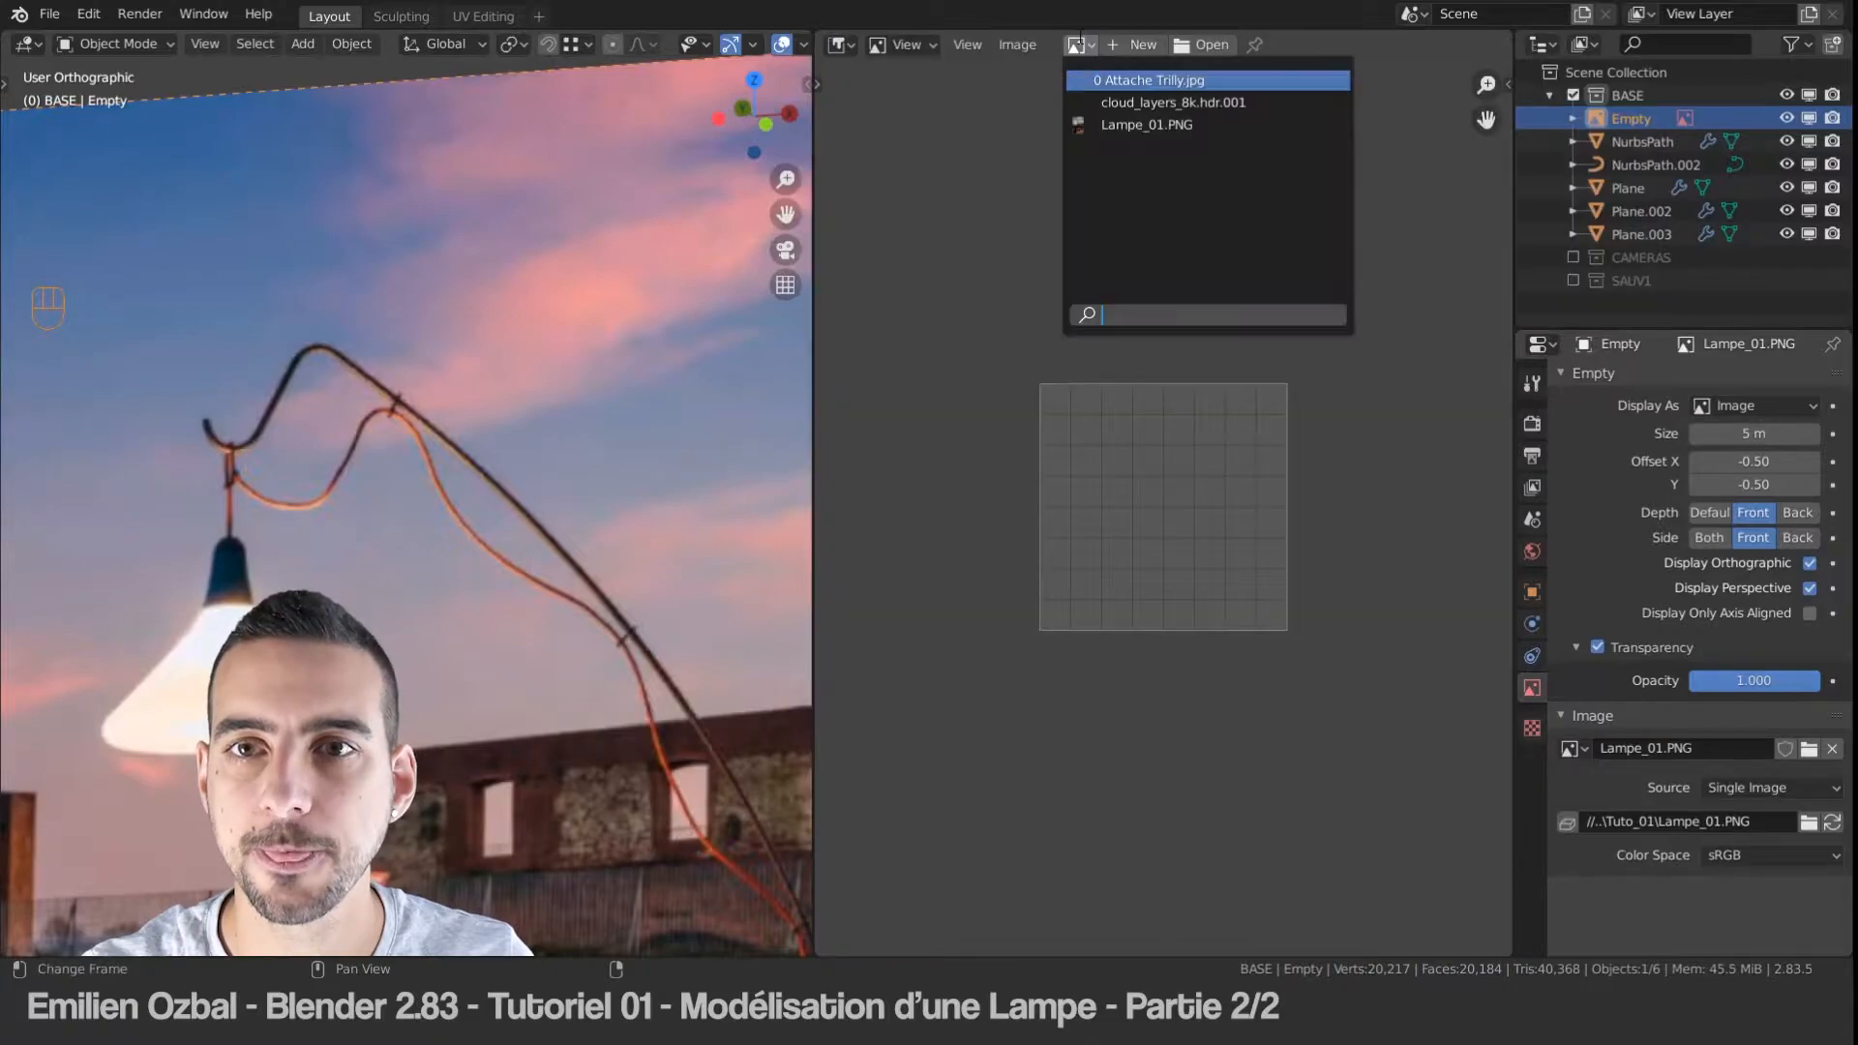
{"action": "left_click", "coordinate": [1153, 80]}
Step: Frame the black cable clip in the reference image and widen the 3D viewport beside it
{"action": "middle_click_drag", "start_coordinate": [1075, 268], "coordinate": [1166, 408]}
{"action": "scroll", "coordinate": [1186, 376], "scroll_direction": "down", "scroll_amount": 1}
{"action": "scroll", "coordinate": [1186, 376], "scroll_direction": "up", "scroll_amount": 3}
{"action": "scroll", "coordinate": [1186, 375], "scroll_direction": "up", "scroll_amount": 2}
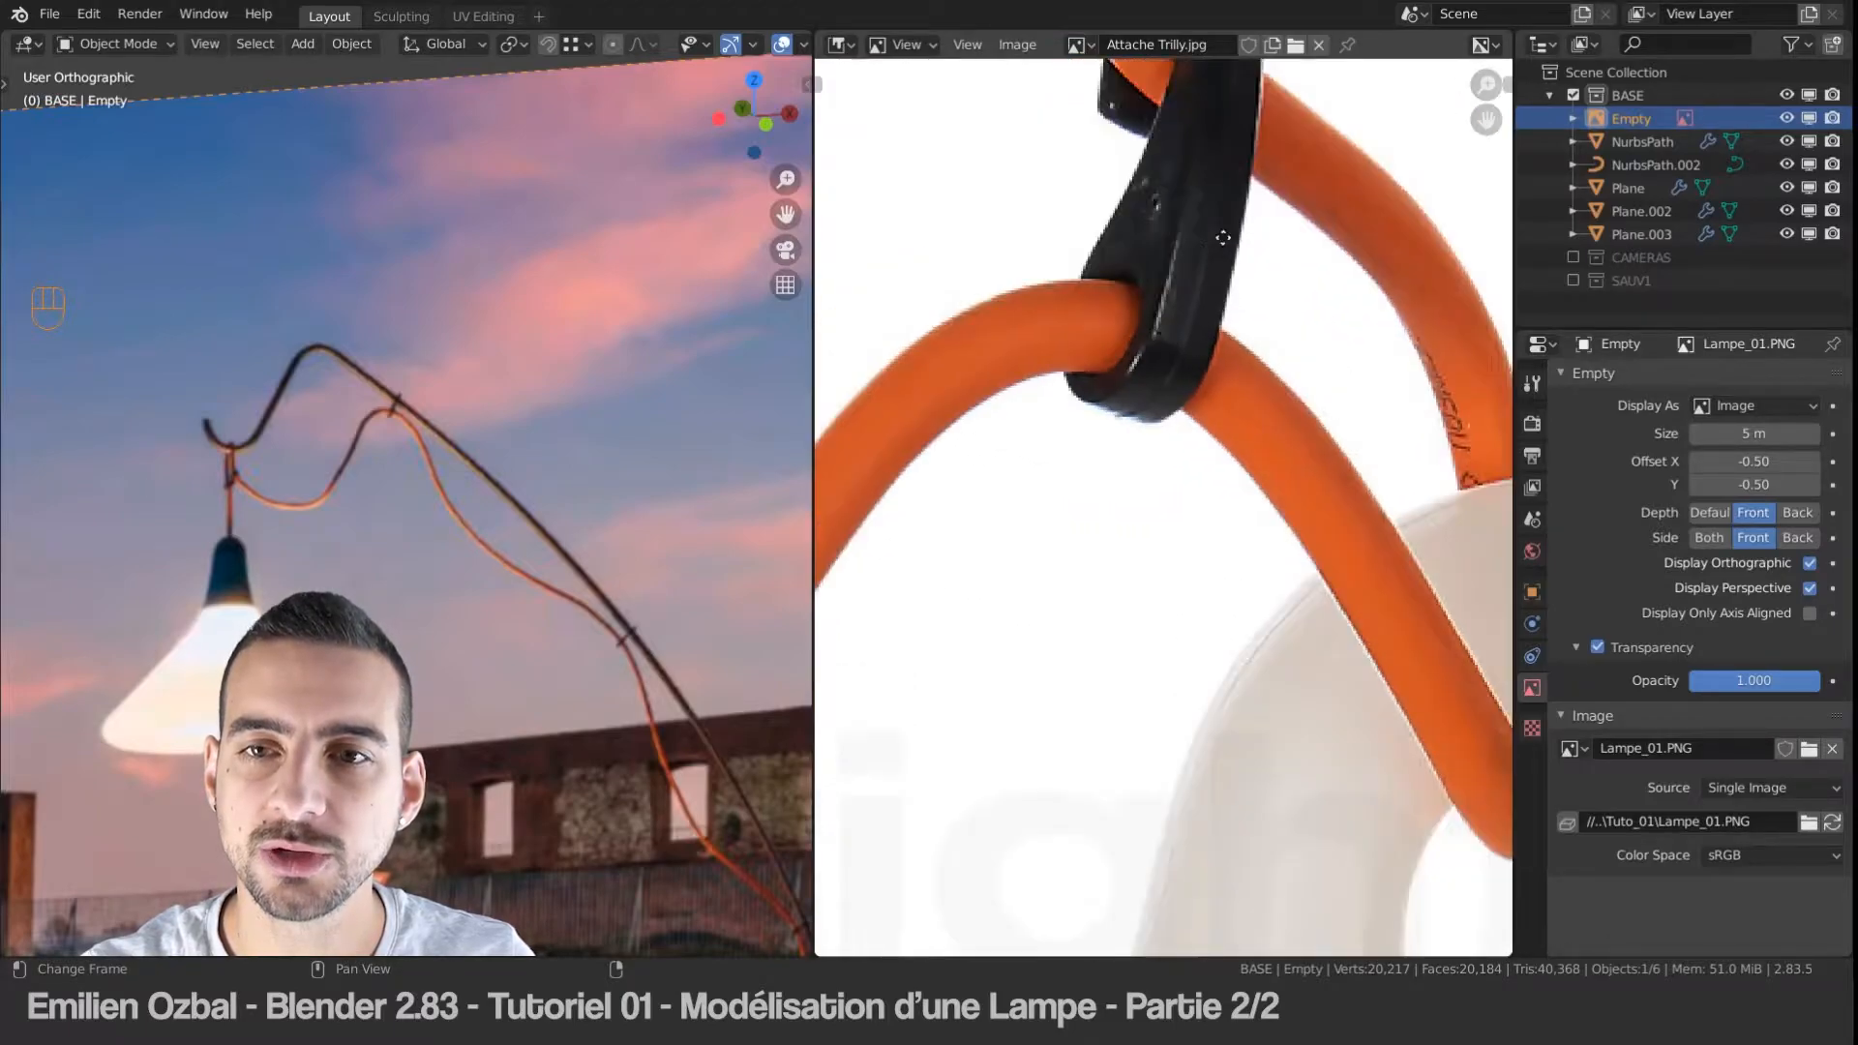
{"action": "middle_click_drag", "start_coordinate": [1219, 233], "coordinate": [1183, 598]}
{"action": "middle_click_drag", "start_coordinate": [1065, 478], "coordinate": [1194, 428]}
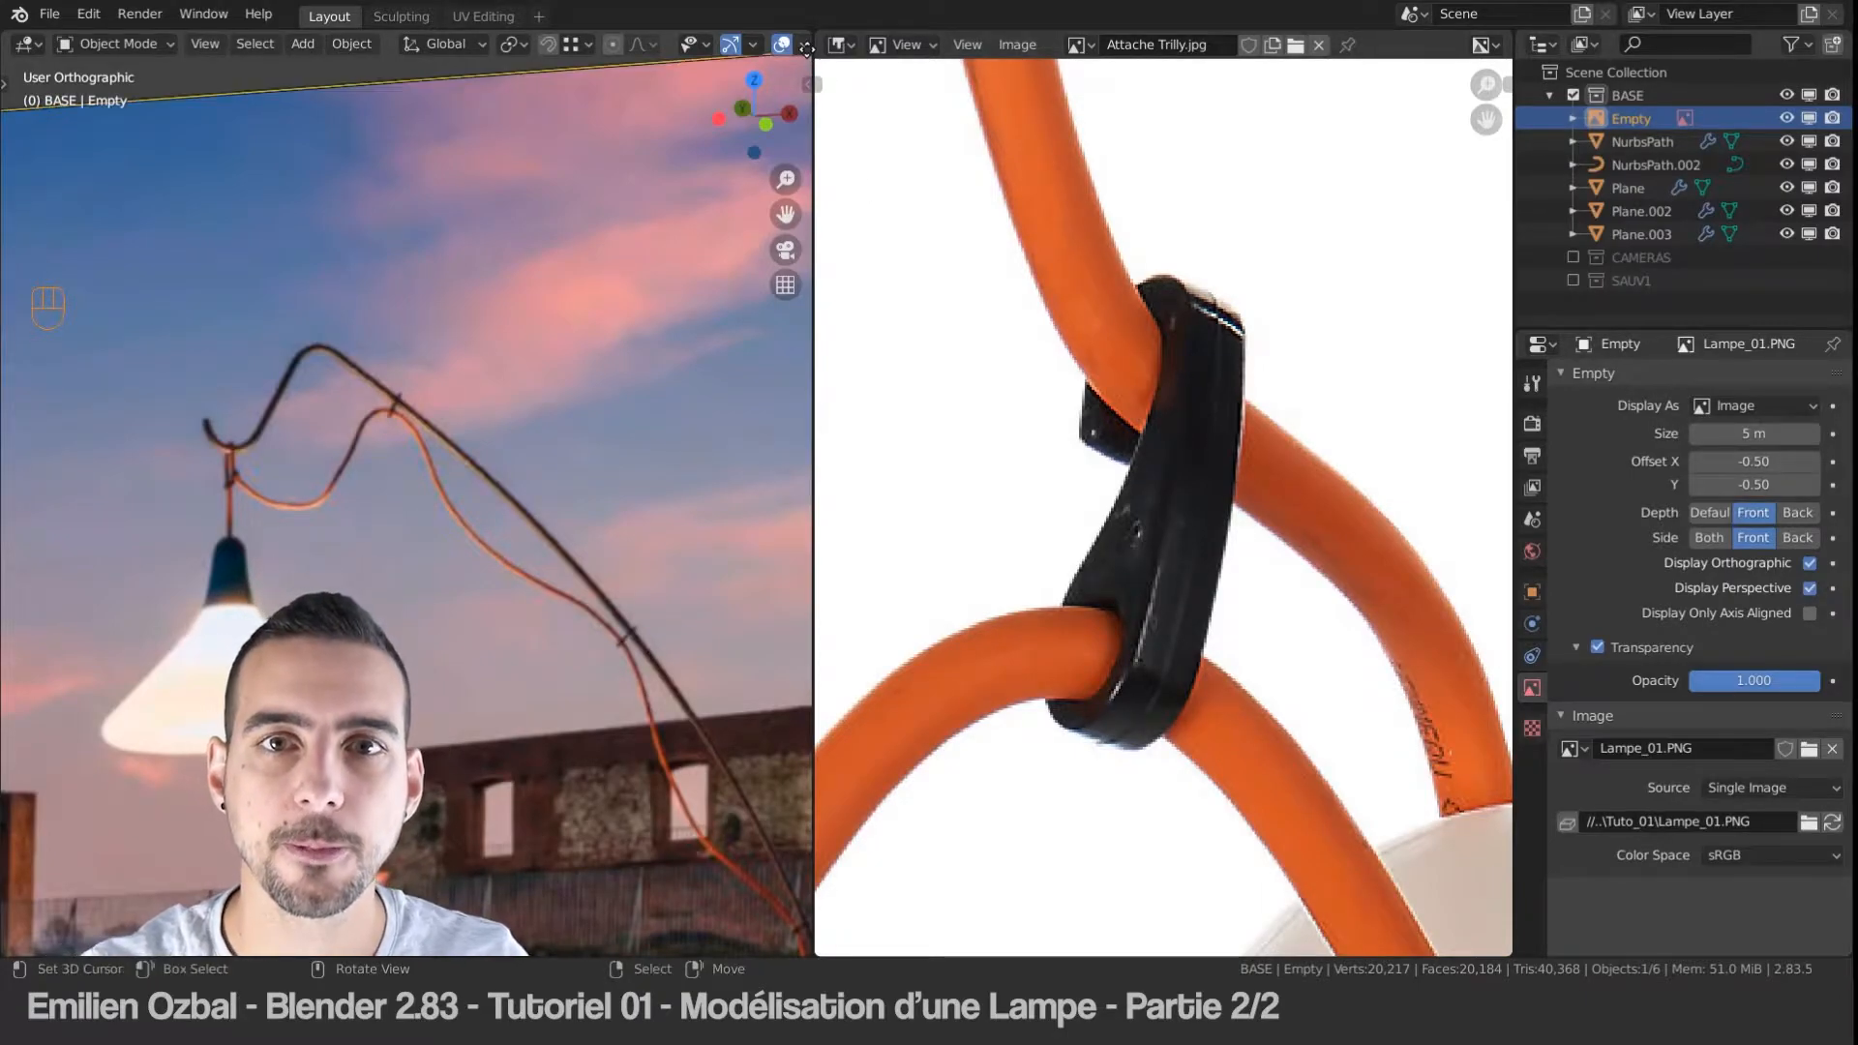
{"action": "middle_click_drag", "start_coordinate": [1094, 442], "coordinate": [1189, 384]}
{"action": "scroll", "coordinate": [1189, 383], "scroll_direction": "down", "scroll_amount": 1}
{"action": "left_click_drag", "start_coordinate": [812, 200], "coordinate": [990, 199]}
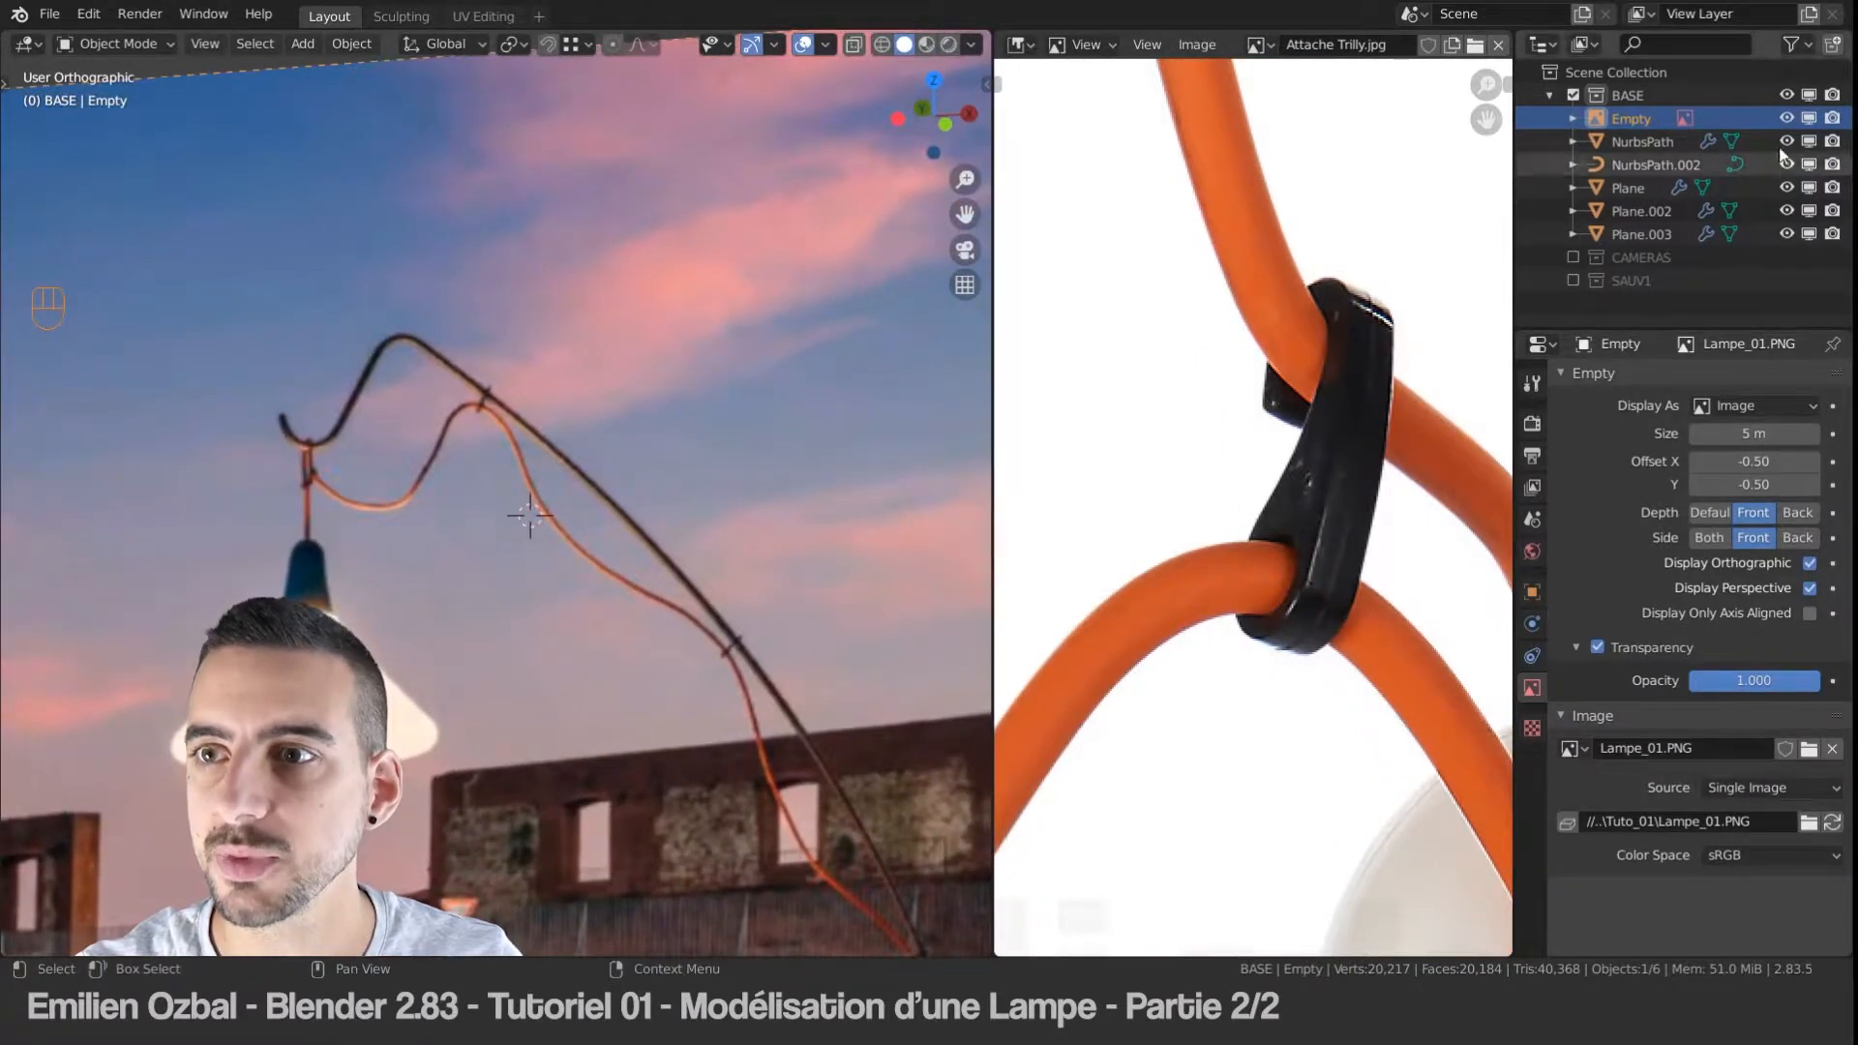
Step: Hide the lamp background image, clear the selection and add a mesh plane
{"action": "left_click", "coordinate": [1786, 118]}
{"action": "key", "text": "a"}
{"action": "key", "text": "a"}
{"action": "key", "text": "shift+a"}
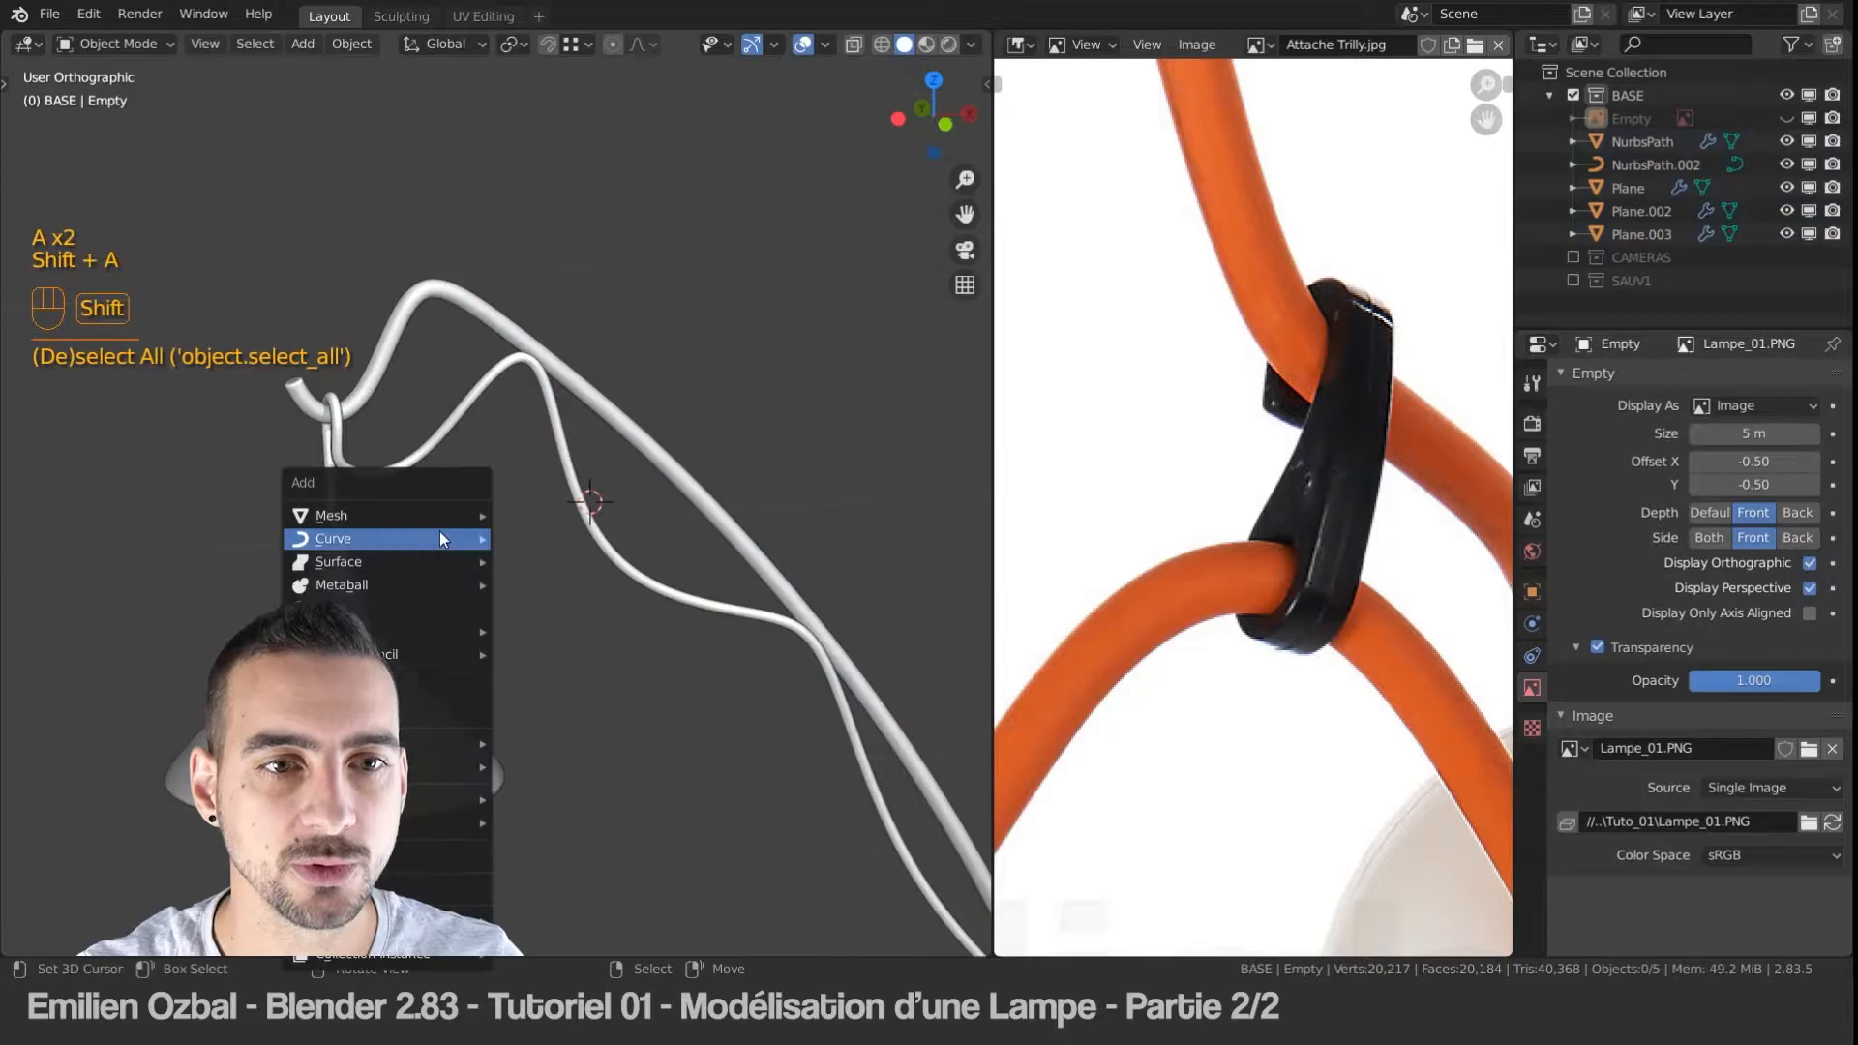
{"action": "mouse_move", "coordinate": [379, 513]}
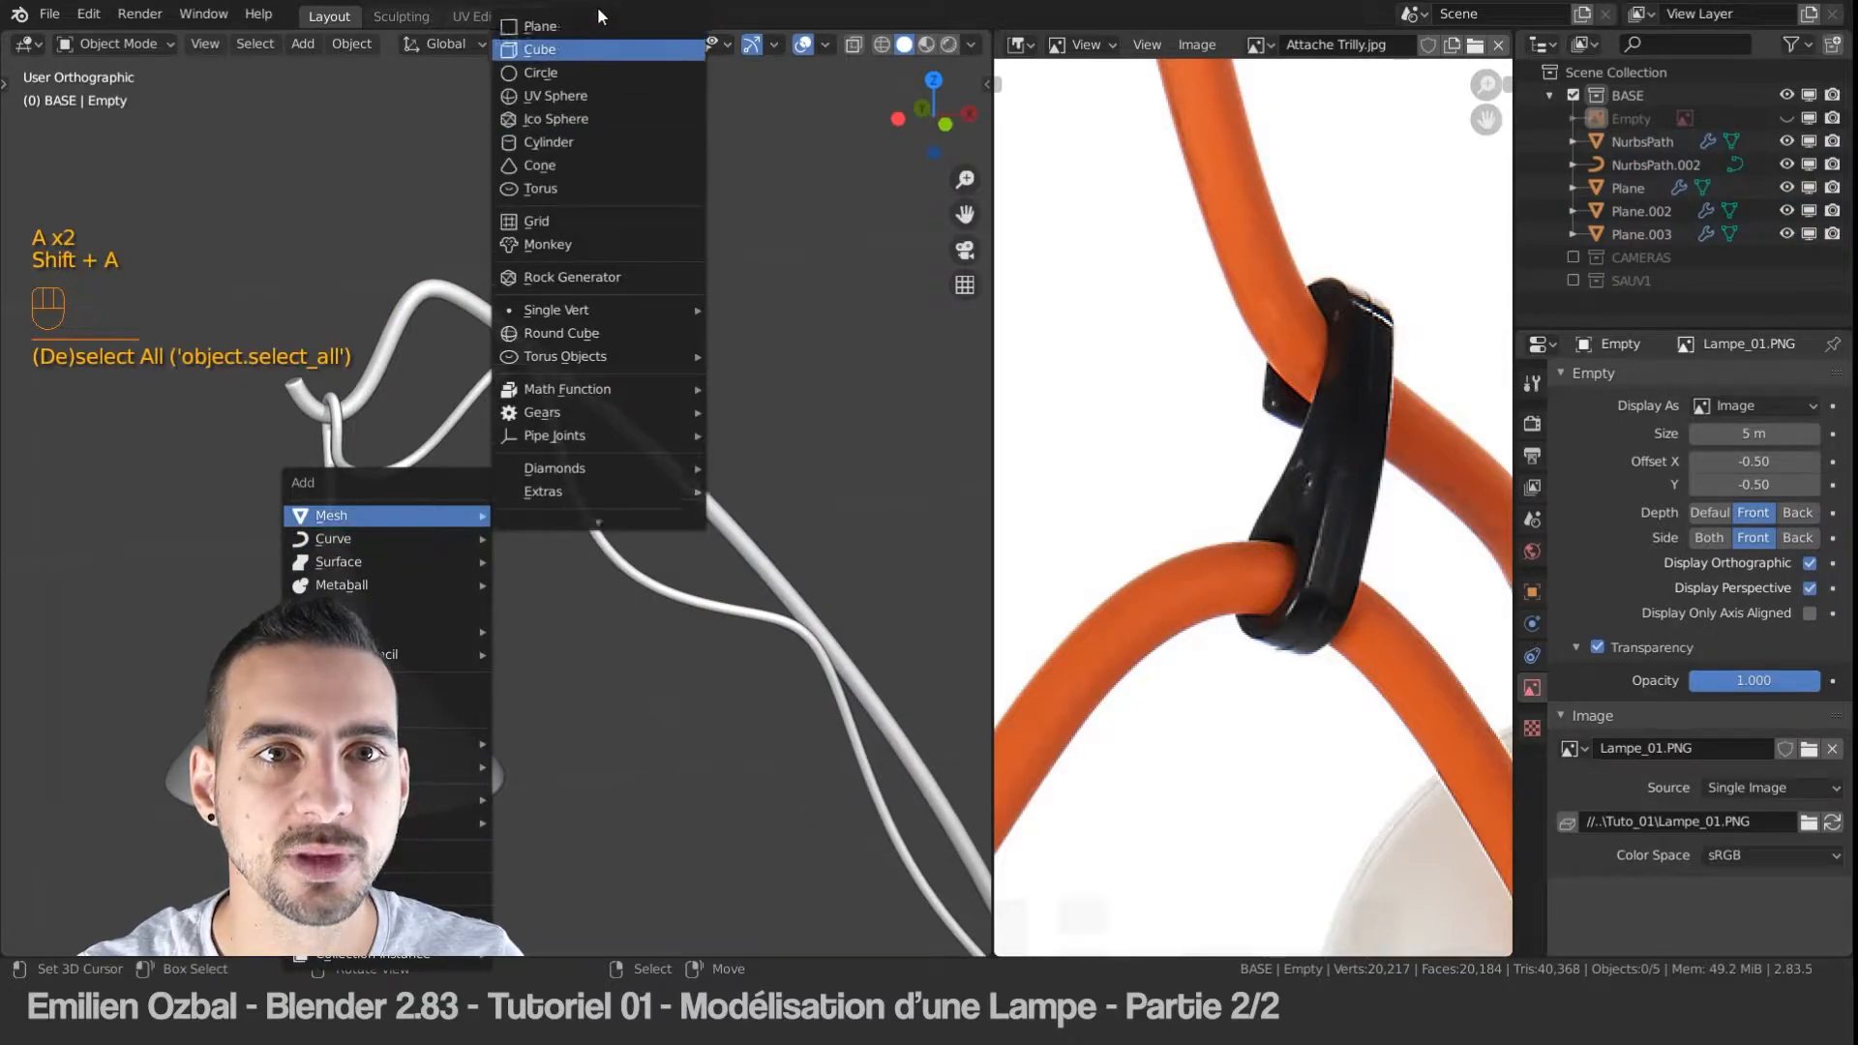
{"action": "left_click", "coordinate": [584, 25]}
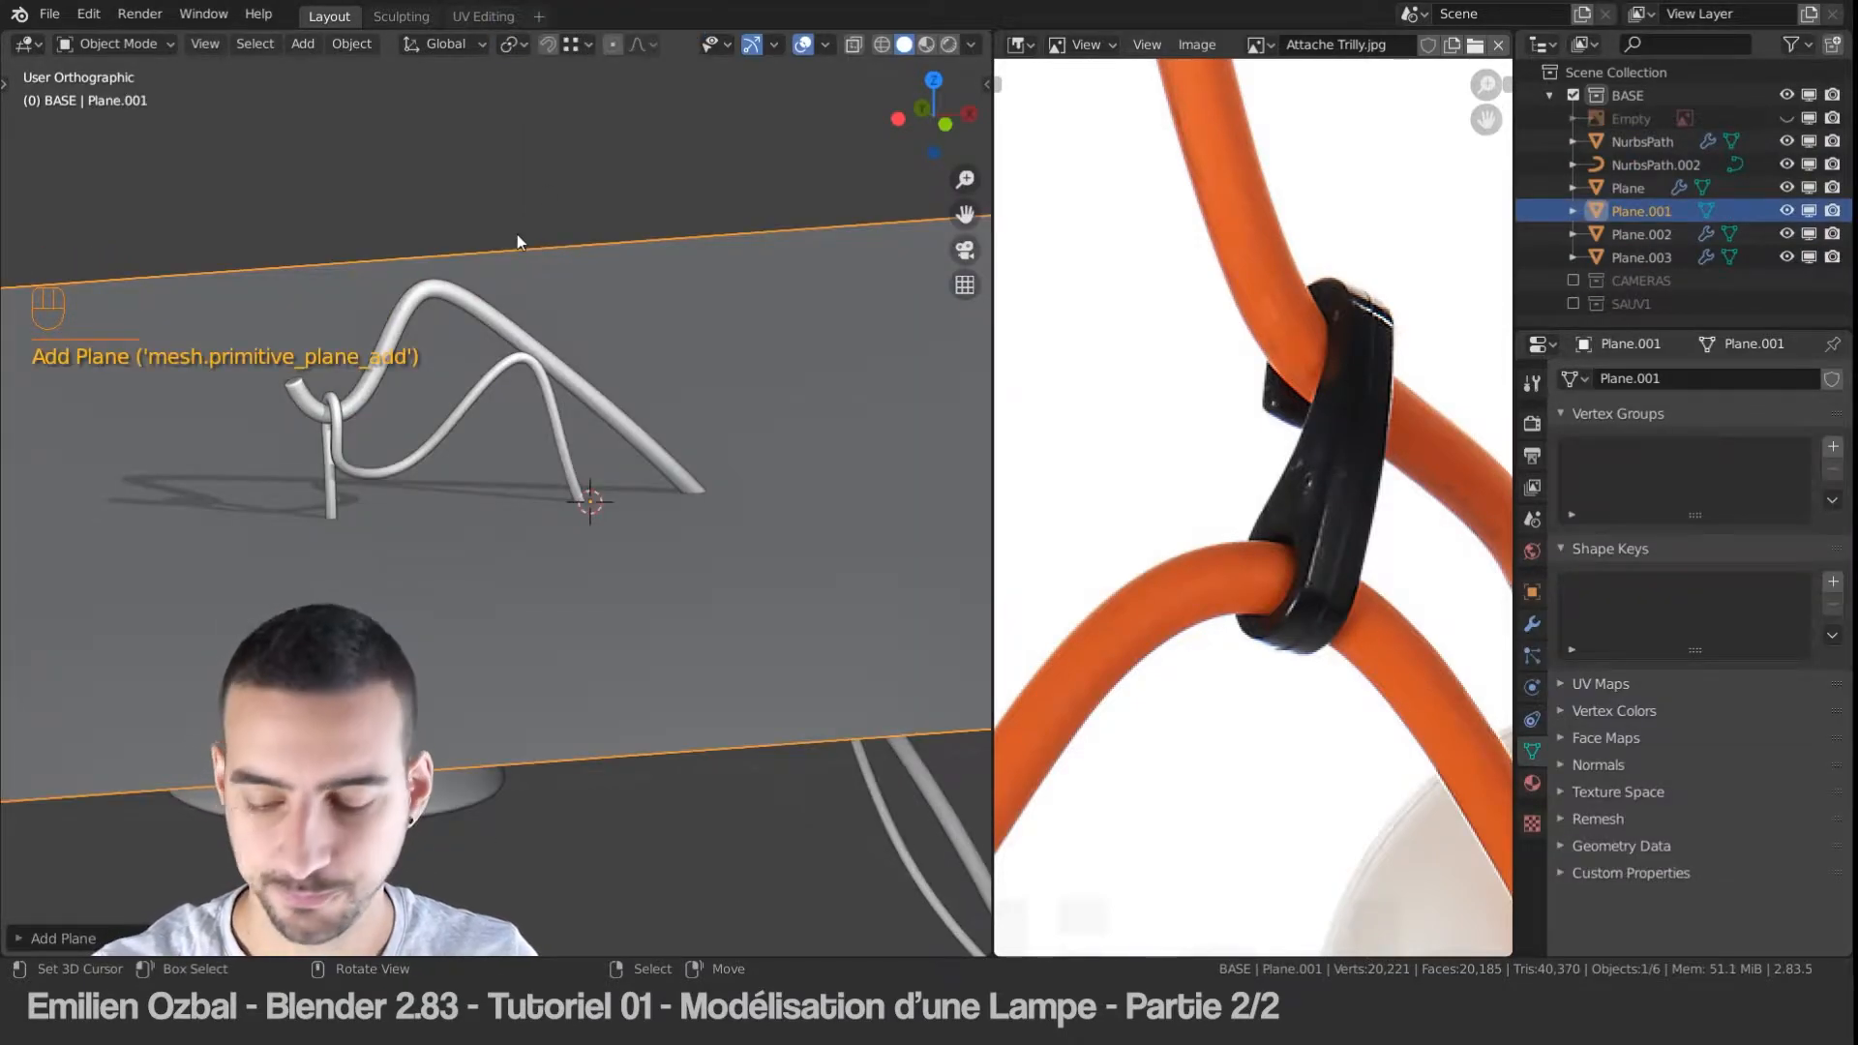
Step: Isolate the new plane in local view and scale it down to about 0.06
{"action": "key", "text": "KP_Divide"}
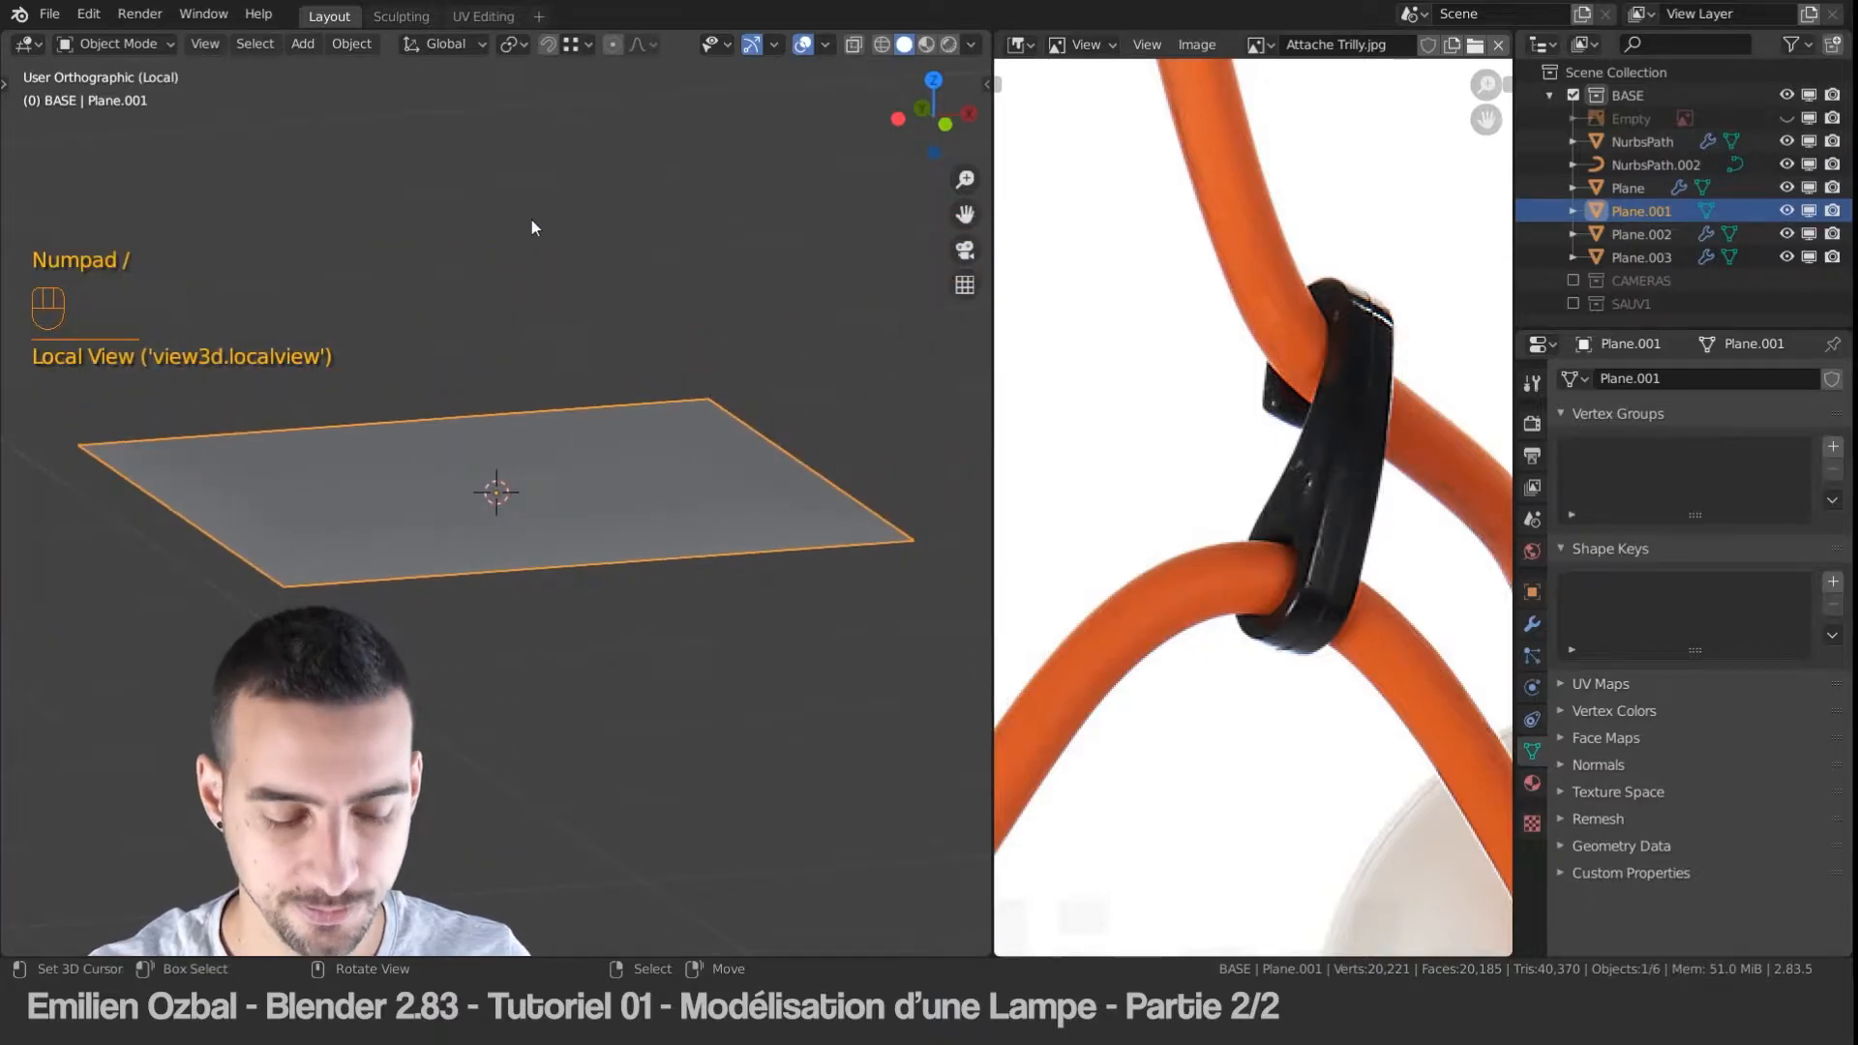
{"action": "key", "text": "s"}
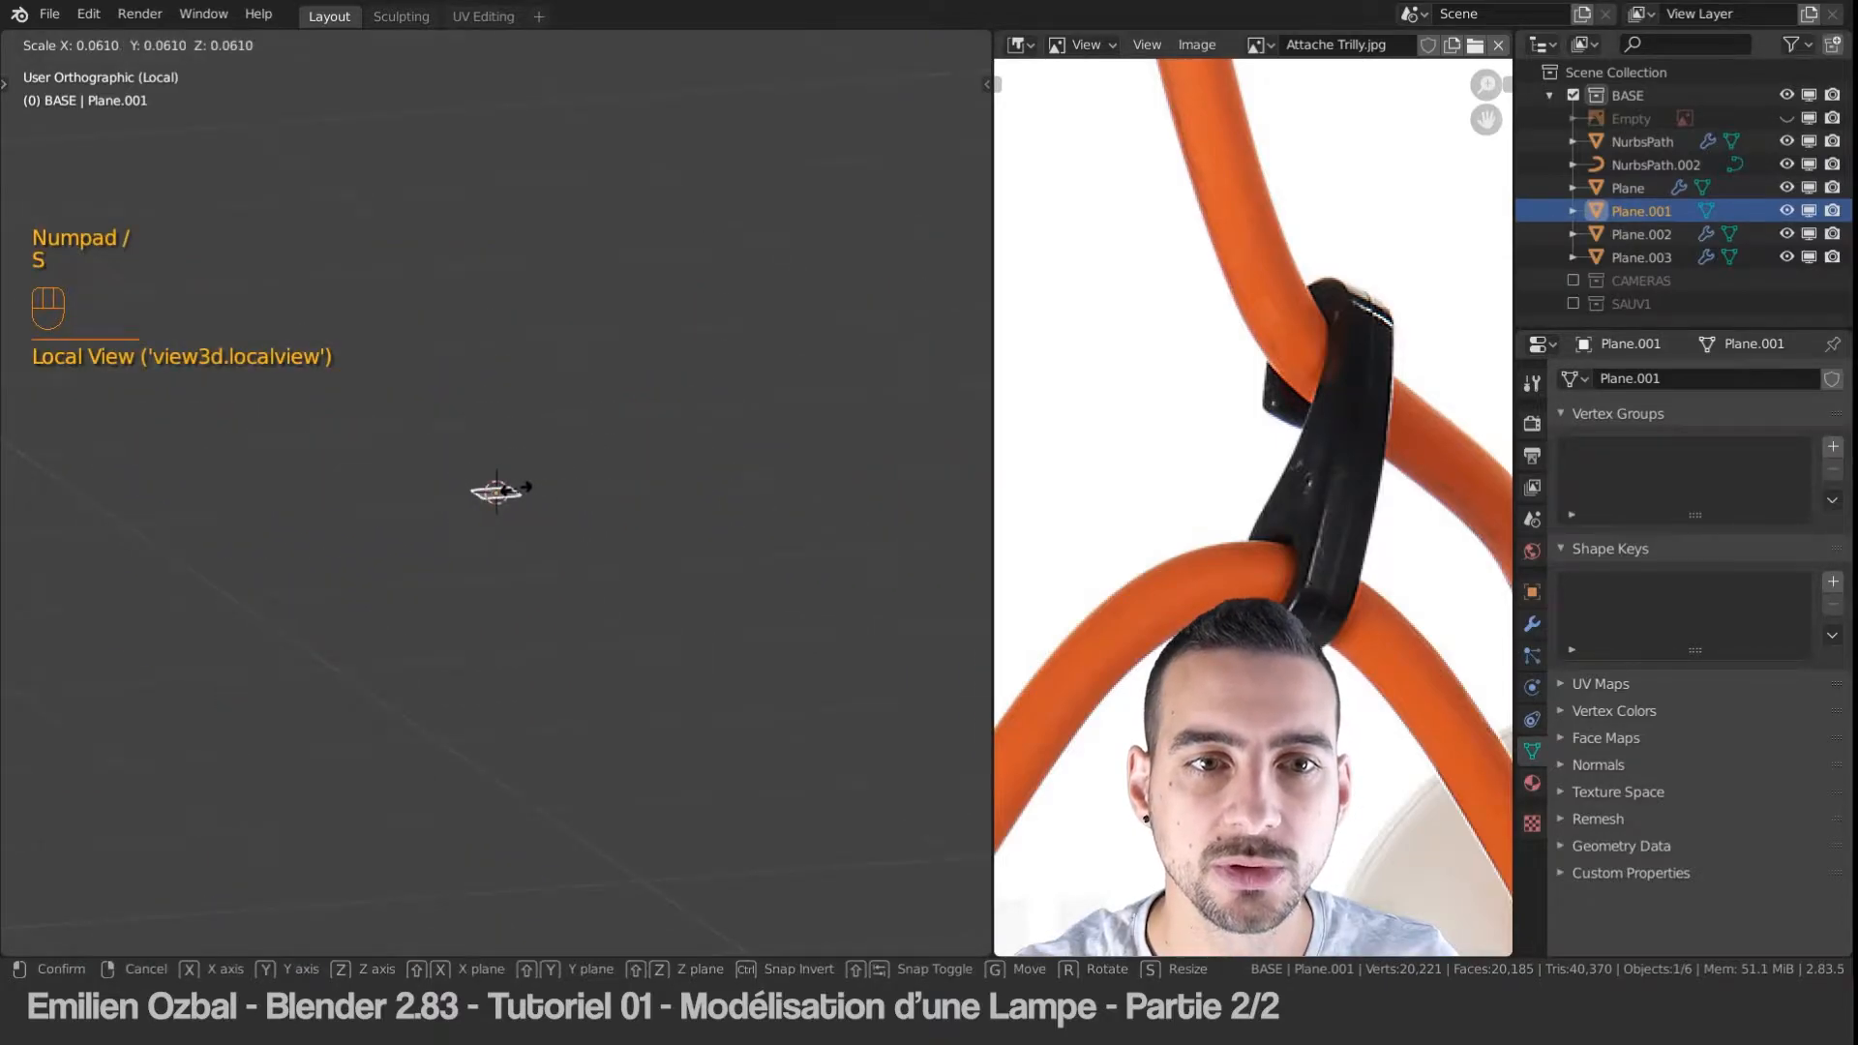
{"action": "left_click", "coordinate": [517, 489]}
{"action": "key", "text": "KP_Decimal"}
{"action": "middle_click_drag", "start_coordinate": [644, 465], "coordinate": [496, 631], "text": "shift"}
Step: Add two centred loop cuts crossing the plane in both directions in Edit Mode
{"action": "key", "text": "Tab"}
{"action": "key", "text": "ctrl+r"}
{"action": "left_click", "coordinate": [426, 503]}
{"action": "right_click", "coordinate": [418, 513]}
{"action": "key", "text": "ctrl+r"}
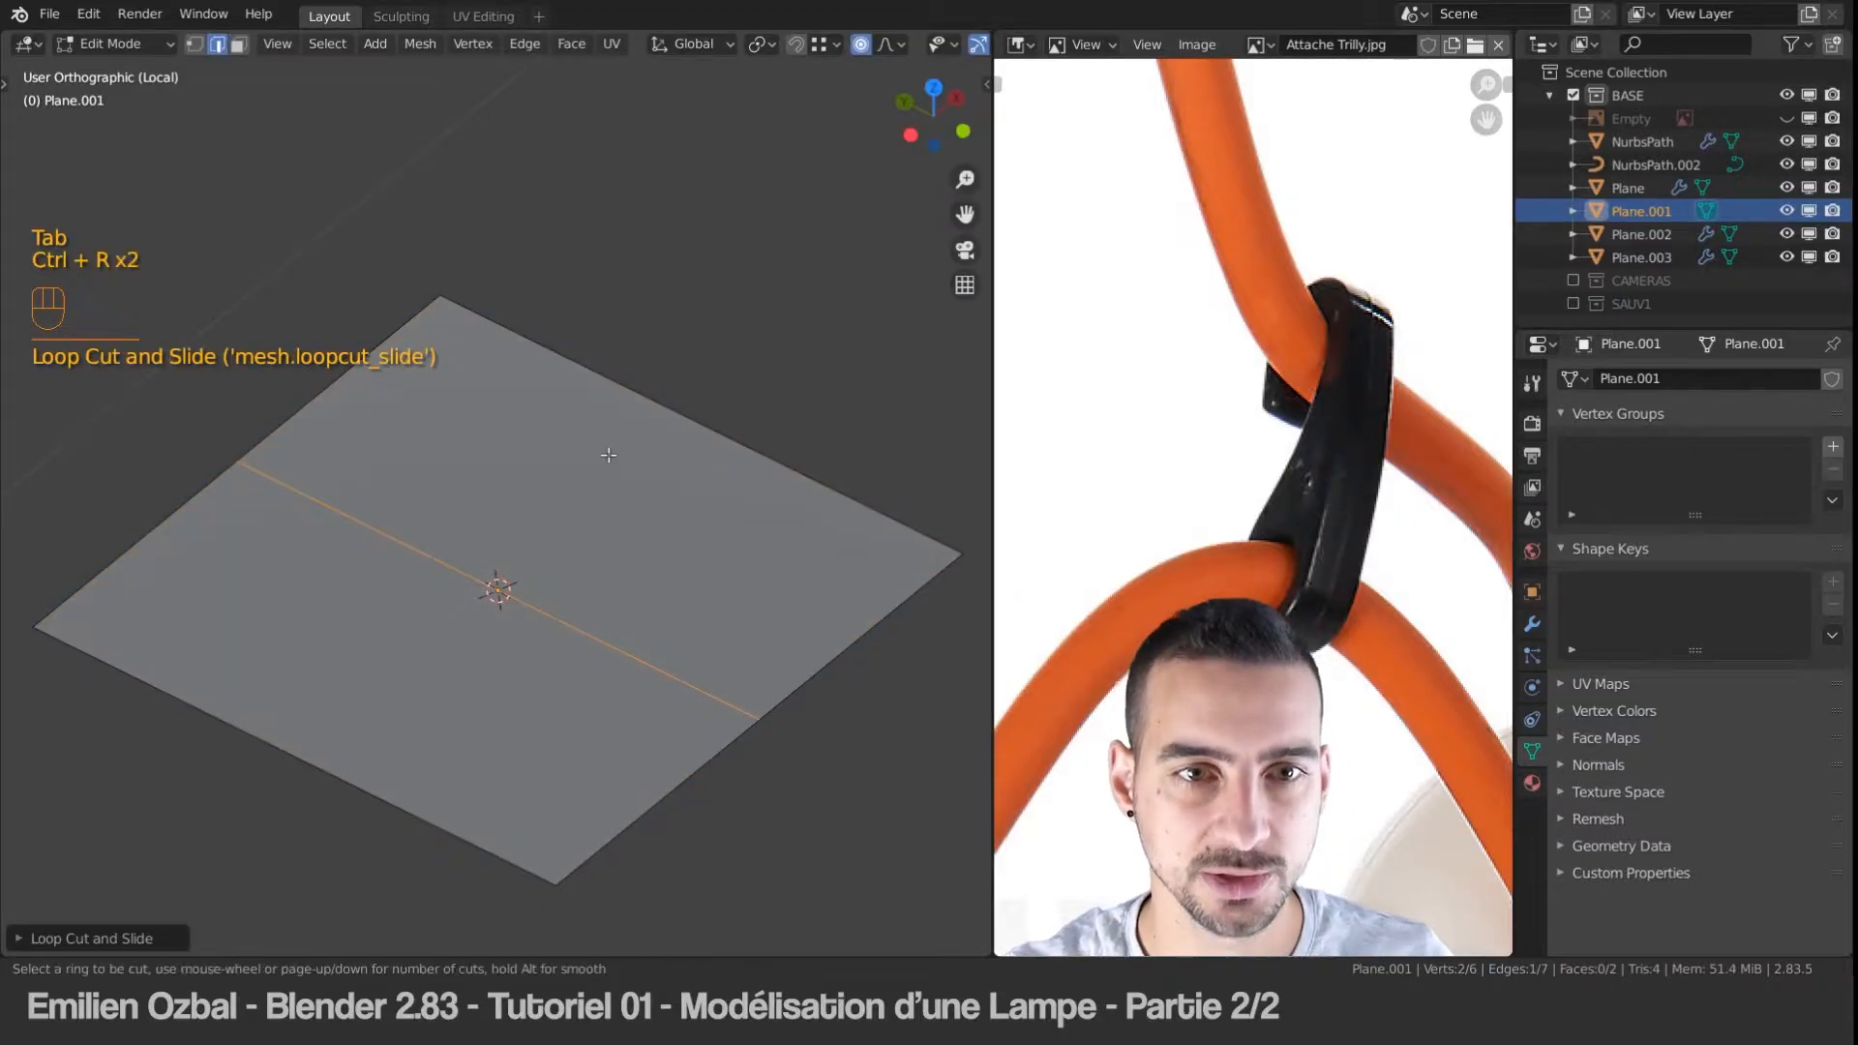
{"action": "left_click", "coordinate": [608, 455]}
{"action": "right_click", "coordinate": [609, 455]}
Step: Select the eight outer vertices of the plane and shape them into a circle with LoopTools
{"action": "key", "text": "ctrl+Tab"}
{"action": "left_click", "coordinate": [600, 372]}
{"action": "left_click", "coordinate": [524, 562], "text": "alt"}
{"action": "key", "text": "ctrl+i"}
{"action": "middle_click_drag", "start_coordinate": [542, 571], "coordinate": [597, 451]}
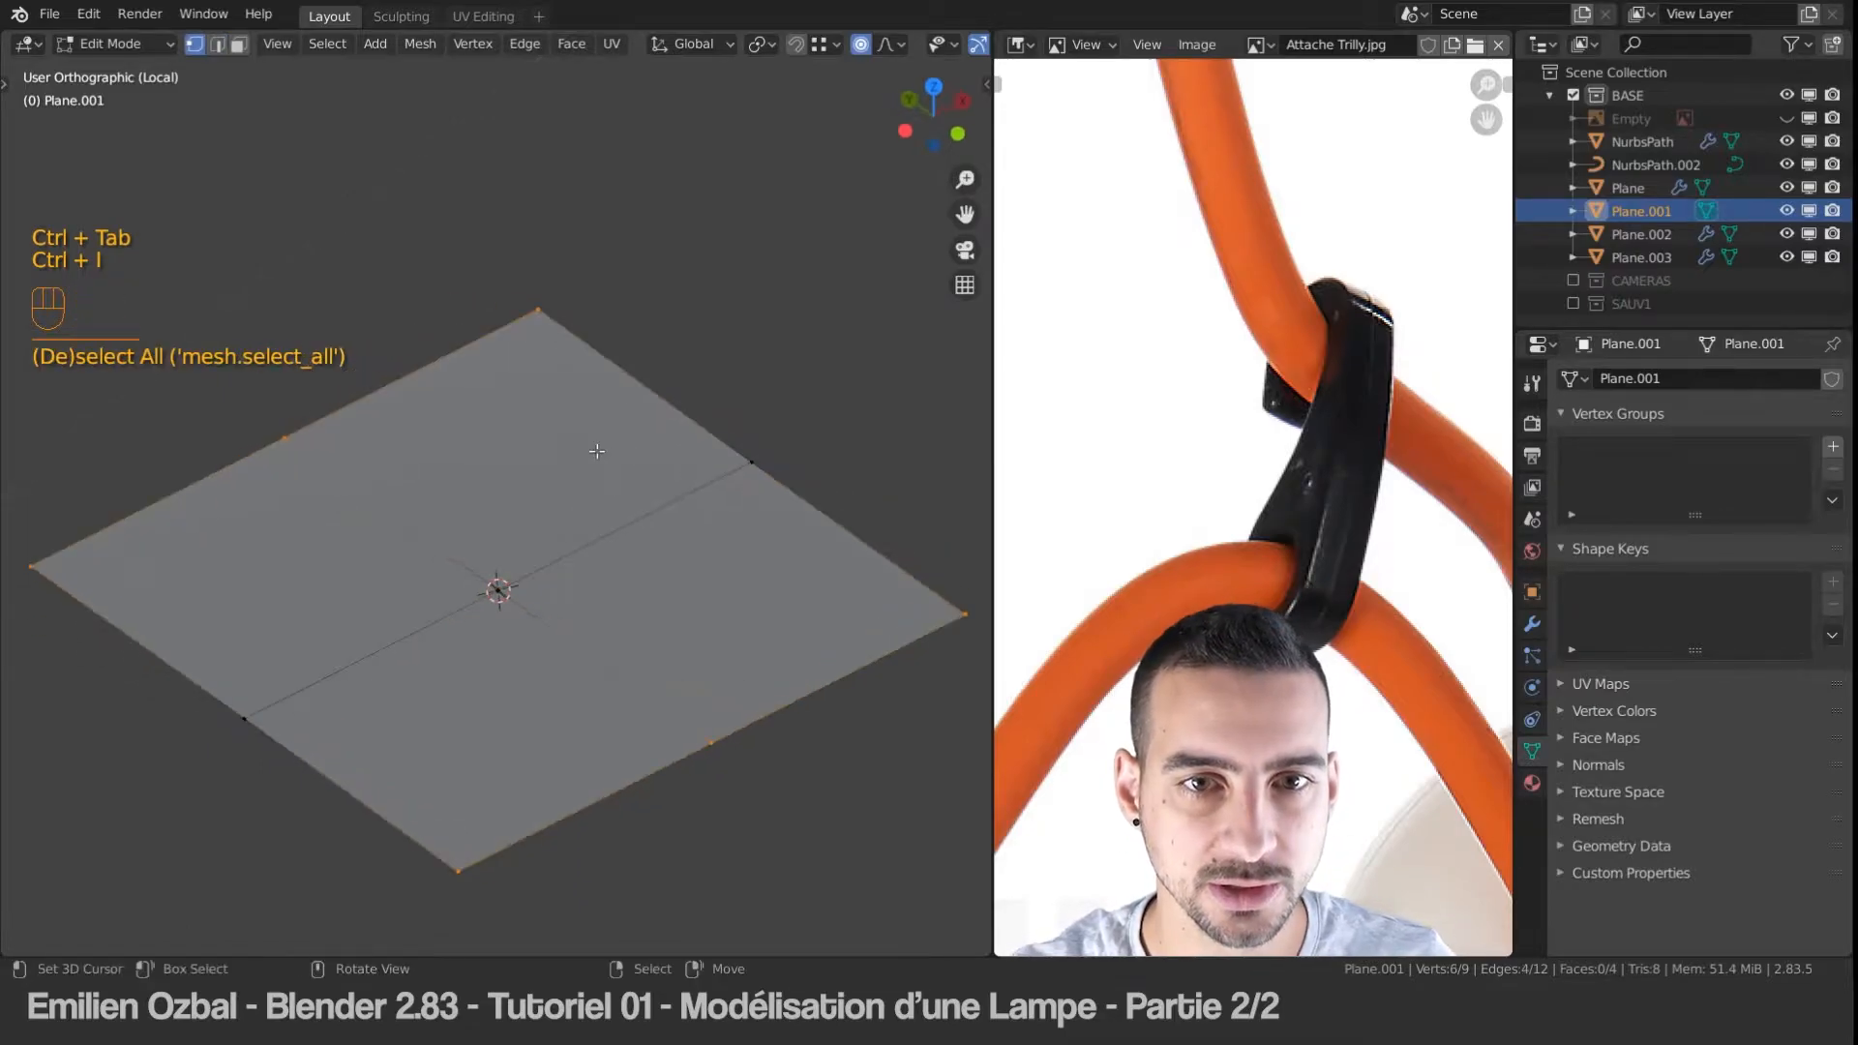
{"action": "left_click", "coordinate": [752, 462], "text": "shift"}
{"action": "left_click", "coordinate": [244, 718], "text": "shift"}
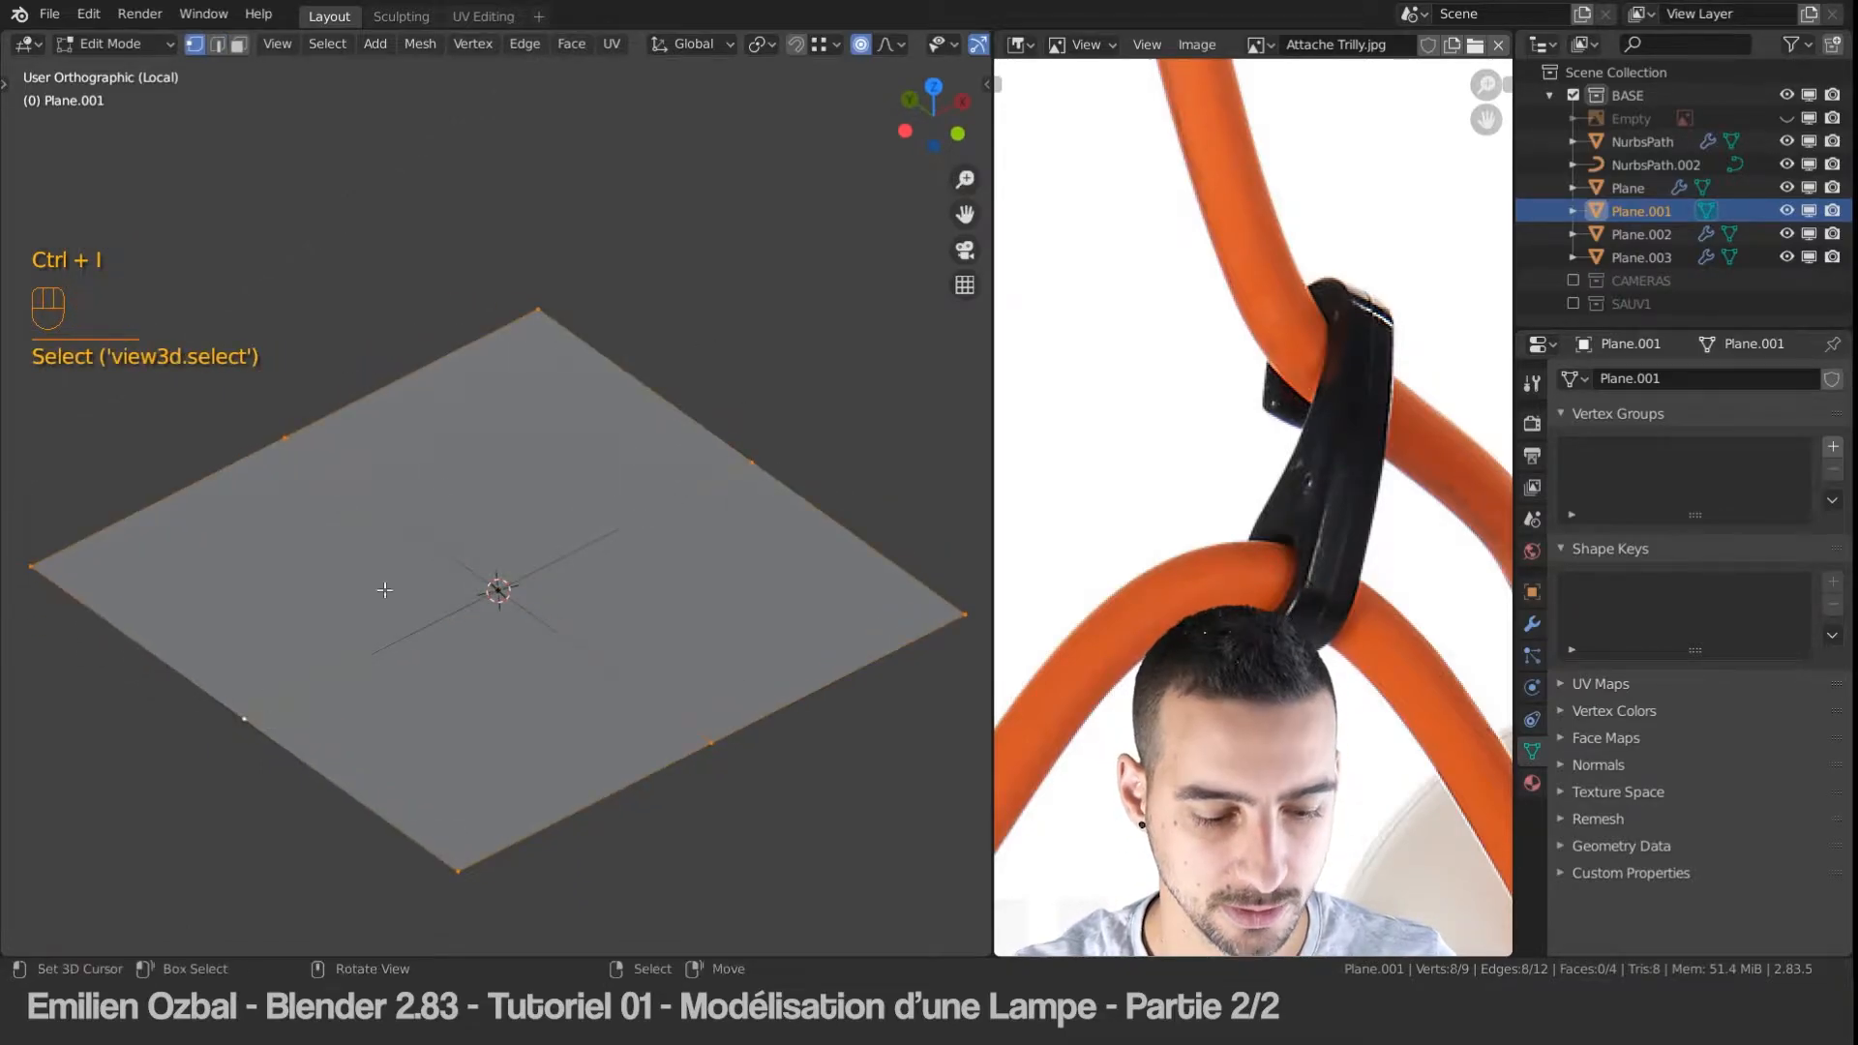
{"action": "key", "text": "w"}
{"action": "mouse_move", "coordinate": [385, 327]}
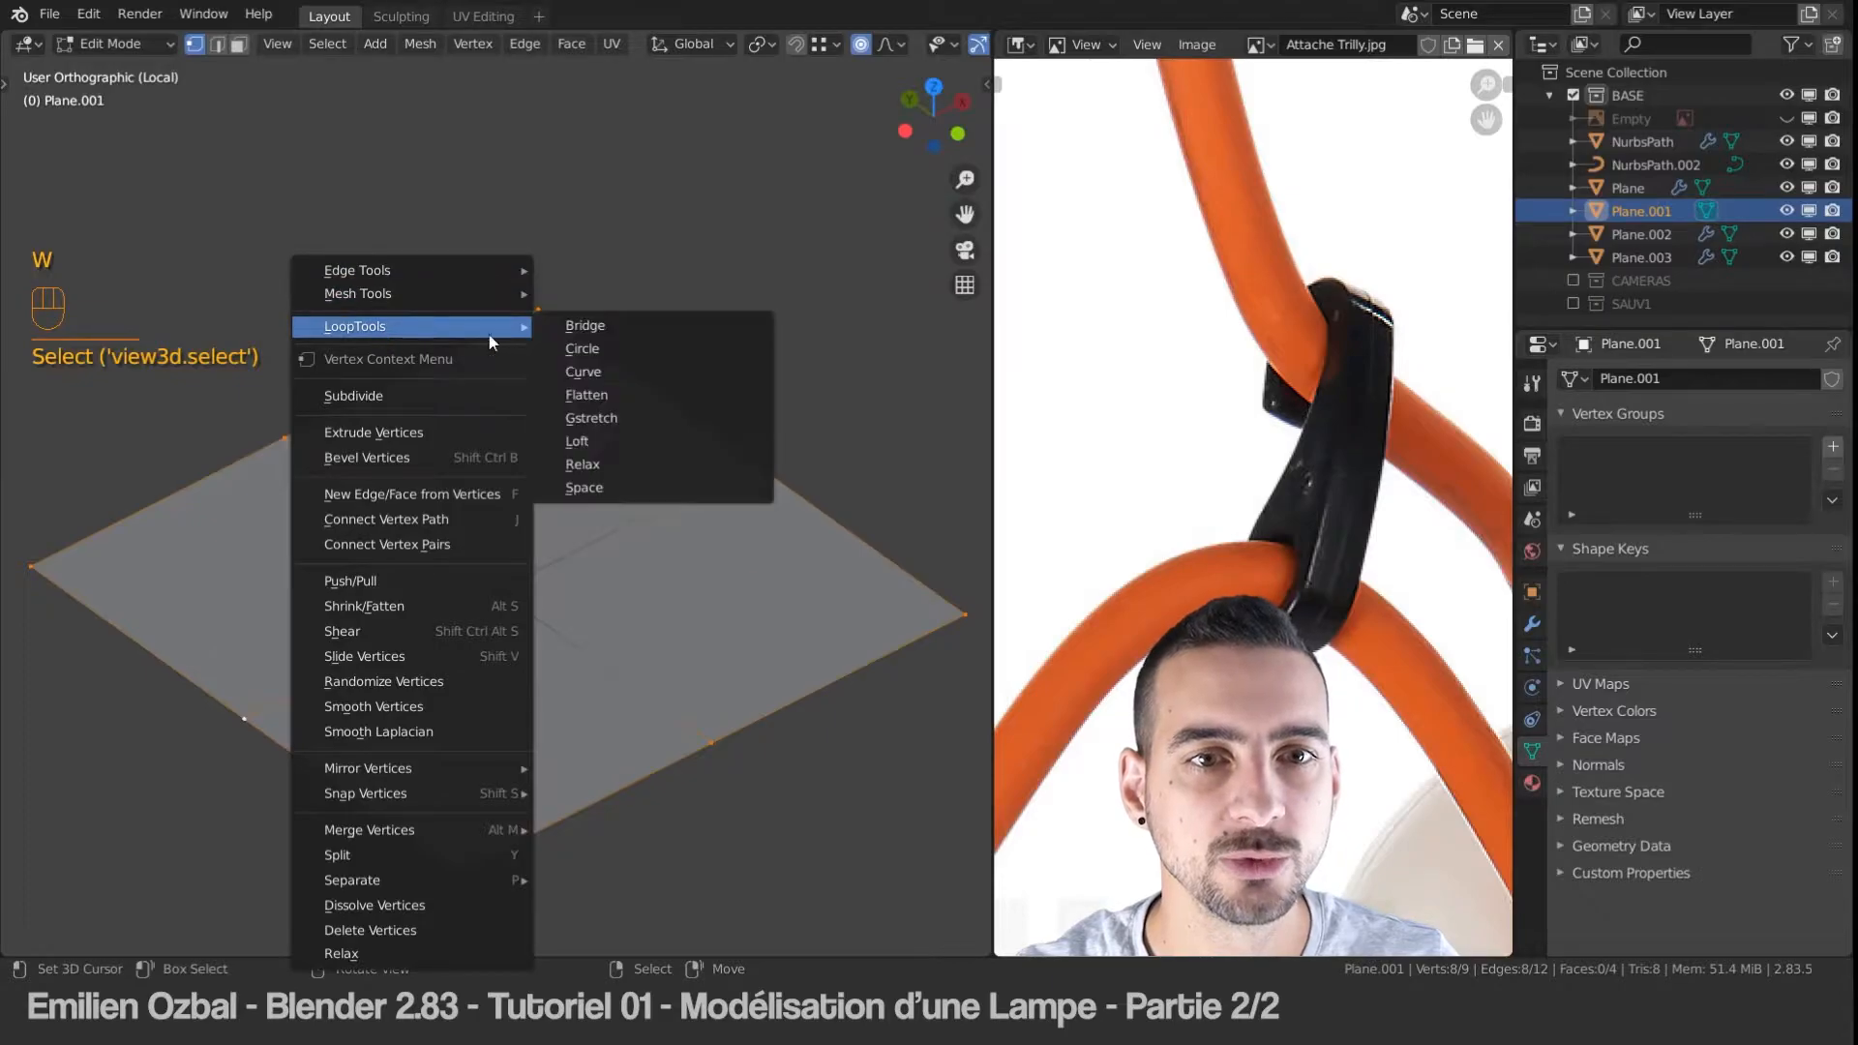
{"action": "left_click", "coordinate": [608, 355]}
{"action": "middle_click_drag", "start_coordinate": [734, 568], "coordinate": [631, 573]}
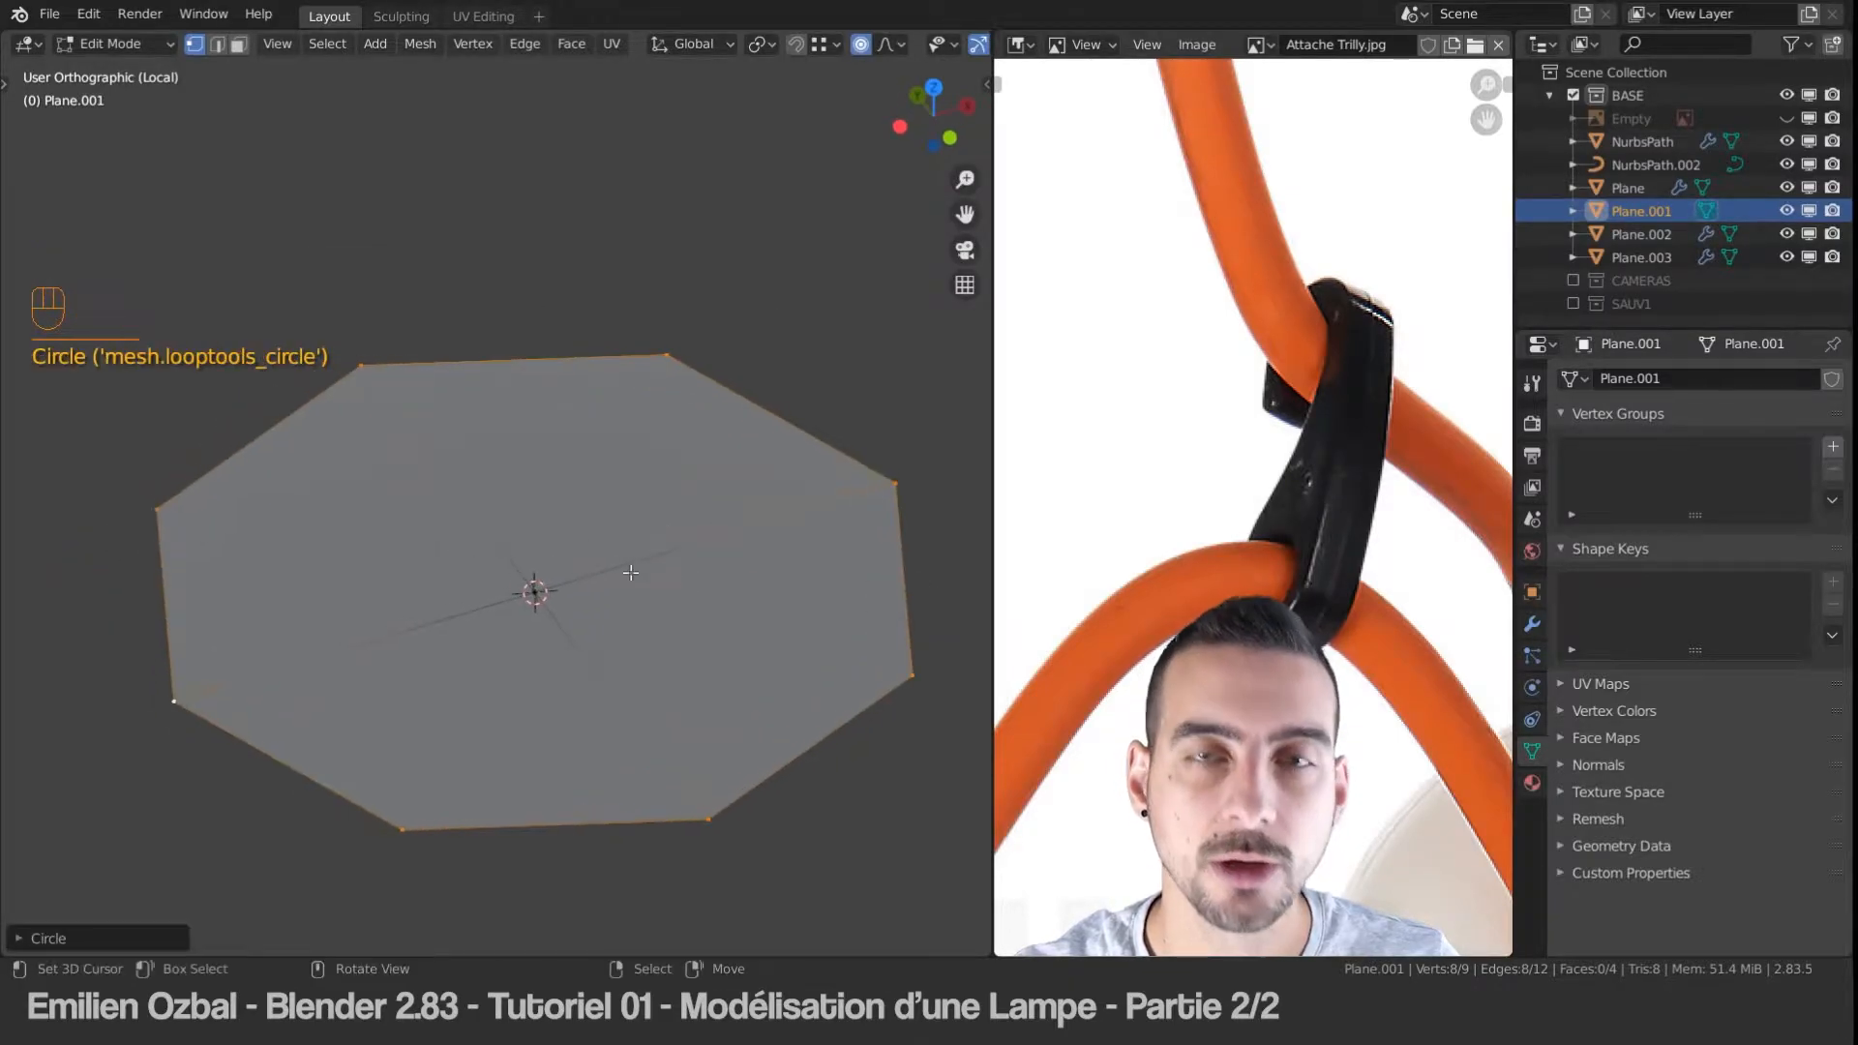
Step: Extrude the outline outward, scaling it to about 1.38 with the Z axis locked
{"action": "key", "text": "e"}
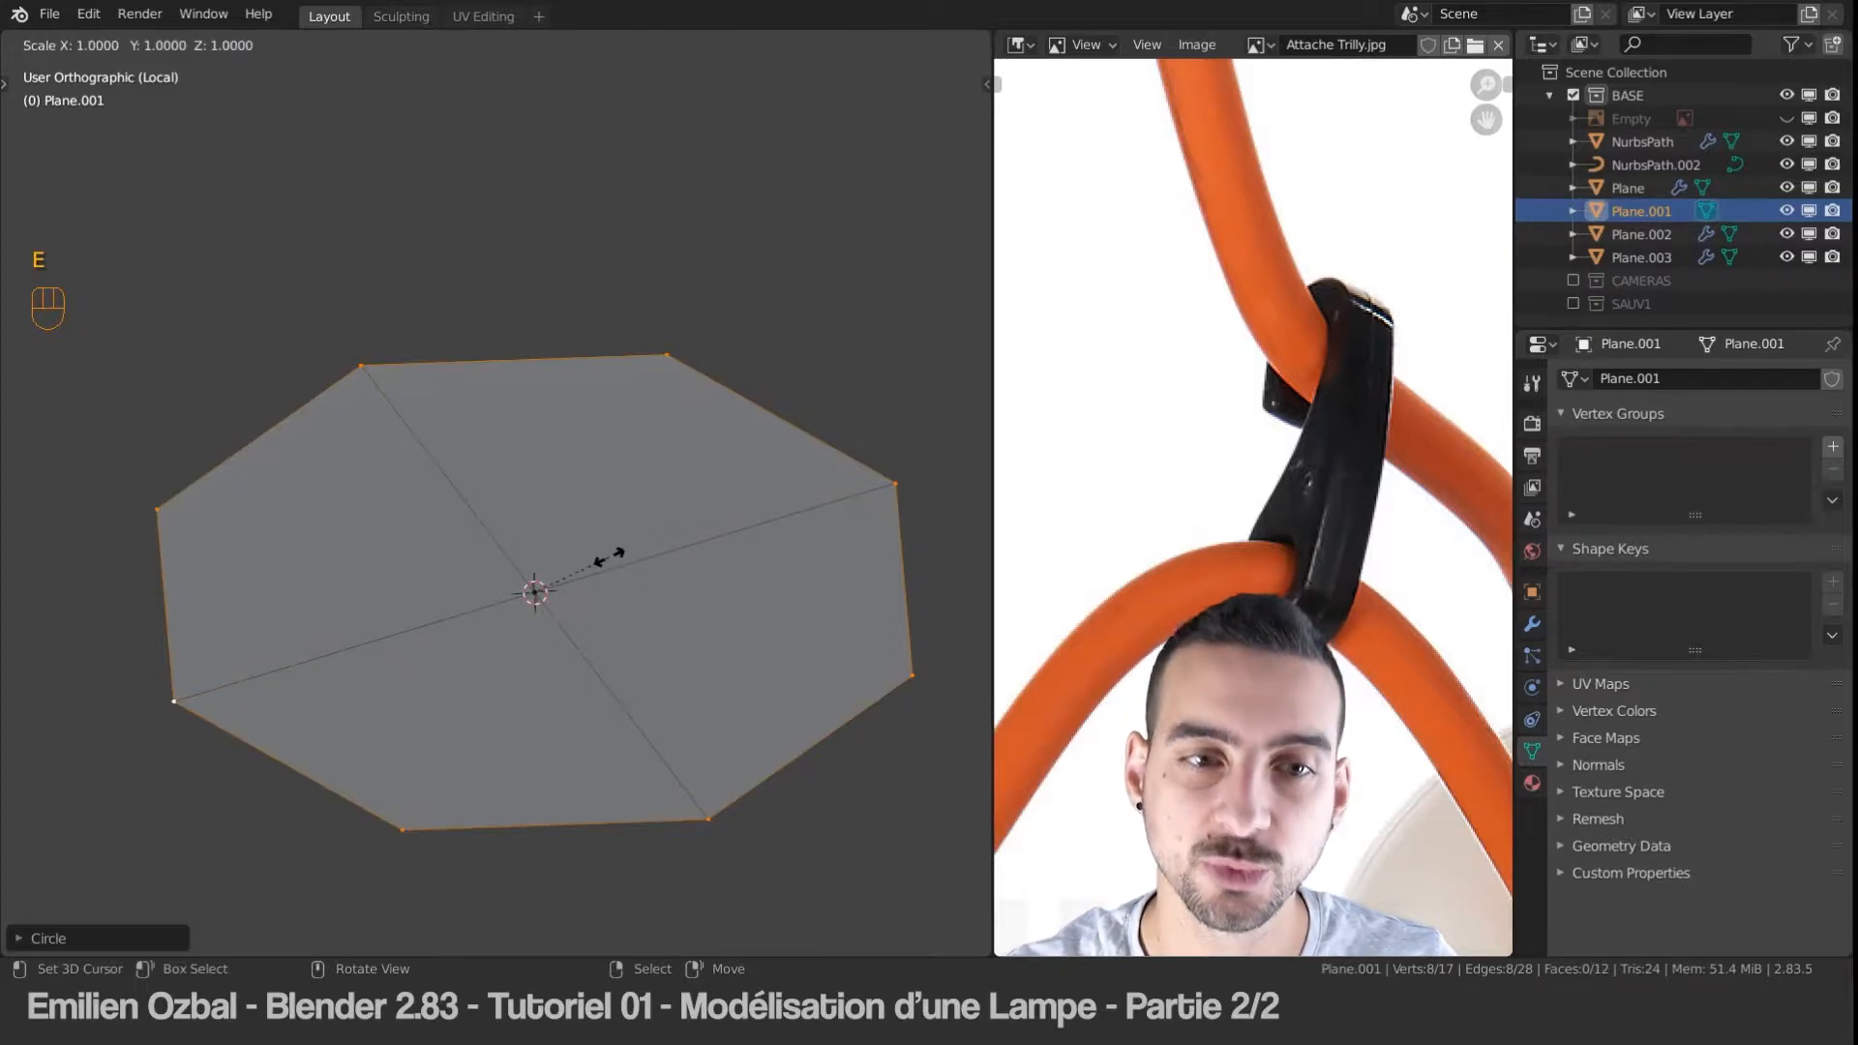
{"action": "key", "text": "shift"}
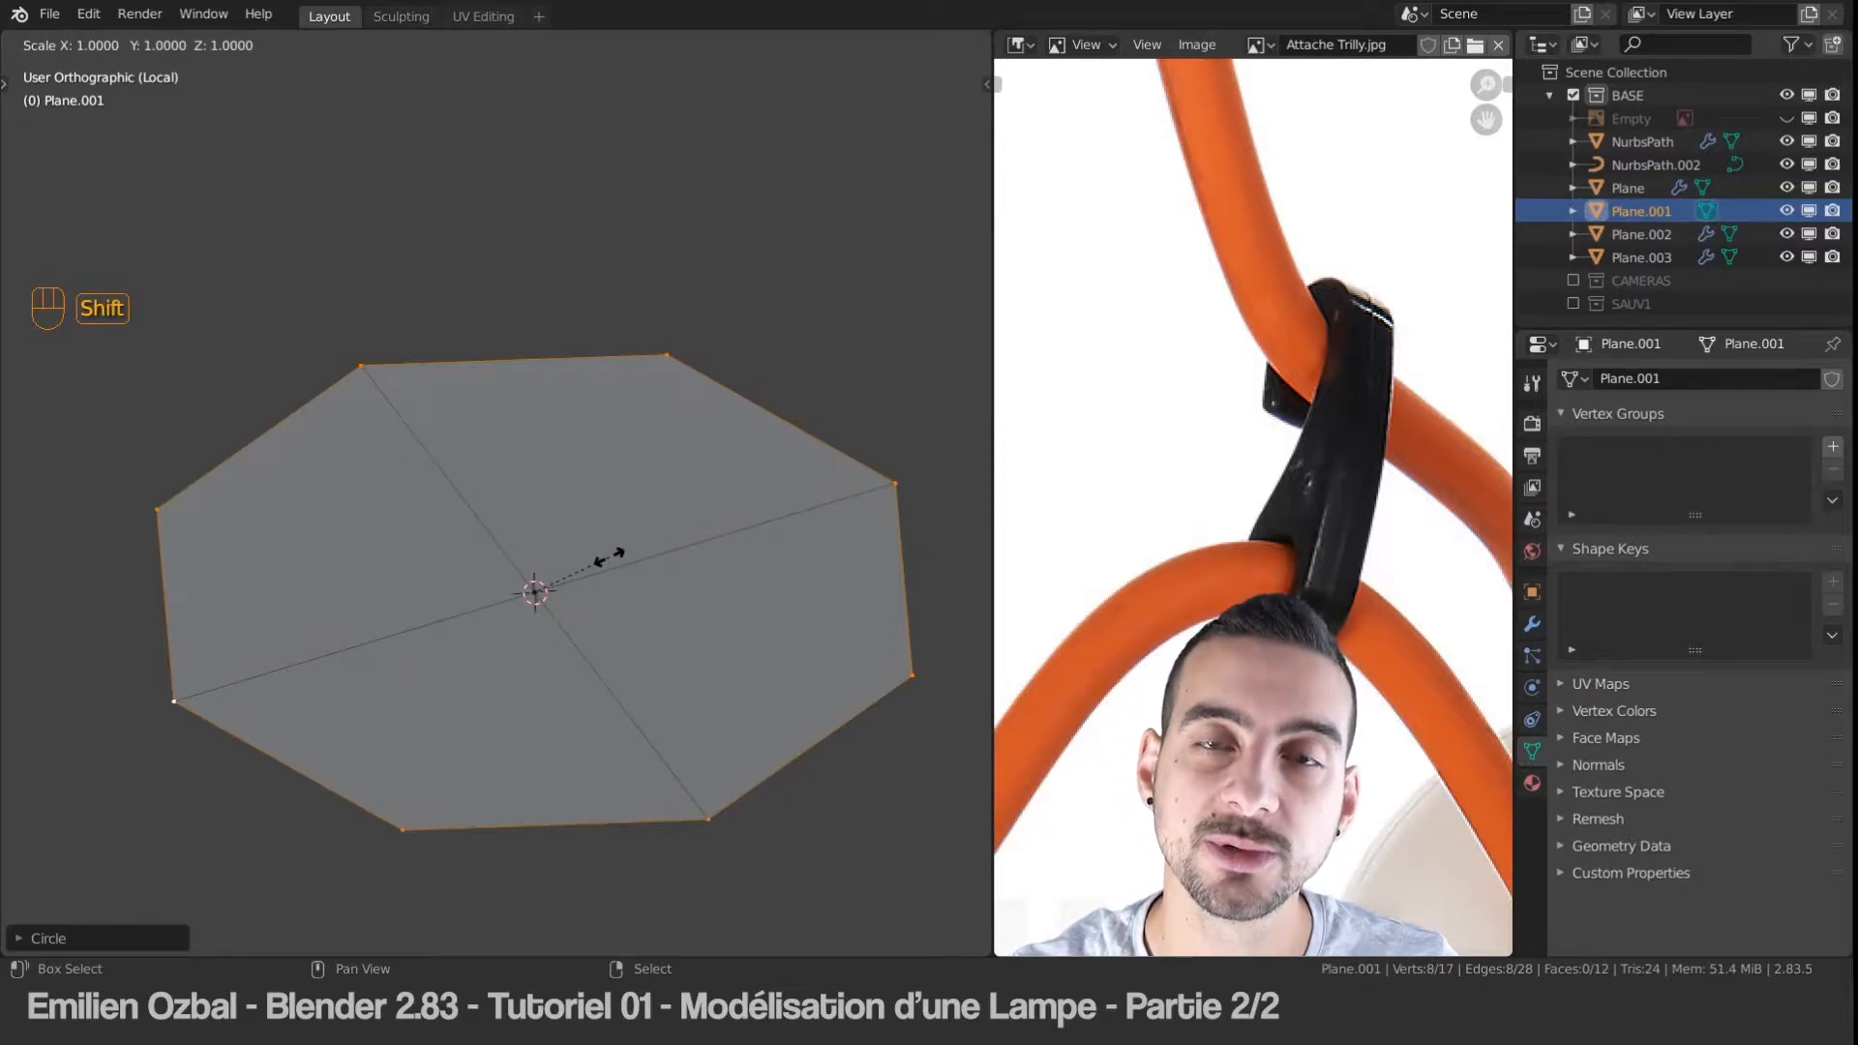
{"action": "key", "text": "shift+z"}
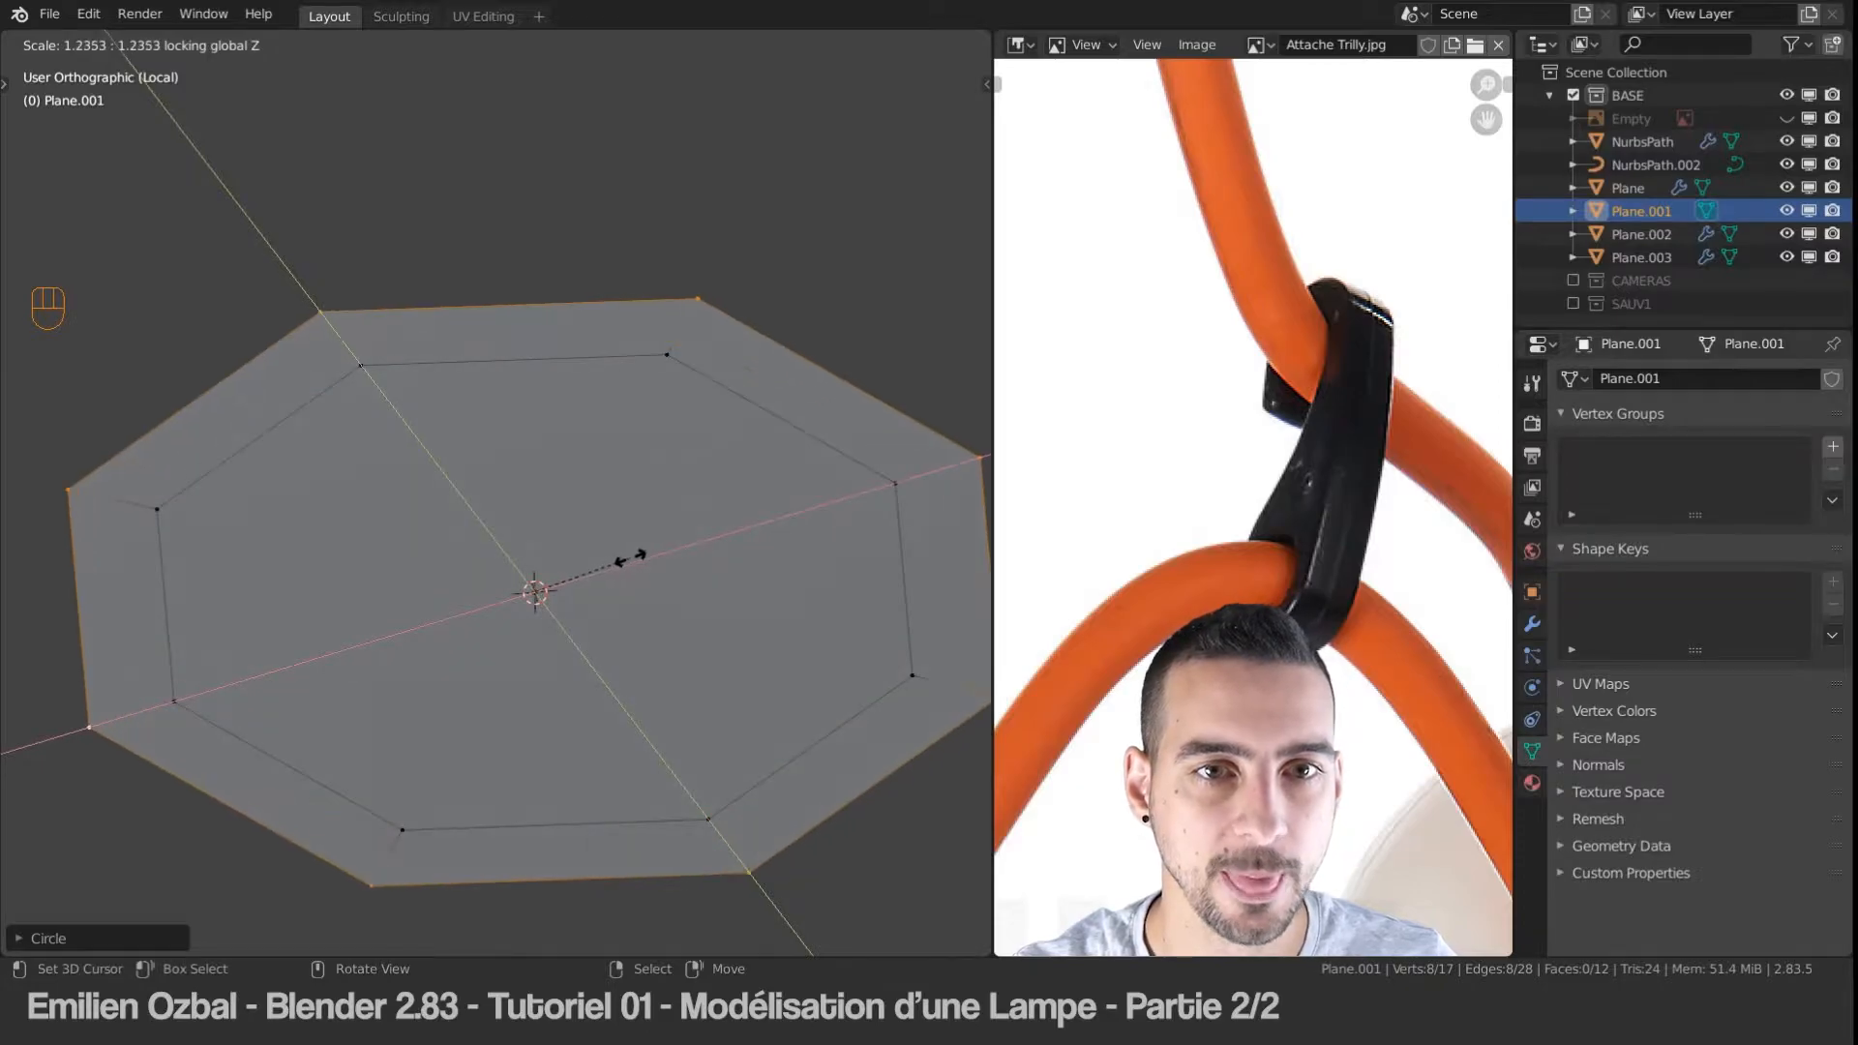
{"action": "key", "text": "shift"}
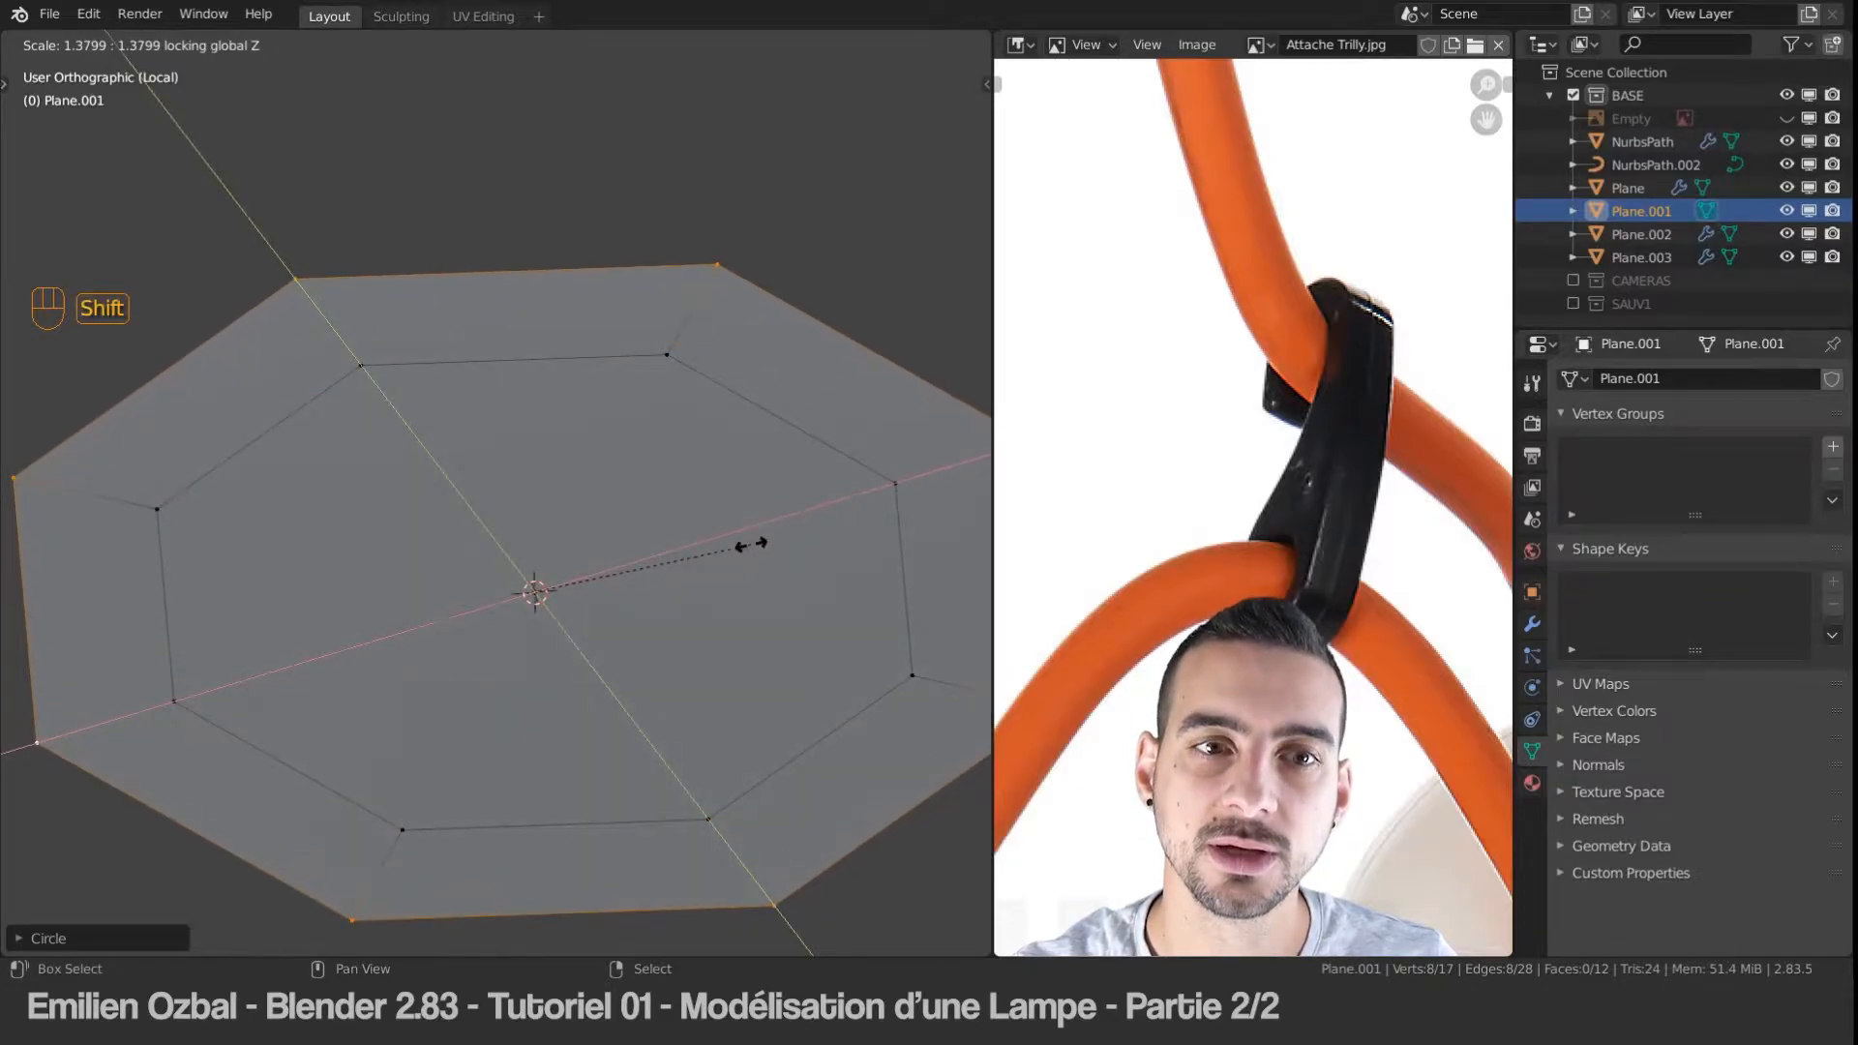
{"action": "left_click", "coordinate": [751, 544]}
Step: Delete the four inner faces to leave an open octagonal ring
{"action": "key", "text": "ctrl+Tab"}
{"action": "left_click", "coordinate": [532, 474]}
{"action": "right_click", "coordinate": [513, 474]}
{"action": "right_click", "coordinate": [406, 519], "text": "shift"}
{"action": "right_click", "coordinate": [432, 653], "text": "shift"}
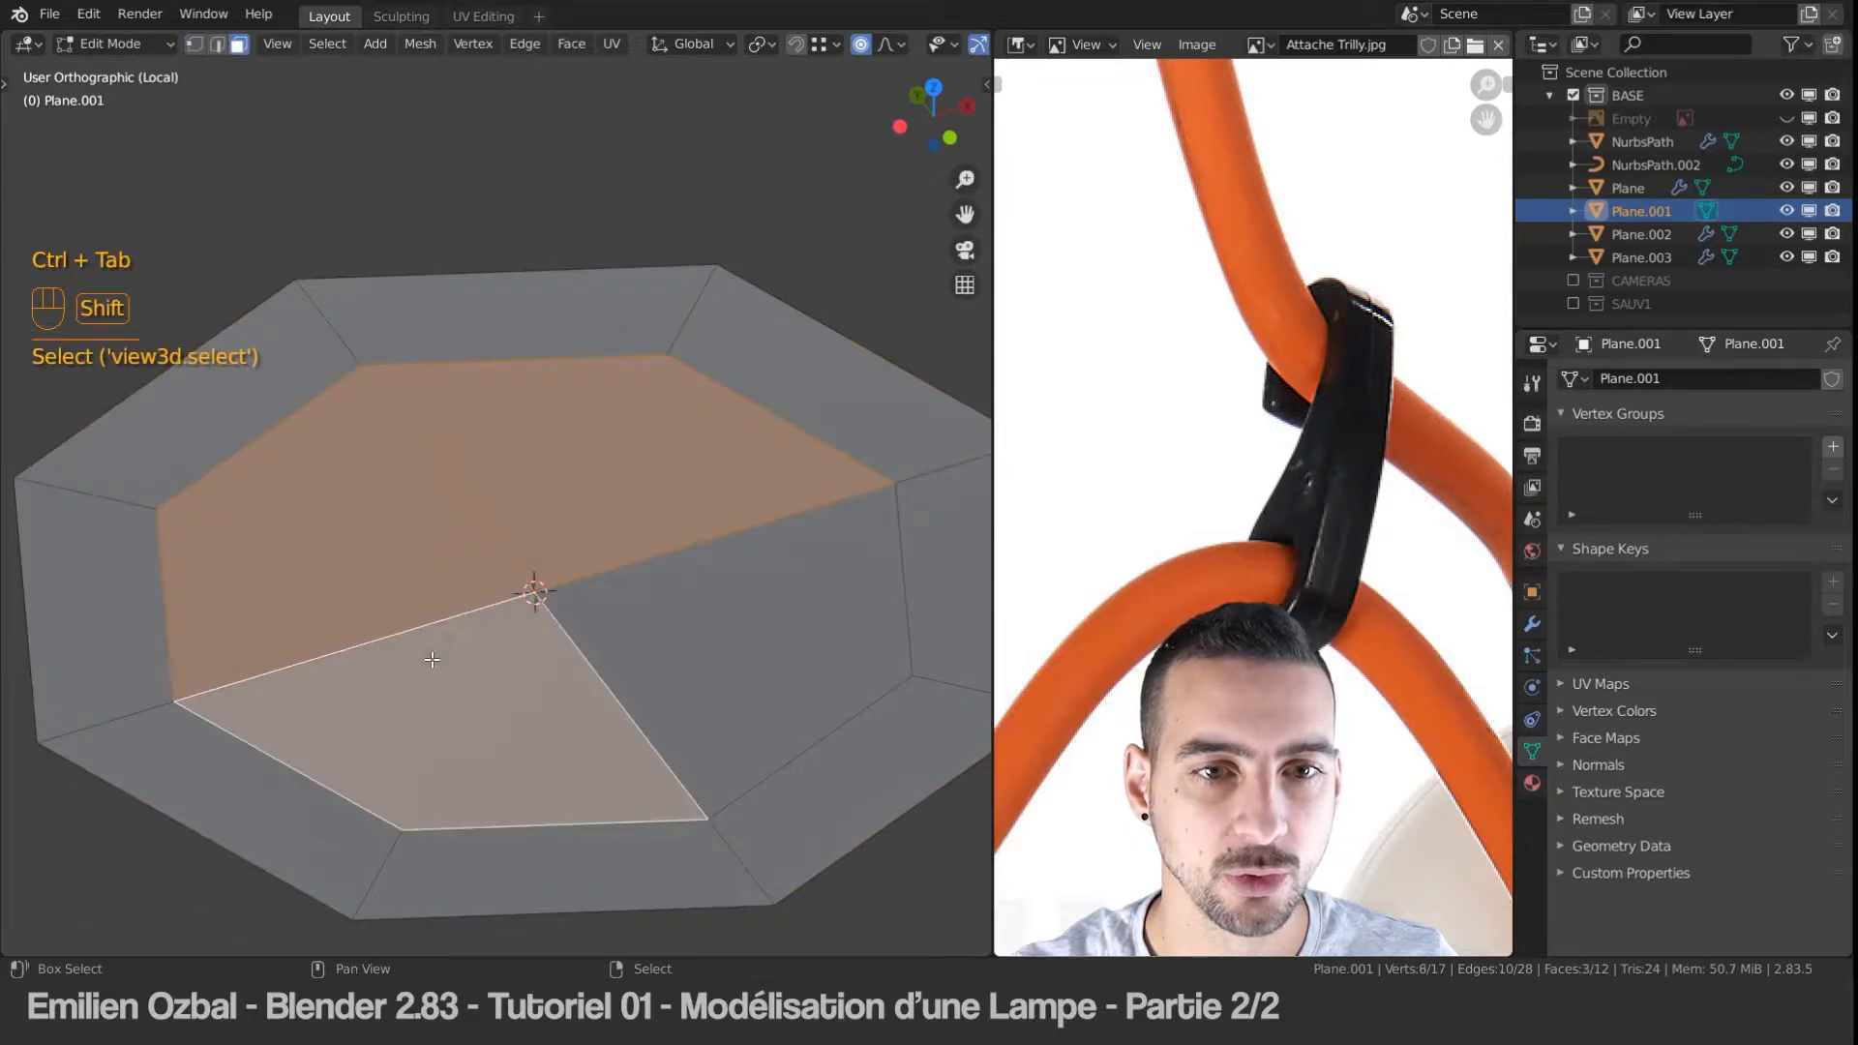
{"action": "right_click", "coordinate": [625, 615], "text": "shift"}
{"action": "key", "text": "Delete"}
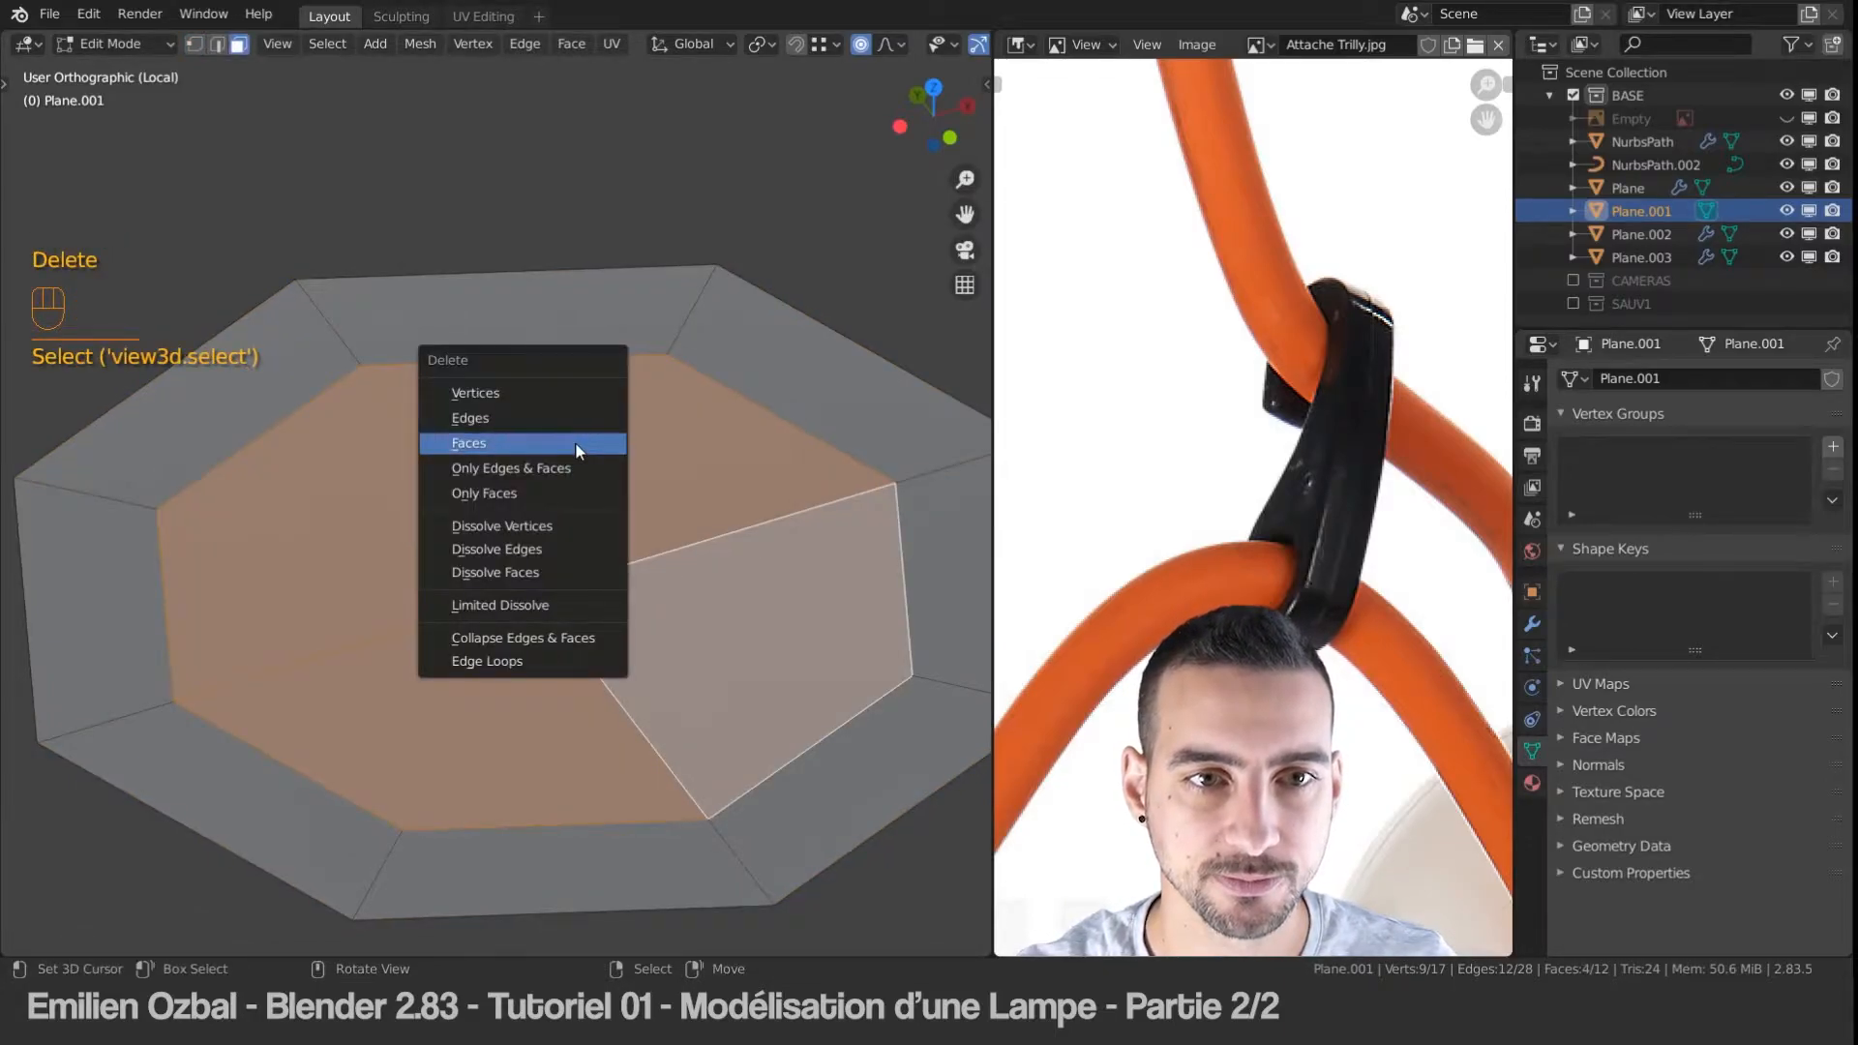
{"action": "left_click", "coordinate": [575, 442]}
{"action": "scroll", "coordinate": [562, 485], "scroll_direction": "down", "scroll_amount": 5}
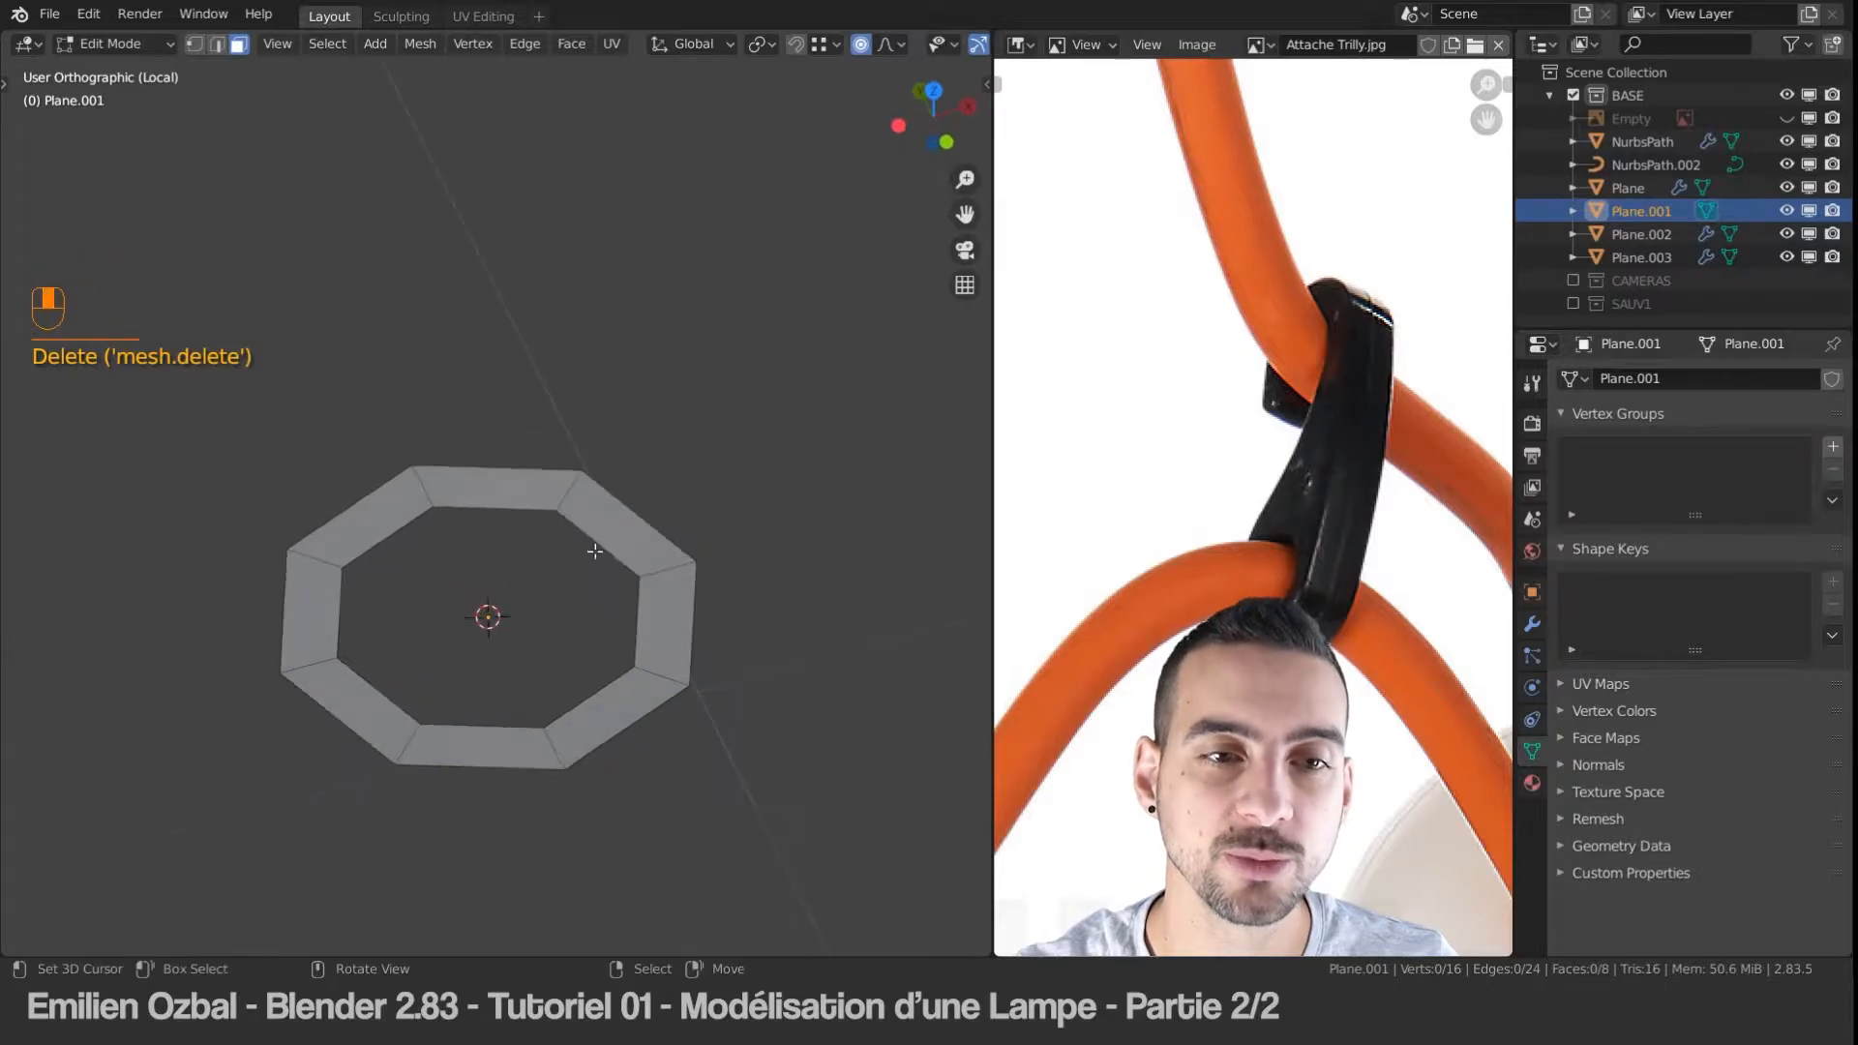
Step: Select the ring's inner edge loop and scale it down to make the hole smaller
{"action": "key", "text": "Tab"}
{"action": "key", "text": "Tab"}
{"action": "left_click", "coordinate": [594, 566], "text": "alt"}
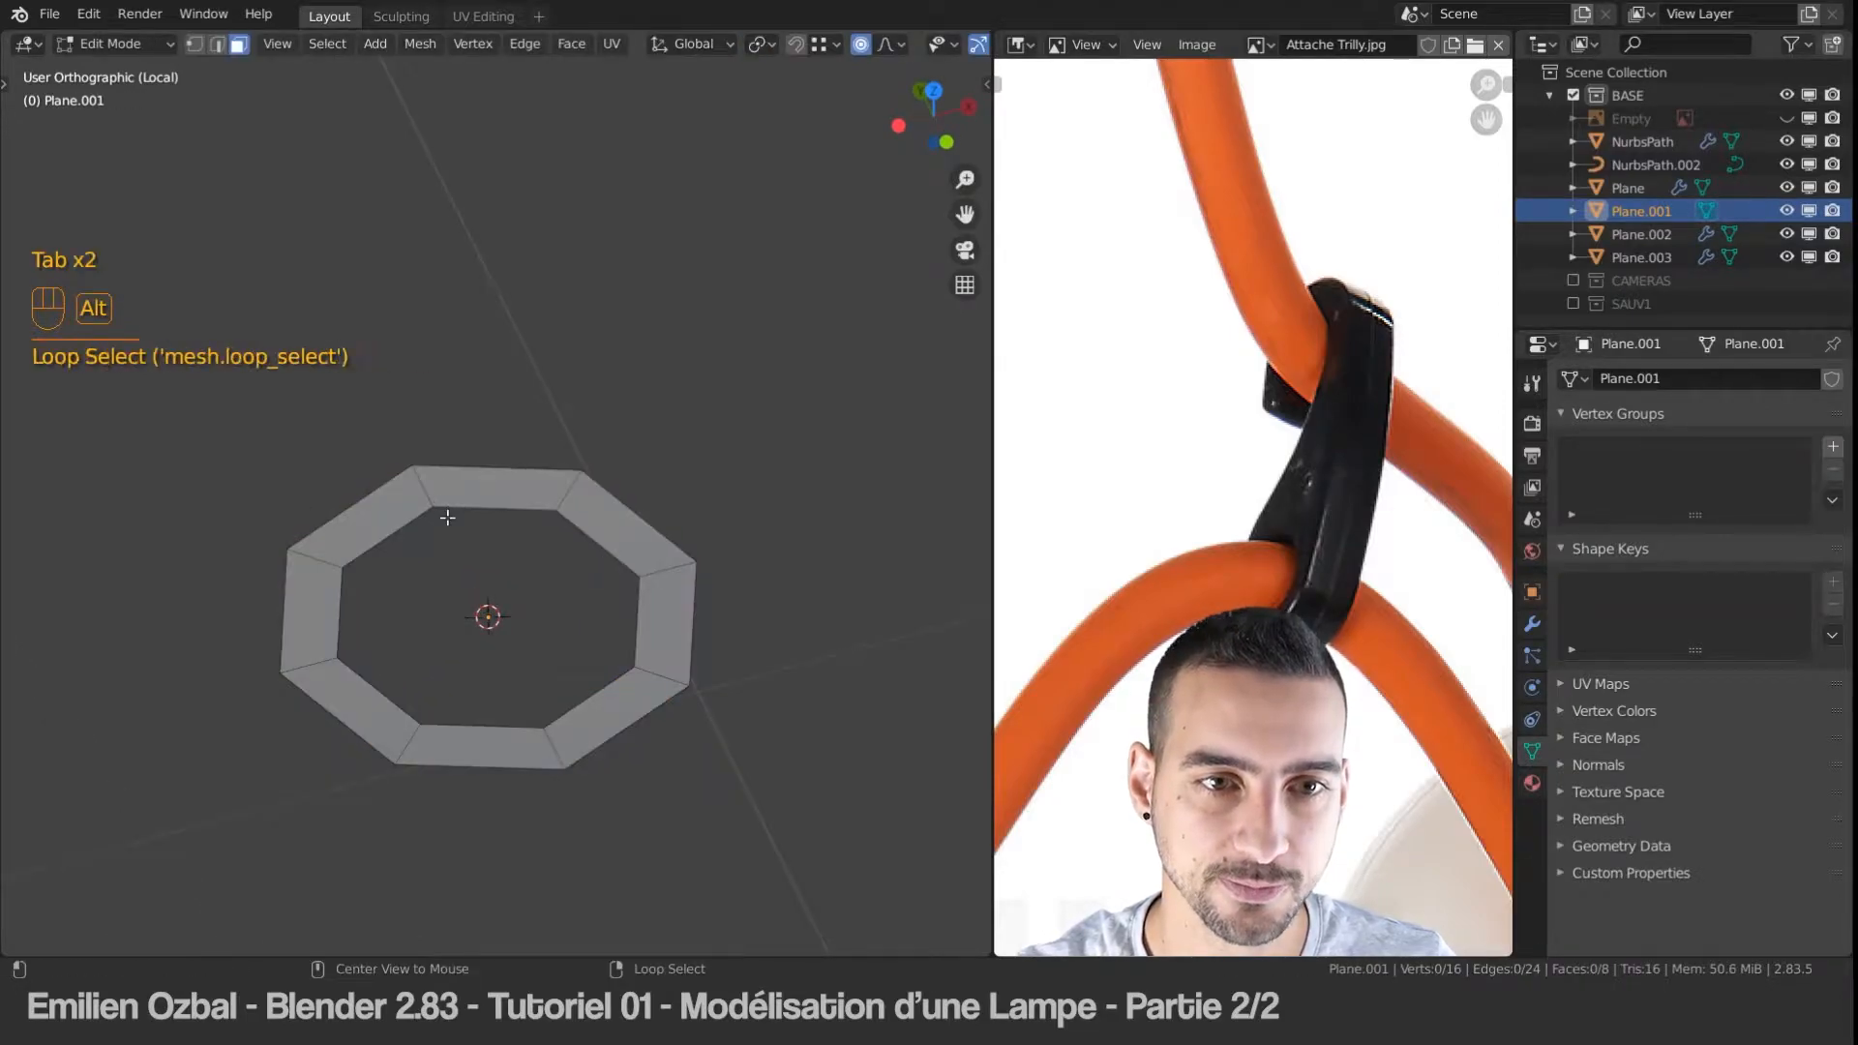
{"action": "key", "text": "ctrl+Tab"}
{"action": "left_click", "coordinate": [484, 465]}
{"action": "left_click", "coordinate": [499, 496], "text": "alt"}
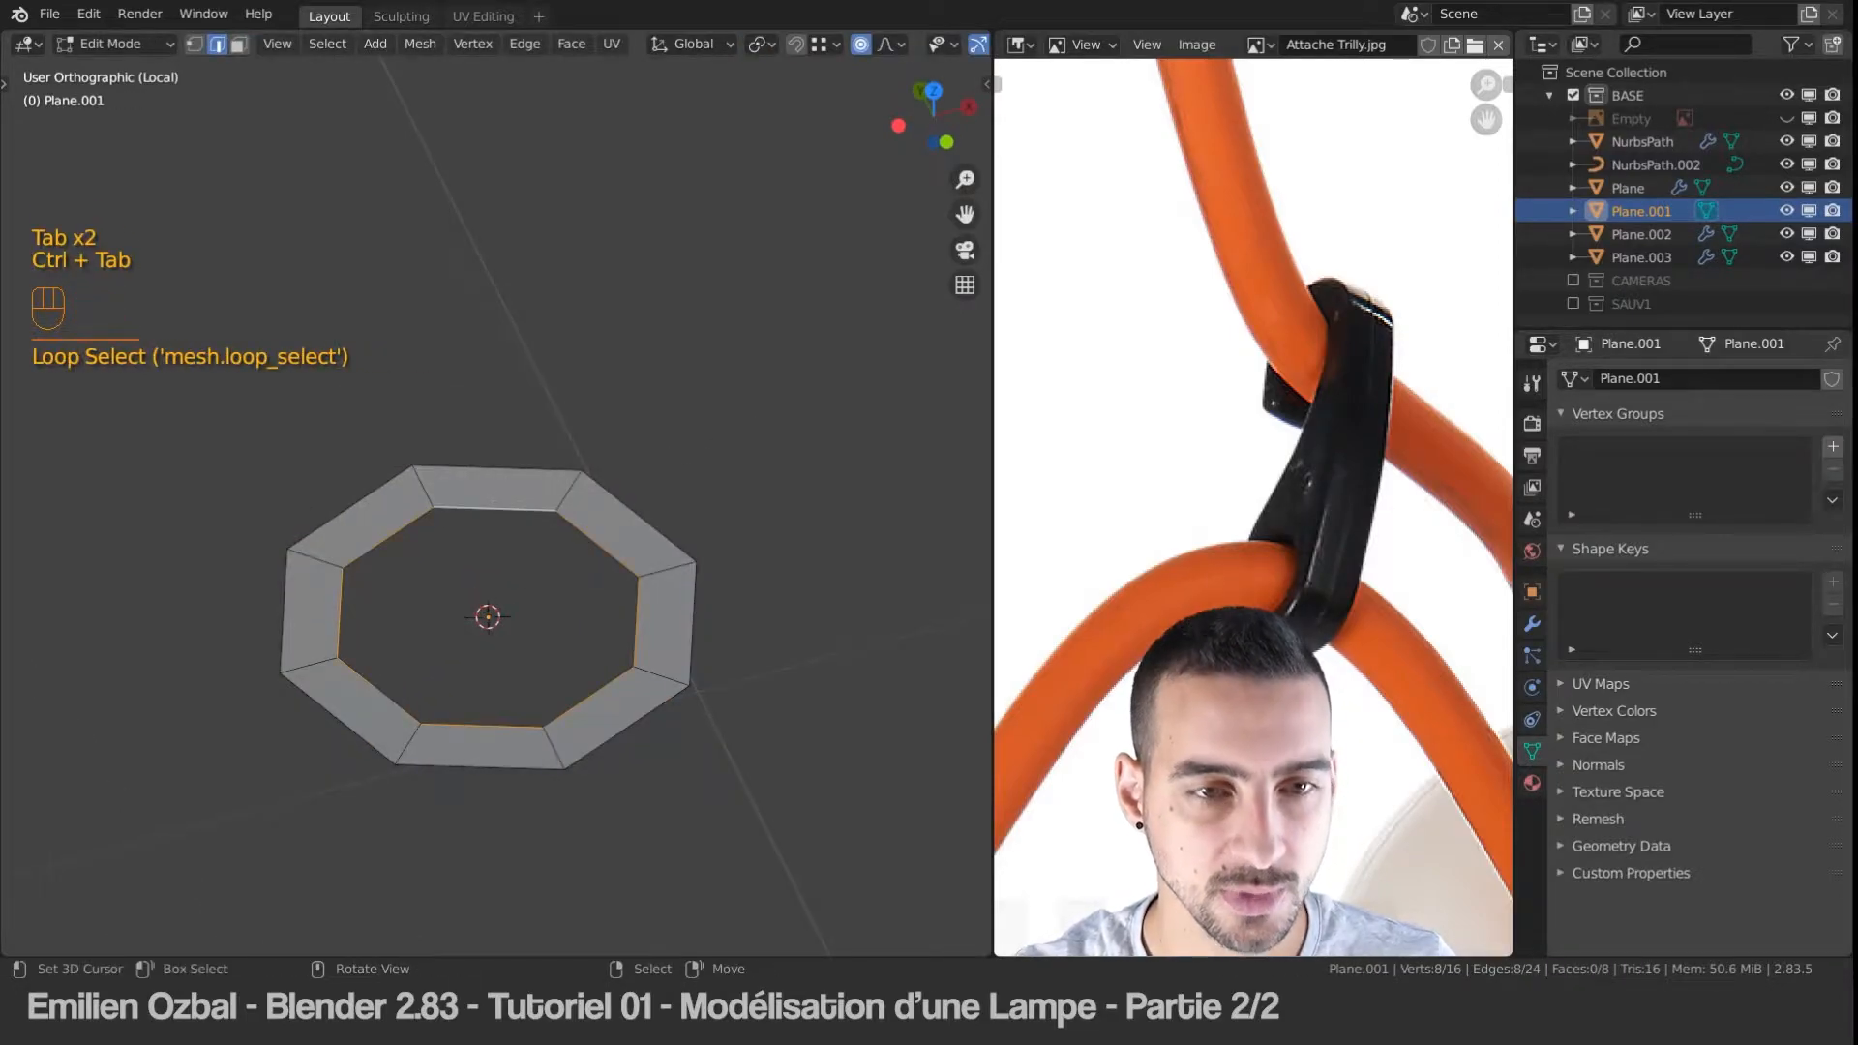
{"action": "key", "text": "s"}
{"action": "left_click", "coordinate": [706, 437]}
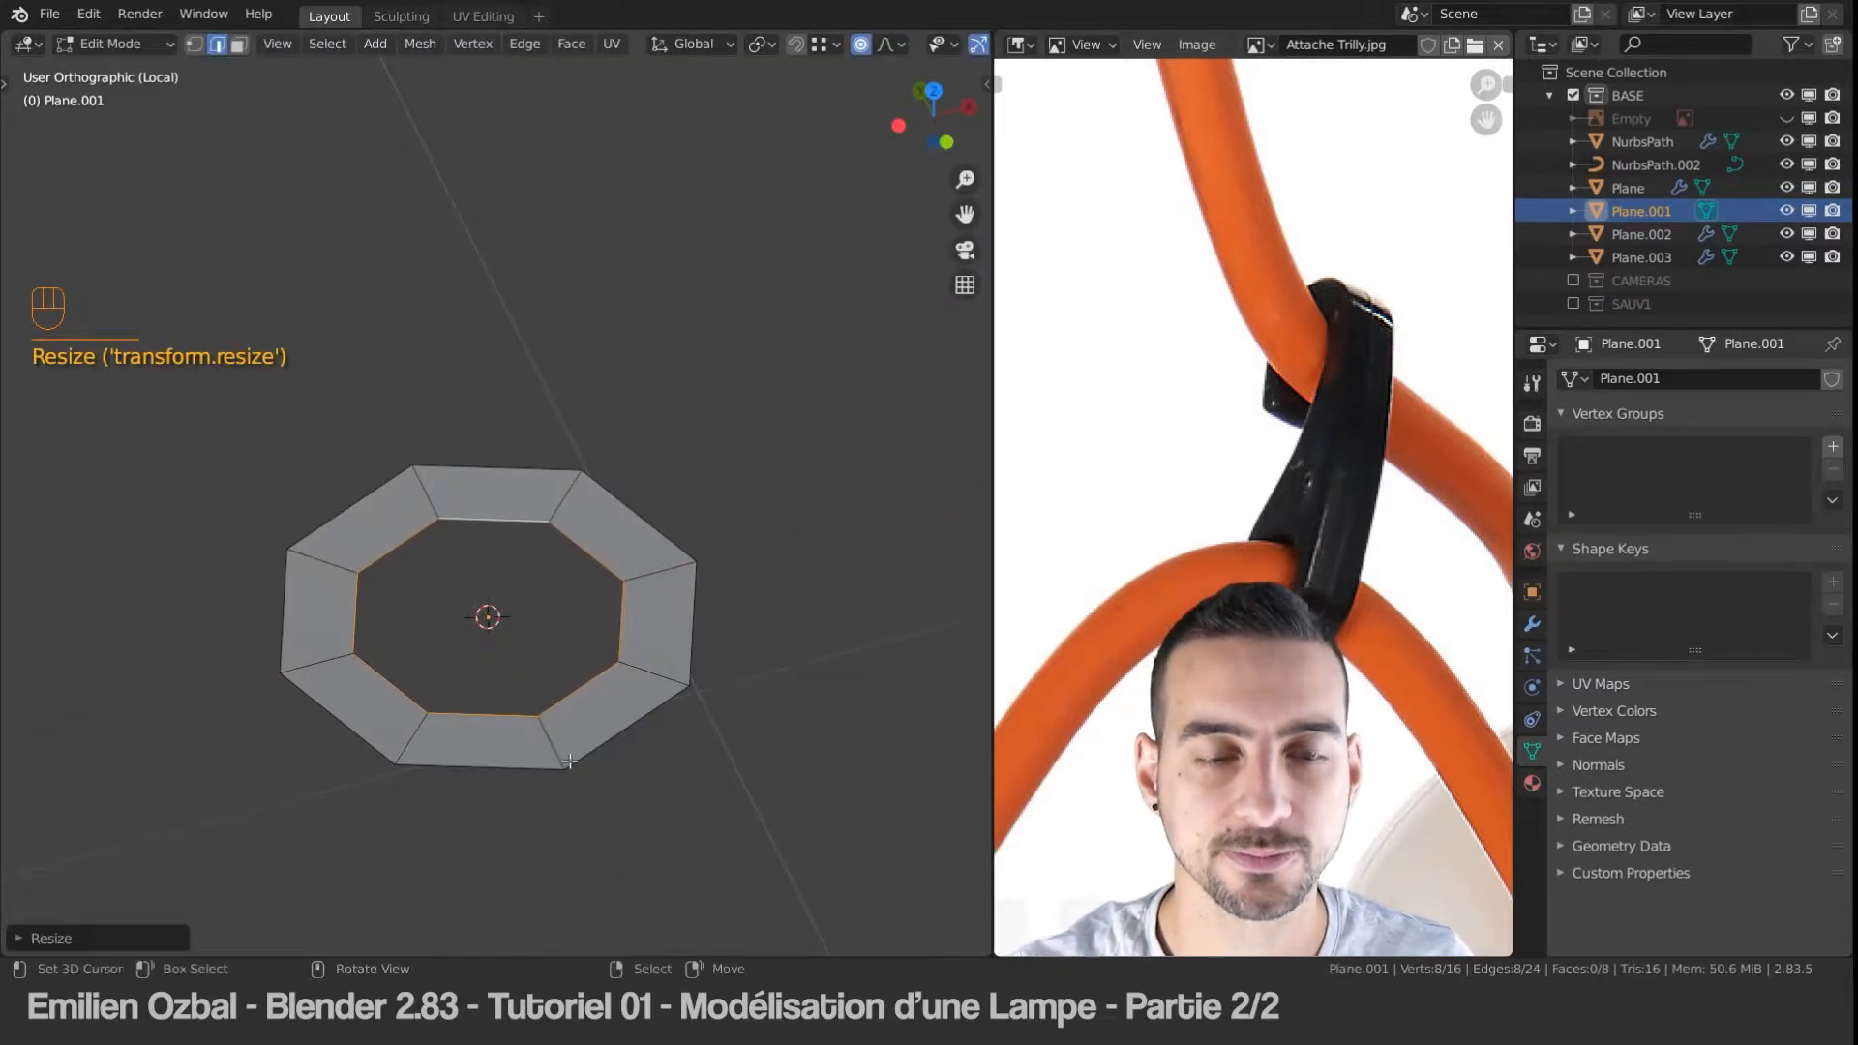
Step: Extrude four consecutive outer edges on one side of the ring along the X axis
{"action": "middle_click_drag", "start_coordinate": [541, 597], "coordinate": [537, 609], "text": "shift"}
{"action": "scroll", "coordinate": [537, 609], "scroll_direction": "down", "scroll_amount": 1}
{"action": "key", "text": "ctrl+Tab"}
{"action": "left_click", "coordinate": [522, 539]}
{"action": "key", "text": "ctrl+Tab"}
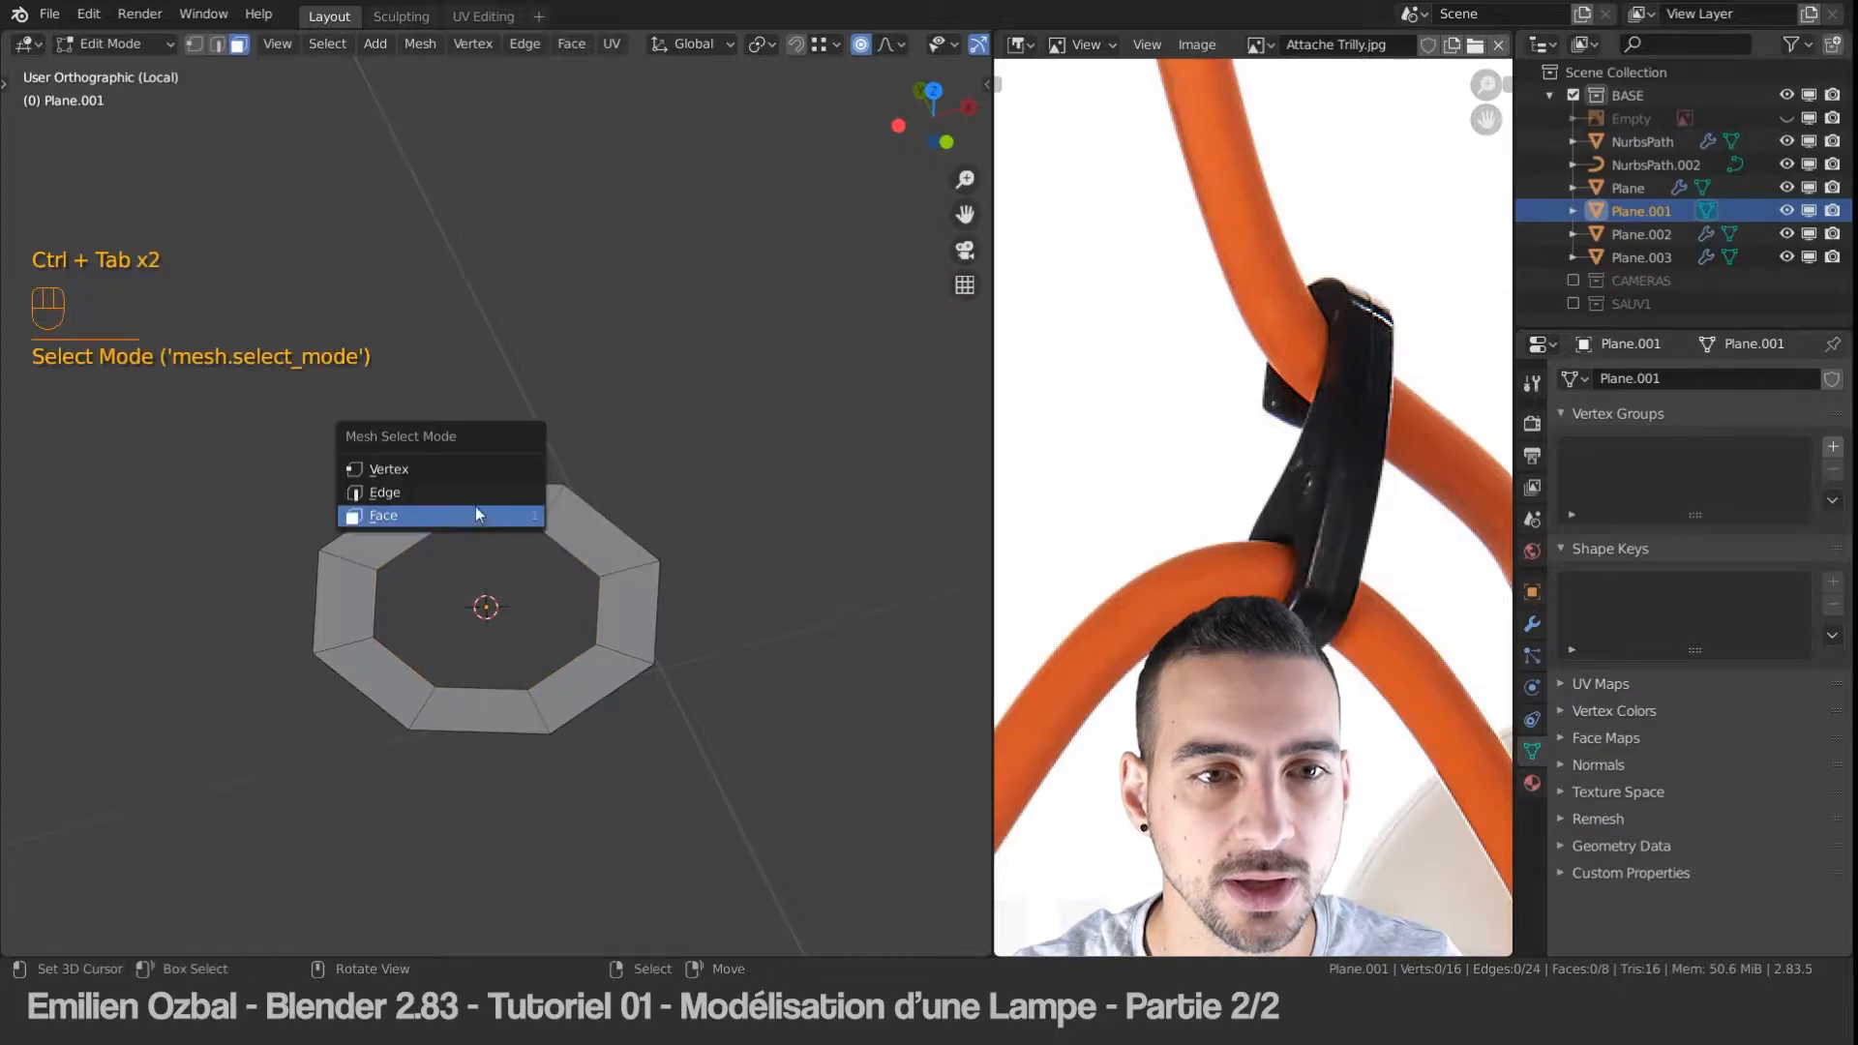
{"action": "left_click", "coordinate": [480, 494]}
{"action": "right_click", "coordinate": [504, 486]}
{"action": "left_click", "coordinate": [616, 521], "text": "shift"}
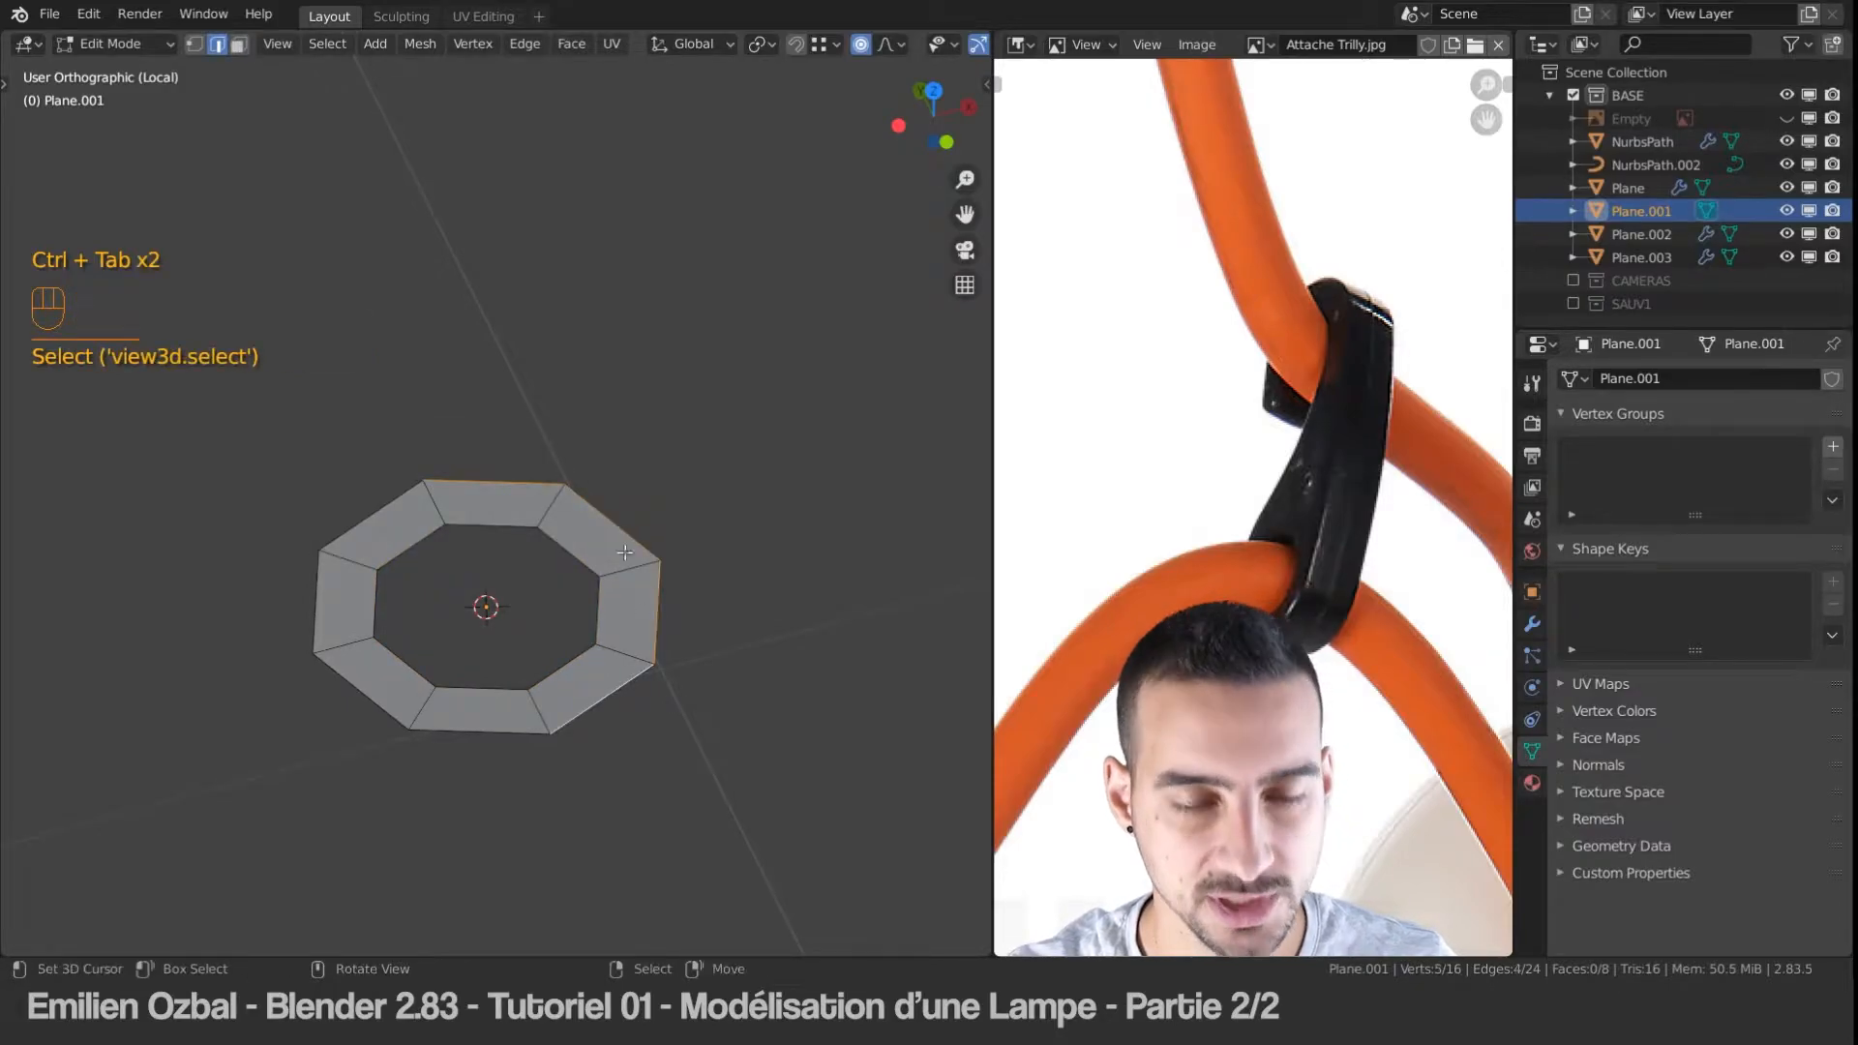
{"action": "key", "text": "e"}
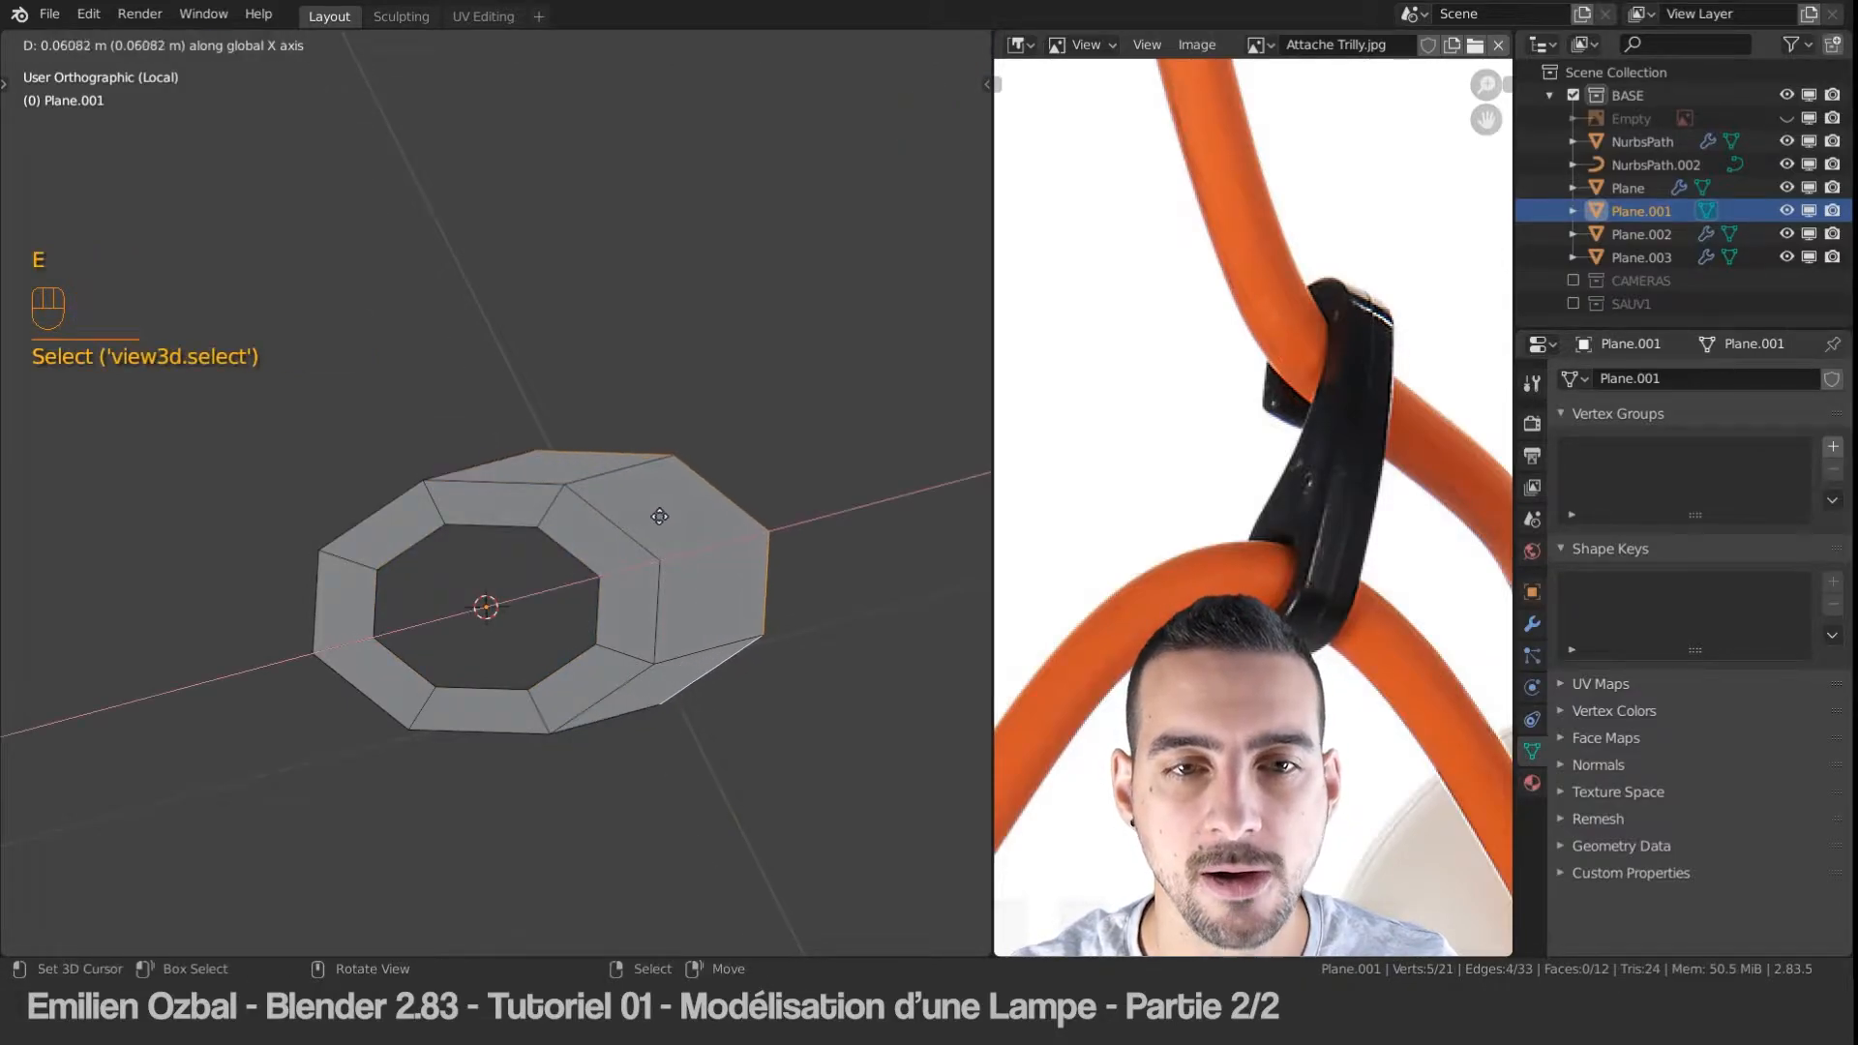
{"action": "left_click", "coordinate": [763, 489]}
Step: Flatten the extruded edges into a straight line by scaling them to 0 along X
{"action": "key", "text": "s"}
{"action": "key", "text": "x"}
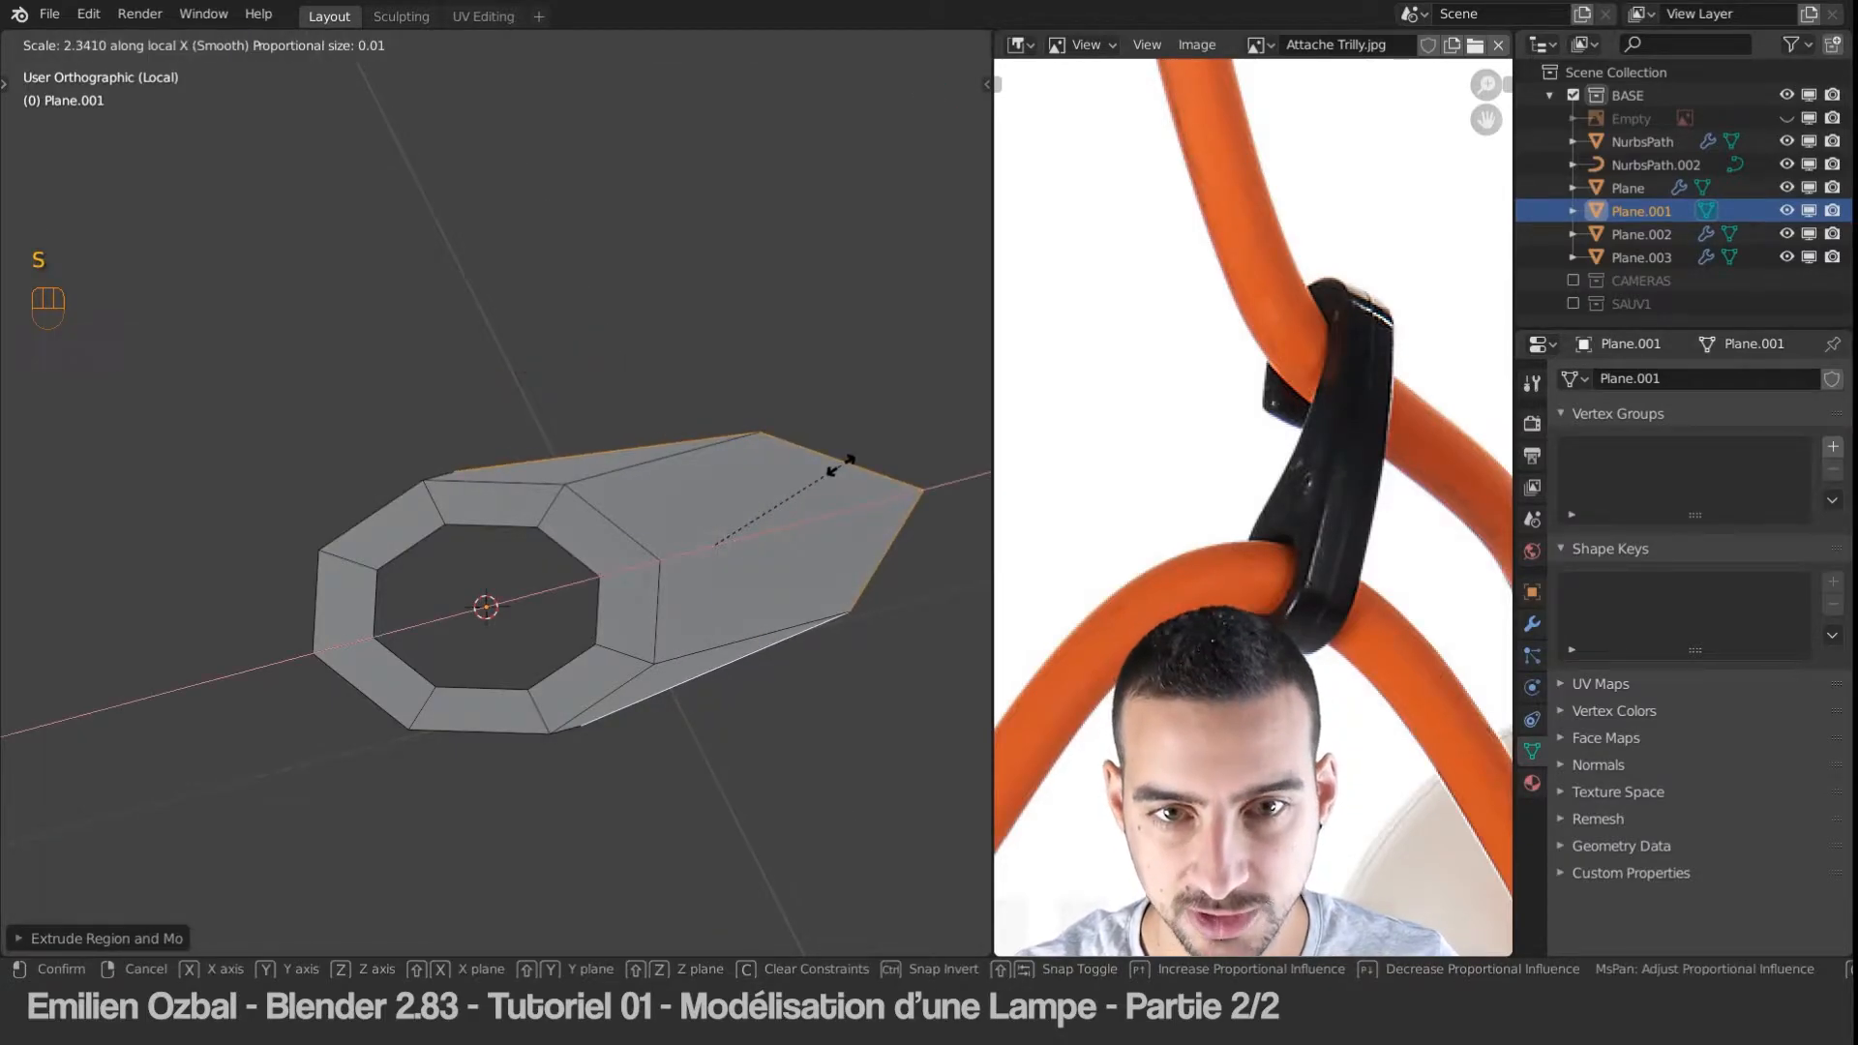
{"action": "type", "text": "x0"}
{"action": "left_click", "coordinate": [840, 467]}
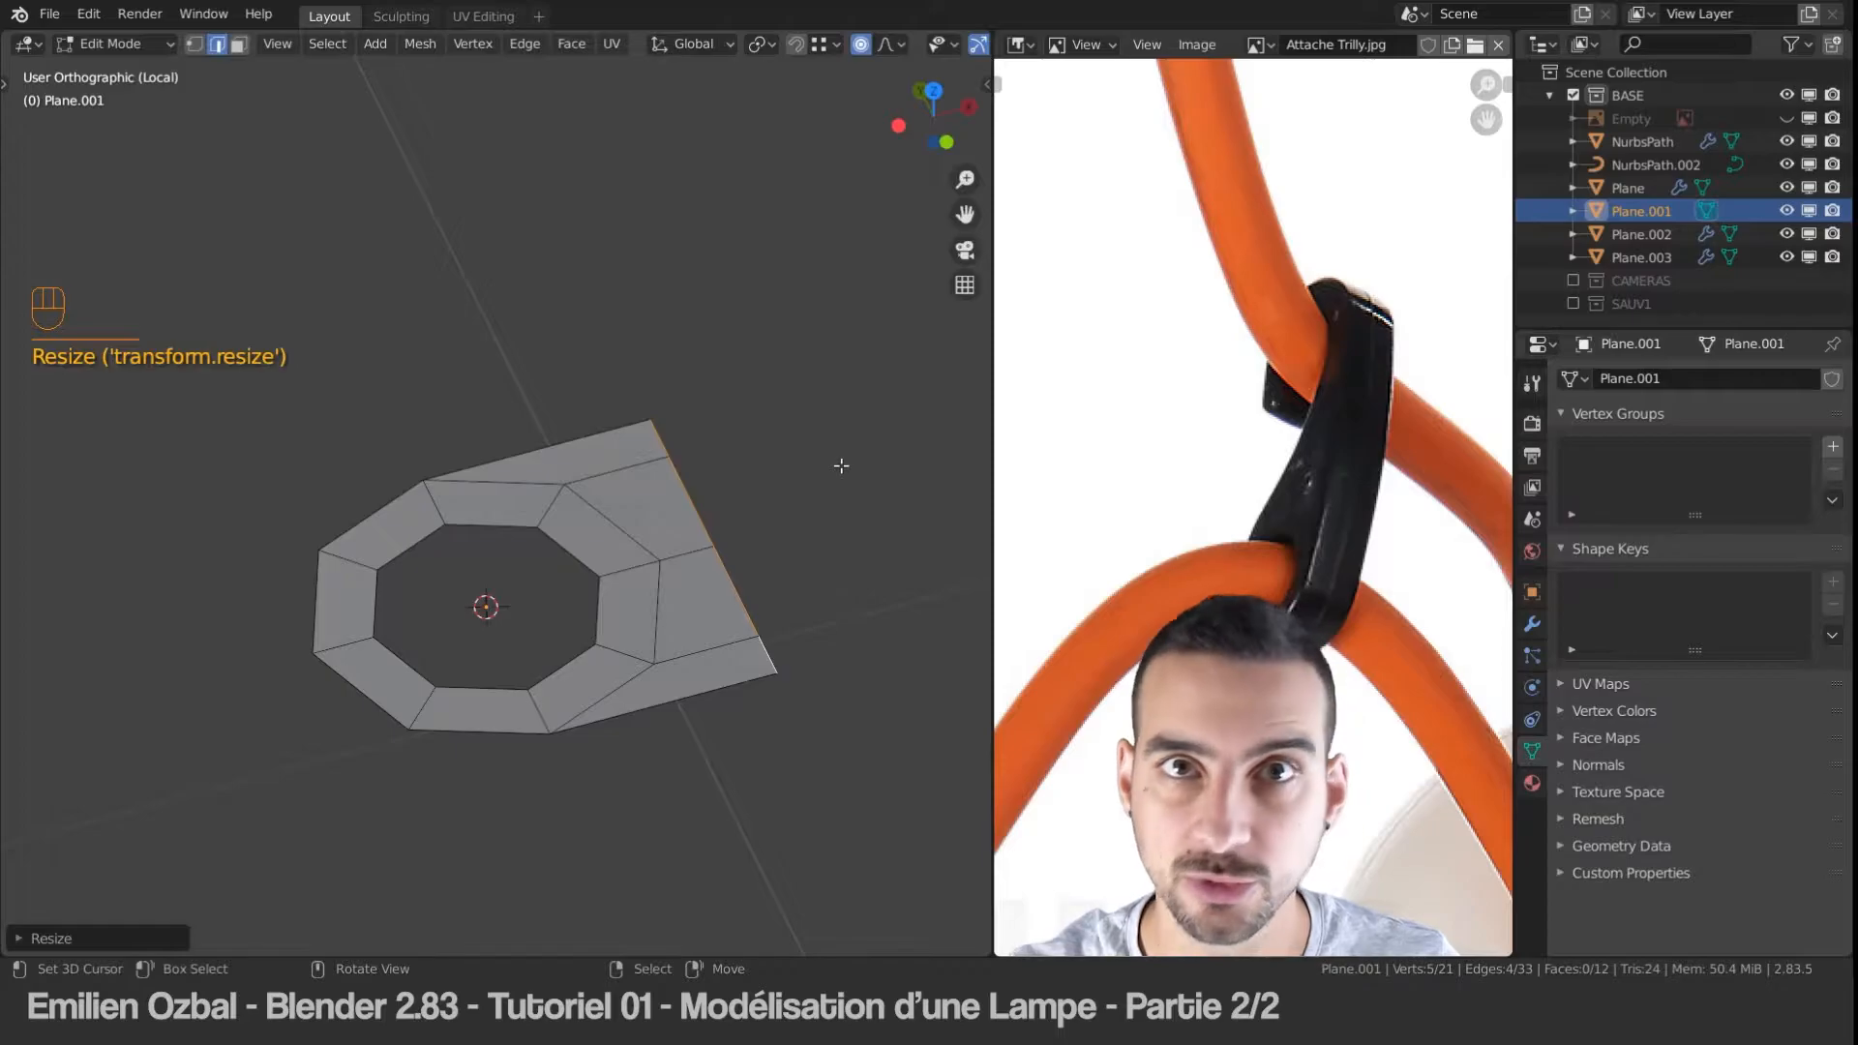
Step: Move the far corner vertex of the flattened edge about 0.048 m back along X towards the ring
{"action": "middle_click_drag", "start_coordinate": [666, 441], "coordinate": [563, 492], "text": "shift"}
{"action": "middle_click_drag", "start_coordinate": [474, 449], "coordinate": [512, 449]}
{"action": "key", "text": "ctrl+Tab"}
{"action": "left_click", "coordinate": [503, 432]}
{"action": "left_click", "coordinate": [496, 483]}
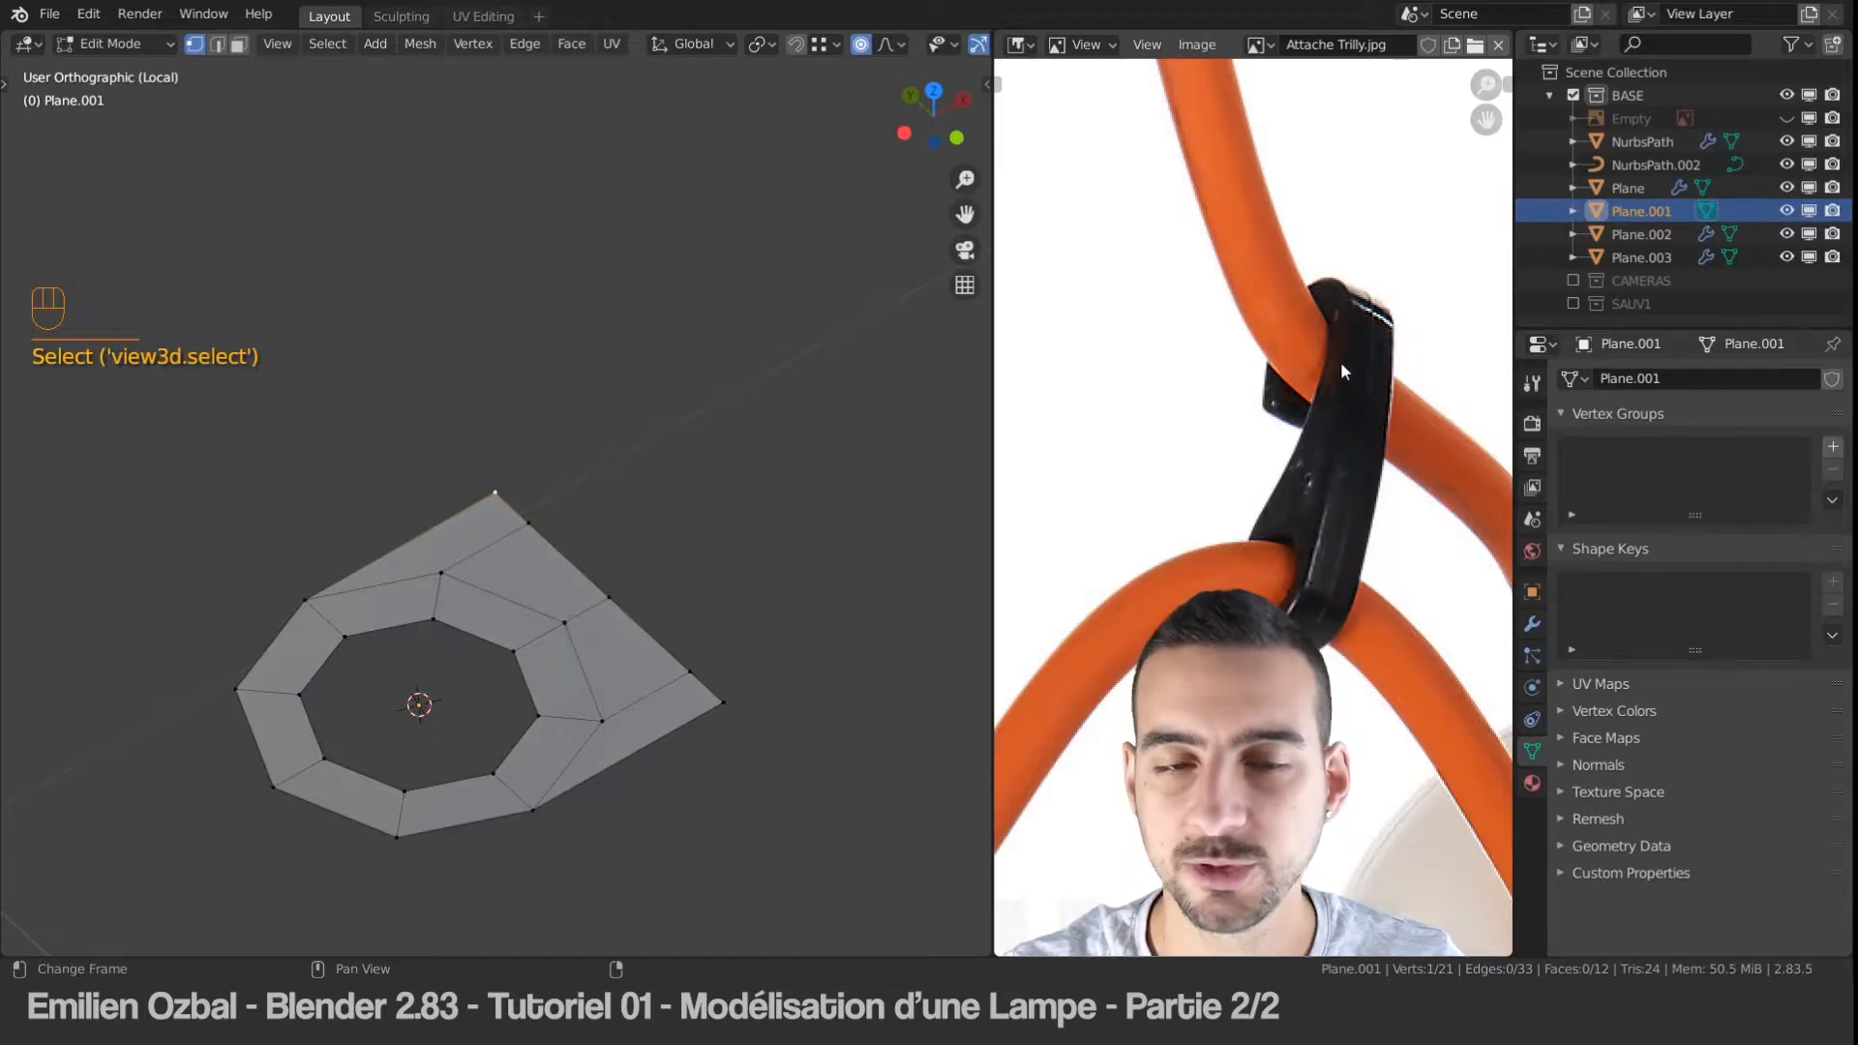
{"action": "middle_click_drag", "start_coordinate": [579, 505], "coordinate": [599, 508]}
{"action": "key", "text": "g"}
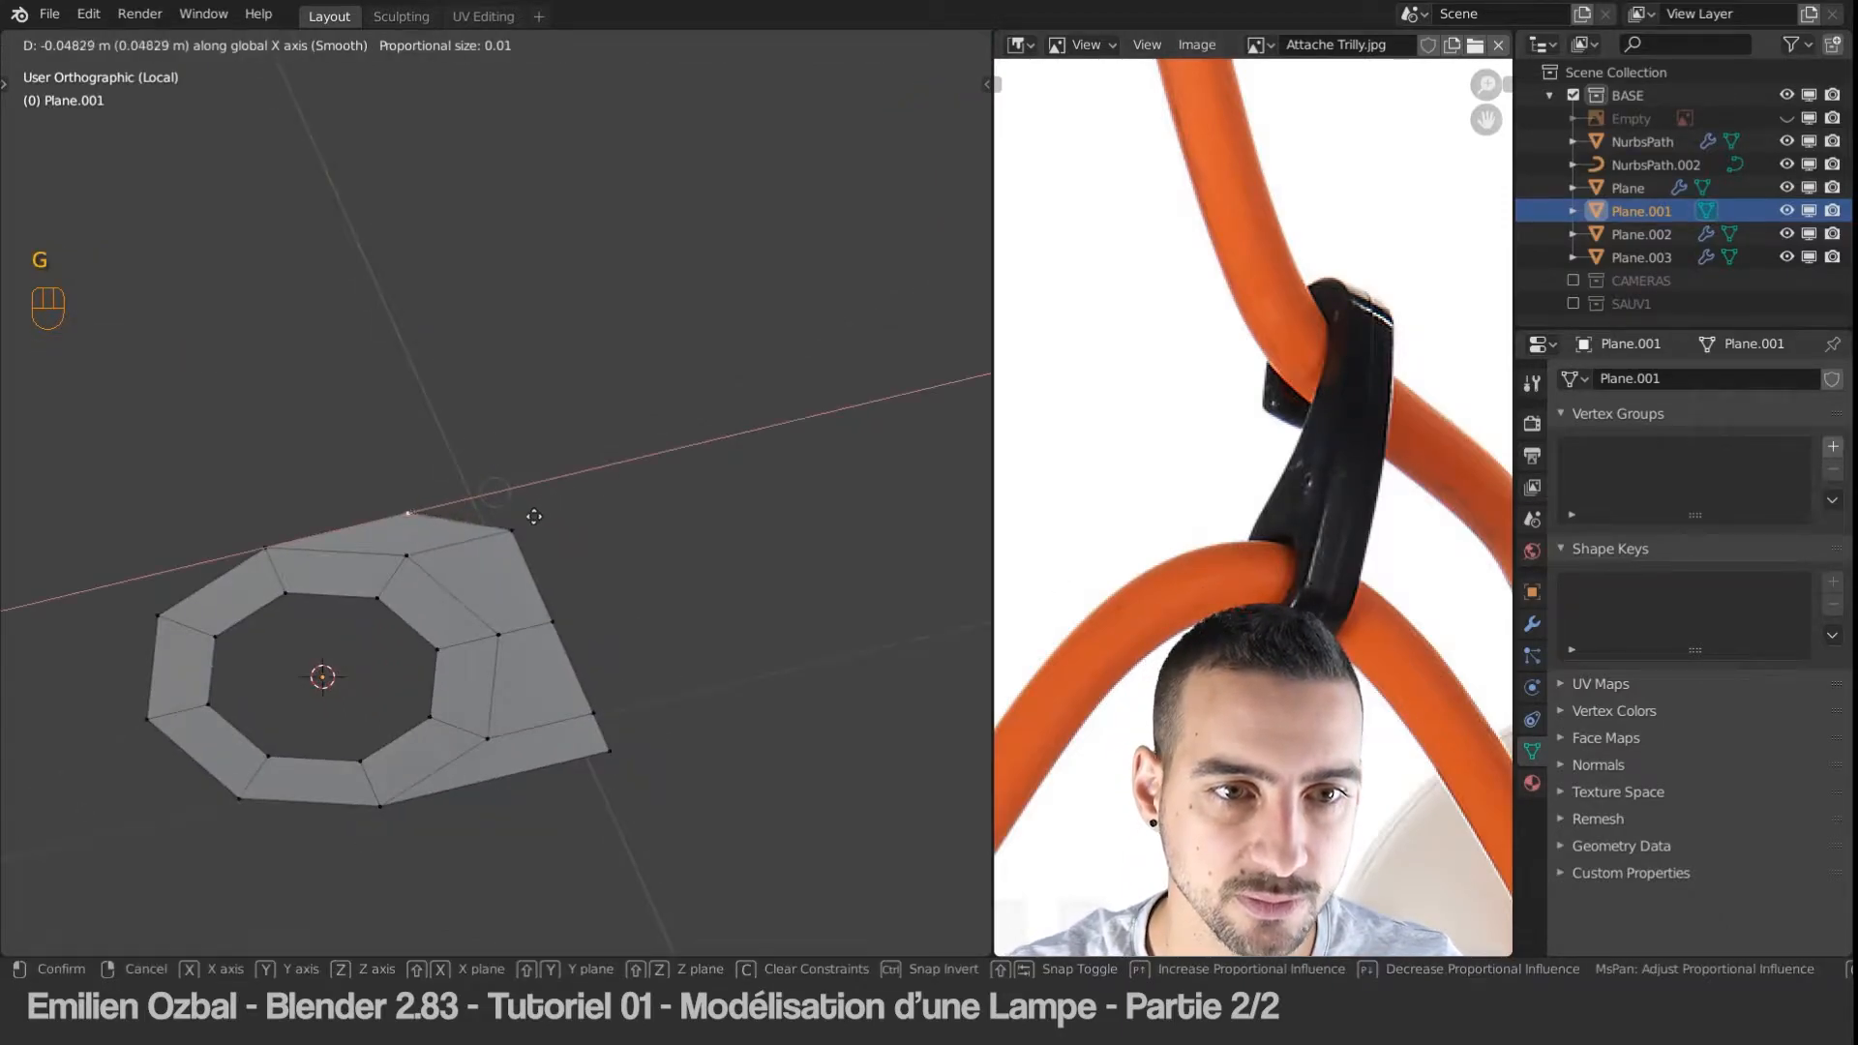
{"action": "left_click", "coordinate": [511, 532]}
Step: Extrude the three remaining straight end edges along the X axis to lengthen the clip body
{"action": "key", "text": "ctrl+Tab"}
{"action": "left_click", "coordinate": [461, 553]}
{"action": "left_click", "coordinate": [578, 660], "text": "shift"}
{"action": "right_click", "coordinate": [606, 740]}
{"action": "right_click", "coordinate": [578, 668], "text": "shift"}
{"action": "right_click", "coordinate": [529, 571], "text": "shift"}
{"action": "key", "text": "e"}
{"action": "key", "text": "x"}
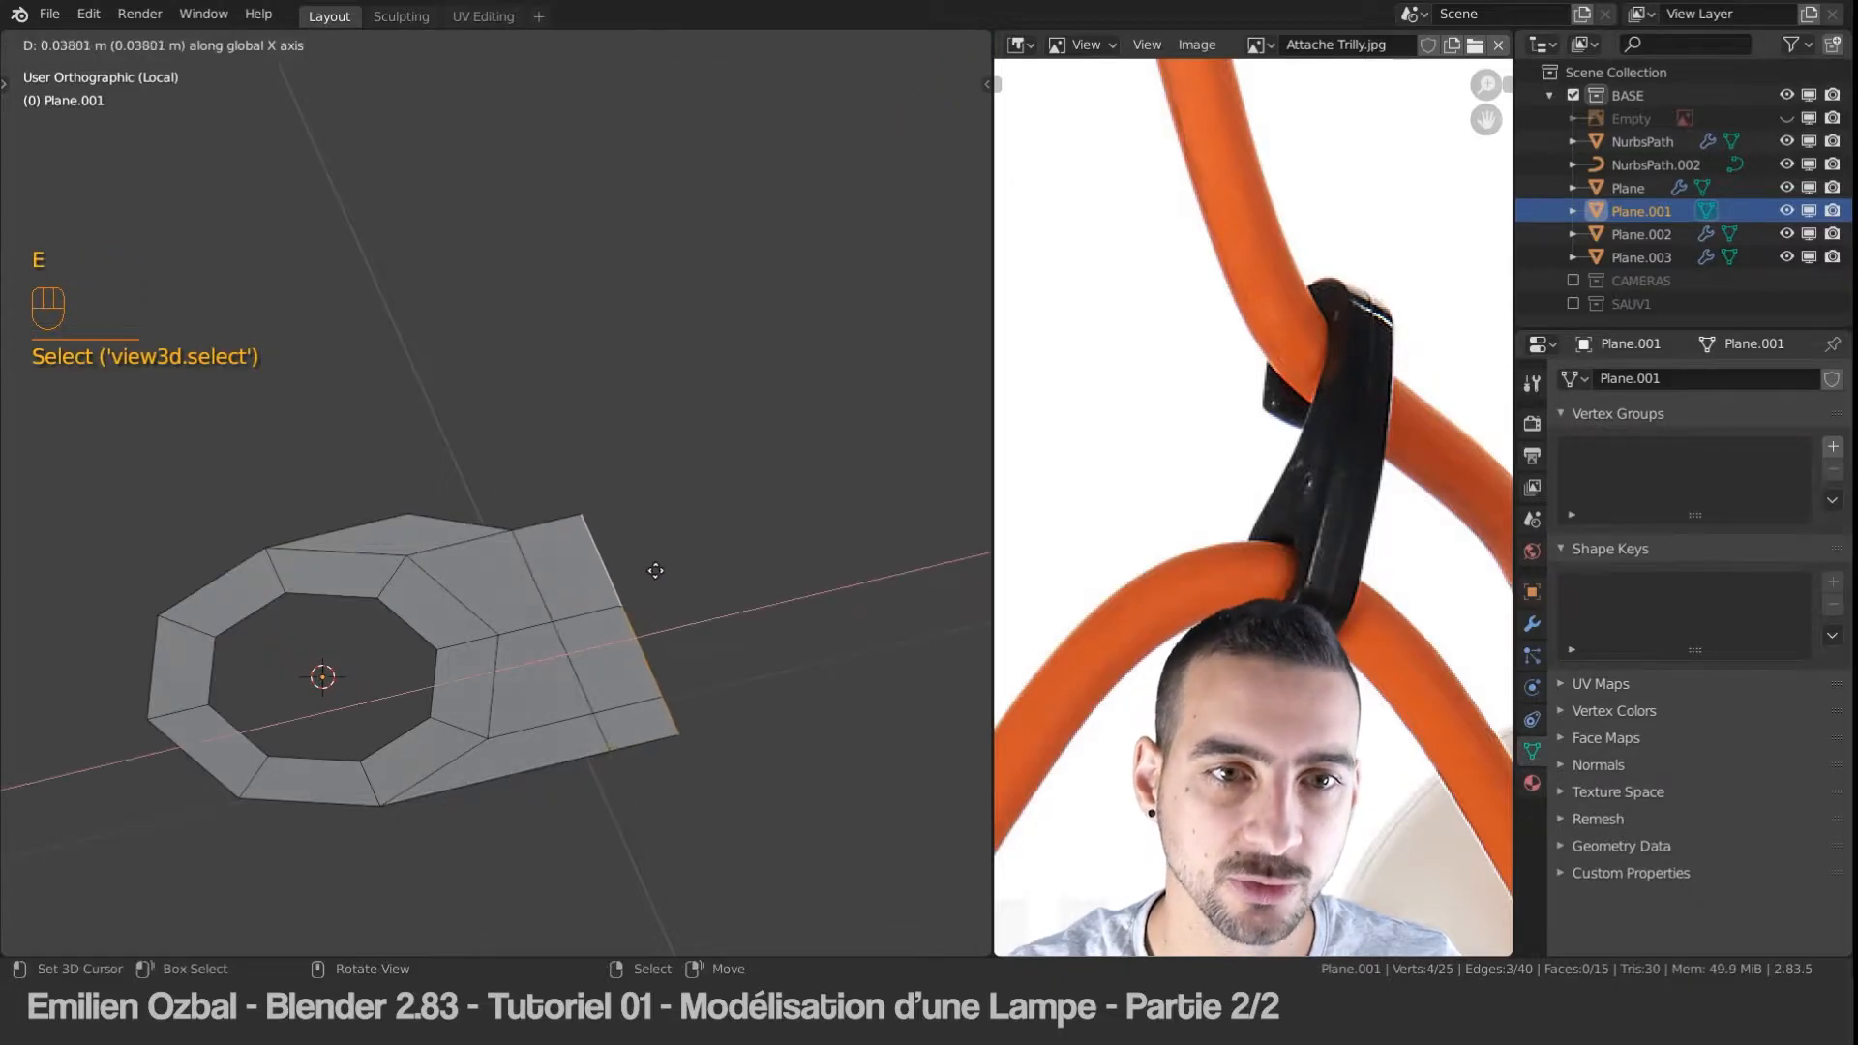
{"action": "left_click", "coordinate": [721, 518]}
Step: Move the far end-corner vertex of the clip body back towards the ring to smooth the outer contour
{"action": "key", "text": "ctrl+Tab"}
{"action": "left_click", "coordinate": [702, 489]}
{"action": "right_click", "coordinate": [663, 495]}
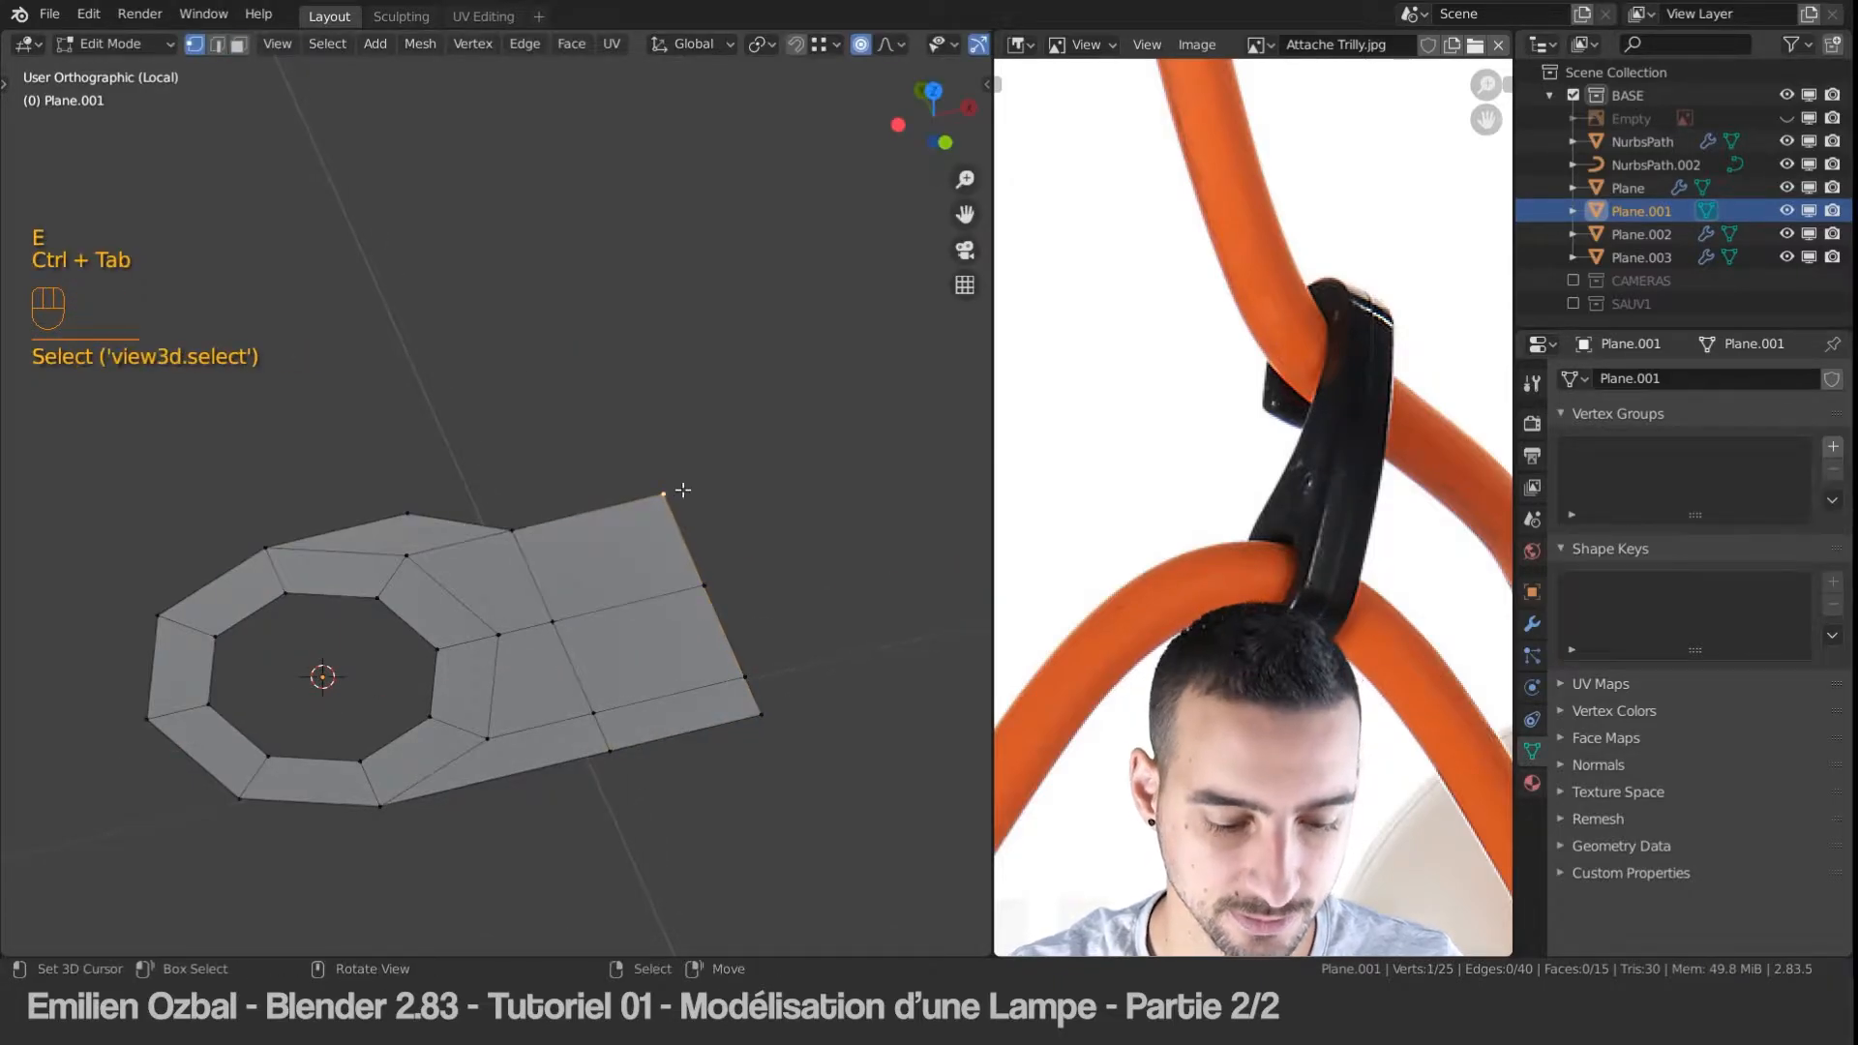
{"action": "key", "text": "g"}
{"action": "left_click", "coordinate": [595, 523]}
{"action": "middle_click_drag", "start_coordinate": [594, 523], "coordinate": [505, 587]}
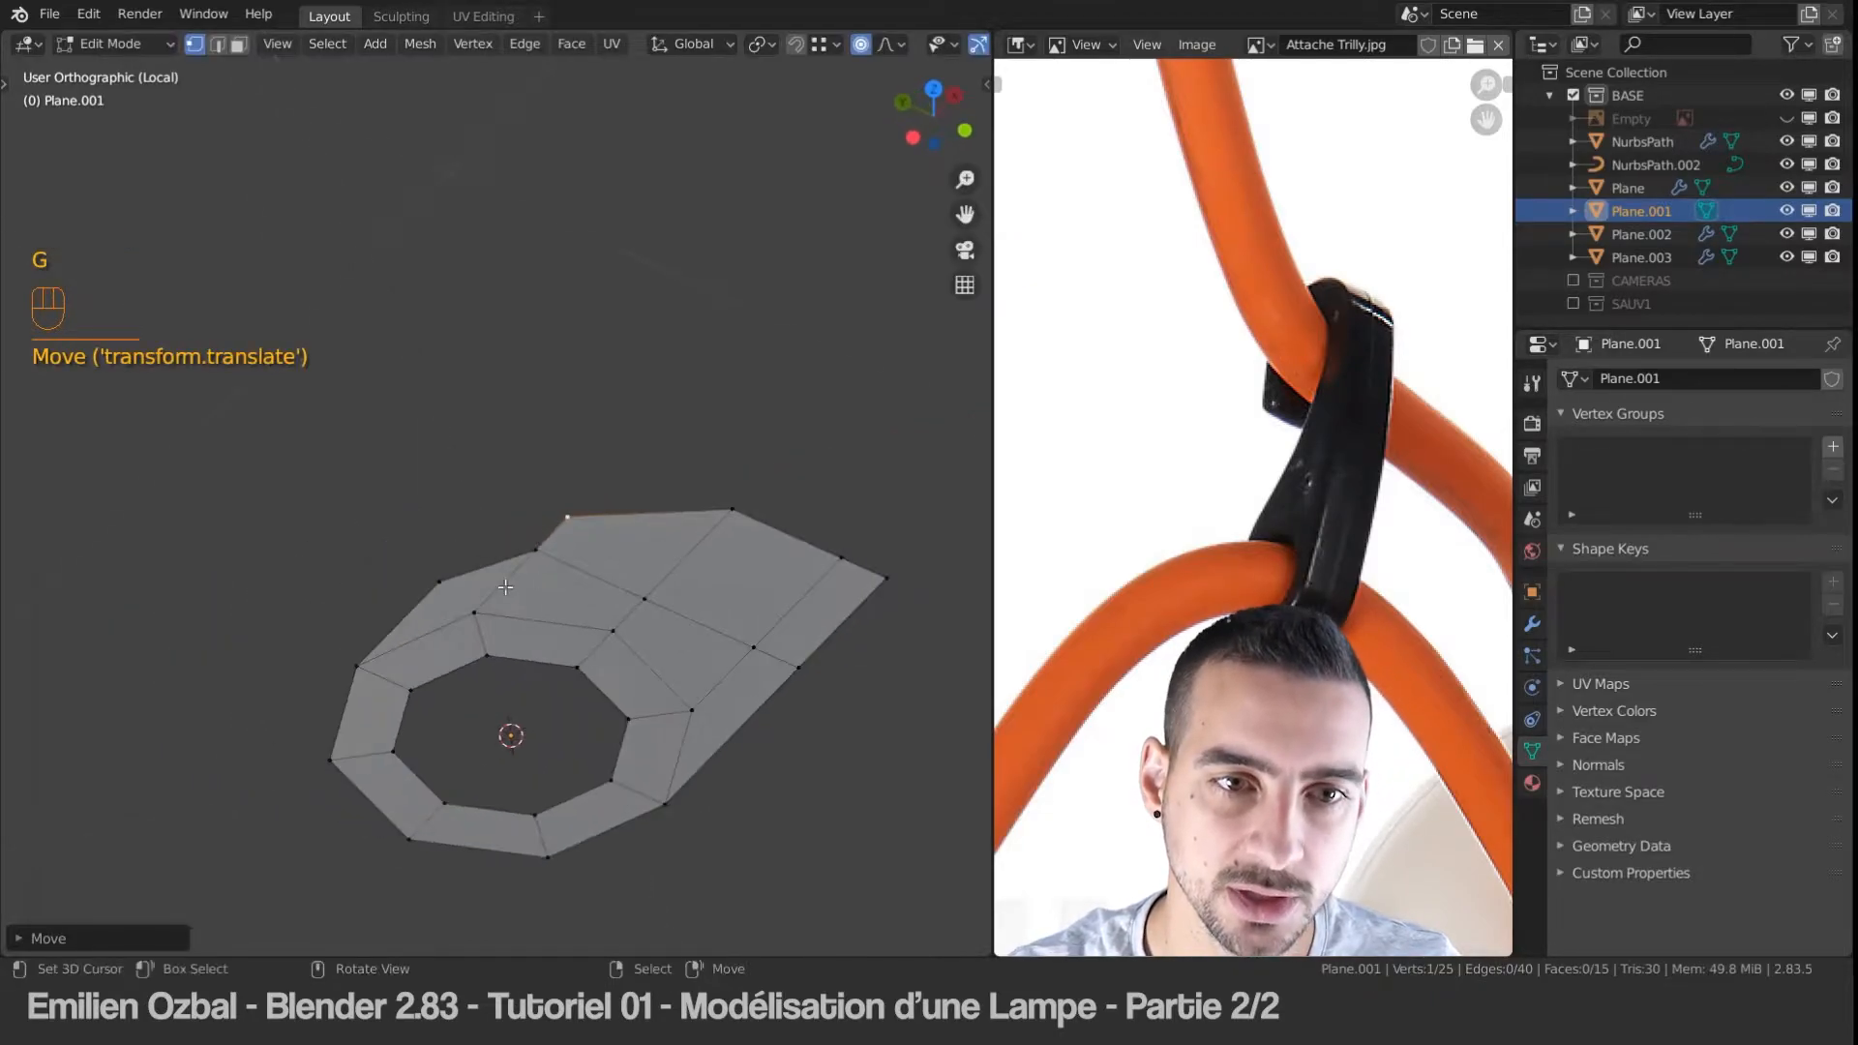
{"action": "key", "text": "g"}
{"action": "left_click", "coordinate": [631, 526]}
Step: Move the neighbouring outer vertex on the ring slightly along the Y axis to even out the contour
{"action": "right_click", "coordinate": [439, 583]}
{"action": "key", "text": "g"}
{"action": "key", "text": "y"}
{"action": "left_click", "coordinate": [452, 594]}
{"action": "scroll", "coordinate": [569, 504], "scroll_direction": "up", "scroll_amount": 2}
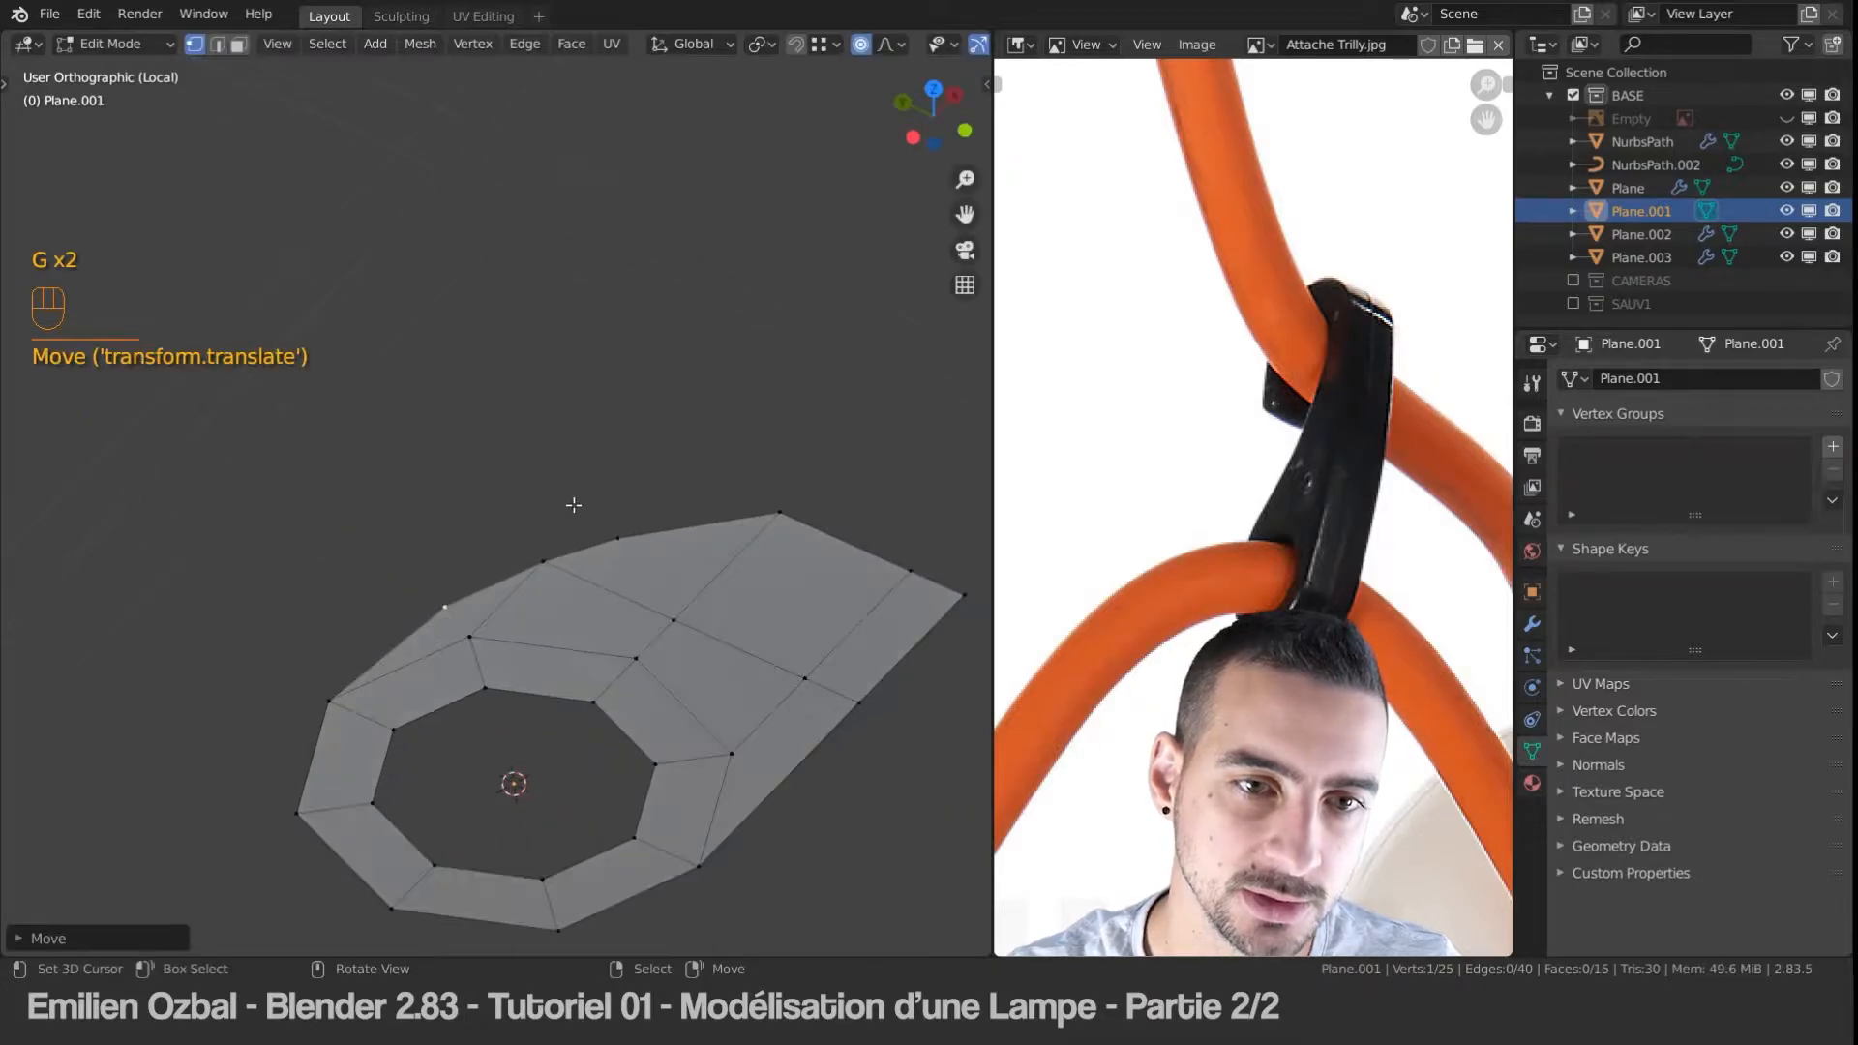
Step: Space the five vertices along the curved outer contour evenly, from the ring to the end corner, with LoopTools Space
{"action": "left_click", "coordinate": [324, 692]}
{"action": "left_click", "coordinate": [780, 511], "text": "ctrl"}
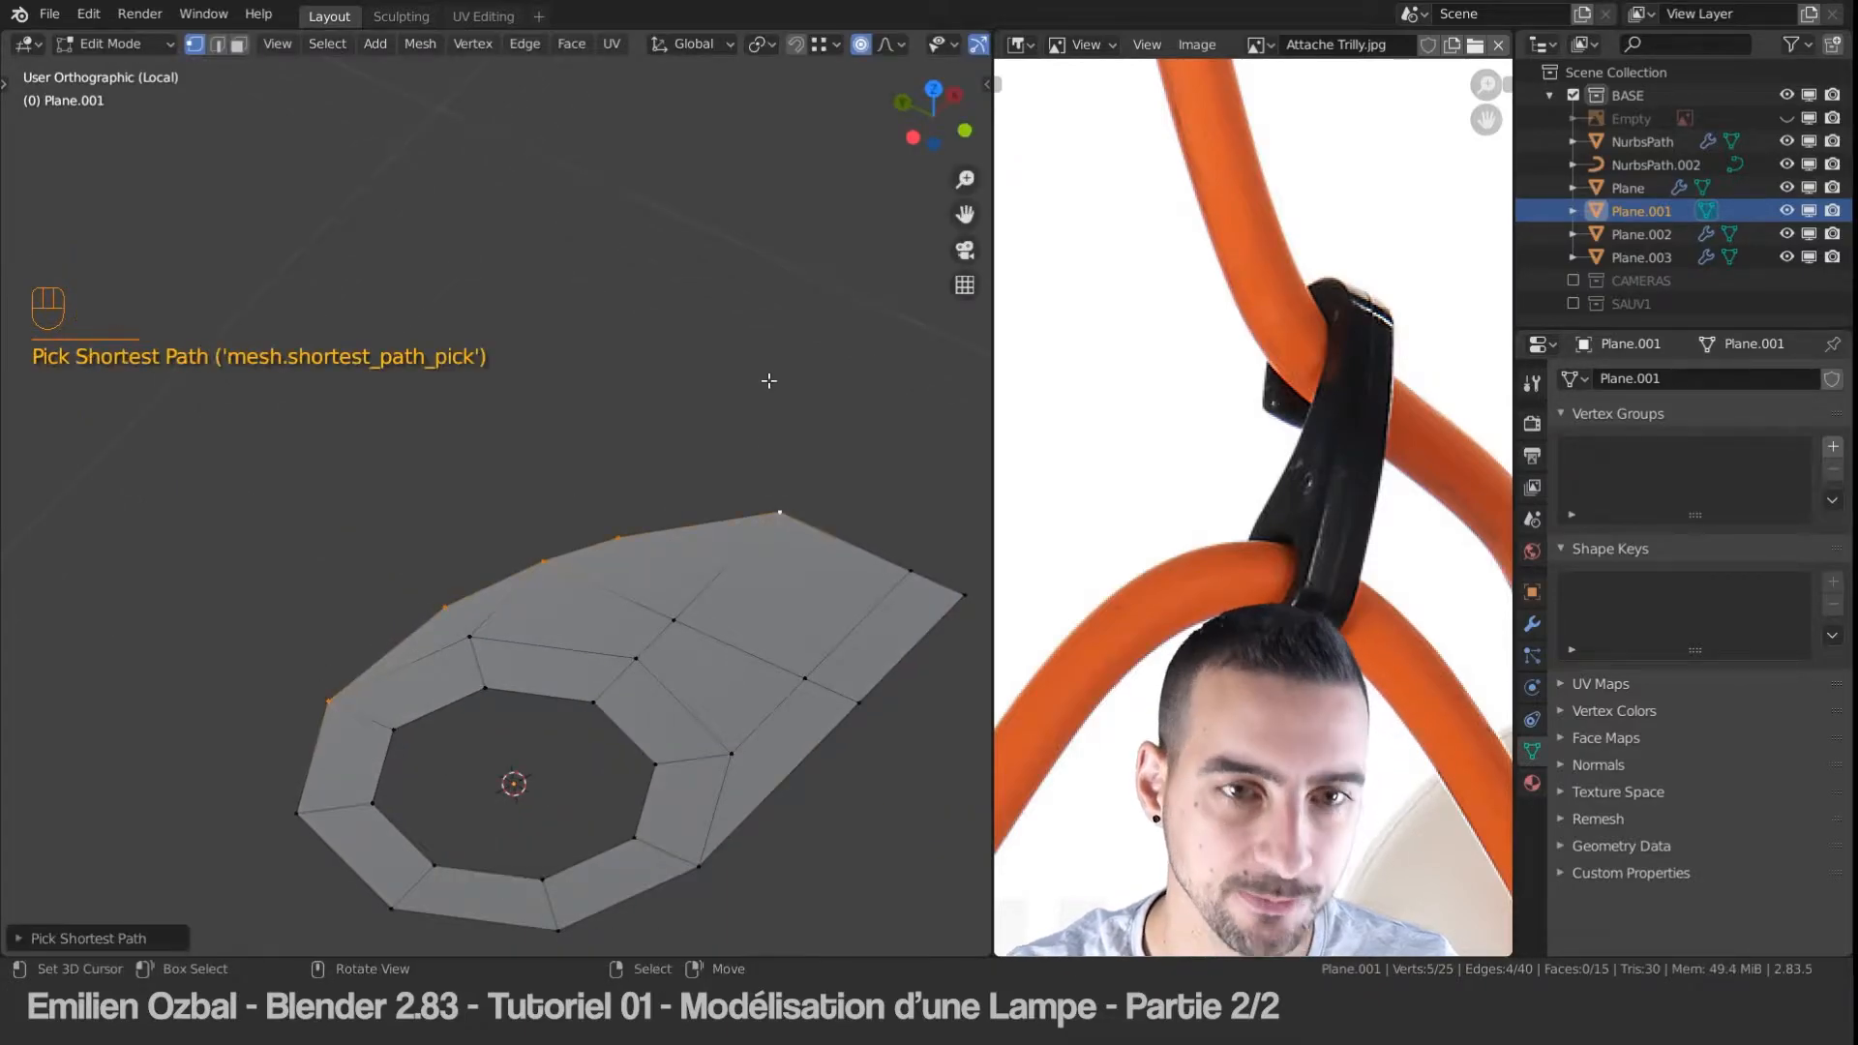
{"action": "key", "text": "w"}
{"action": "mouse_move", "coordinate": [769, 327]}
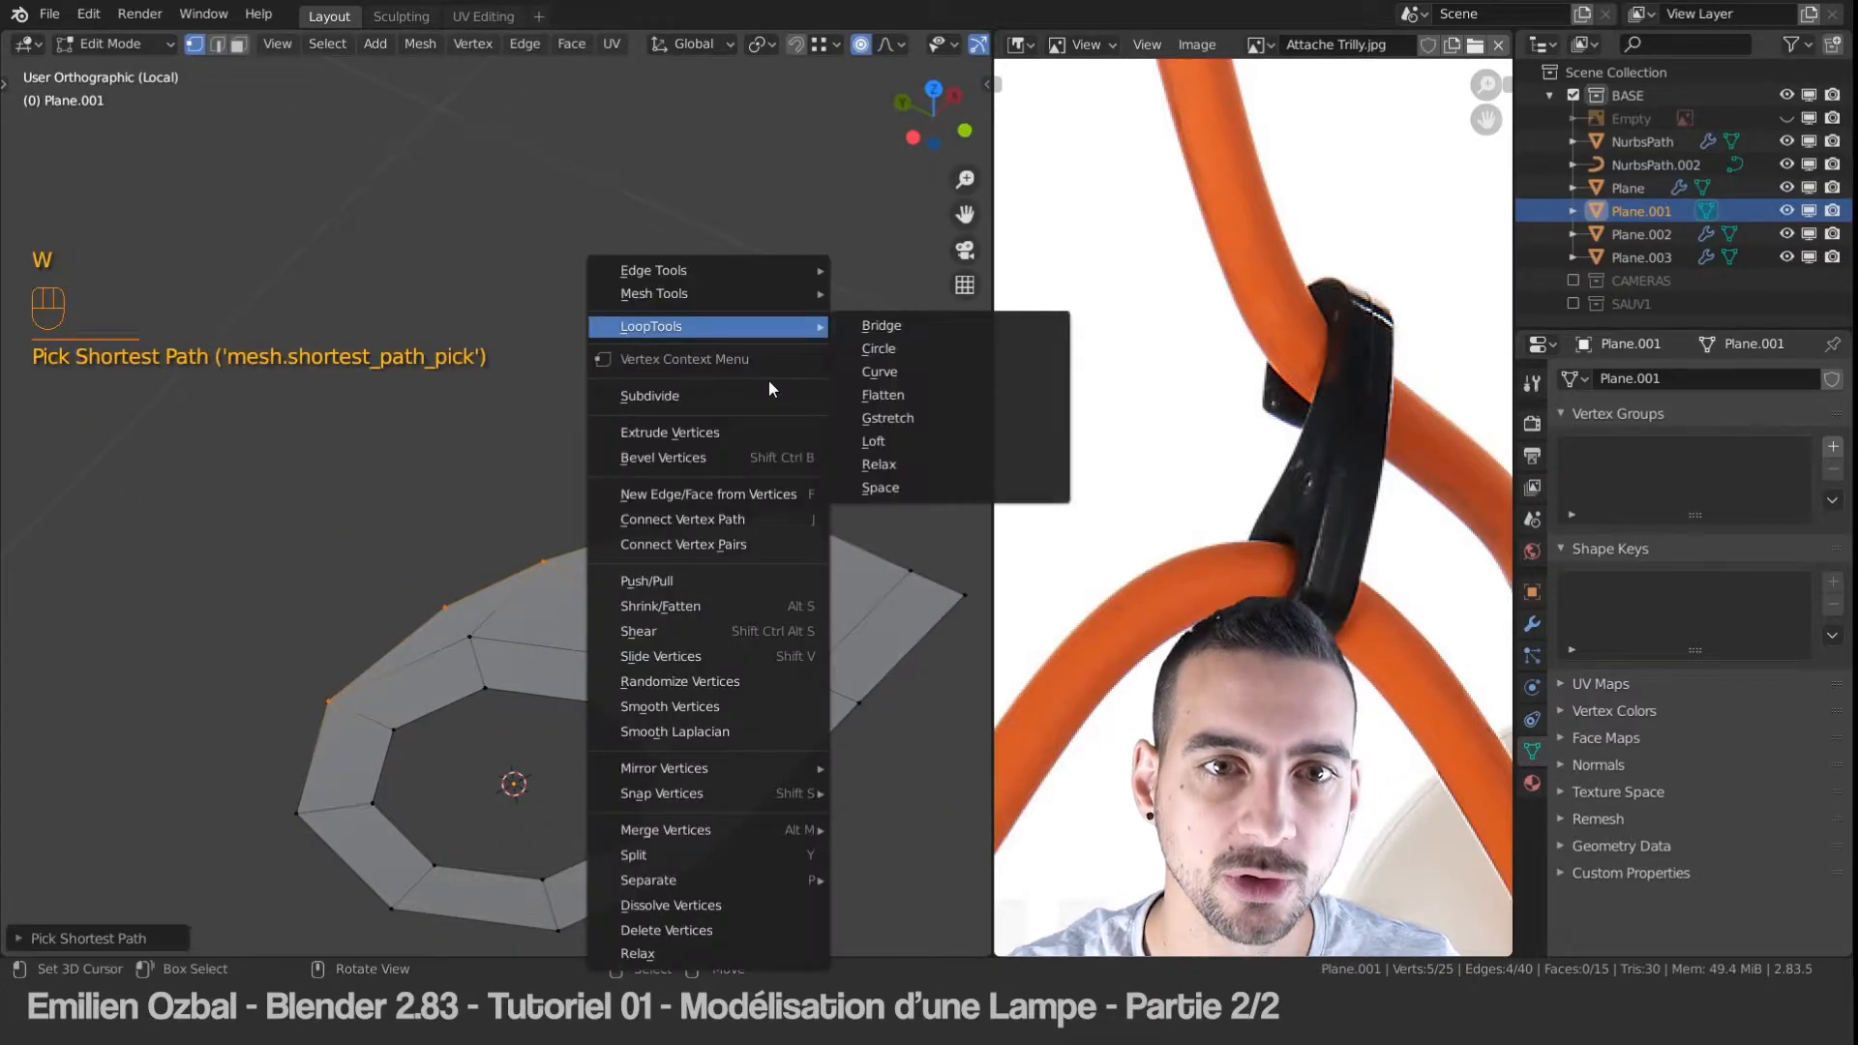
{"action": "left_click", "coordinate": [879, 489]}
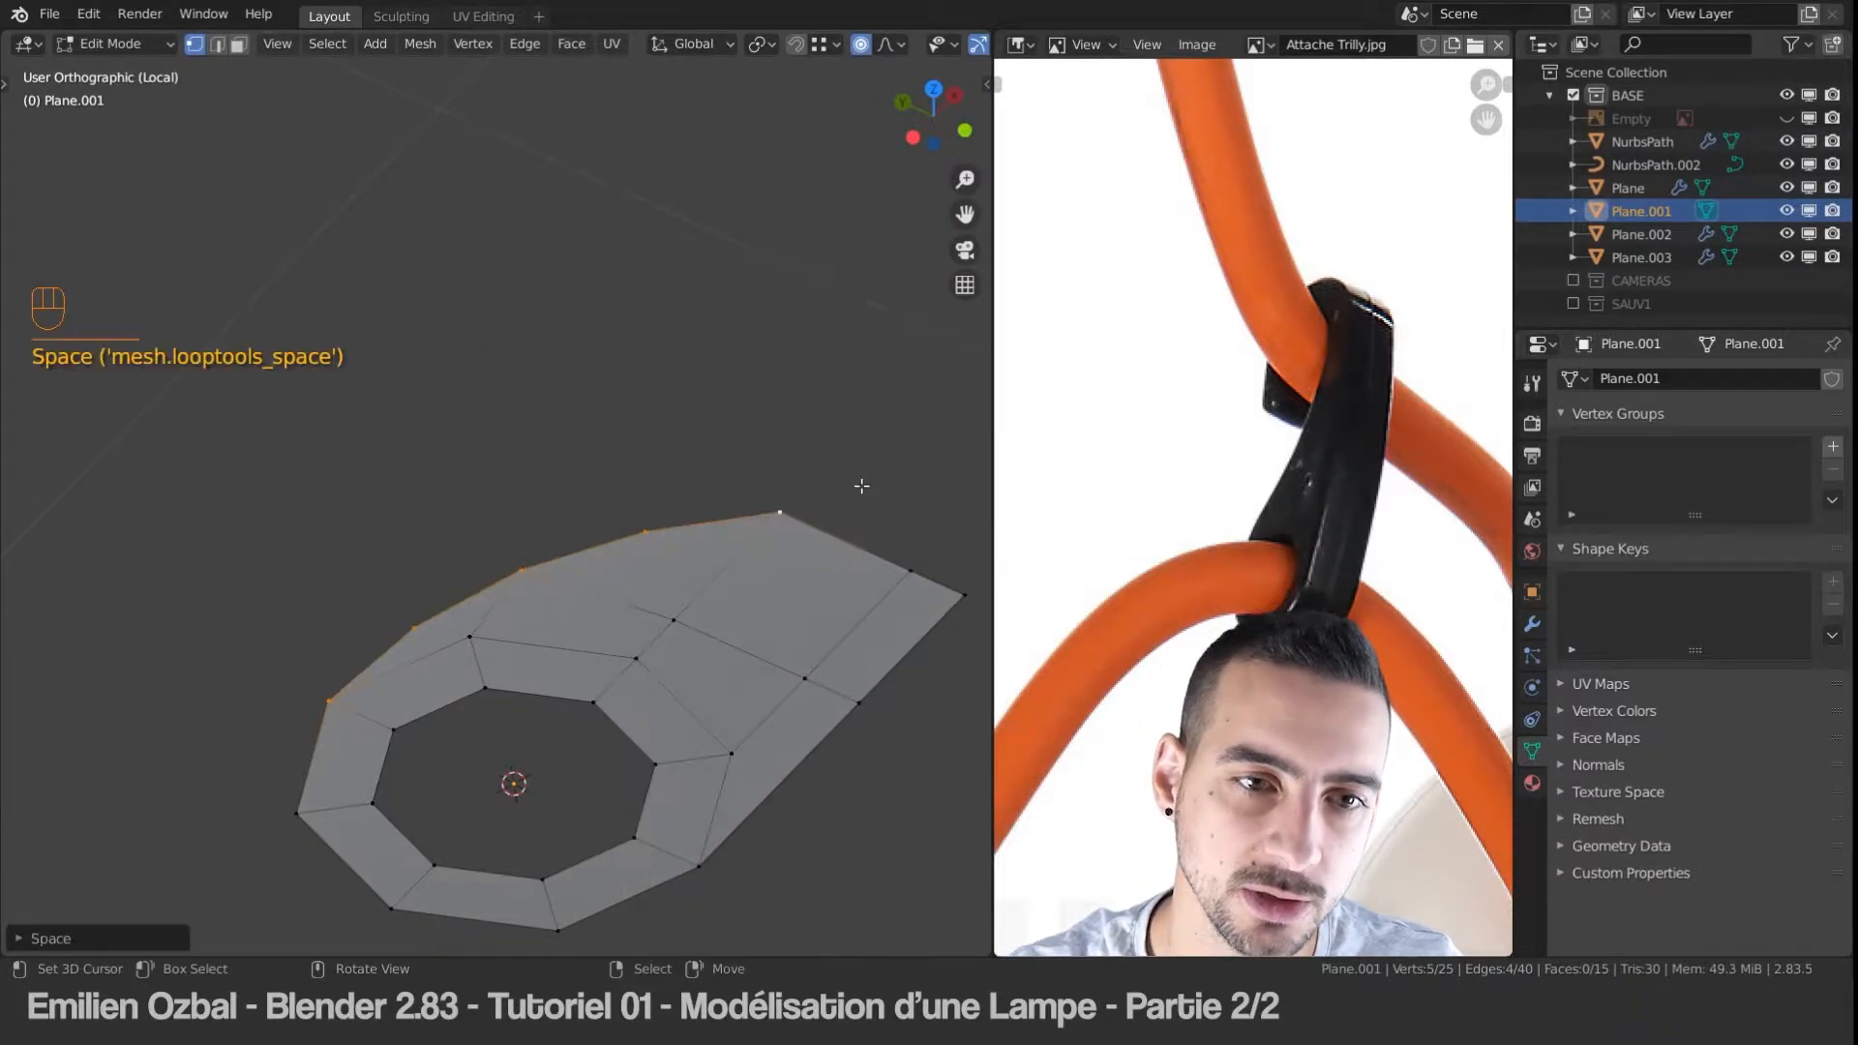
{"action": "key", "text": "Tab"}
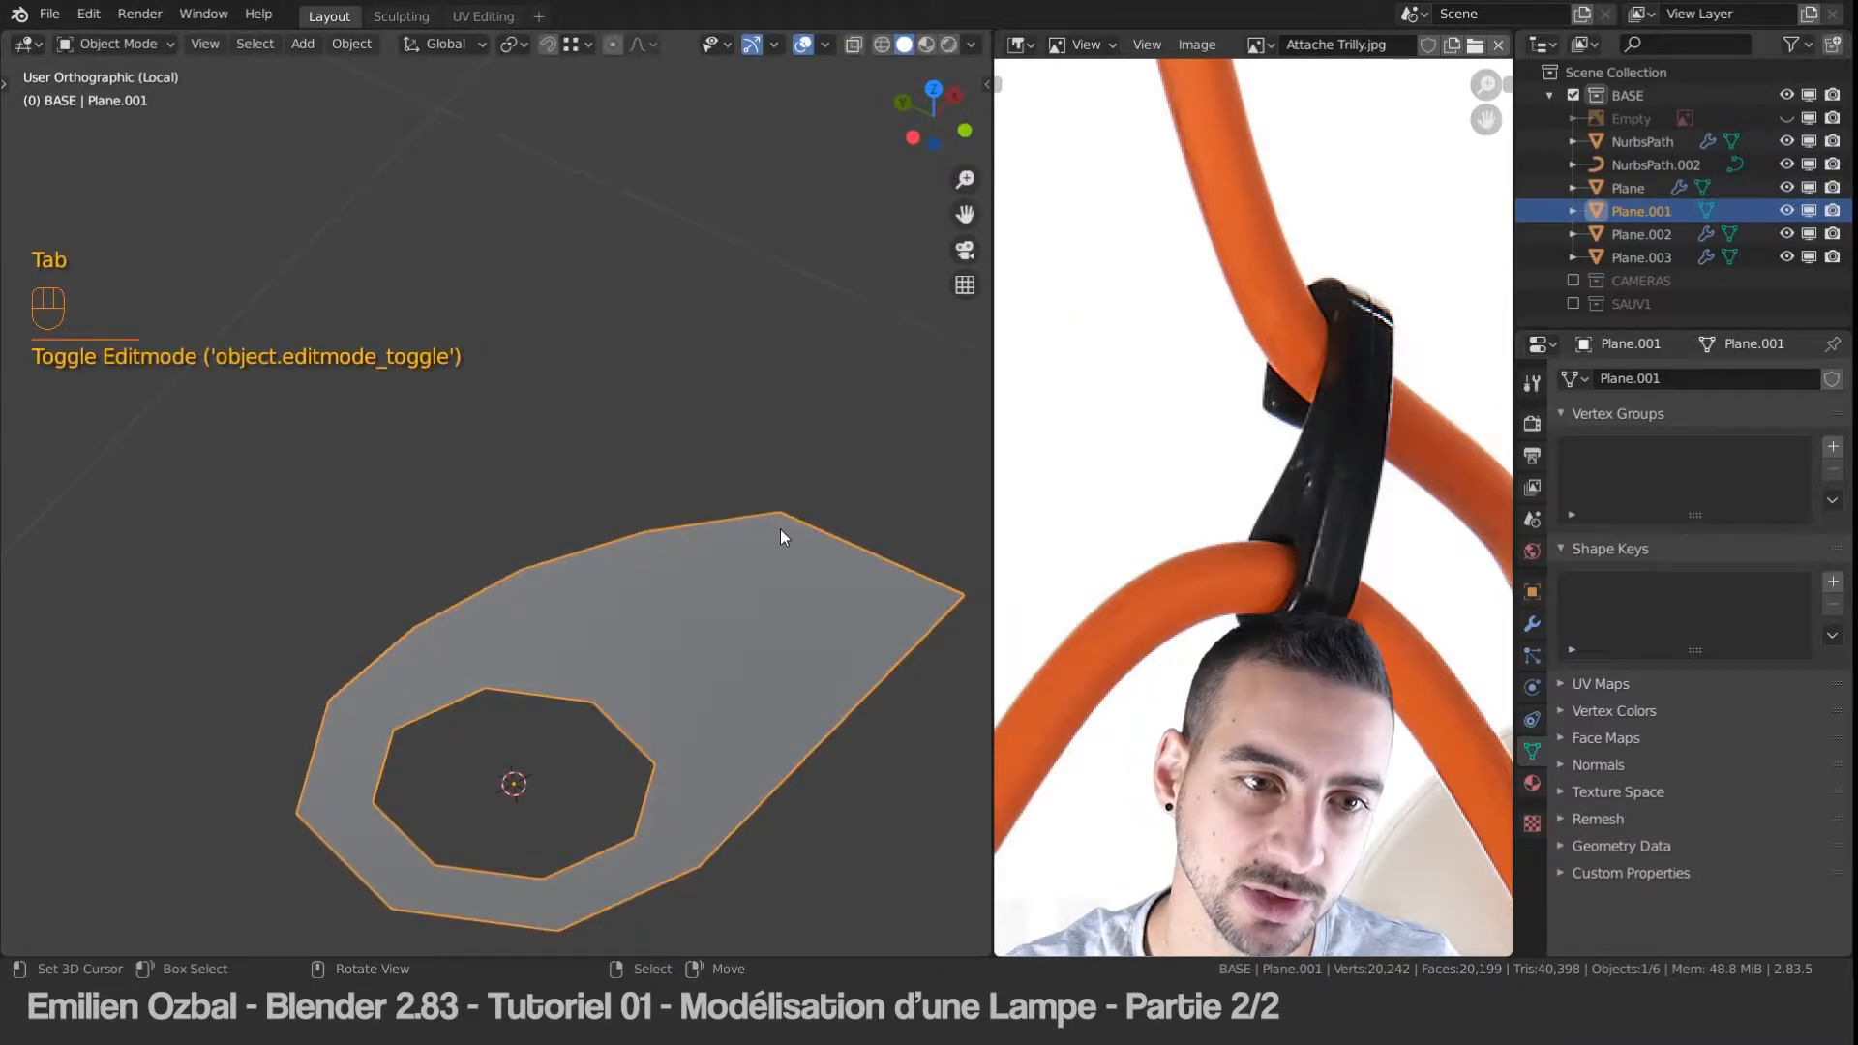
{"action": "key", "text": "Tab"}
{"action": "key", "text": "ctrl+Tab"}
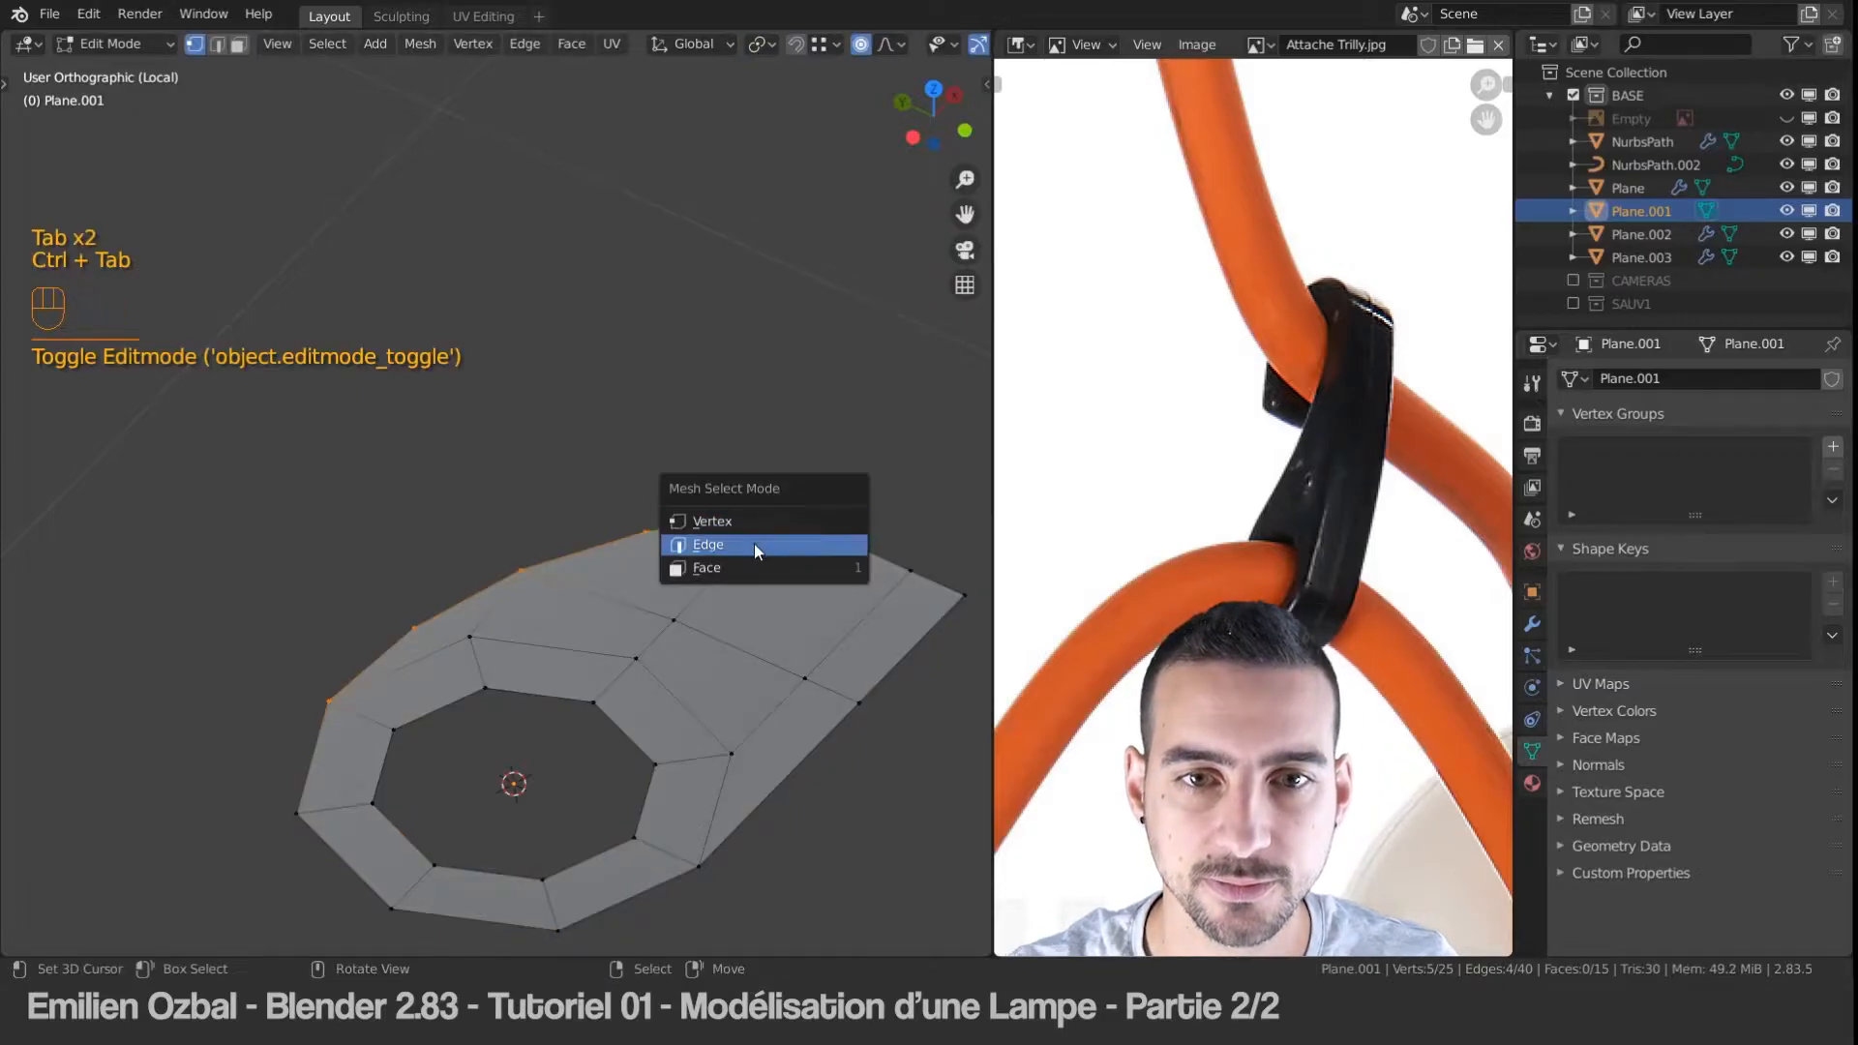
{"action": "left_click", "coordinate": [755, 546]}
{"action": "right_click", "coordinate": [848, 528]}
{"action": "middle_click_drag", "start_coordinate": [849, 527], "coordinate": [566, 540], "text": "shift"}
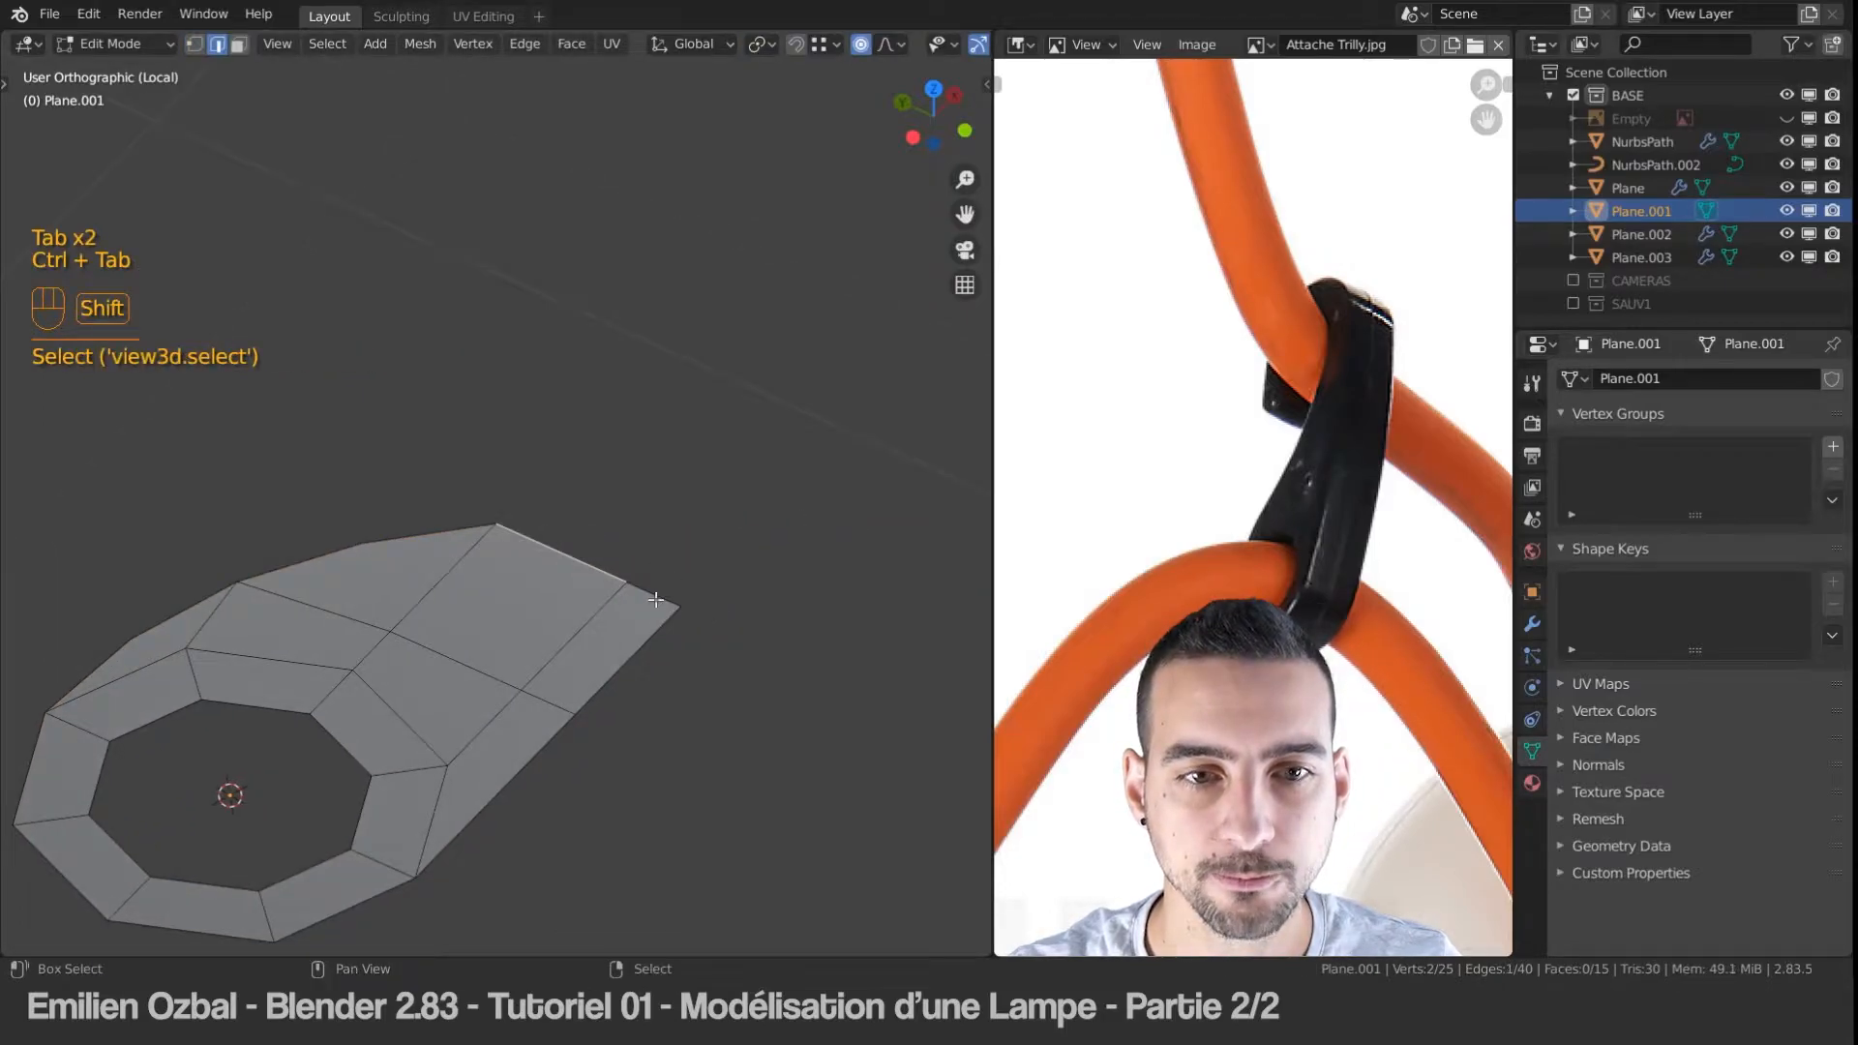
Step: Space the three vertices of the body's straight end evenly with LoopTools Space
{"action": "key", "text": "ctrl+Tab"}
{"action": "left_click", "coordinate": [602, 567]}
{"action": "right_click", "coordinate": [617, 576]}
{"action": "middle_click_drag", "start_coordinate": [617, 574], "coordinate": [660, 588]}
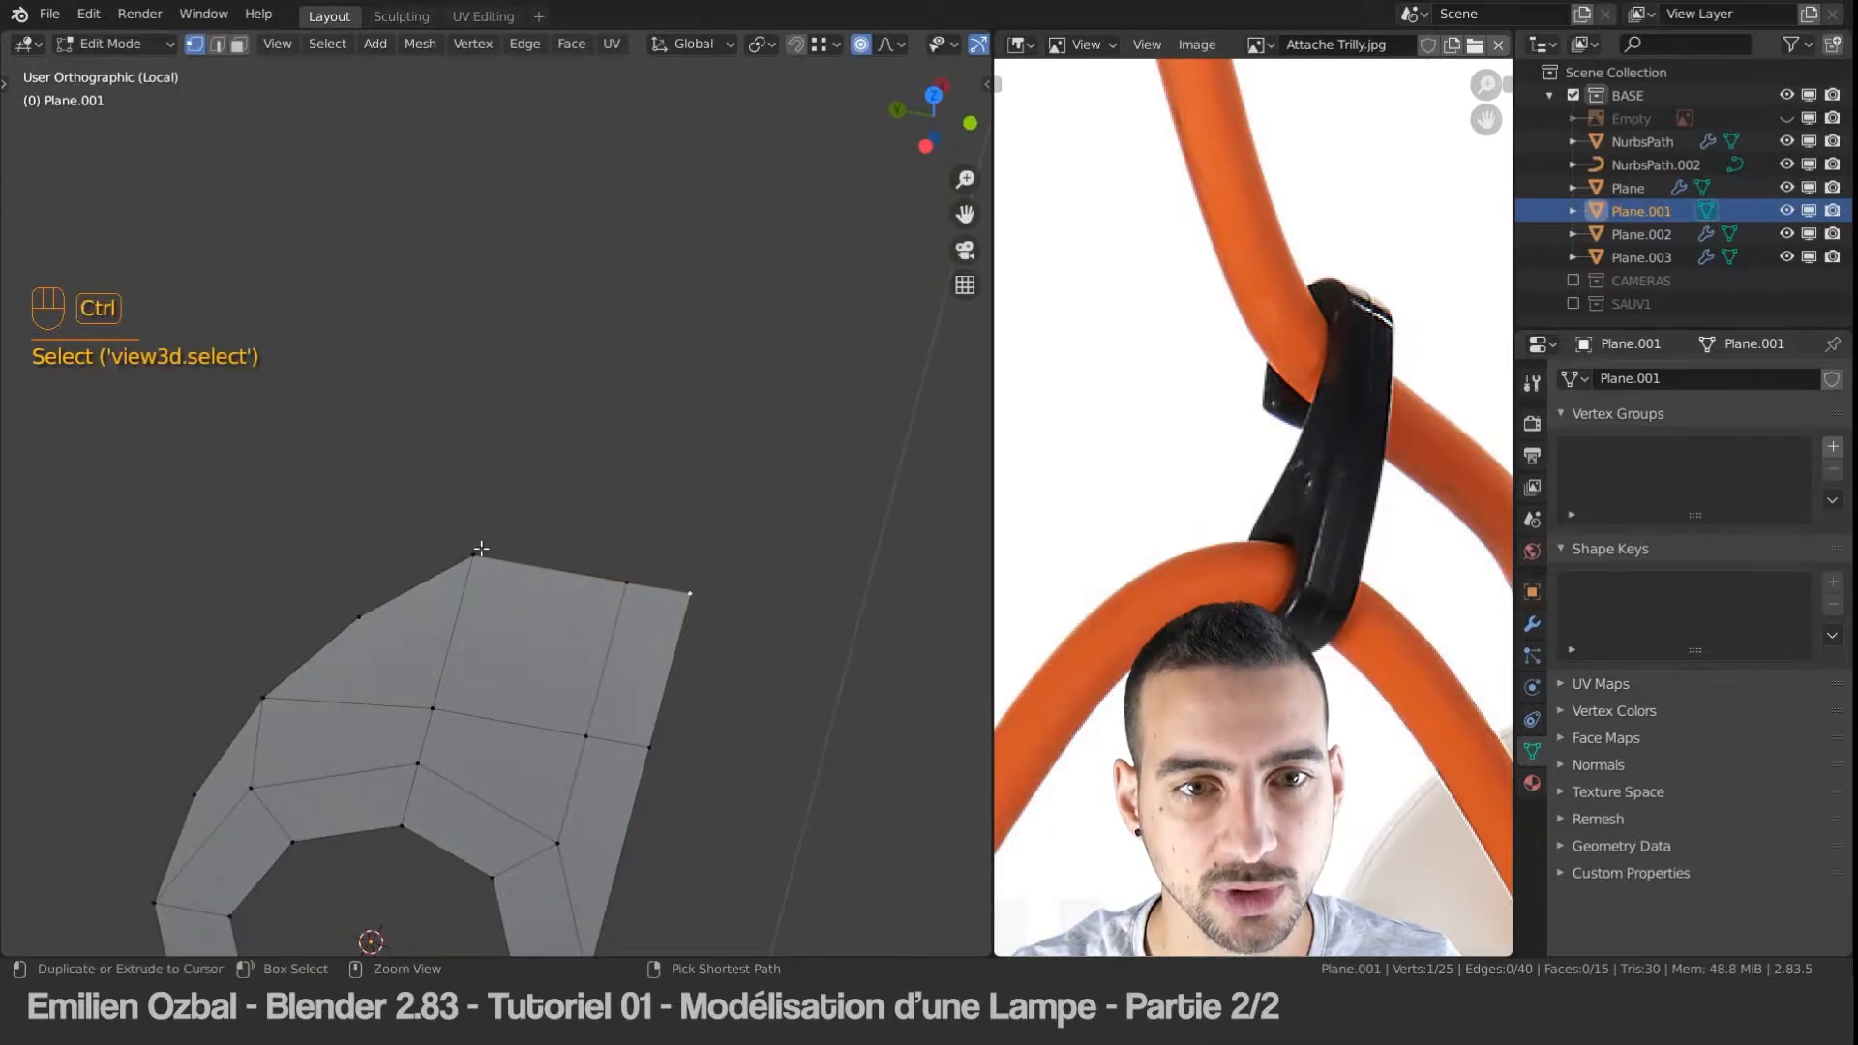
{"action": "left_click", "coordinate": [689, 593], "text": "ctrl"}
{"action": "key", "text": "w"}
{"action": "mouse_move", "coordinate": [521, 325]}
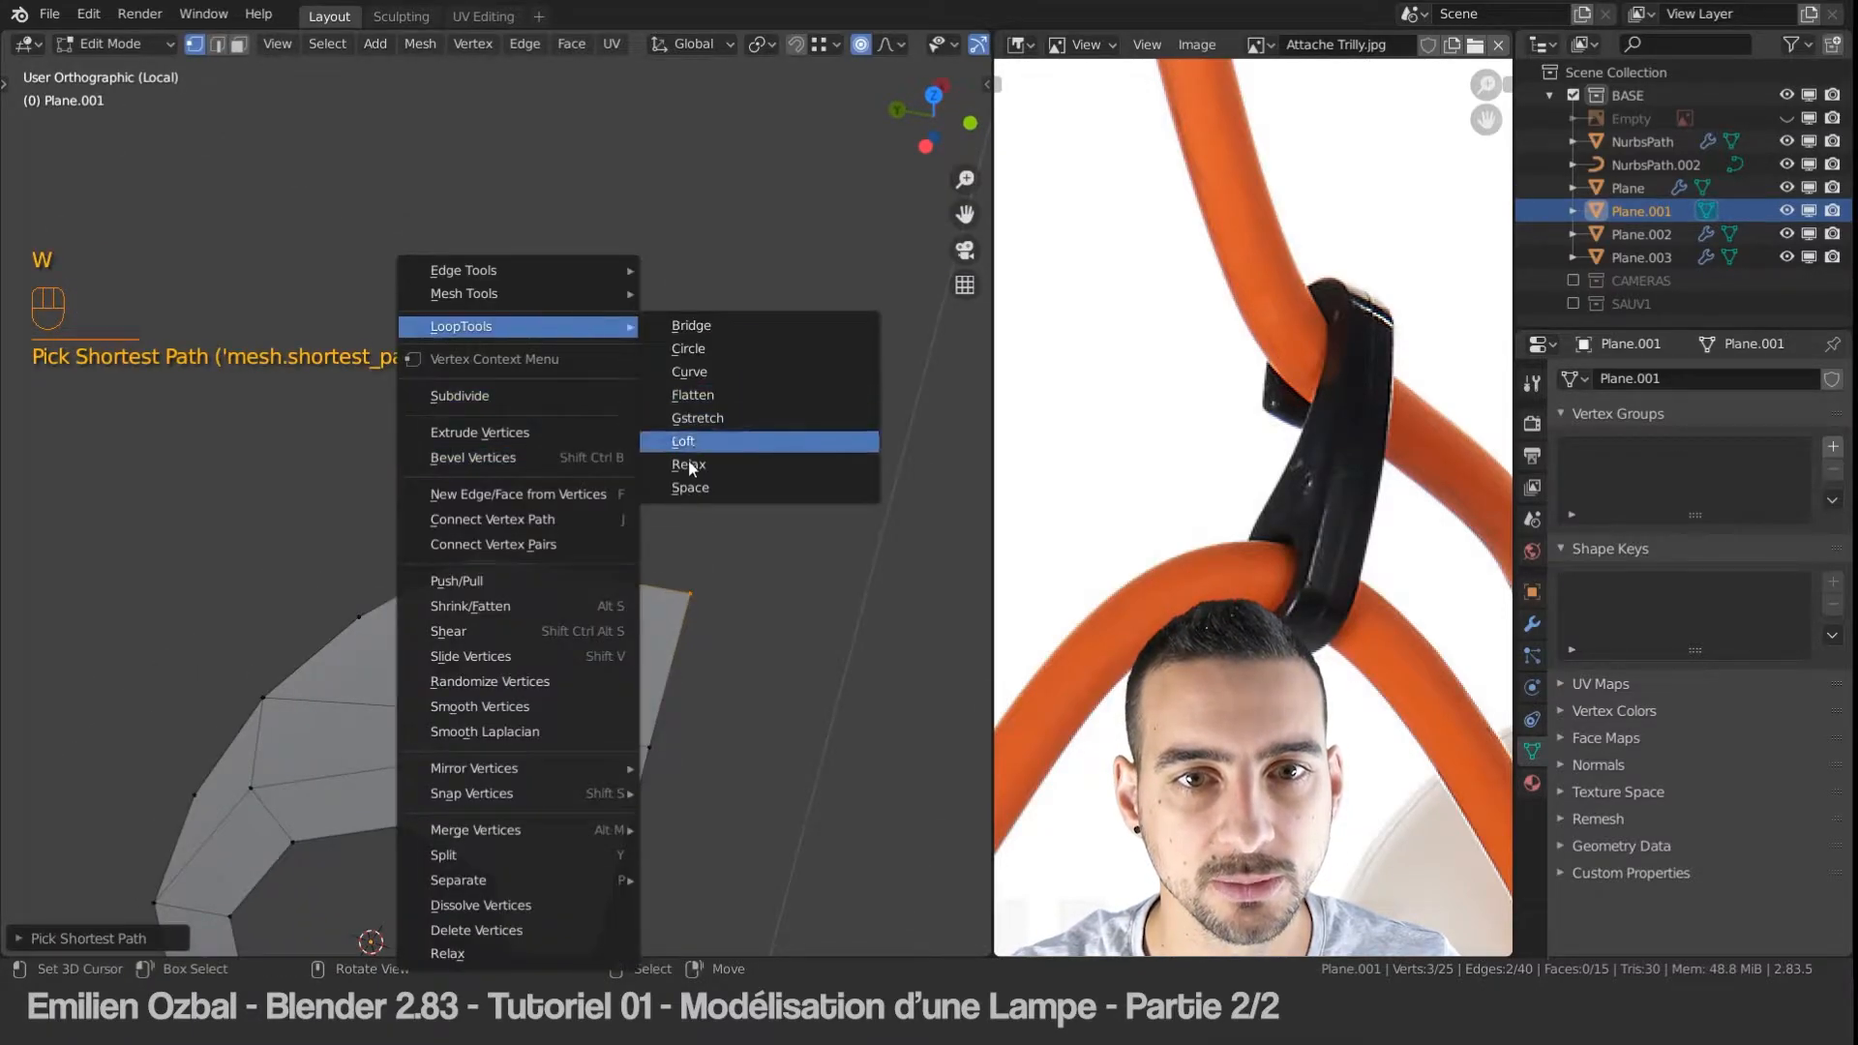
{"action": "left_click", "coordinate": [687, 489]}
Step: Select the two straight end edges and, in top view, place the 3D cursor beside the body's end as the spin centre
{"action": "key", "text": "ctrl+Tab"}
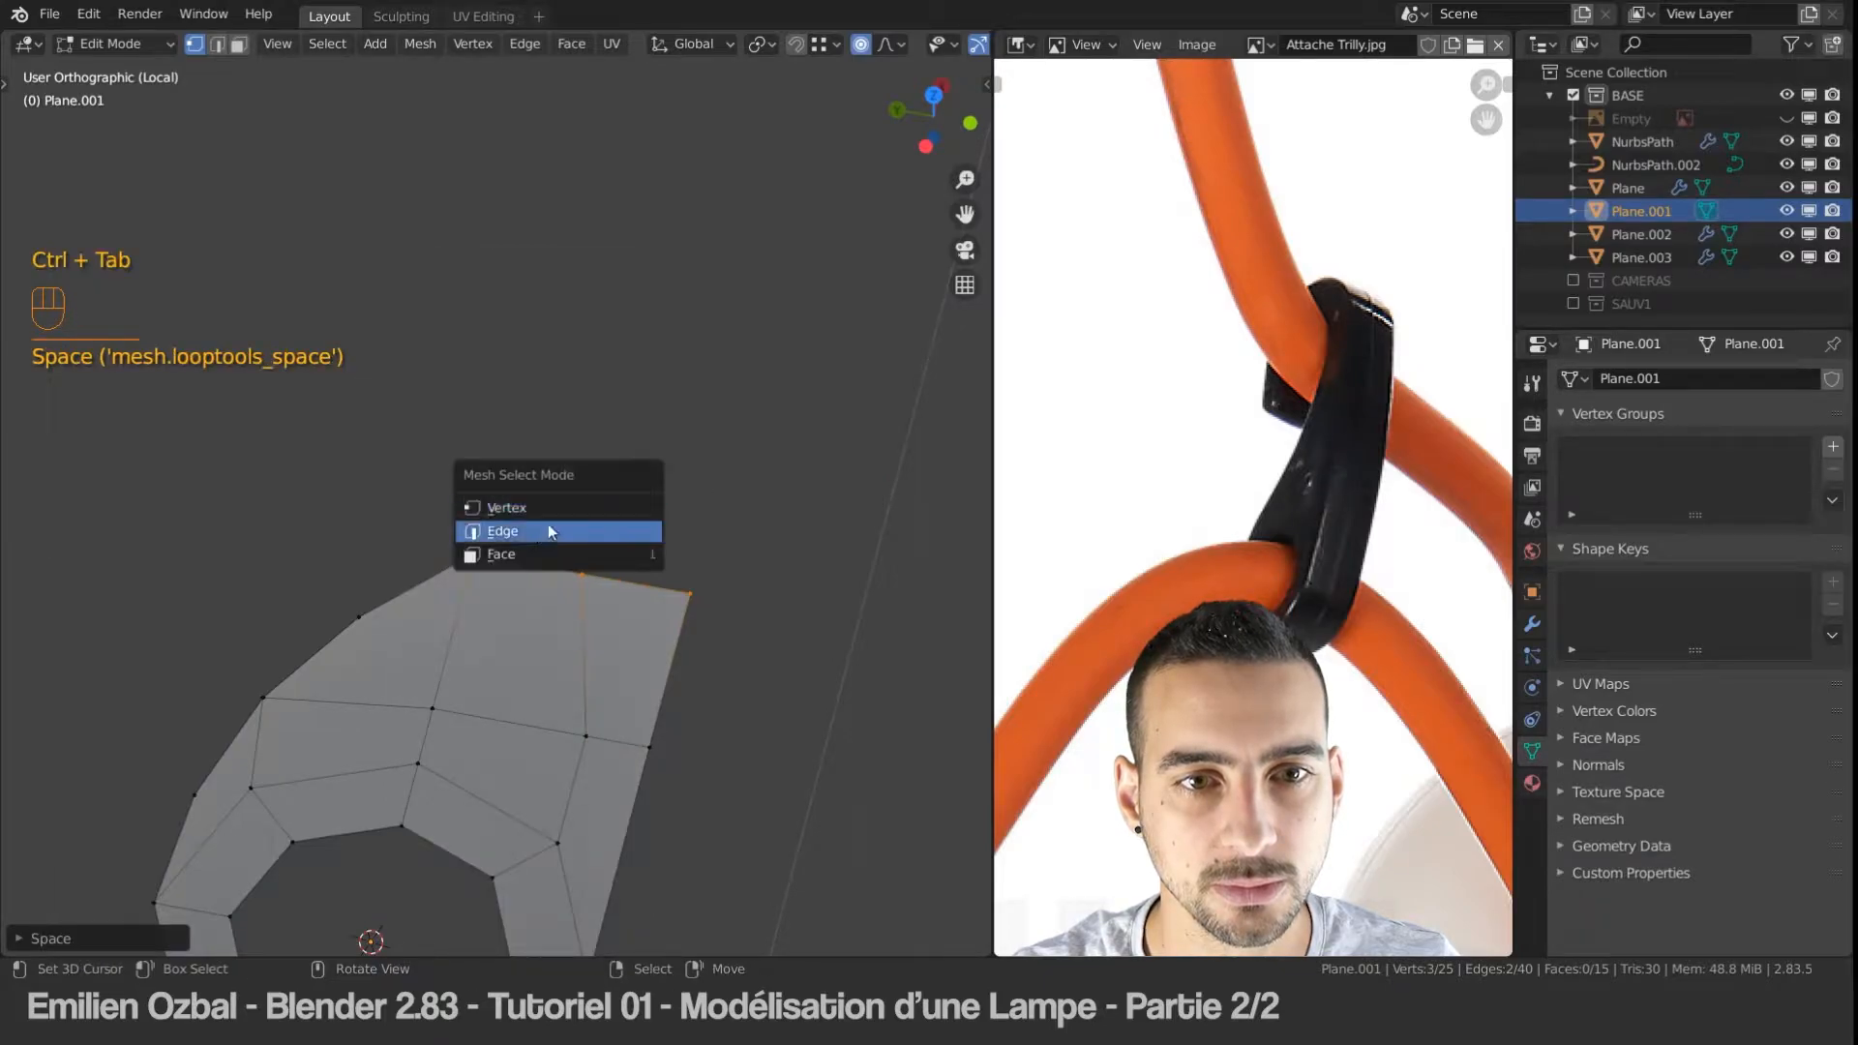
{"action": "left_click", "coordinate": [523, 531]}
{"action": "left_click", "coordinate": [532, 554]}
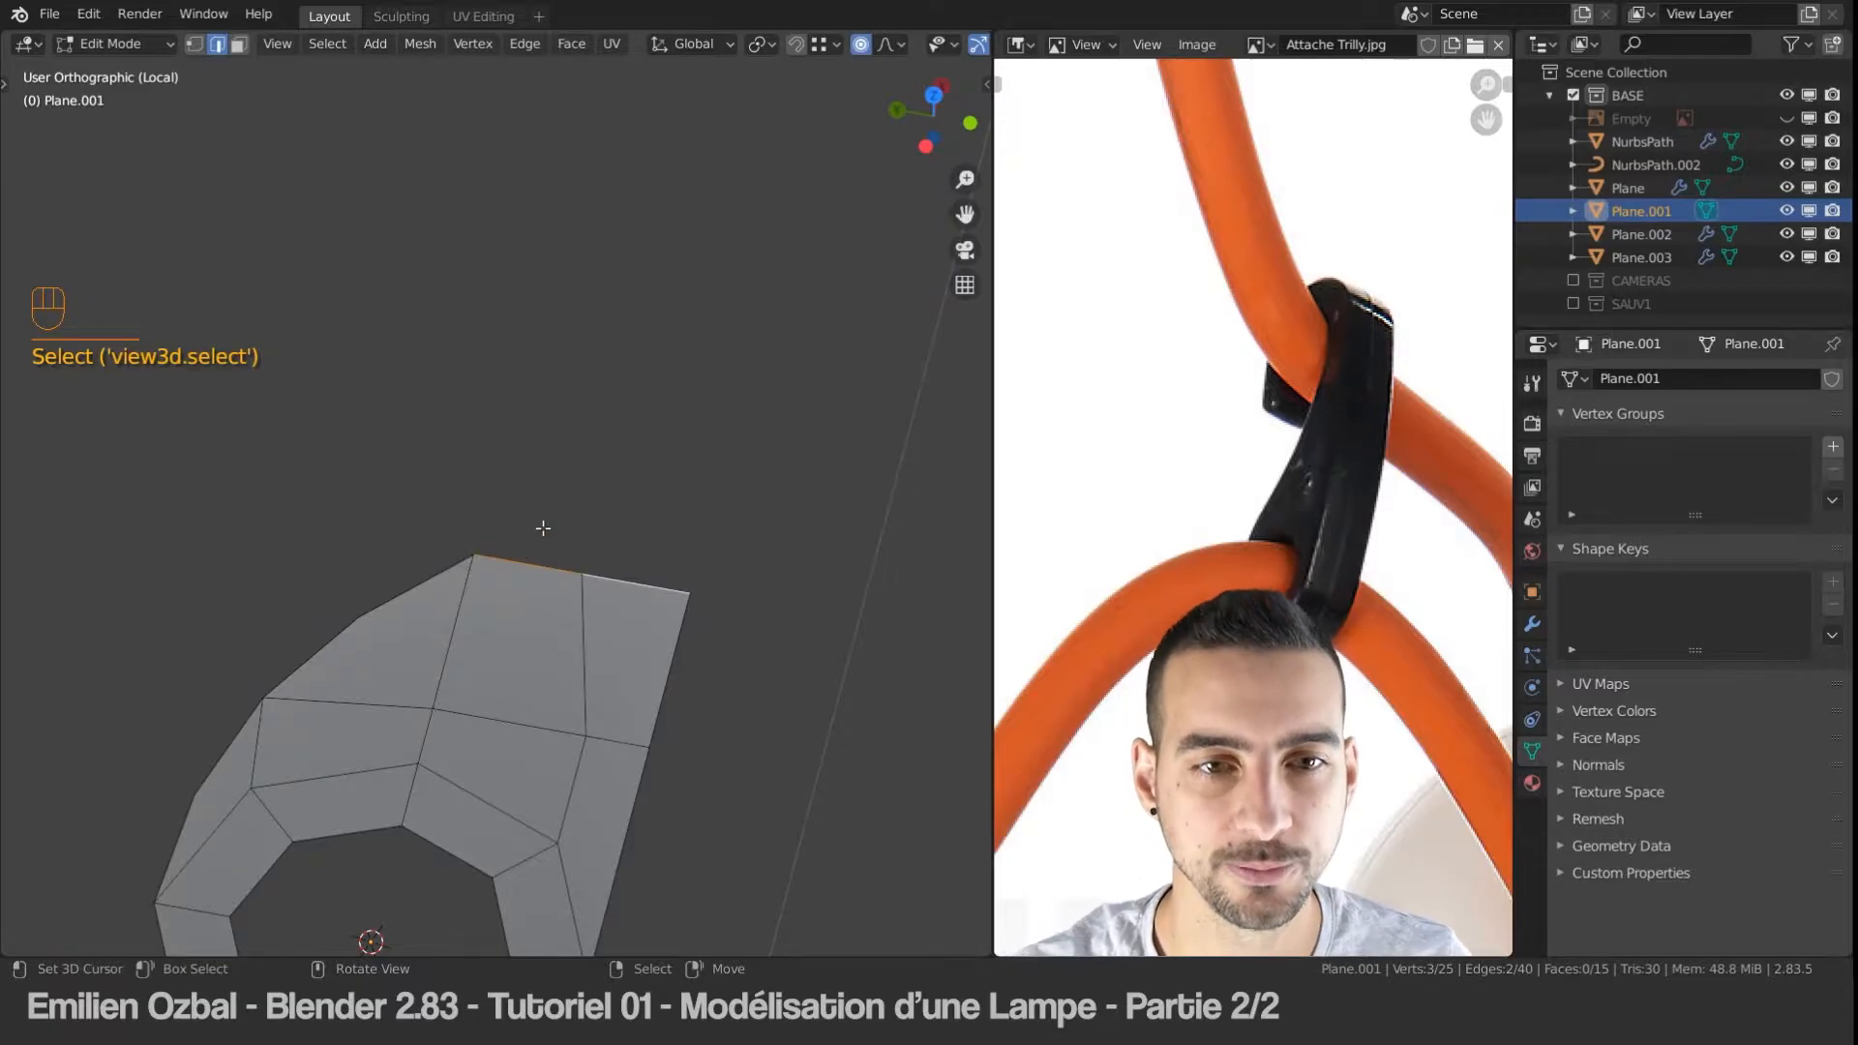
{"action": "middle_click_drag", "start_coordinate": [543, 528], "coordinate": [588, 528], "text": "alt"}
{"action": "middle_click_drag", "start_coordinate": [550, 634], "coordinate": [617, 696], "text": "alt"}
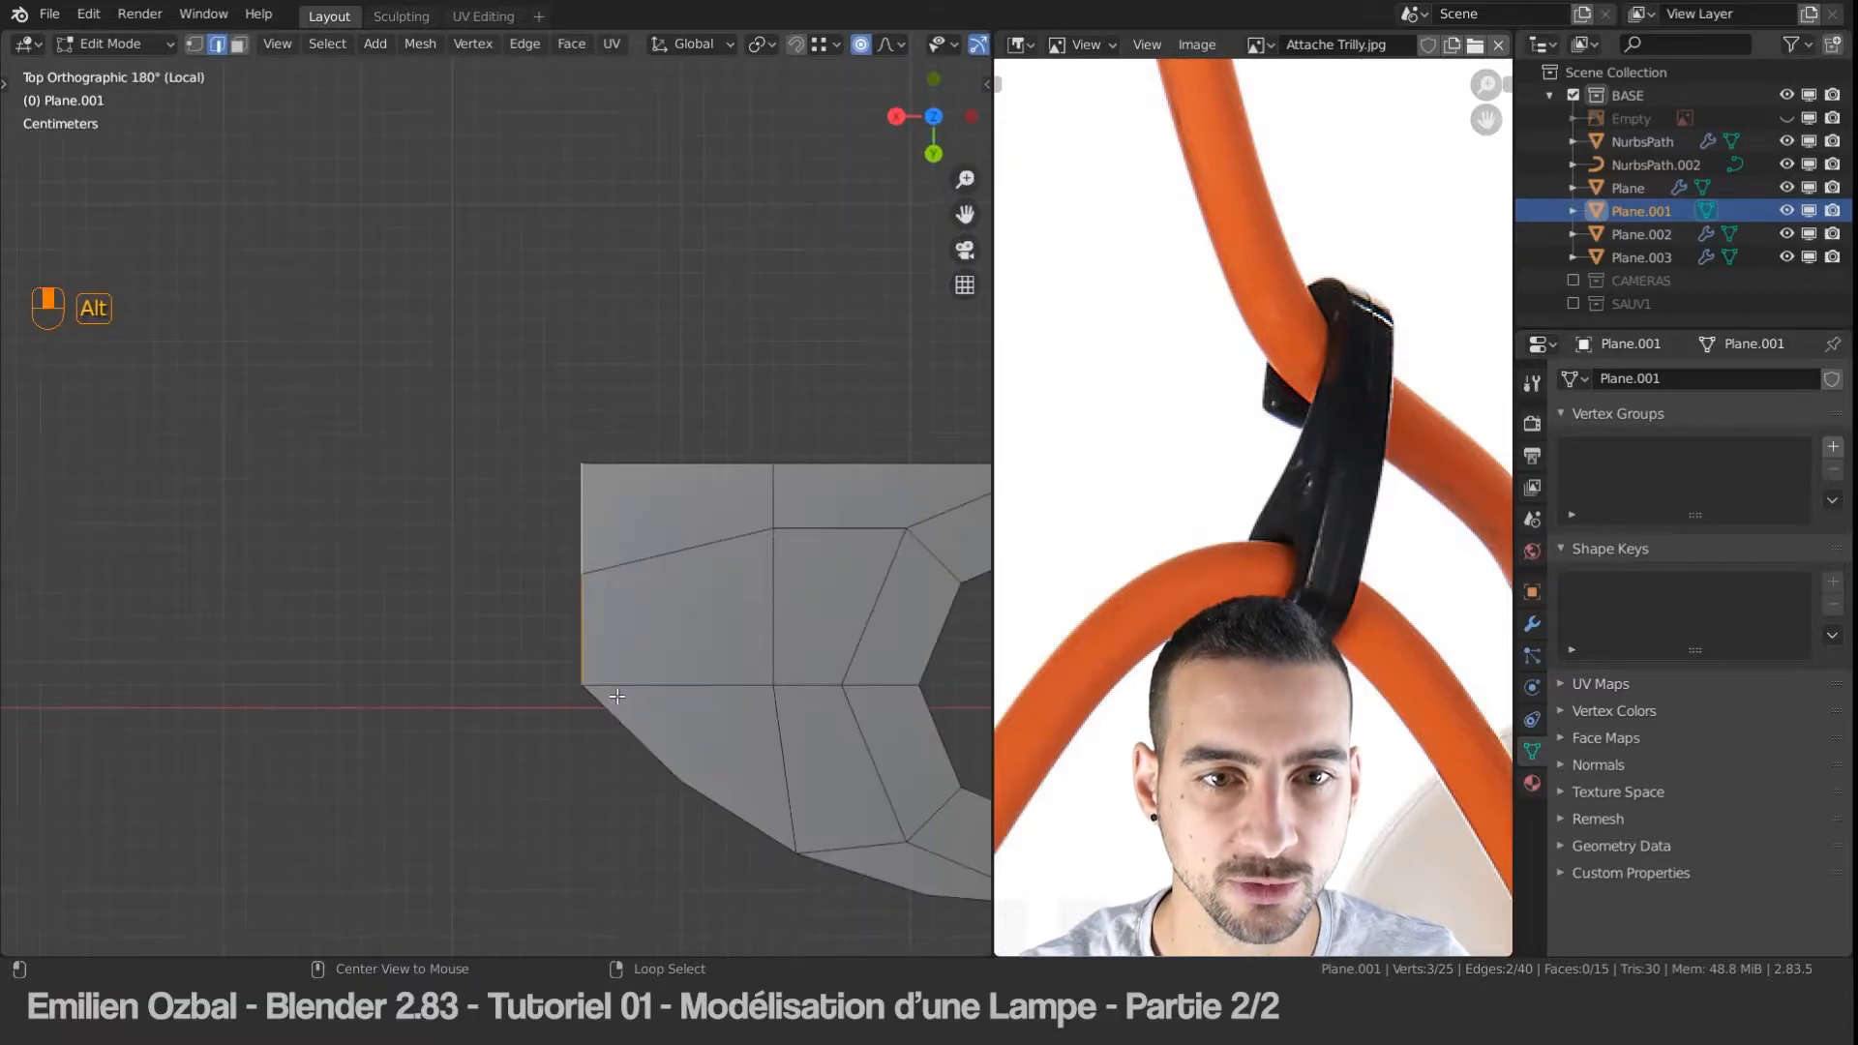
{"action": "middle_click_drag", "start_coordinate": [881, 715], "coordinate": [758, 451], "text": "shift"}
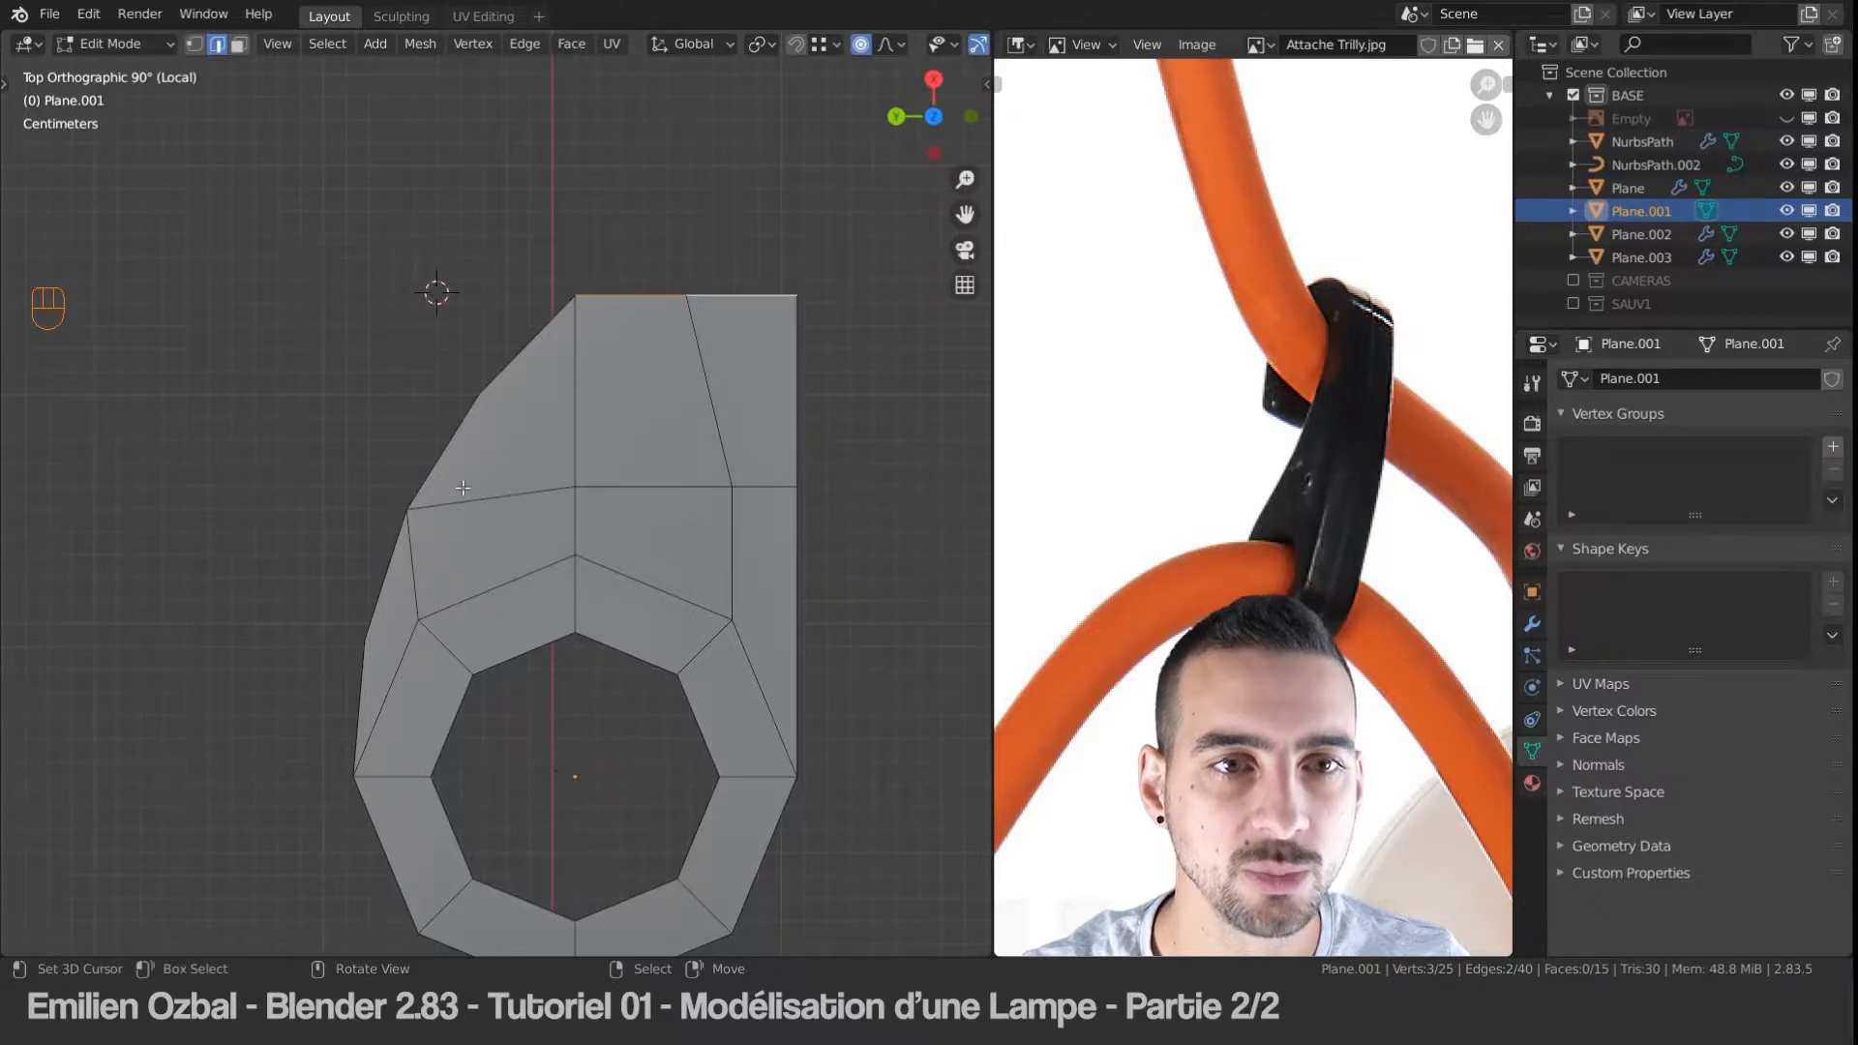
{"action": "middle_click_drag", "start_coordinate": [619, 340], "coordinate": [624, 373], "text": "shift"}
{"action": "scroll", "coordinate": [624, 372], "scroll_direction": "down", "scroll_amount": 1}
Step: Spin the two end edges around the 3D cursor by about -164° to form a hook-shaped arc
{"action": "key", "text": "t"}
{"action": "key", "text": "t"}
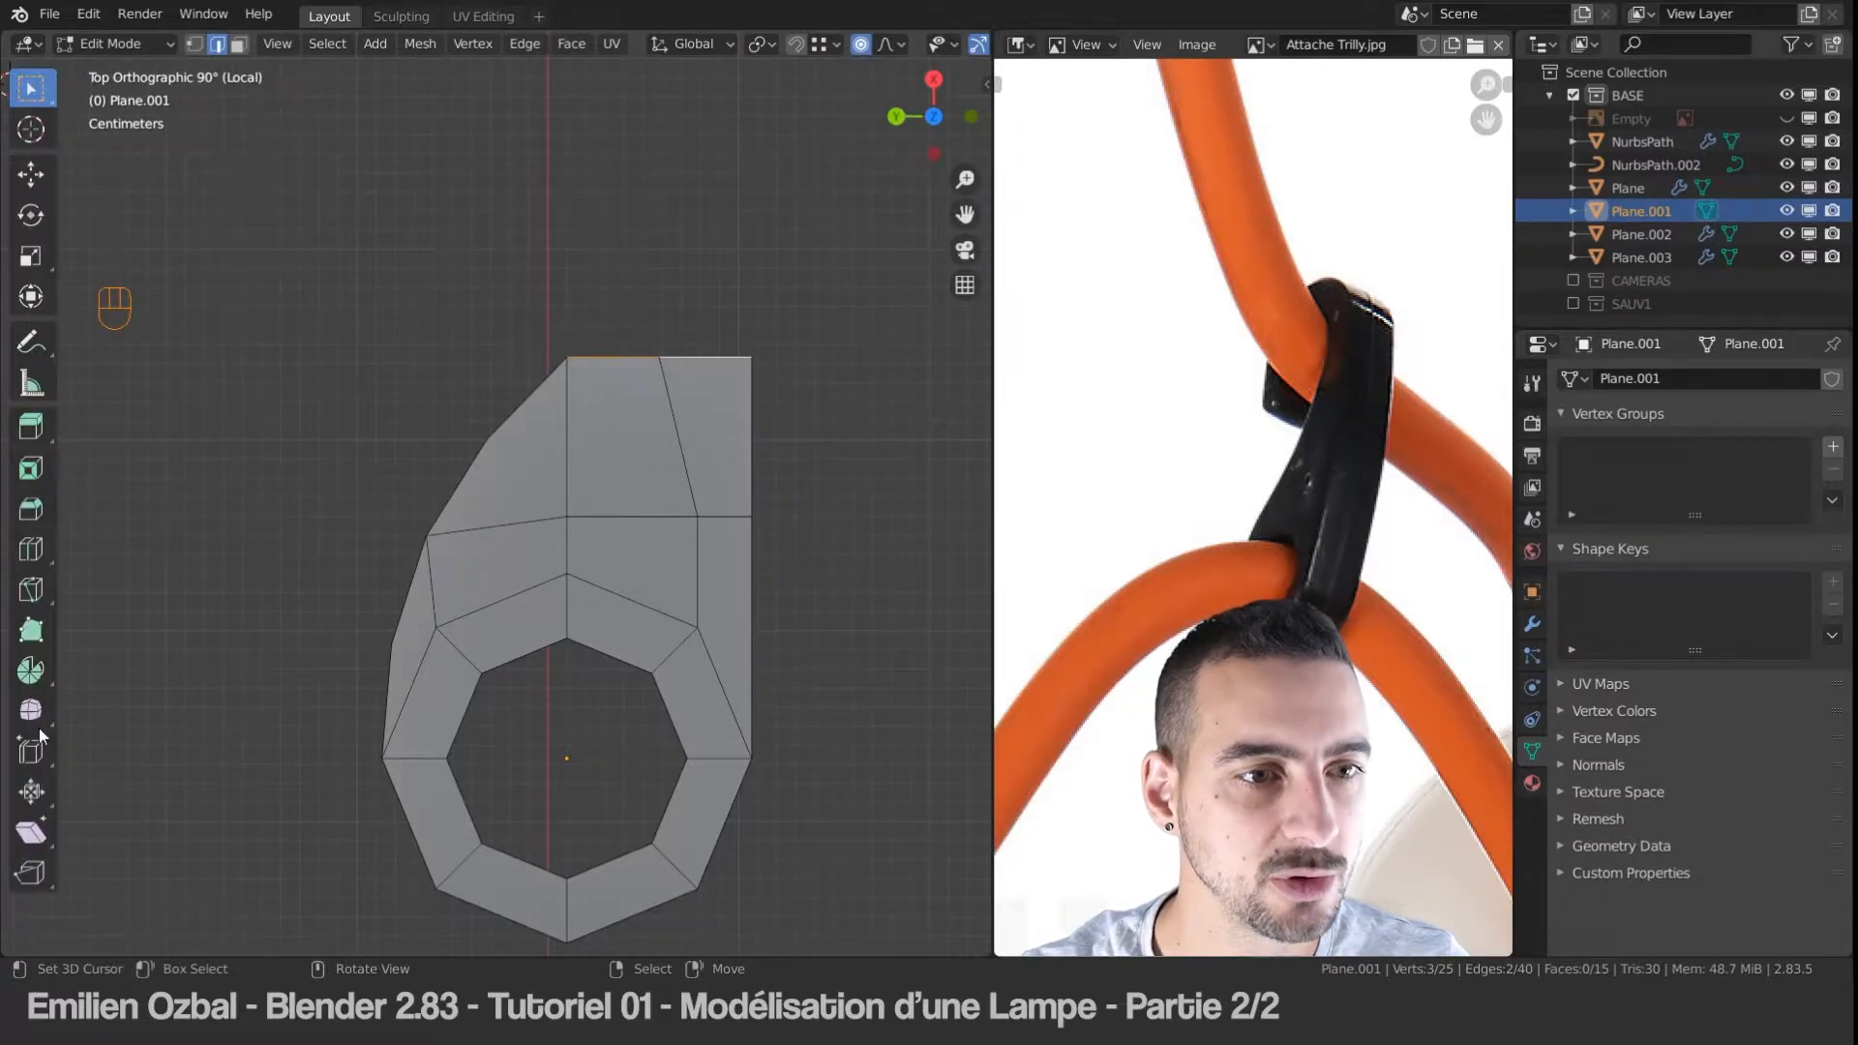
{"action": "left_click", "coordinate": [31, 673]}
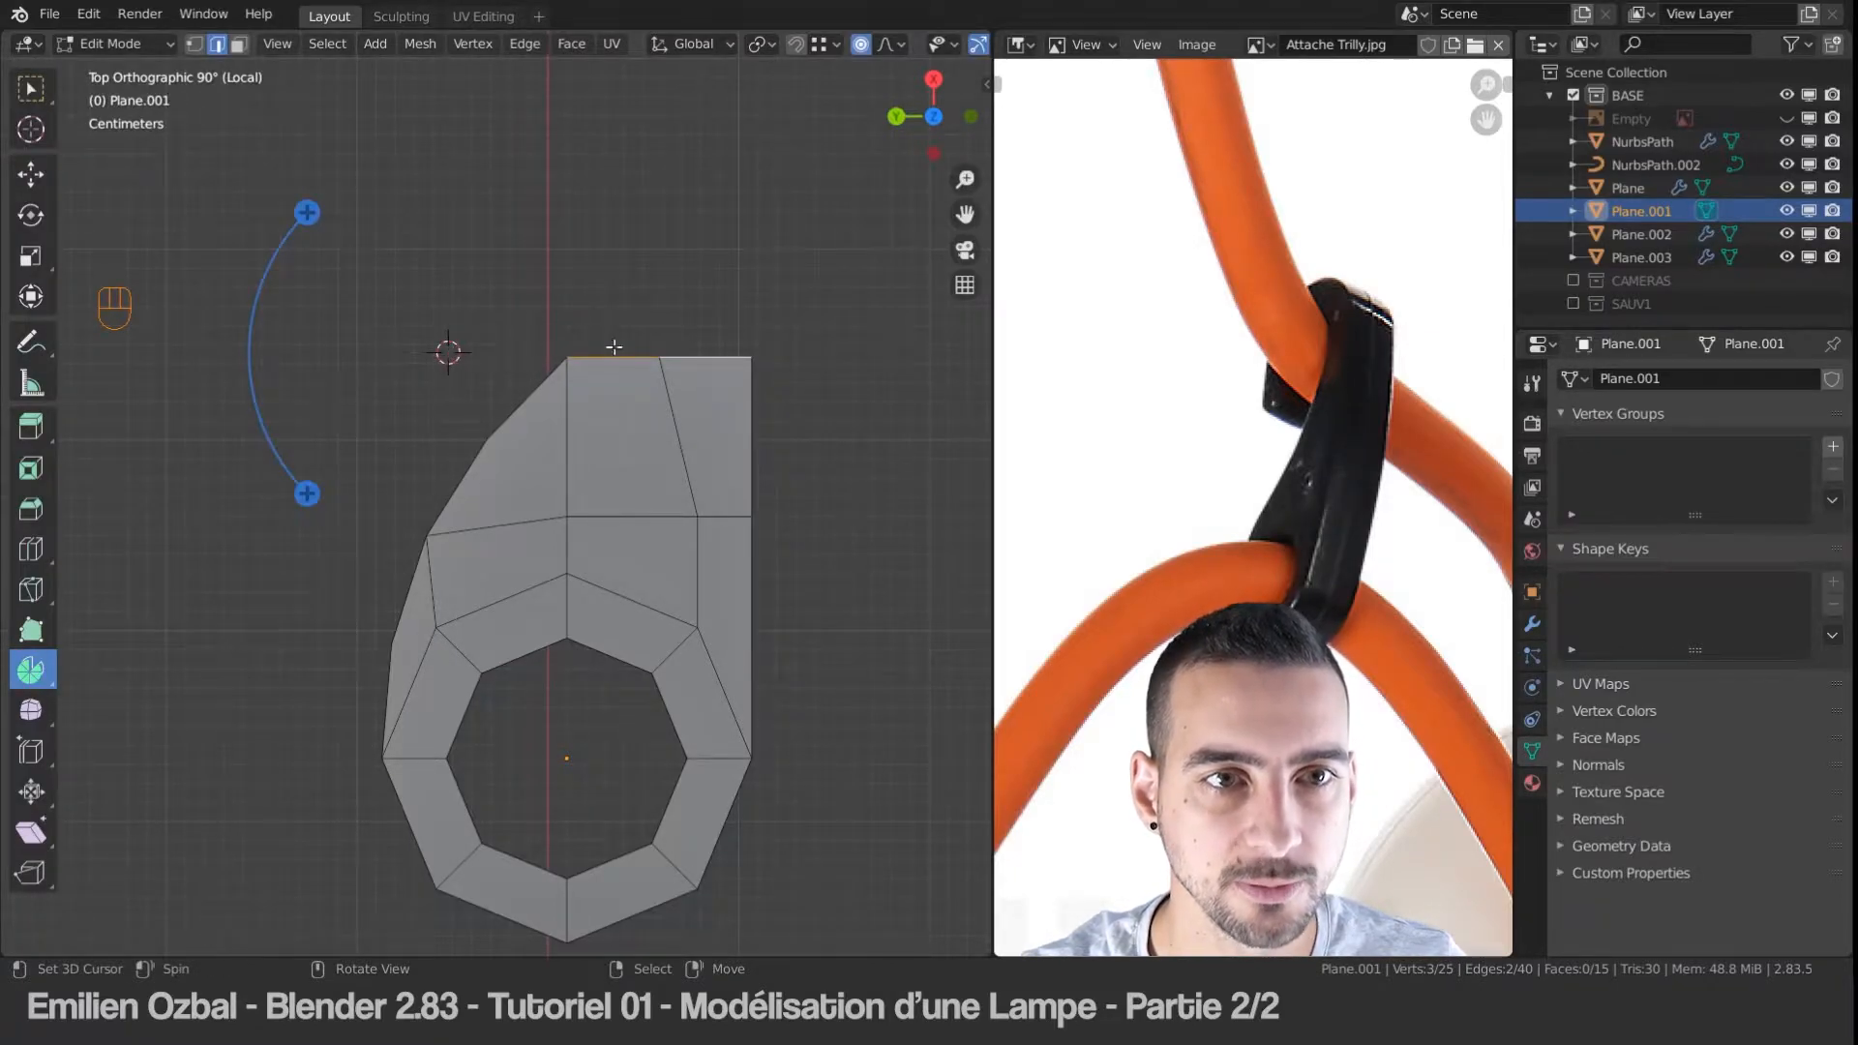
{"action": "left_click_drag", "start_coordinate": [305, 213], "coordinate": [502, 445]}
{"action": "middle_click_drag", "start_coordinate": [335, 450], "coordinate": [401, 556], "text": "shift"}
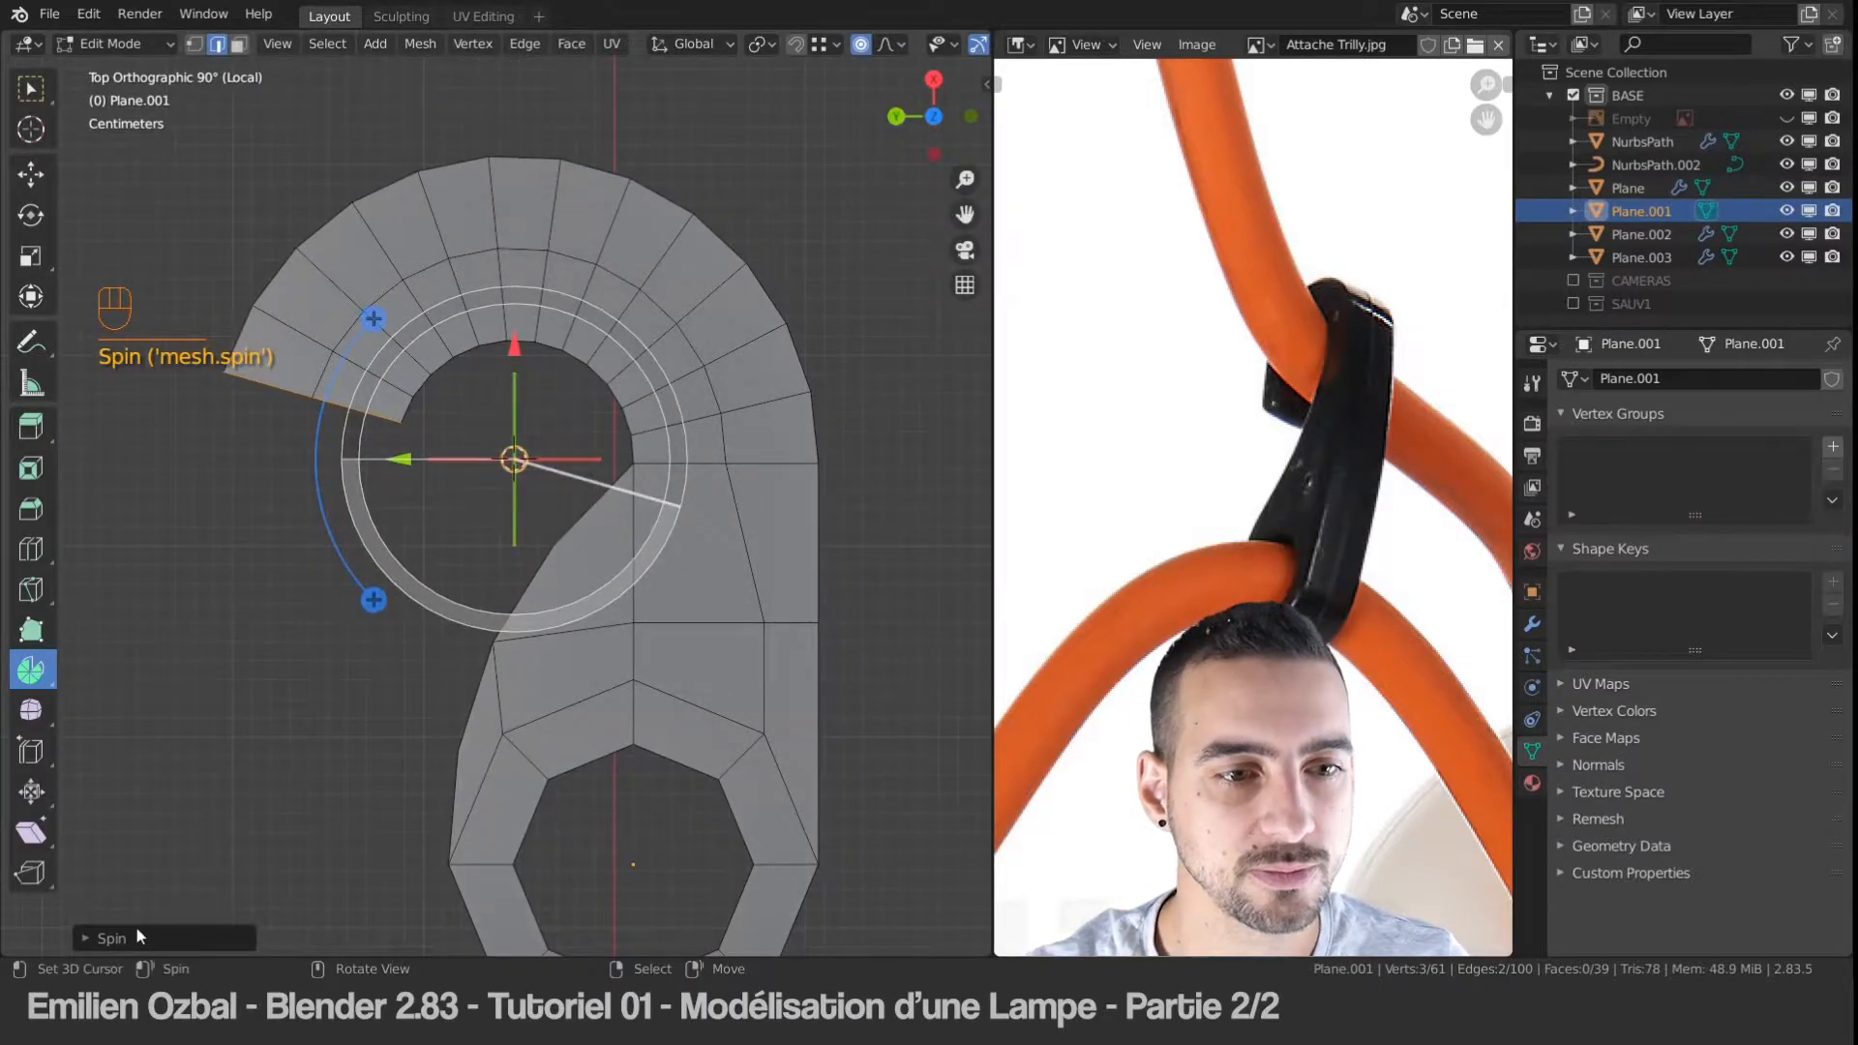
Step: Set the spin to 6 steps and switch back to the selection tool
{"action": "left_click", "coordinate": [93, 939]}
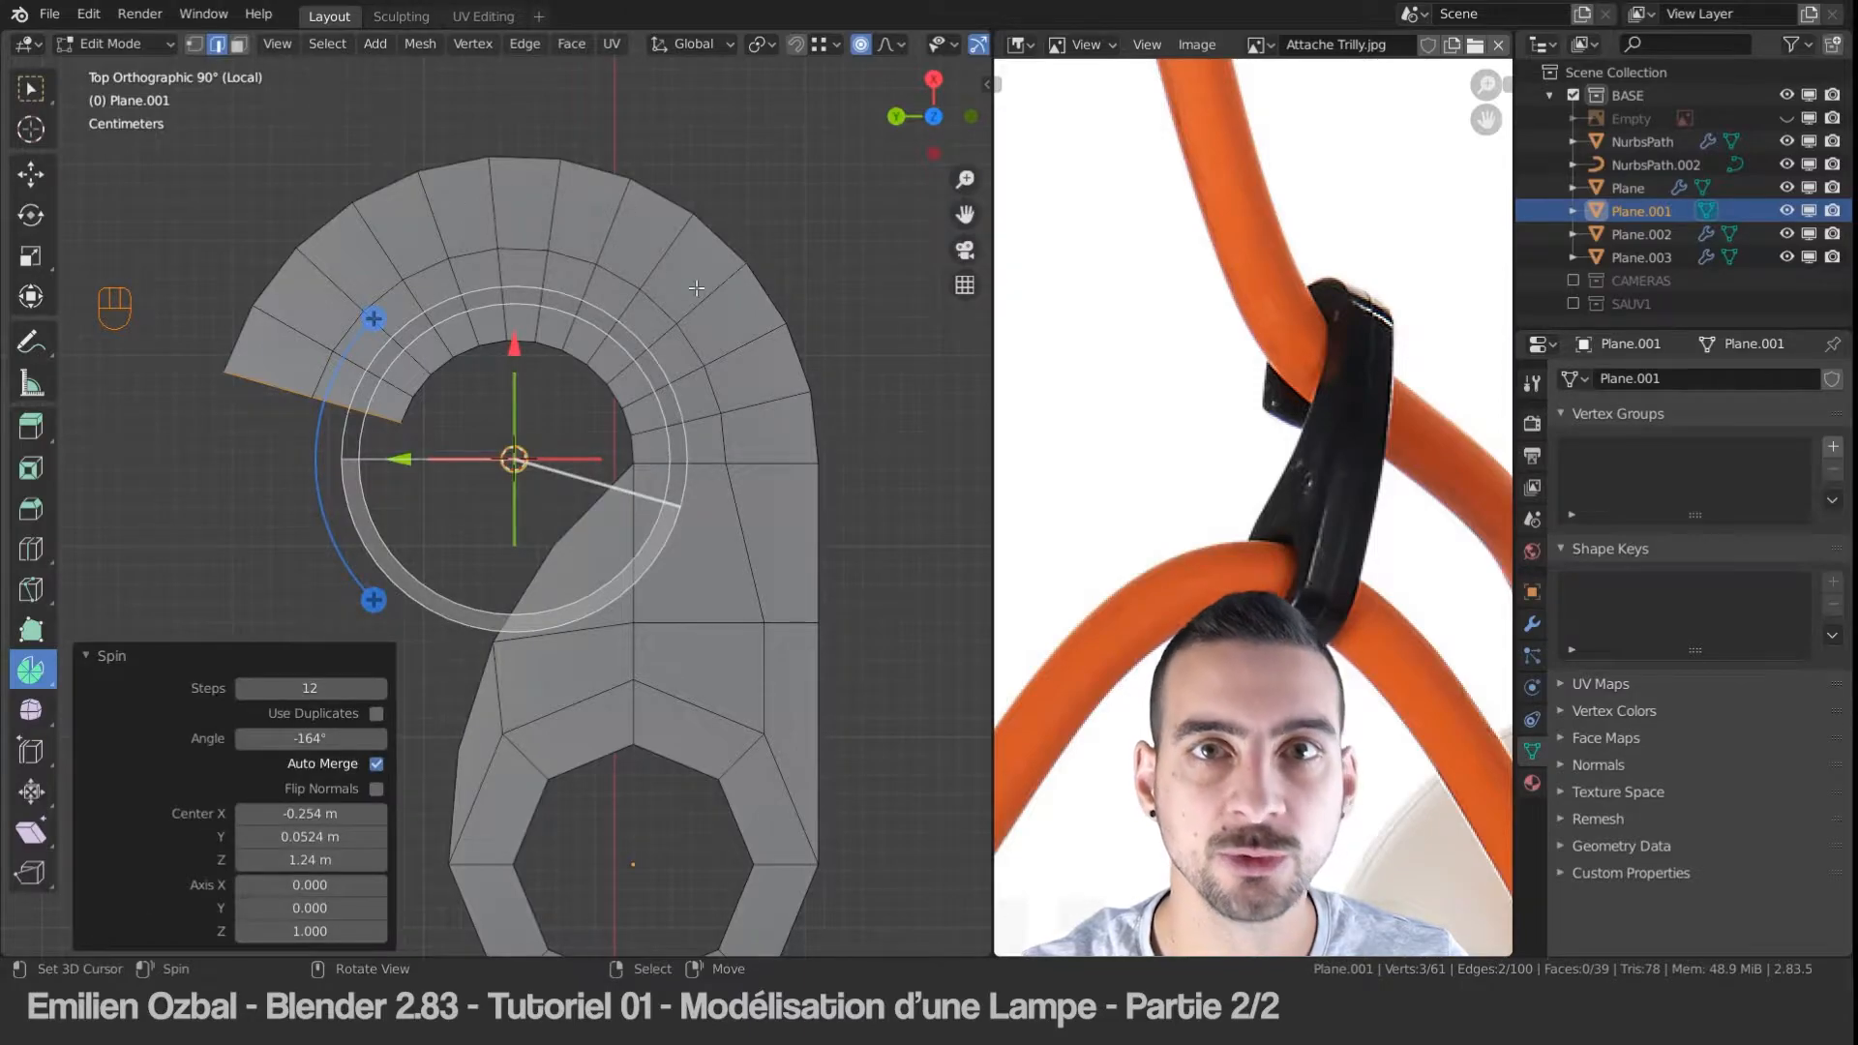
{"action": "left_click", "coordinate": [242, 689]}
{"action": "left_click", "coordinate": [242, 689]}
{"action": "left_click", "coordinate": [242, 689]}
{"action": "left_click", "coordinate": [242, 689]}
{"action": "left_click", "coordinate": [243, 689]}
{"action": "left_click", "coordinate": [243, 689]}
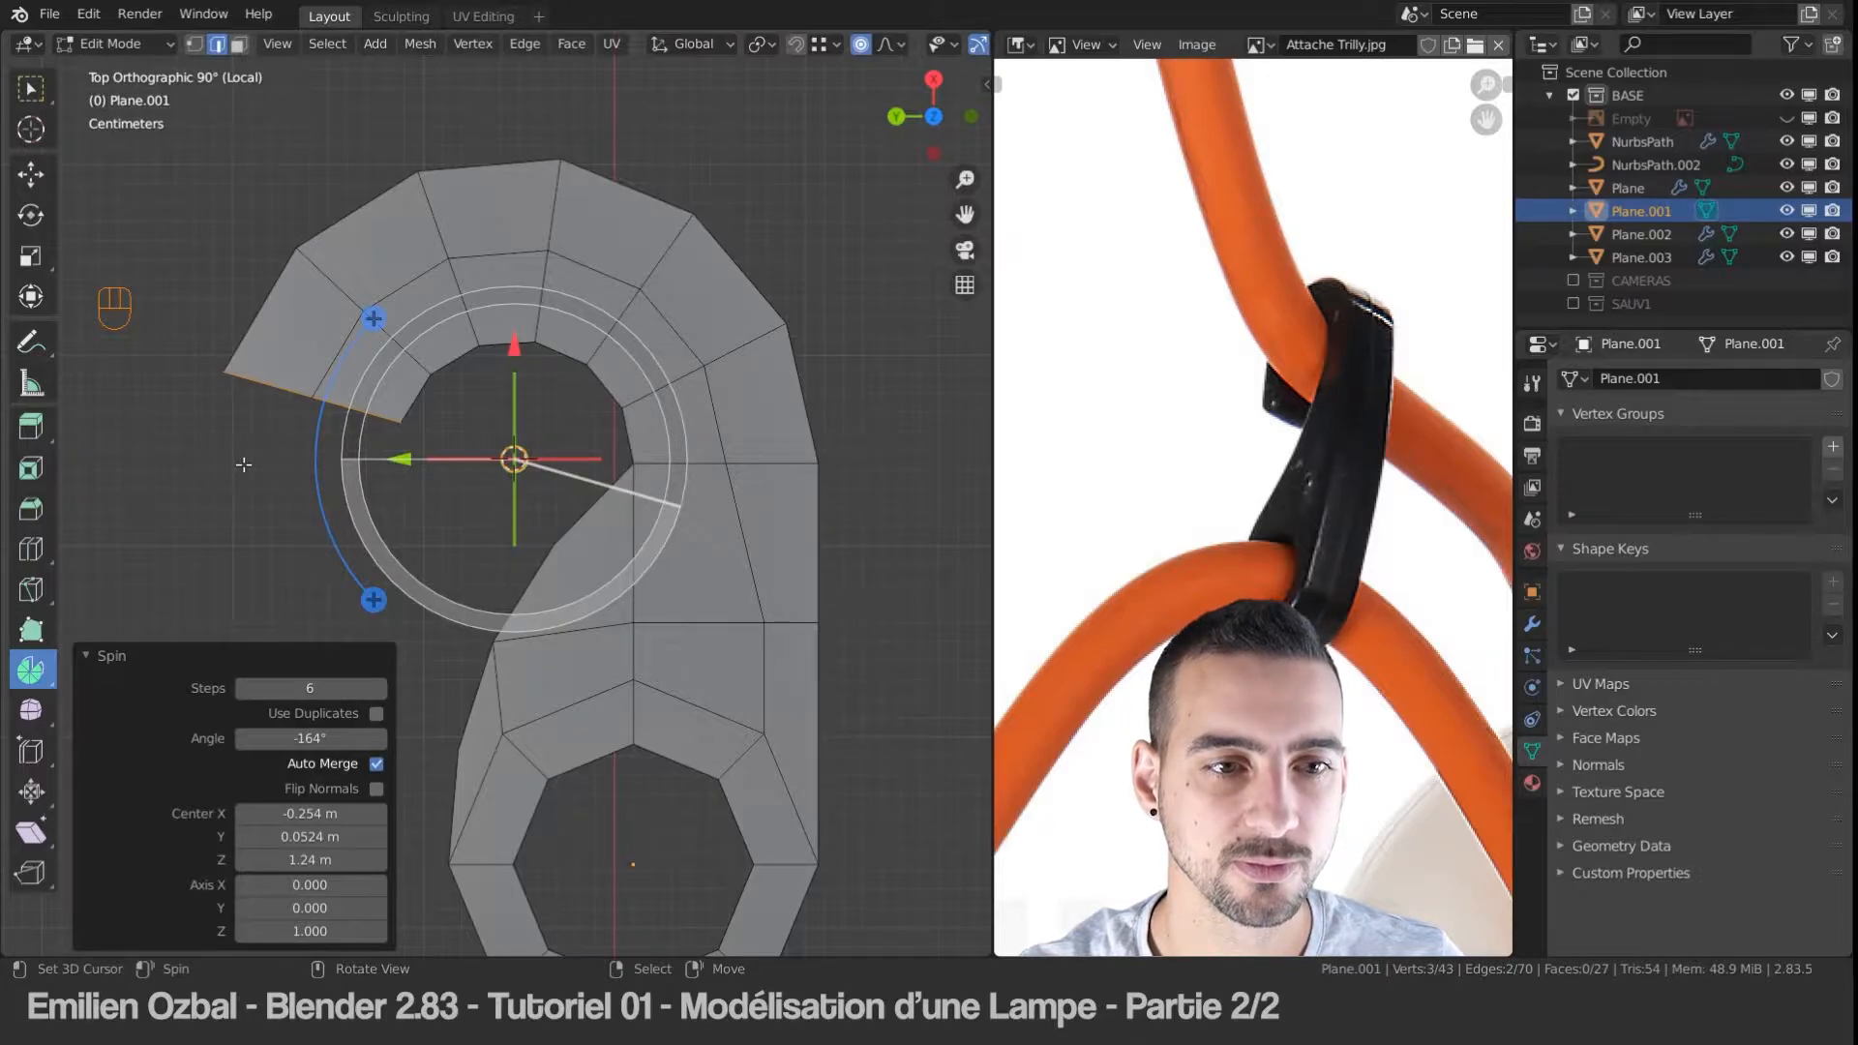
{"action": "left_click", "coordinate": [30, 91]}
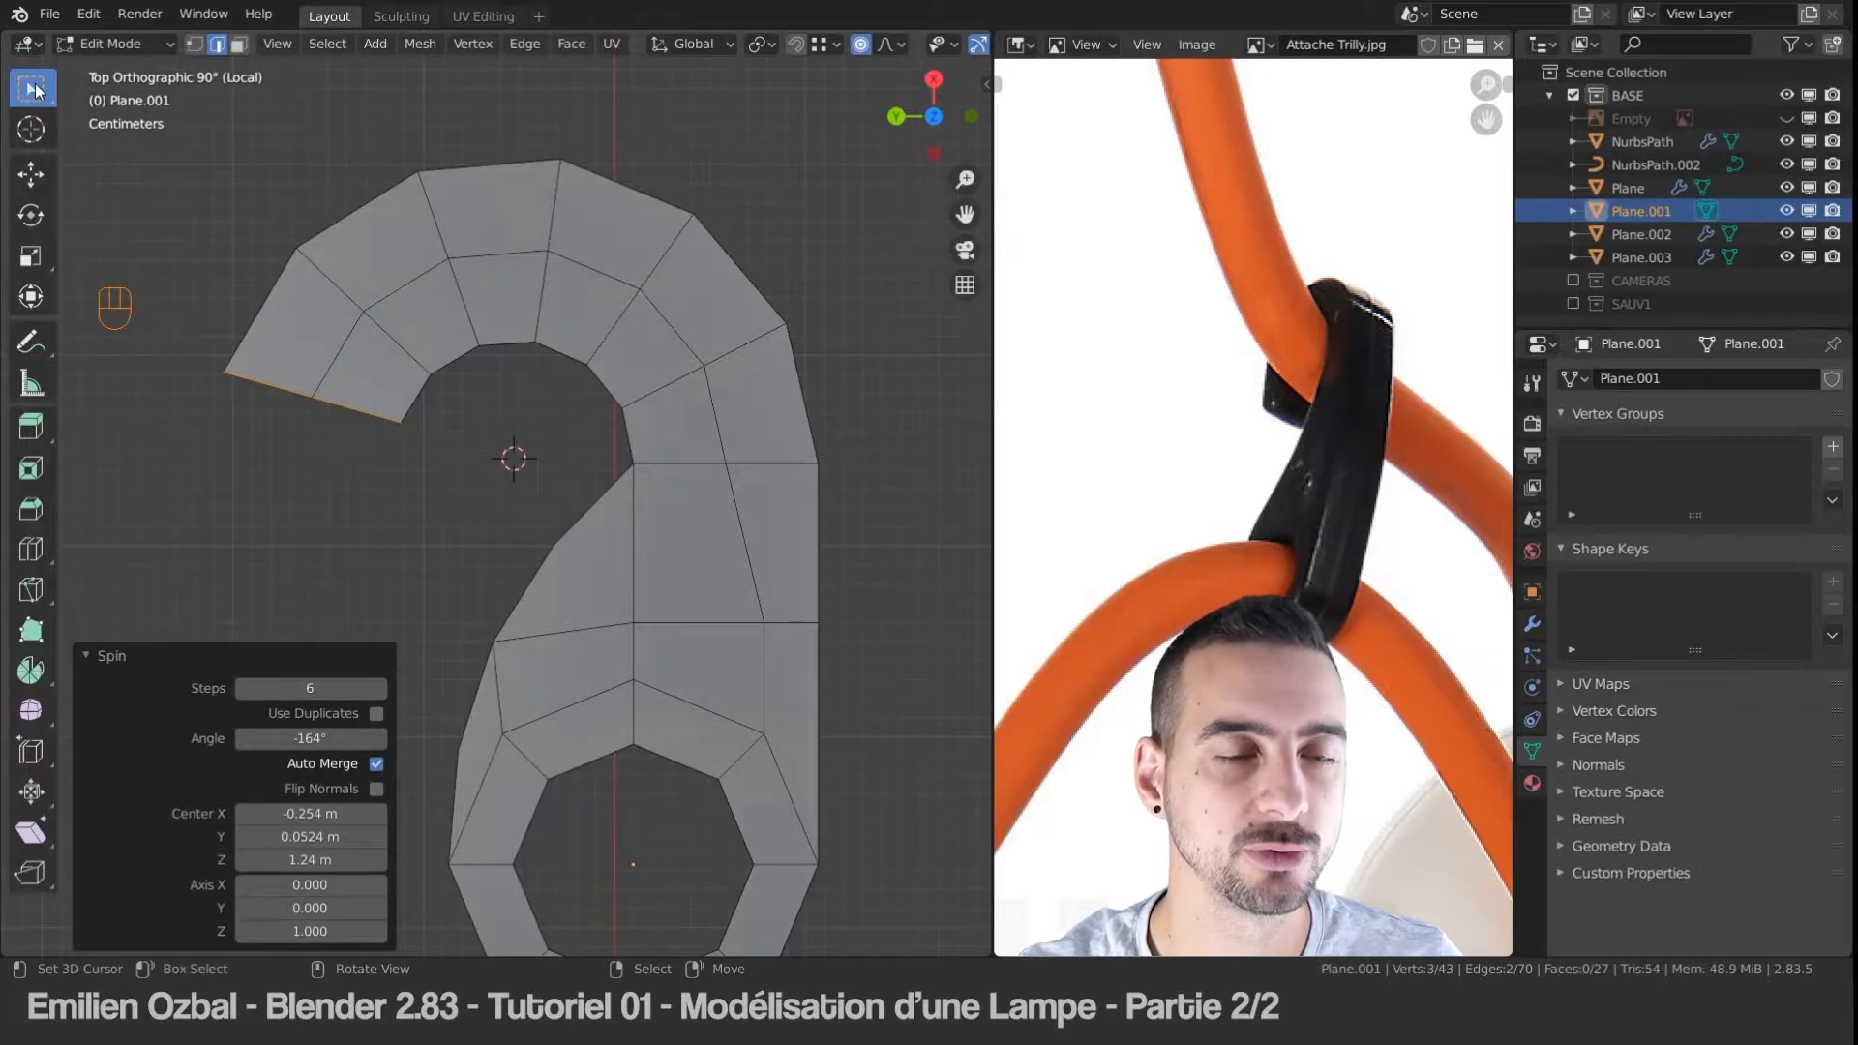
{"action": "key", "text": "t"}
{"action": "middle_click_drag", "start_coordinate": [244, 615], "coordinate": [319, 632], "text": "shift"}
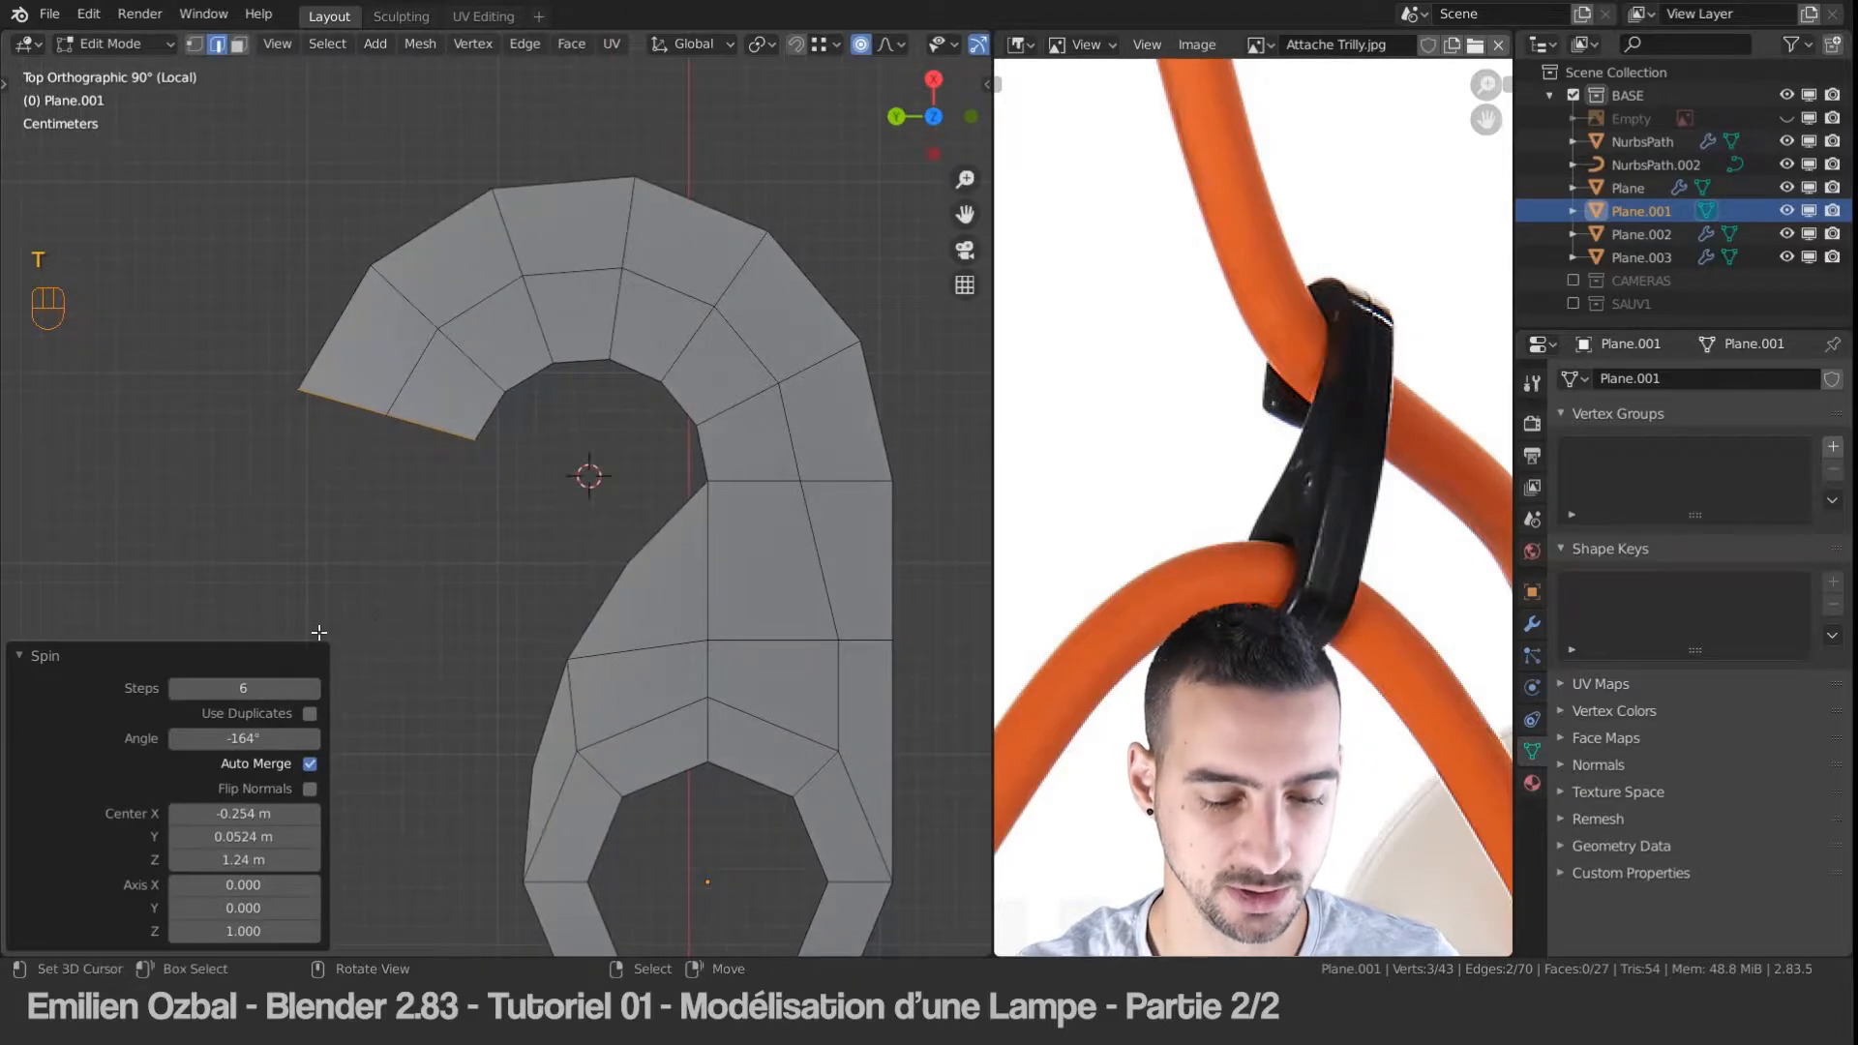
{"action": "left_click", "coordinate": [26, 663]}
Step: Scale down the hook arc's faces slightly, leaving out the first spun segment next to the body
{"action": "middle_click_drag", "start_coordinate": [647, 393], "coordinate": [675, 444], "text": "shift"}
{"action": "scroll", "coordinate": [692, 464], "scroll_direction": "down", "scroll_amount": 1}
{"action": "middle_click_drag", "start_coordinate": [714, 493], "coordinate": [622, 471], "text": "shift"}
{"action": "scroll", "coordinate": [621, 471], "scroll_direction": "down", "scroll_amount": 1}
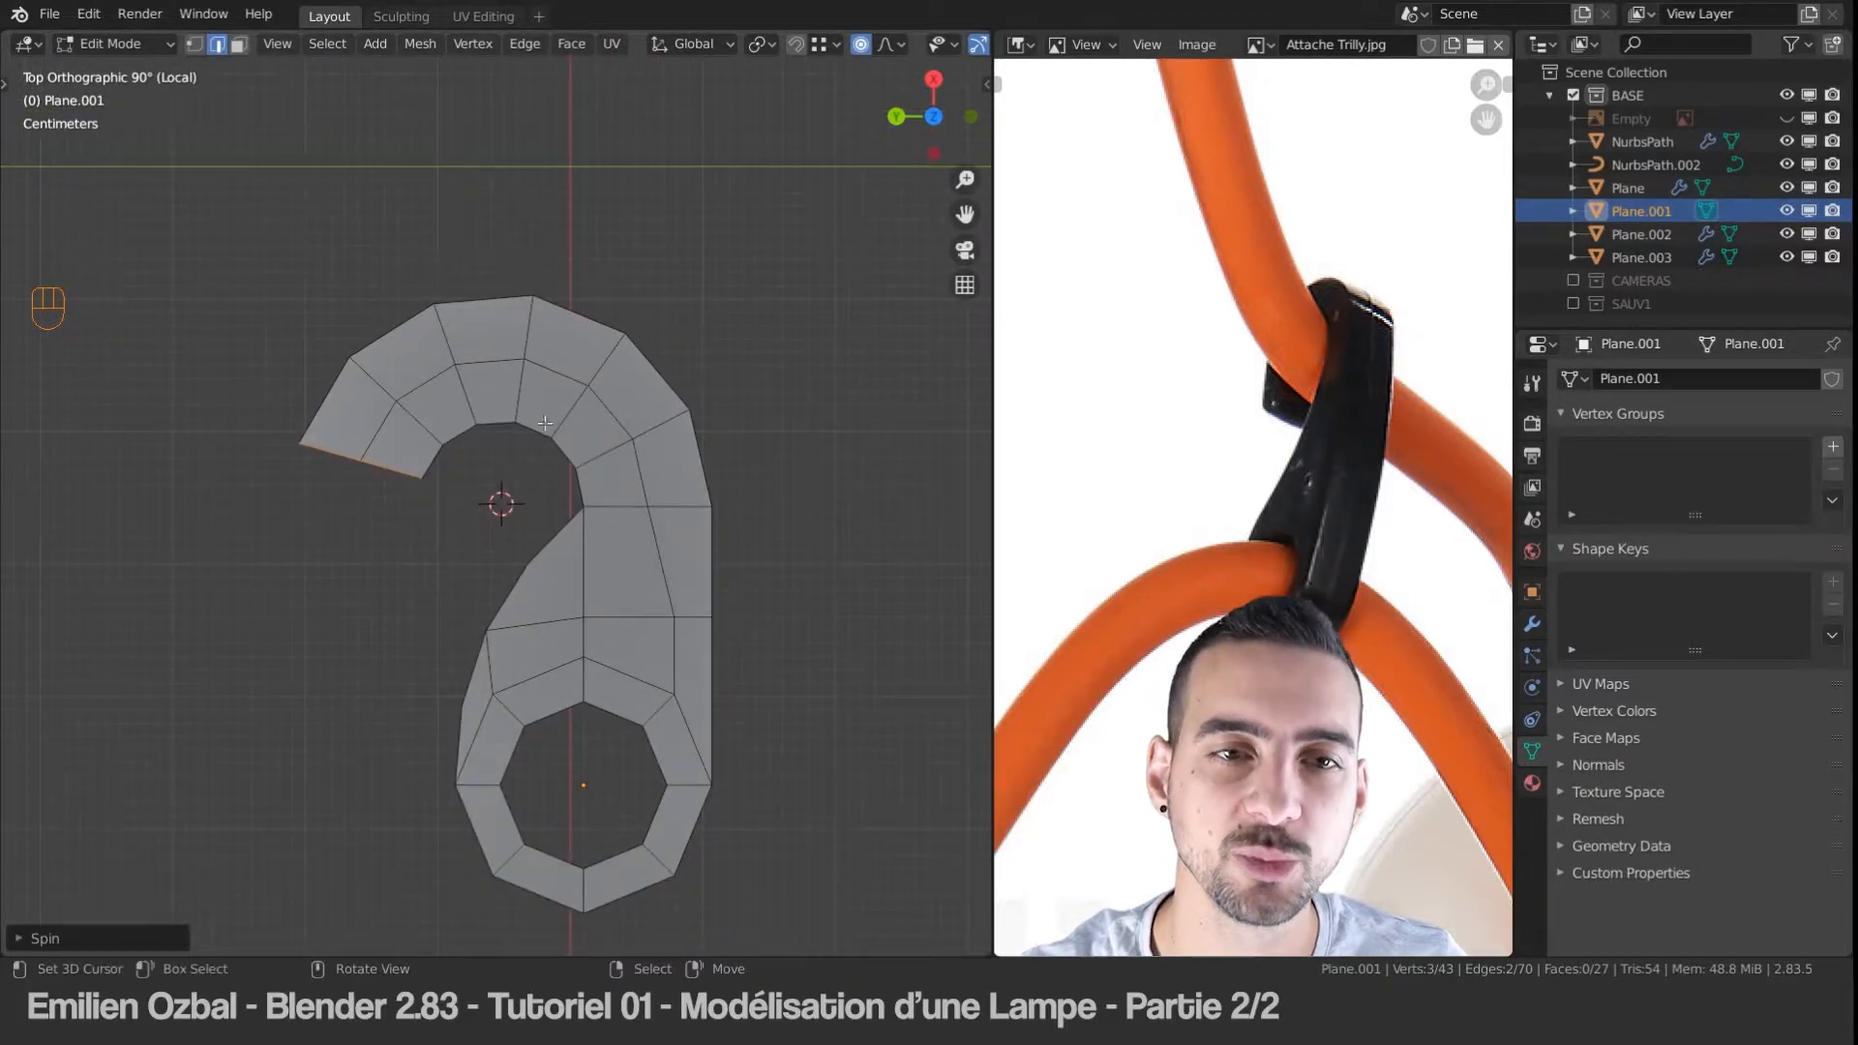
{"action": "left_click_drag", "start_coordinate": [263, 232], "coordinate": [846, 553]}
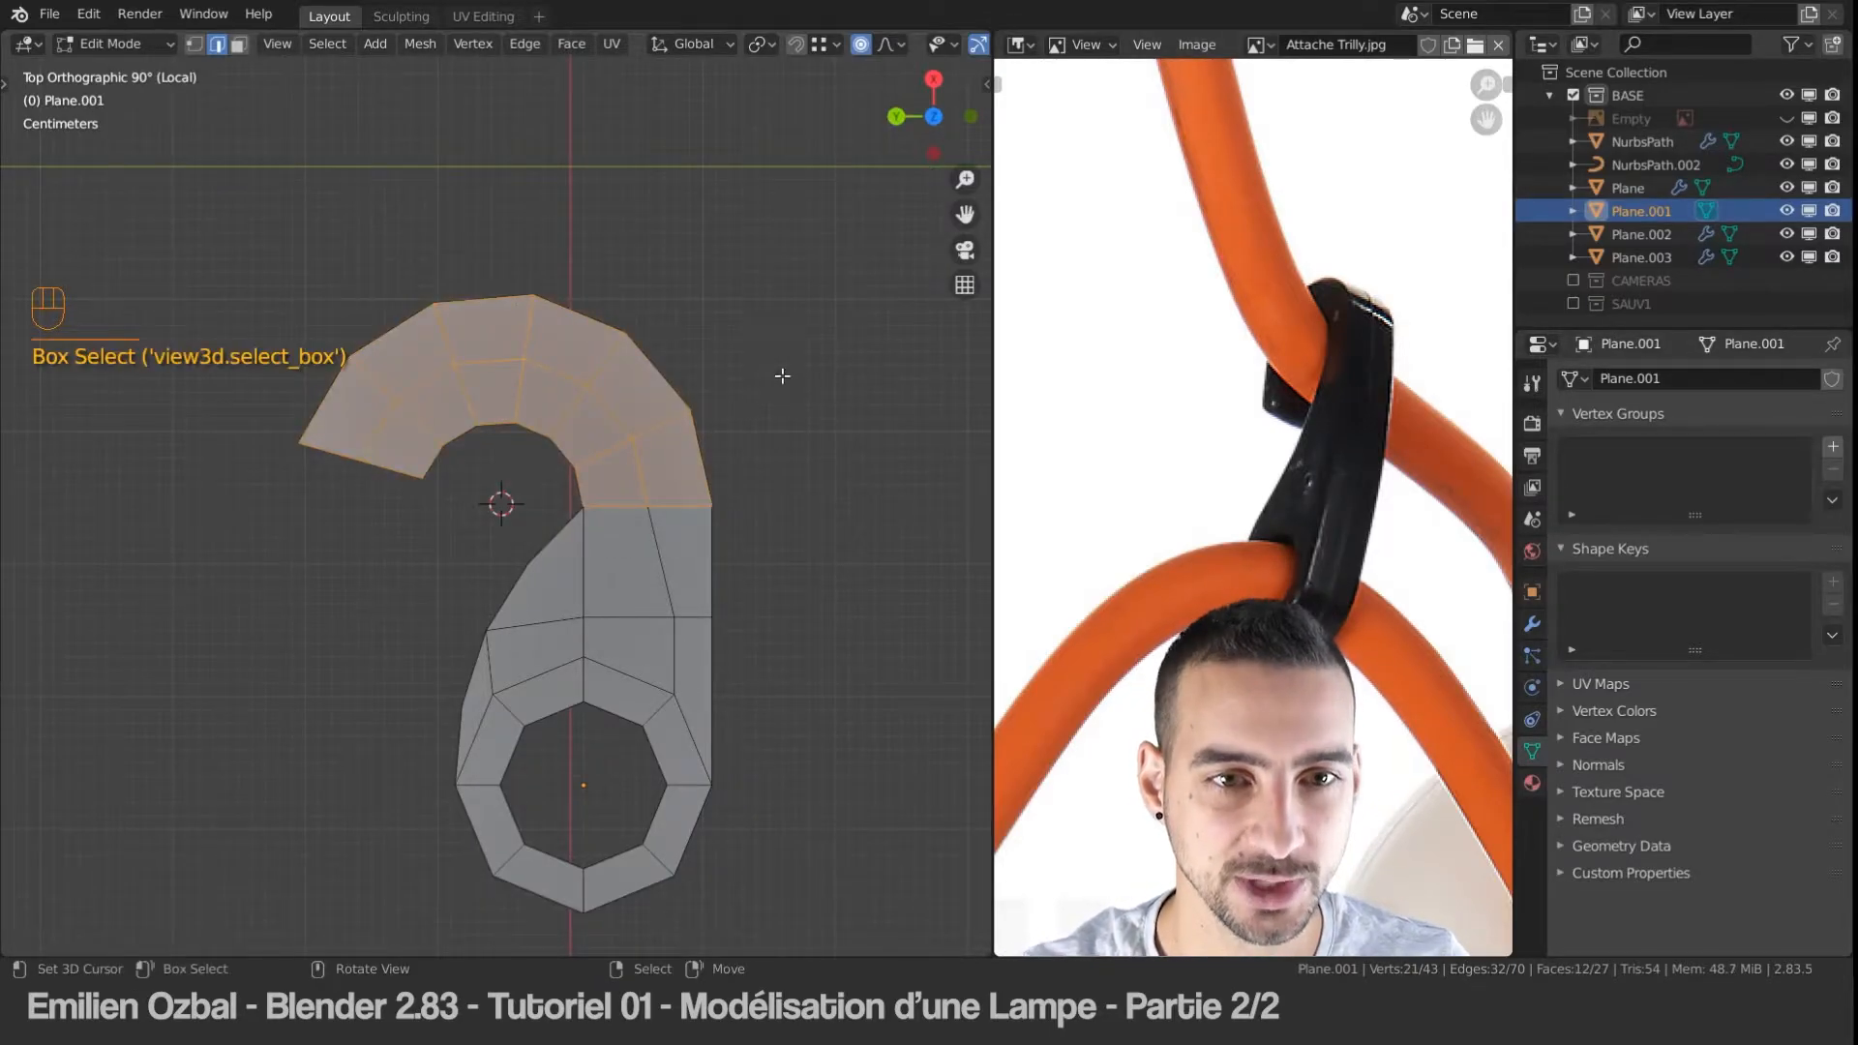
{"action": "left_click_drag", "start_coordinate": [269, 239], "coordinate": [829, 514]}
{"action": "key", "text": "s"}
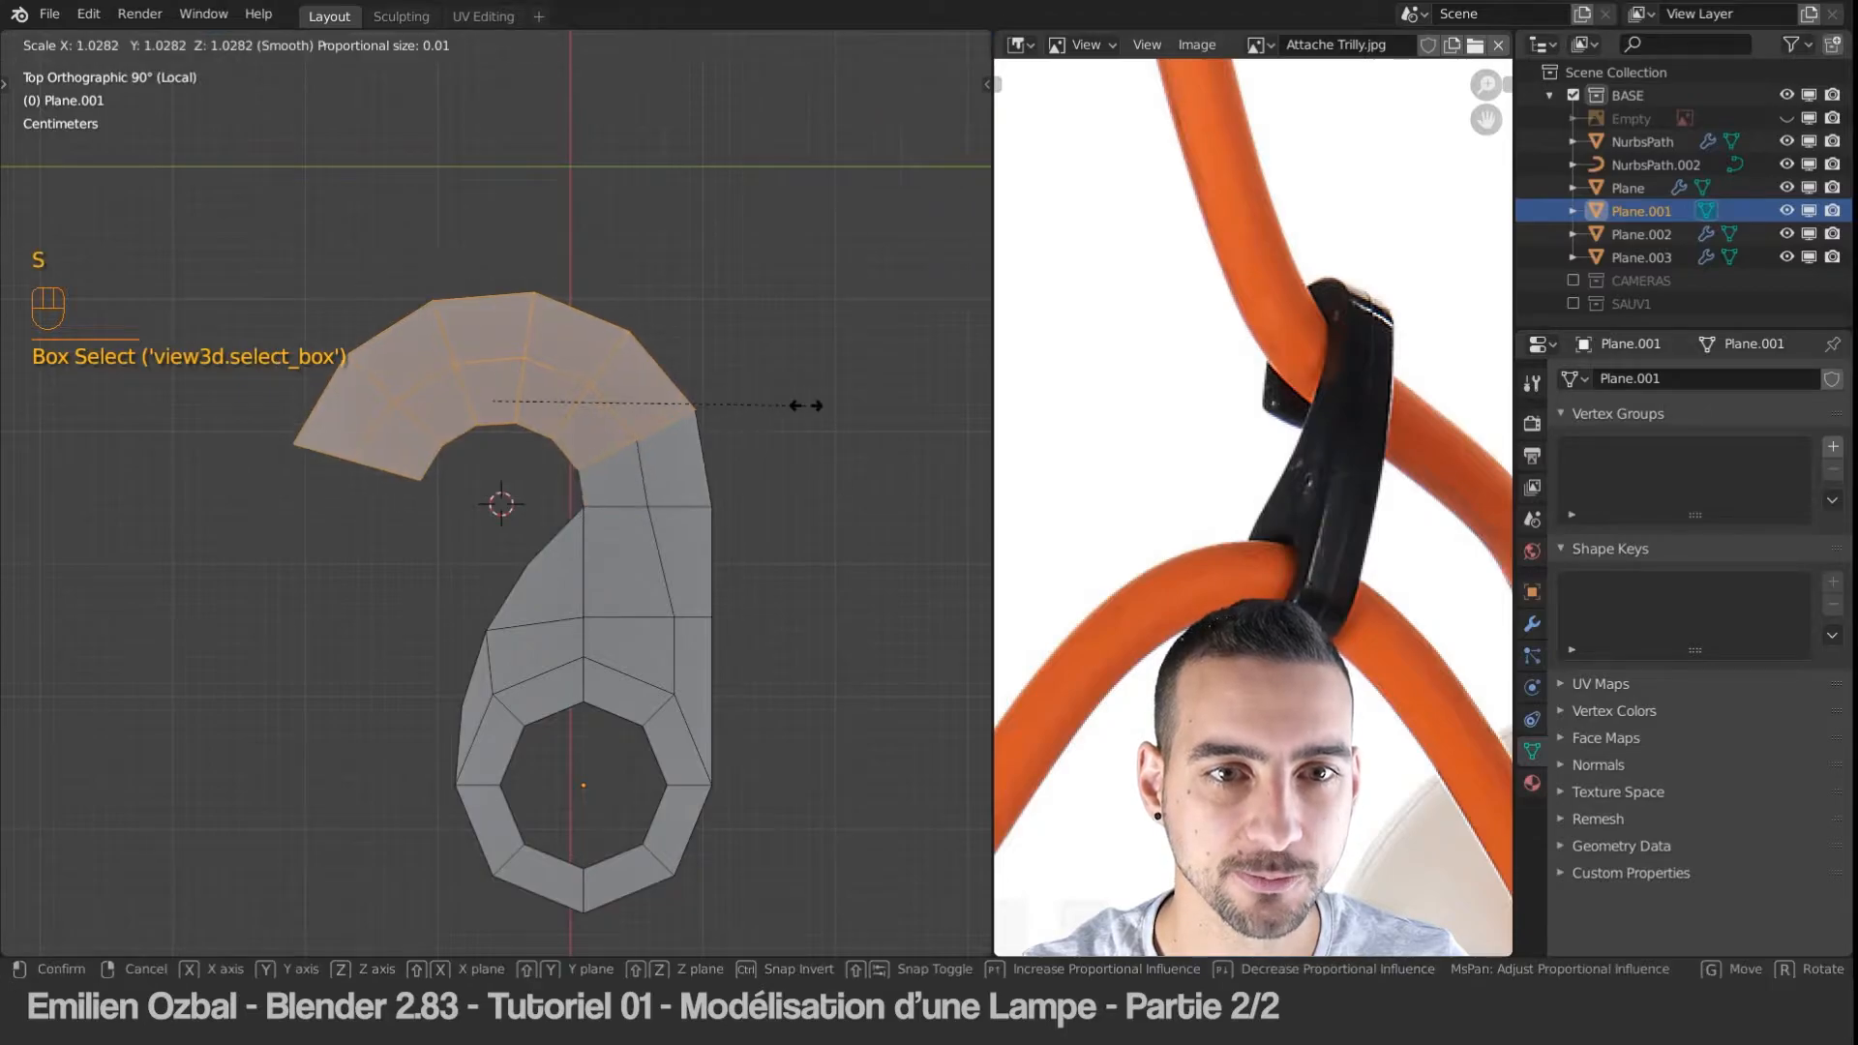
{"action": "left_click", "coordinate": [740, 439]}
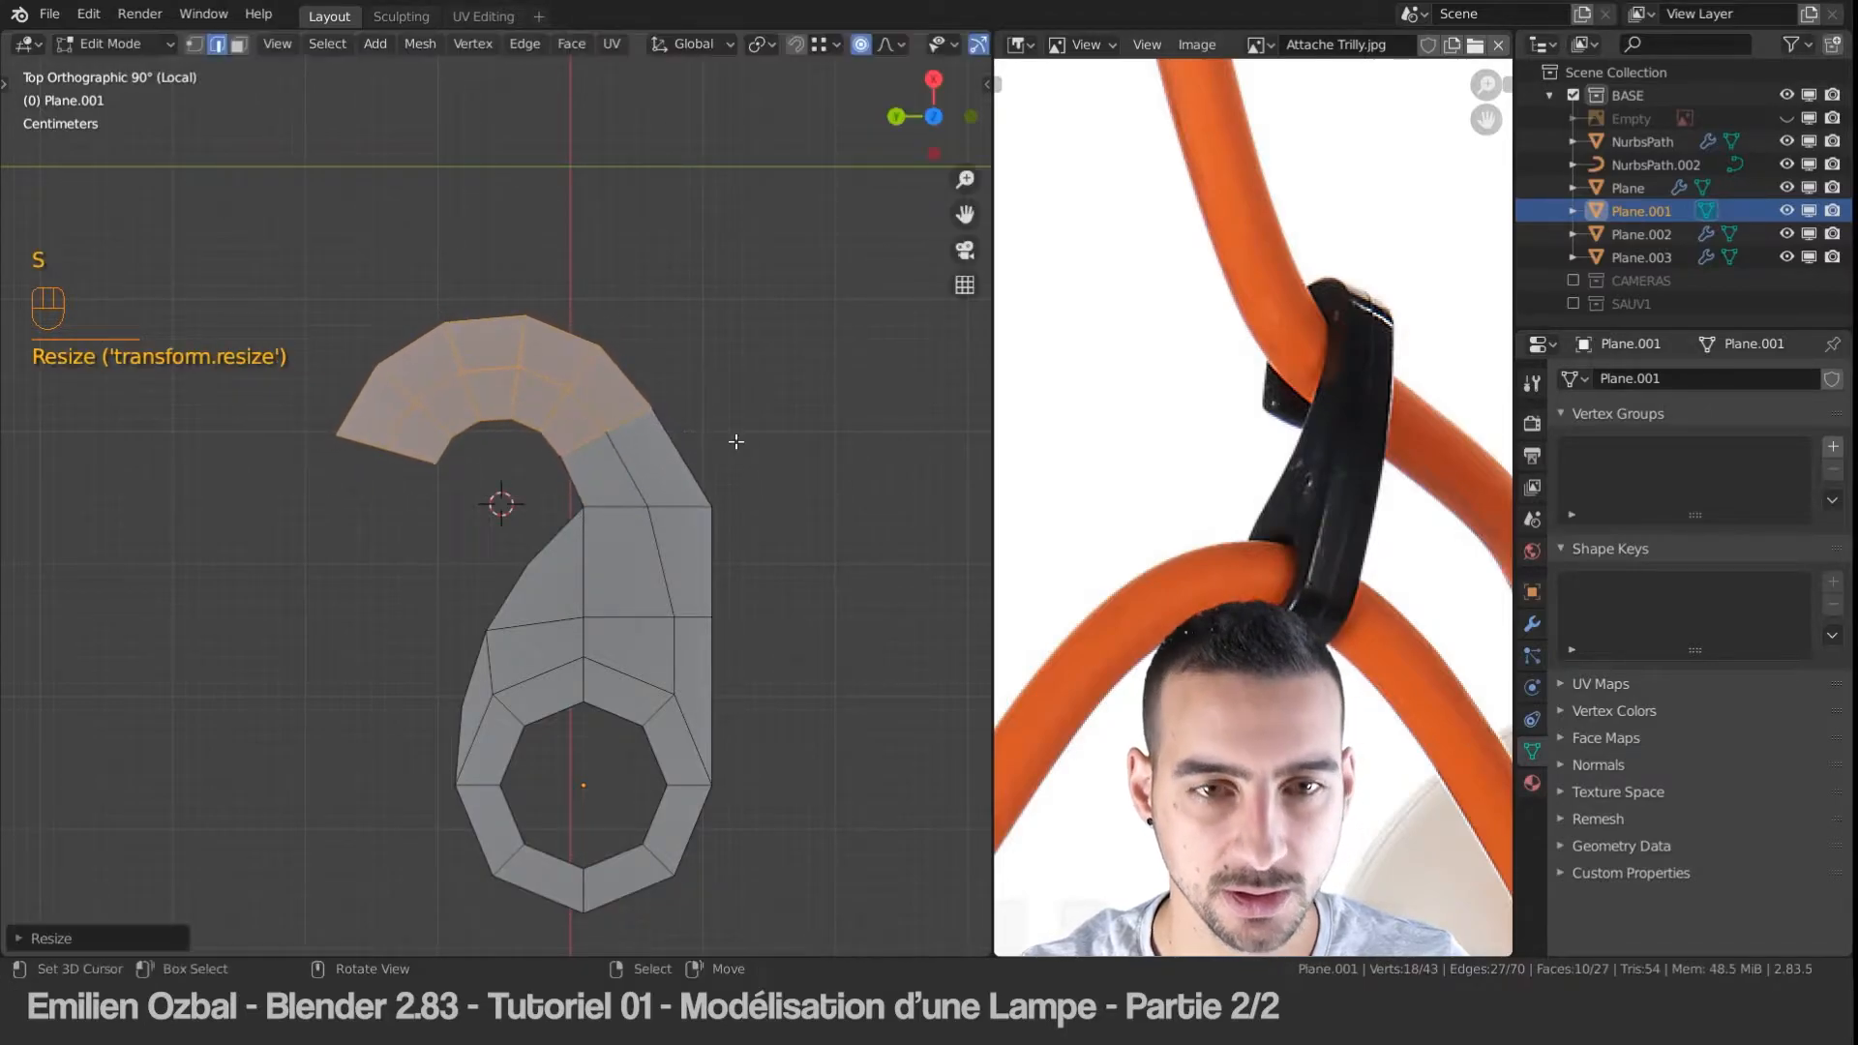
Step: Move the scaled hook arc along Y and then along X so it lines up with the body
{"action": "key", "text": "g"}
{"action": "key", "text": "y"}
{"action": "left_click", "coordinate": [778, 433]}
{"action": "key", "text": "g"}
{"action": "key", "text": "x"}
{"action": "left_click", "coordinate": [779, 409]}
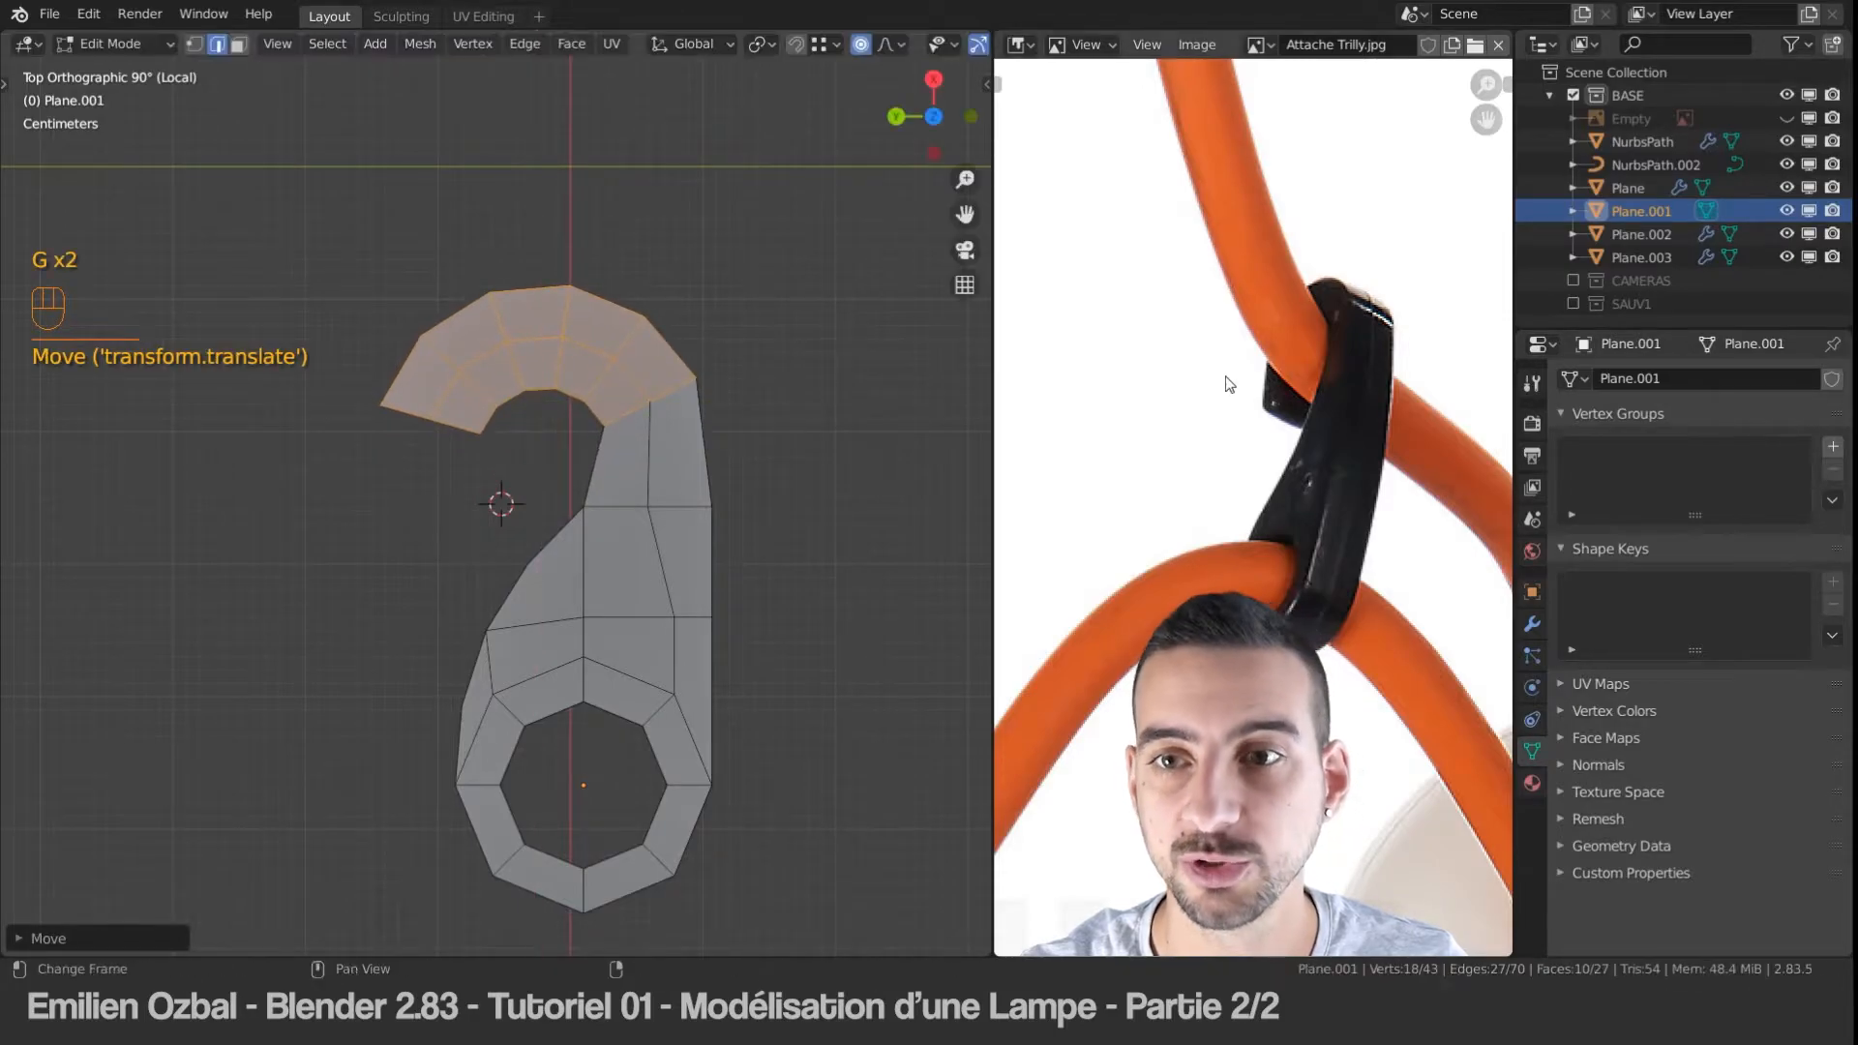
Step: Extrude the two open end edges of the hook back towards the ring to add another segment
{"action": "left_click_drag", "start_coordinate": [344, 364], "coordinate": [365, 391]}
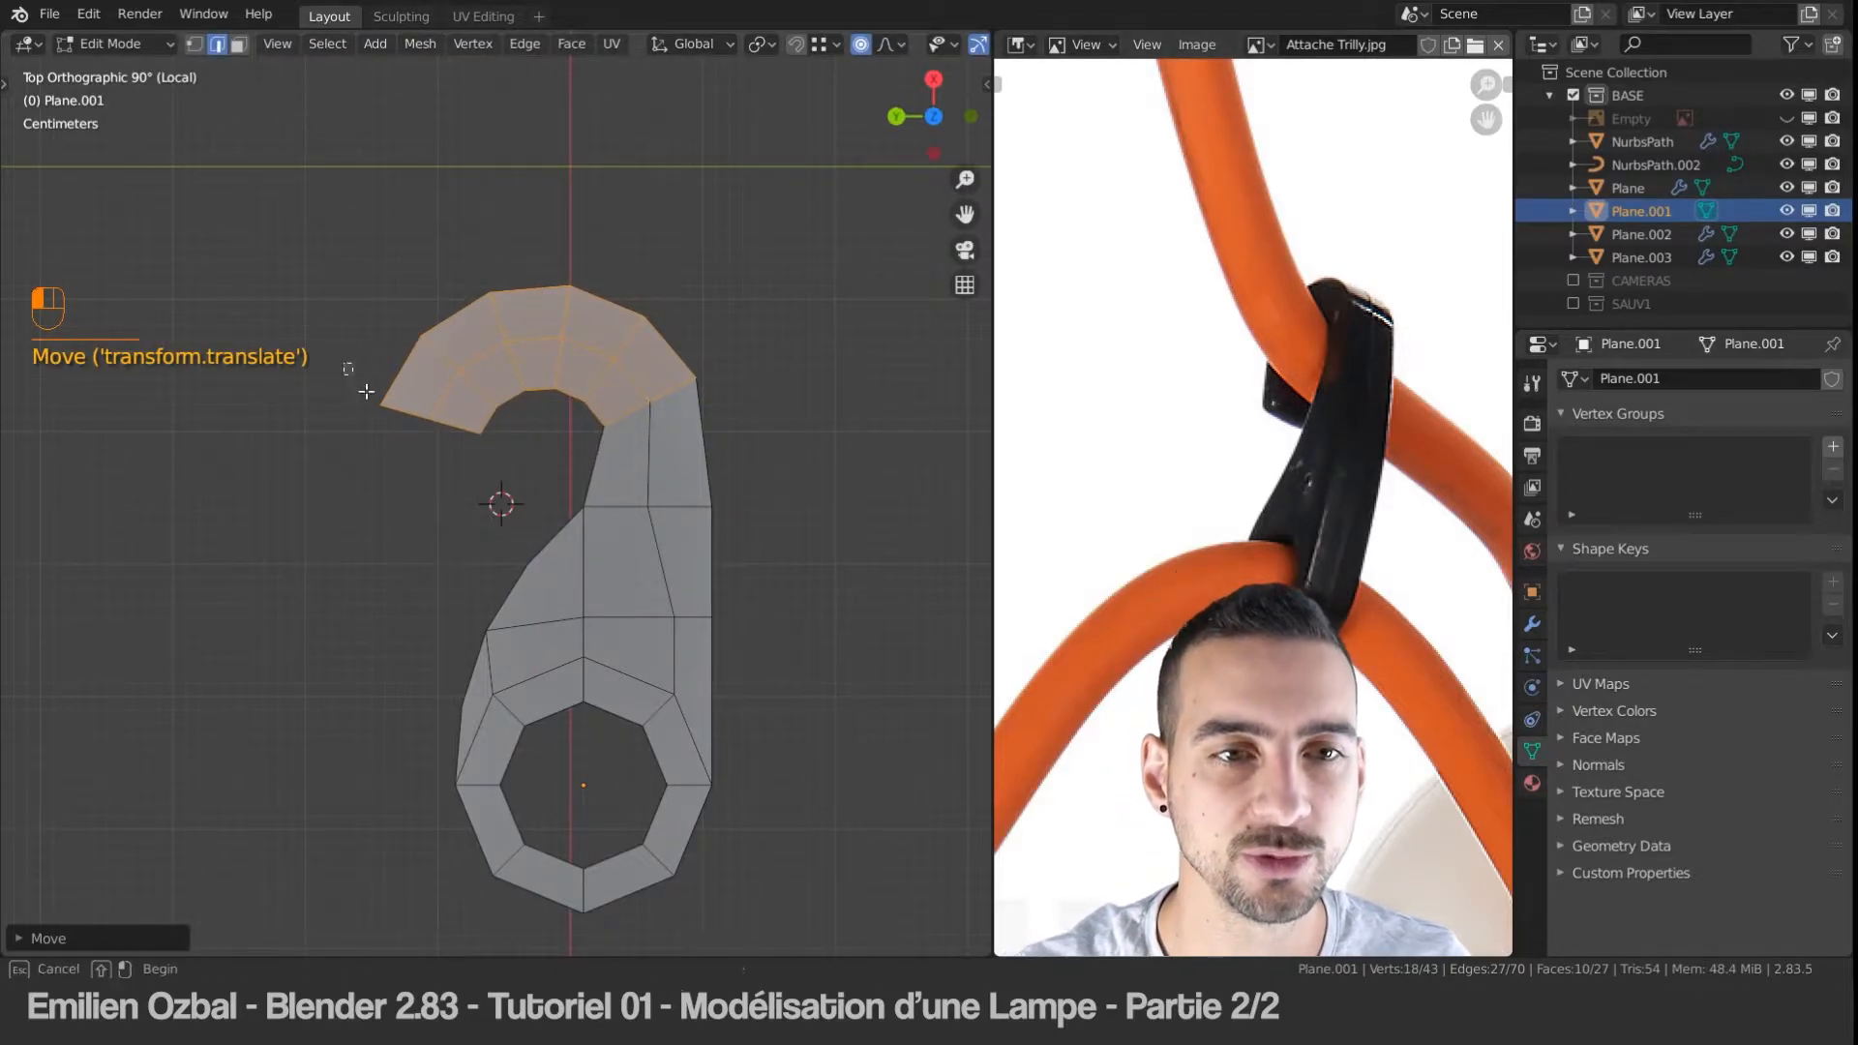
{"action": "left_click_drag", "start_coordinate": [497, 470], "coordinate": [498, 470]}
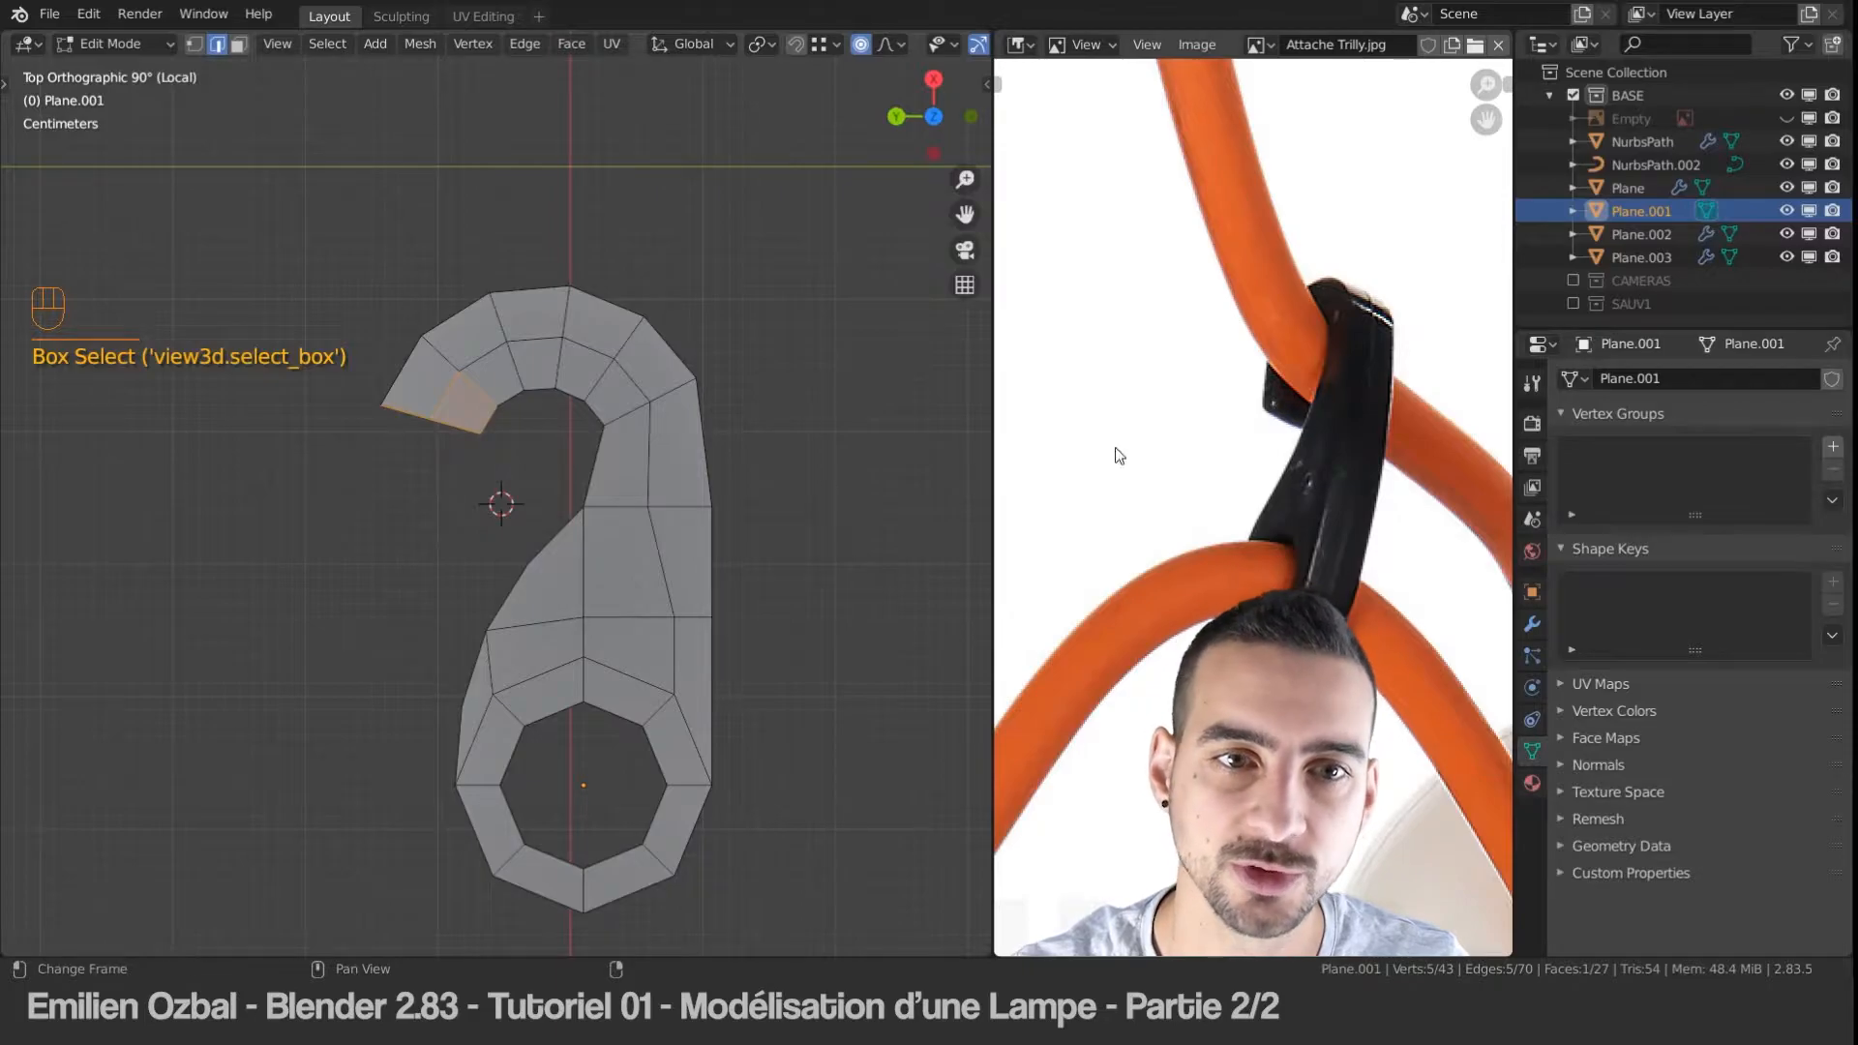
{"action": "left_click_drag", "start_coordinate": [390, 413], "coordinate": [501, 465]}
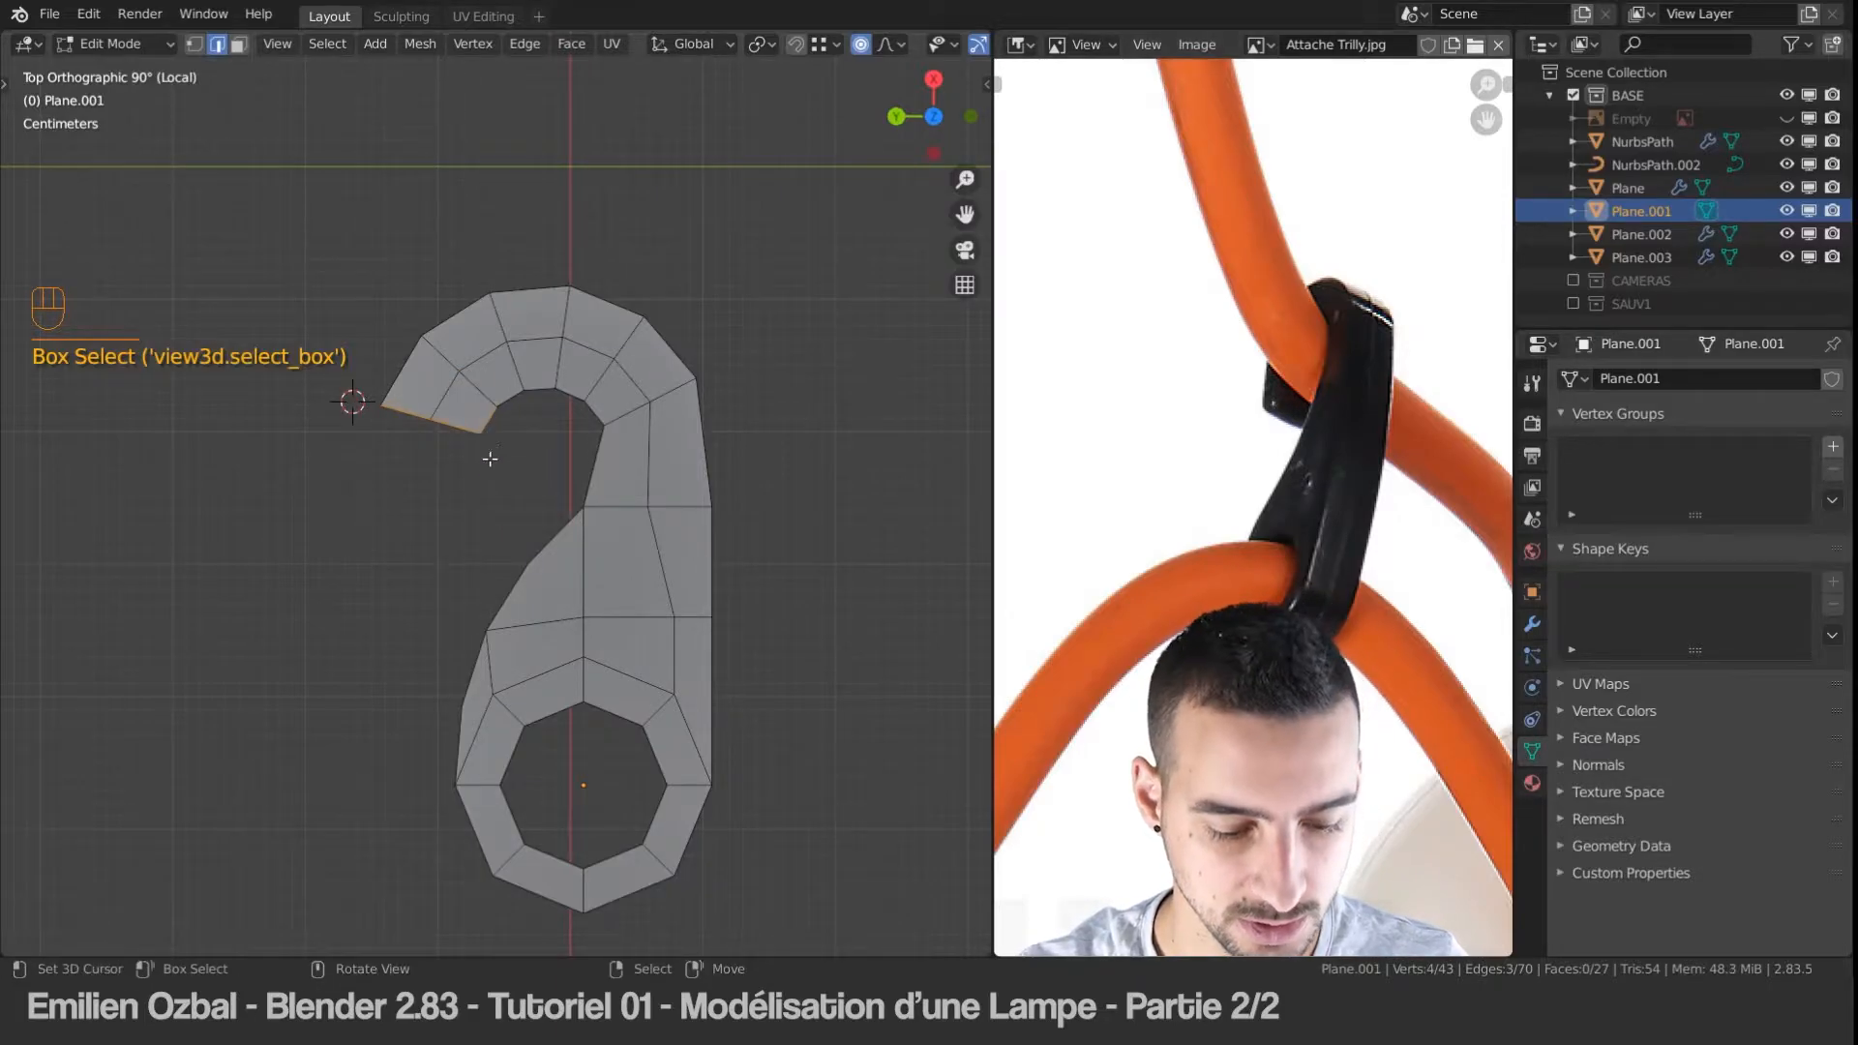
{"action": "key", "text": "ctrl+Tab"}
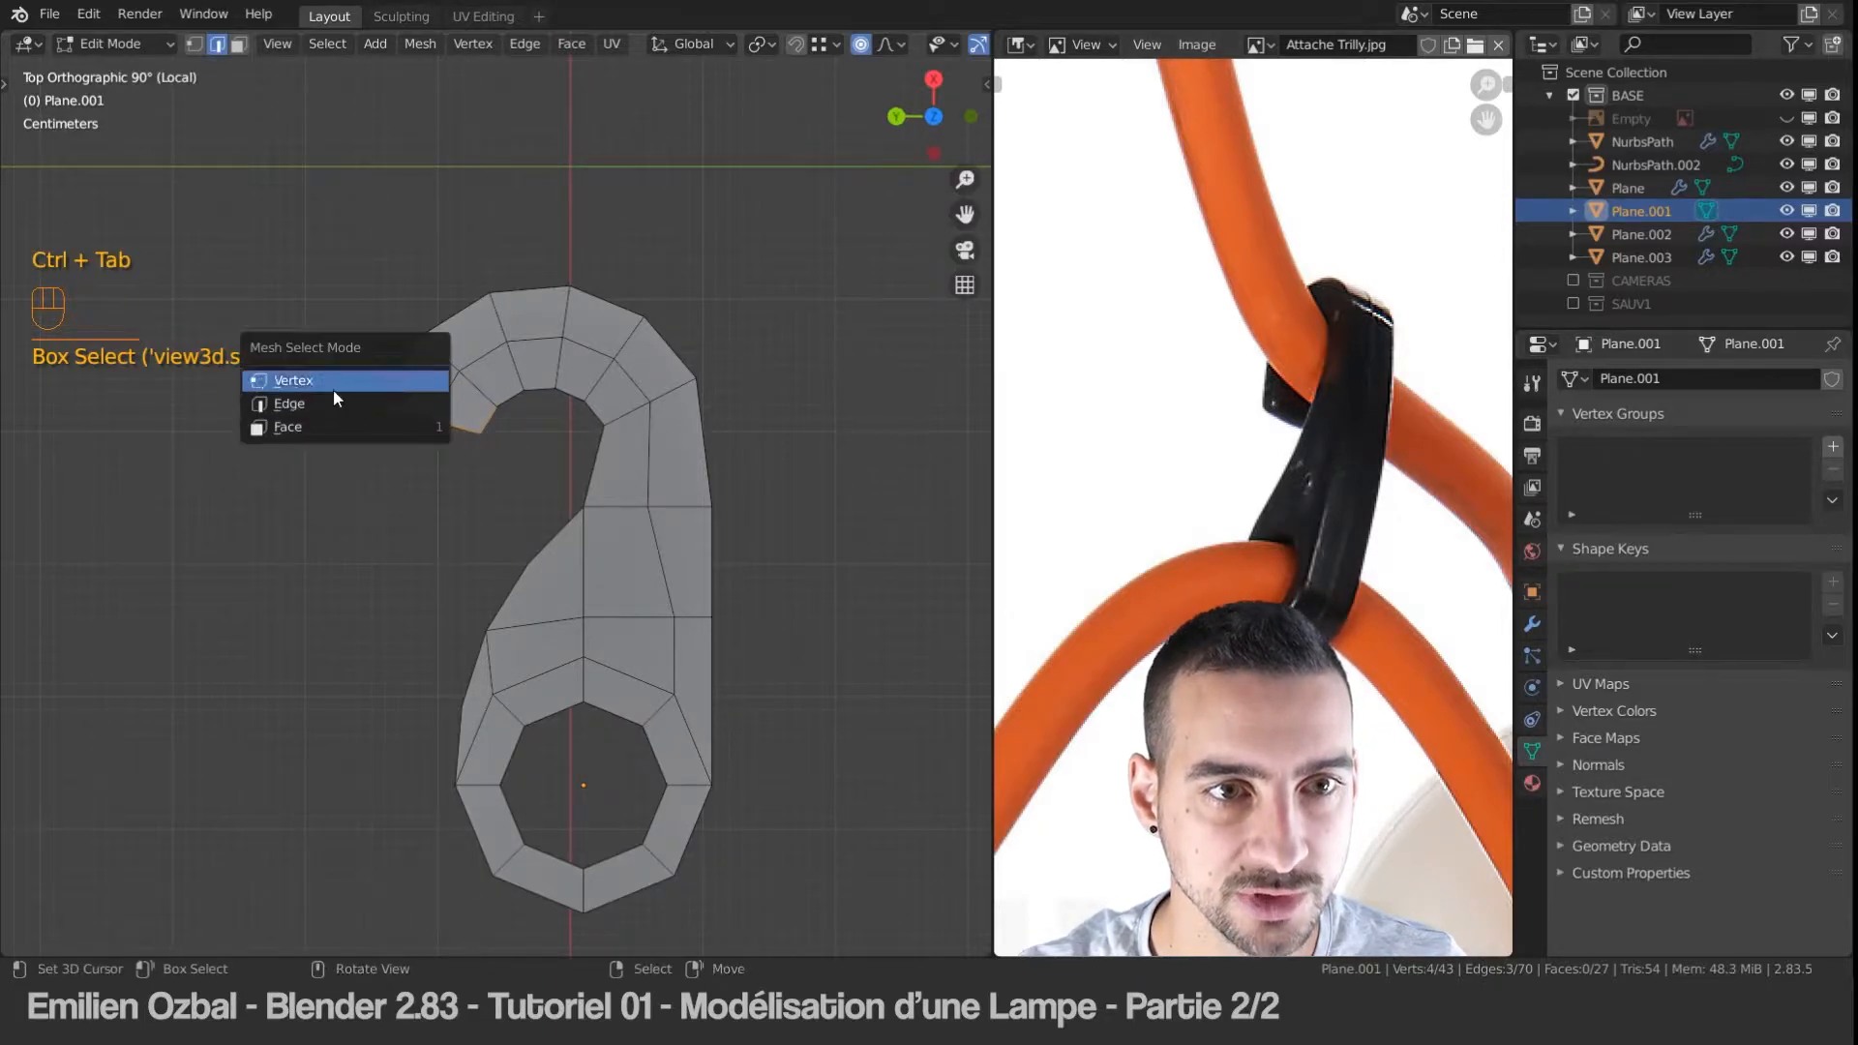
{"action": "left_click", "coordinate": [388, 397]}
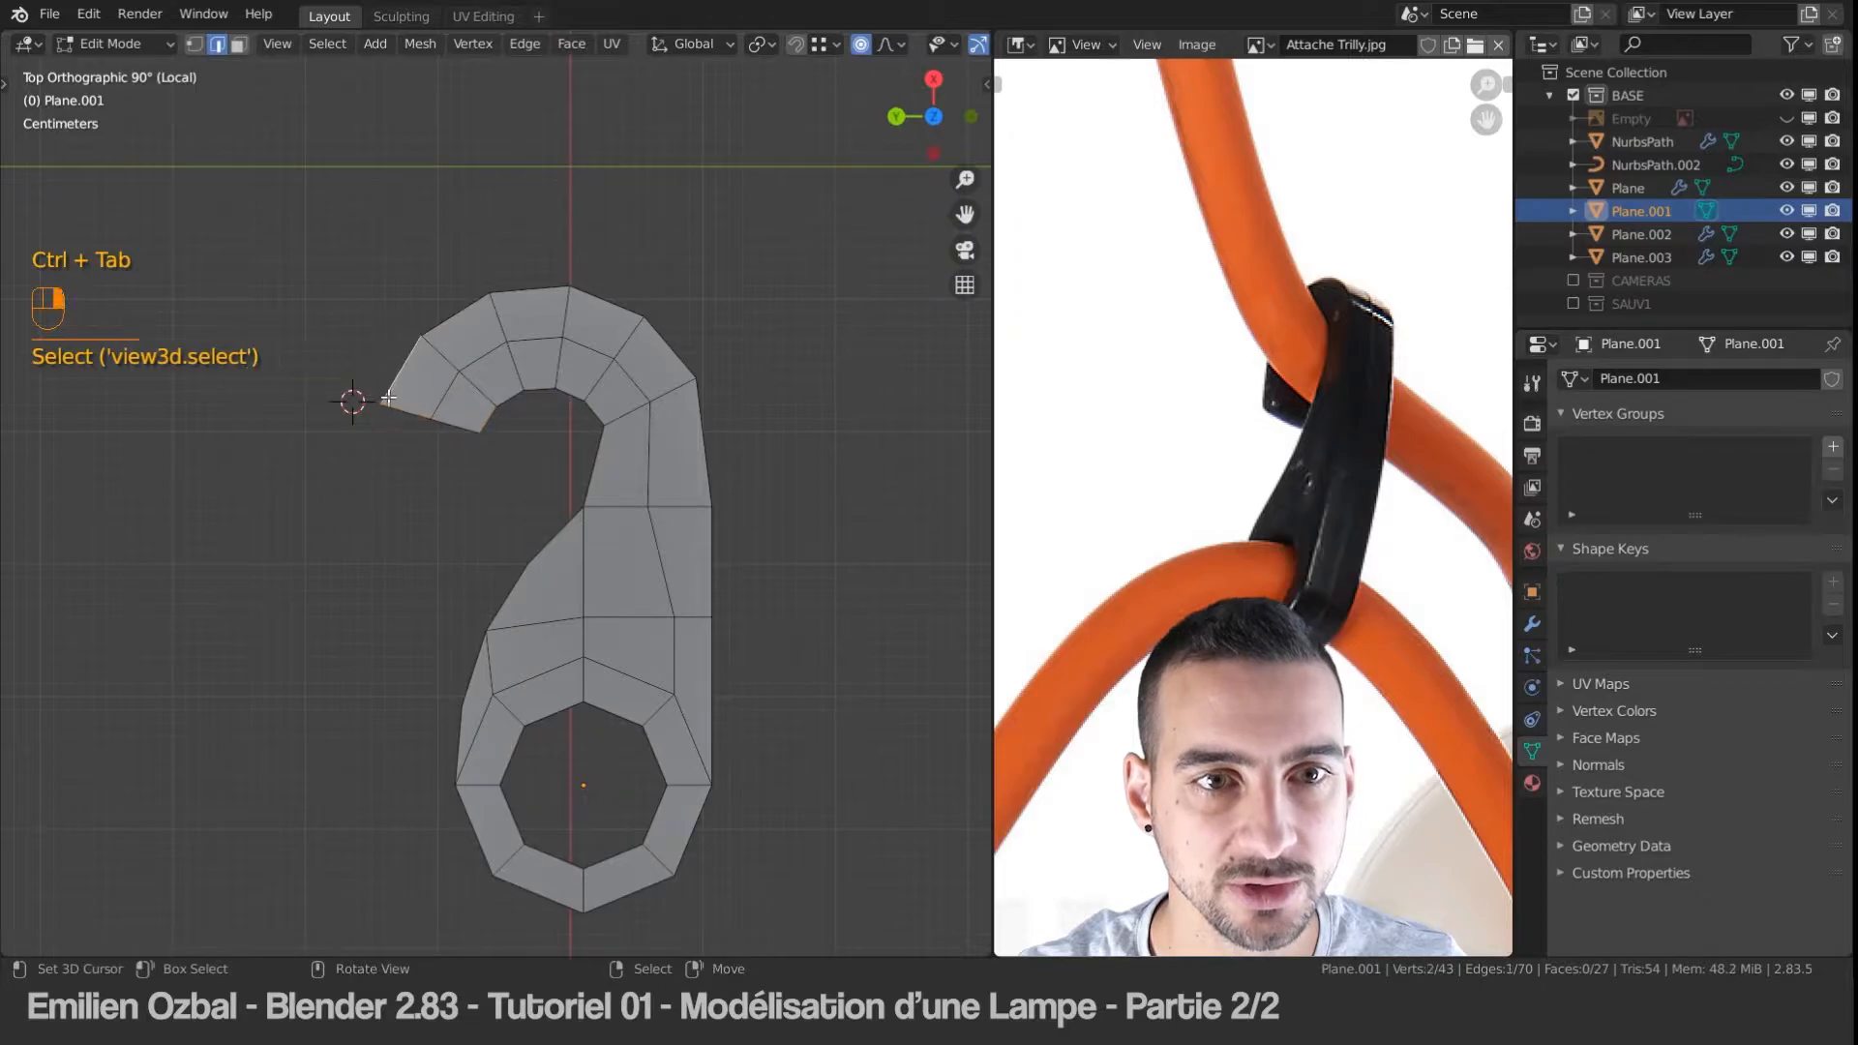
{"action": "left_click", "coordinate": [453, 425], "text": "shift"}
{"action": "key", "text": "e"}
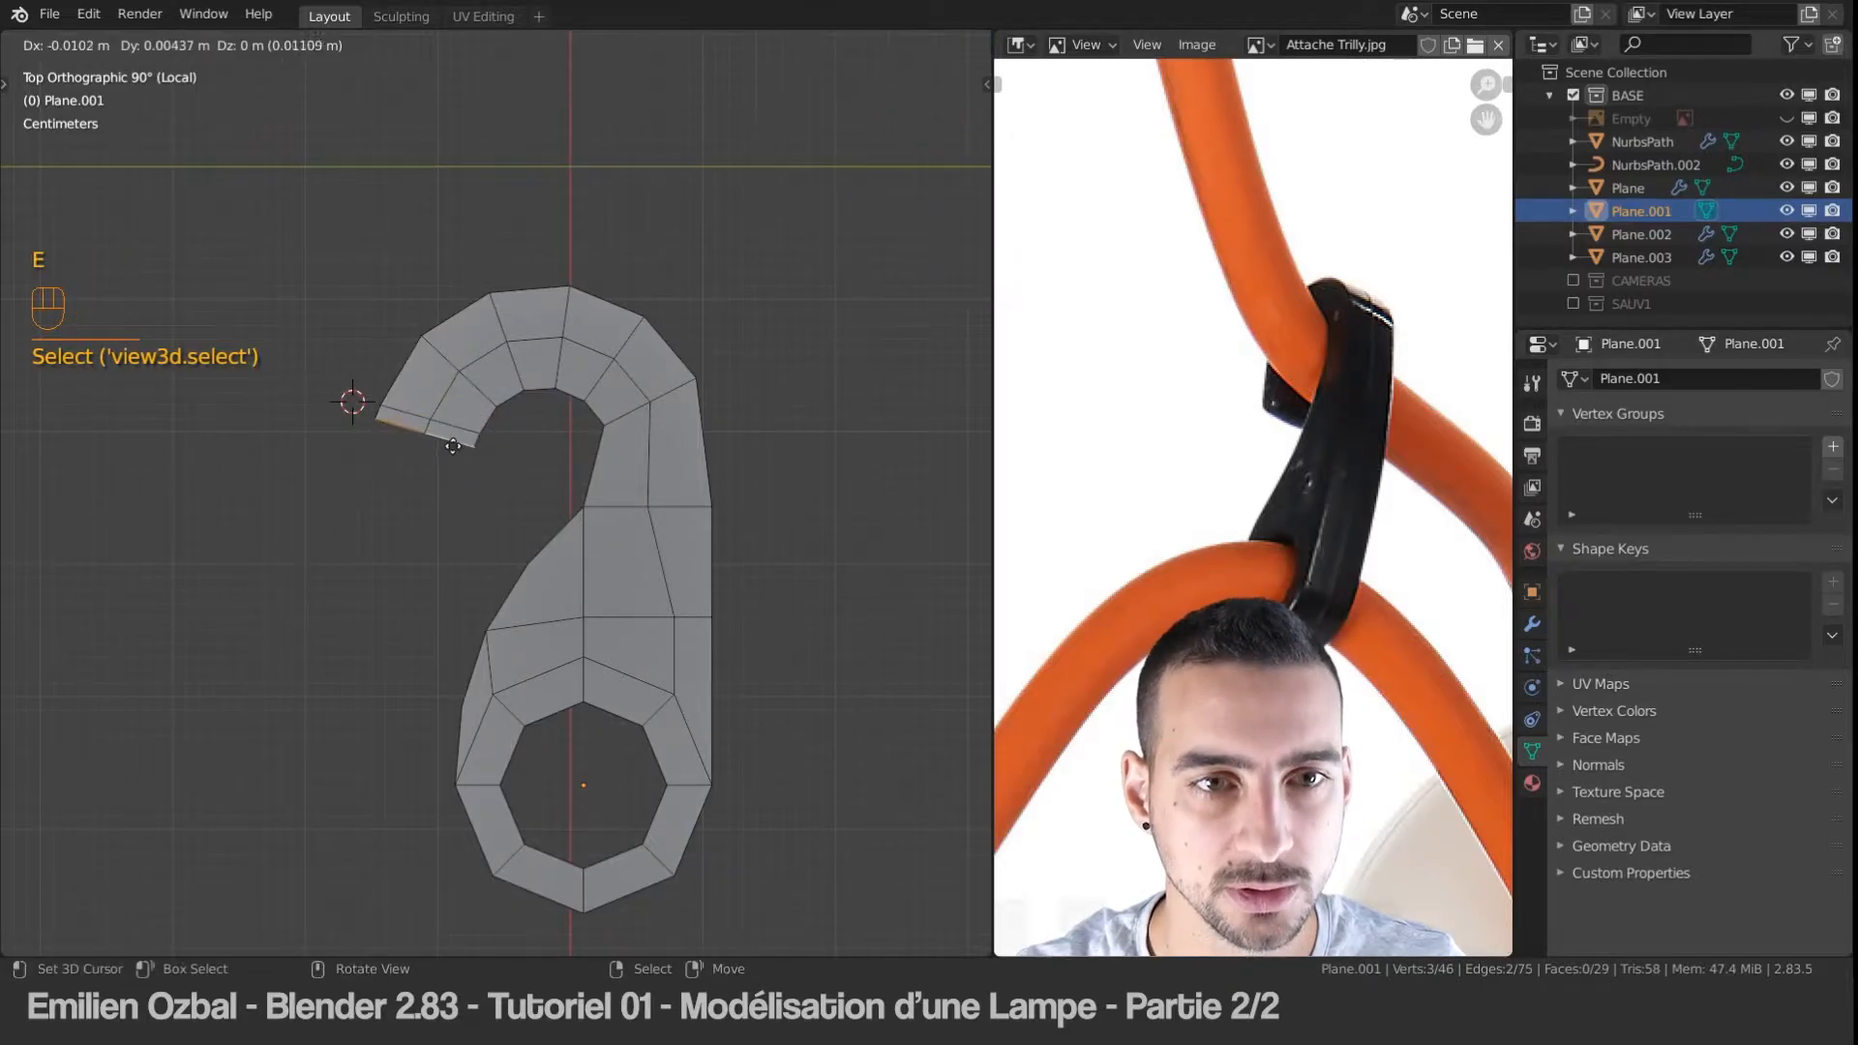
{"action": "left_click", "coordinate": [447, 495]}
Step: Rotate the extruded end edges of the hook until they are level and move them into line with the arc
{"action": "key", "text": "r"}
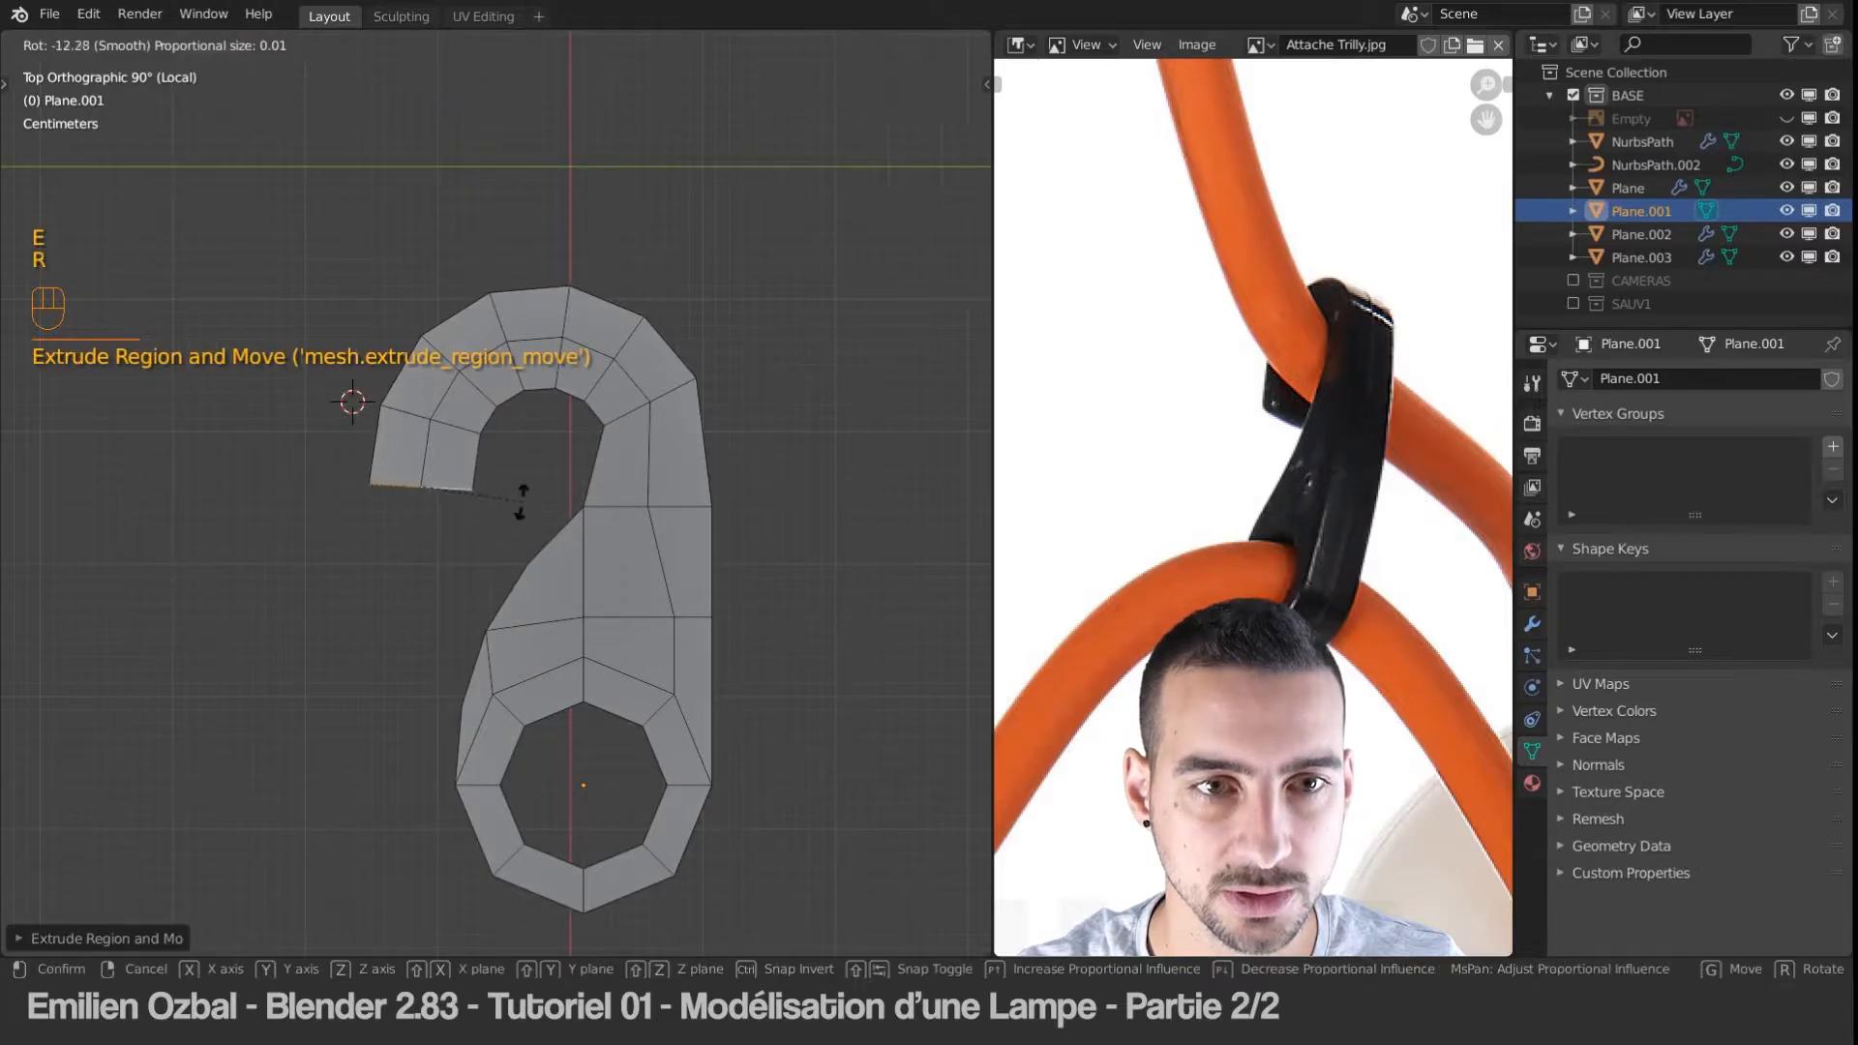
{"action": "left_click", "coordinate": [523, 494]}
{"action": "key", "text": "g"}
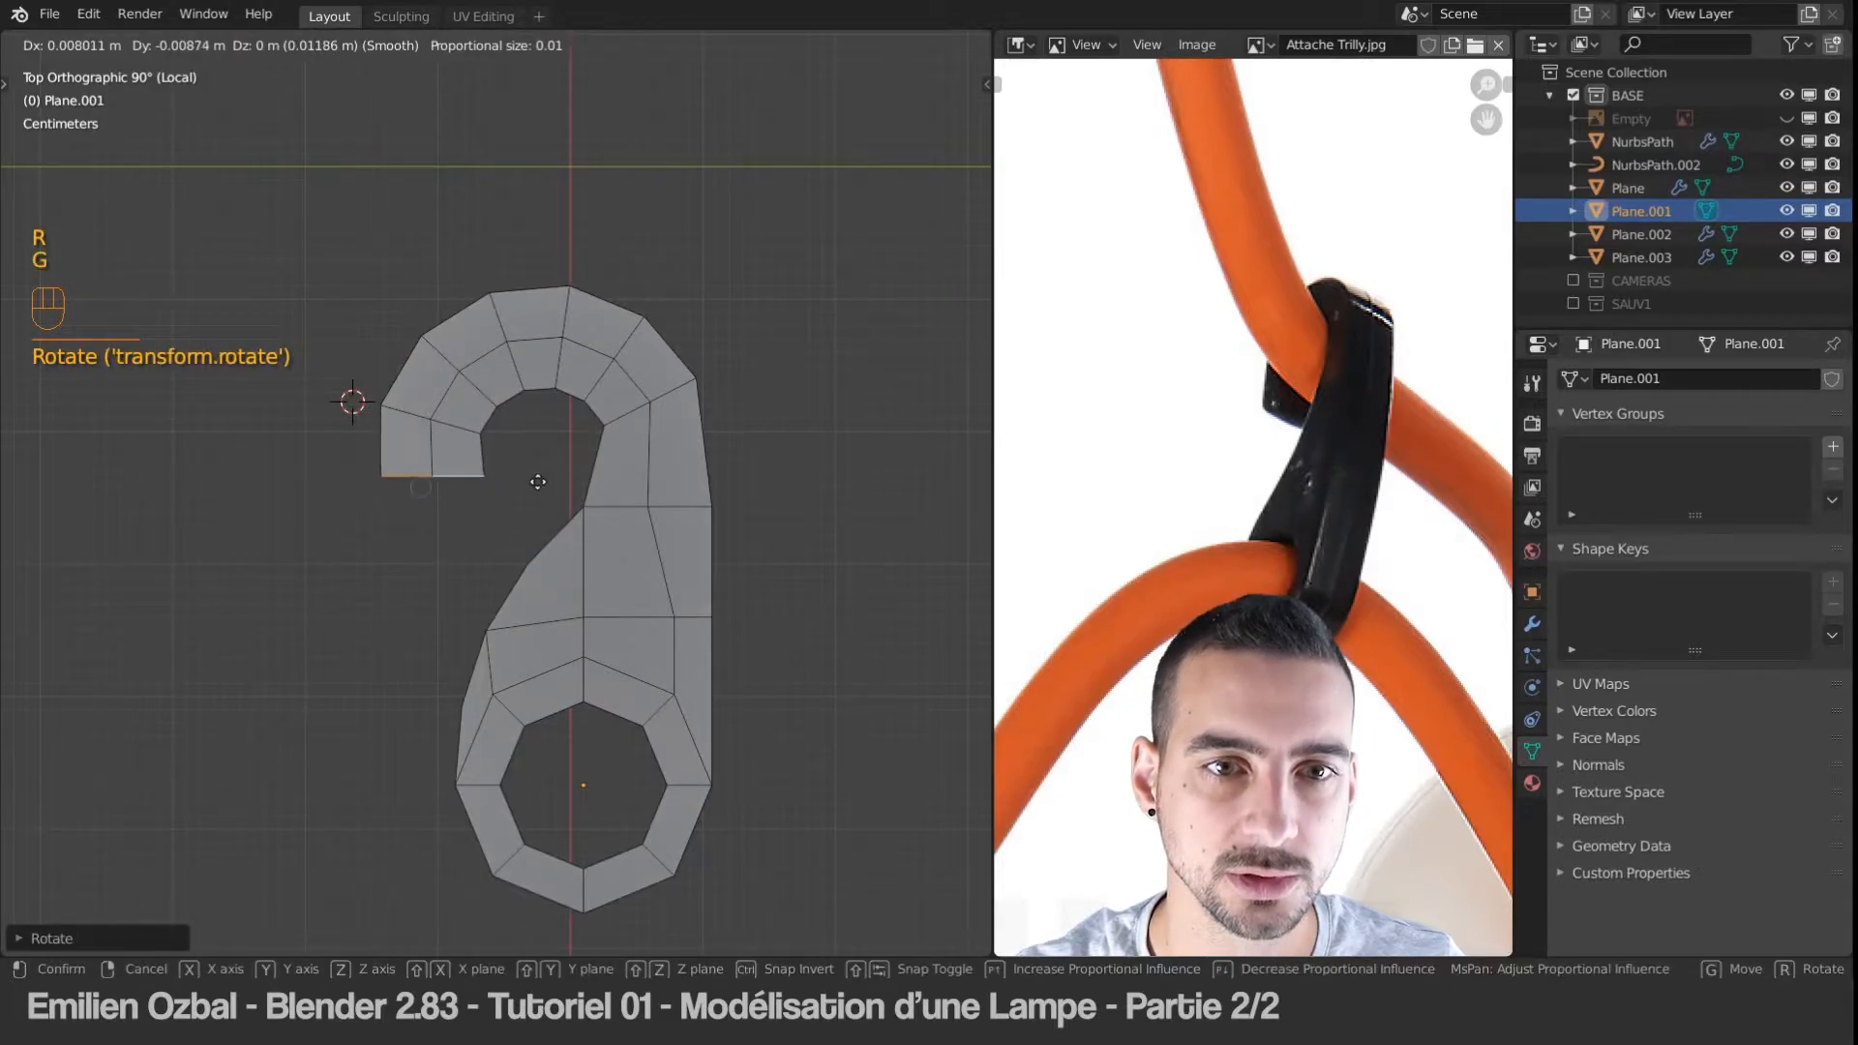
{"action": "left_click", "coordinate": [344, 245]}
Step: Move the entire hook arc along X, away from the ring
{"action": "left_click_drag", "start_coordinate": [344, 246], "coordinate": [796, 488]}
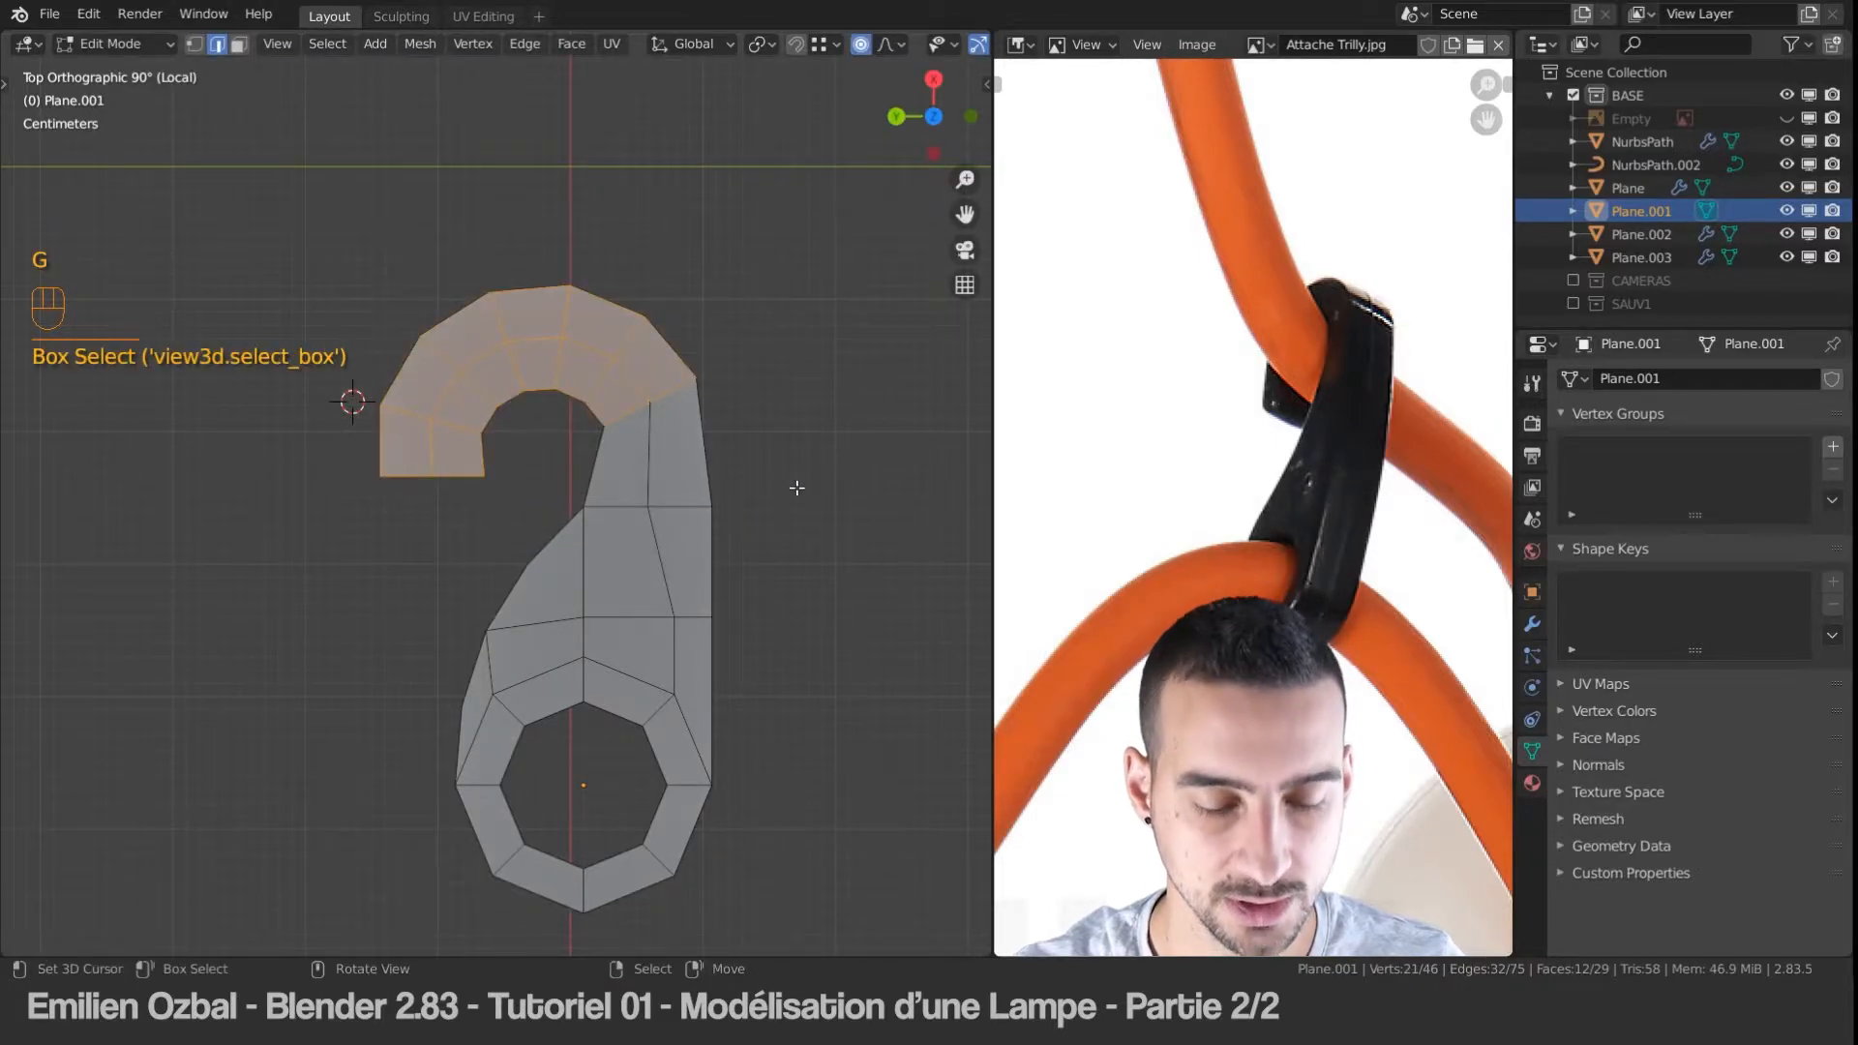
{"action": "key", "text": "g"}
{"action": "key", "text": "x"}
{"action": "left_click", "coordinate": [794, 469]}
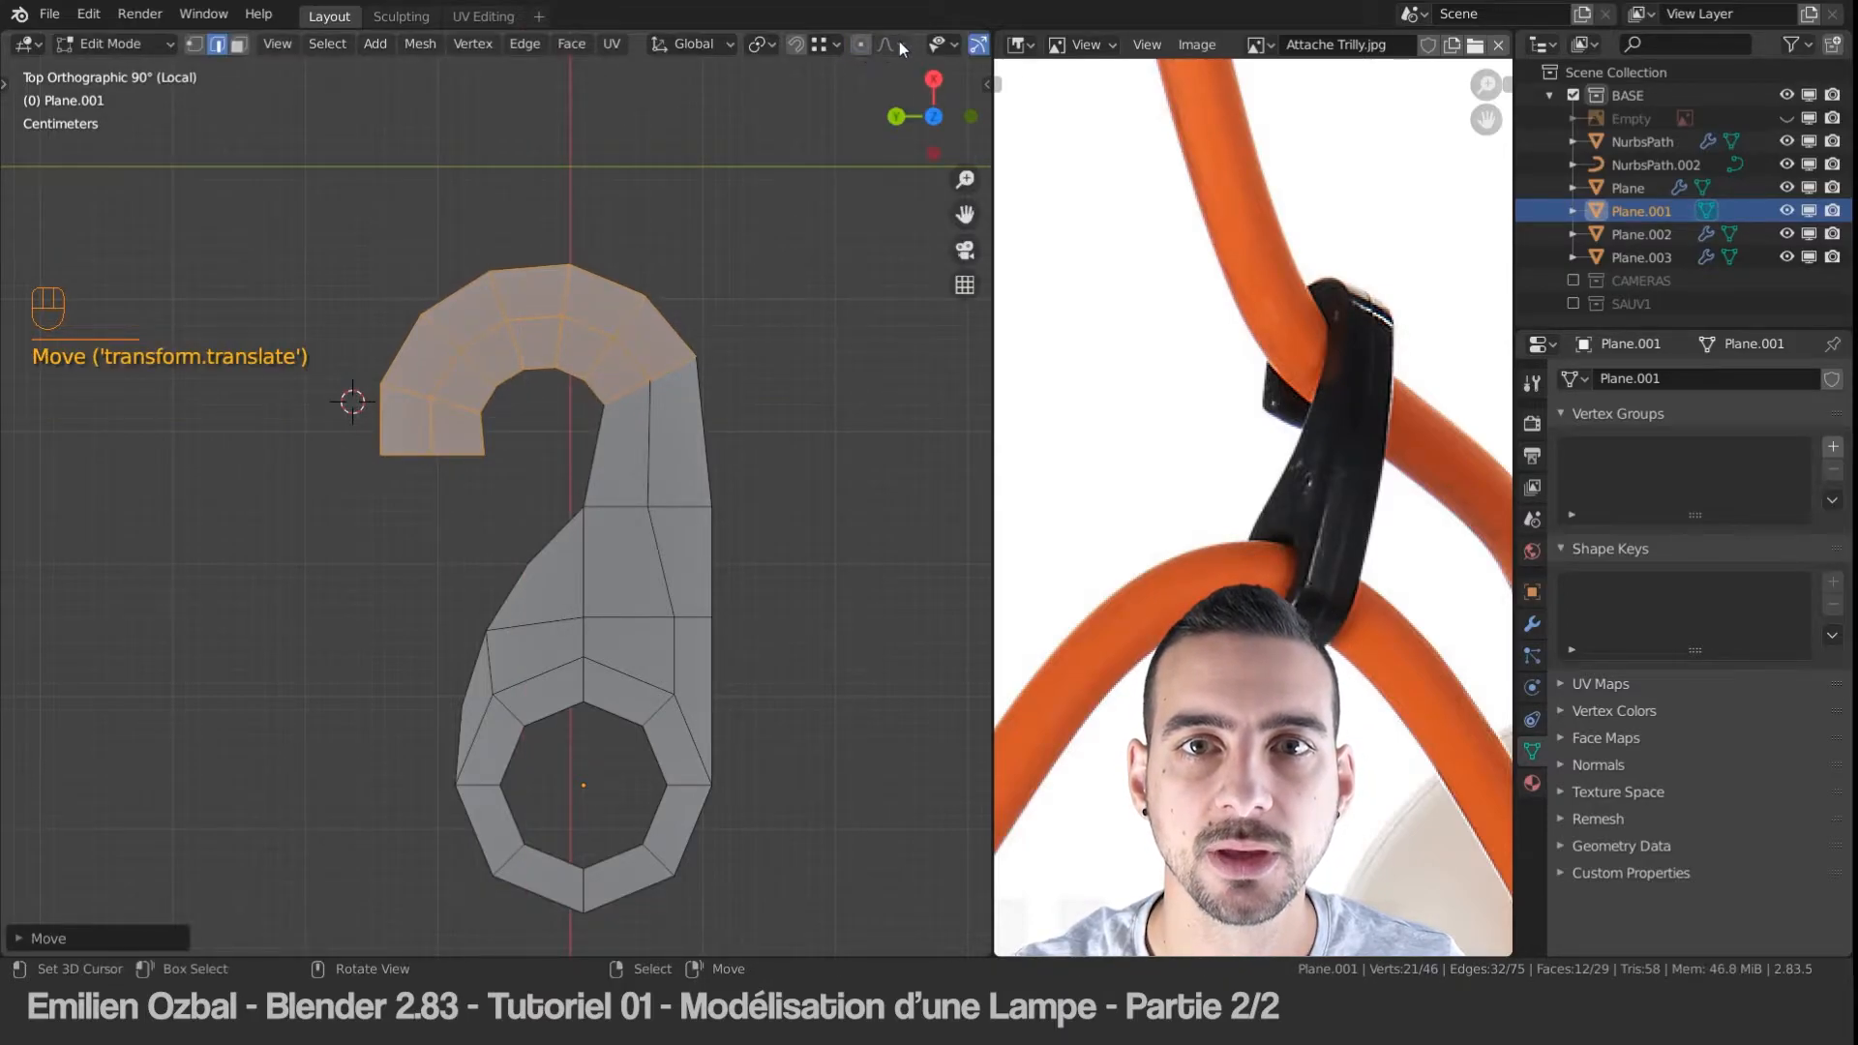
Step: Turn on proportional editing with Smooth falloff and switch to vertex selection
{"action": "left_click", "coordinate": [886, 48]}
{"action": "left_click", "coordinate": [827, 155]}
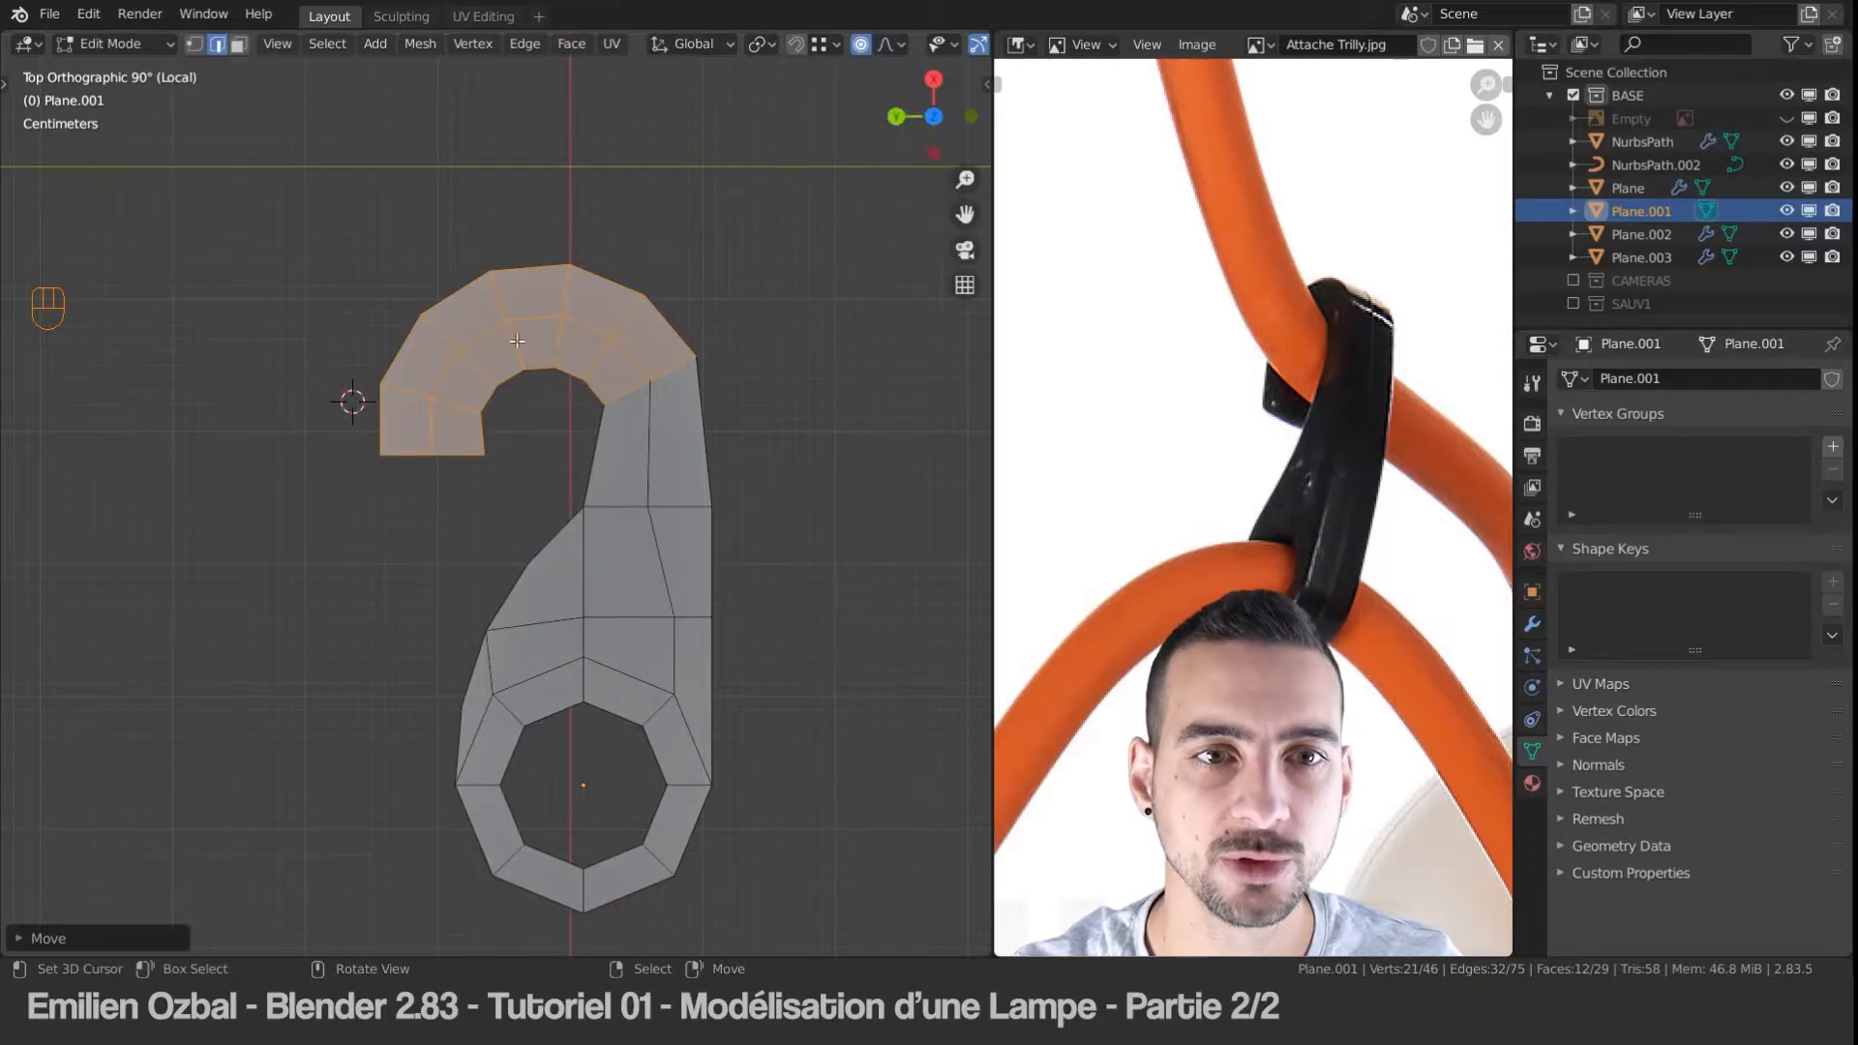
{"action": "key", "text": "ctrl+Tab"}
{"action": "left_click", "coordinate": [489, 255]}
Step: Move the column of vertices at the hook's crown outward along X with a proportional size of 0.32
{"action": "left_click", "coordinate": [548, 261]}
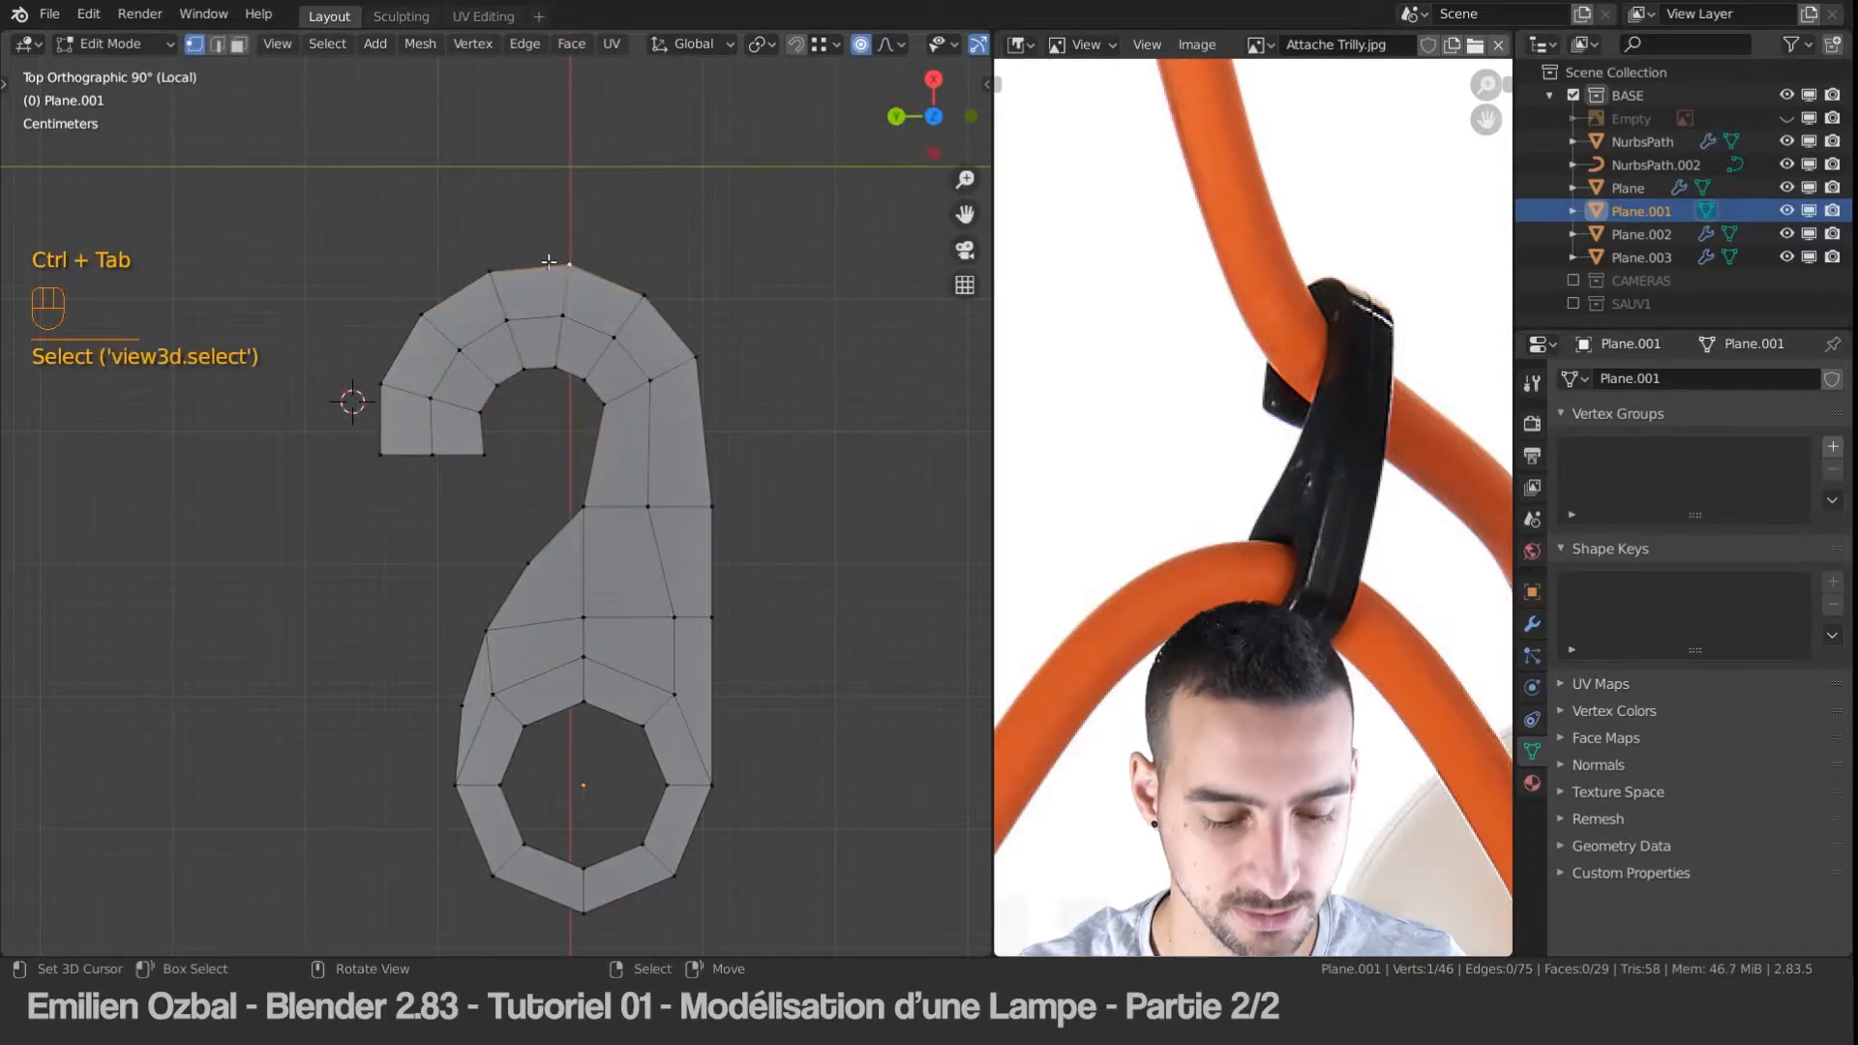
{"action": "left_click_drag", "start_coordinate": [571, 382], "coordinate": [571, 381]}
{"action": "key", "text": "g"}
{"action": "key", "text": "x"}
{"action": "scroll", "coordinate": [579, 375], "scroll_direction": "down", "scroll_amount": 10}
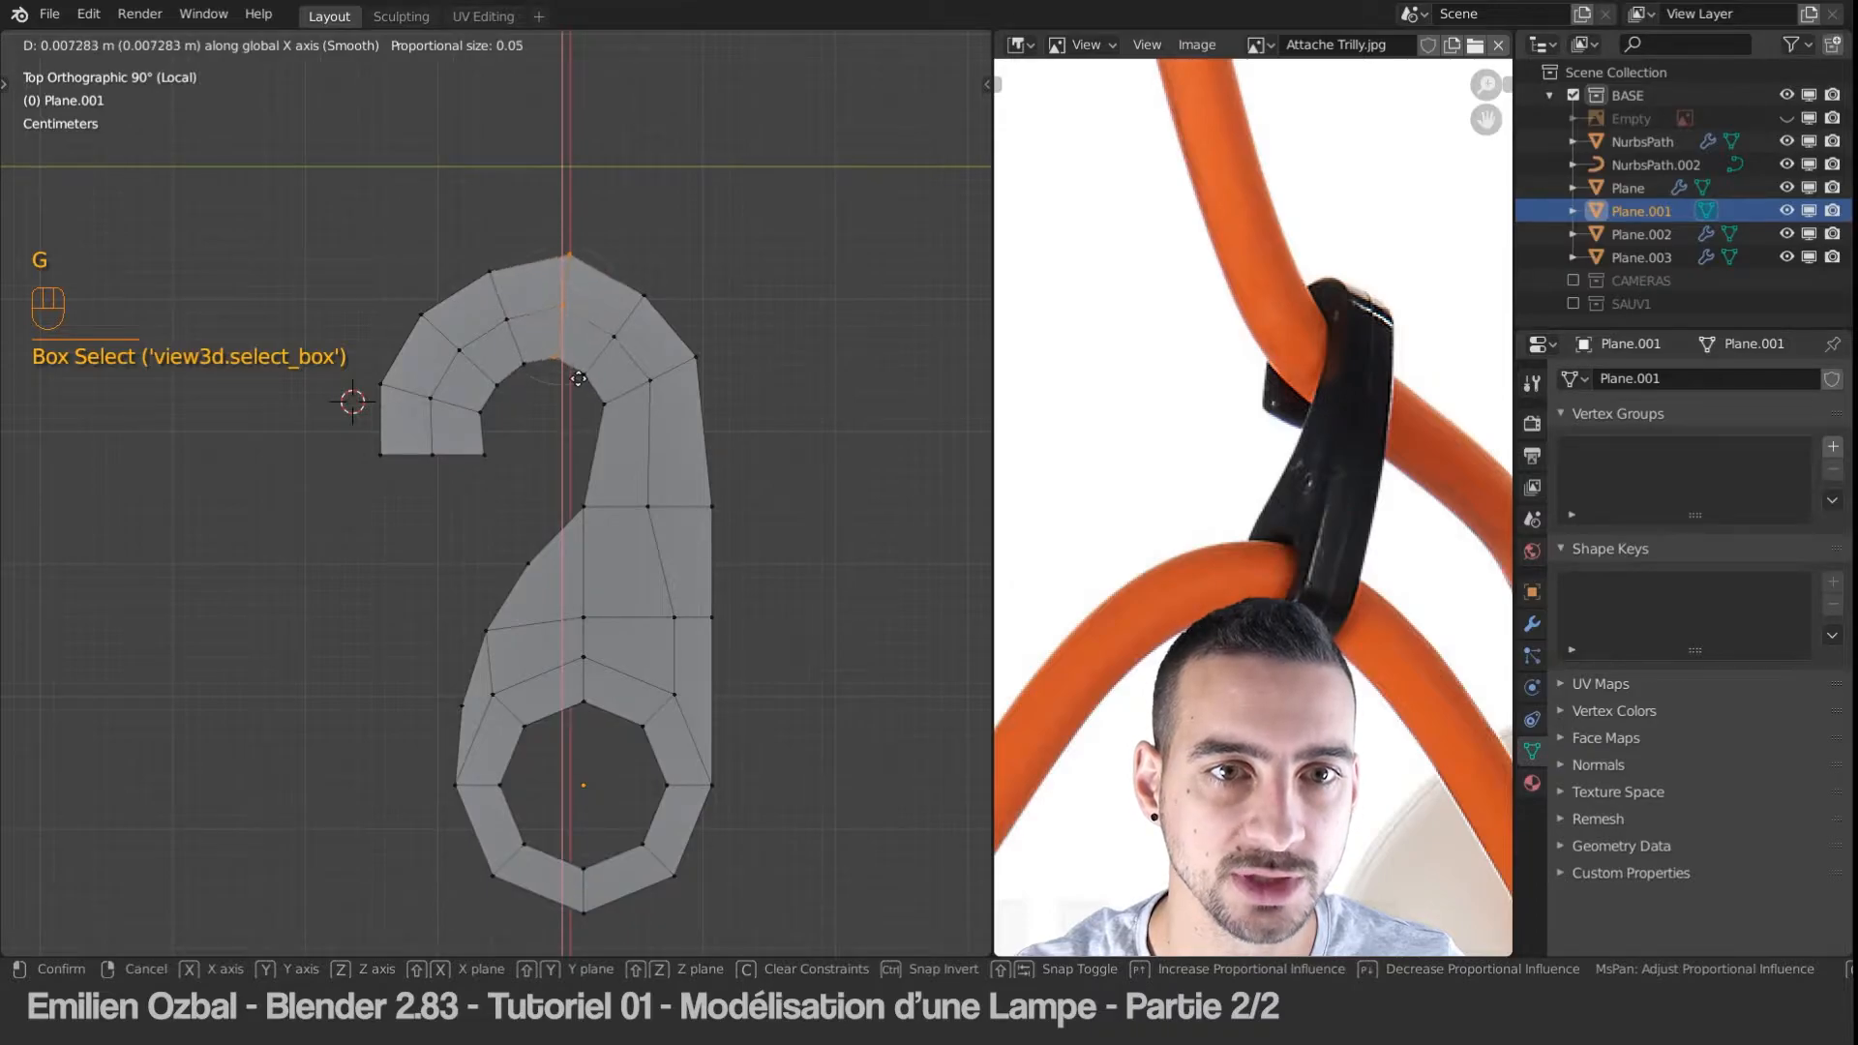
{"action": "scroll", "coordinate": [578, 378], "scroll_direction": "down", "scroll_amount": 2}
{"action": "scroll", "coordinate": [588, 340], "scroll_direction": "down", "scroll_amount": 3}
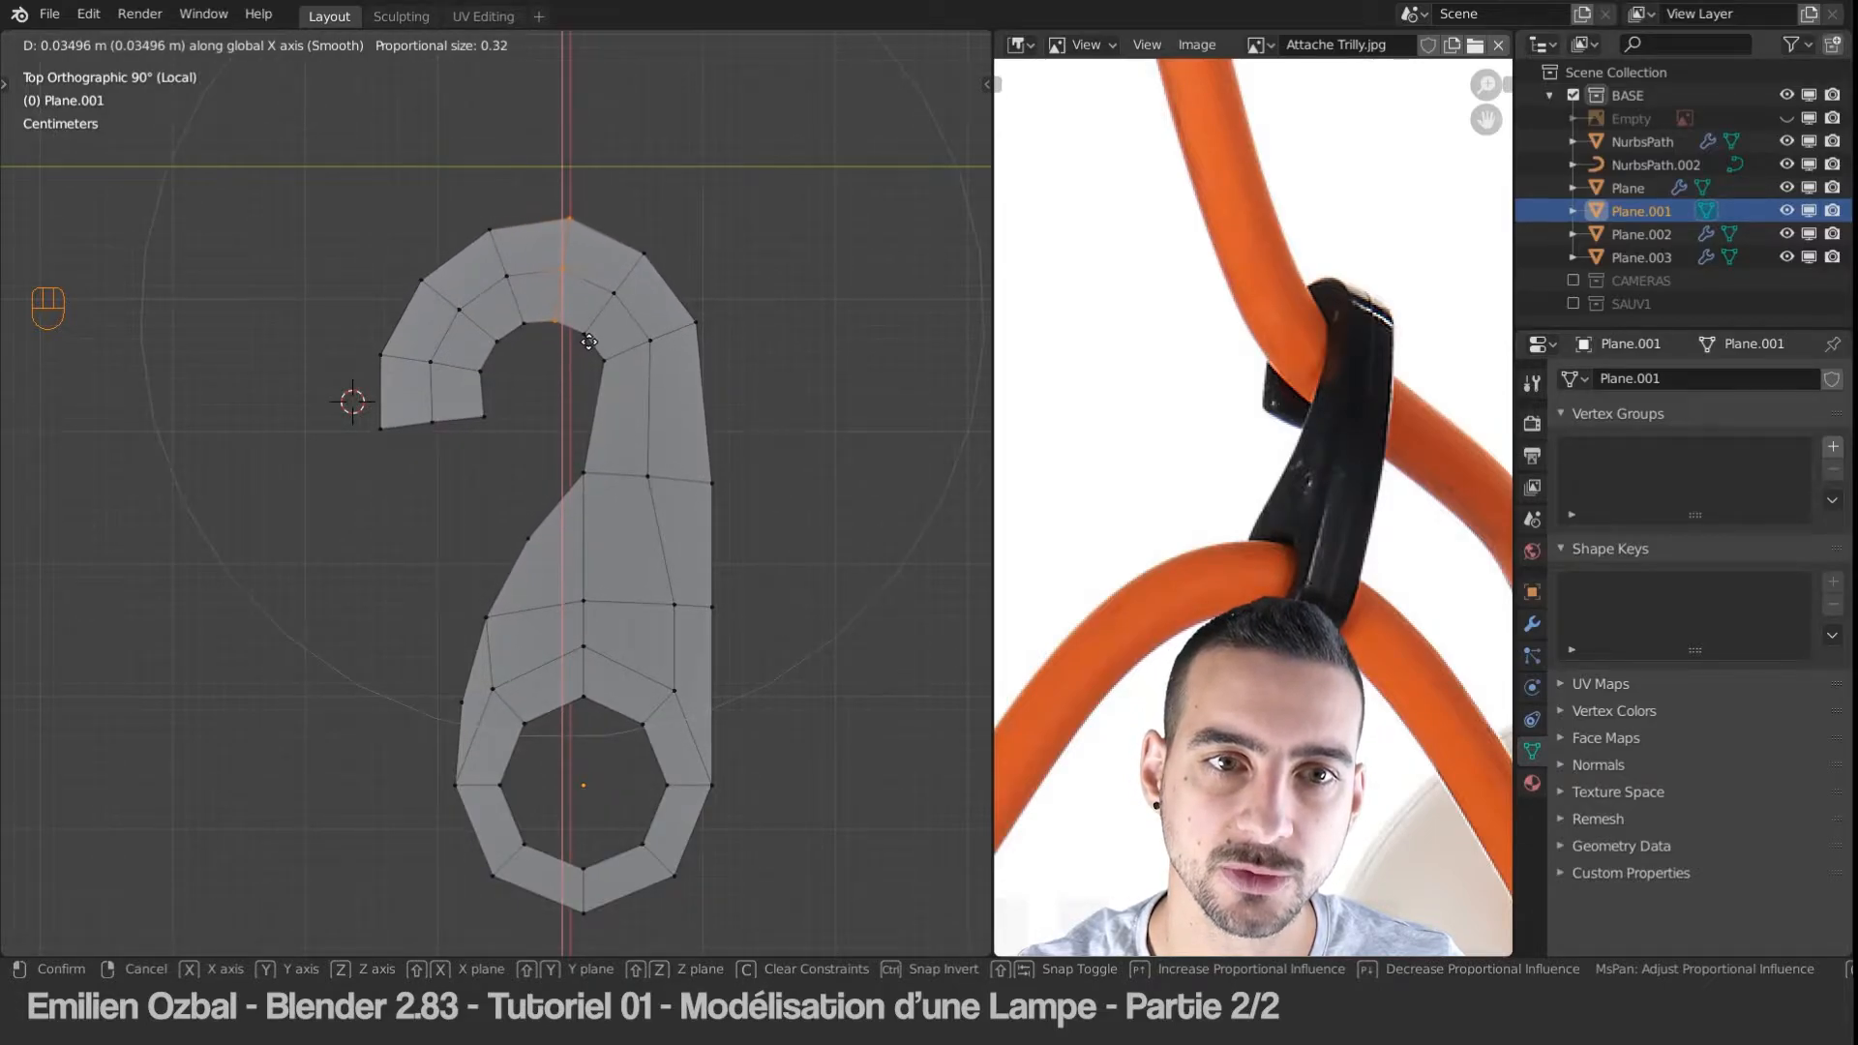
{"action": "left_click", "coordinate": [588, 340]}
Step: Scale the hook arc's vertices down slightly and reposition the arc over the body
{"action": "left_click_drag", "start_coordinate": [332, 166], "coordinate": [876, 494]}
{"action": "key", "text": "g"}
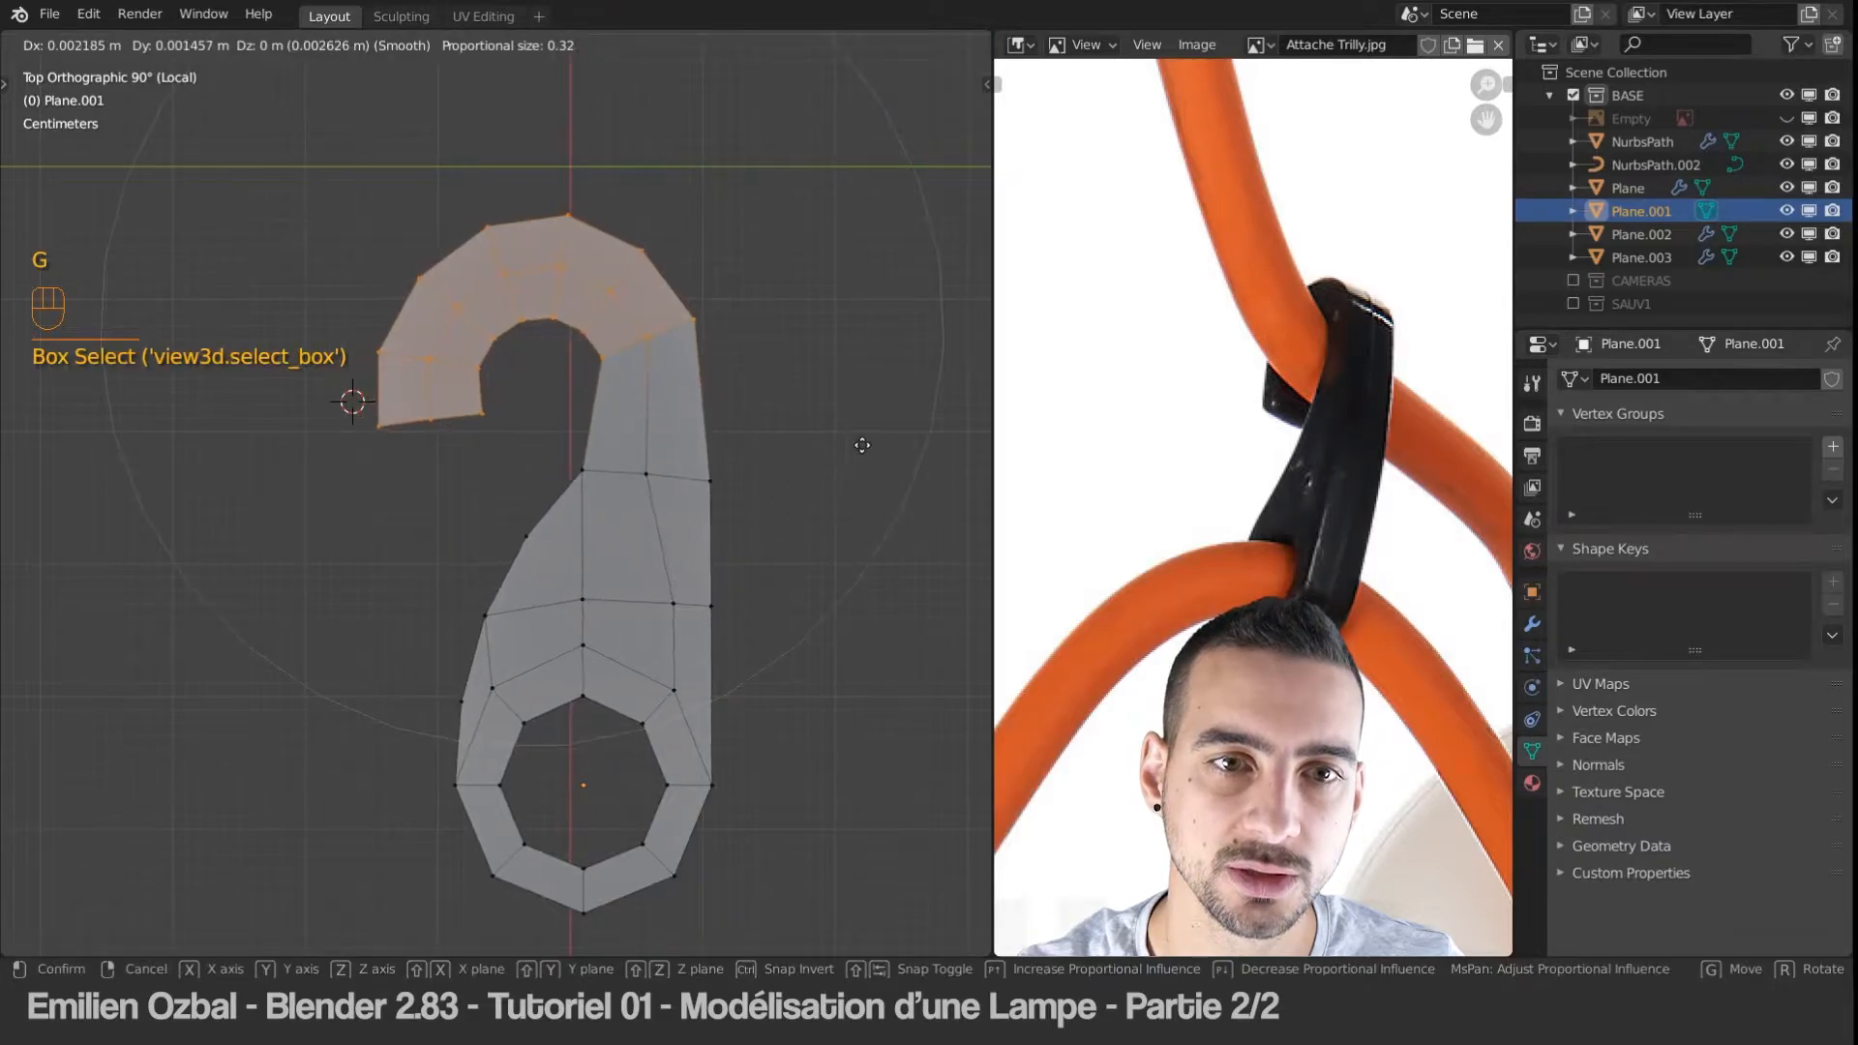
{"action": "key", "text": "s"}
{"action": "left_click", "coordinate": [856, 447]}
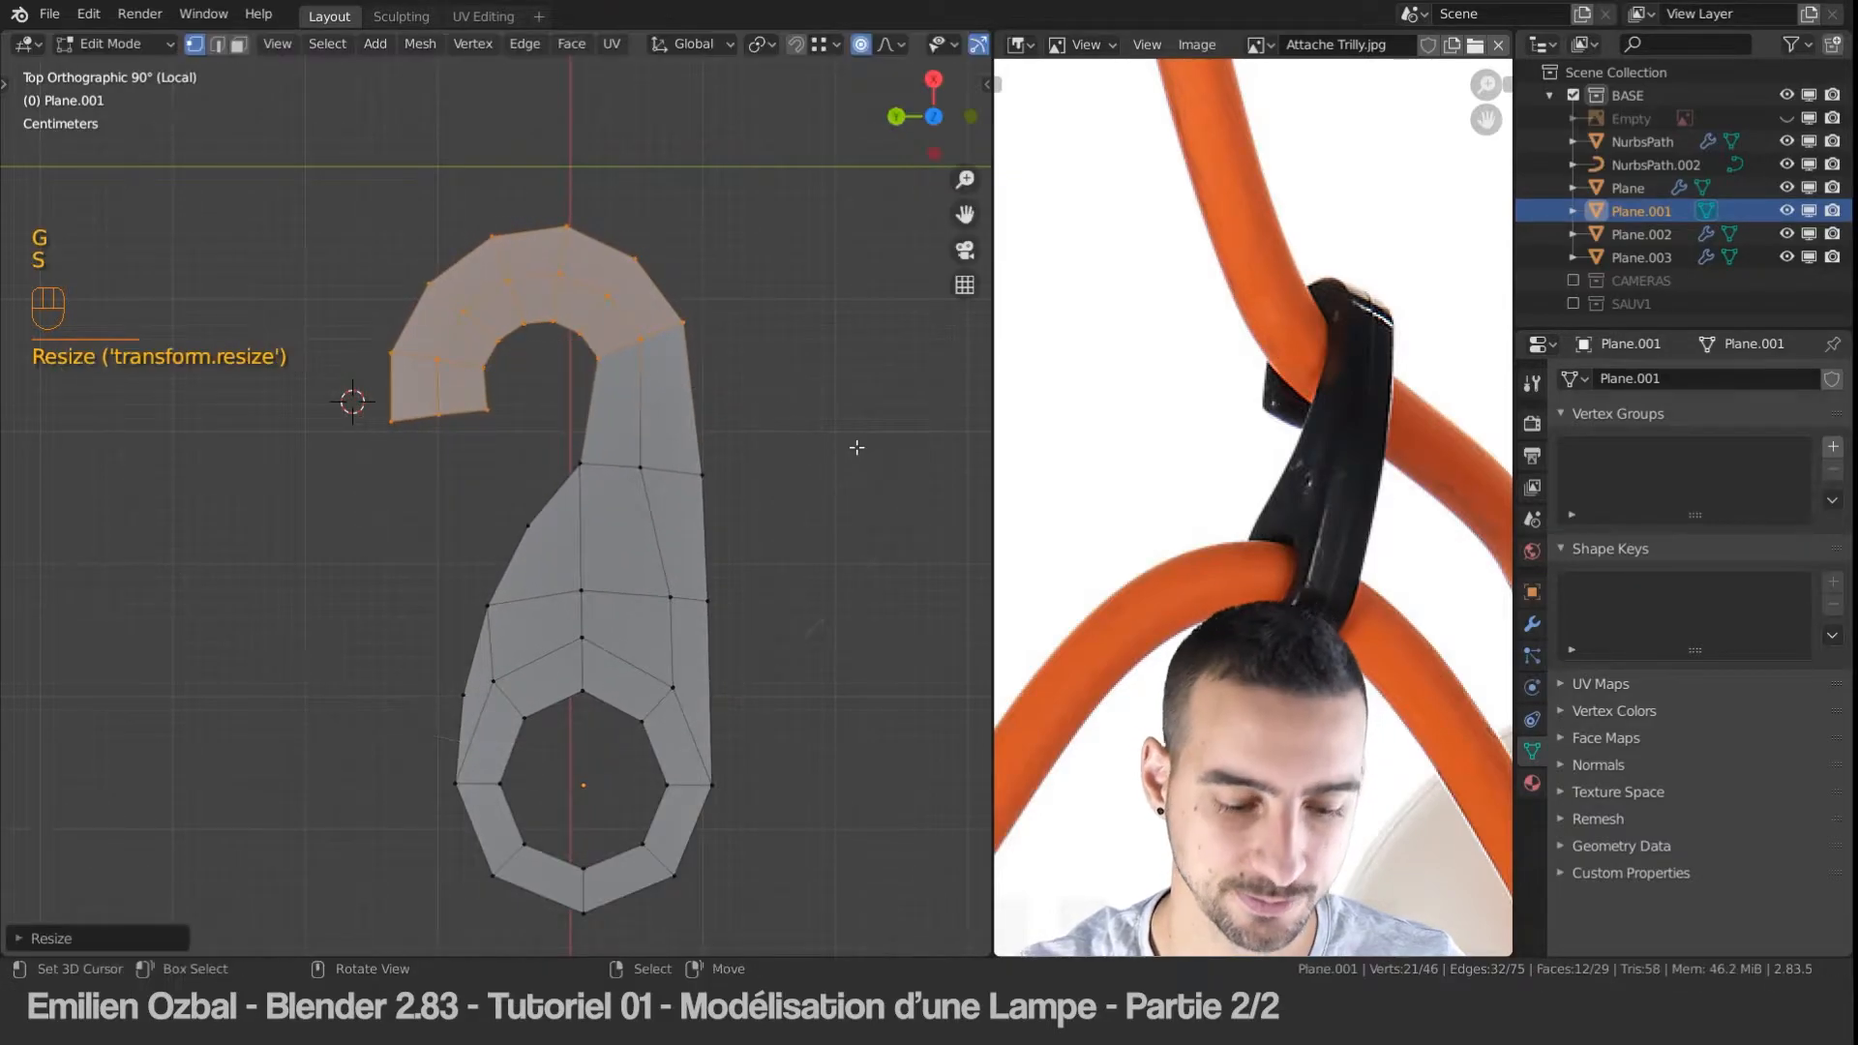
{"action": "key", "text": "g"}
{"action": "left_click", "coordinate": [726, 510]}
Step: Move the vertex midway along the body's curved edge inward with proportional editing to deepen the taper
{"action": "key", "text": "ctrl+Tab"}
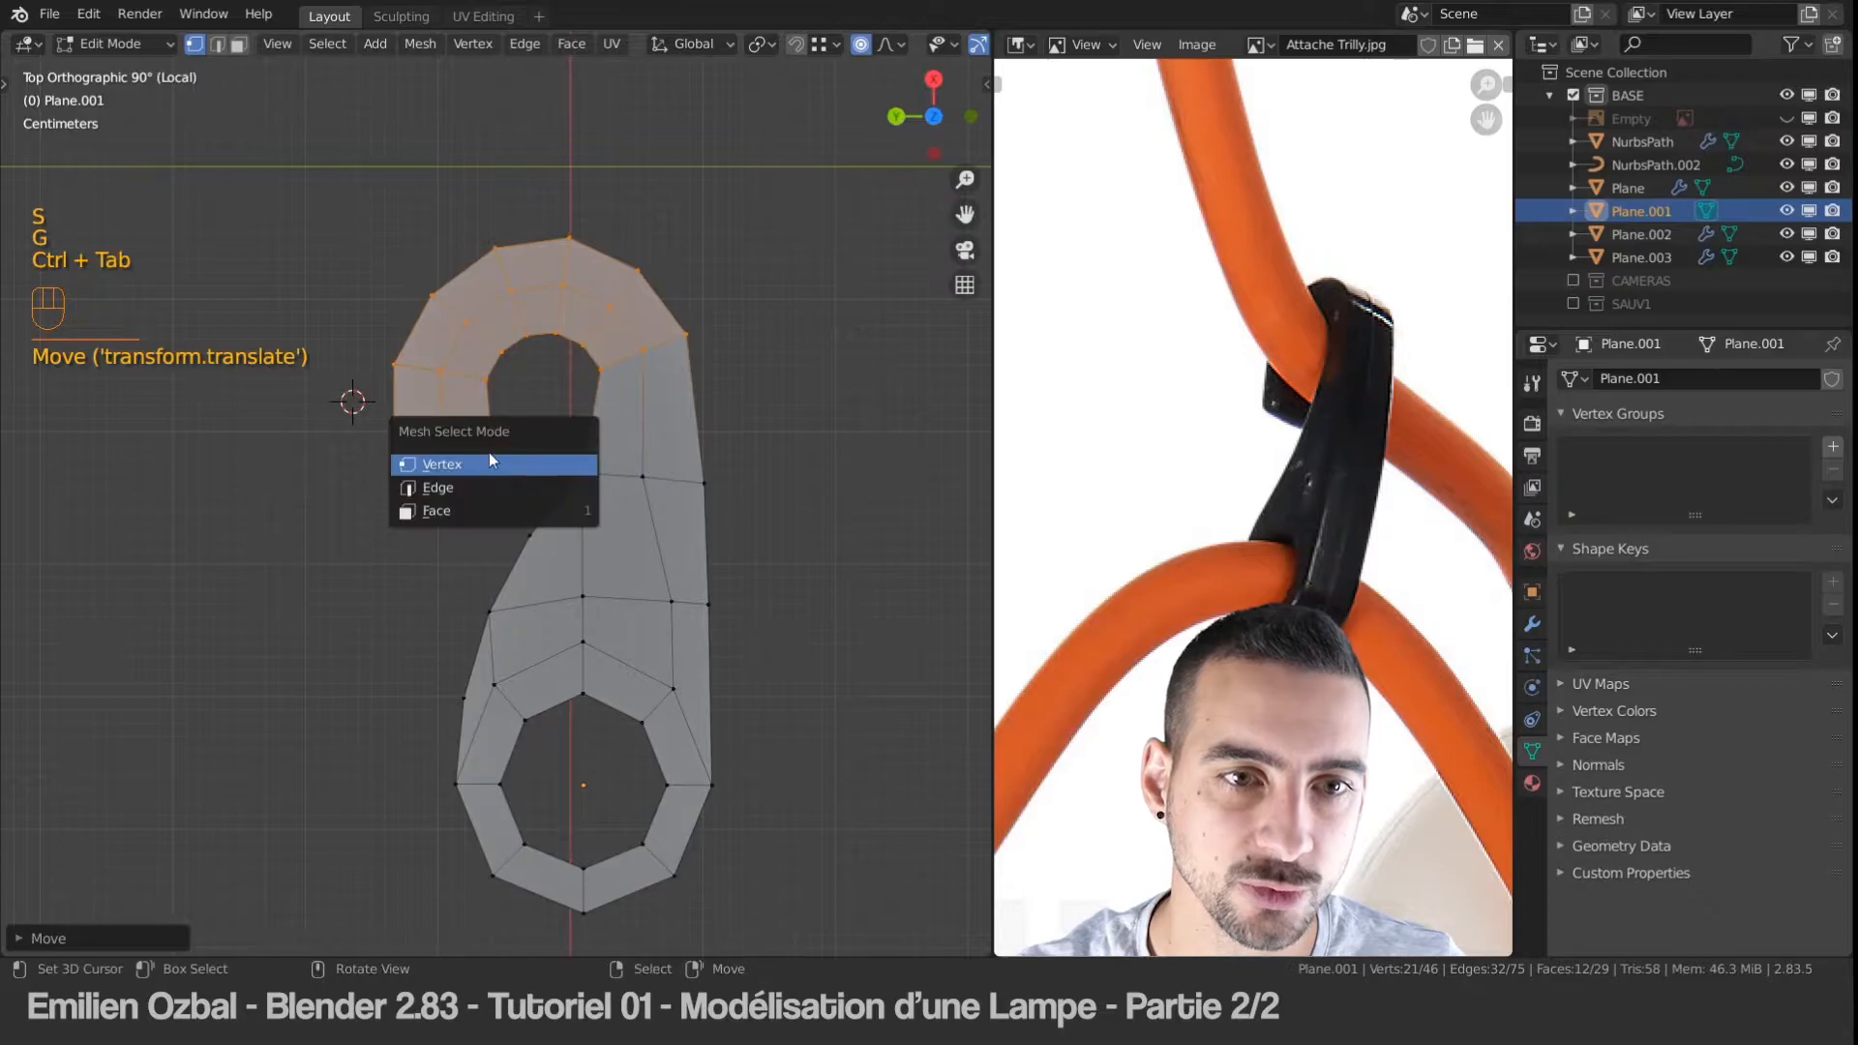
{"action": "left_click", "coordinate": [521, 500]}
{"action": "key", "text": "g"}
{"action": "key", "text": "Escape"}
{"action": "scroll", "coordinate": [535, 513], "scroll_direction": "down", "scroll_amount": 11}
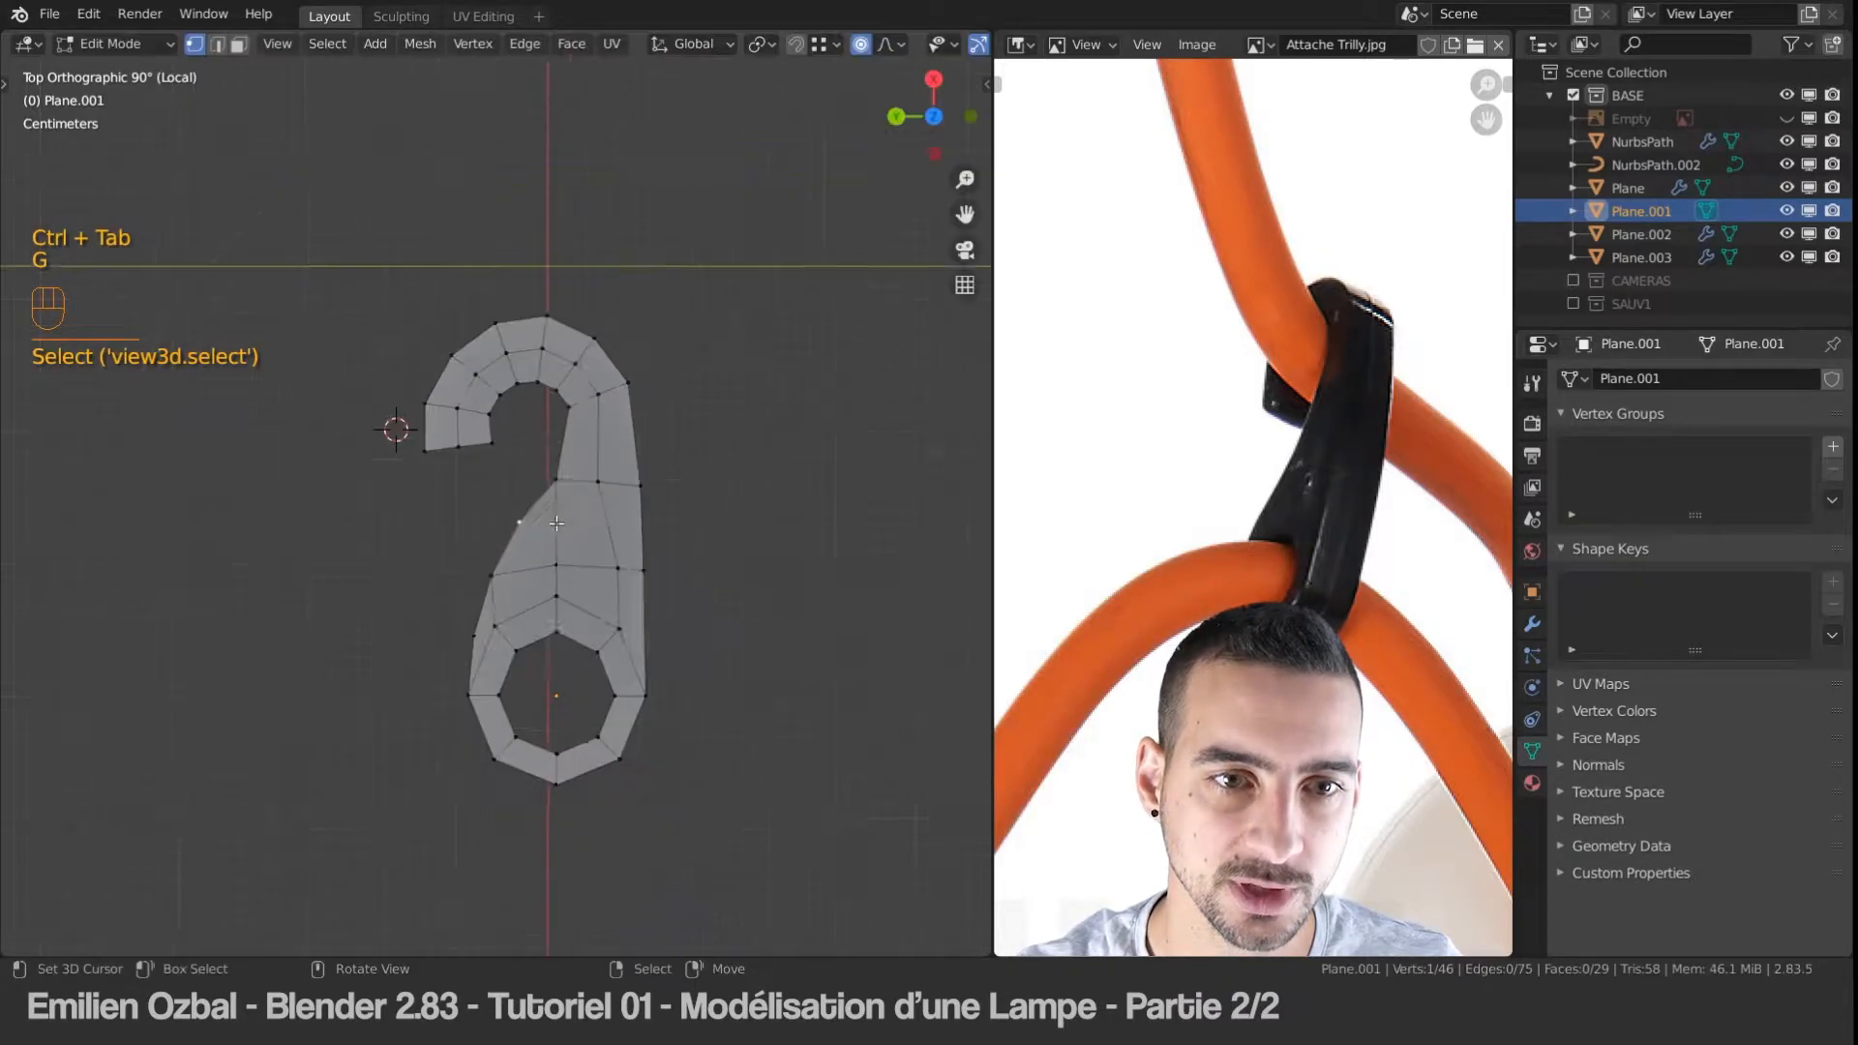
{"action": "scroll", "coordinate": [513, 509], "scroll_direction": "up", "scroll_amount": 7}
{"action": "scroll", "coordinate": [507, 508], "scroll_direction": "up", "scroll_amount": 4}
{"action": "key", "text": "g"}
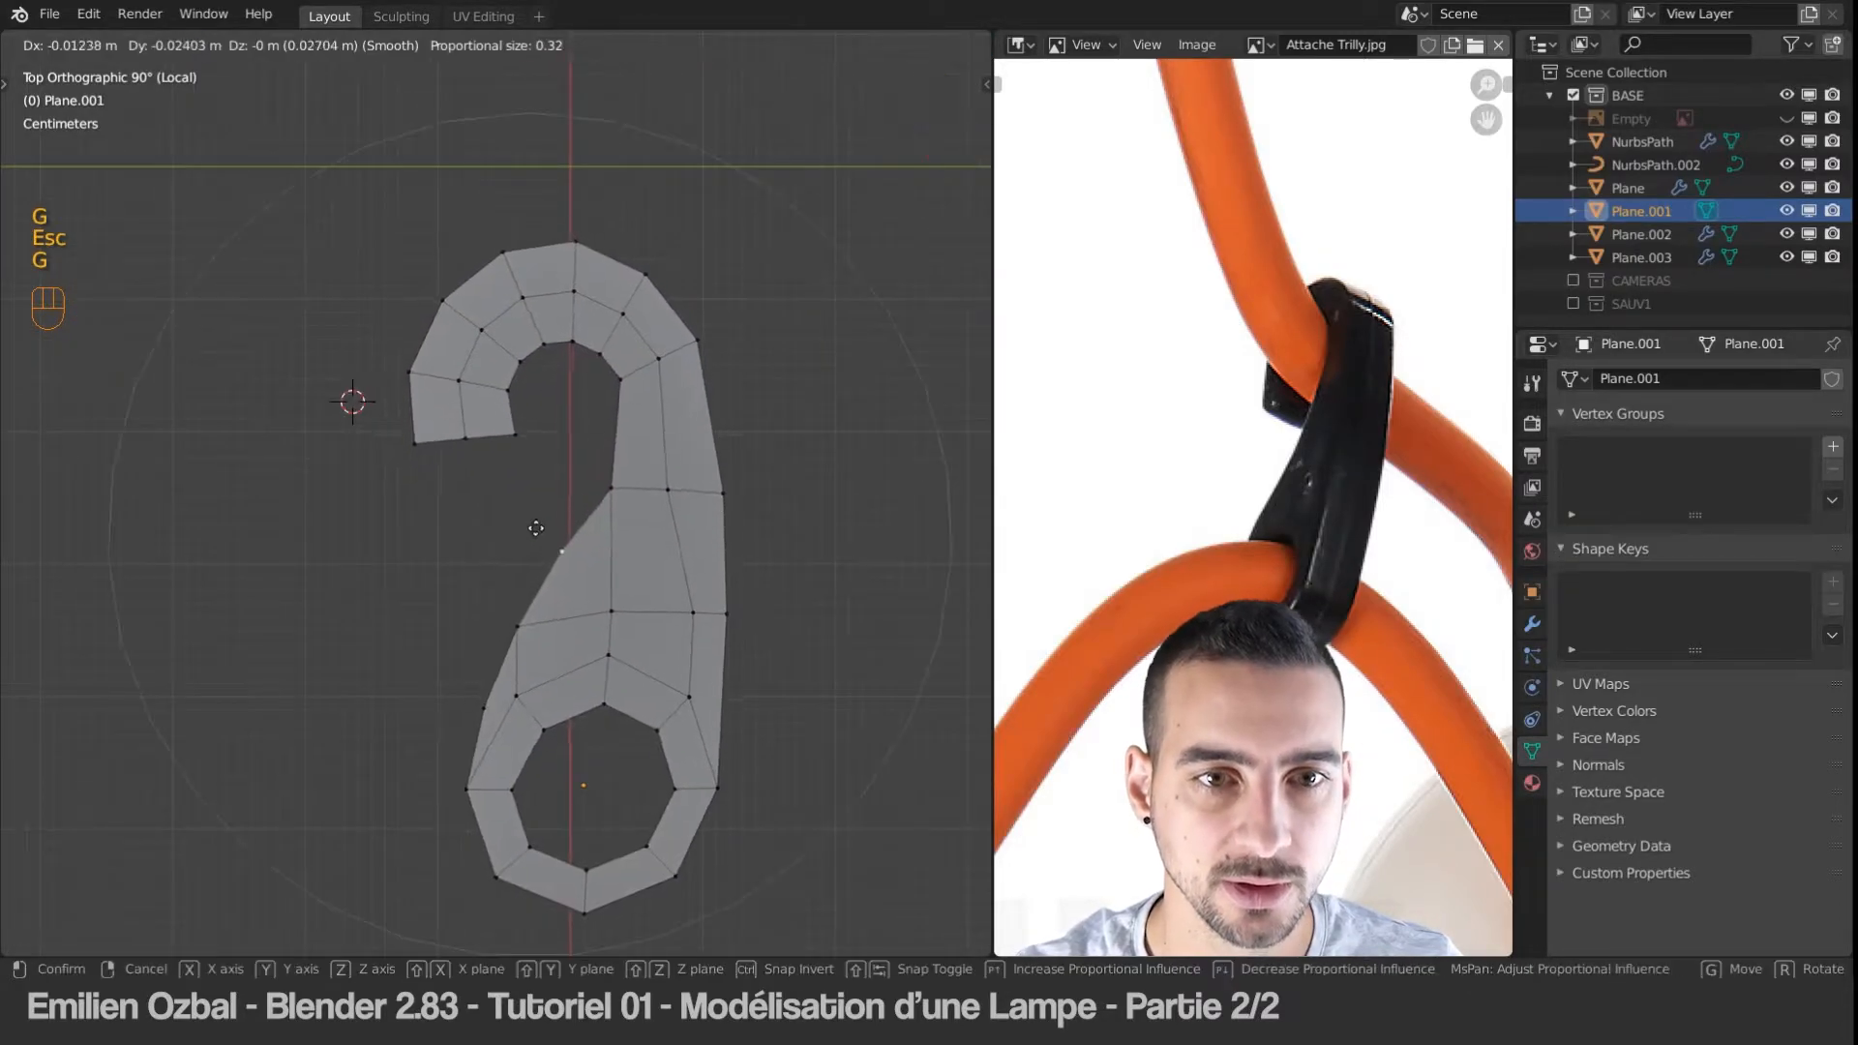
{"action": "left_click", "coordinate": [520, 535]}
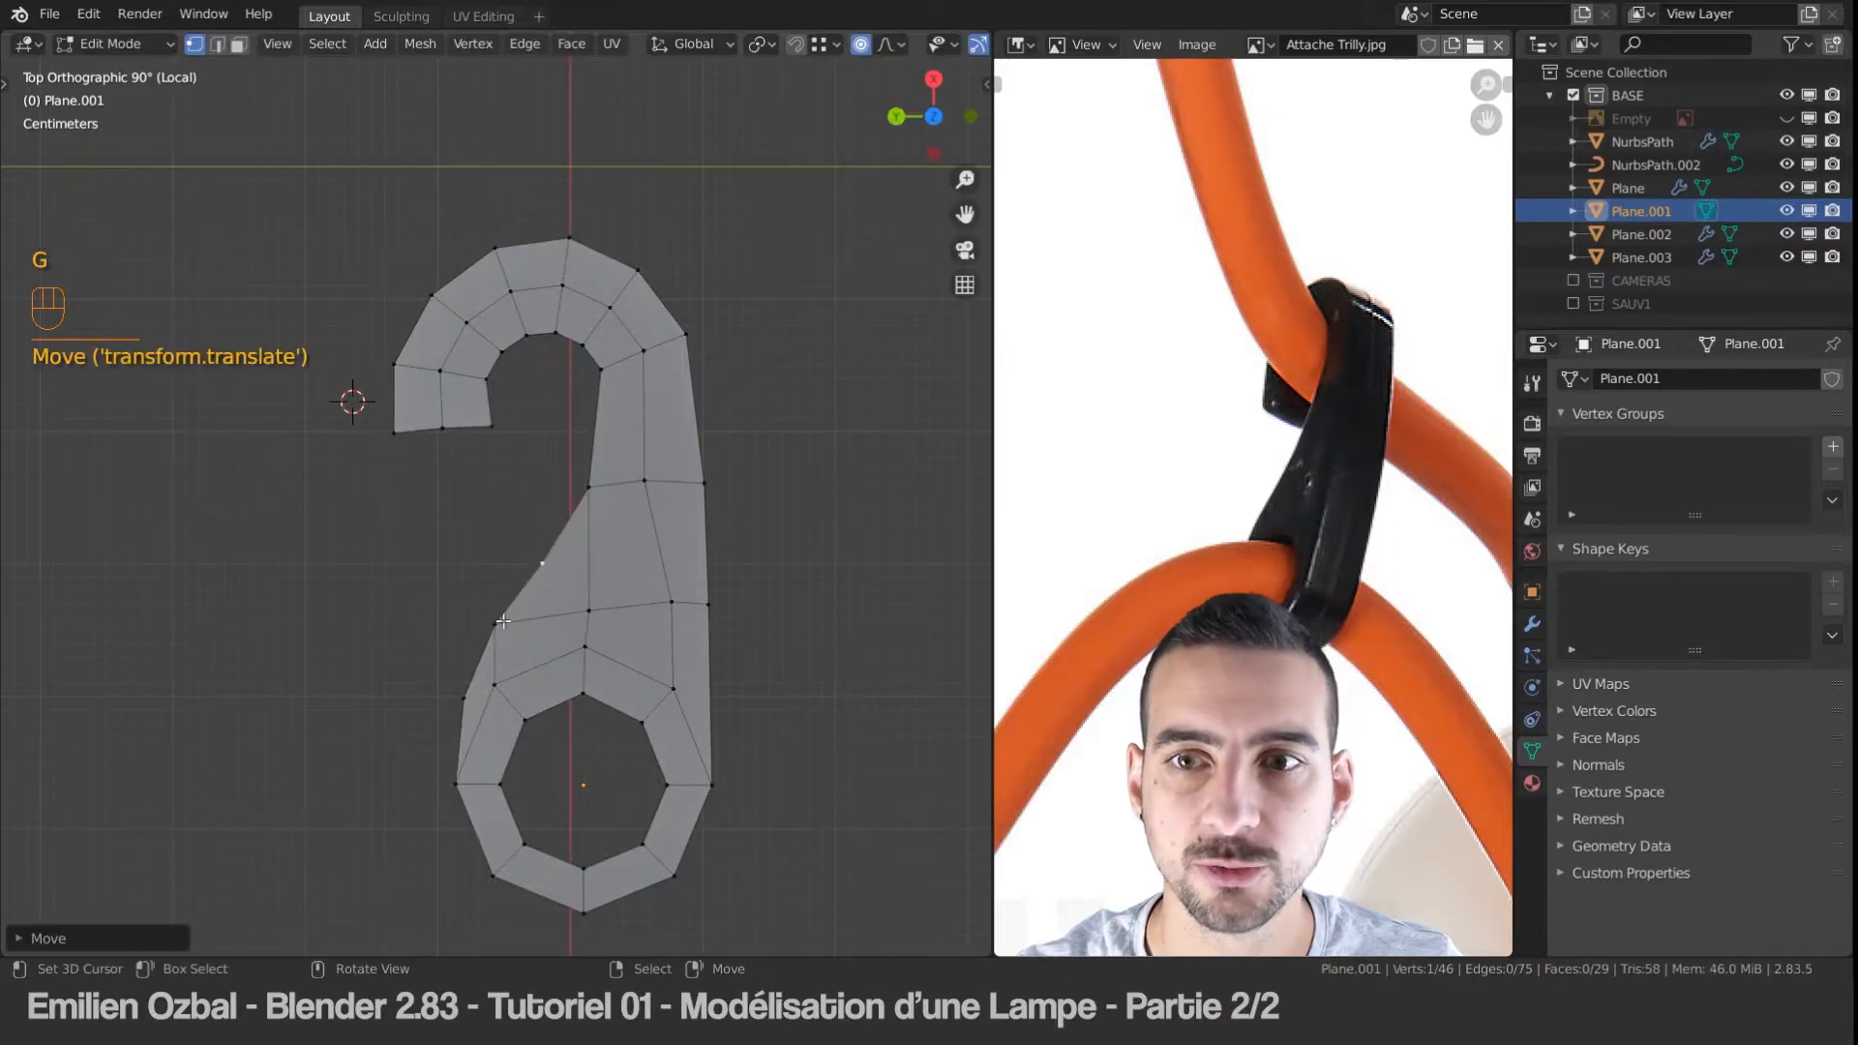
Step: Adjust the three end vertices of the hook tip one by one, using a small proportional influence
{"action": "left_click", "coordinate": [491, 430]}
{"action": "key", "text": "g"}
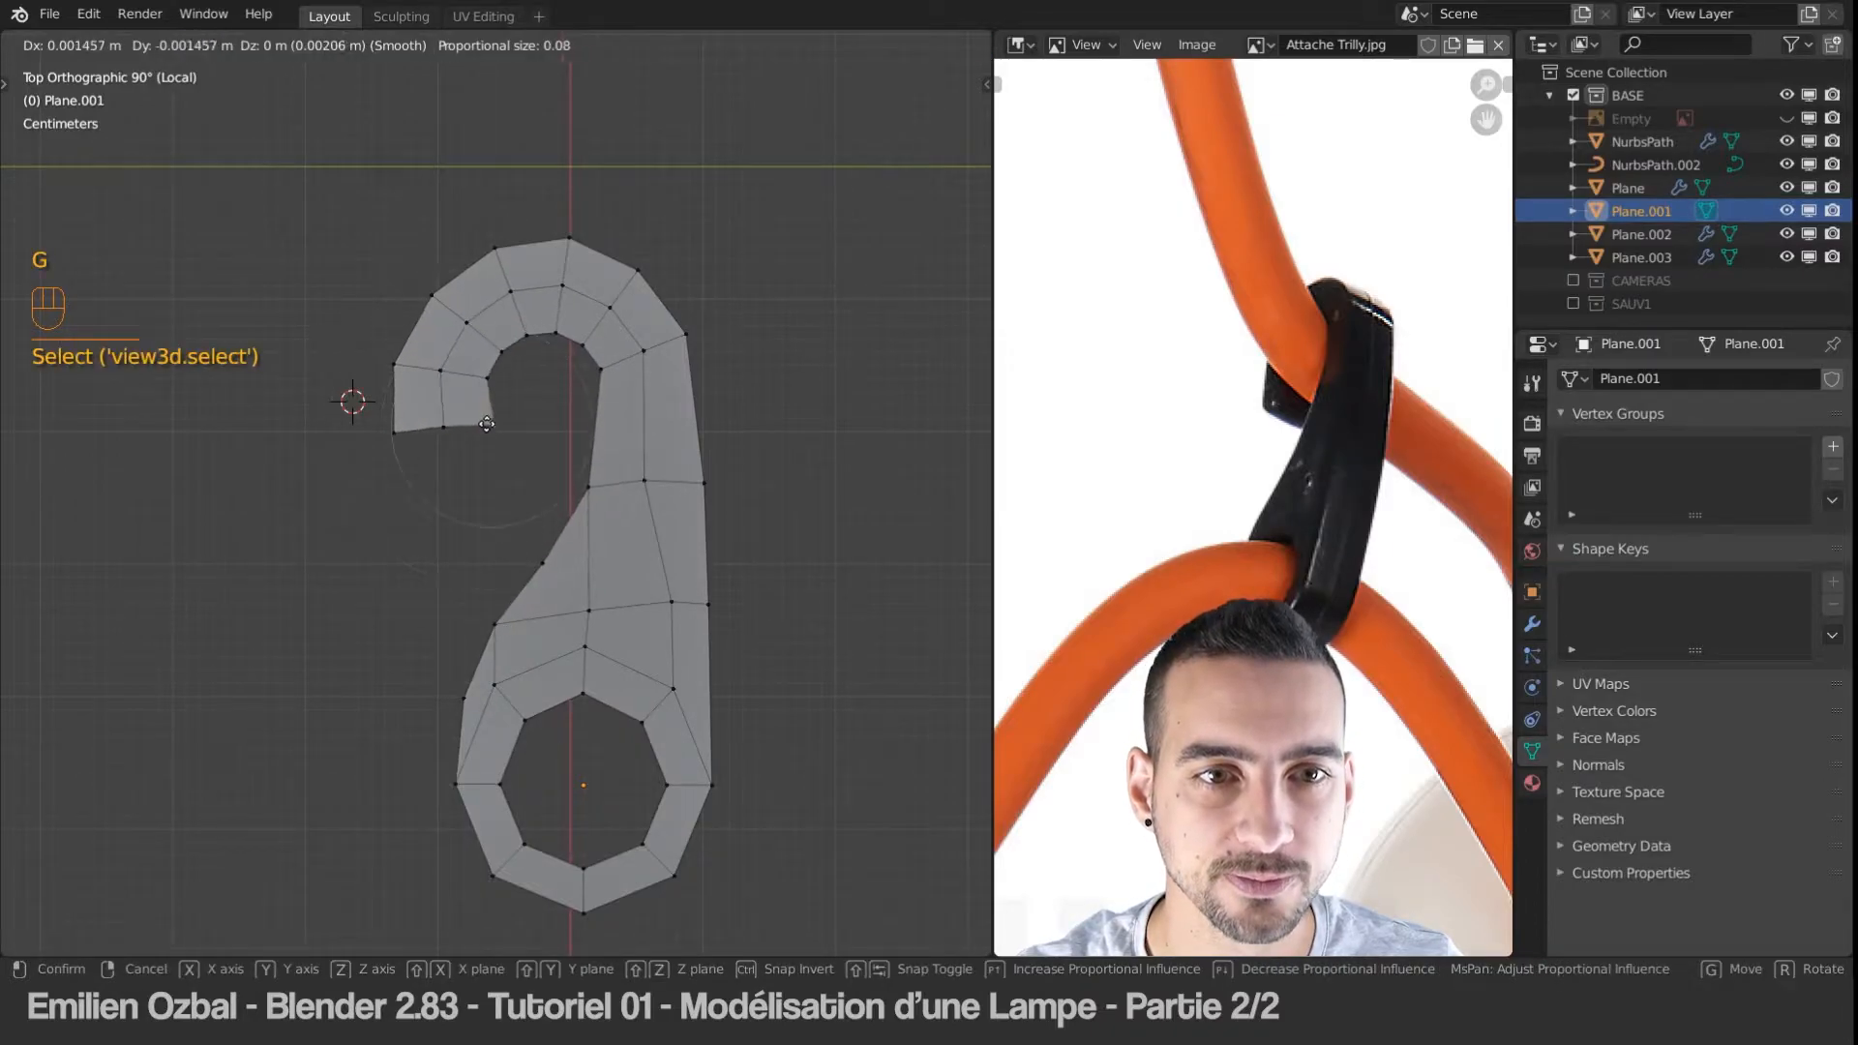
{"action": "left_click", "coordinate": [476, 423]}
{"action": "left_click", "coordinate": [438, 427]}
{"action": "key", "text": "g"}
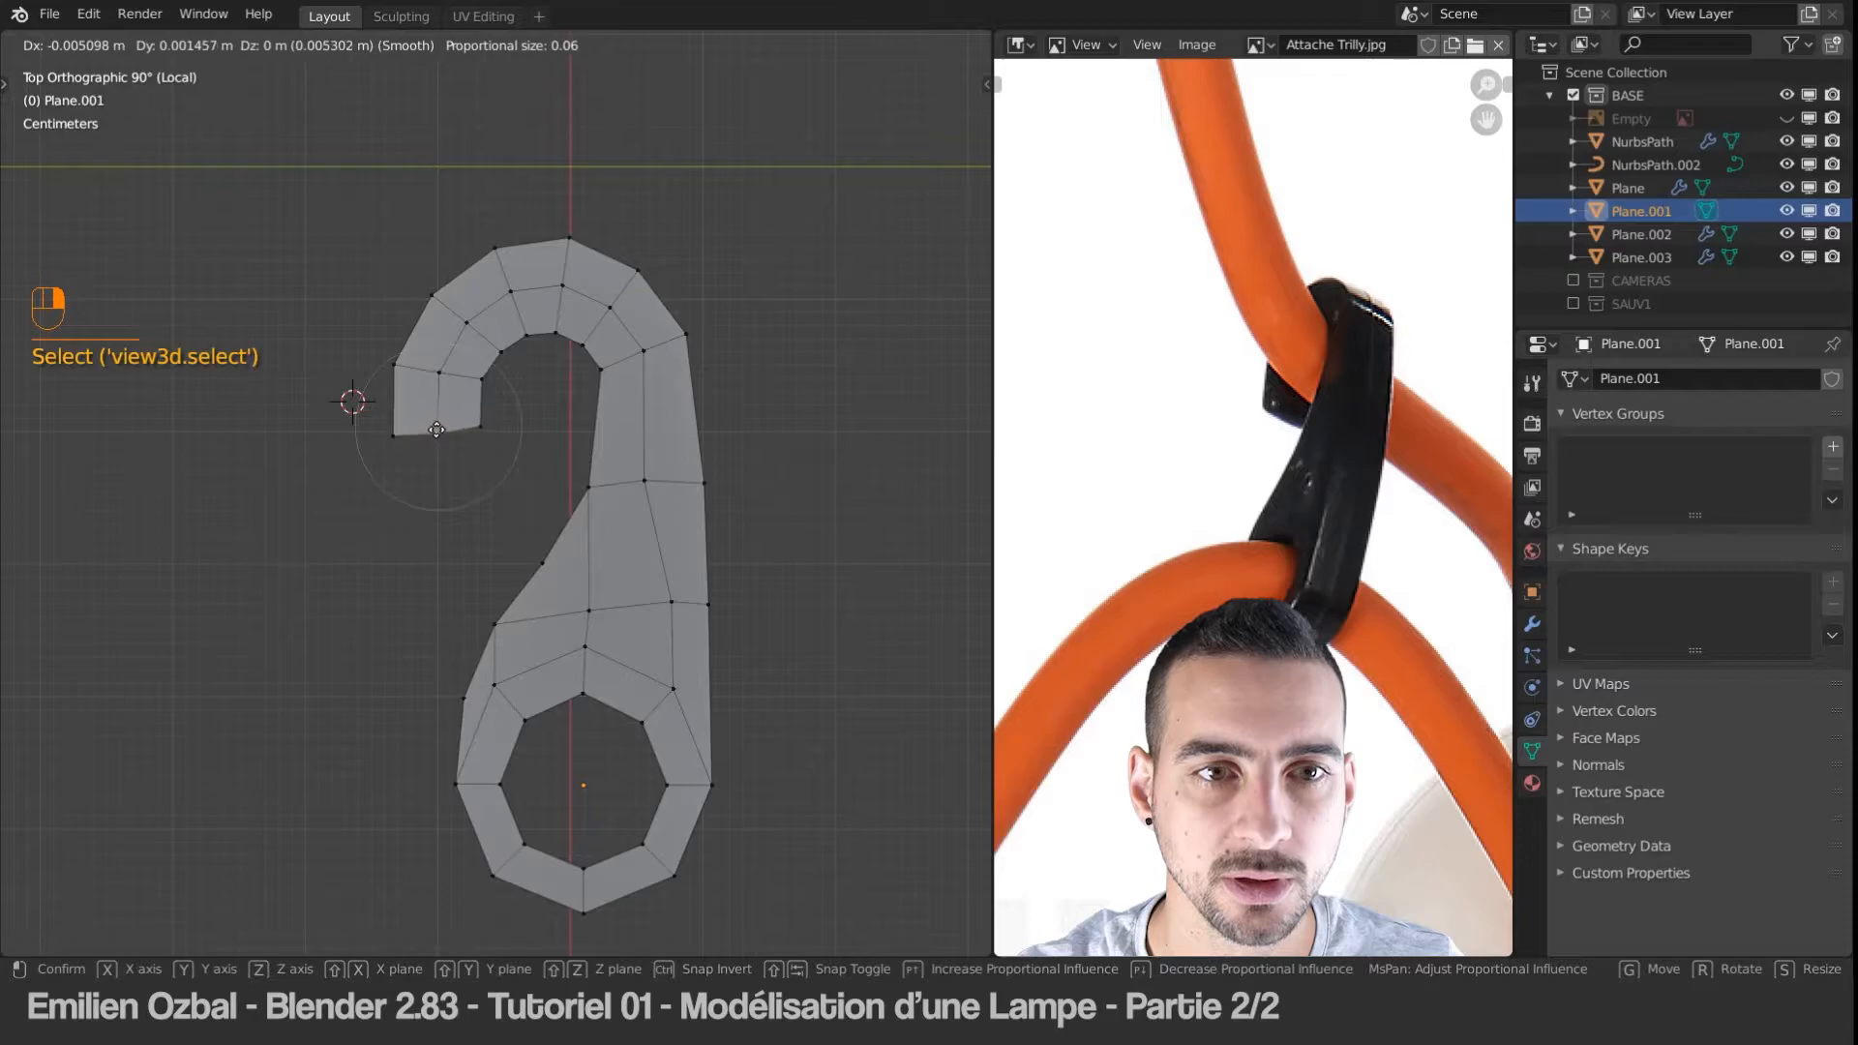
{"action": "left_click", "coordinate": [436, 424]}
{"action": "left_click", "coordinate": [393, 432]}
{"action": "key", "text": "g"}
{"action": "left_click", "coordinate": [400, 438]}
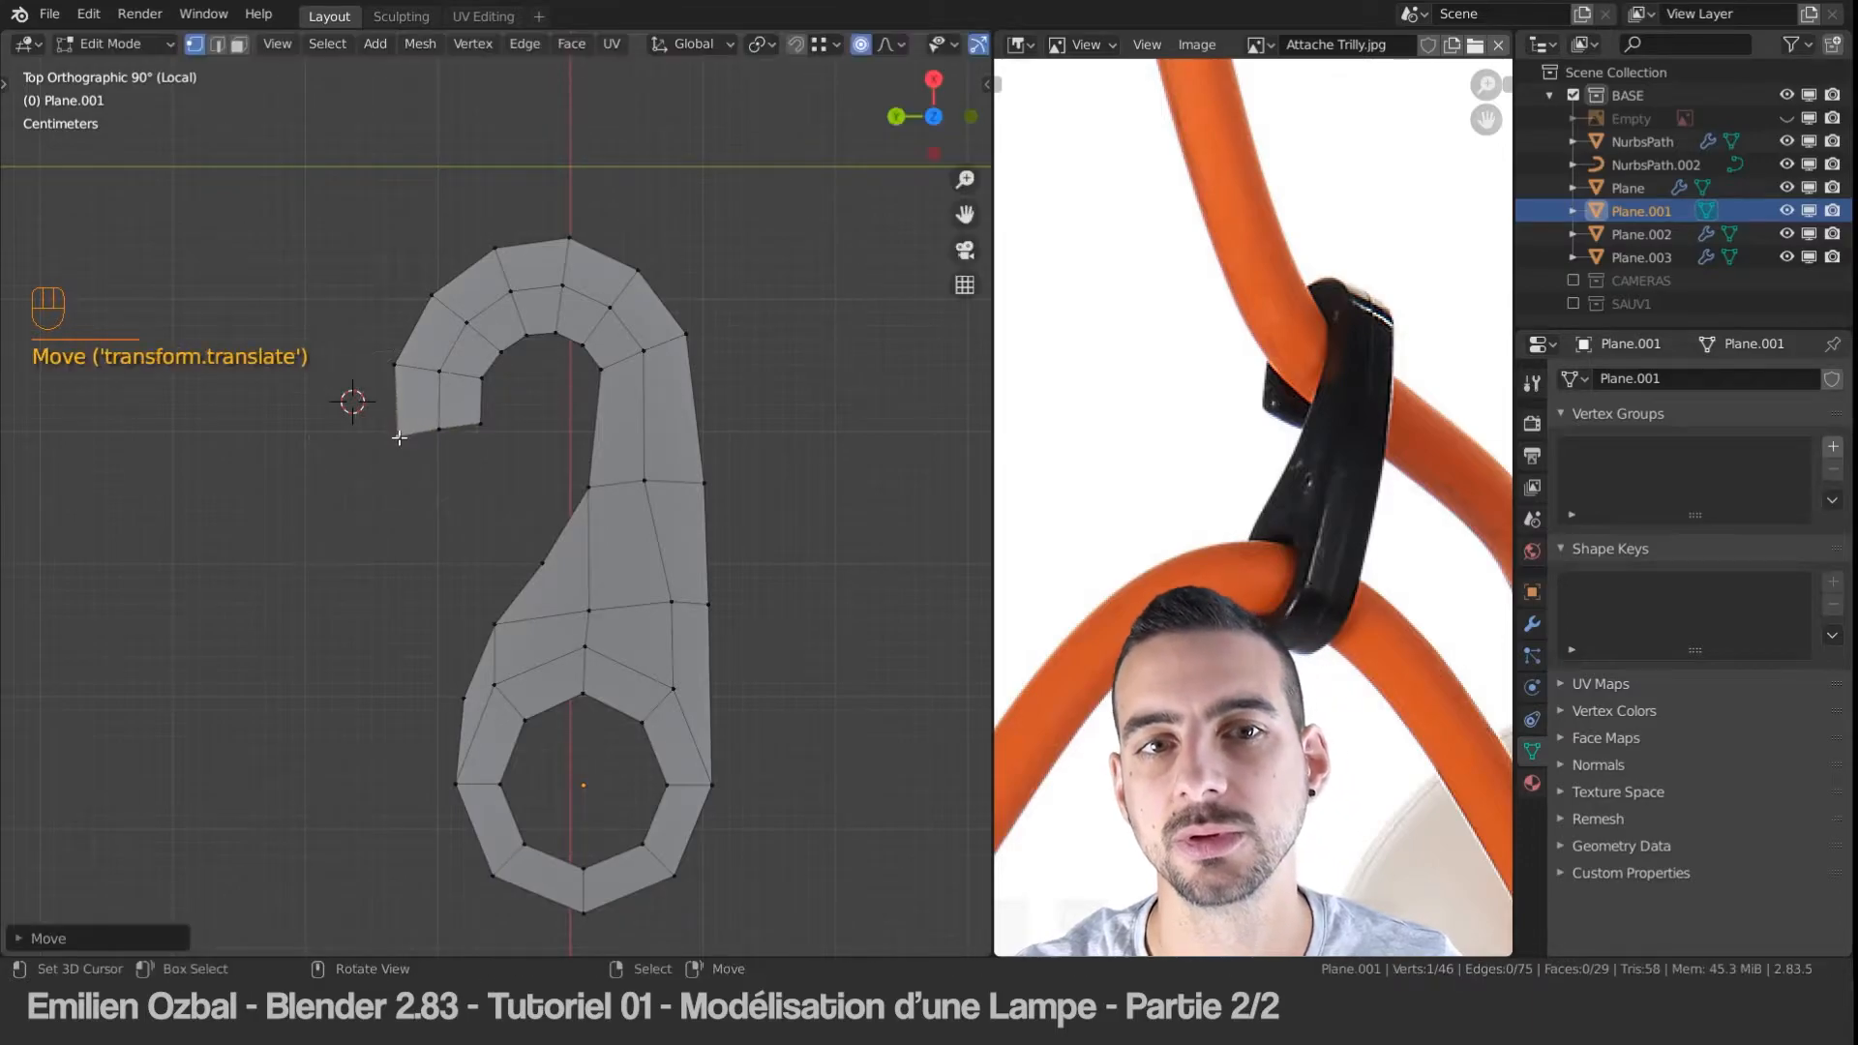
Step: Return to Object Mode and apply a level 2 subdivision surface to the clip
{"action": "key", "text": "Tab"}
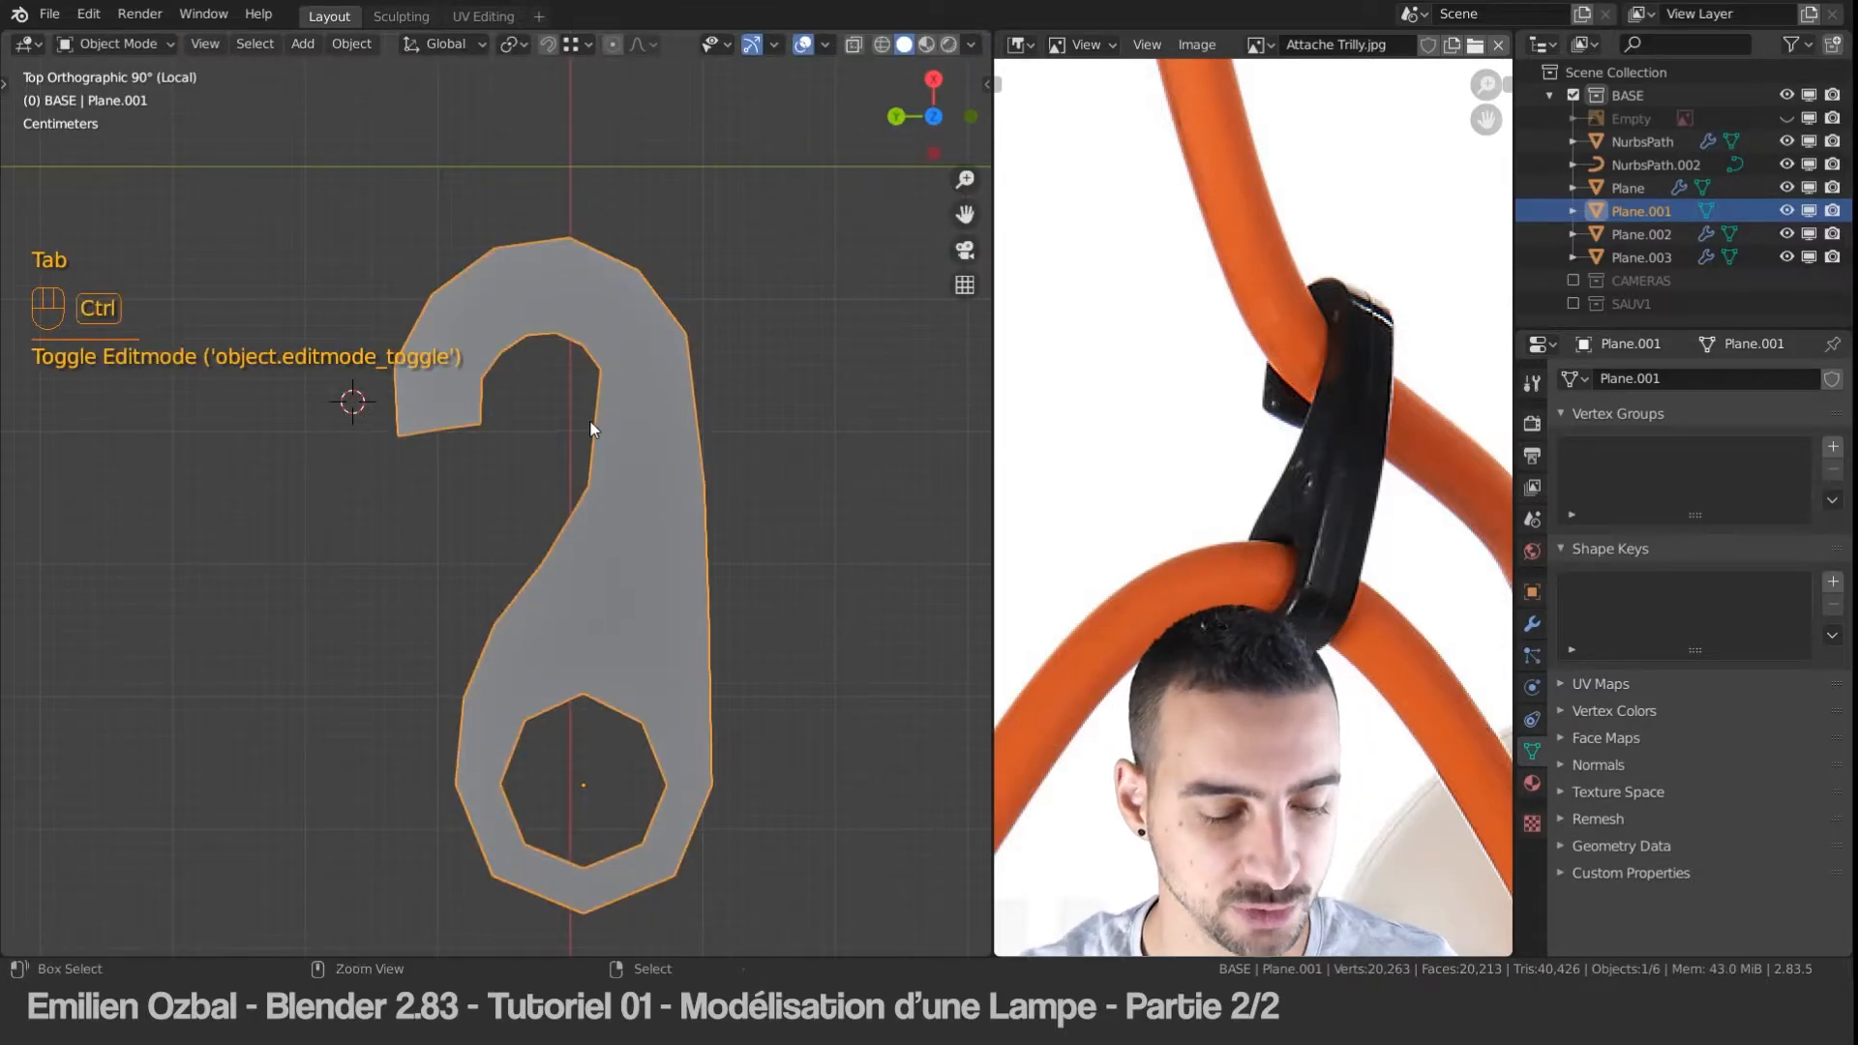
{"action": "key", "text": "ctrl+1"}
{"action": "key", "text": "ctrl+2"}
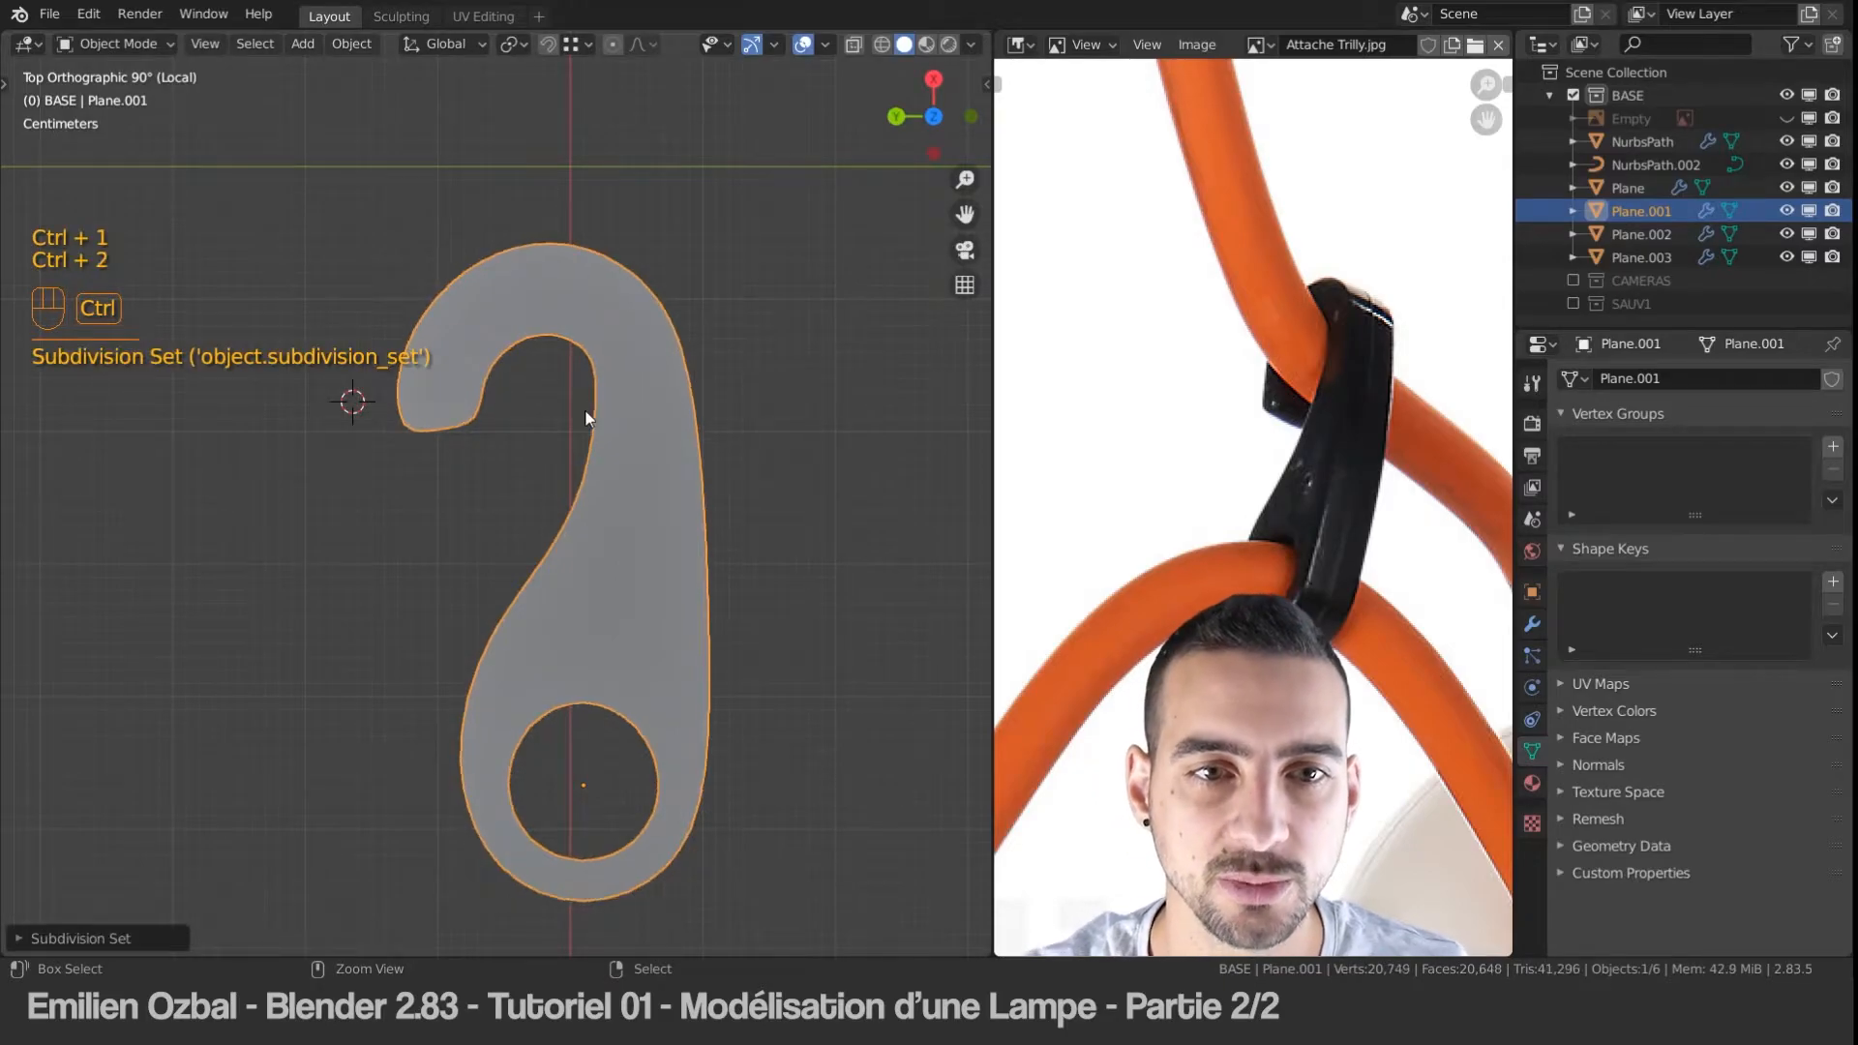
Step: In Edit Mode, move the outer corner vertex of the hook tip slightly inward with proportional editing
{"action": "middle_click_drag", "start_coordinate": [553, 423], "coordinate": [563, 401], "text": "shift"}
{"action": "key", "text": "Tab"}
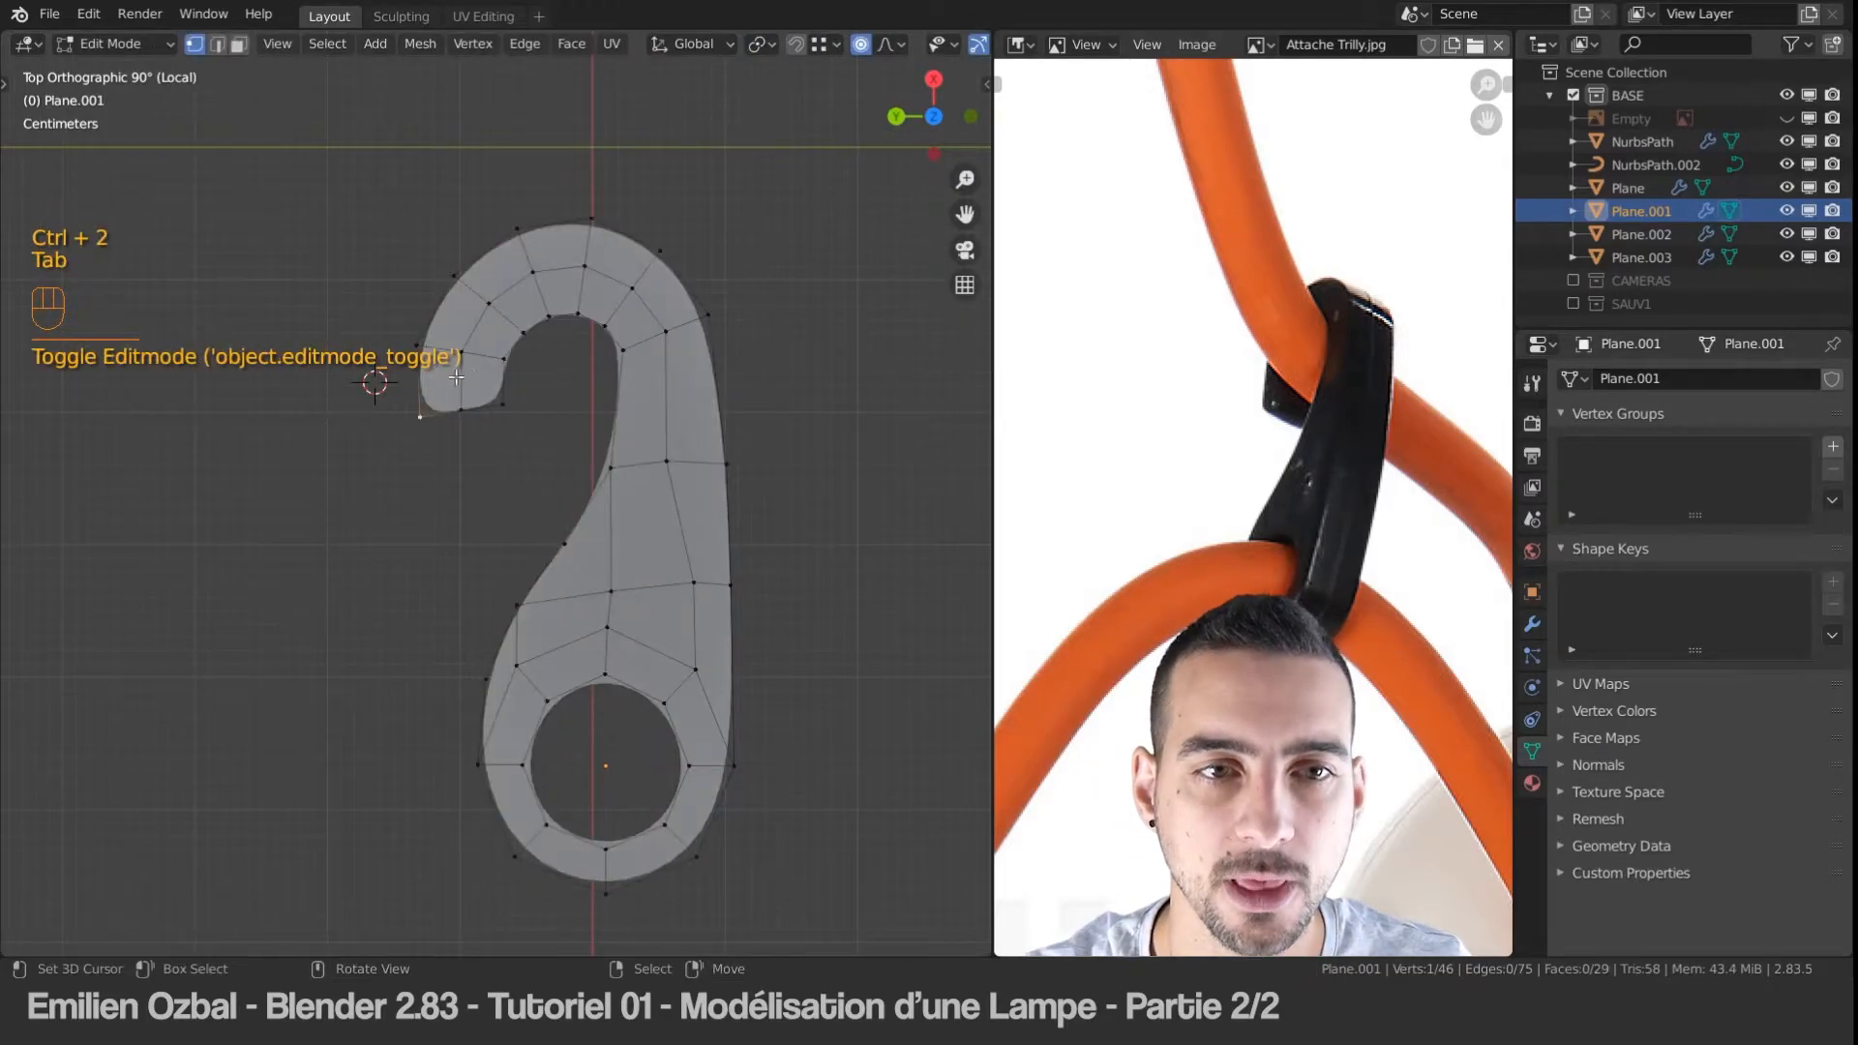
{"action": "middle_click_drag", "start_coordinate": [529, 311], "coordinate": [524, 380], "text": "shift"}
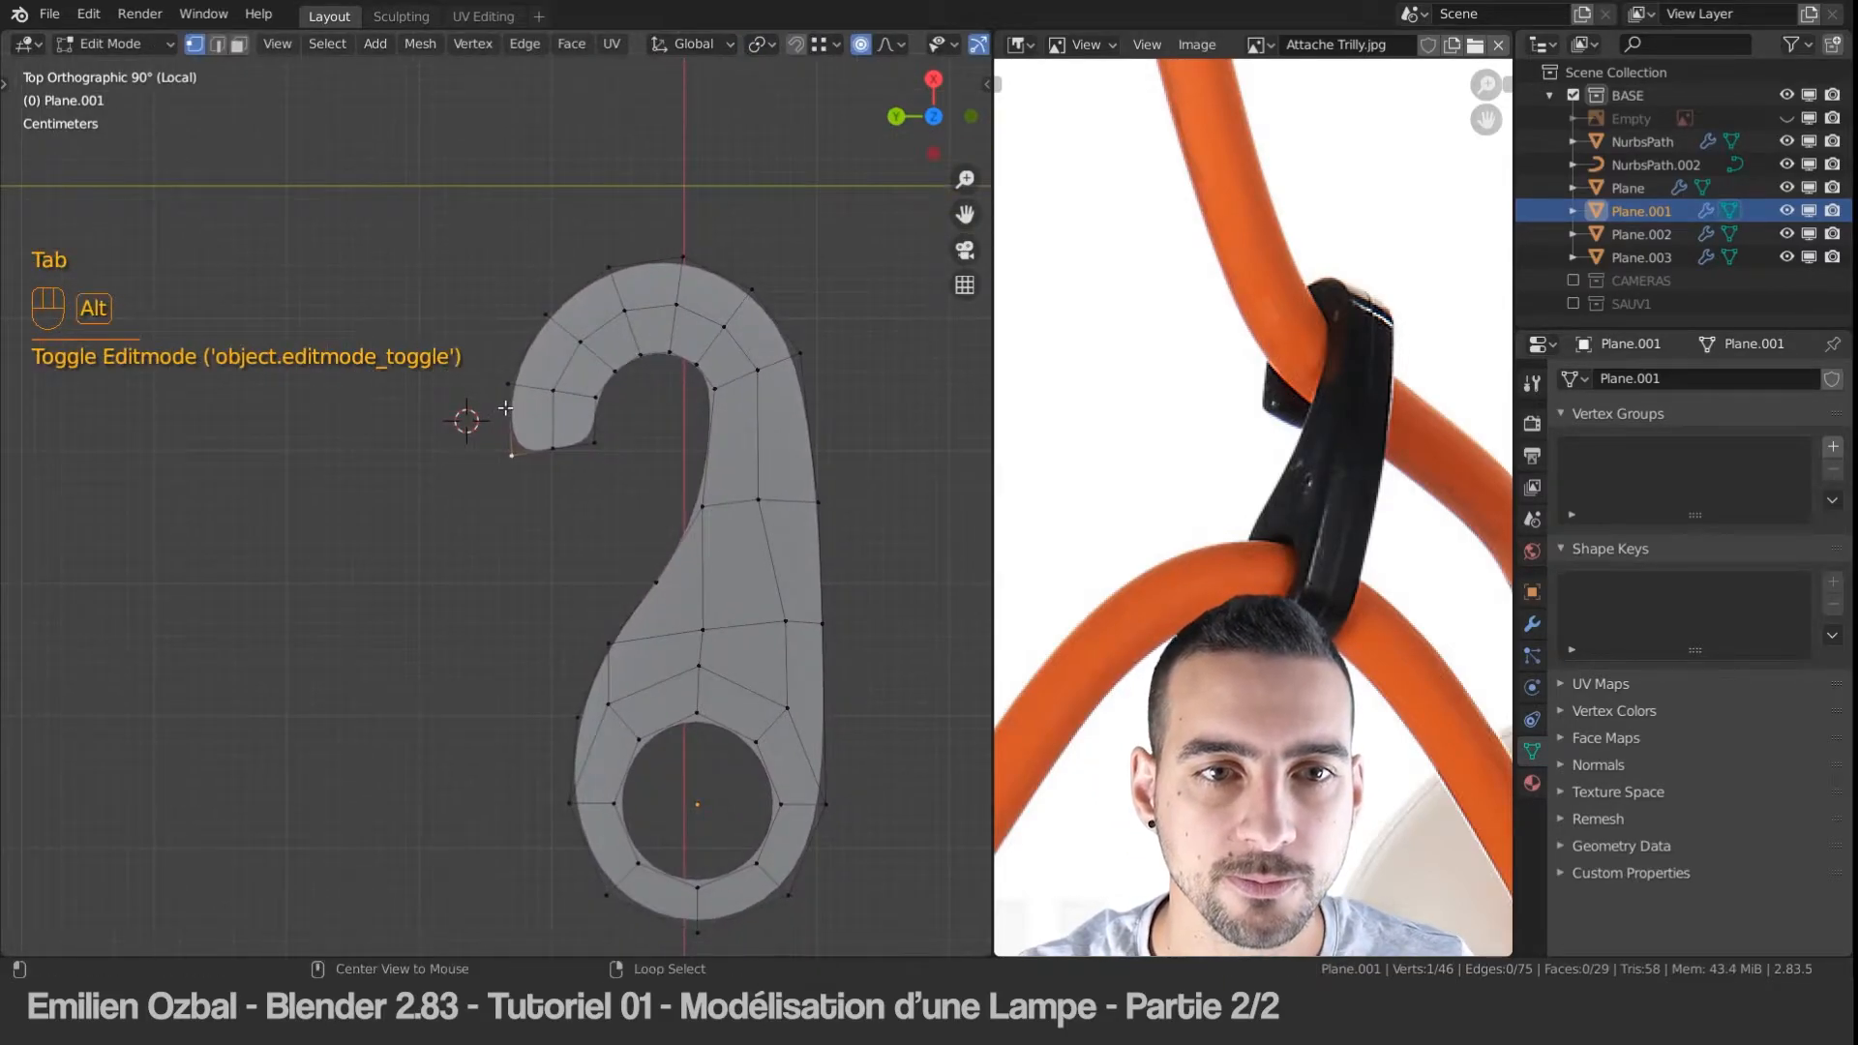
{"action": "key", "text": "g"}
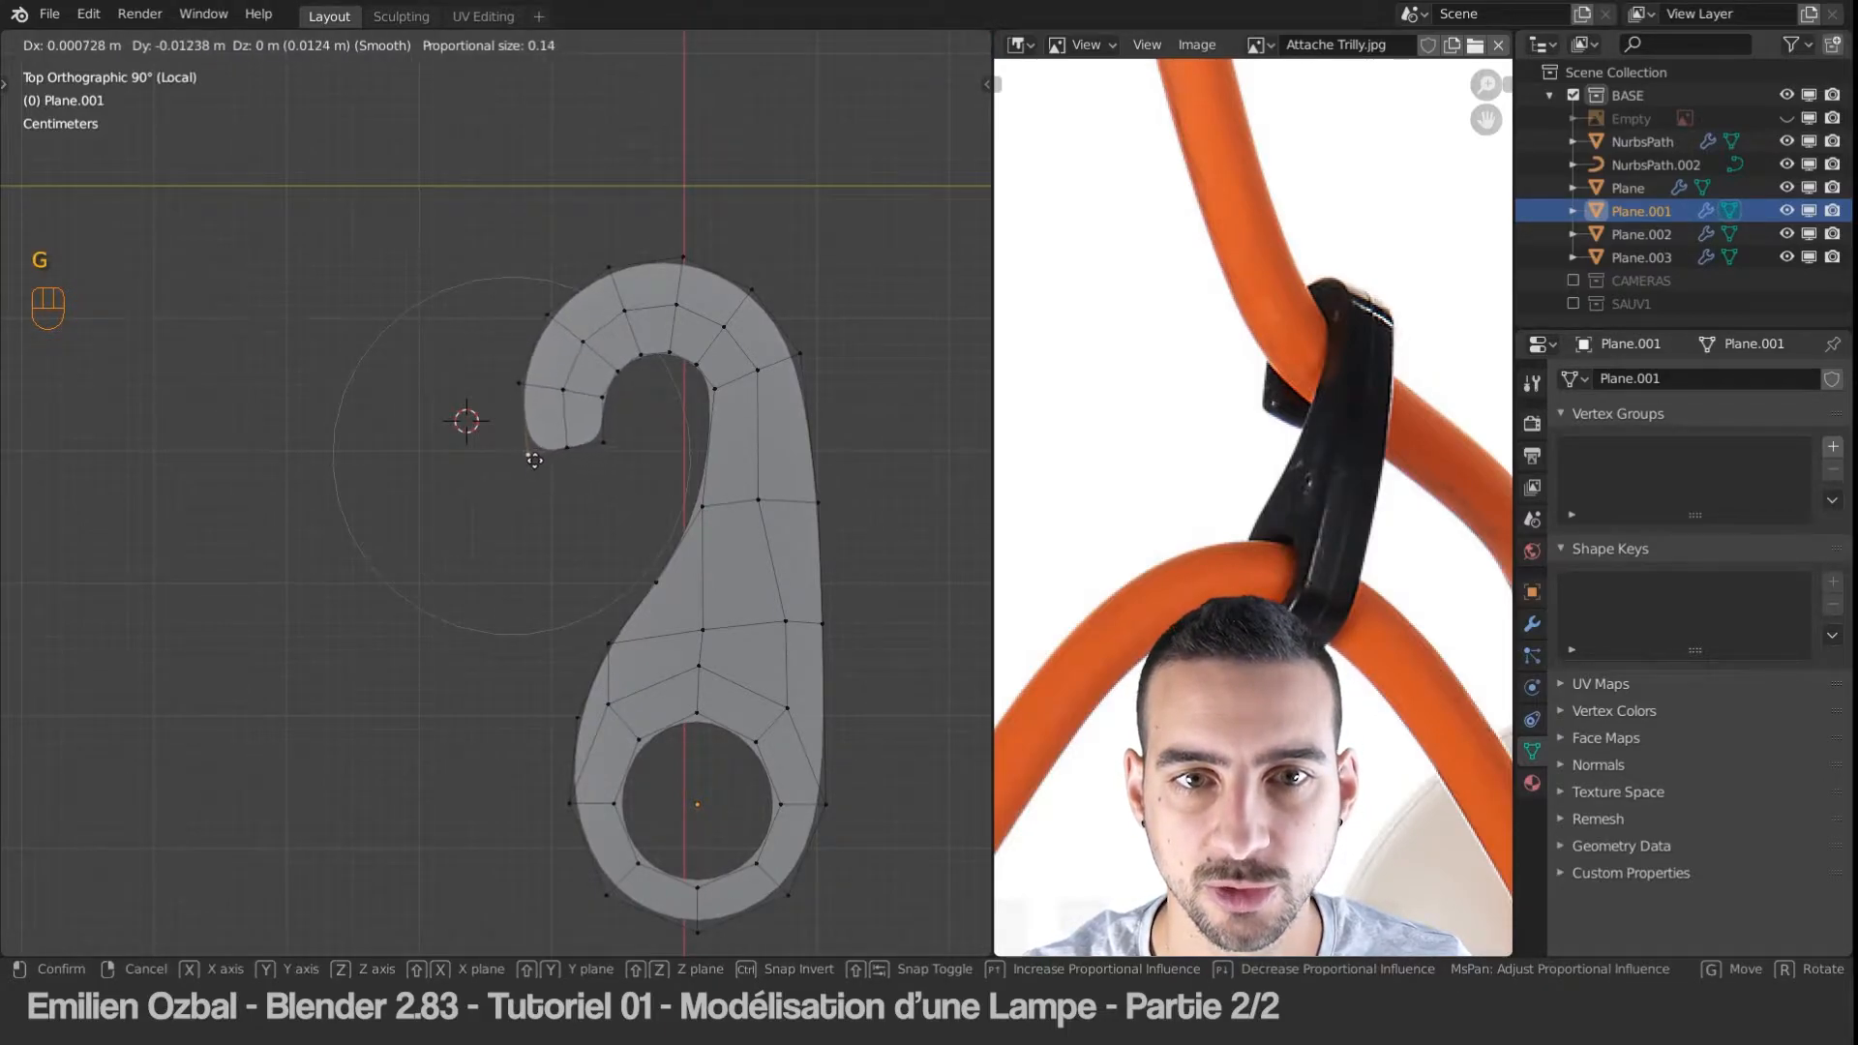
{"action": "left_click", "coordinate": [519, 455]}
Step: Move the vertex on the hook's inner curve beside the body towards the body to widen the opening
{"action": "left_click", "coordinate": [701, 386]}
{"action": "key", "text": "g"}
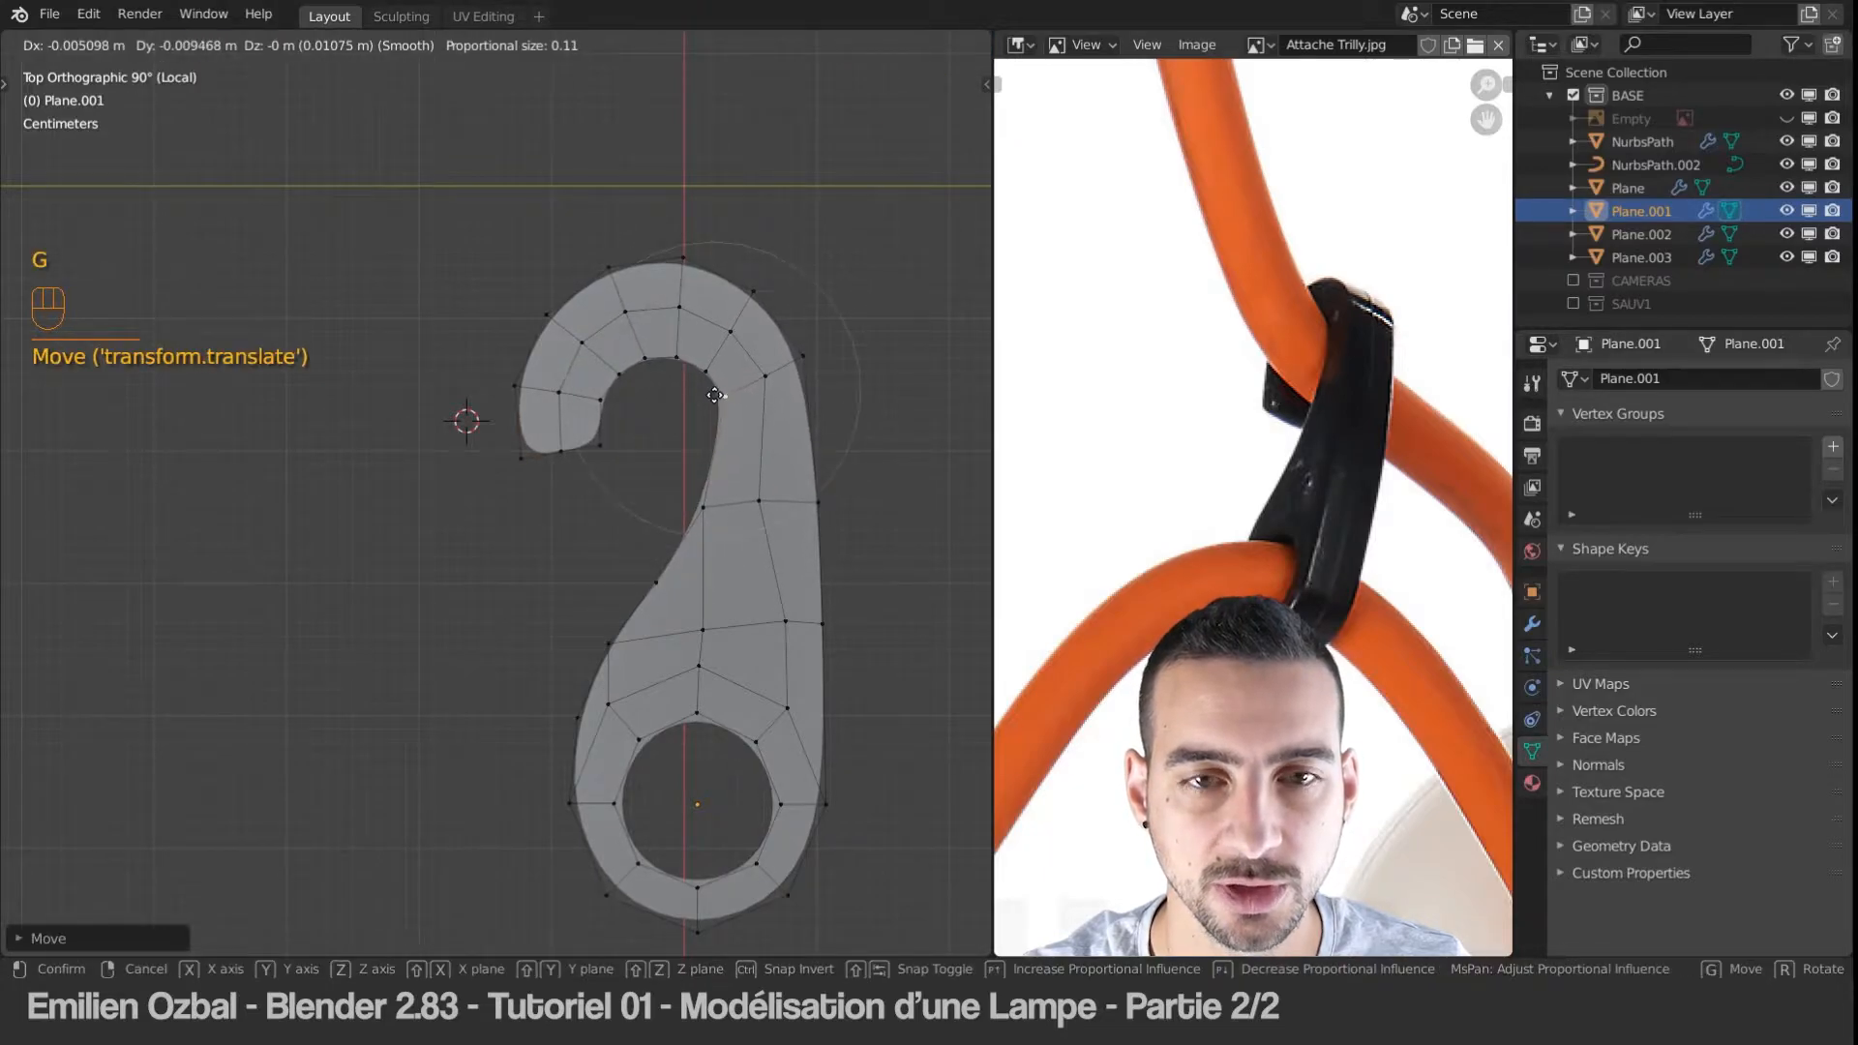
{"action": "left_click", "coordinate": [690, 421]}
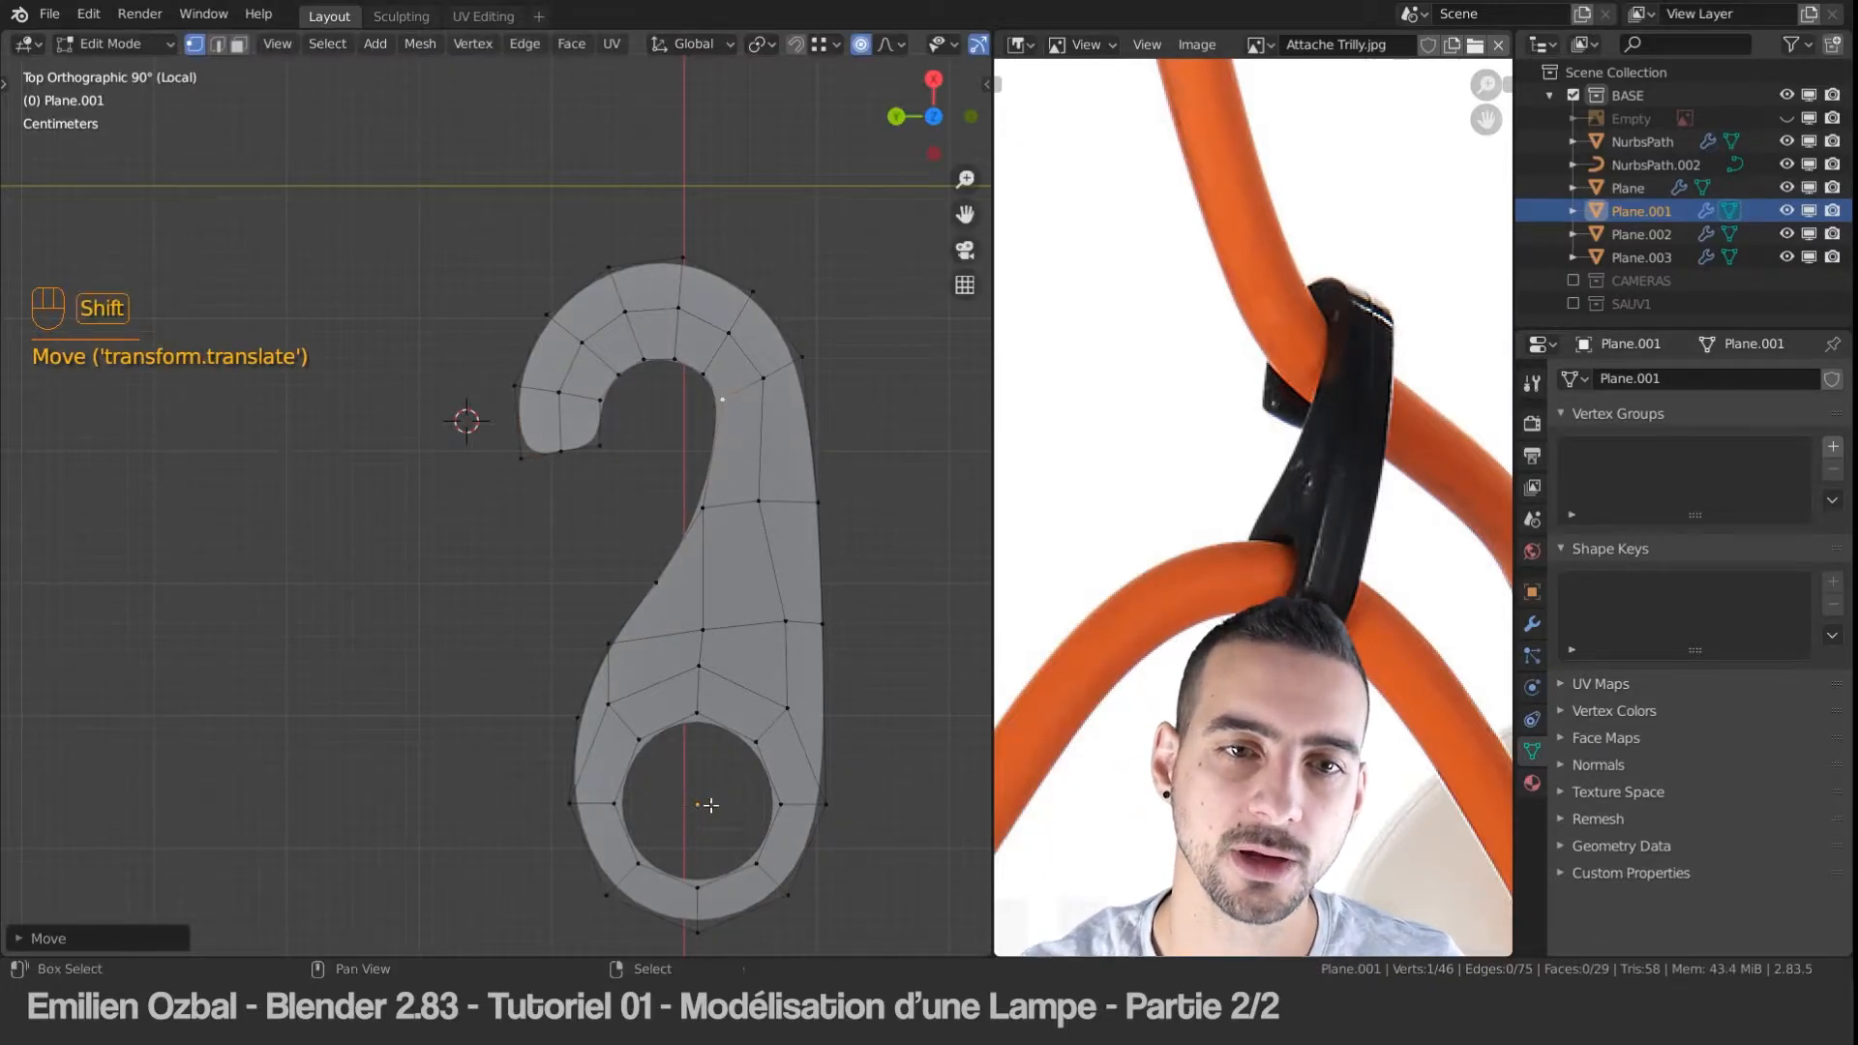
{"action": "middle_click_drag", "start_coordinate": [710, 805], "coordinate": [688, 798], "text": "shift"}
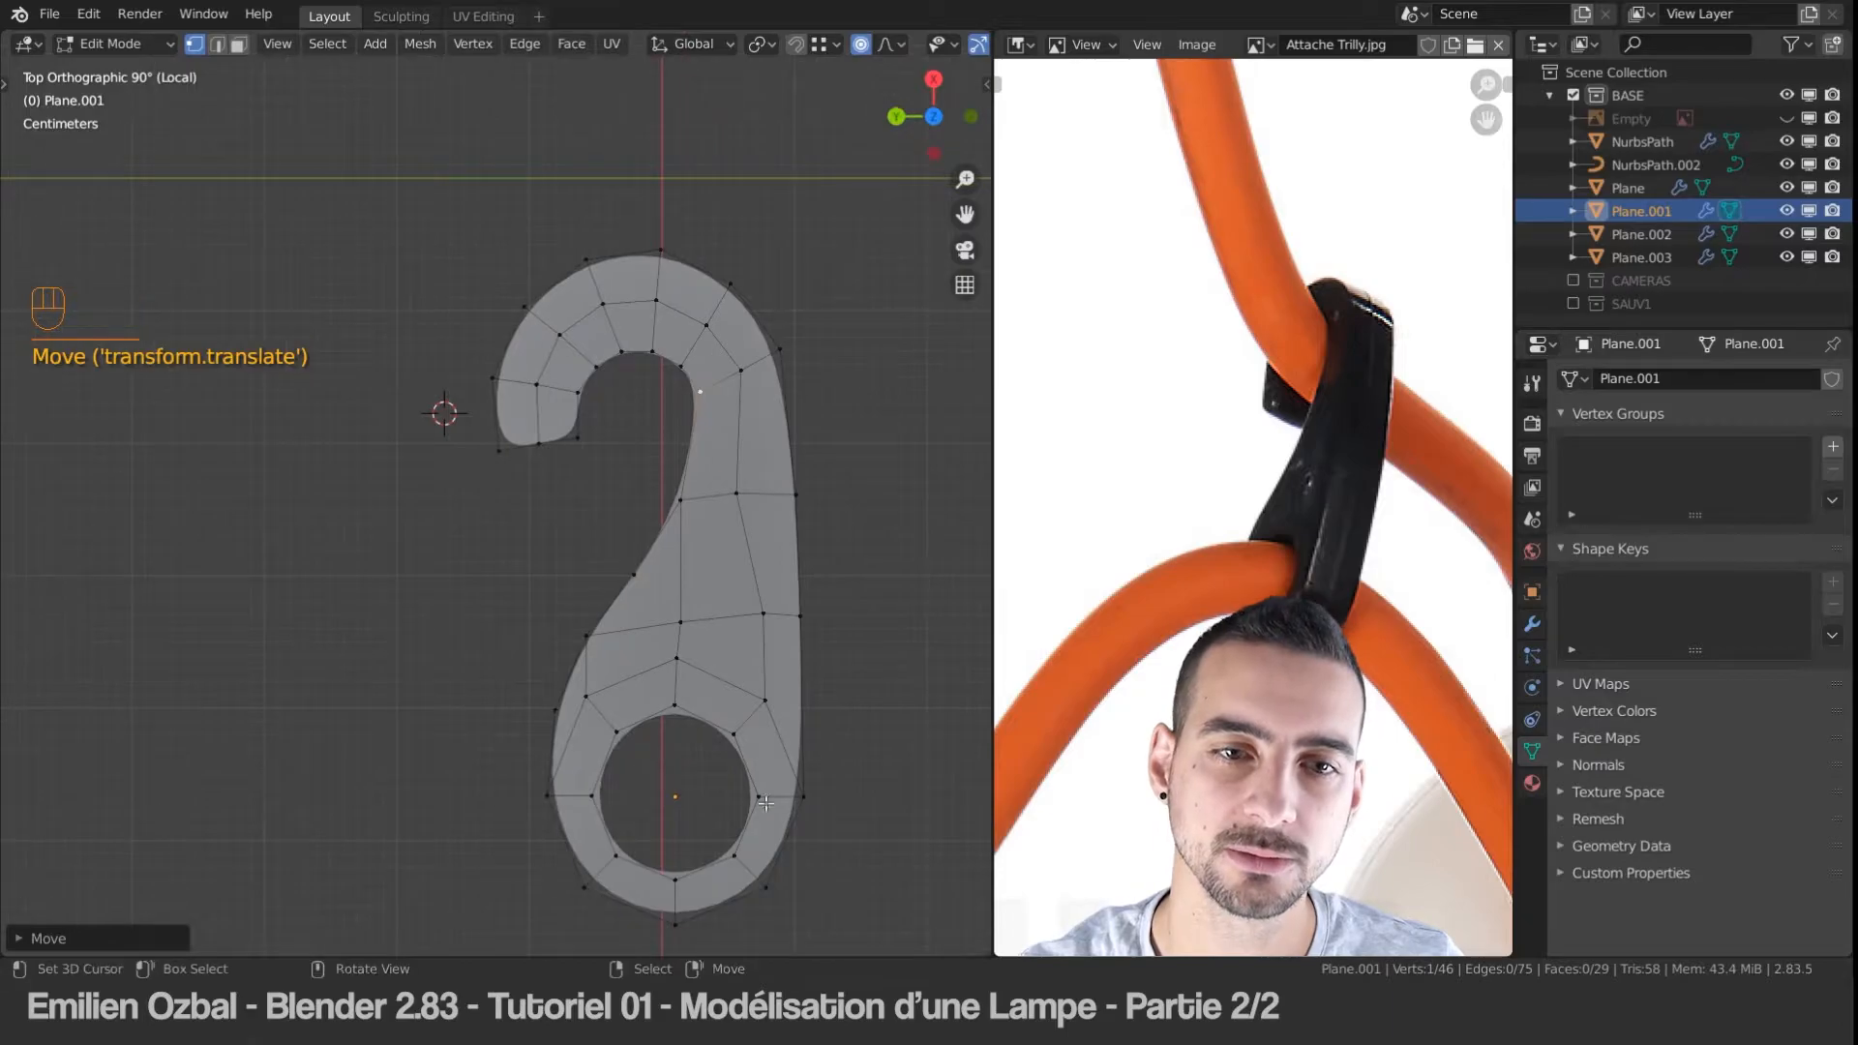
{"action": "key", "text": "Tab"}
{"action": "left_click", "coordinate": [701, 387]}
{"action": "key", "text": "Tab"}
{"action": "left_click", "coordinate": [702, 387]}
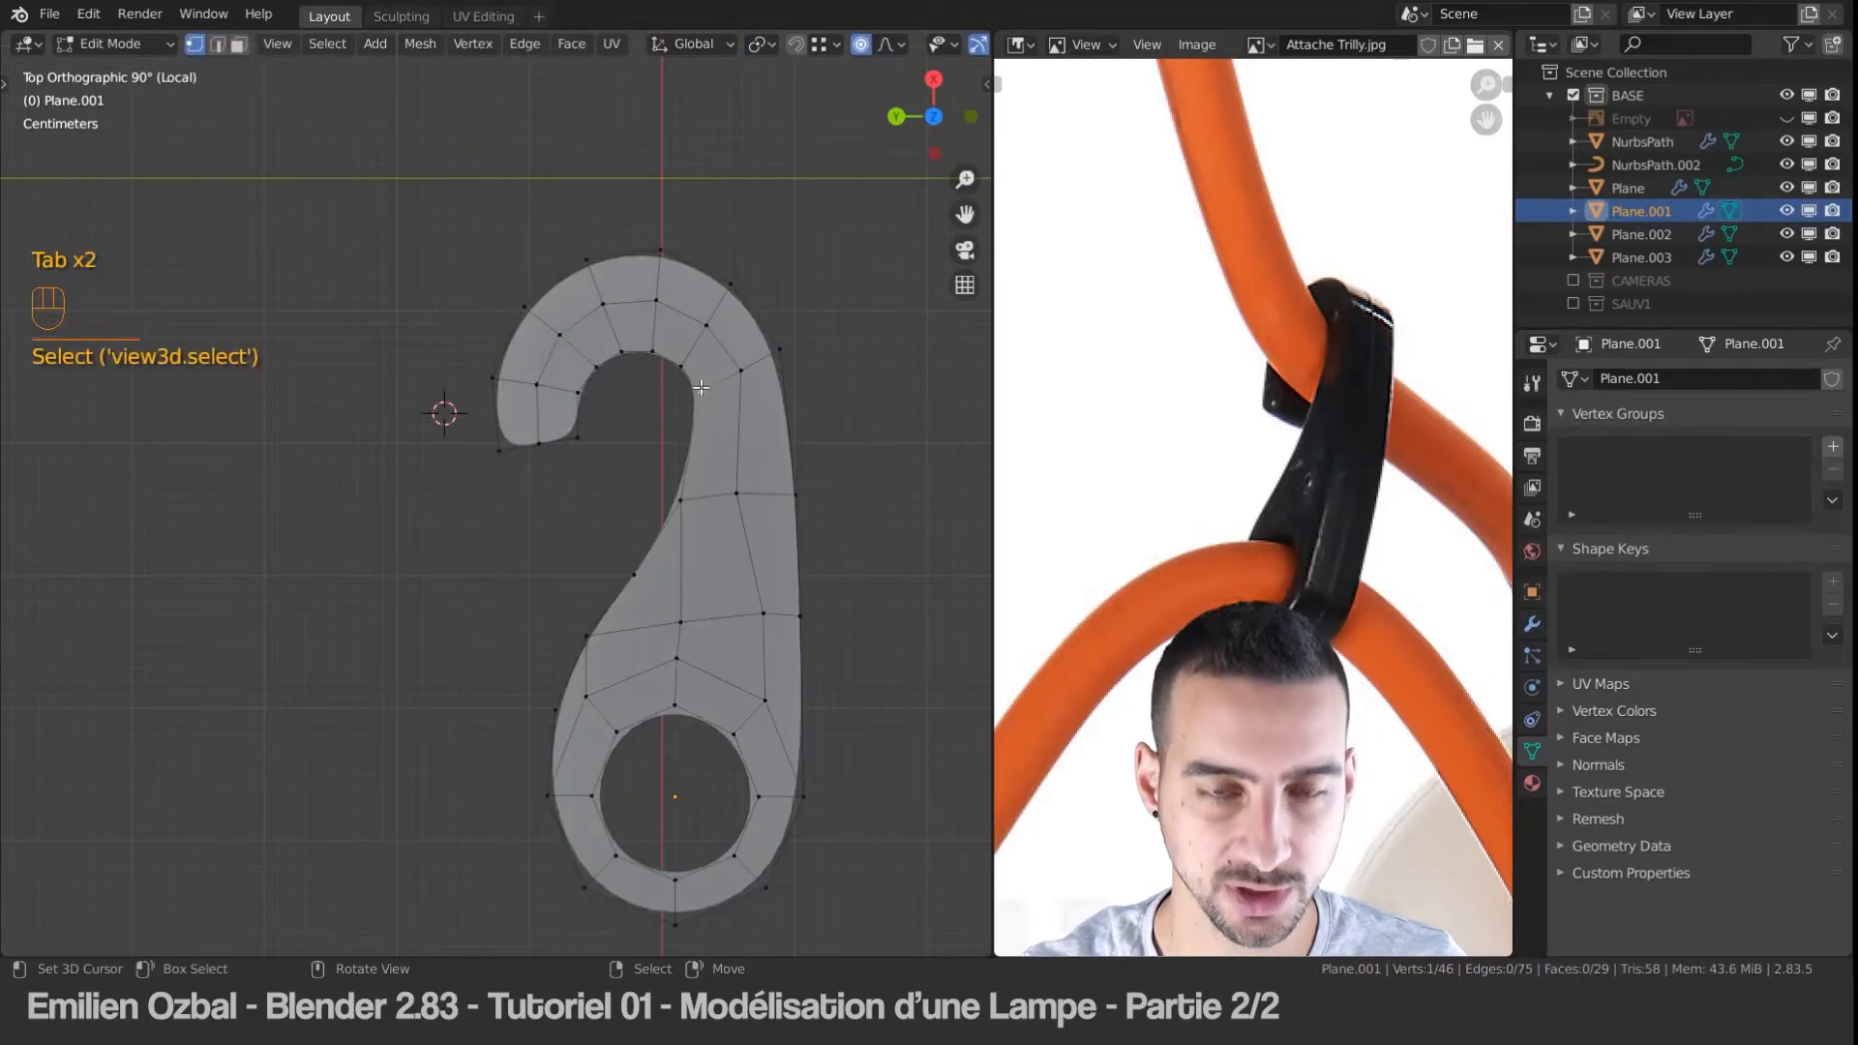
{"action": "key", "text": "g"}
{"action": "left_click", "coordinate": [714, 388]}
Step: Refine the inner vertex at the hook's crown and the tip's outer corner vertex, and check the shape in Object Mode
{"action": "left_click", "coordinate": [612, 348]}
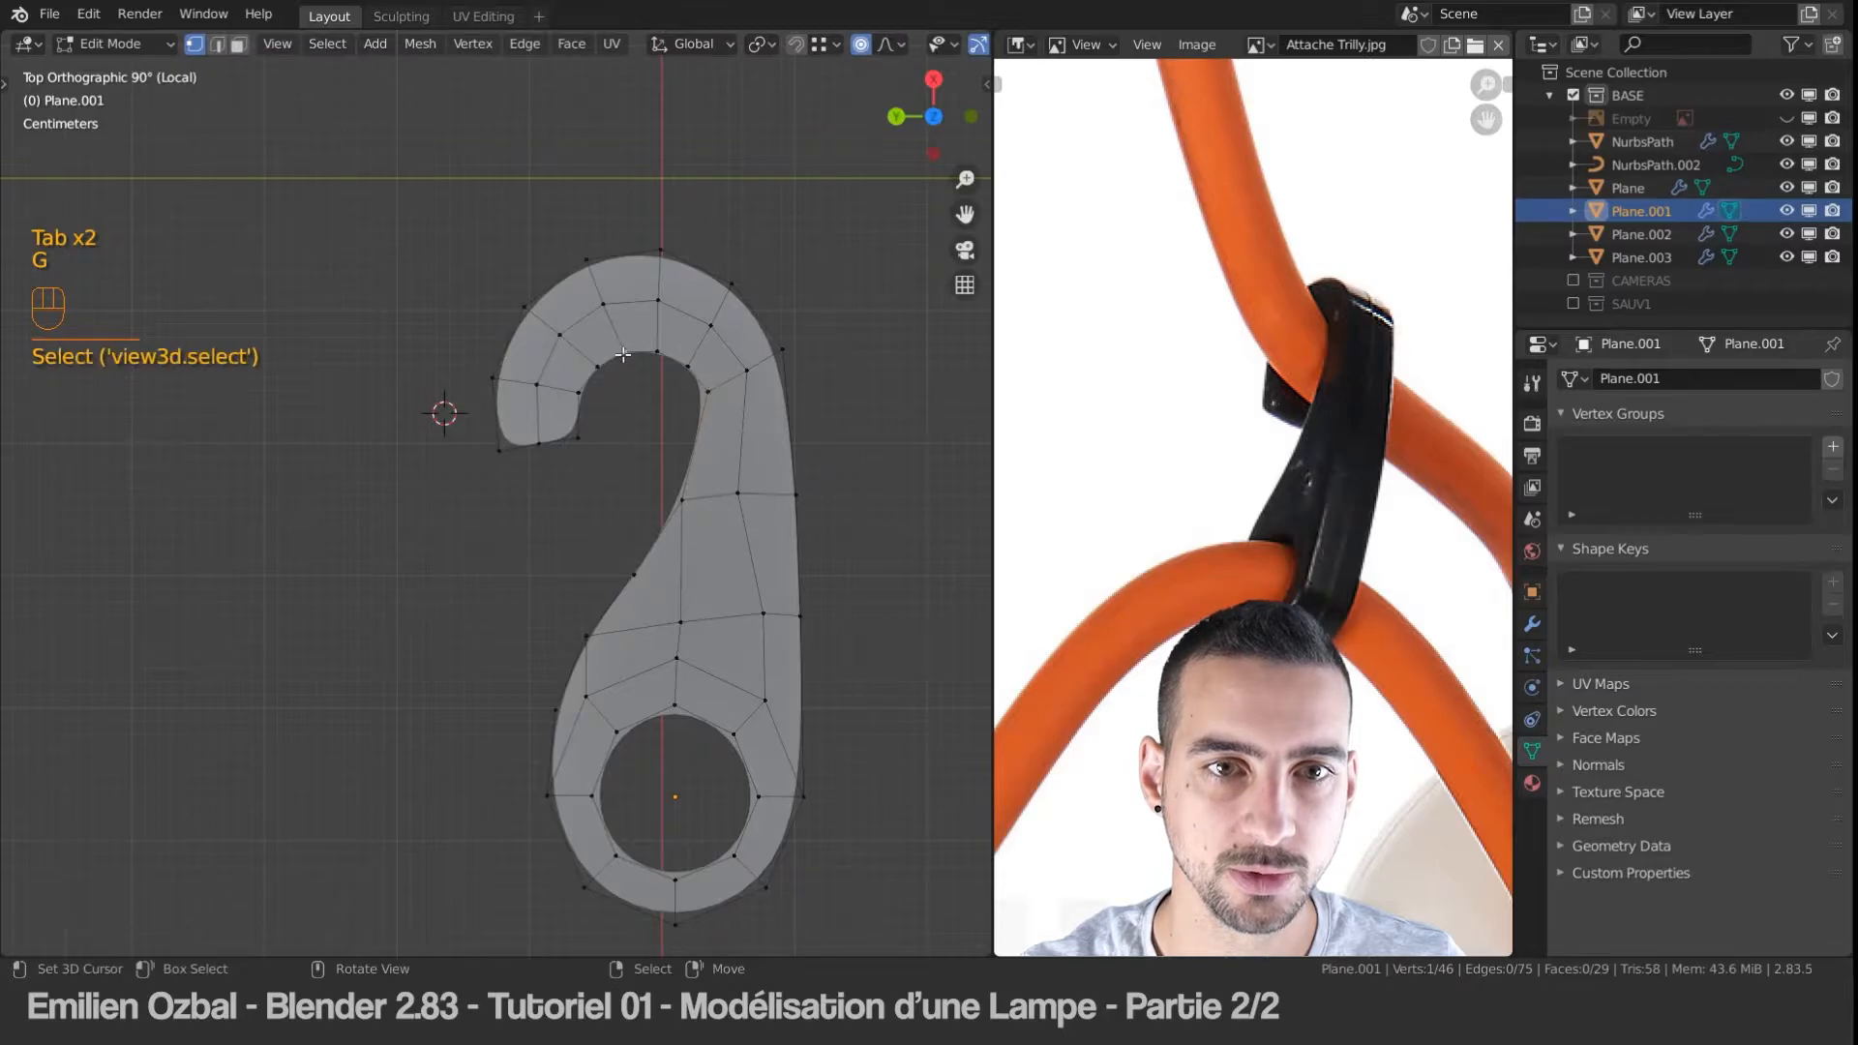
{"action": "key", "text": "g"}
{"action": "left_click", "coordinate": [622, 340]}
{"action": "right_click", "coordinate": [502, 445]}
{"action": "key", "text": "g"}
{"action": "left_click", "coordinate": [498, 450]}
{"action": "key", "text": "Tab"}
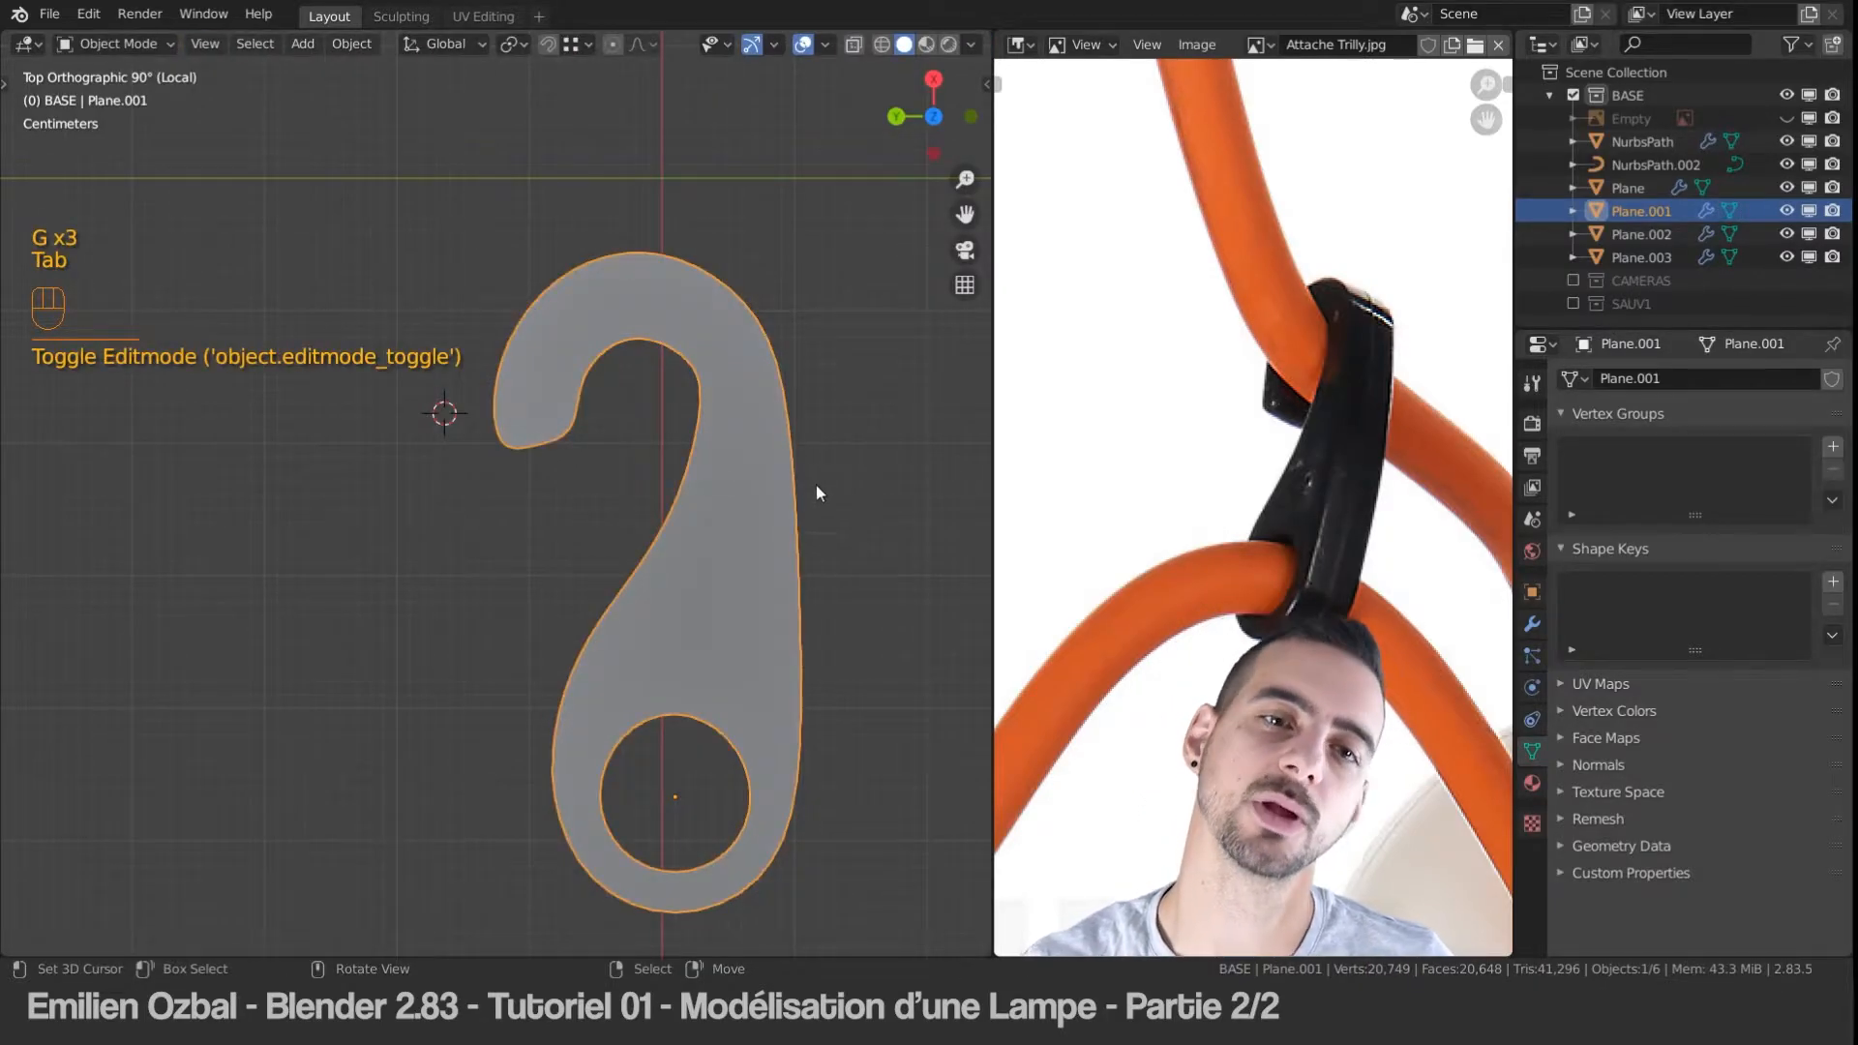
Step: Readjust the vertex where the hook's inner curve meets the body with a proportional size of 0.07, and check the shape in Object Mode
{"action": "key", "text": "Tab"}
{"action": "left_click", "coordinate": [709, 407]}
{"action": "key", "text": "g"}
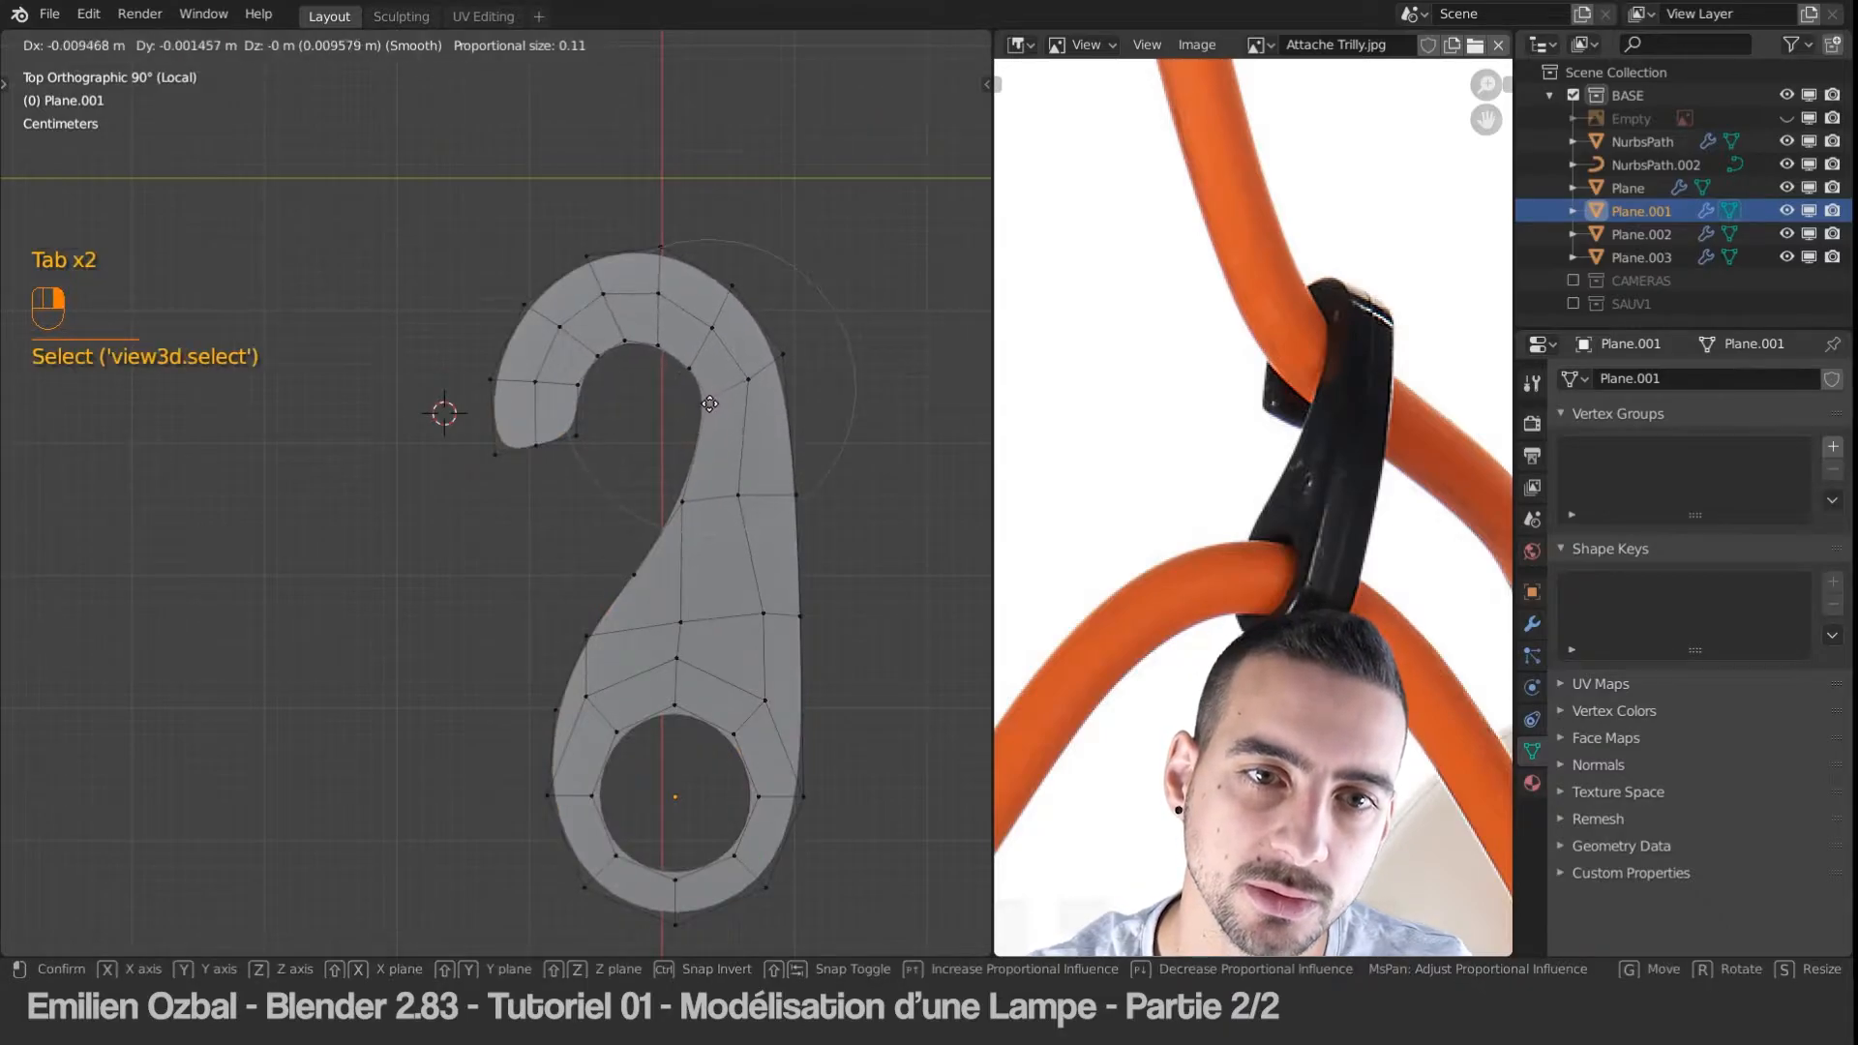
{"action": "scroll", "coordinate": [712, 373], "scroll_direction": "up", "scroll_amount": 1}
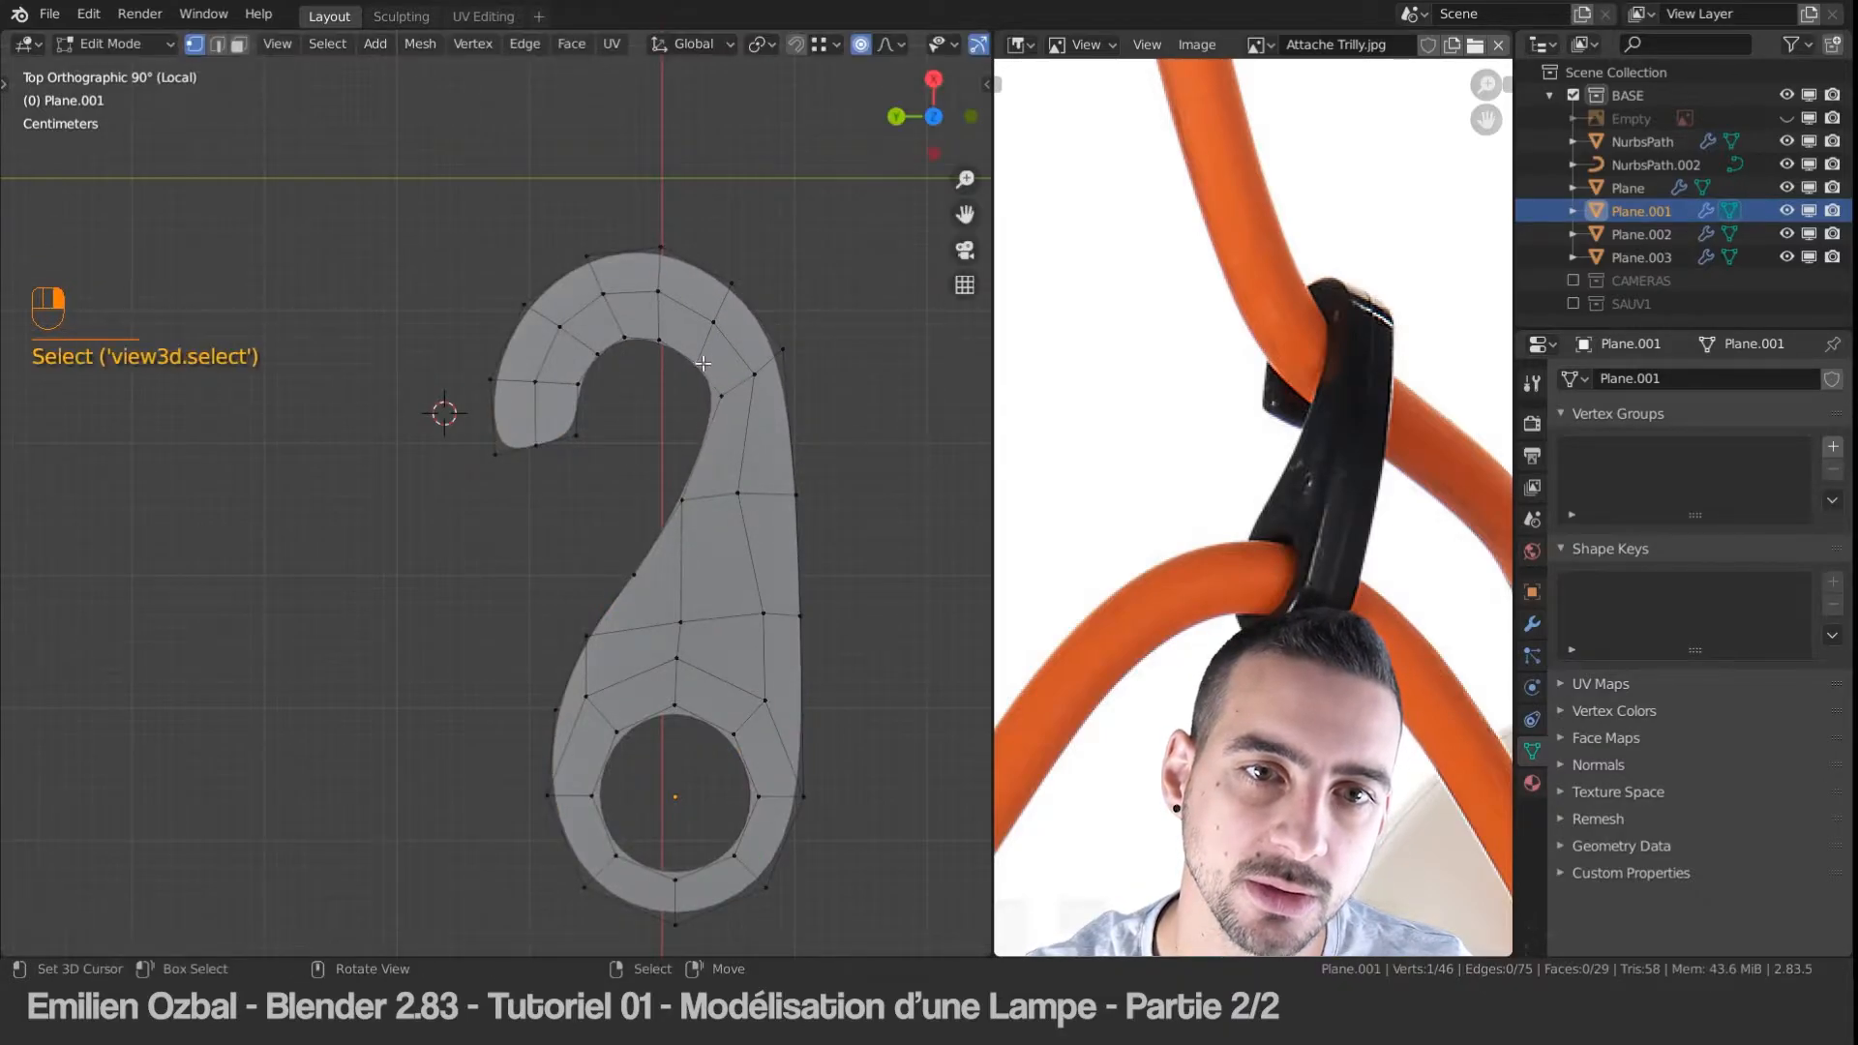
{"action": "right_click_drag", "start_coordinate": [709, 350], "coordinate": [713, 404]}
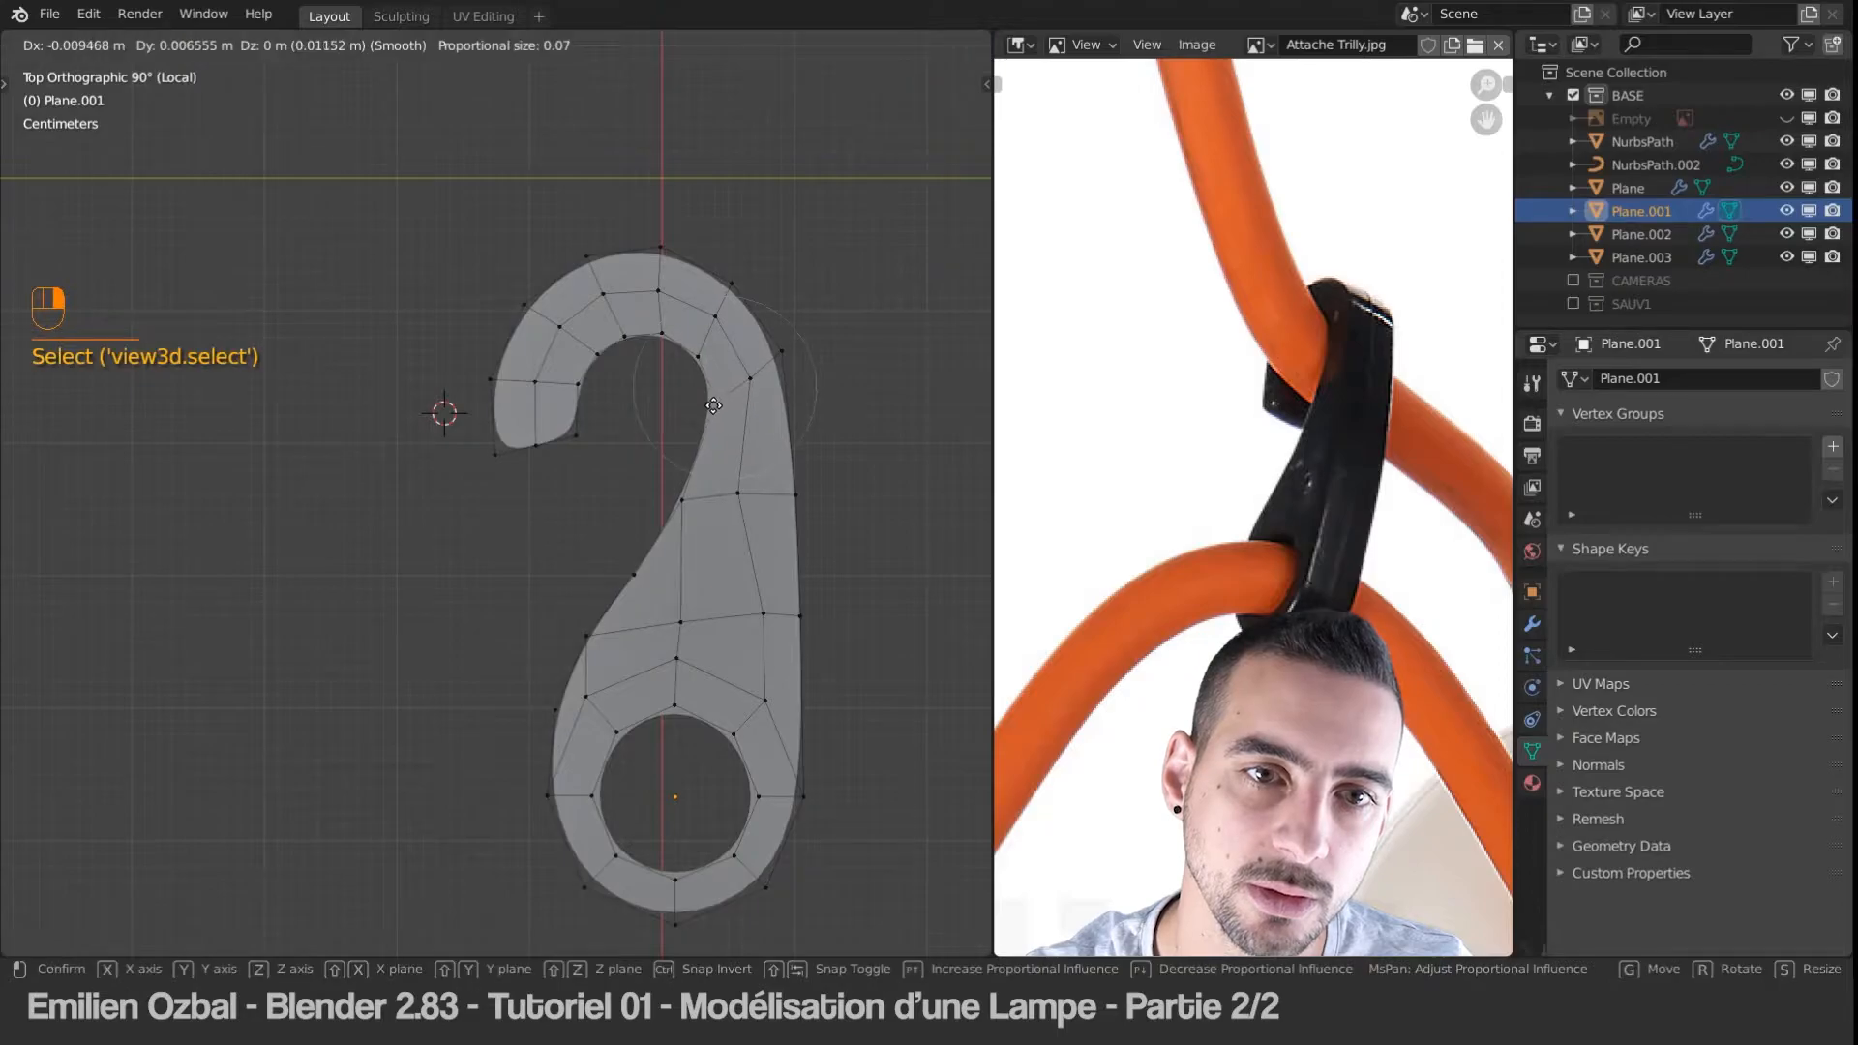
{"action": "key", "text": "Tab"}
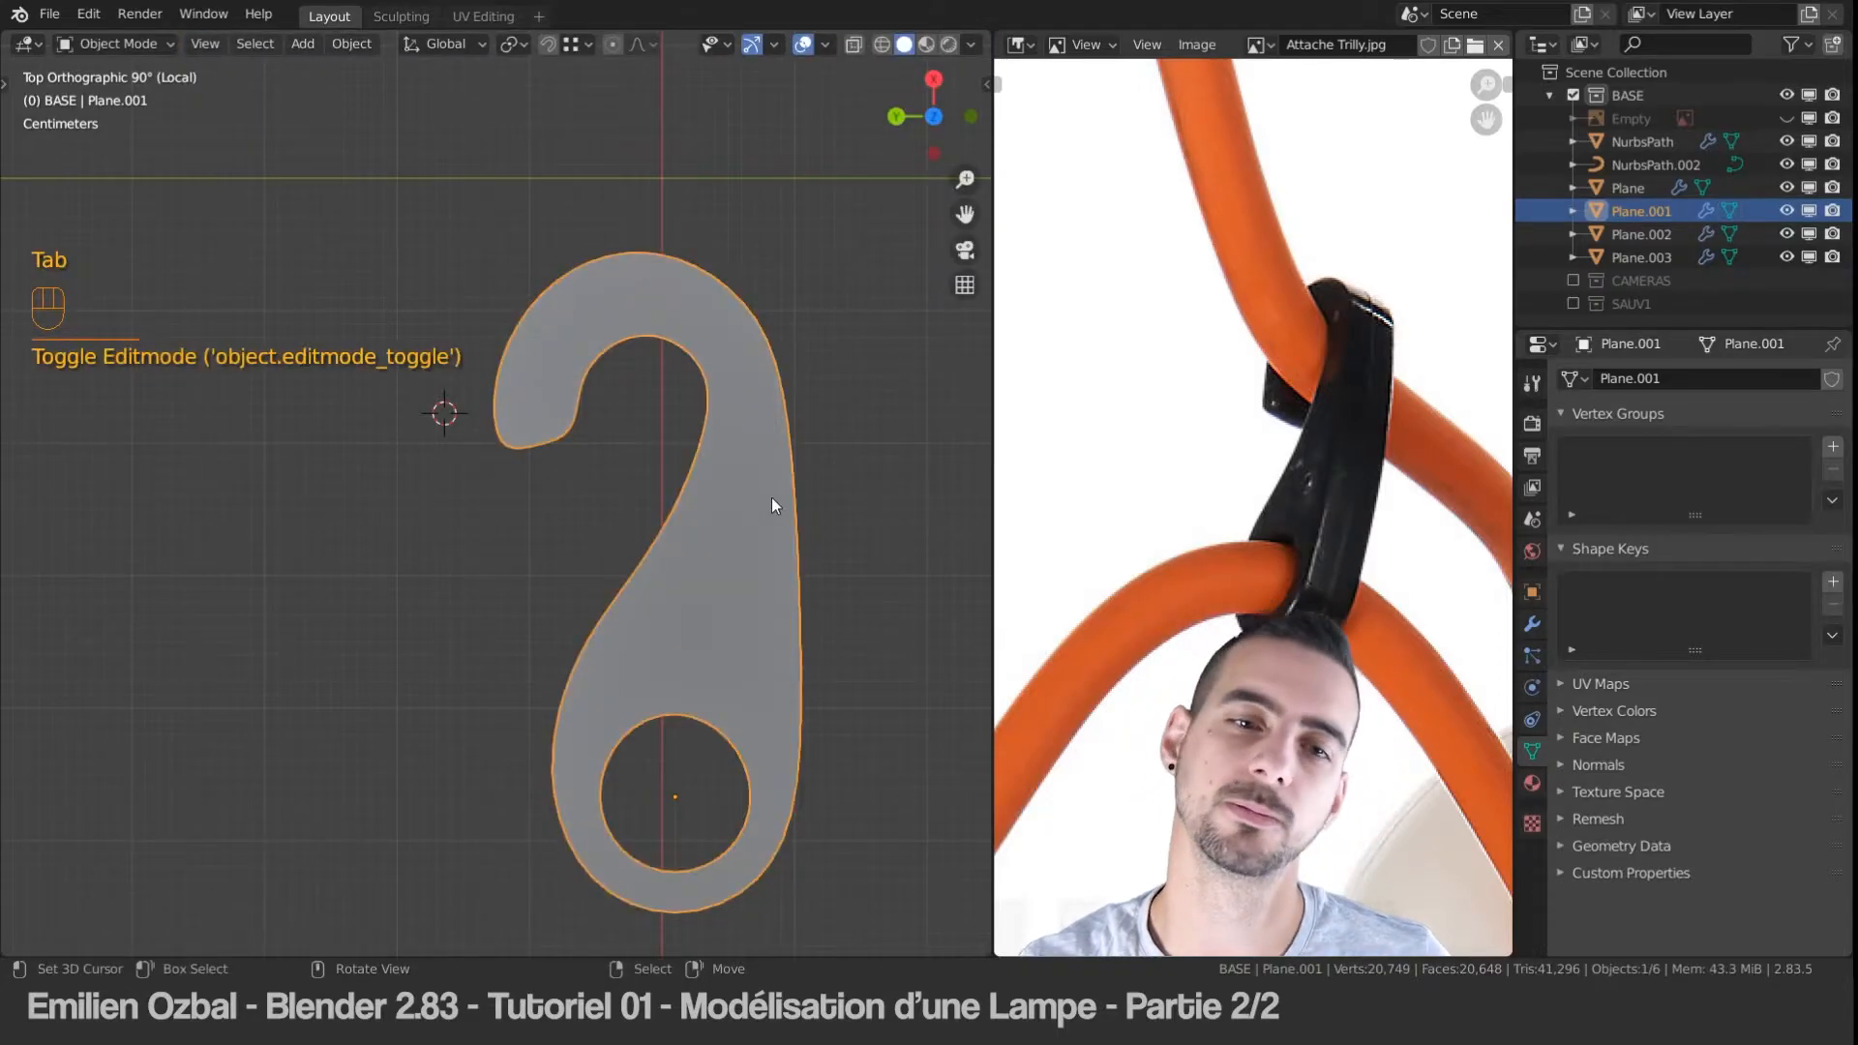
Step: In Edit Mode, move the outer vertex just above the hook tip's corner inward with a proportional size of 0.07
{"action": "key", "text": "Tab"}
{"action": "right_click", "coordinate": [496, 379]}
{"action": "key", "text": "g"}
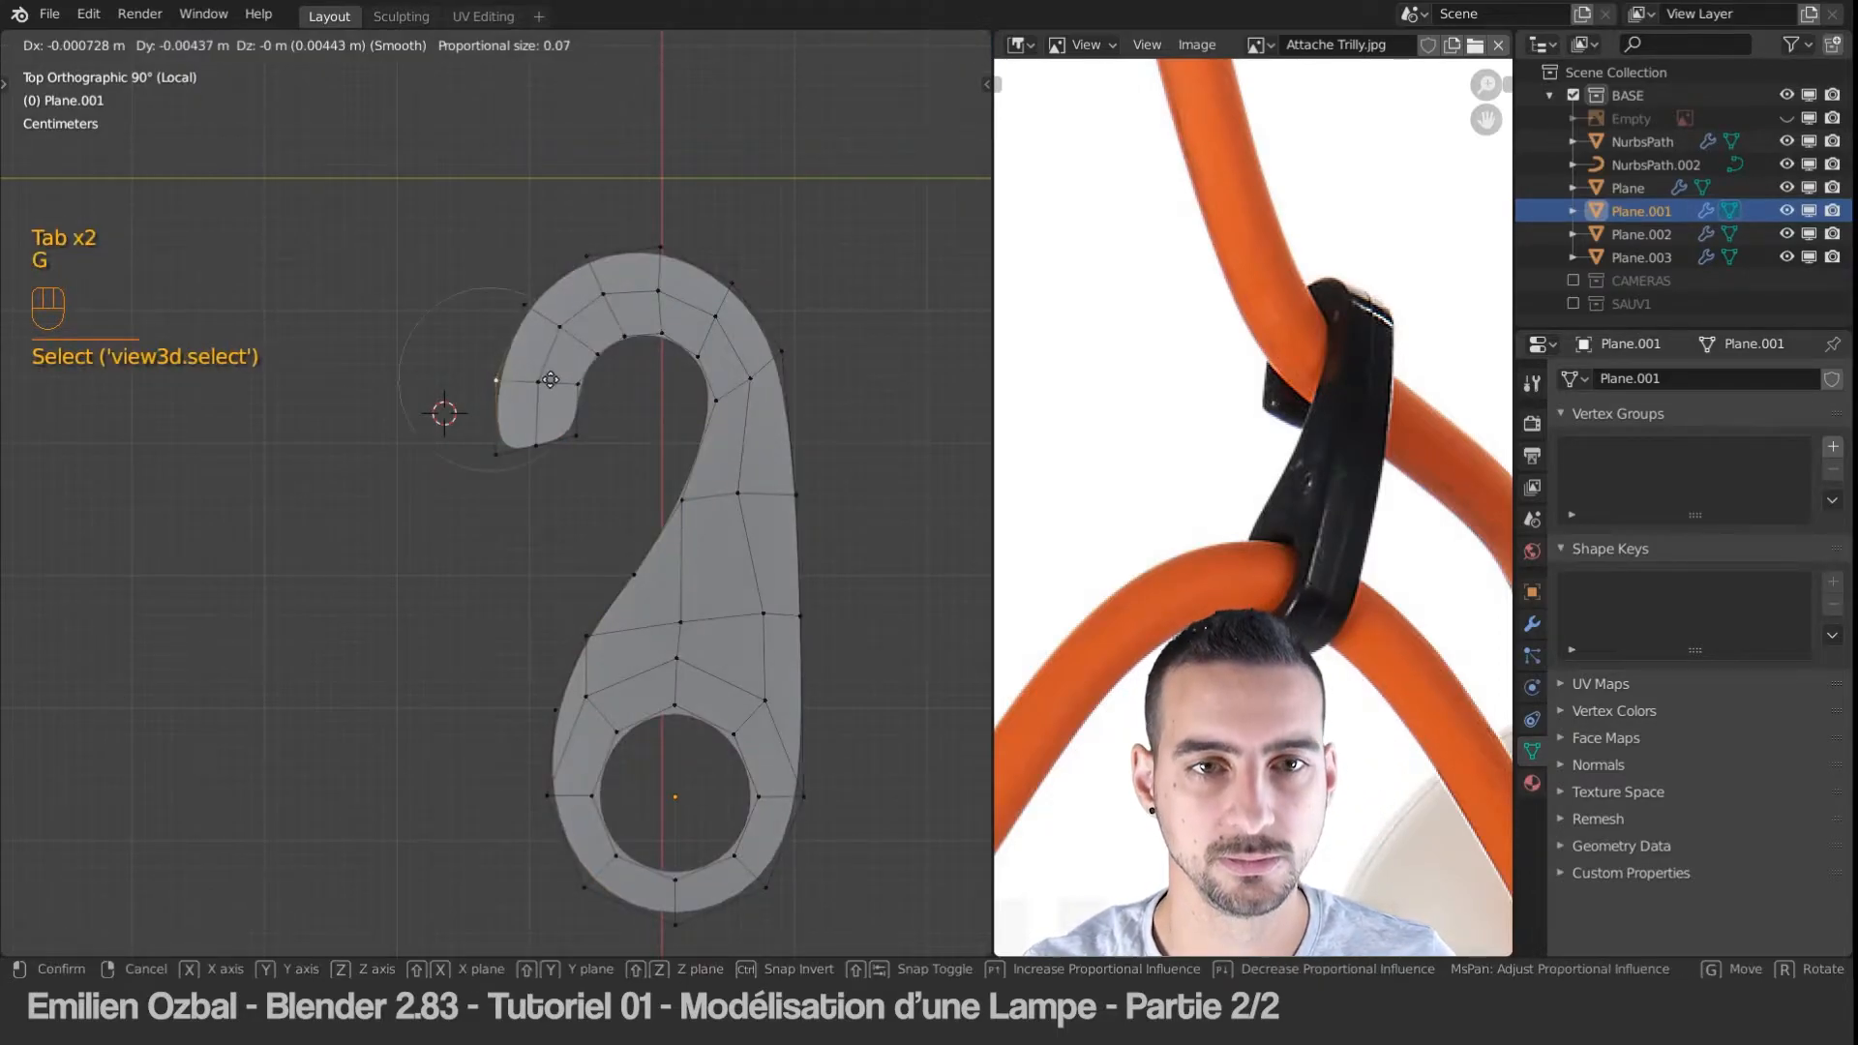
{"action": "left_click", "coordinate": [586, 425]}
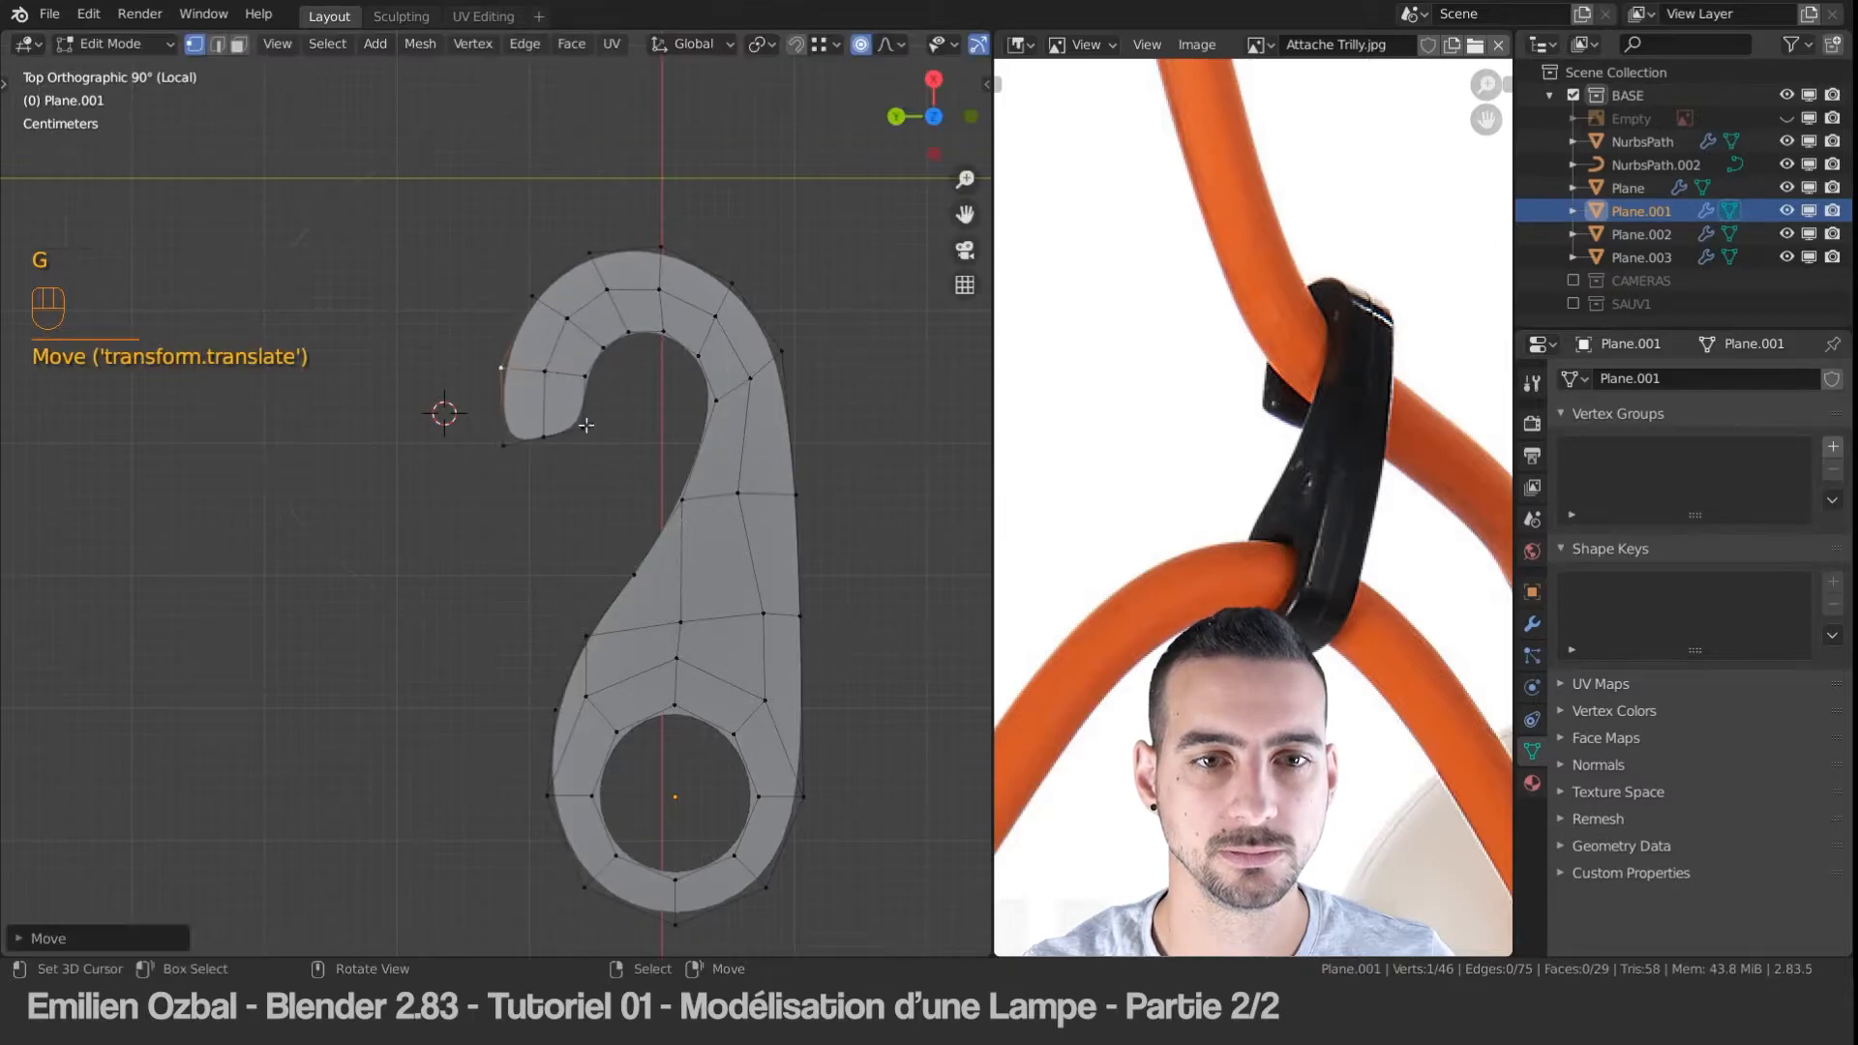
Step: Rotate the outer edge of the hook tip about -5° with a proportional size of 0.22, and check the shape in Object Mode
{"action": "right_click", "coordinate": [501, 445]}
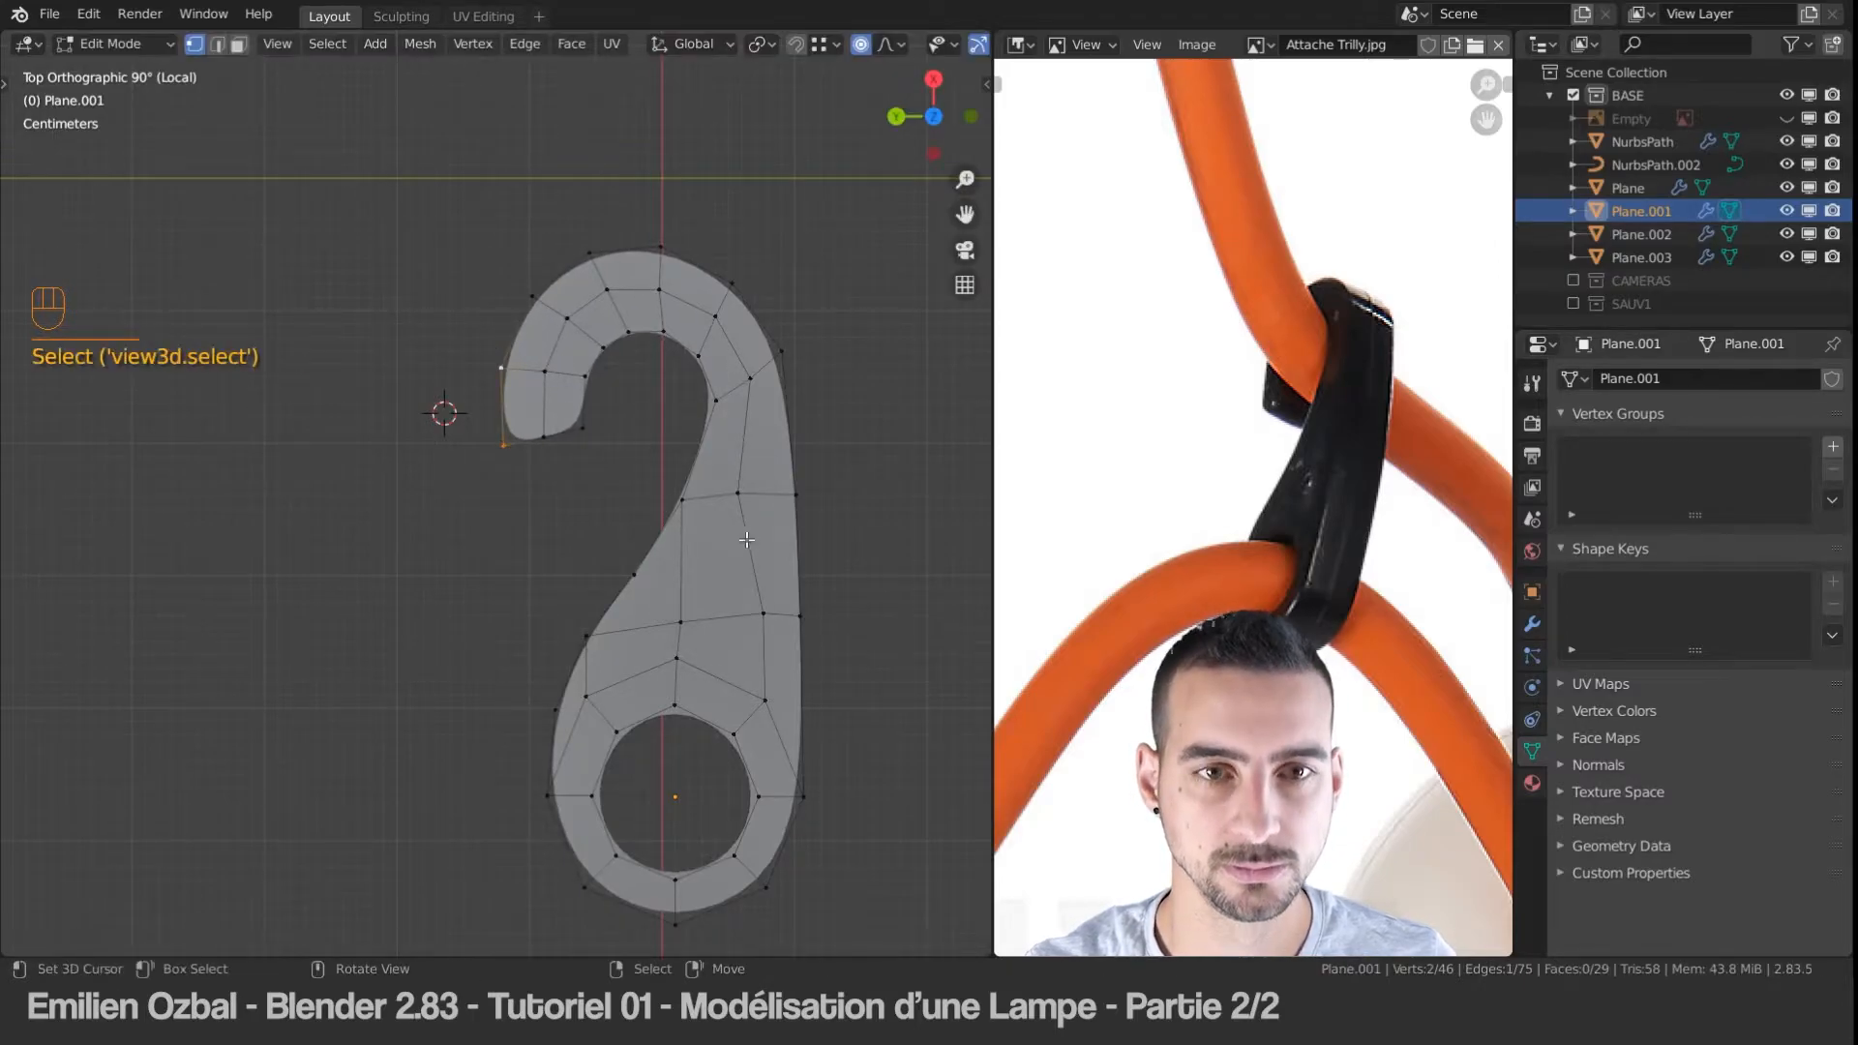
{"action": "key", "text": "r"}
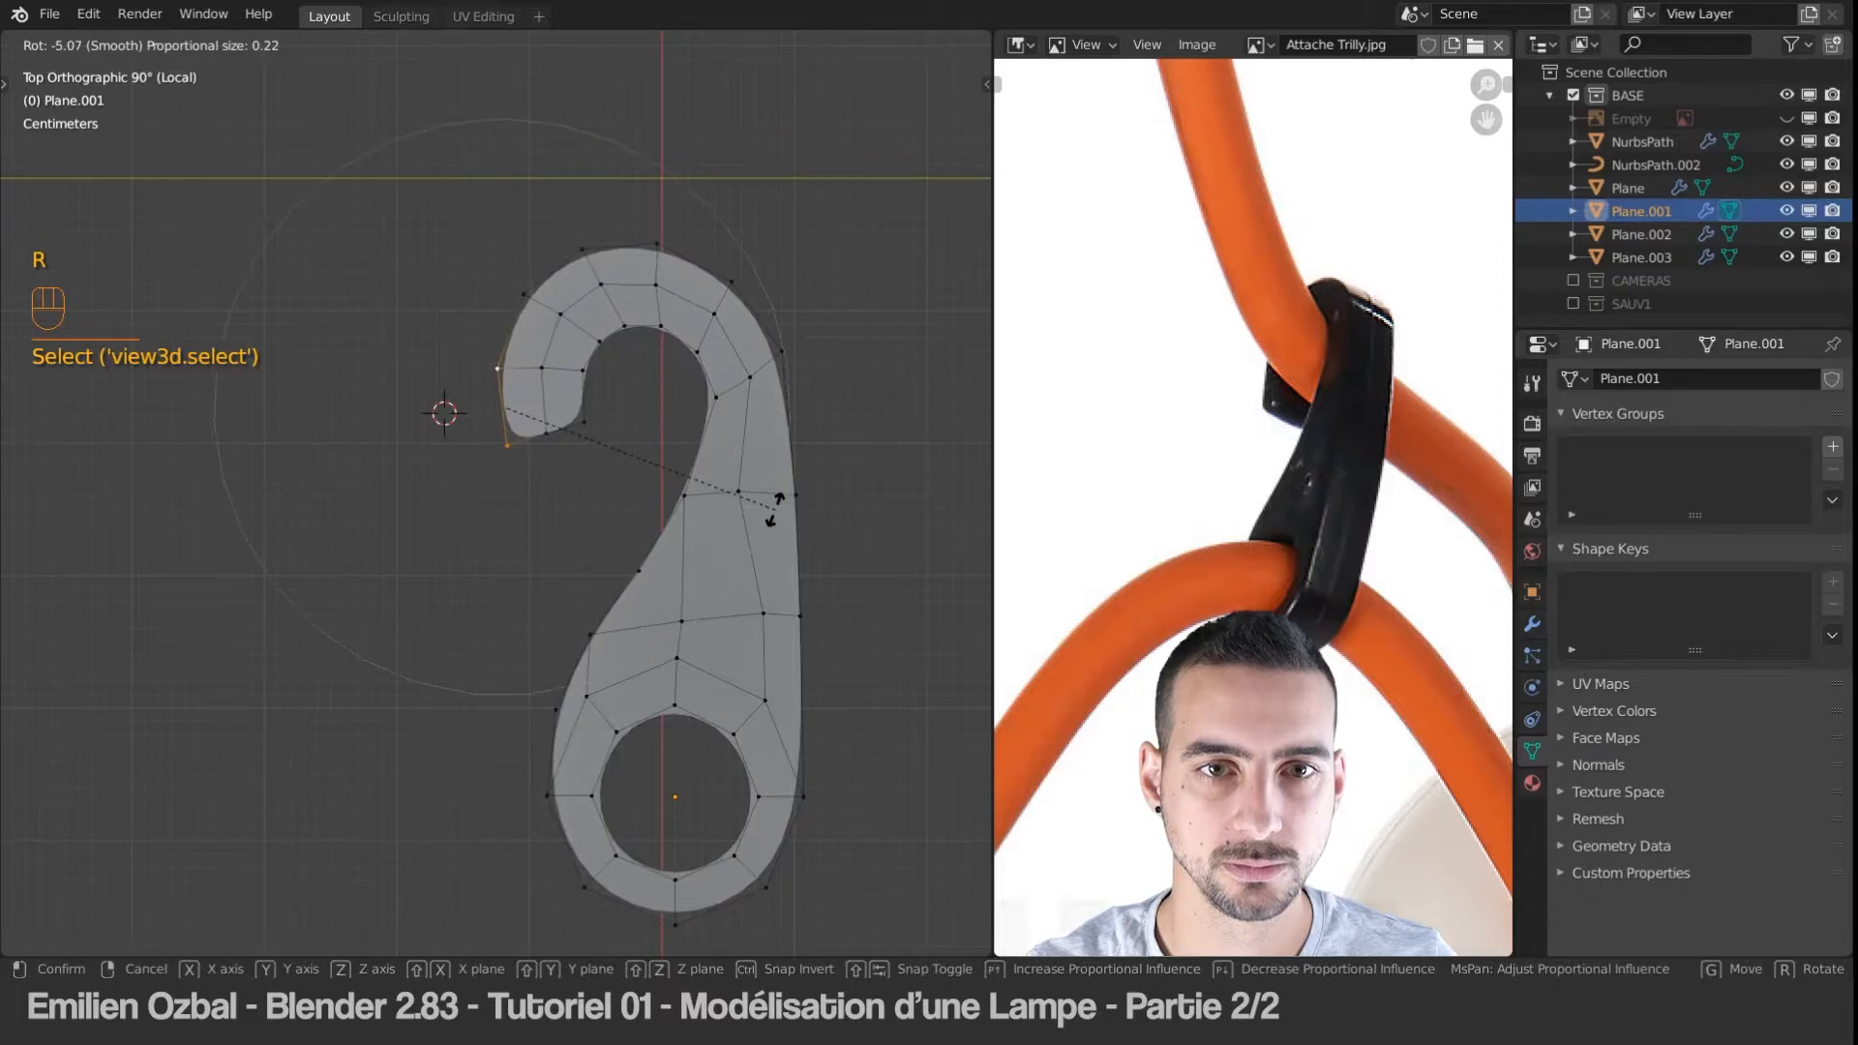
{"action": "left_click", "coordinate": [774, 507]}
{"action": "key", "text": "g"}
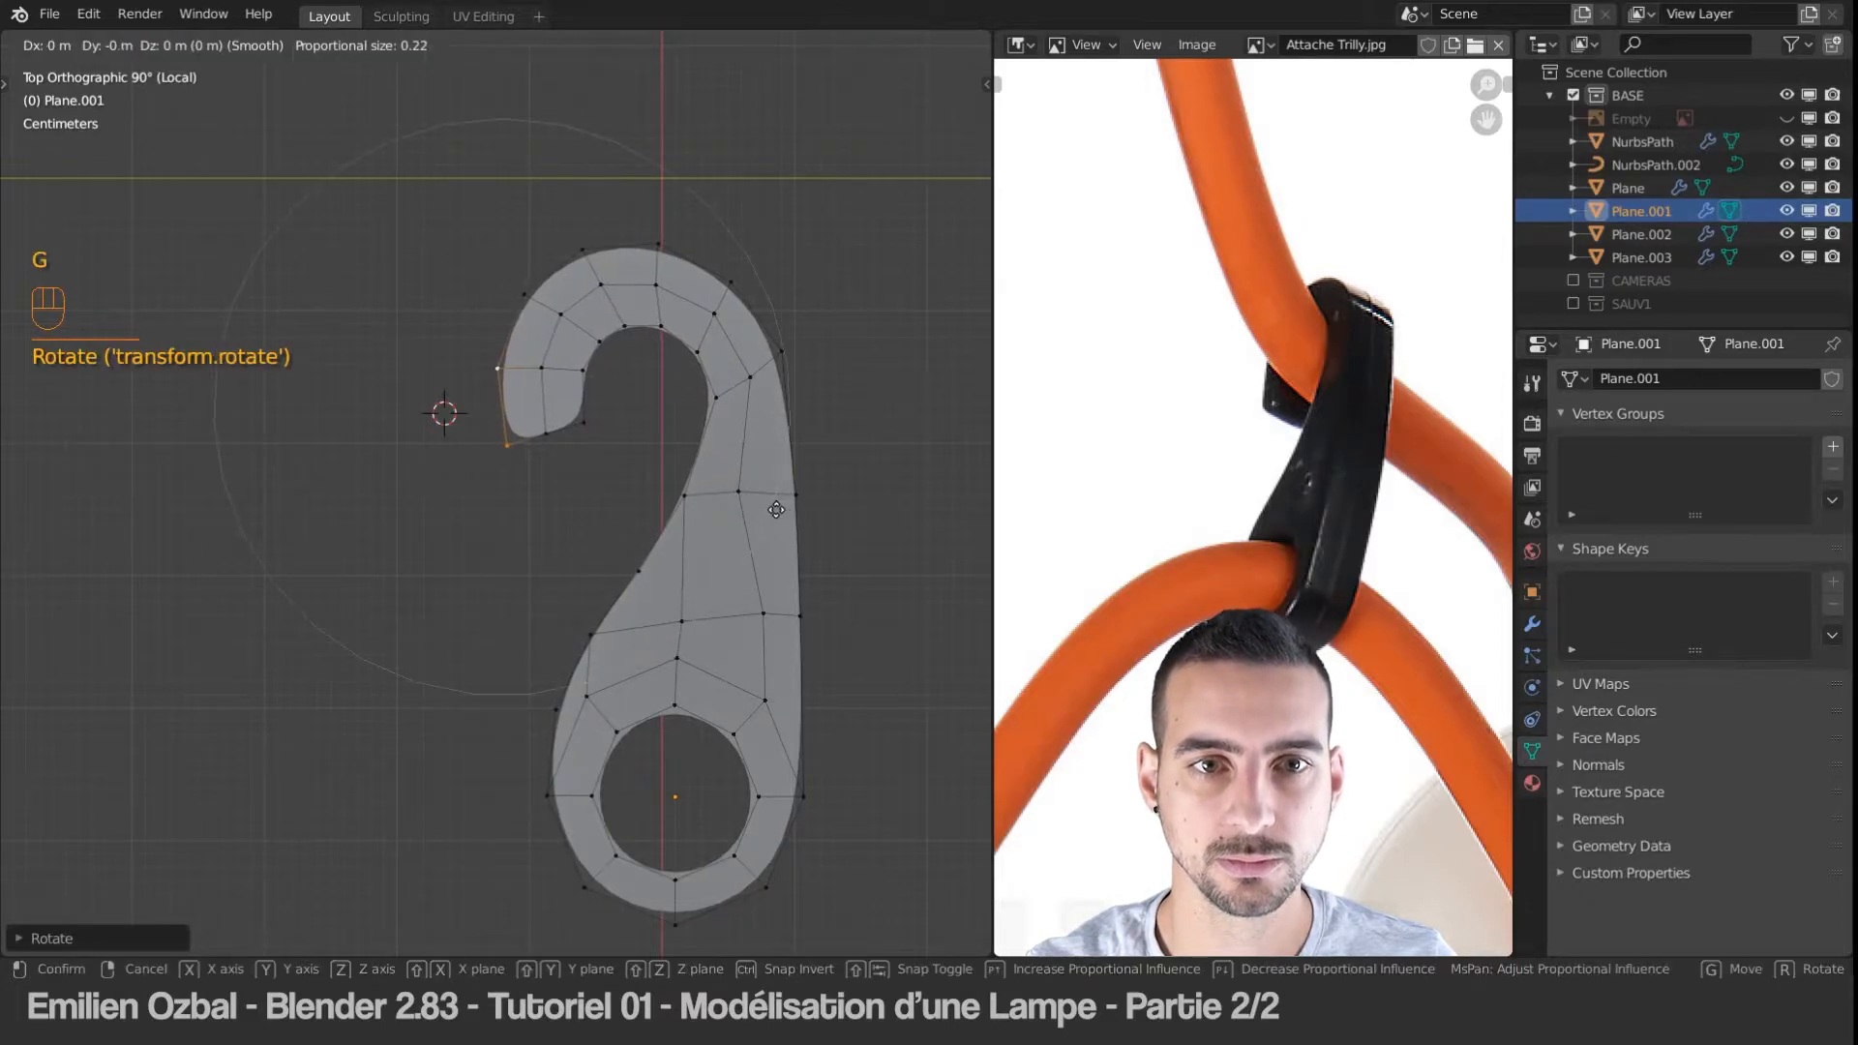
{"action": "left_click", "coordinate": [777, 510]}
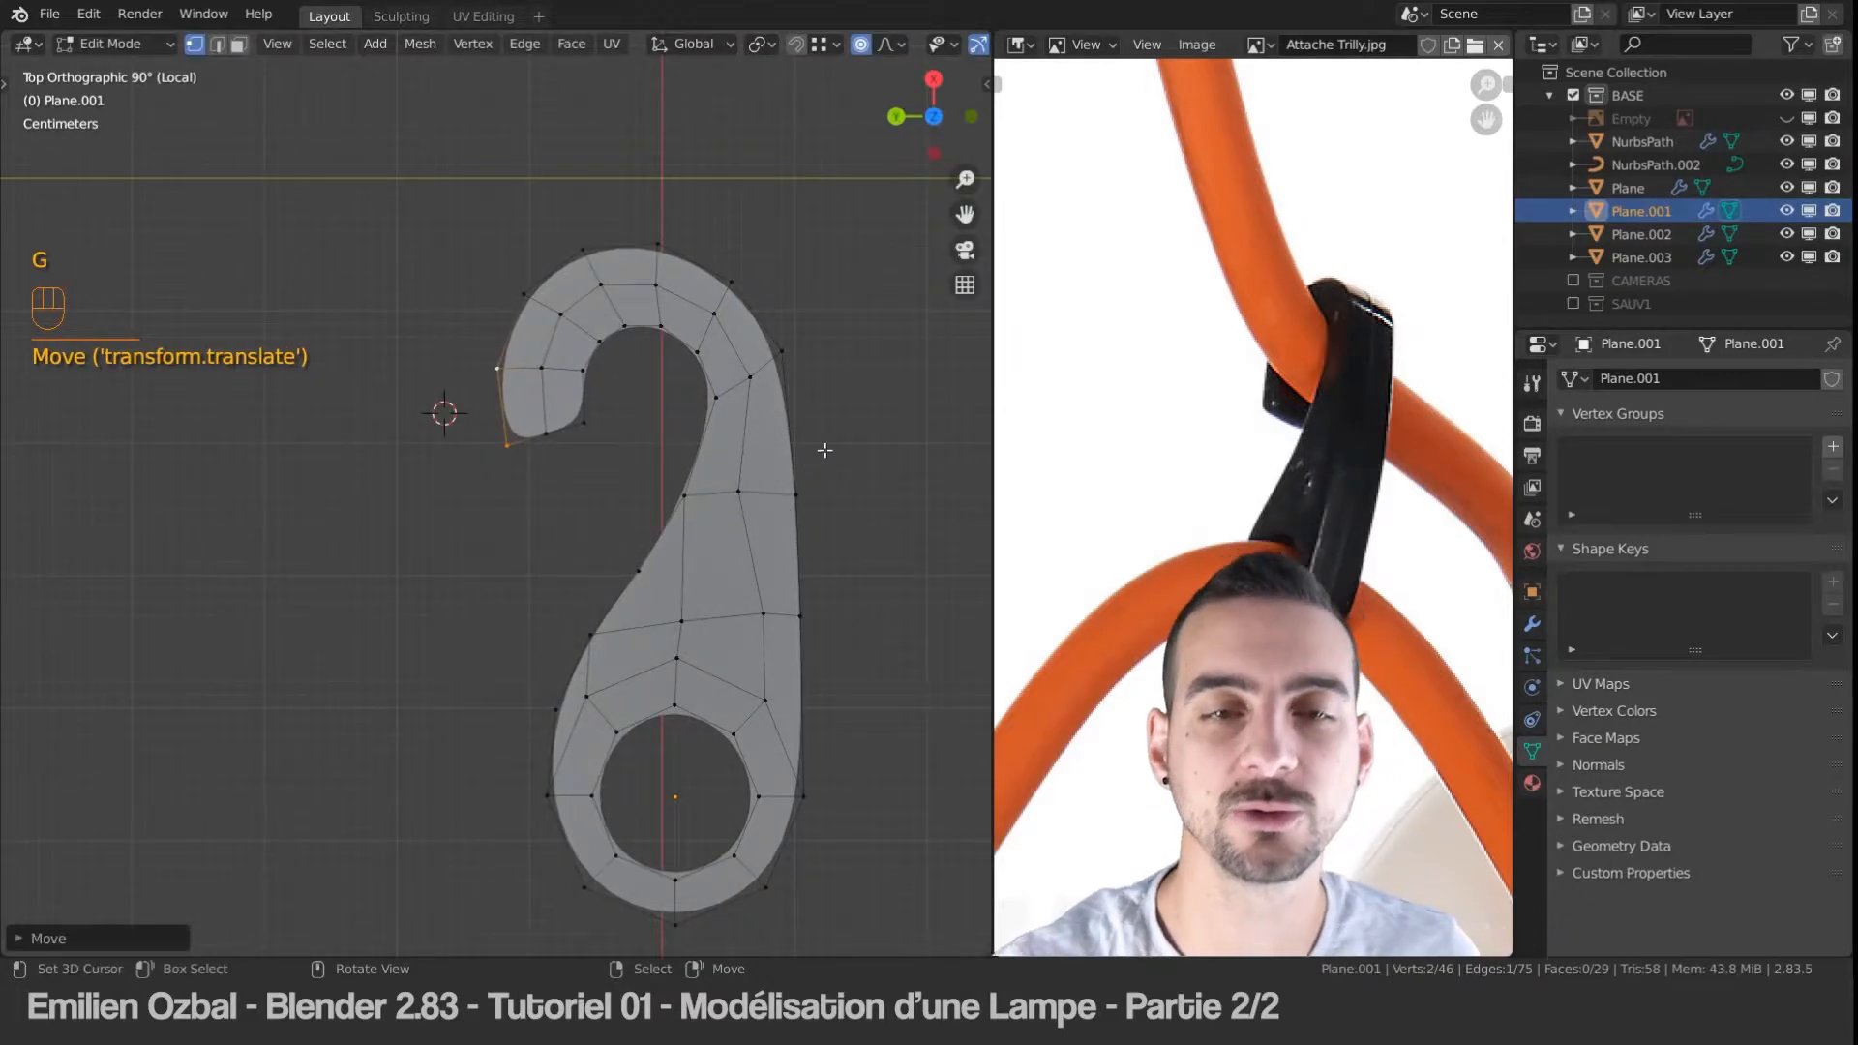
{"action": "key", "text": "Tab"}
{"action": "key", "text": "Tab"}
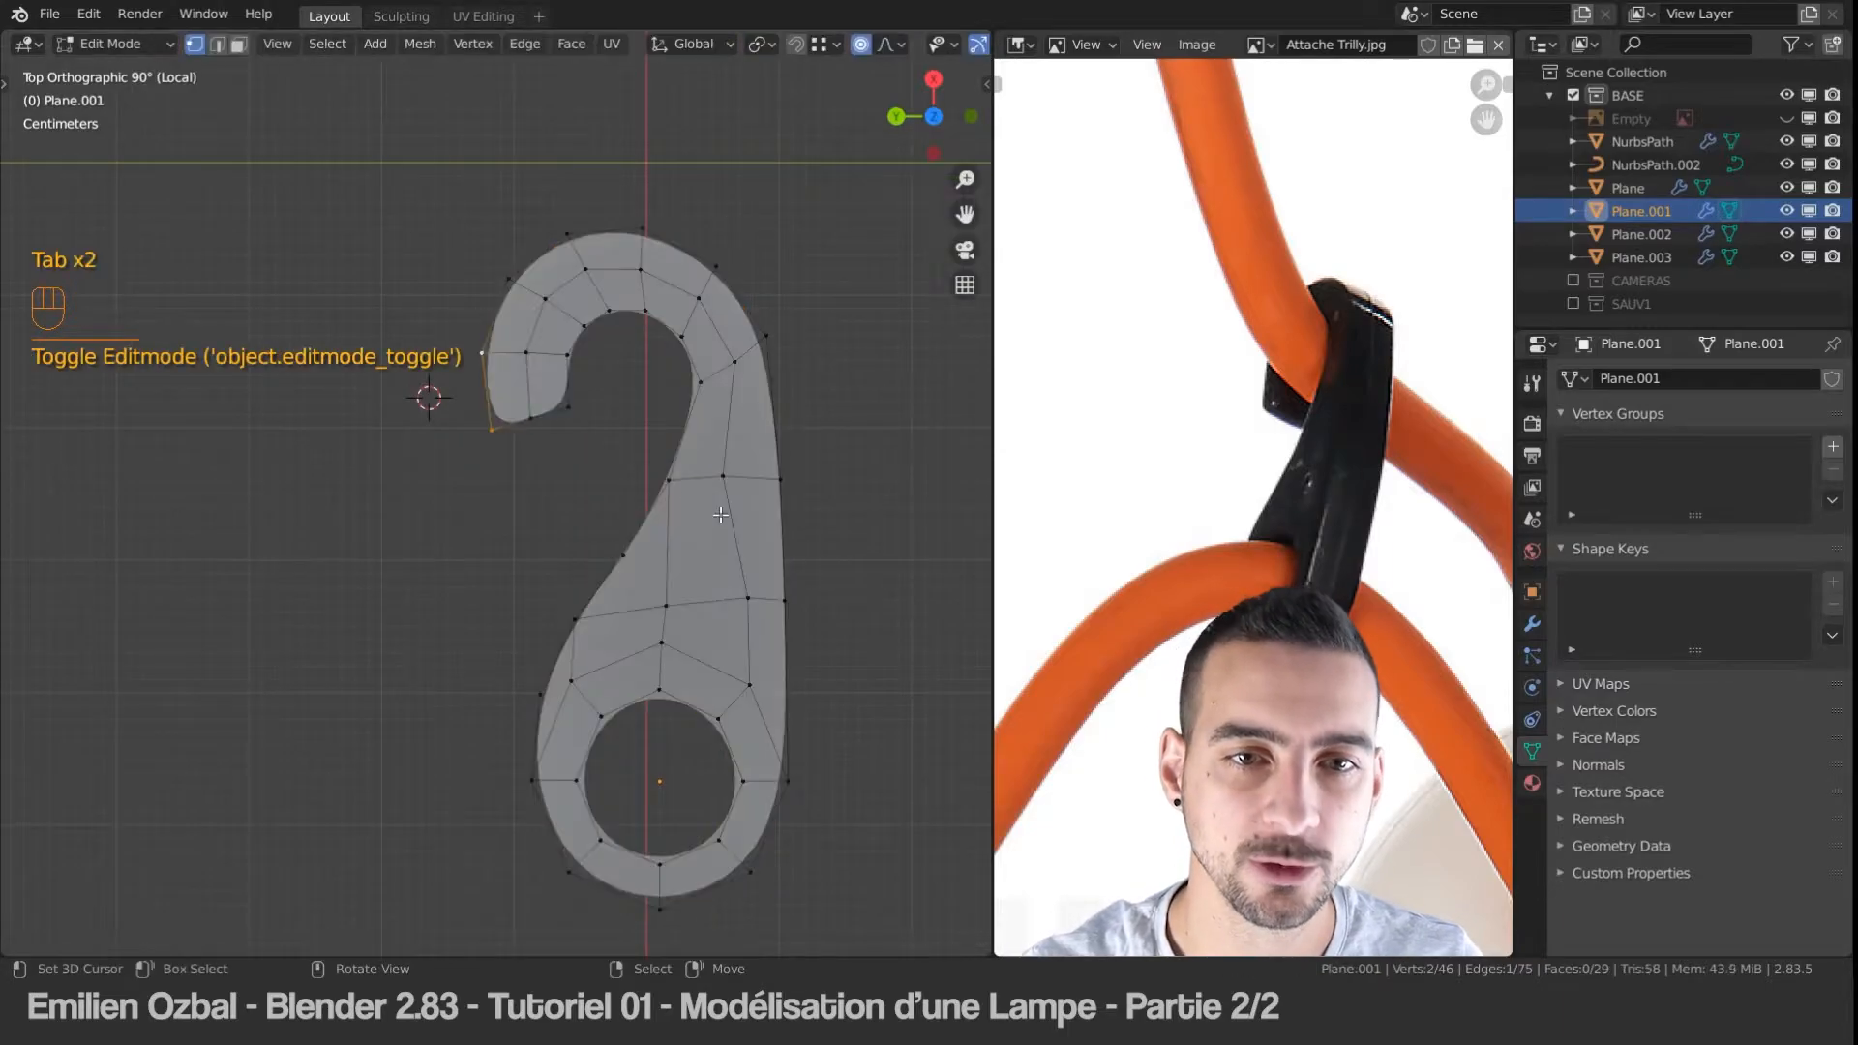
Step: Extrude the entire flat clip profile about 0.08 m downward along its normal
{"action": "middle_click_drag", "start_coordinate": [765, 449], "coordinate": [639, 429]}
{"action": "key", "text": "a"}
{"action": "key", "text": "a"}
{"action": "middle_click_drag", "start_coordinate": [664, 642], "coordinate": [703, 512]}
{"action": "key", "text": "e"}
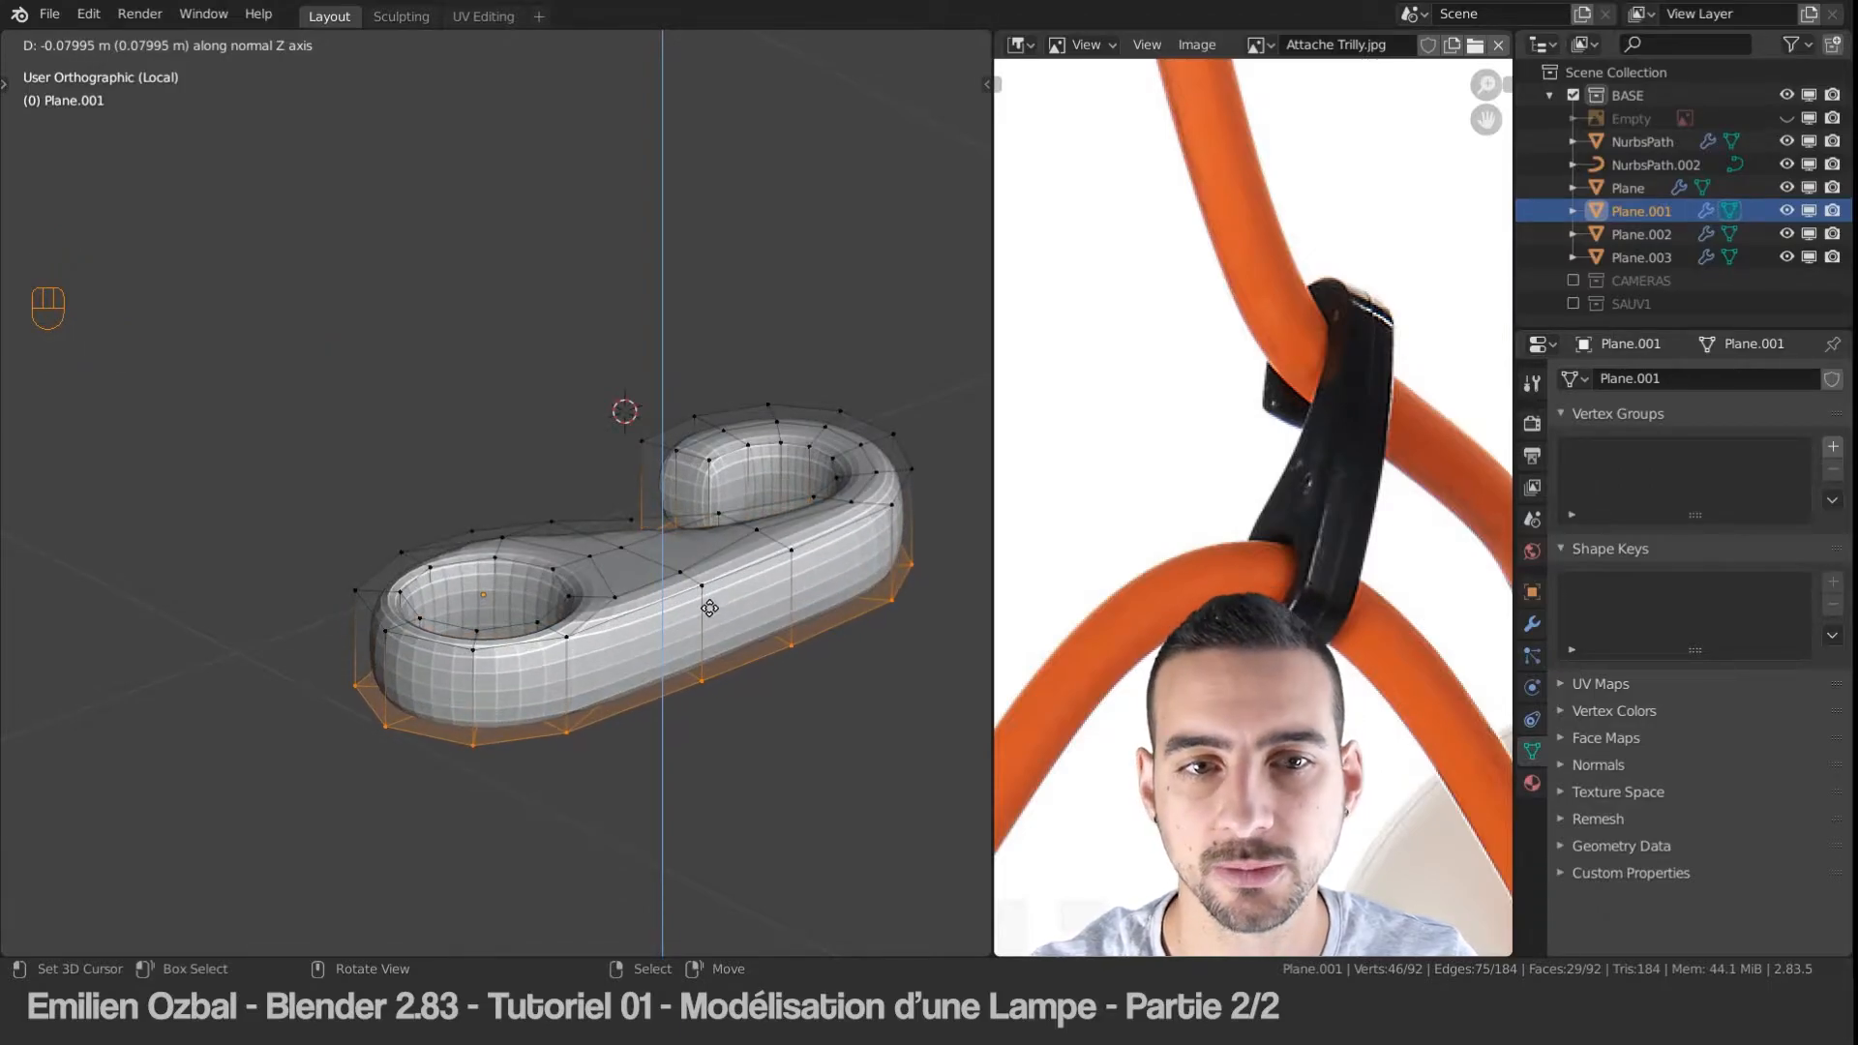
{"action": "left_click", "coordinate": [706, 611]}
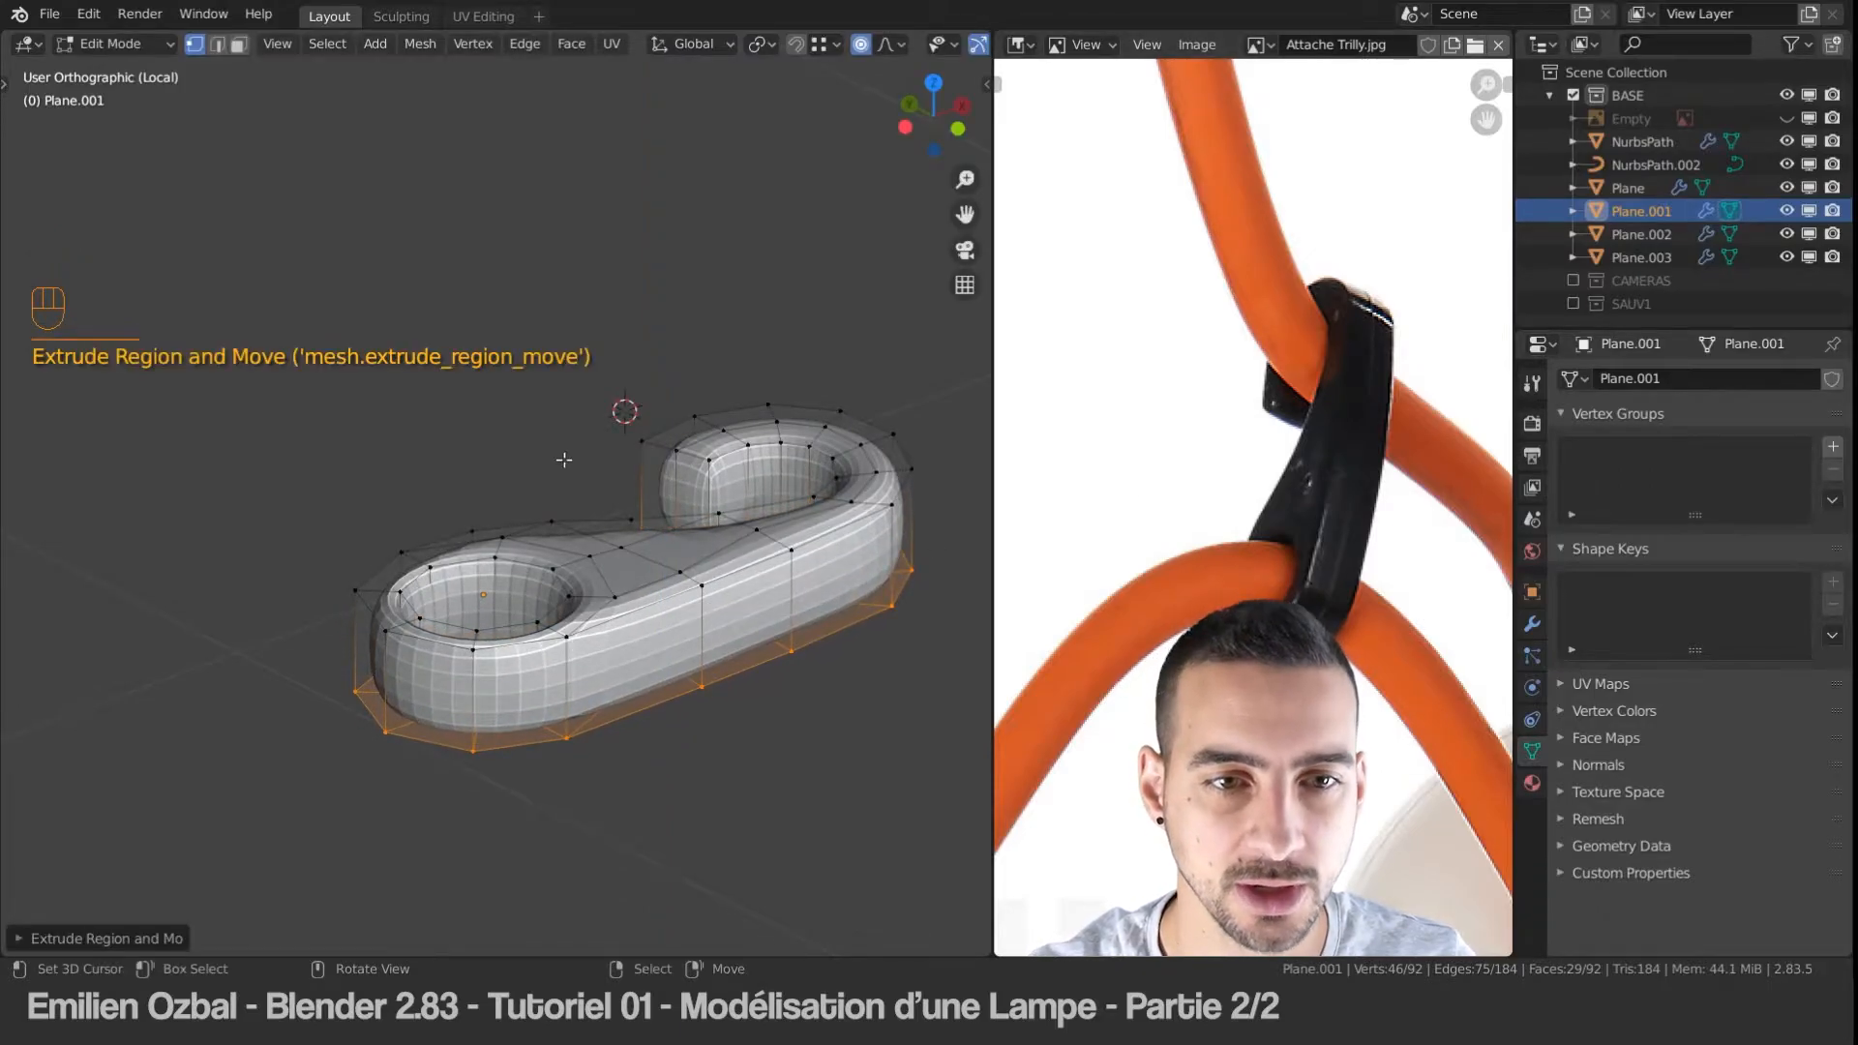
Step: Apply smooth shading to the extruded clip in Object Mode
{"action": "key", "text": "Tab"}
{"action": "key", "text": "q"}
{"action": "left_click", "coordinate": [399, 451]}
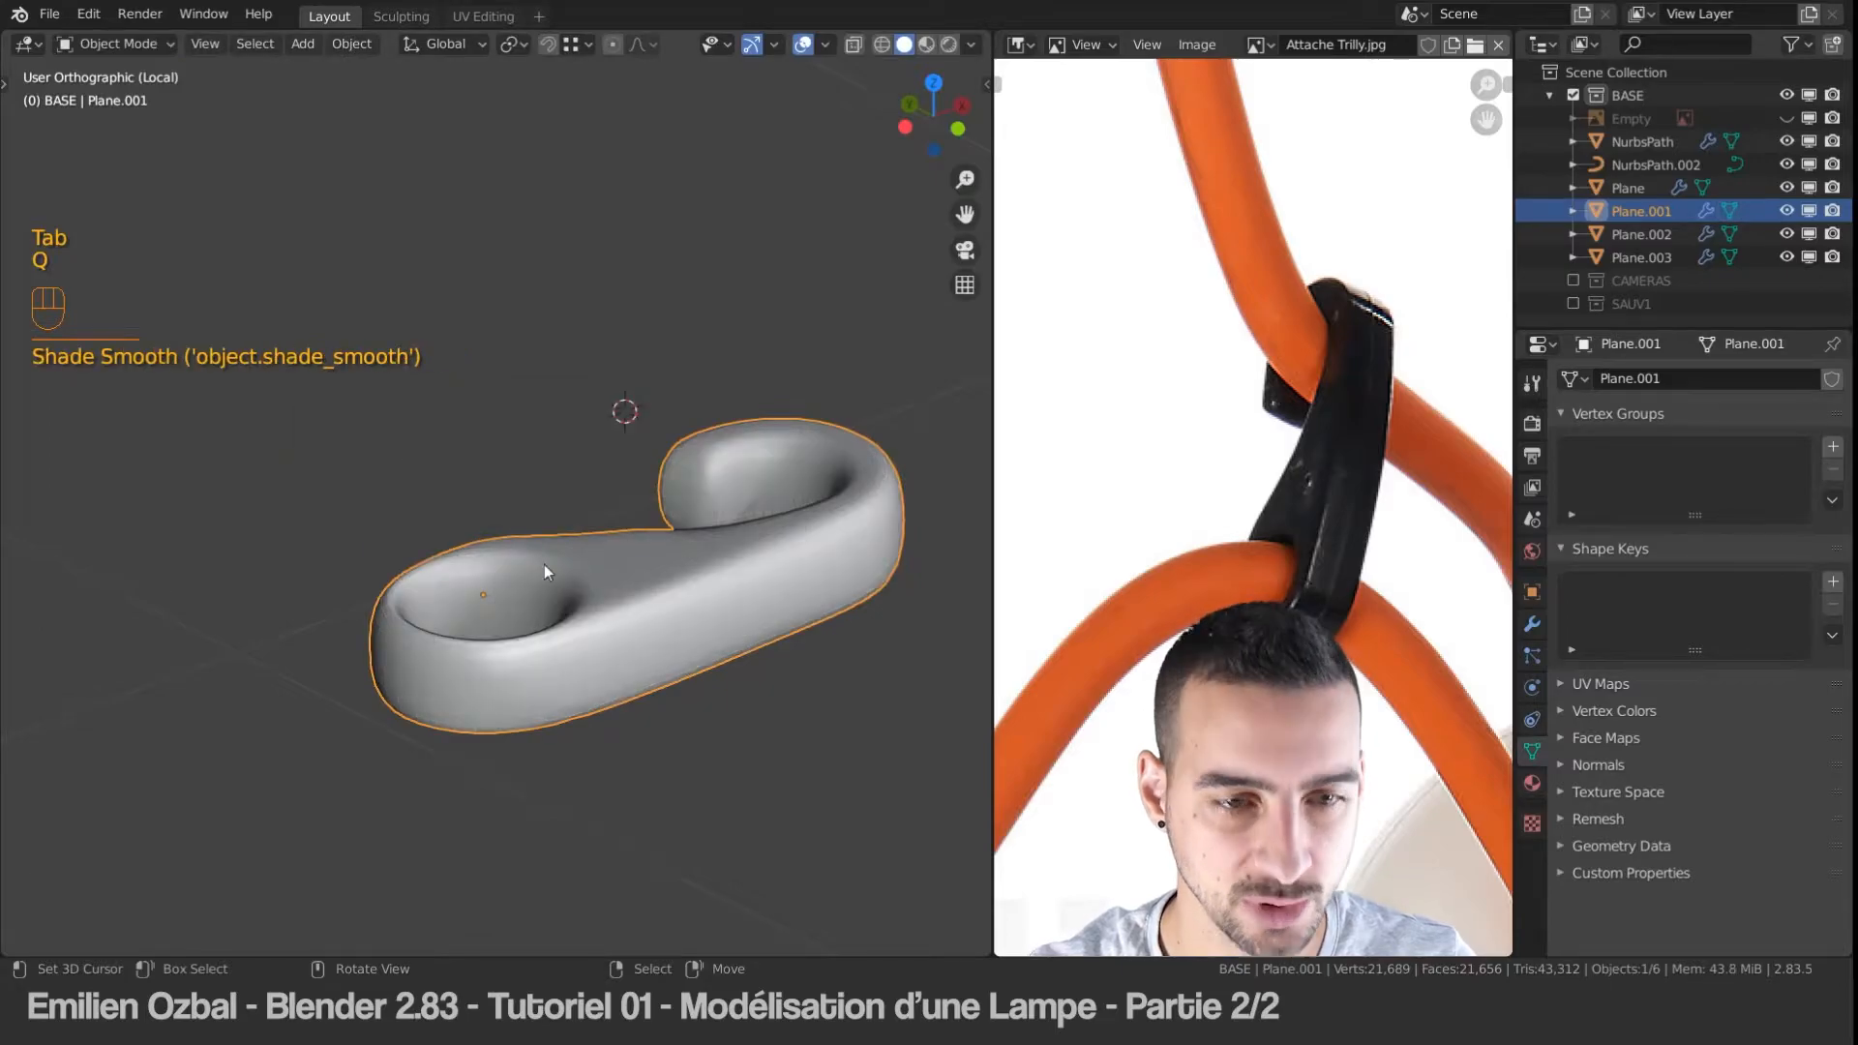
Step: Select the face loop around the clip's outer side in Edit Mode and convert it to its boundary edge loops
{"action": "key", "text": "ctrl+Tab"}
{"action": "key", "text": "ctrl+Tab"}
{"action": "key", "text": "Tab"}
{"action": "key", "text": "ctrl+Tab"}
{"action": "left_click", "coordinate": [464, 681], "text": "alt"}
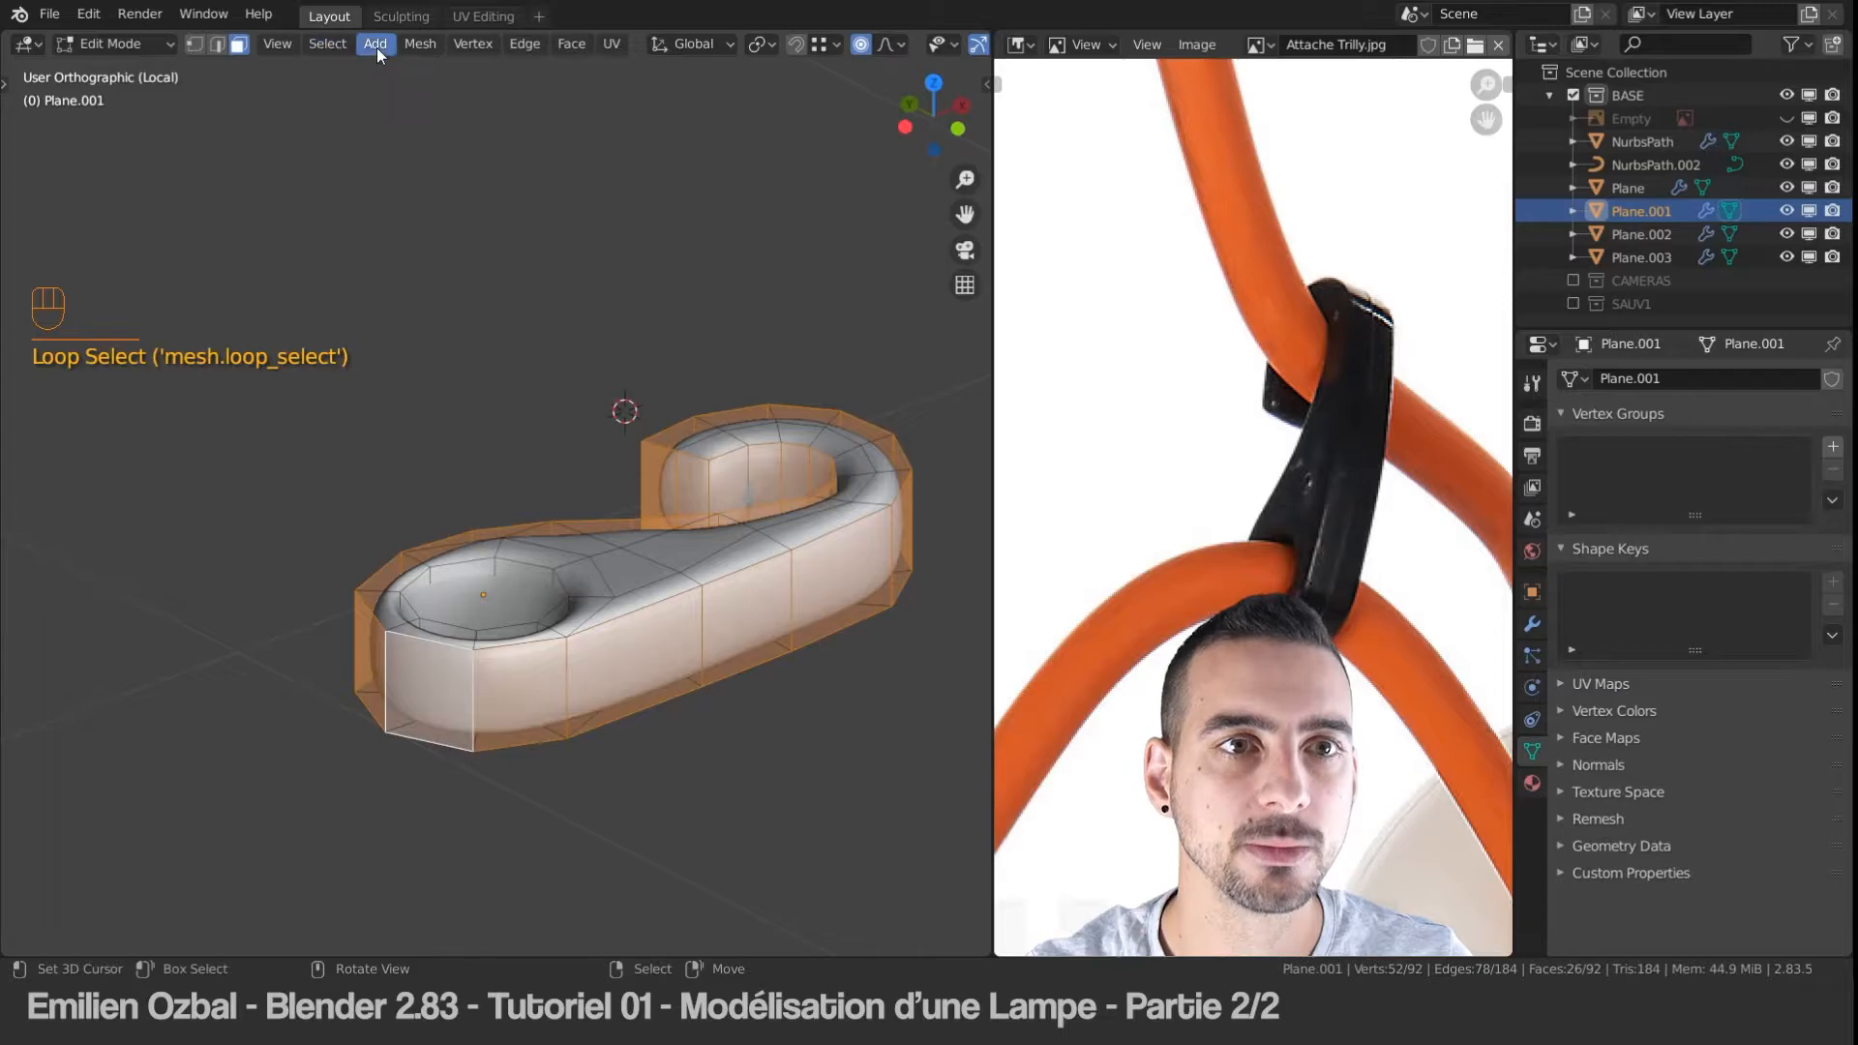
{"action": "left_click", "coordinate": [327, 44]}
{"action": "mouse_move", "coordinate": [391, 397]}
{"action": "left_click", "coordinate": [652, 471]}
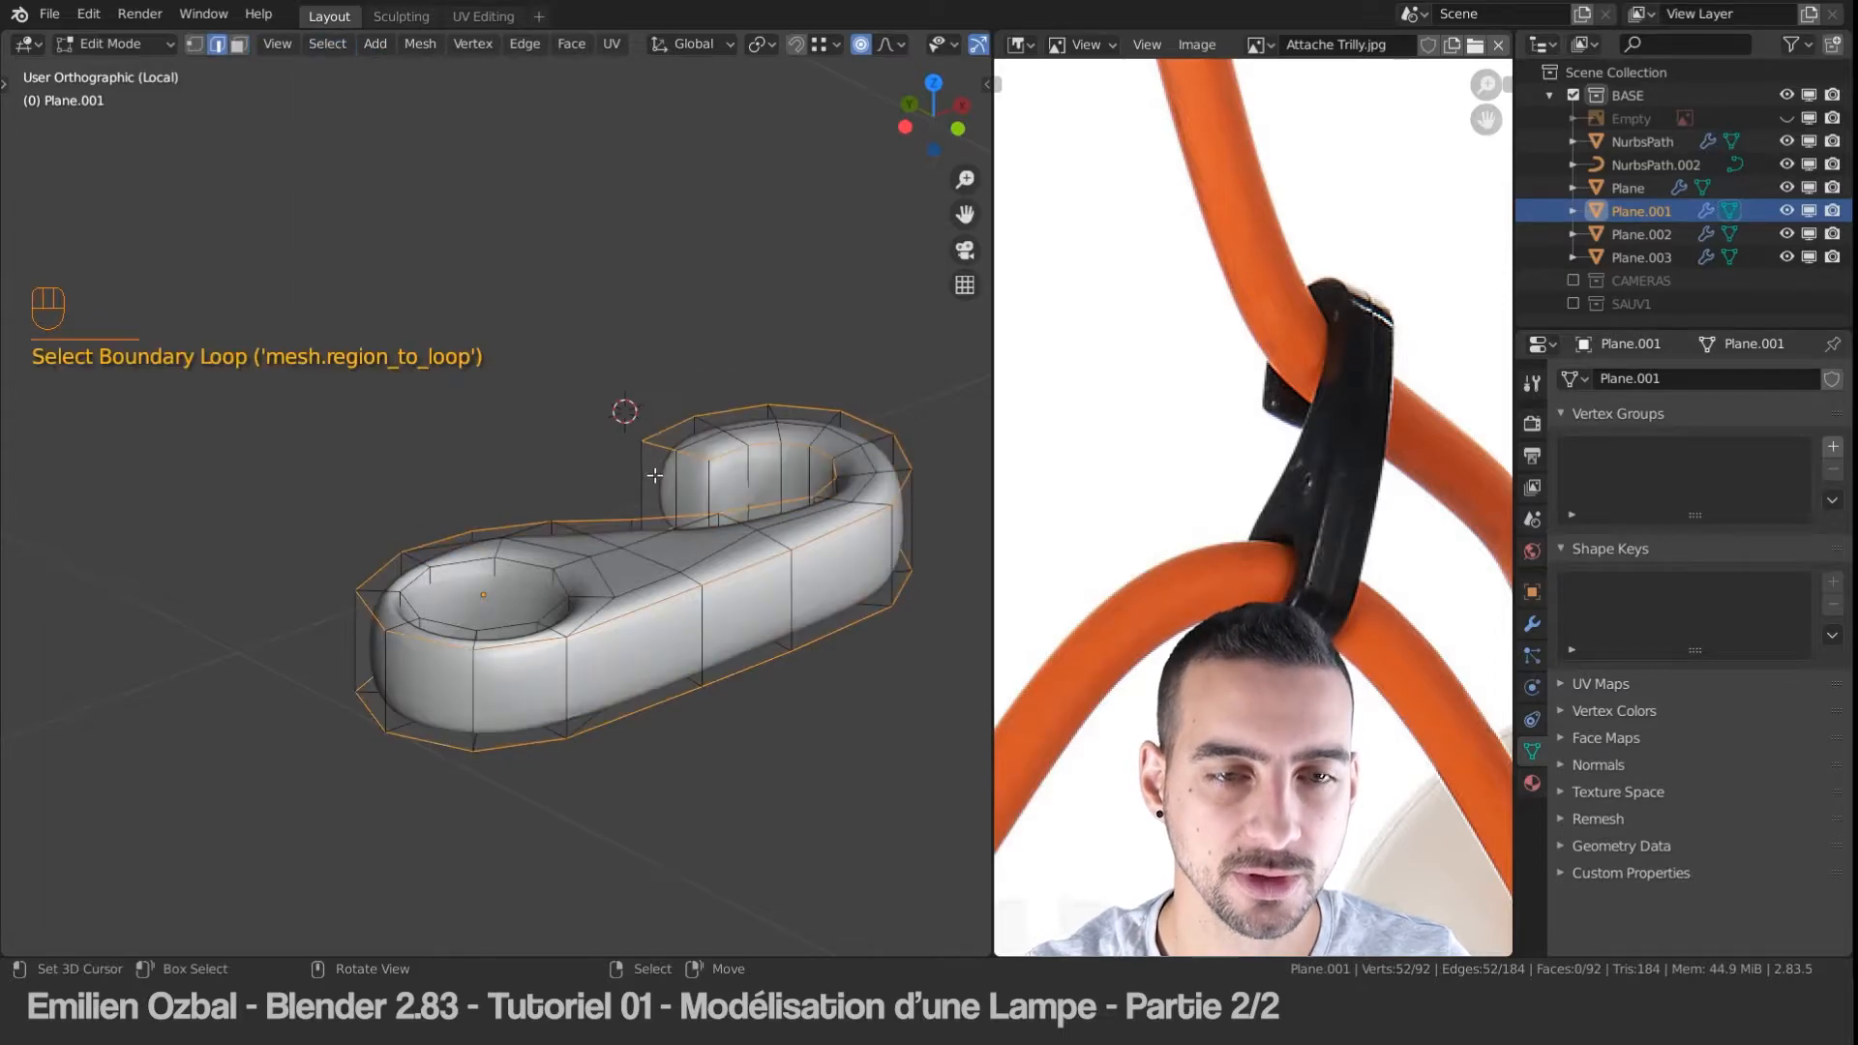
Step: Add the ring hole's rim loop to the selection, bevel the edges about 0.1 m with 2 segments, and inspect the clip in Object Mode
{"action": "key", "text": "ctrl+b"}
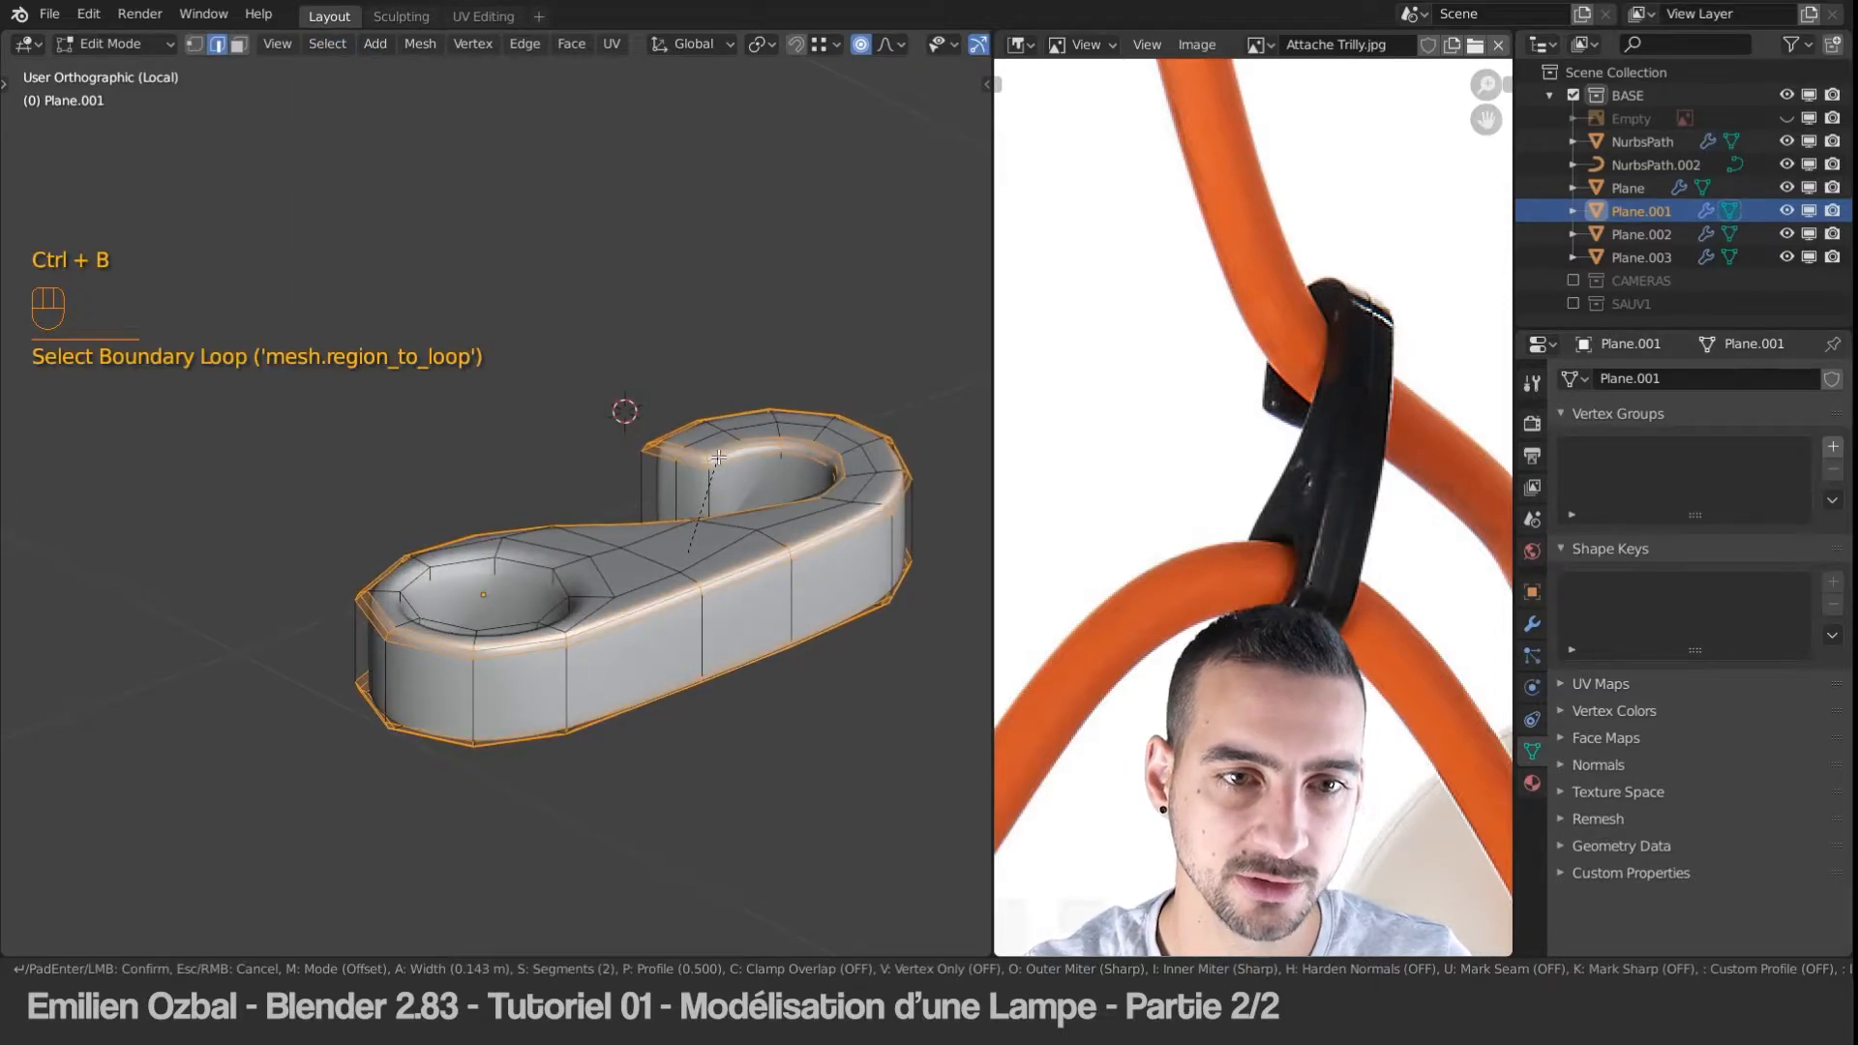
{"action": "right_click", "coordinate": [718, 456]}
{"action": "left_click", "coordinate": [560, 575], "text": "alt+shift"}
{"action": "middle_click_drag", "start_coordinate": [565, 574], "coordinate": [804, 377]}
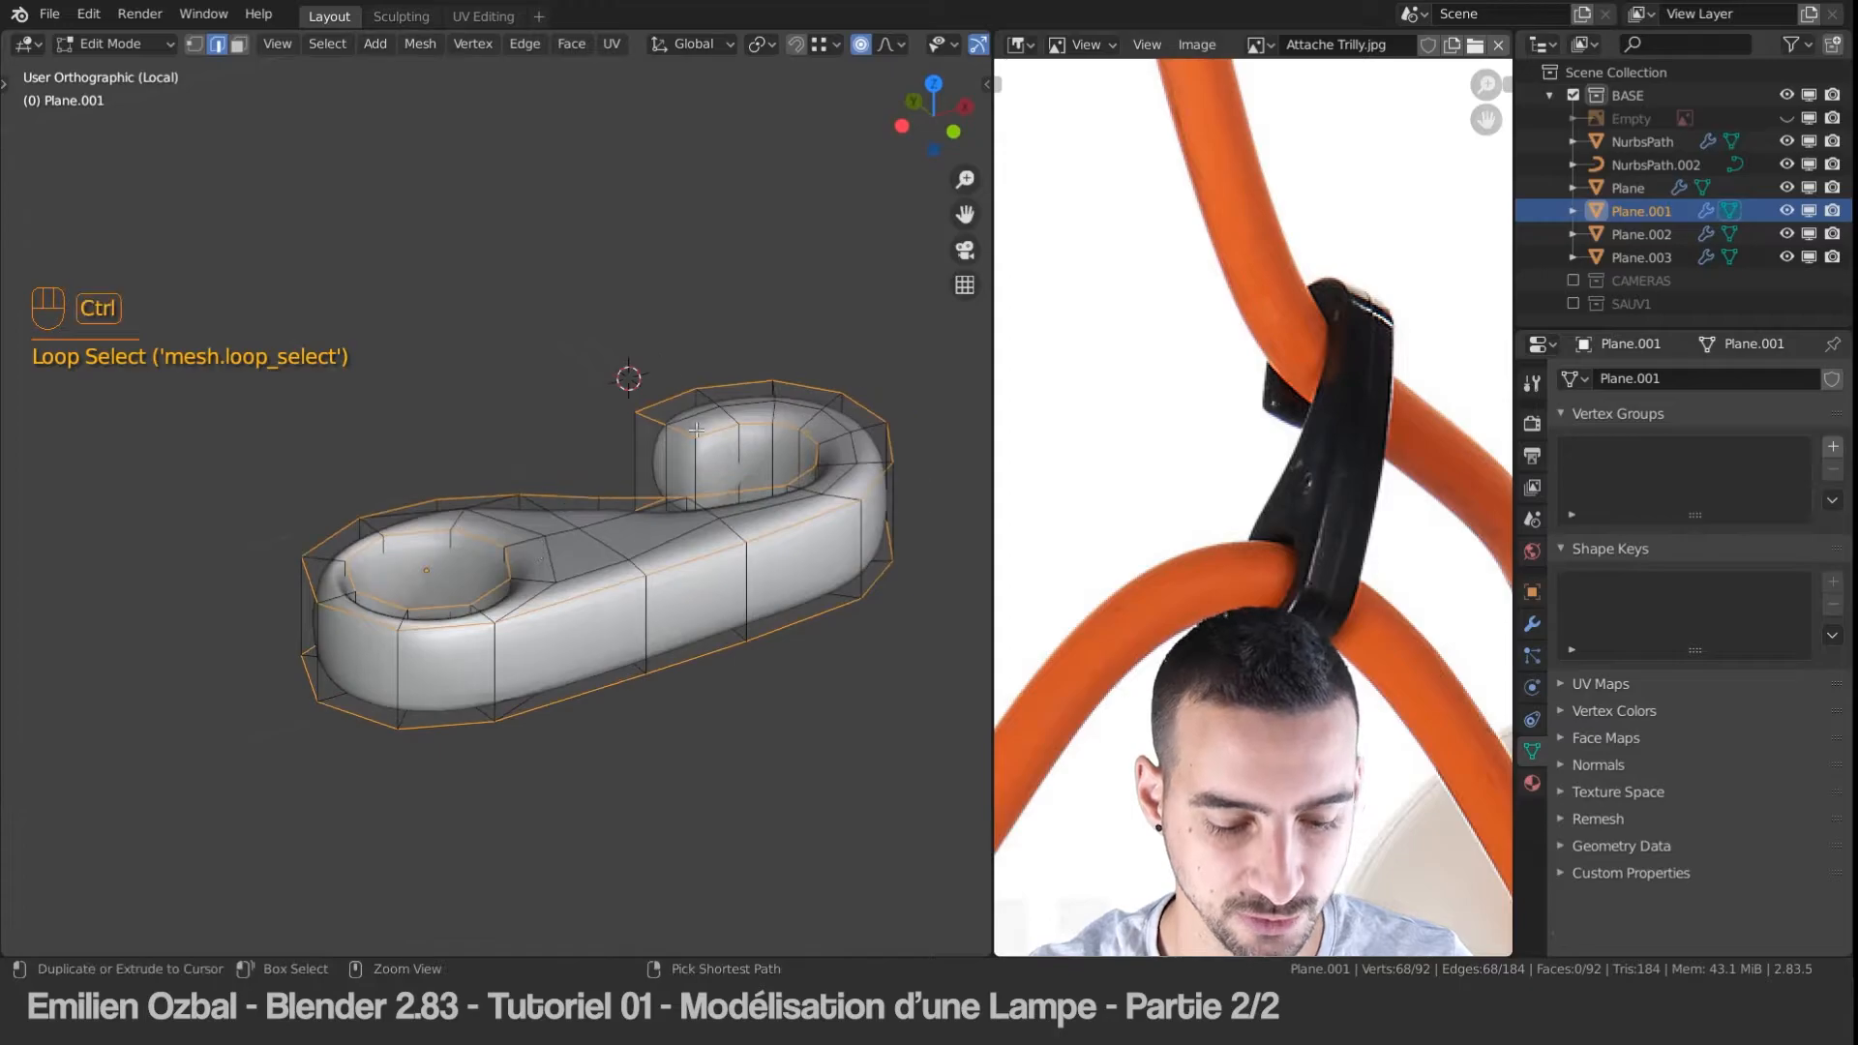
{"action": "key", "text": "ctrl+b"}
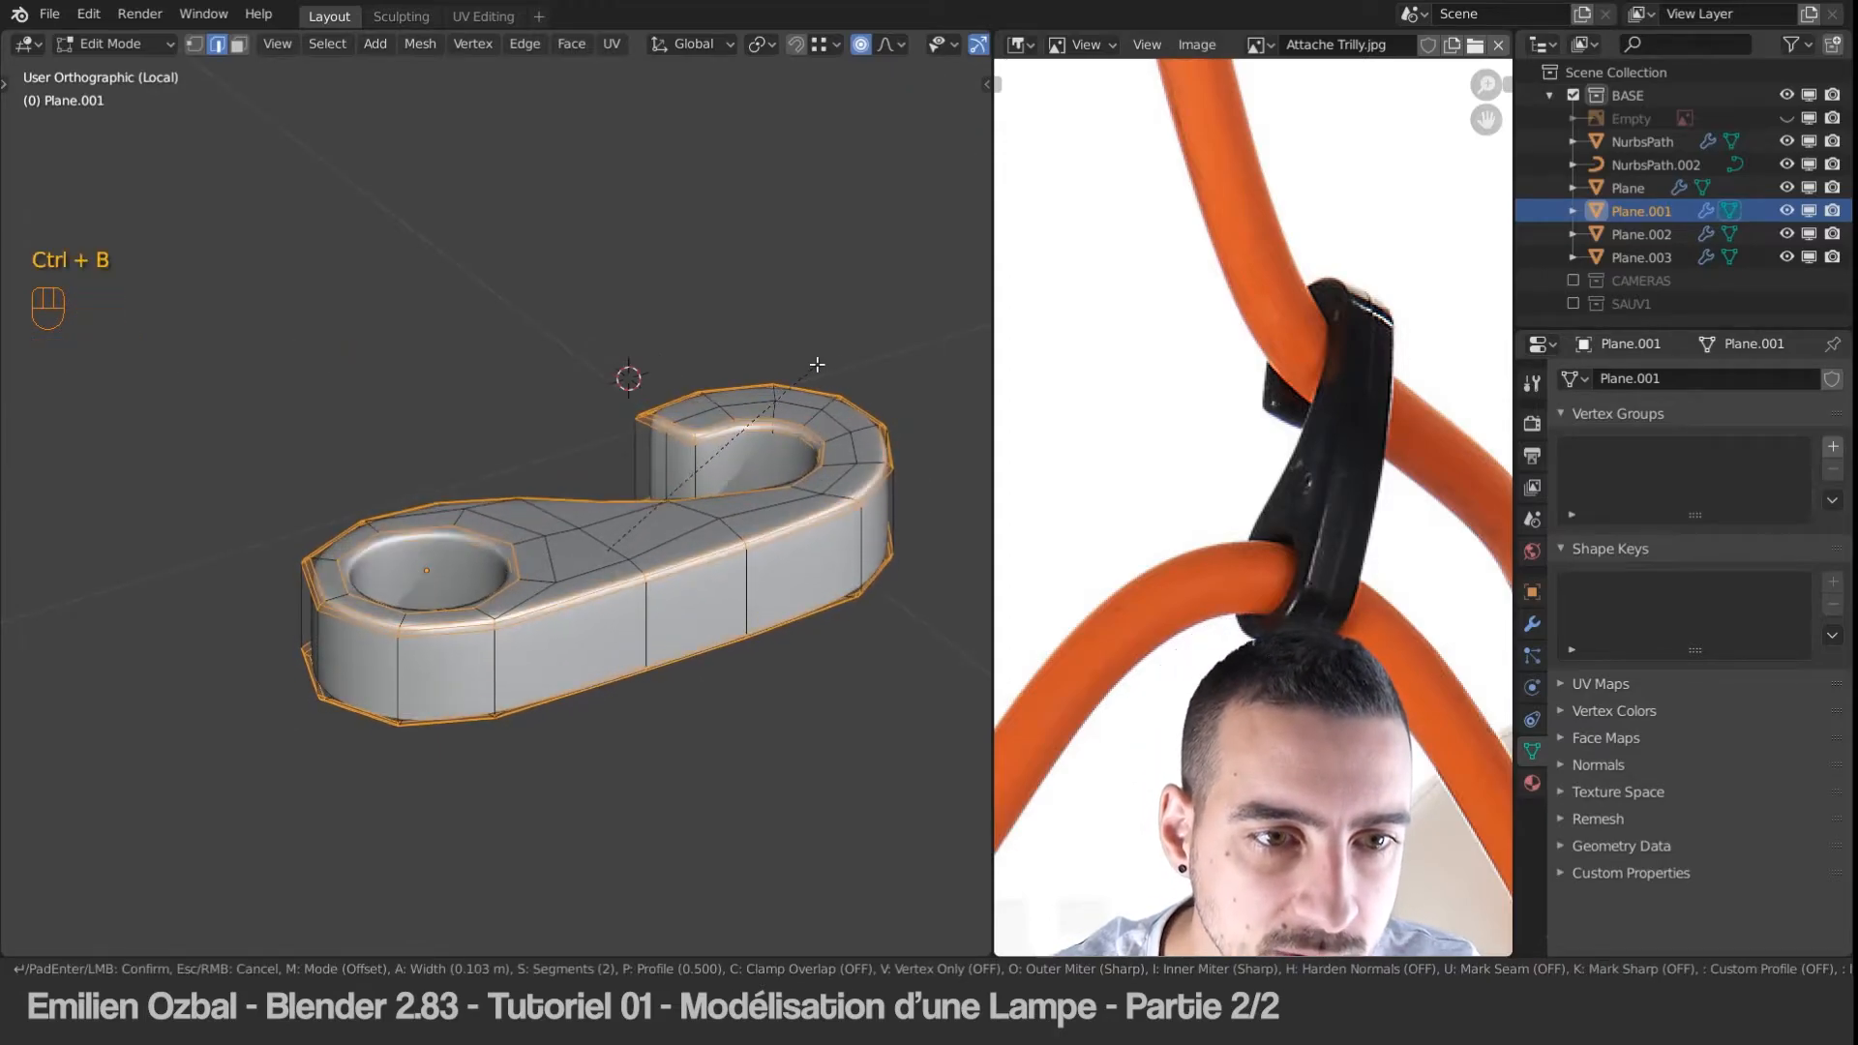
{"action": "left_click", "coordinate": [823, 363]}
{"action": "key", "text": "Tab"}
{"action": "scroll", "coordinate": [642, 548], "scroll_direction": "up", "scroll_amount": 4}
{"action": "middle_click_drag", "start_coordinate": [590, 687], "coordinate": [701, 549]}
{"action": "scroll", "coordinate": [760, 568], "scroll_direction": "down", "scroll_amount": 5}
Step: Leave local view, move the clip over to the lampshade and scale it down
{"action": "key", "text": "Tab"}
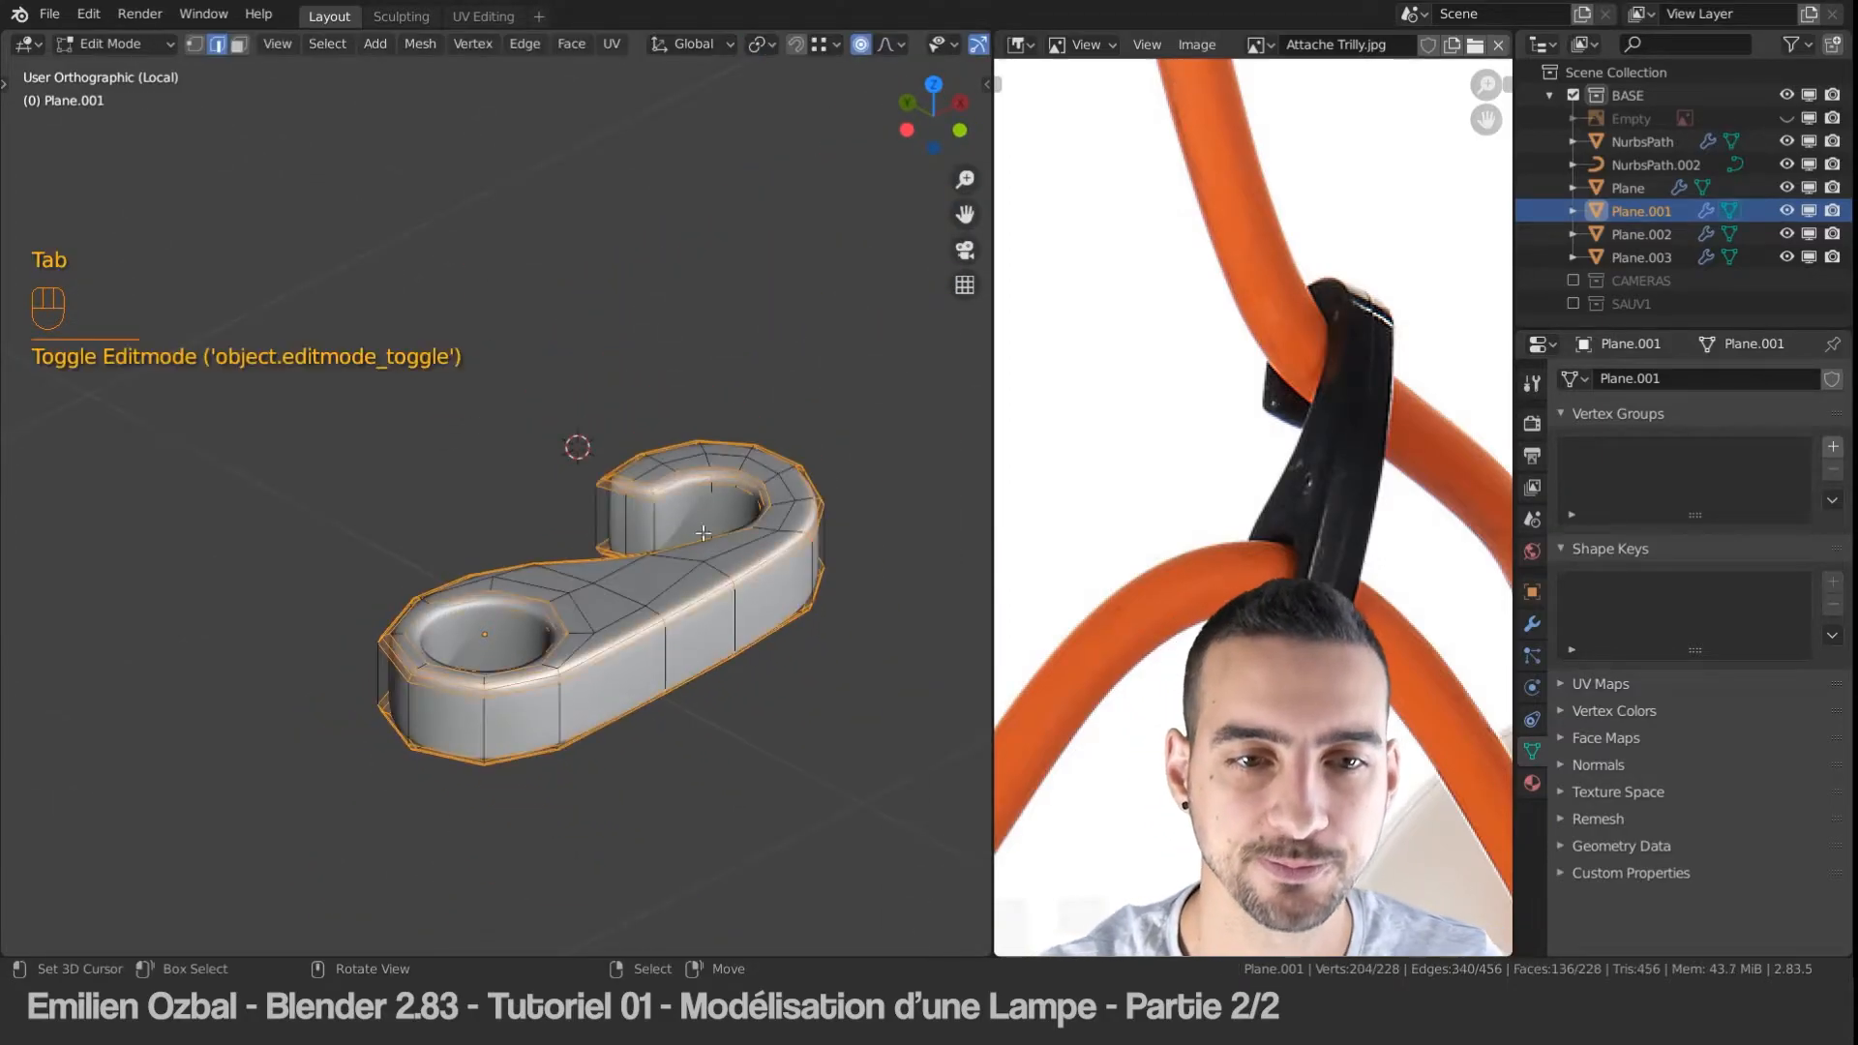
{"action": "key", "text": "KP_Divide"}
{"action": "key", "text": "Tab"}
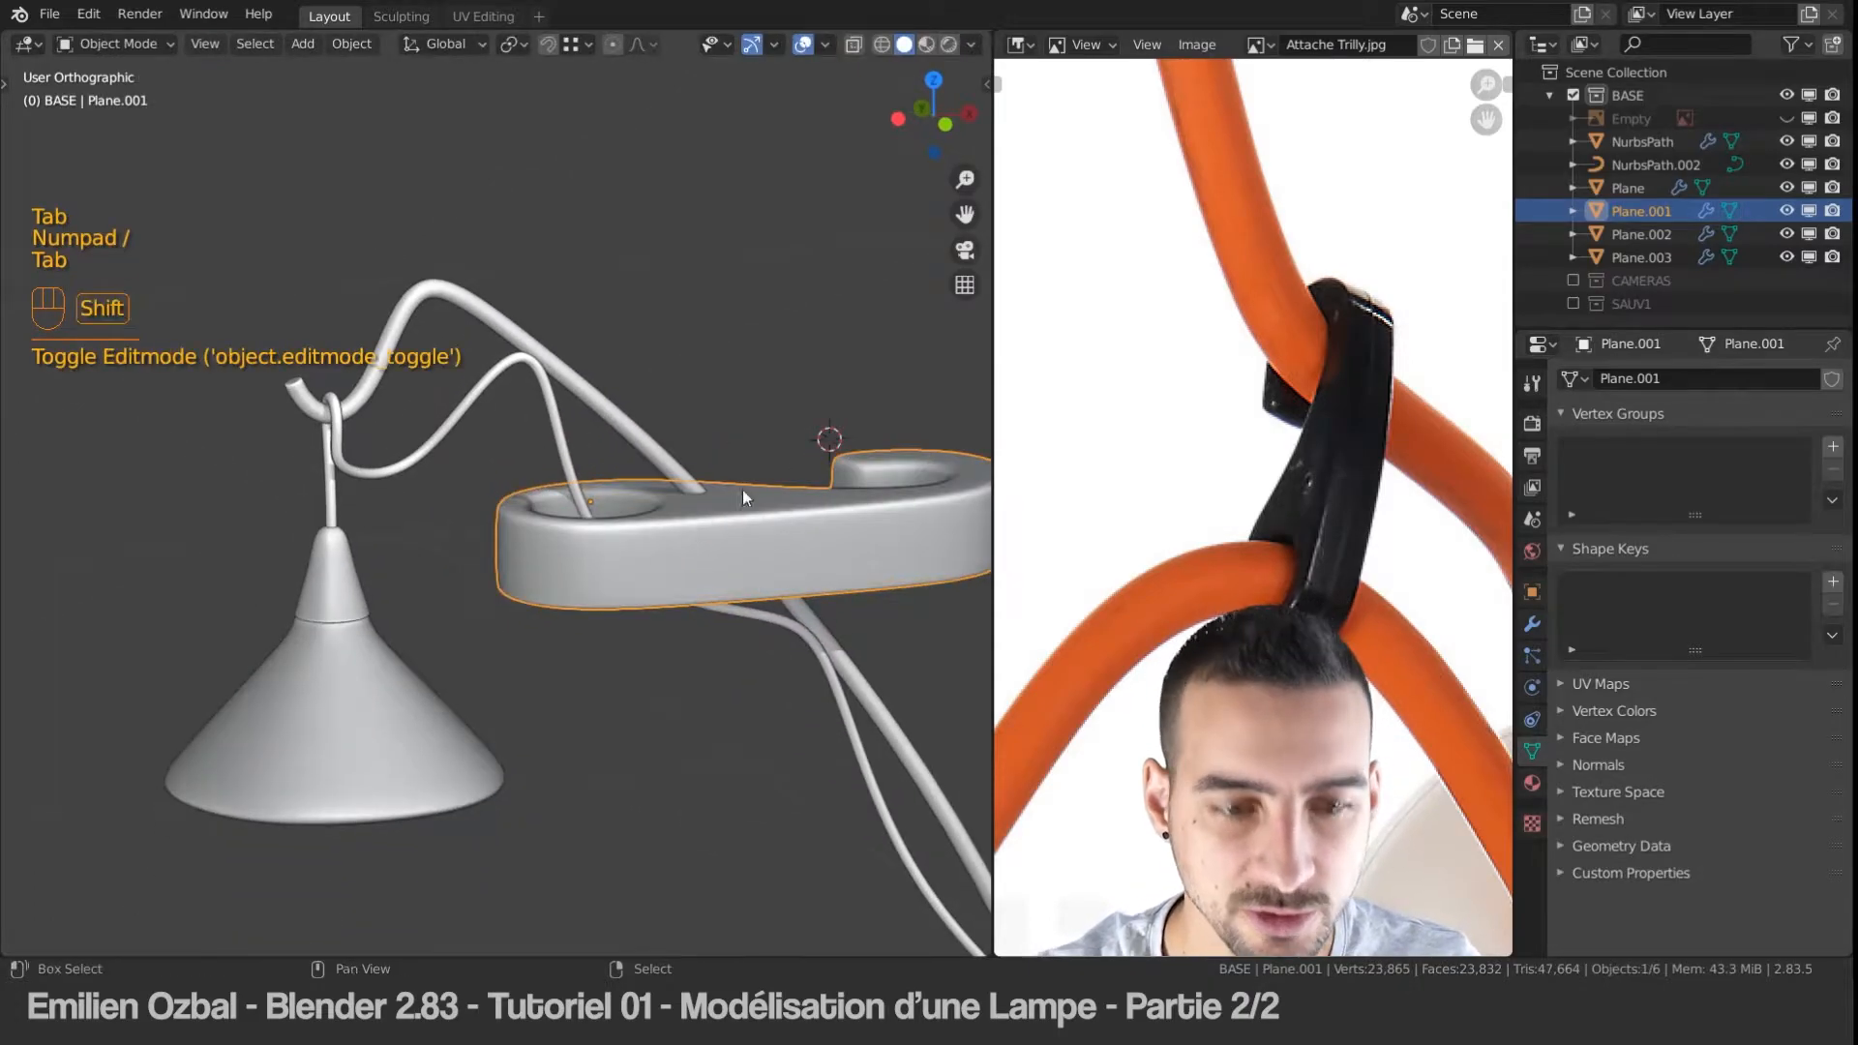
{"action": "middle_click_drag", "start_coordinate": [703, 511], "coordinate": [674, 514], "text": "shift"}
{"action": "key", "text": "g"}
{"action": "key", "text": "x"}
{"action": "left_click", "coordinate": [478, 496]}
{"action": "key", "text": "s"}
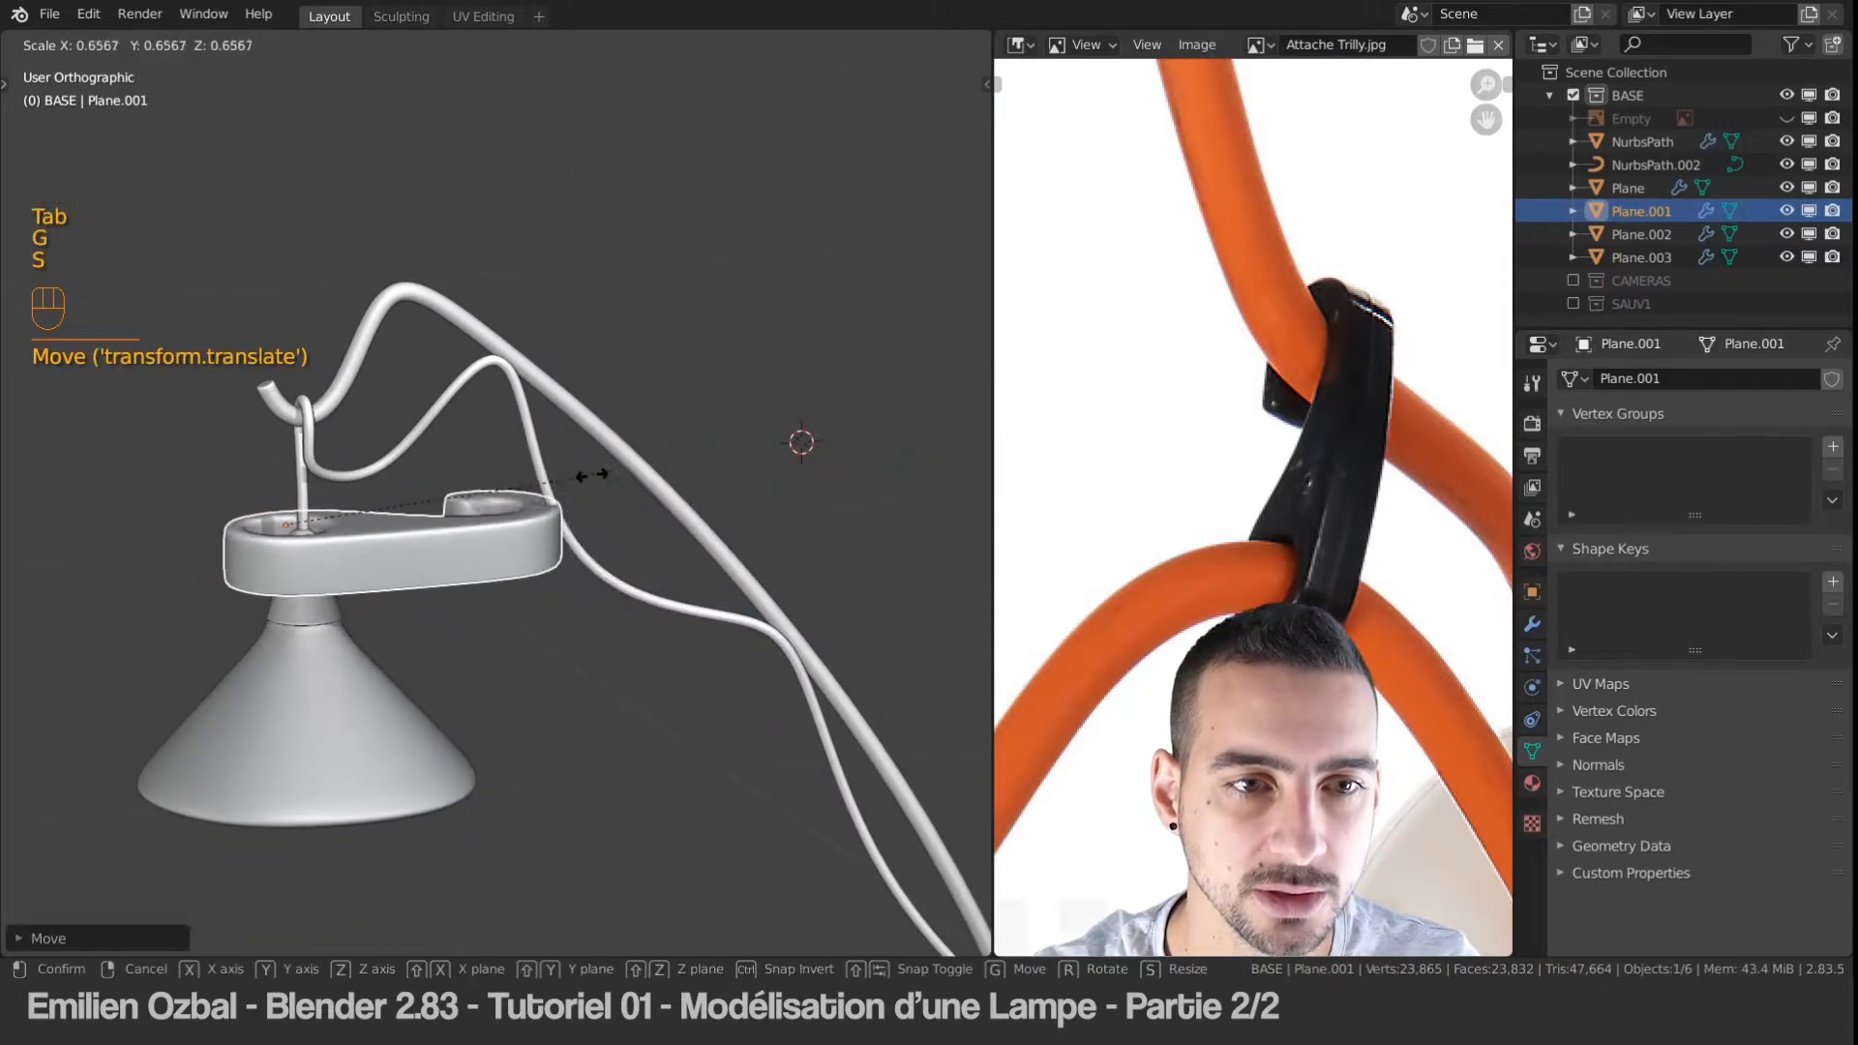
{"action": "left_click", "coordinate": [340, 553]}
Step: Rotate the clip about the Z axis and move it up to the cord loop at the end of the arm
{"action": "key", "text": "KP_Decimal"}
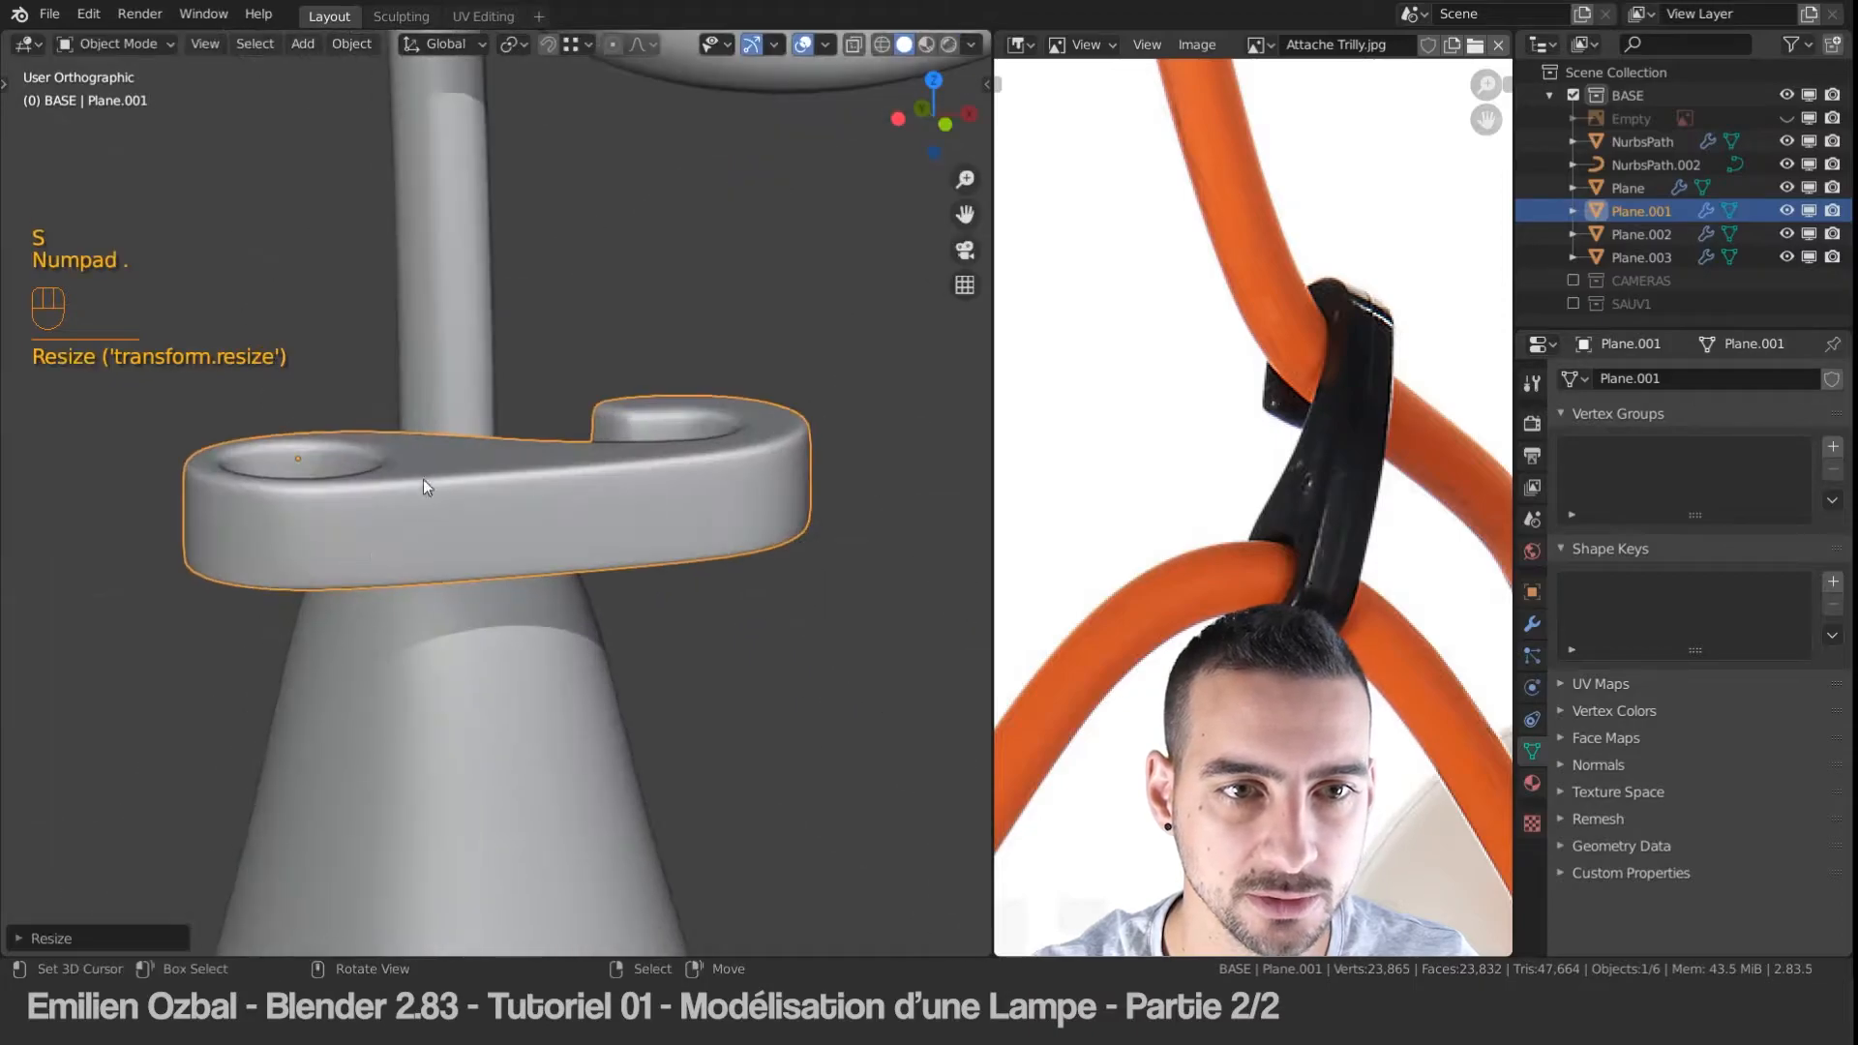
{"action": "middle_click_drag", "start_coordinate": [426, 487], "coordinate": [538, 485]}
{"action": "scroll", "coordinate": [538, 485], "scroll_direction": "down", "scroll_amount": 5}
{"action": "middle_click_drag", "start_coordinate": [529, 238], "coordinate": [528, 586], "text": "shift"}
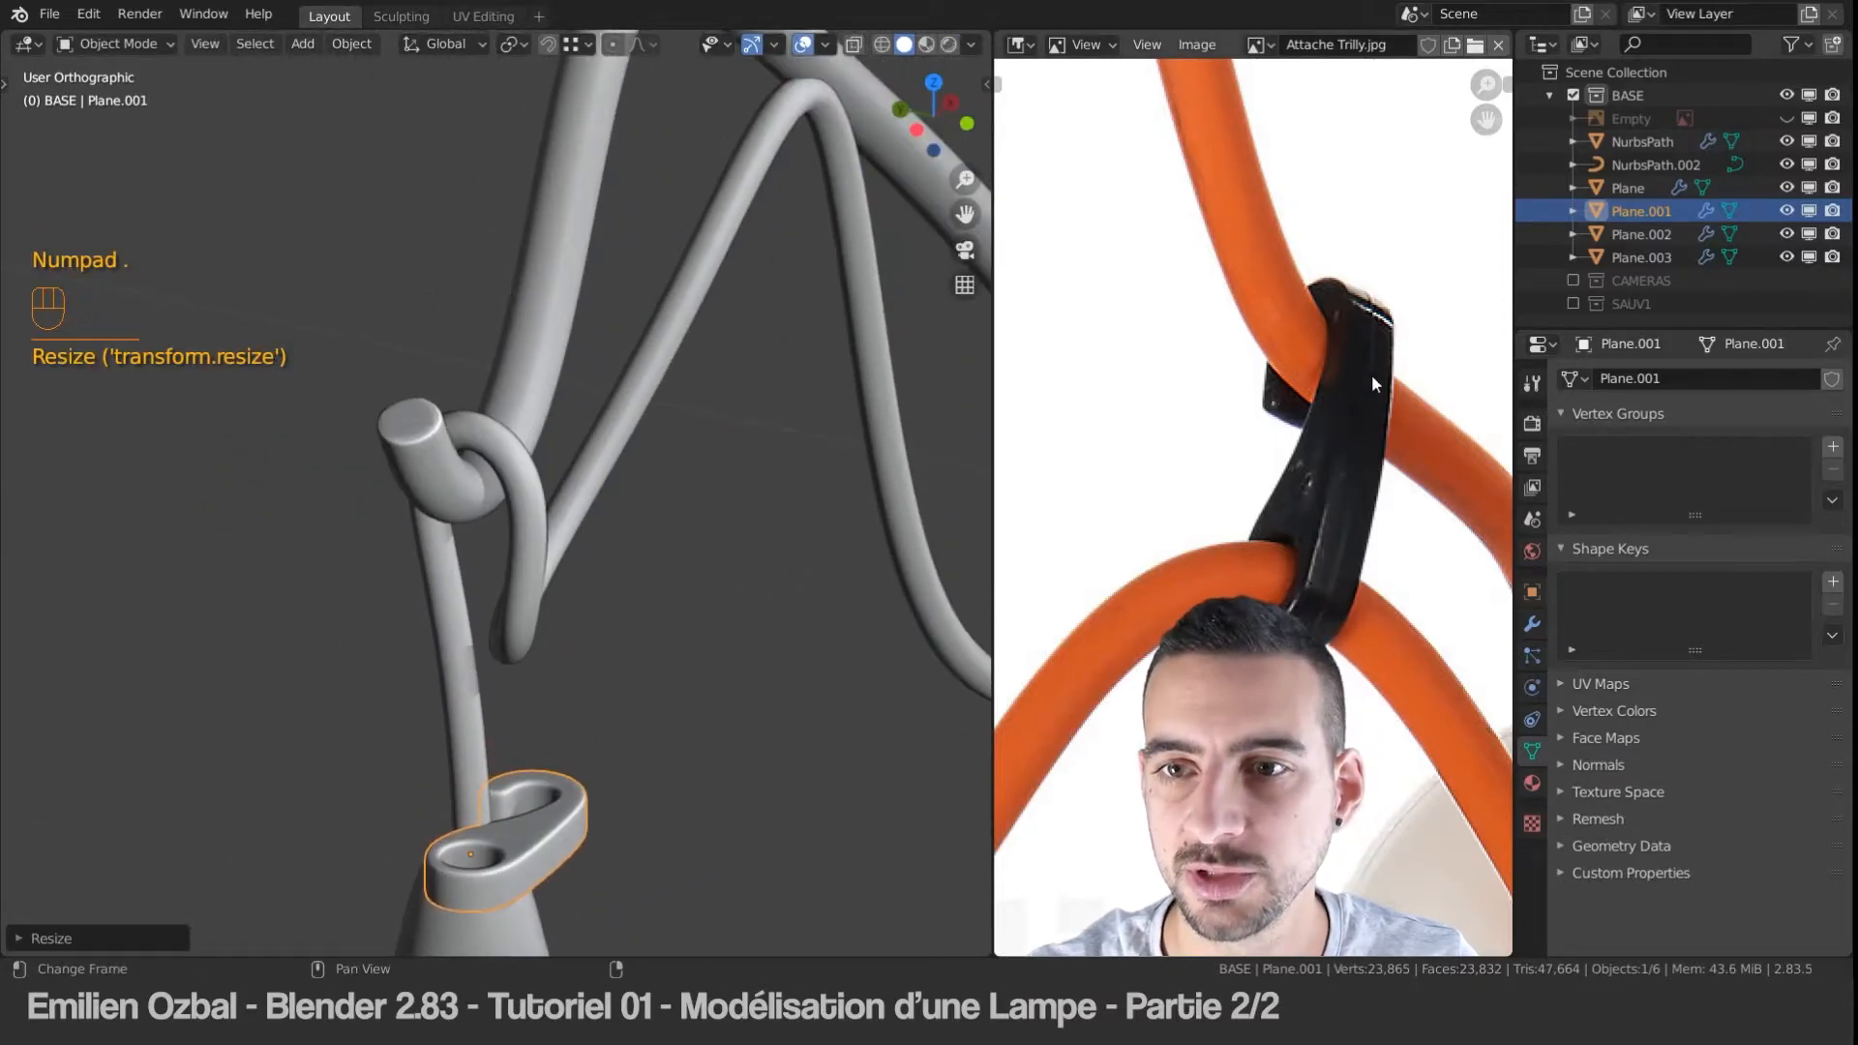
{"action": "key", "text": "r"}
{"action": "key", "text": "z"}
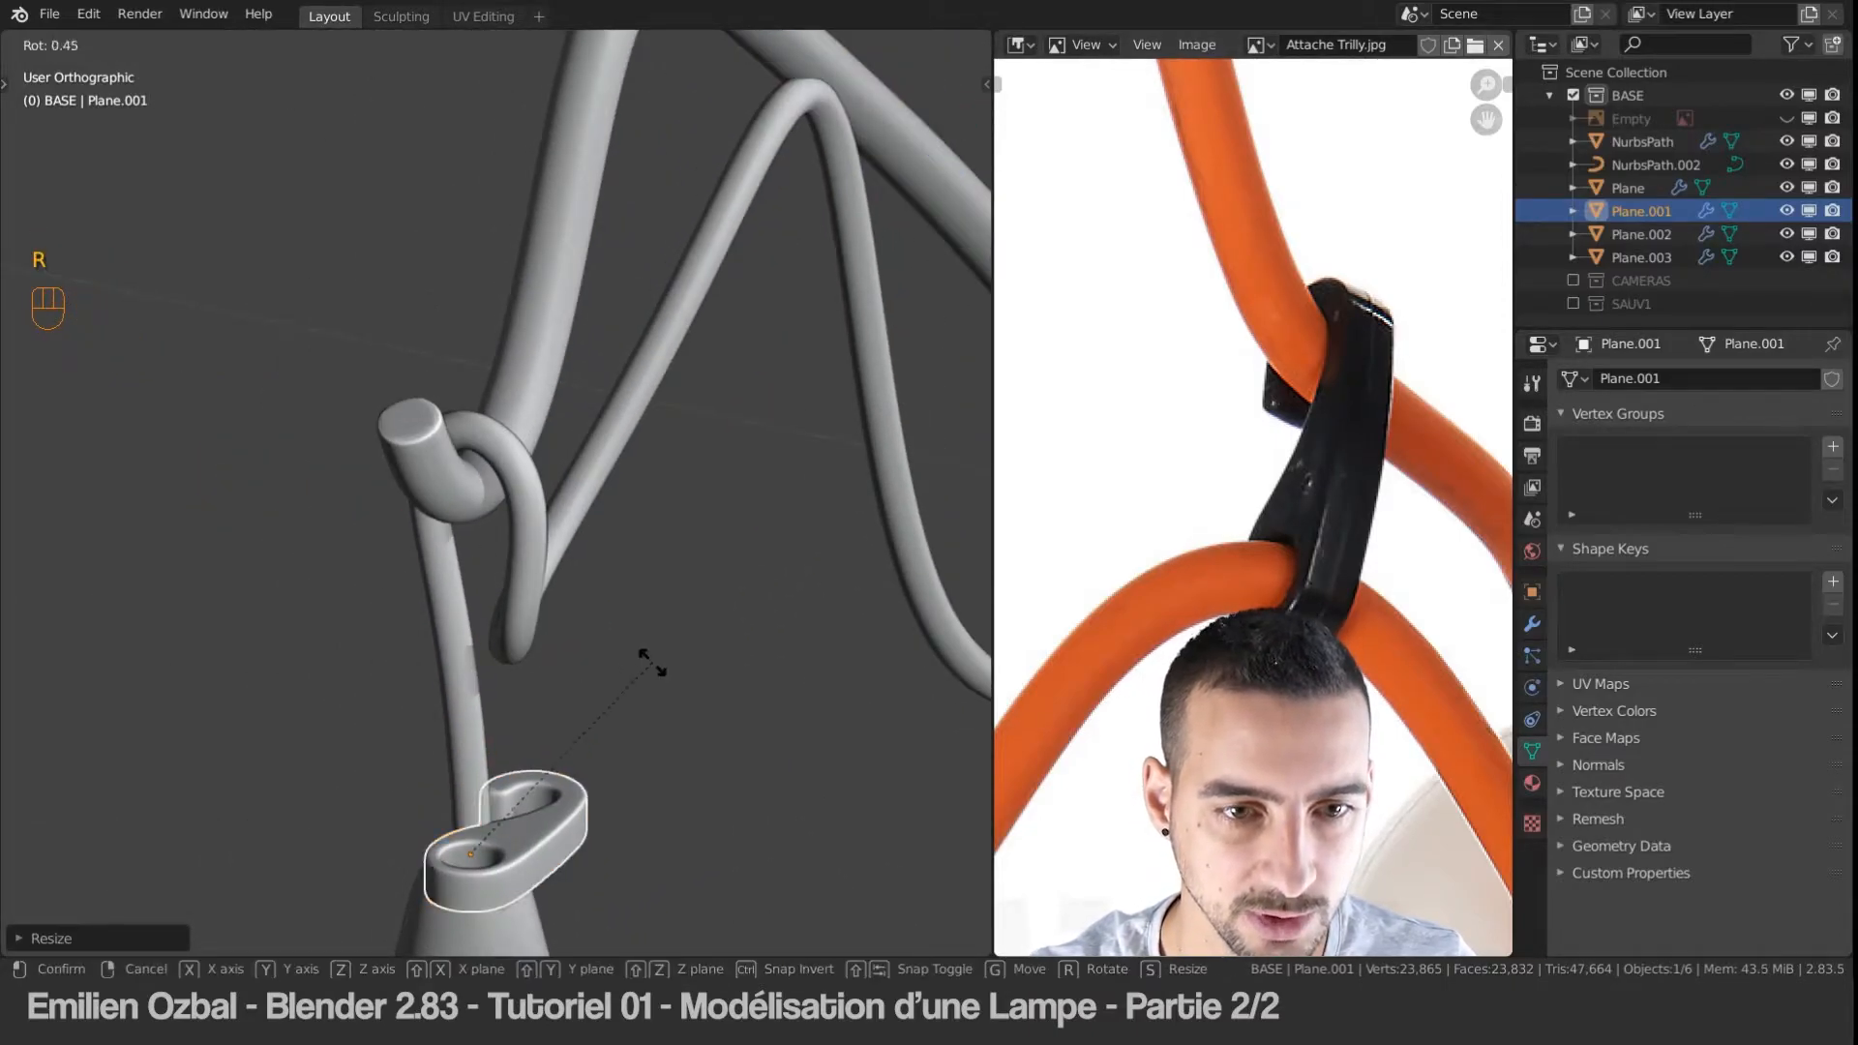
{"action": "left_click", "coordinate": [608, 885]}
{"action": "key", "text": "g"}
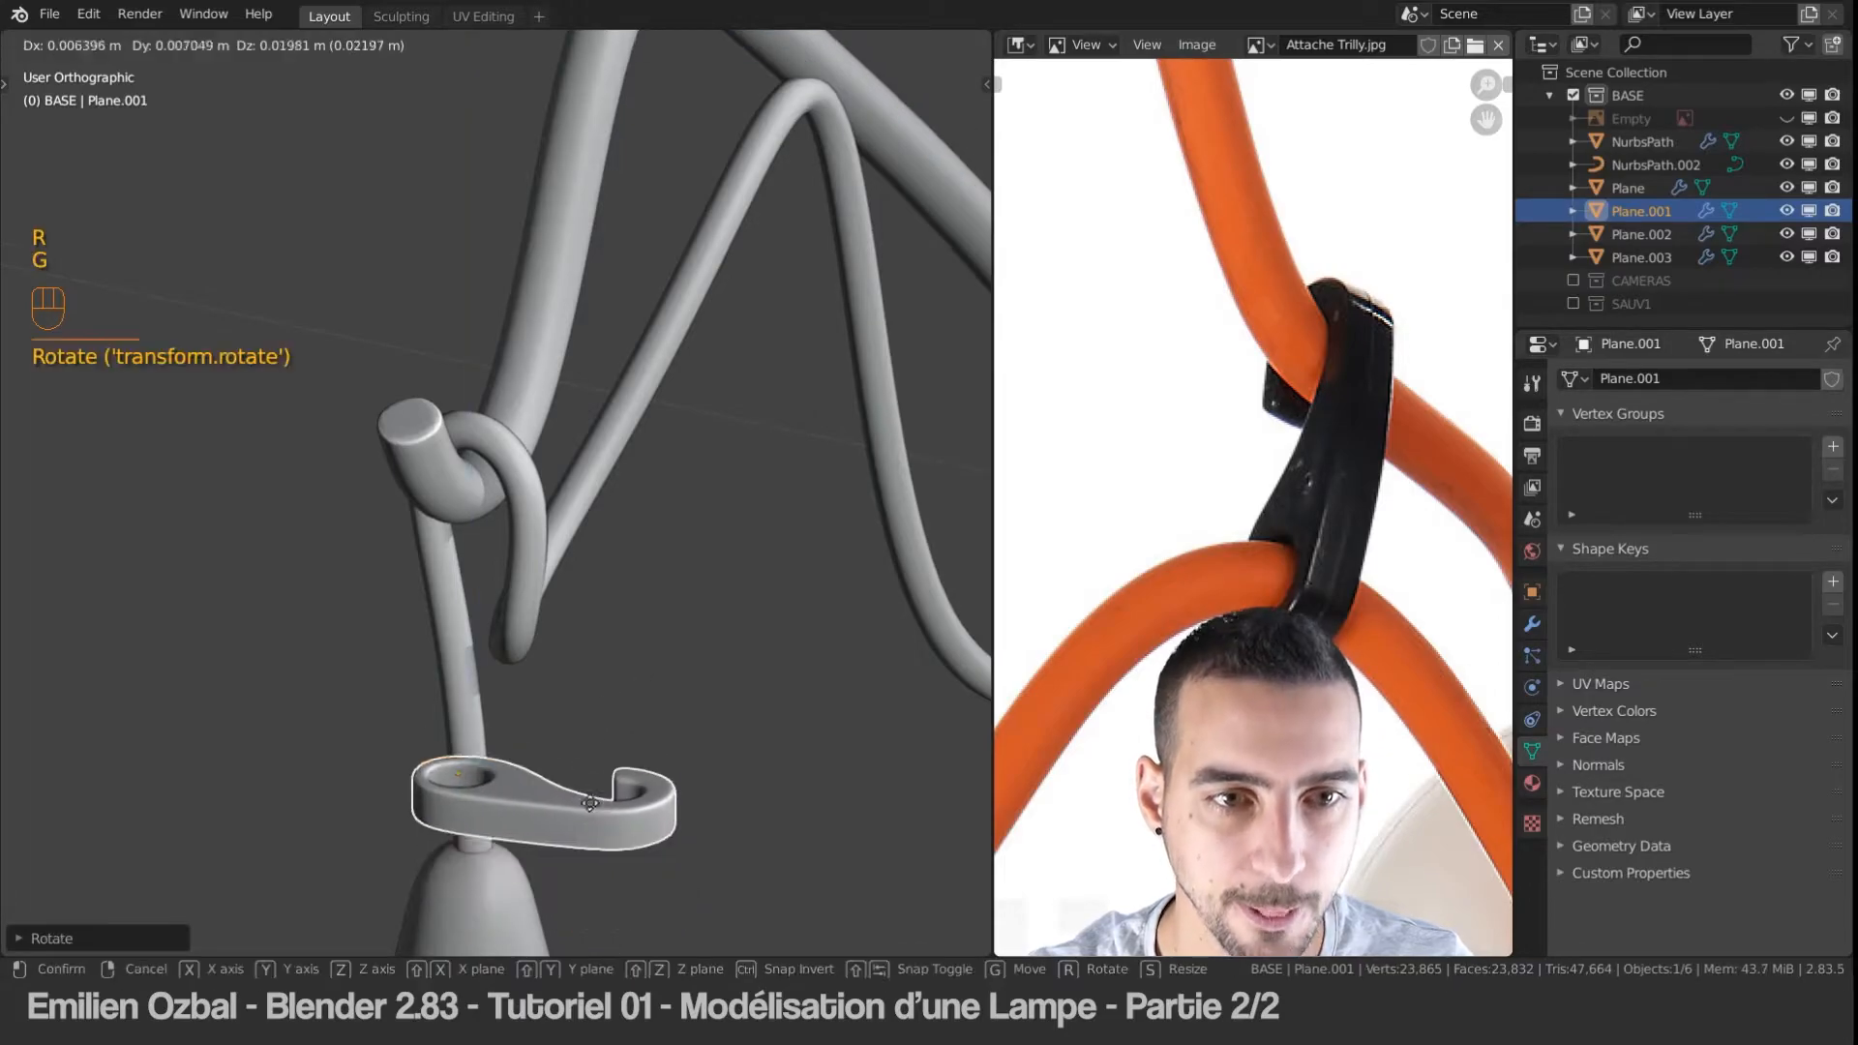
{"action": "left_click", "coordinate": [531, 534]}
Step: Scale the clip to suit the cord and position its ring on the hanging cord just under the arm's end
{"action": "middle_click_drag", "start_coordinate": [531, 534], "coordinate": [507, 618]}
{"action": "key", "text": "s"}
{"action": "left_click", "coordinate": [550, 478]}
{"action": "scroll", "coordinate": [521, 513], "scroll_direction": "up", "scroll_amount": 2}
{"action": "key", "text": "g"}
{"action": "key", "text": "x"}
{"action": "left_click", "coordinate": [564, 542]}
{"action": "key", "text": "g"}
{"action": "left_click", "coordinate": [544, 602]}
Step: Rotate the clip about the global Z axis and adjust its angle so the hook faces the looping part of the cord
{"action": "key", "text": "r"}
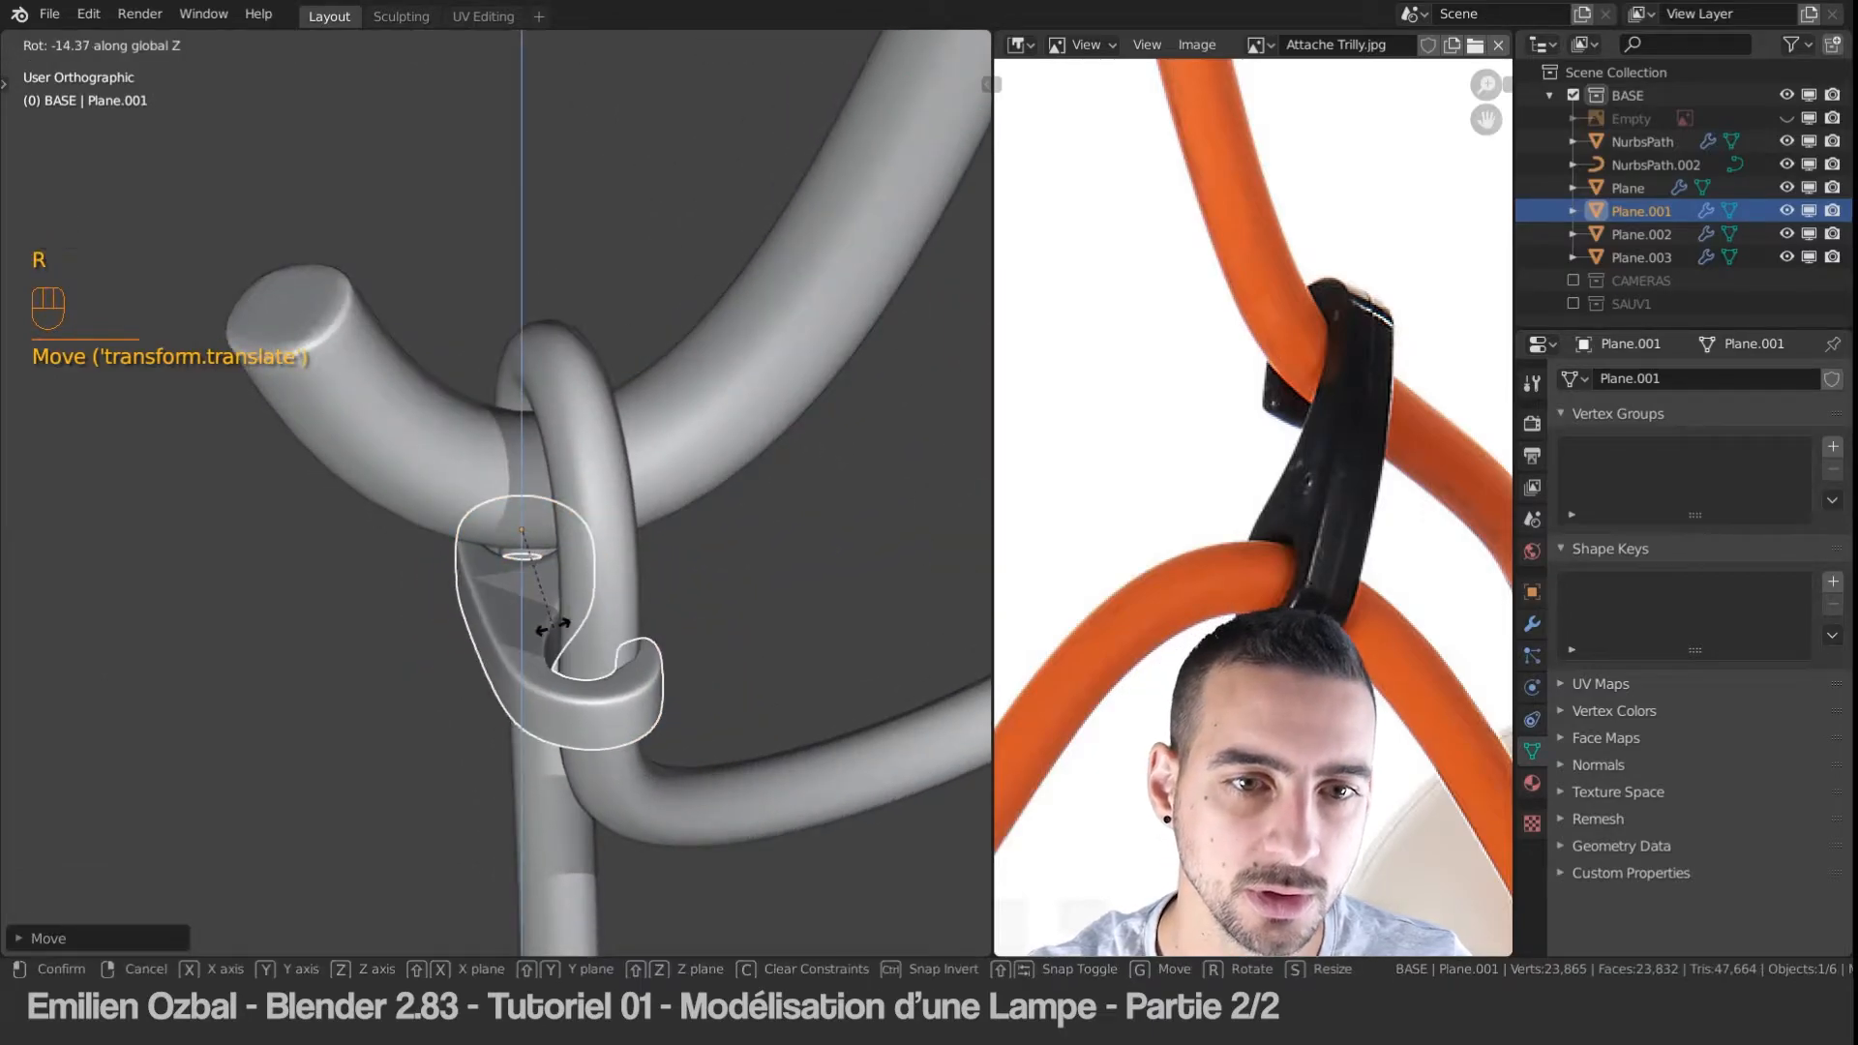
{"action": "left_click", "coordinate": [556, 619]}
{"action": "middle_click_drag", "start_coordinate": [677, 646], "coordinate": [537, 556]}
{"action": "key", "text": "r"}
{"action": "left_click", "coordinate": [665, 517]}
{"action": "mouse_move", "coordinate": [665, 517]}
{"action": "middle_mouse_down"}
{"action": "mouse_move", "coordinate": [913, 477]}
{"action": "mouse_move", "coordinate": [805, 543]}
{"action": "mouse_move", "coordinate": [538, 519]}
{"action": "mouse_move", "coordinate": [652, 536]}
{"action": "middle_mouse_up"}
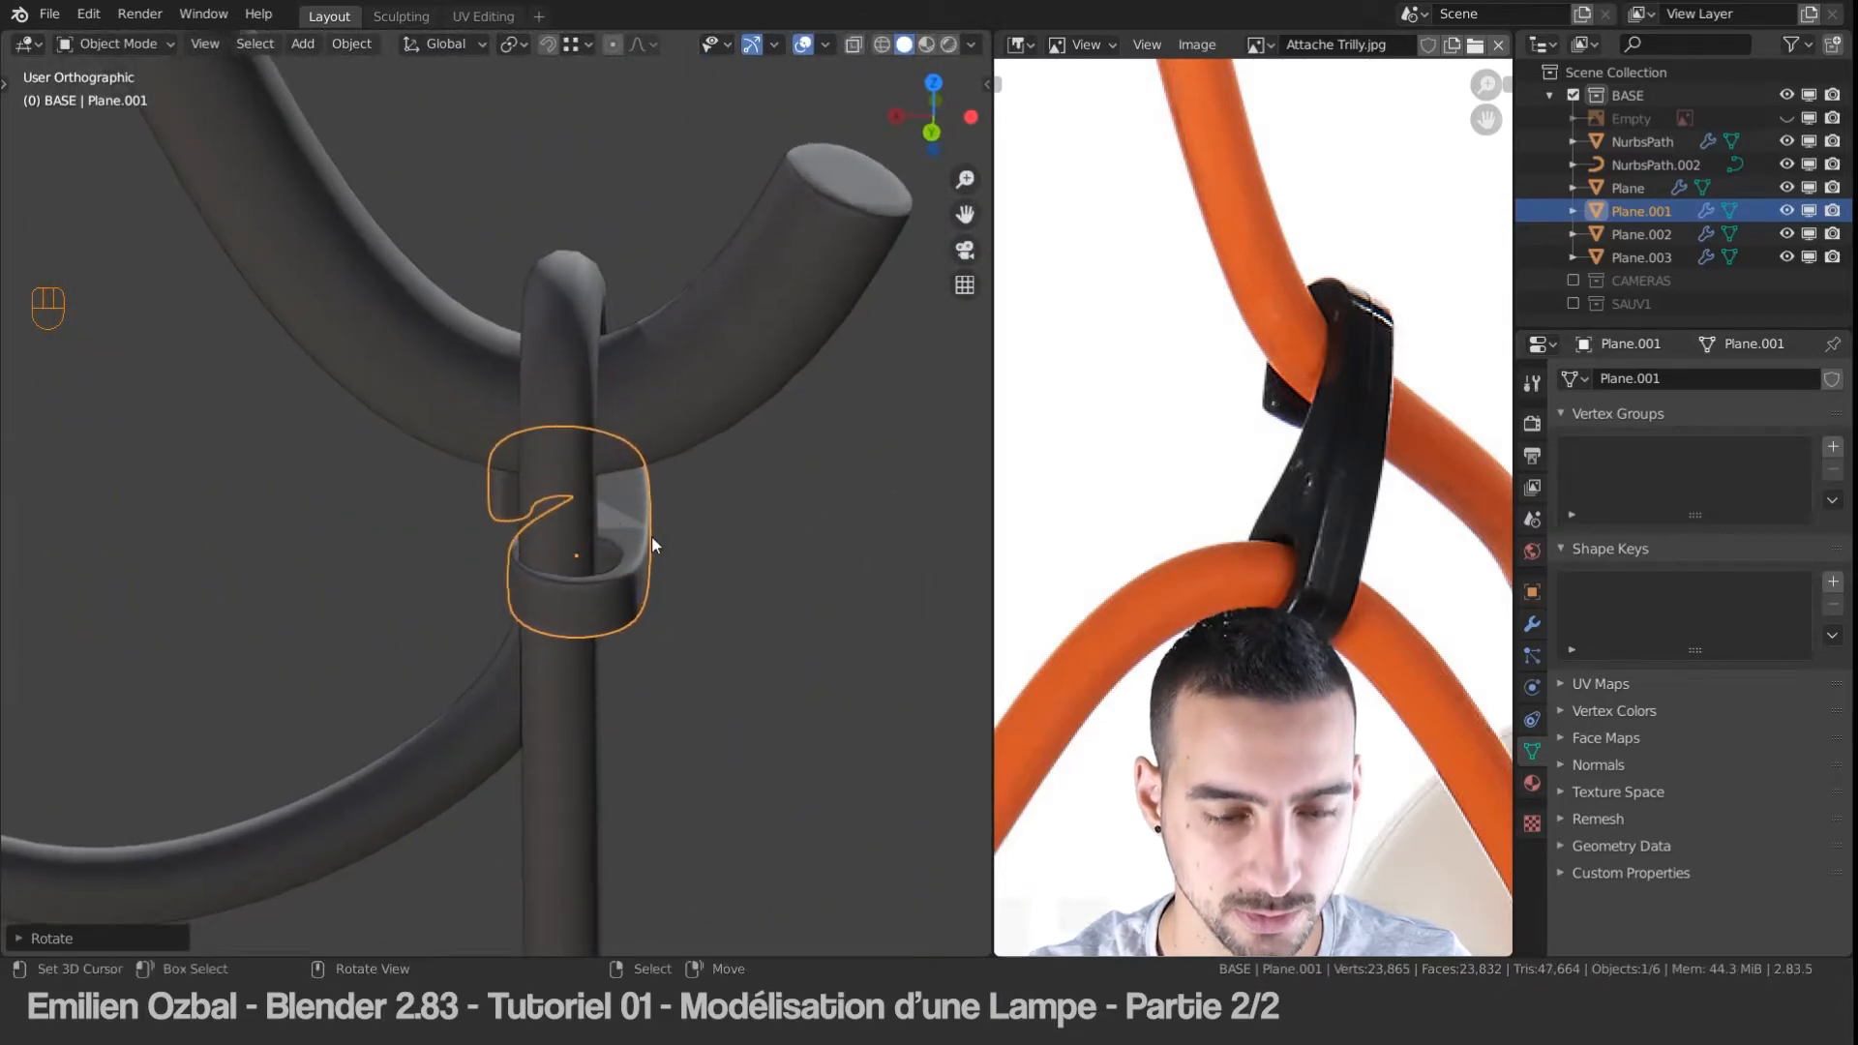
{"action": "key", "text": "r"}
{"action": "left_click", "coordinate": [671, 519]}
Step: Move the clip so the hanging cord passes through the centre of its ring
{"action": "key", "text": "g"}
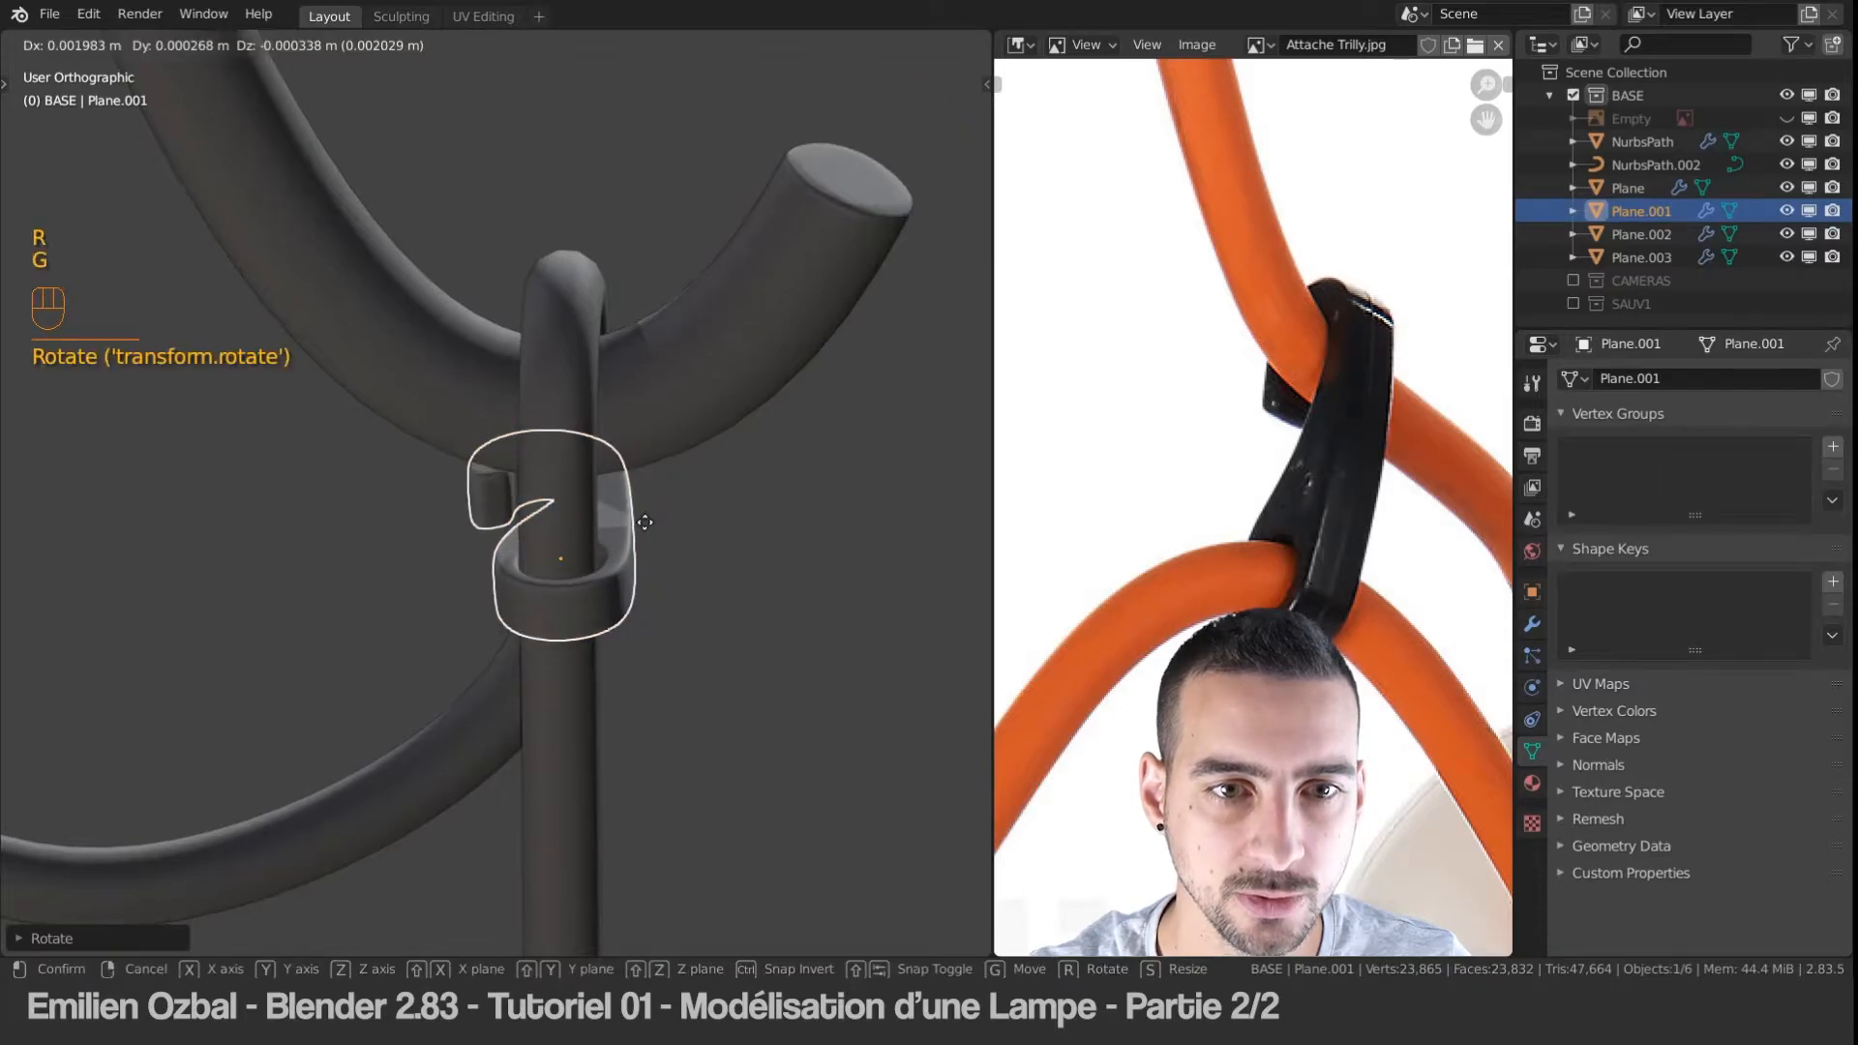
{"action": "left_click", "coordinate": [566, 549]}
{"action": "middle_click_drag", "start_coordinate": [565, 549], "coordinate": [557, 586]}
{"action": "scroll", "coordinate": [484, 582], "scroll_direction": "up", "scroll_amount": 2}
{"action": "key", "text": "g"}
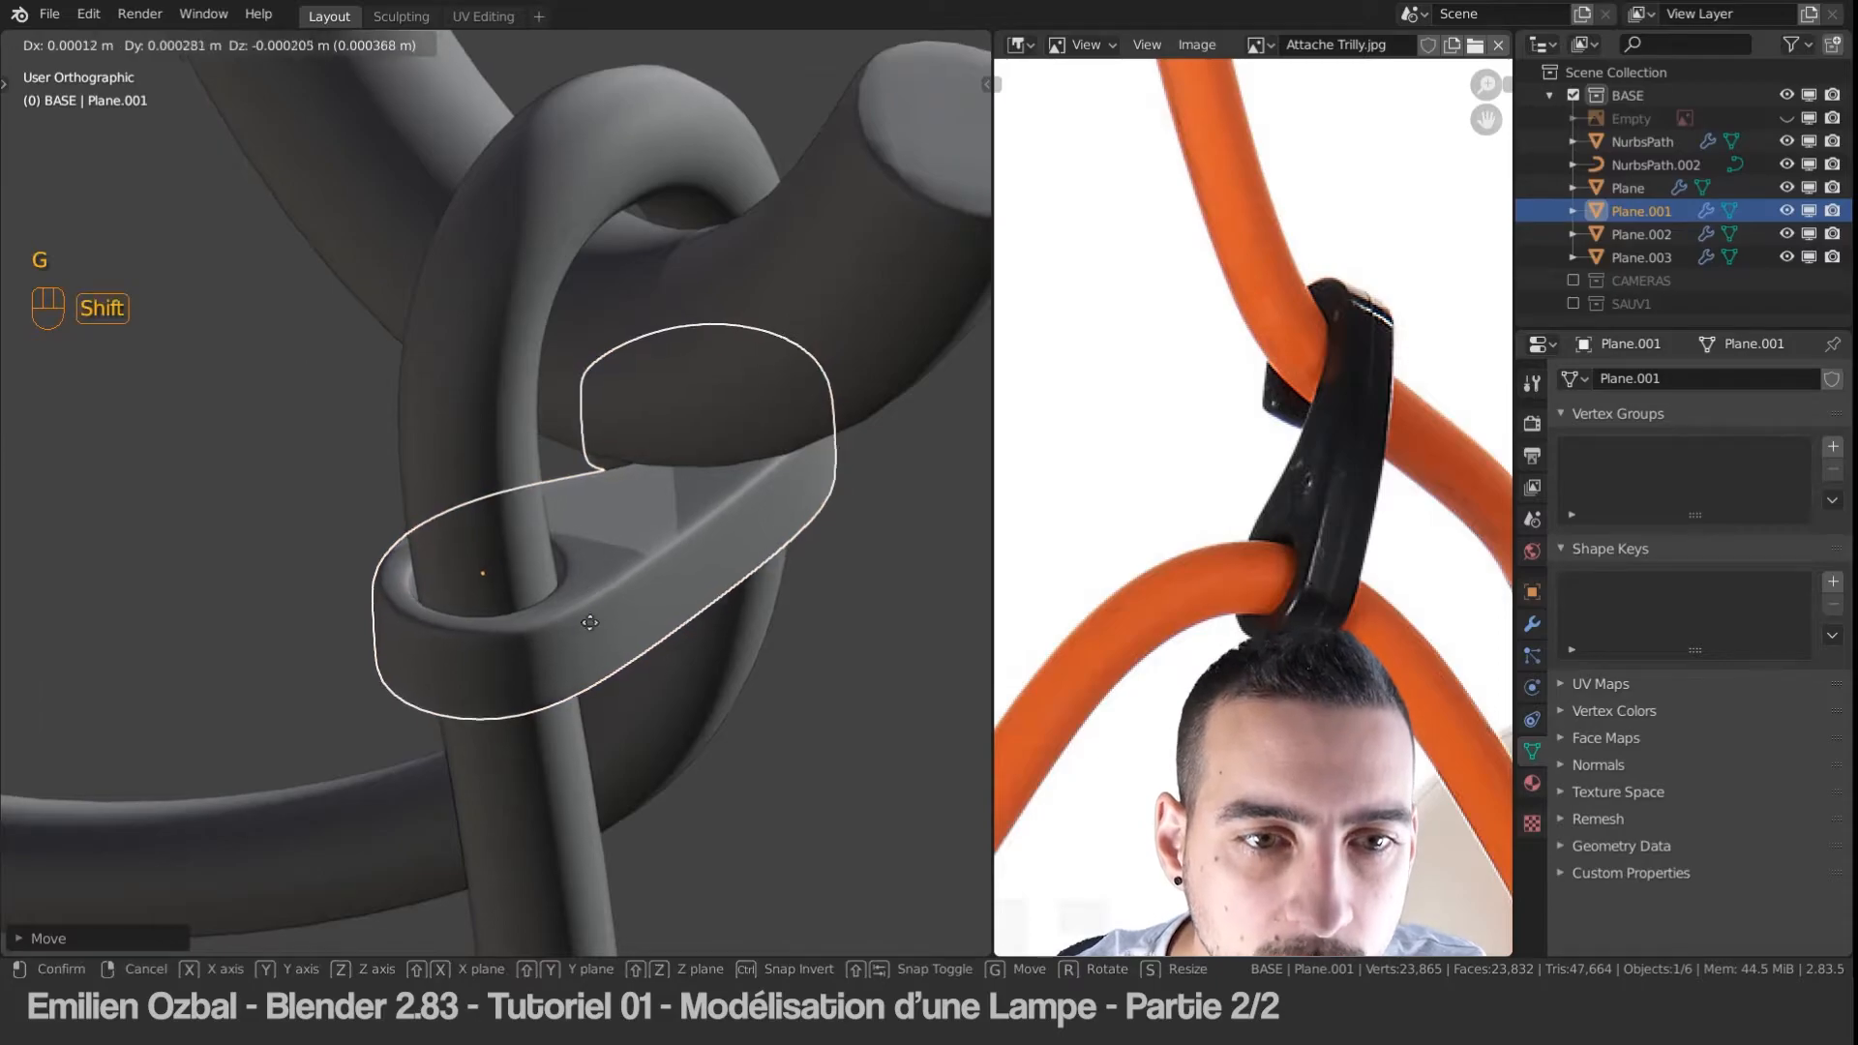
{"action": "left_click", "coordinate": [627, 572]}
Step: Select the clip in Object Mode and rotate it slightly so the looping cord sits inside the hook
{"action": "key", "text": "Tab"}
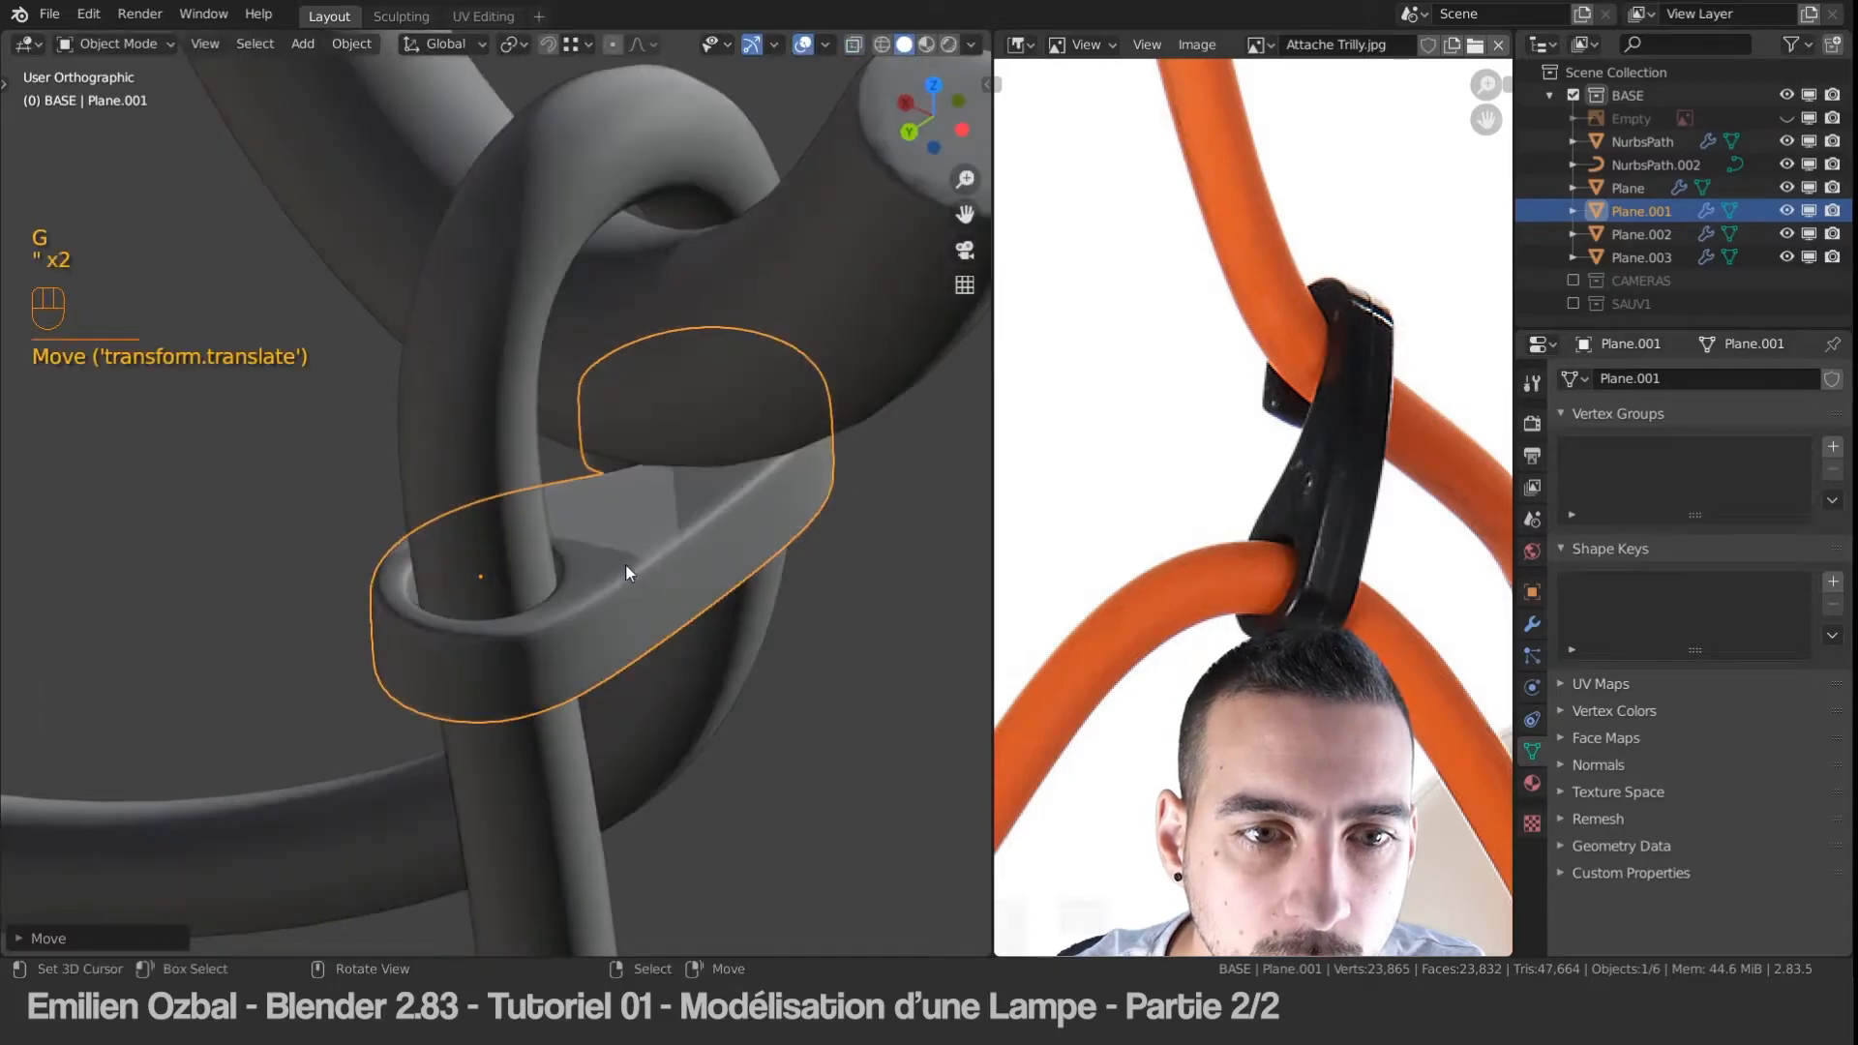
{"action": "key", "text": "a"}
{"action": "key", "text": "a"}
{"action": "key", "text": "Tab"}
{"action": "key", "text": "a"}
{"action": "scroll", "coordinate": [625, 565], "scroll_direction": "up", "scroll_amount": 3}
{"action": "middle_click_drag", "start_coordinate": [626, 565], "coordinate": [352, 559]}
{"action": "left_click", "coordinate": [580, 559]}
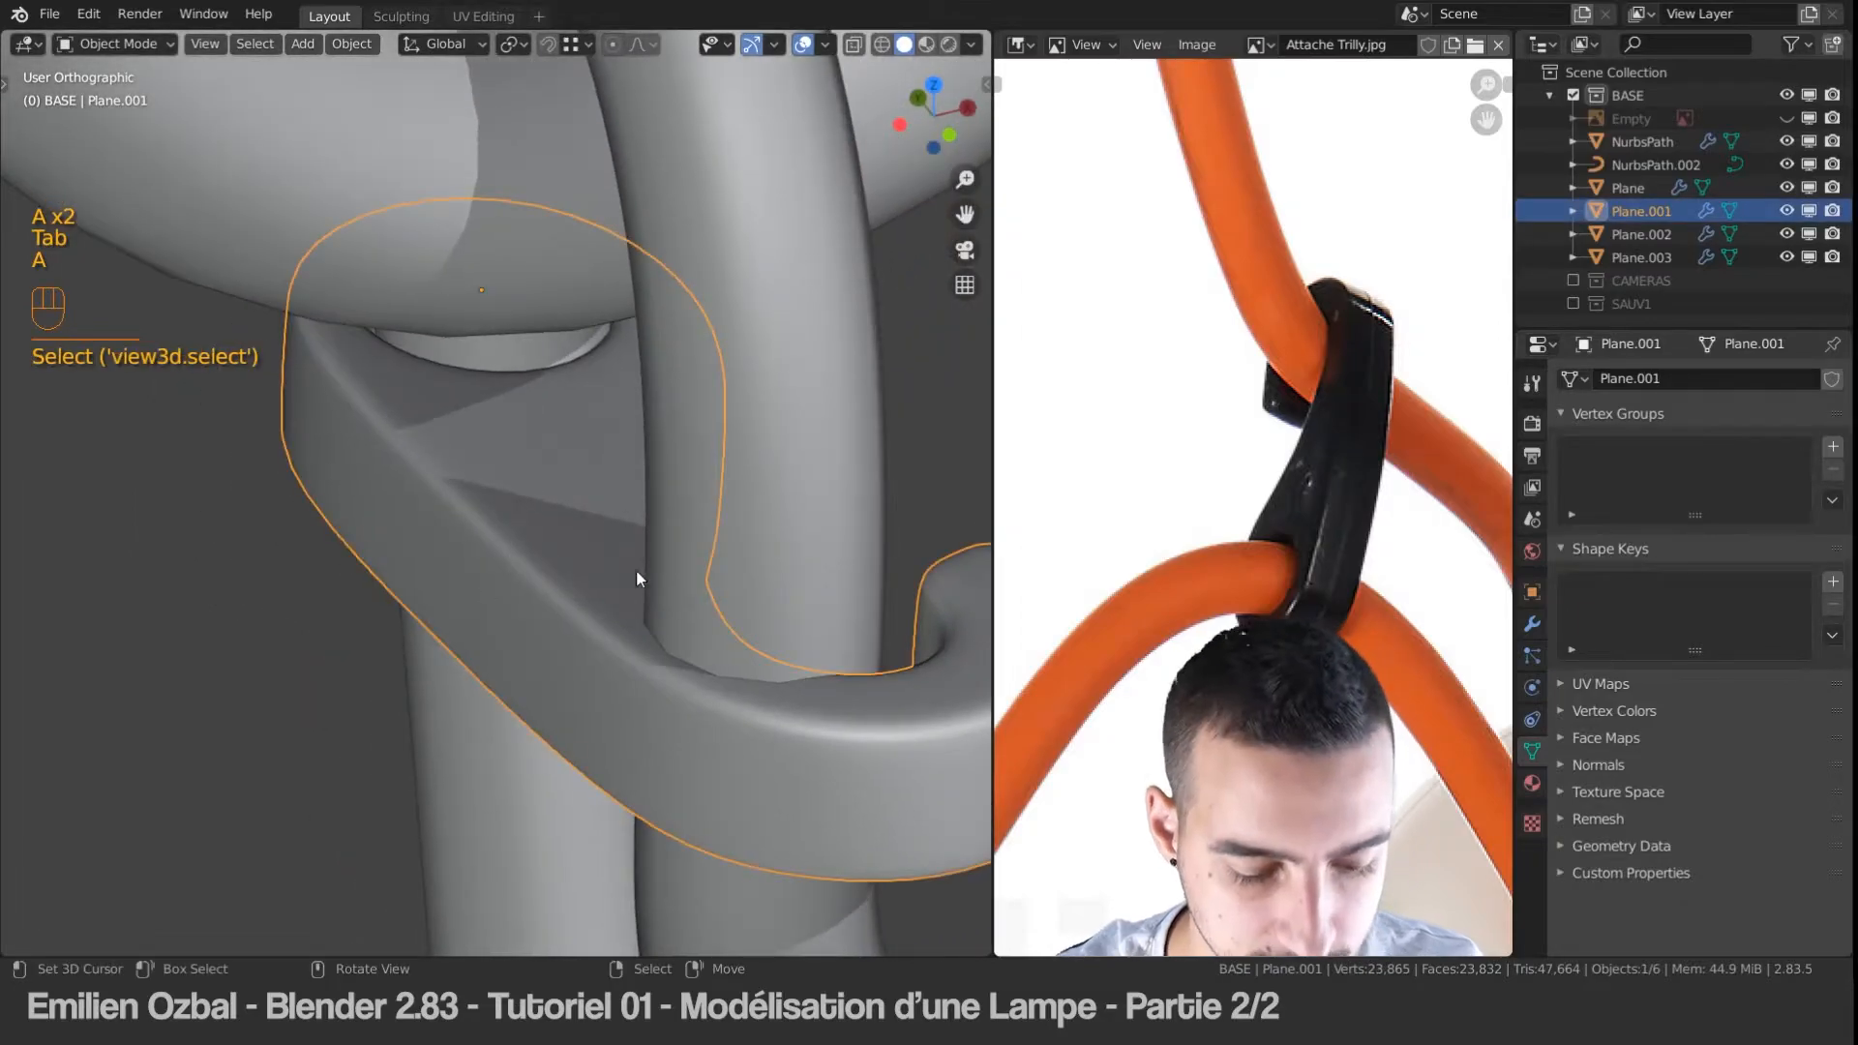
{"action": "key", "text": "r"}
{"action": "left_click", "coordinate": [612, 585]}
Step: Deselect everything and examine the clip's fit around both cord strands from several angles against the reference photo
{"action": "key", "text": "Tab"}
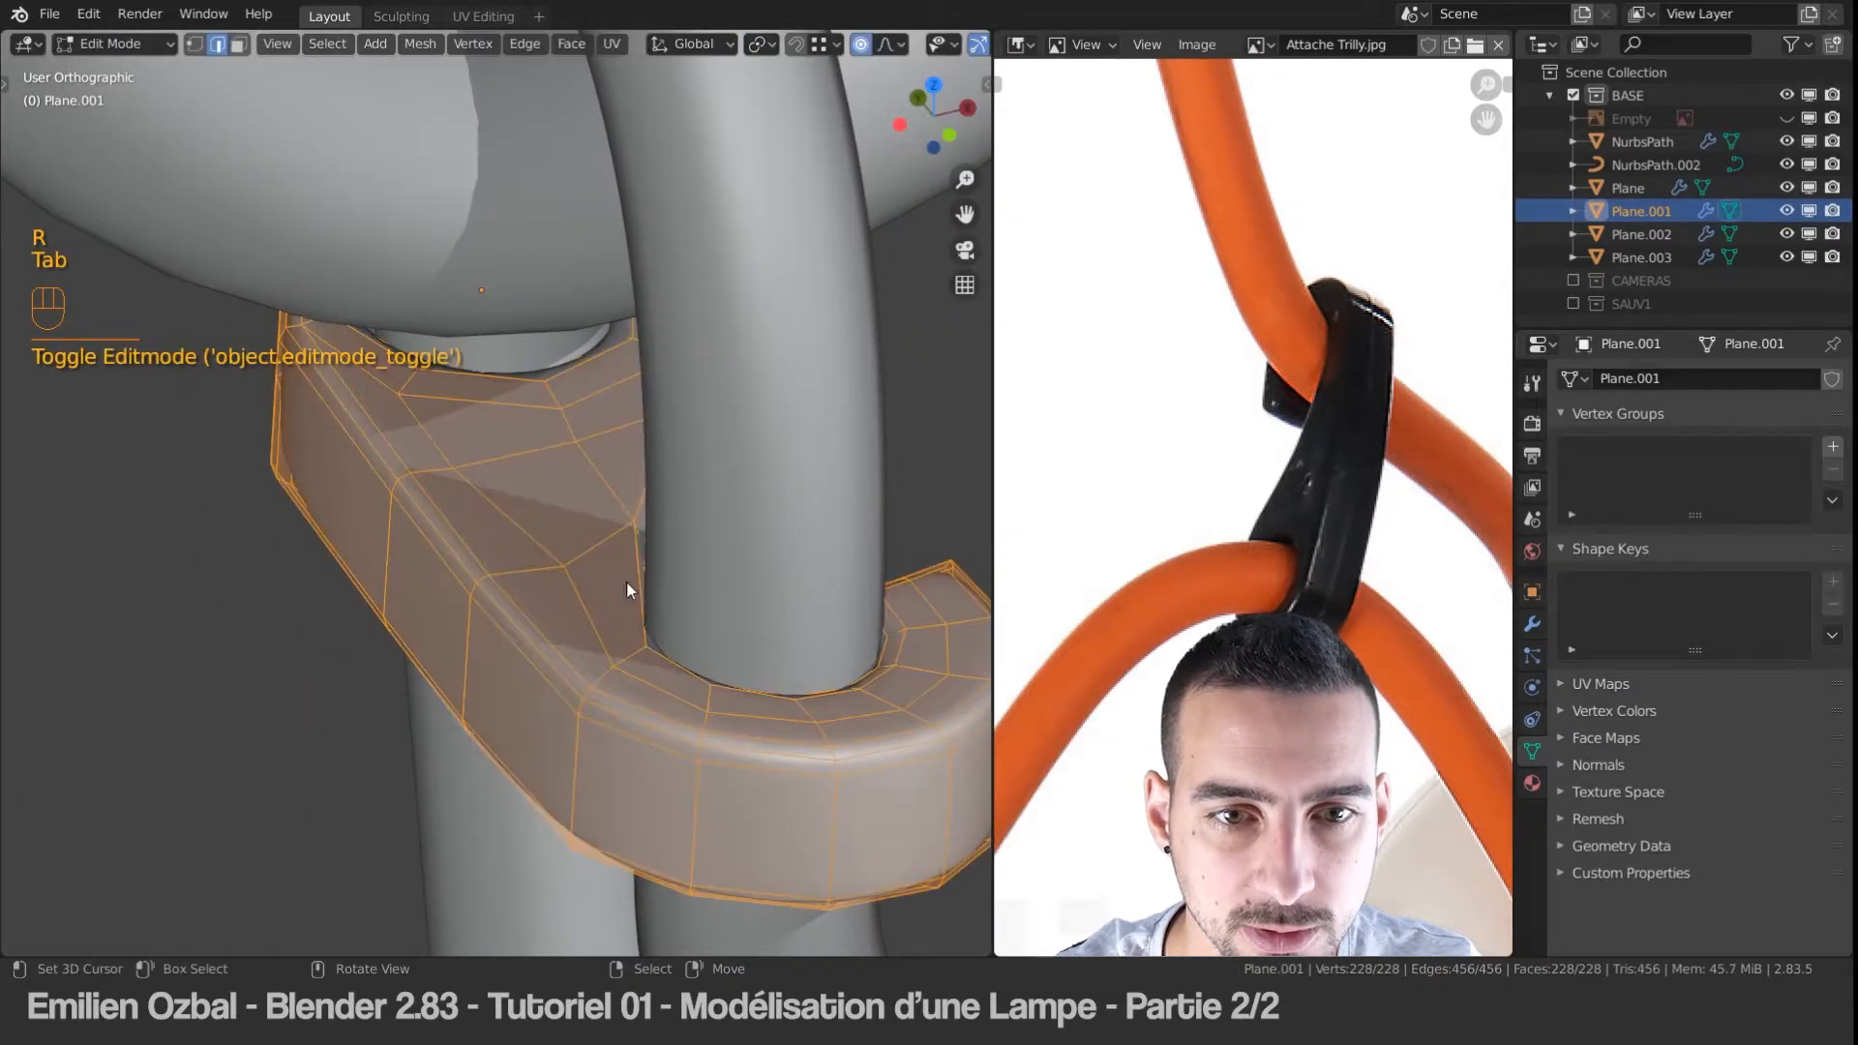
{"action": "key", "text": "Tab"}
{"action": "key", "text": "a"}
{"action": "scroll", "coordinate": [625, 581], "scroll_direction": "down", "scroll_amount": 3}
{"action": "middle_click_drag", "start_coordinate": [631, 582], "coordinate": [919, 568]}
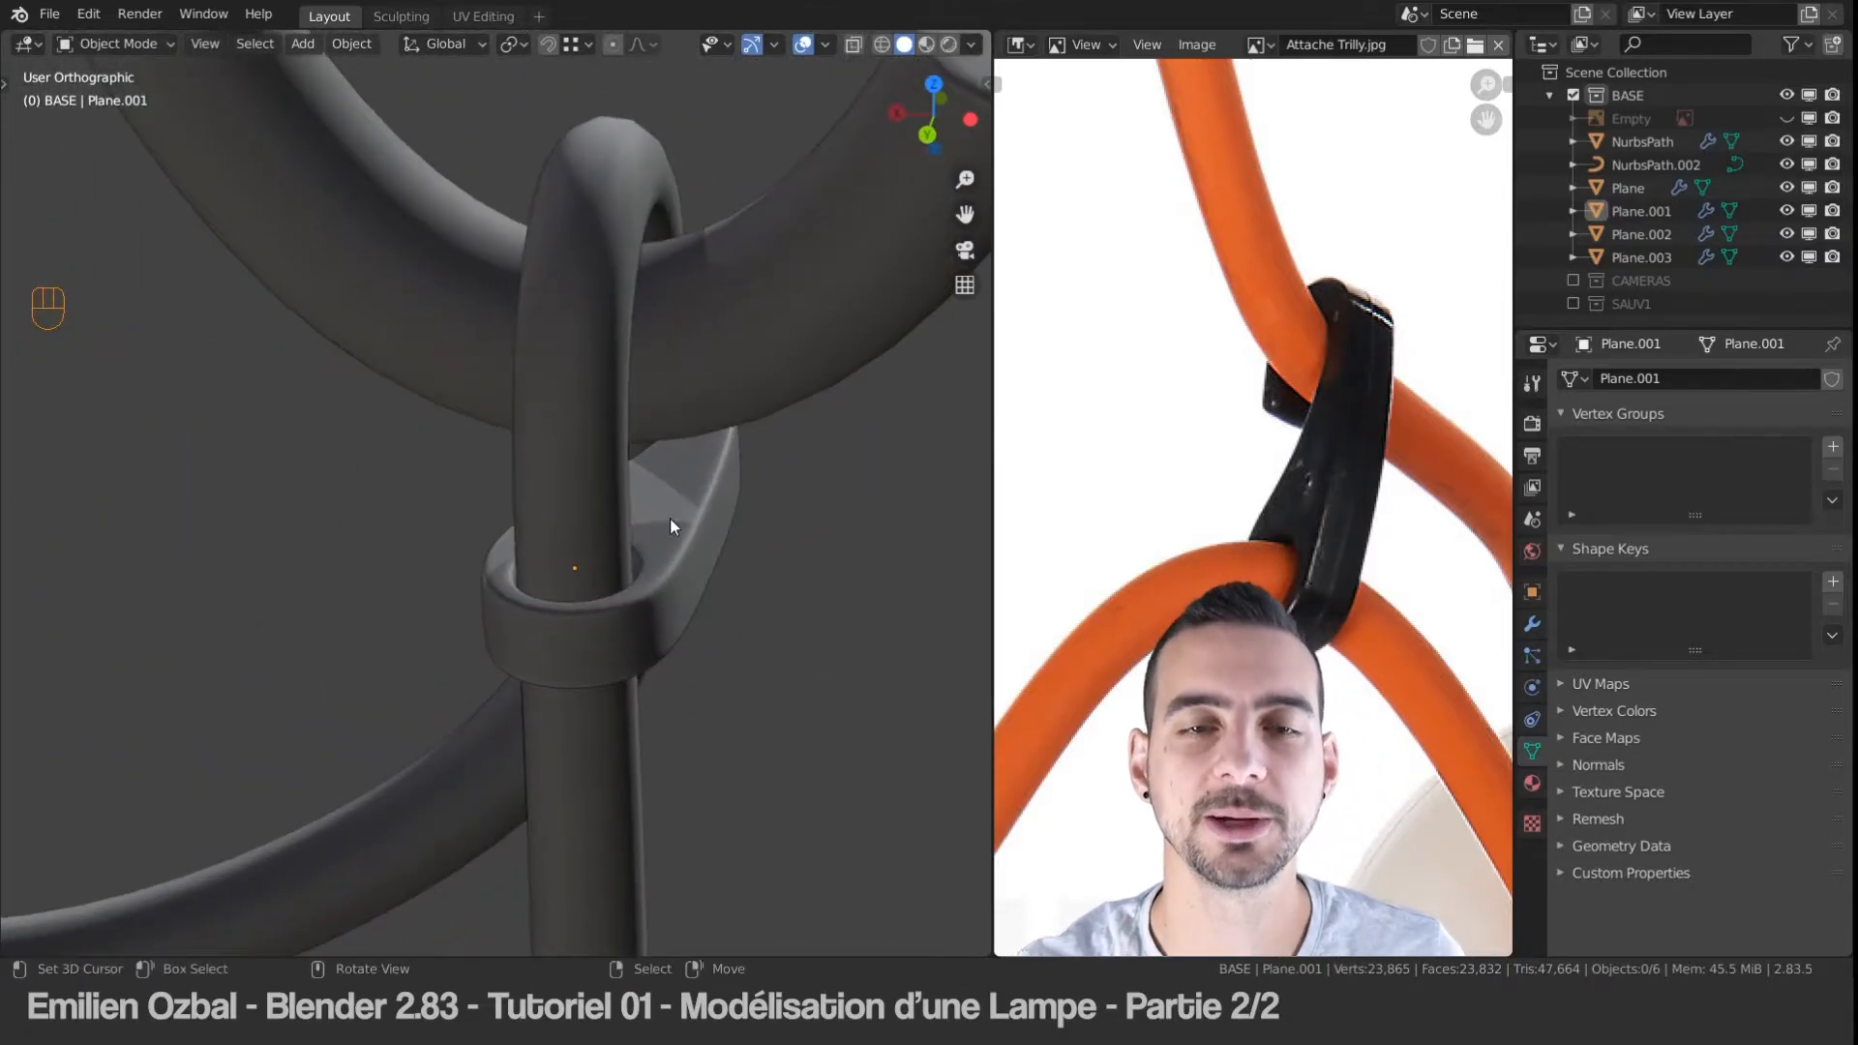
{"action": "scroll", "coordinate": [699, 538], "scroll_direction": "down", "scroll_amount": 4}
{"action": "middle_click_drag", "start_coordinate": [608, 548], "coordinate": [352, 547]}
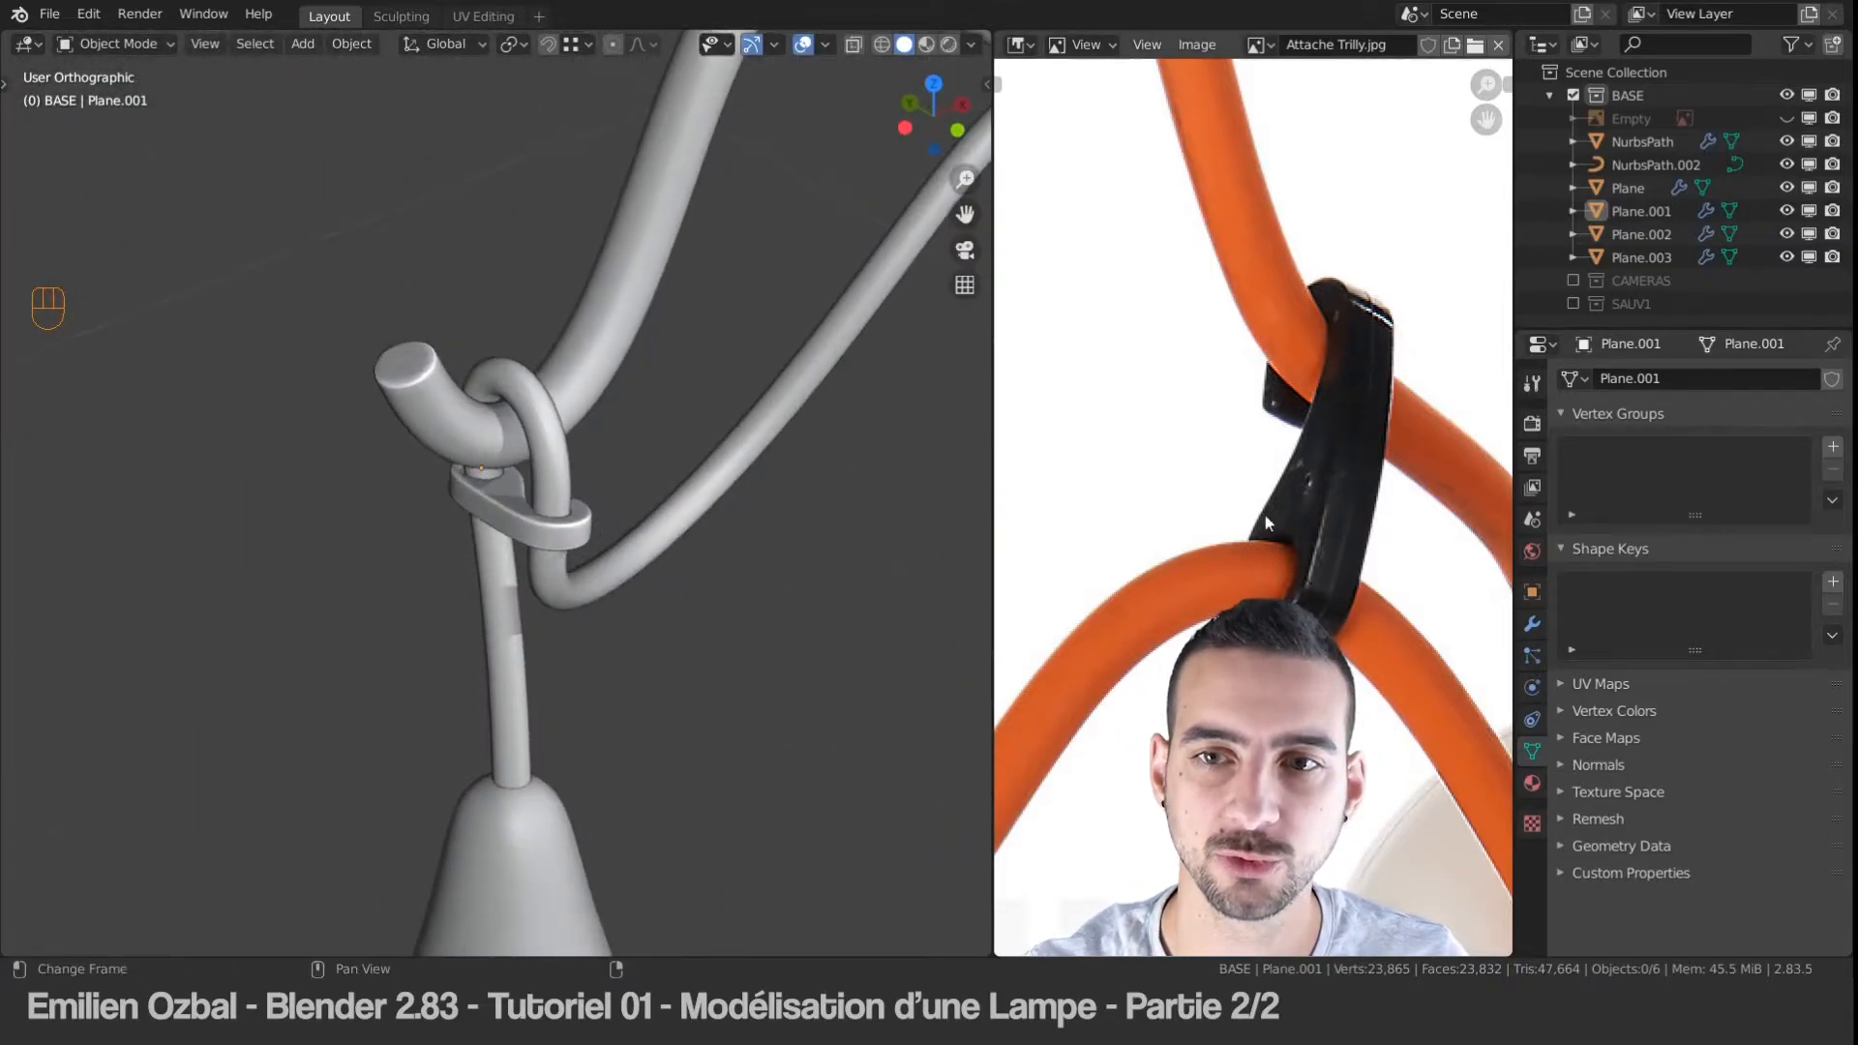
Step: Merge the reference image area into the 3D viewport so the viewport takes up its space
{"action": "middle_click_drag", "start_coordinate": [927, 535], "coordinate": [864, 532], "text": "shift"}
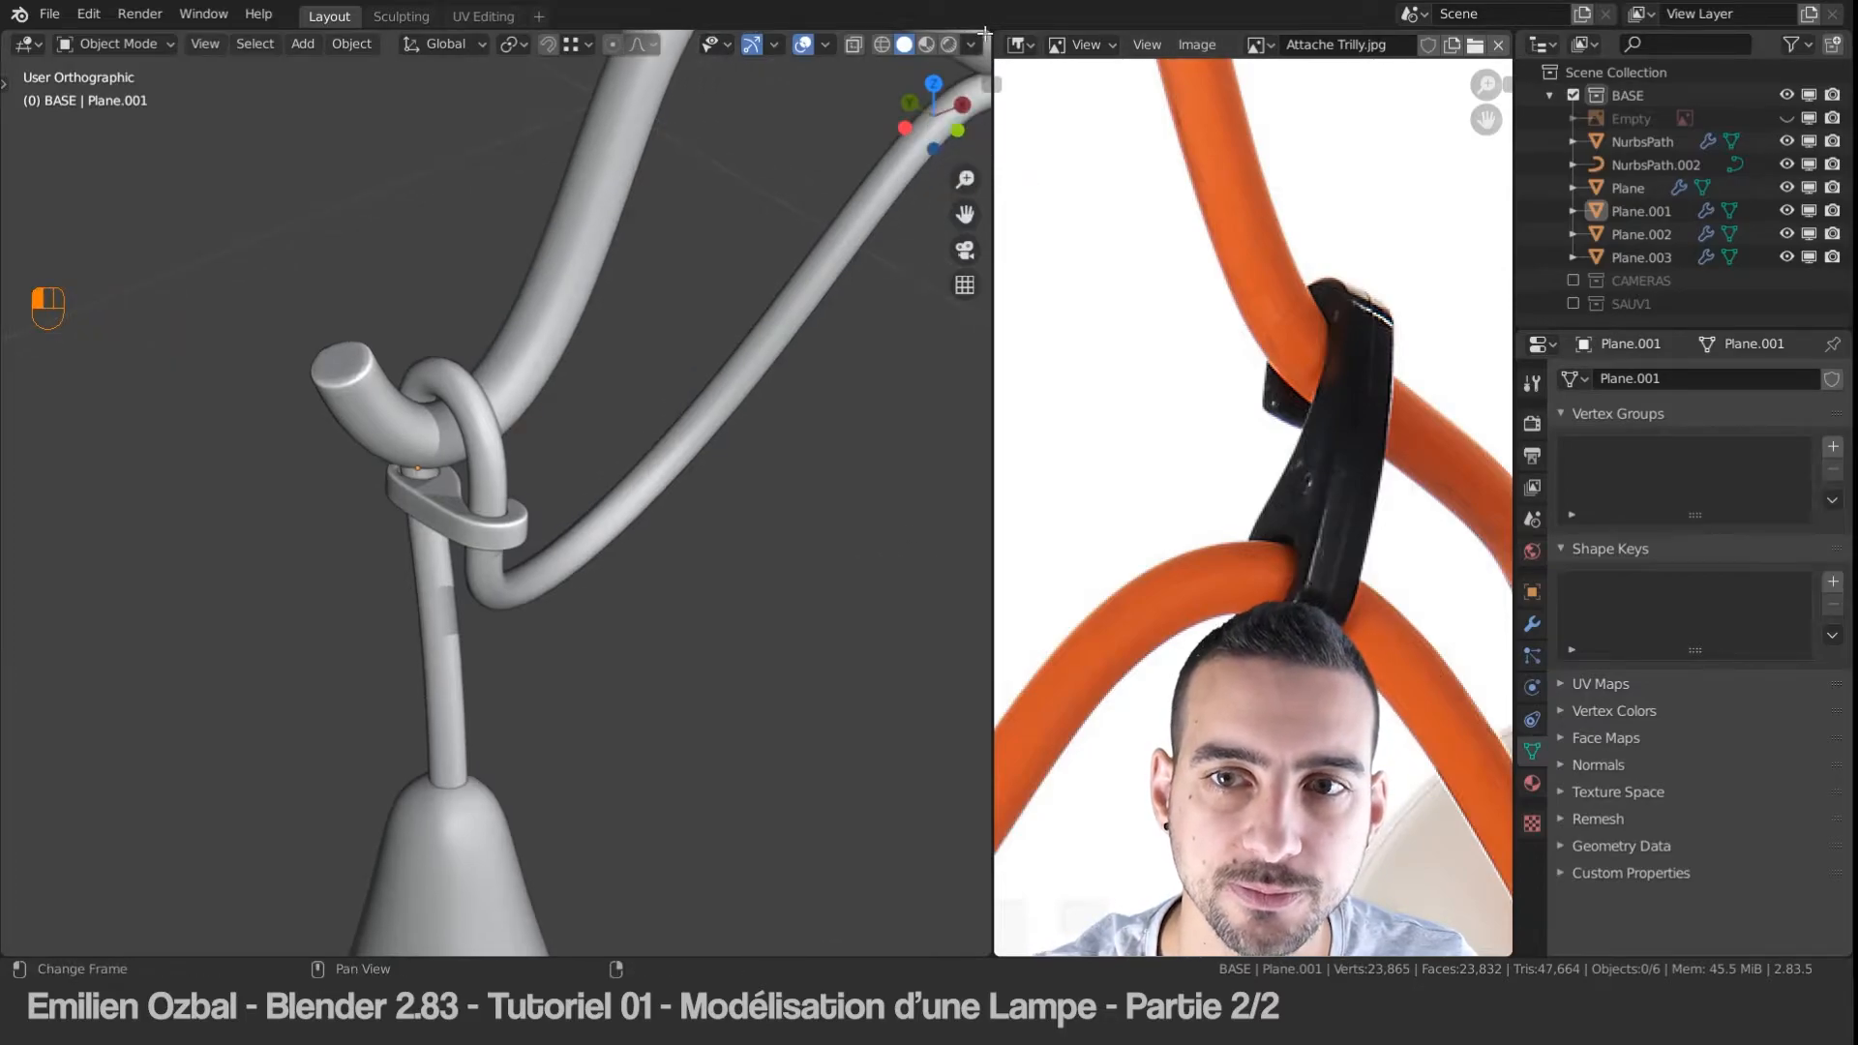
{"action": "left_click_drag", "start_coordinate": [984, 32], "coordinate": [1209, 387]}
Step: Duplicate the cord clip and place the copy in the empty space above the lamp's sloping arm
{"action": "left_click", "coordinate": [678, 528]}
{"action": "scroll", "coordinate": [722, 494], "scroll_direction": "down", "scroll_amount": 5}
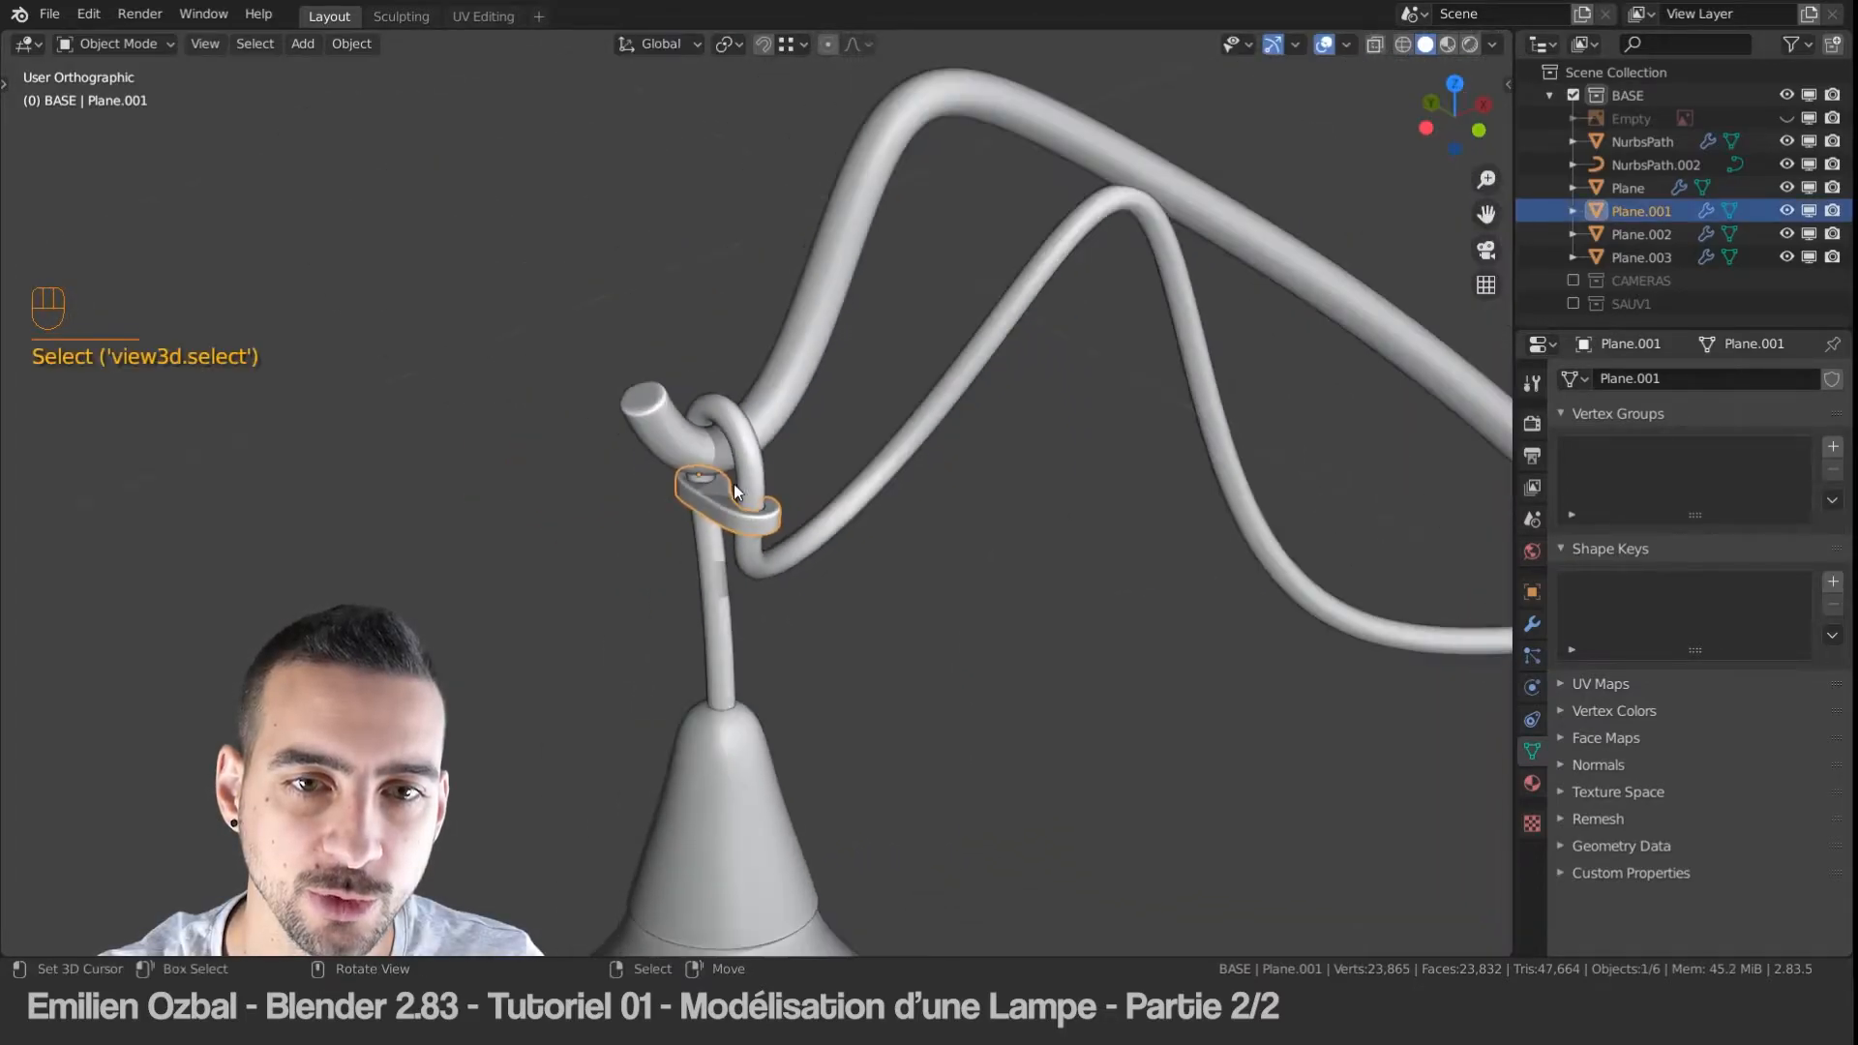
{"action": "middle_click_drag", "start_coordinate": [823, 416], "coordinate": [647, 525], "text": "shift"}
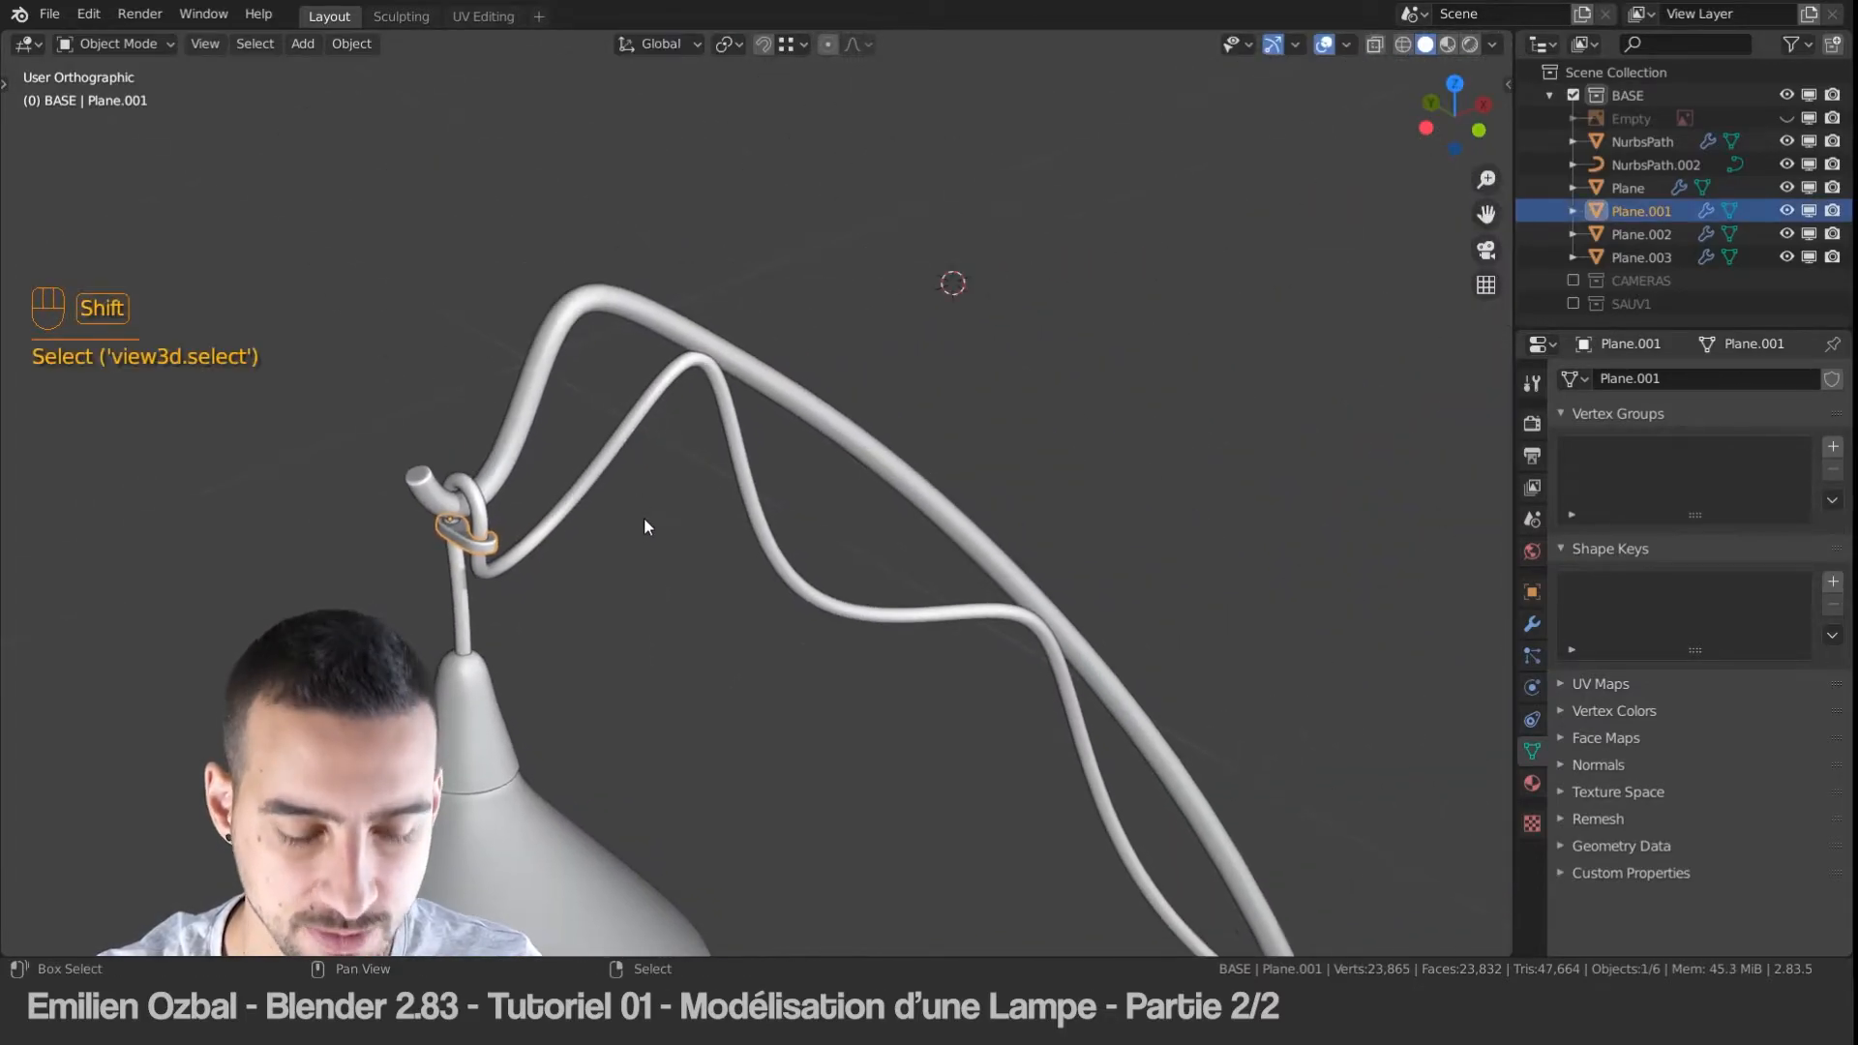
{"action": "left_click", "coordinate": [1065, 512]}
{"action": "middle_click_drag", "start_coordinate": [907, 344], "coordinate": [675, 472], "text": "shift"}
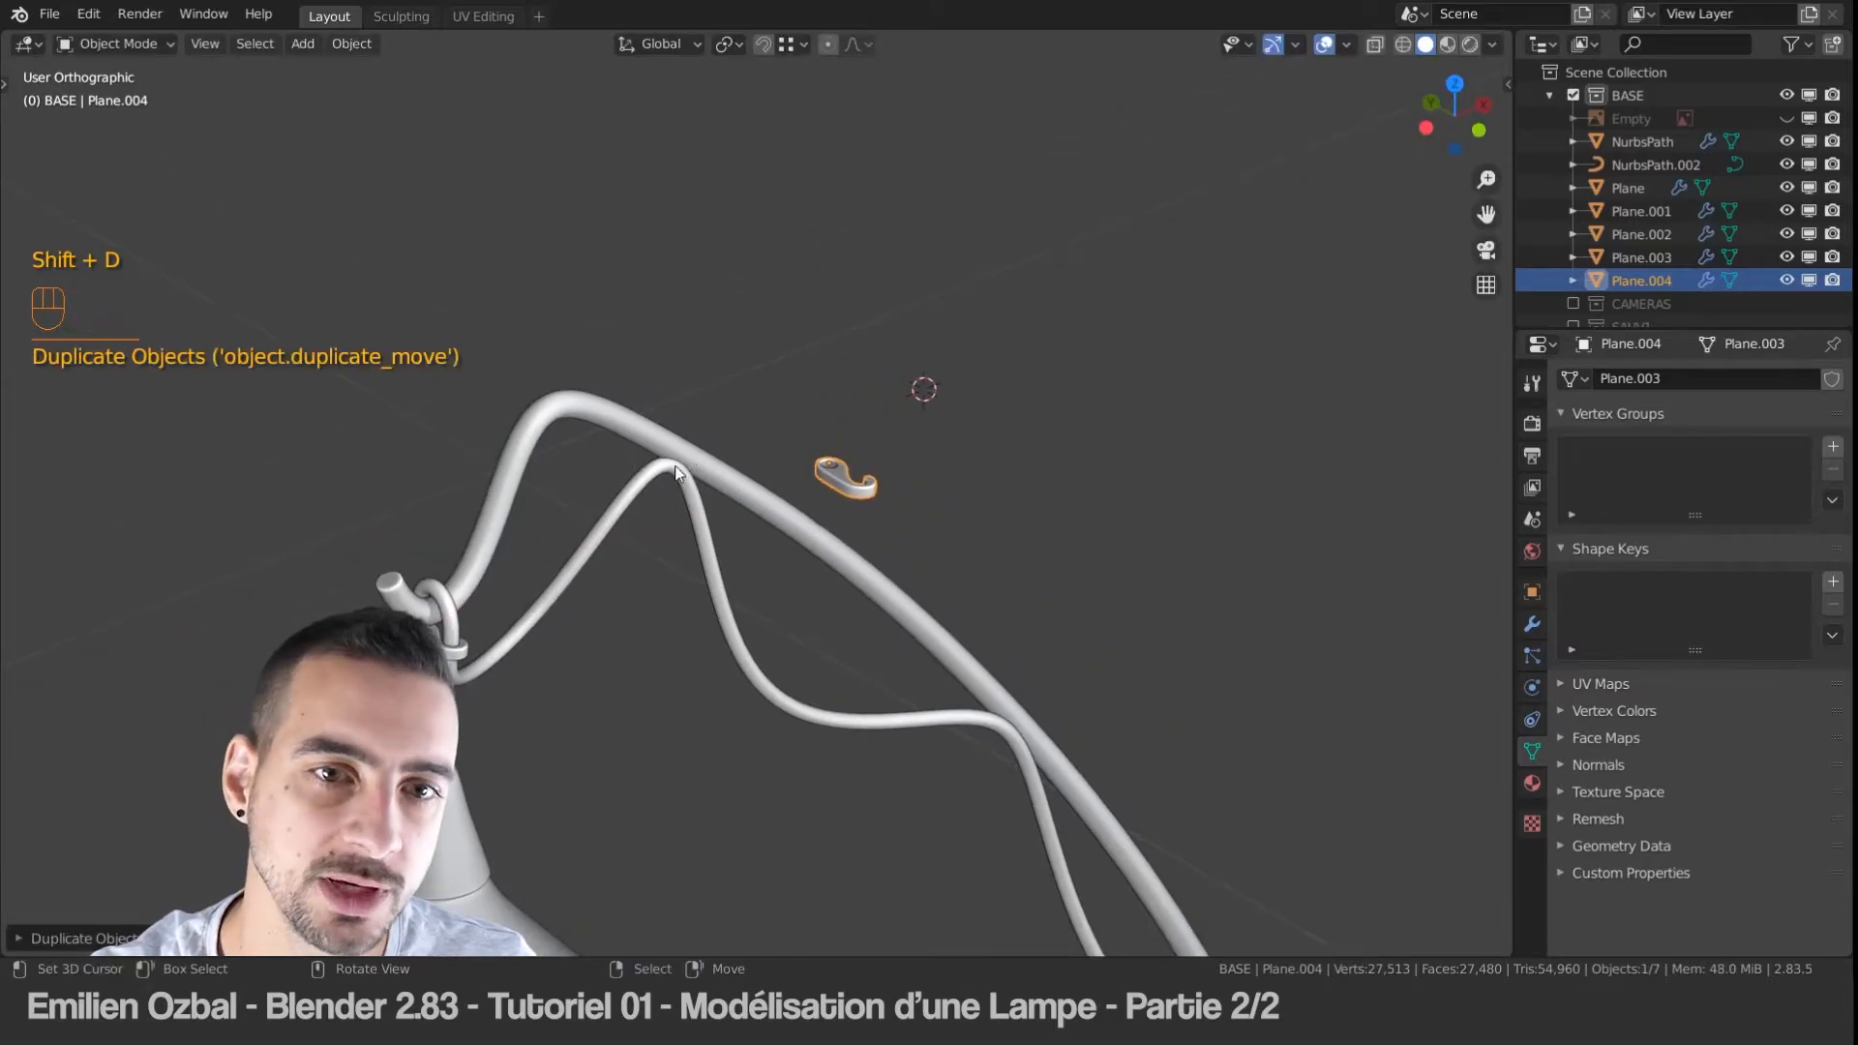
Step: Enter Edit Mode on the duplicated clip and select the loop of faces lining its ring hole
{"action": "scroll", "coordinate": [706, 452], "scroll_direction": "up", "scroll_amount": 3}
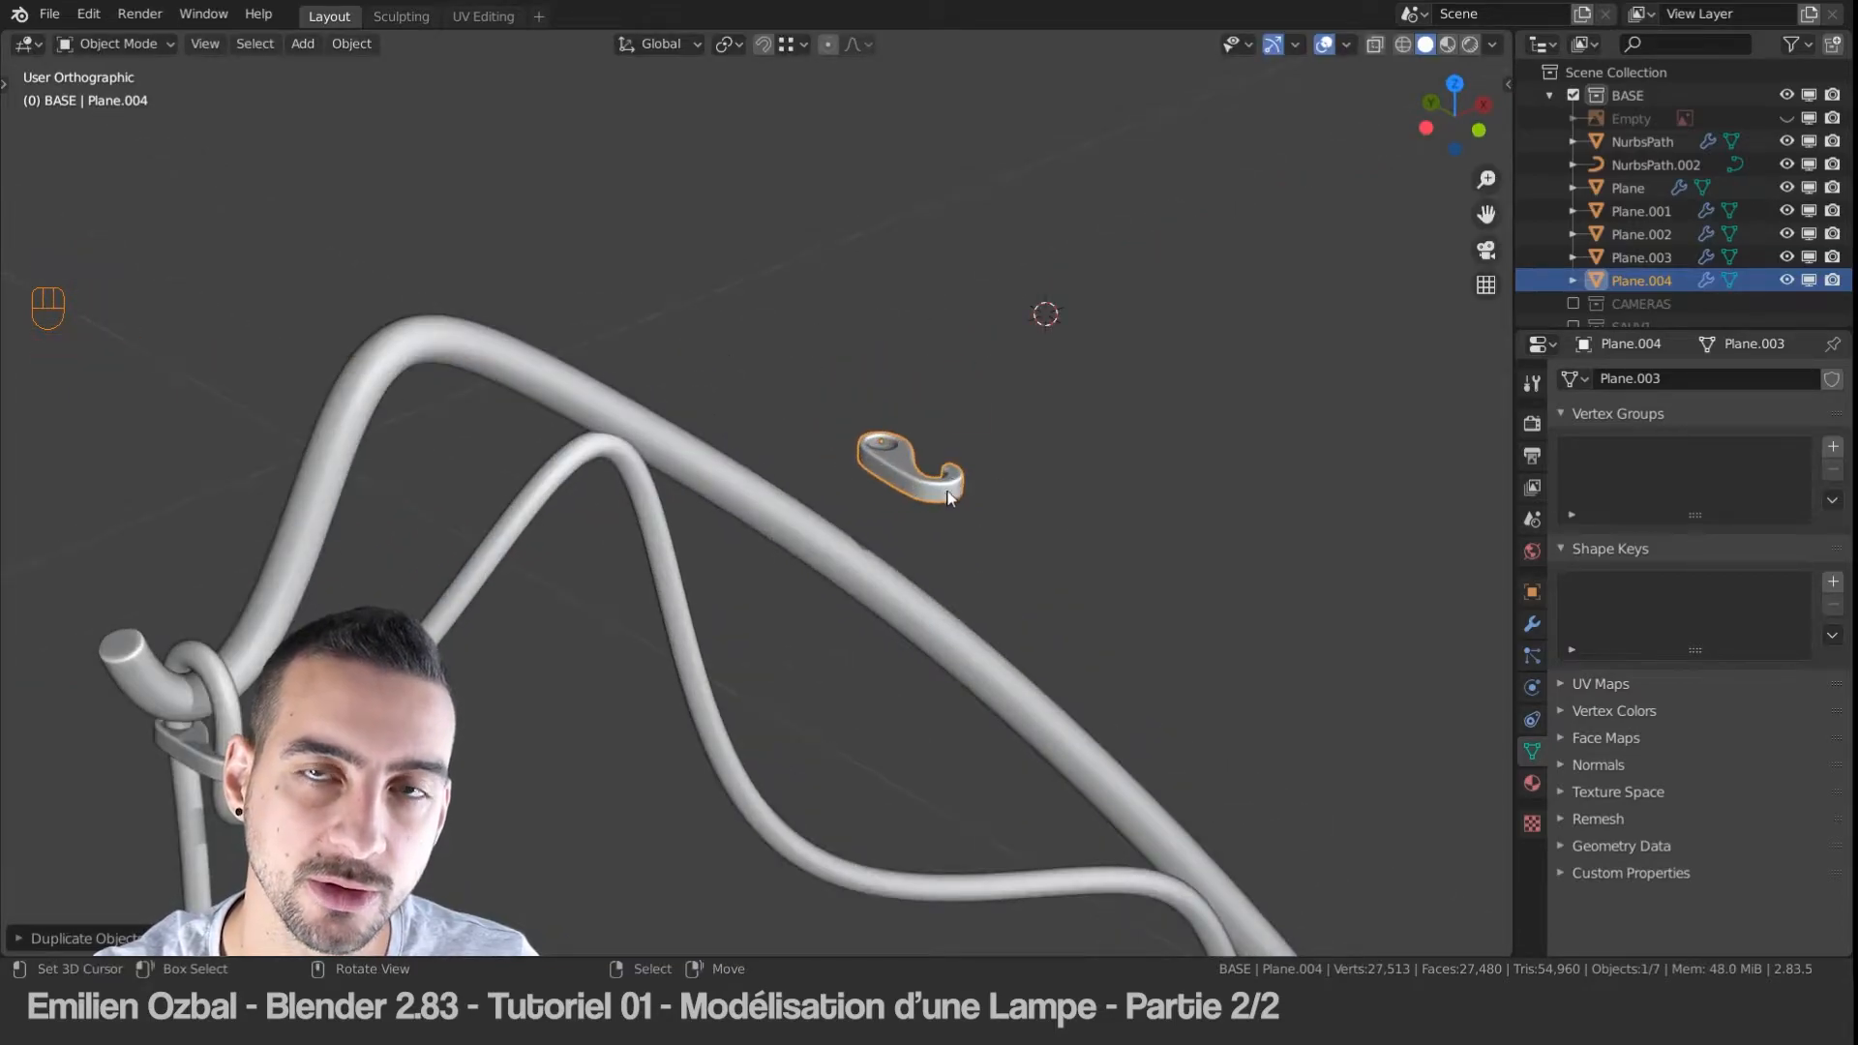
{"action": "middle_click_drag", "start_coordinate": [878, 457], "coordinate": [858, 495]}
{"action": "key", "text": "Tab"}
{"action": "scroll", "coordinate": [921, 431], "scroll_direction": "down", "scroll_amount": 4}
{"action": "scroll", "coordinate": [920, 432], "scroll_direction": "up", "scroll_amount": 10}
{"action": "middle_click_drag", "start_coordinate": [1064, 346], "coordinate": [650, 431], "text": "shift"}
{"action": "scroll", "coordinate": [650, 430], "scroll_direction": "up", "scroll_amount": 3}
{"action": "key", "text": "ctrl+Tab"}
{"action": "key", "text": "alt+z"}
{"action": "left_click", "coordinate": [684, 462], "text": "alt"}
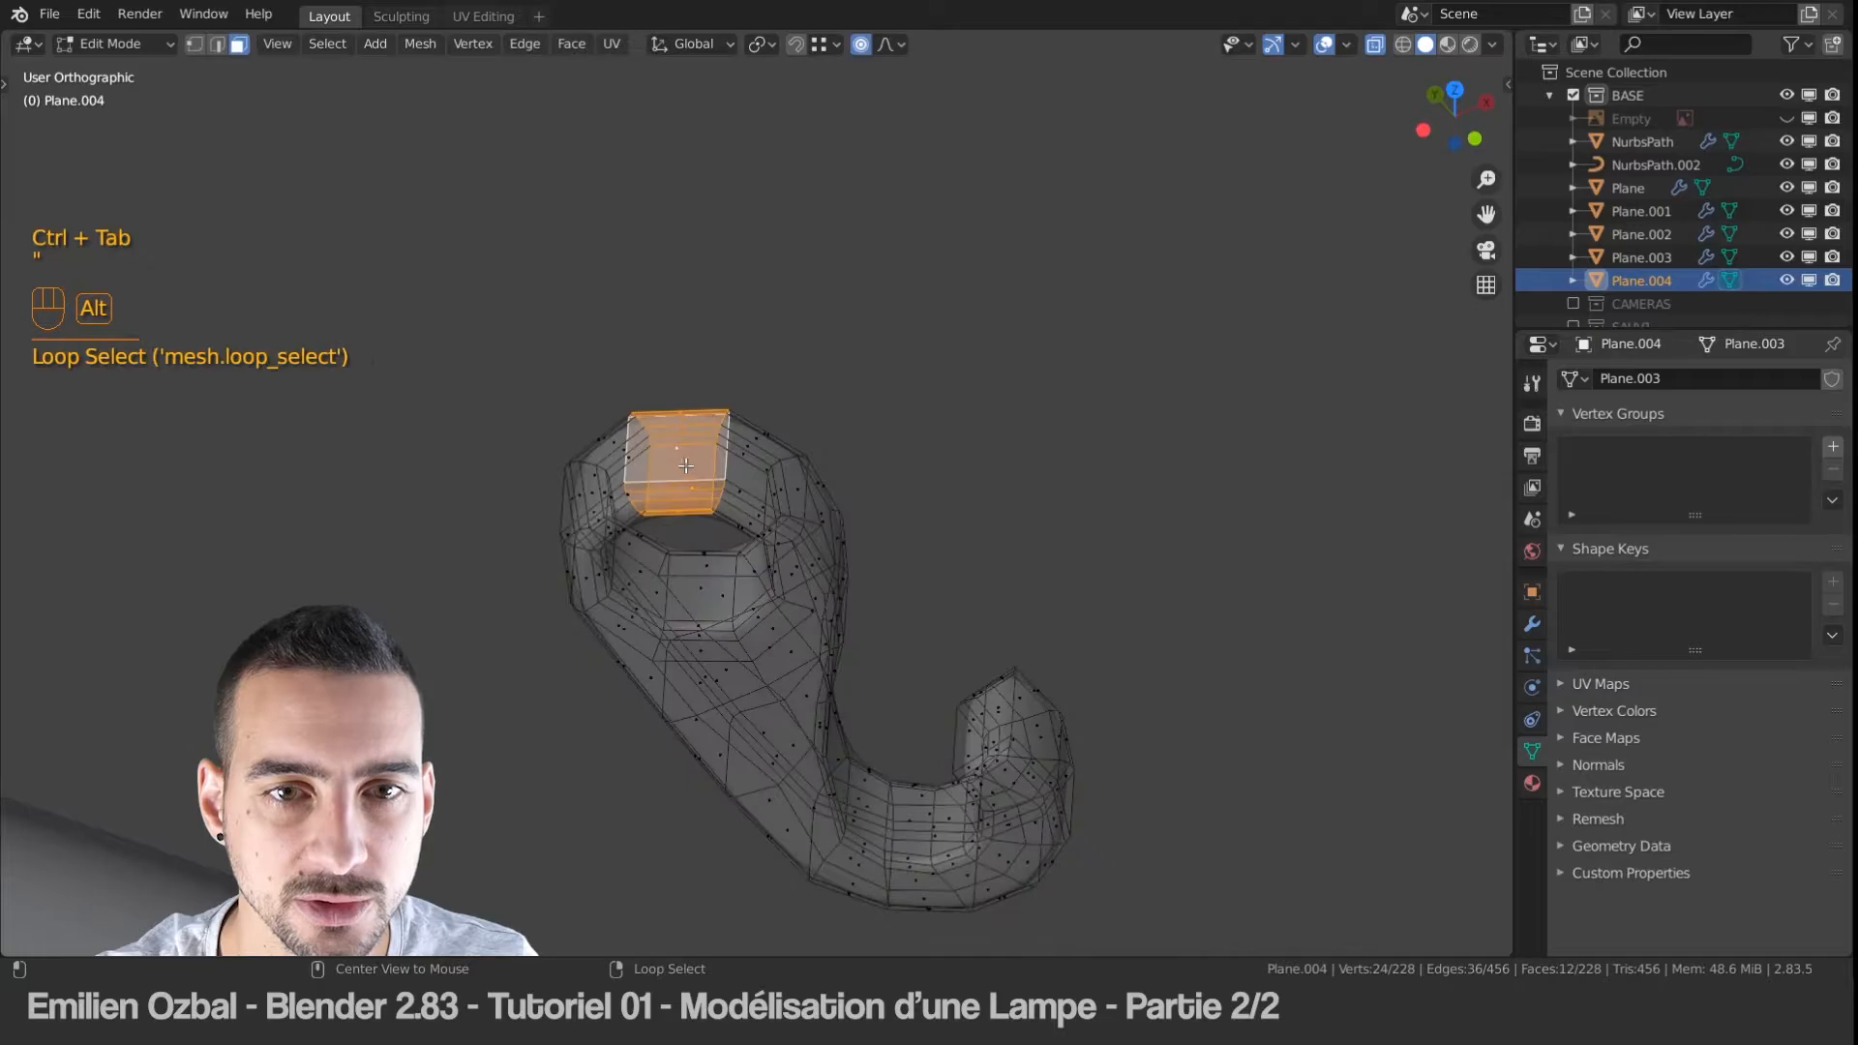
{"action": "left_click", "coordinate": [714, 468], "text": "alt"}
{"action": "key", "text": "alt+z"}
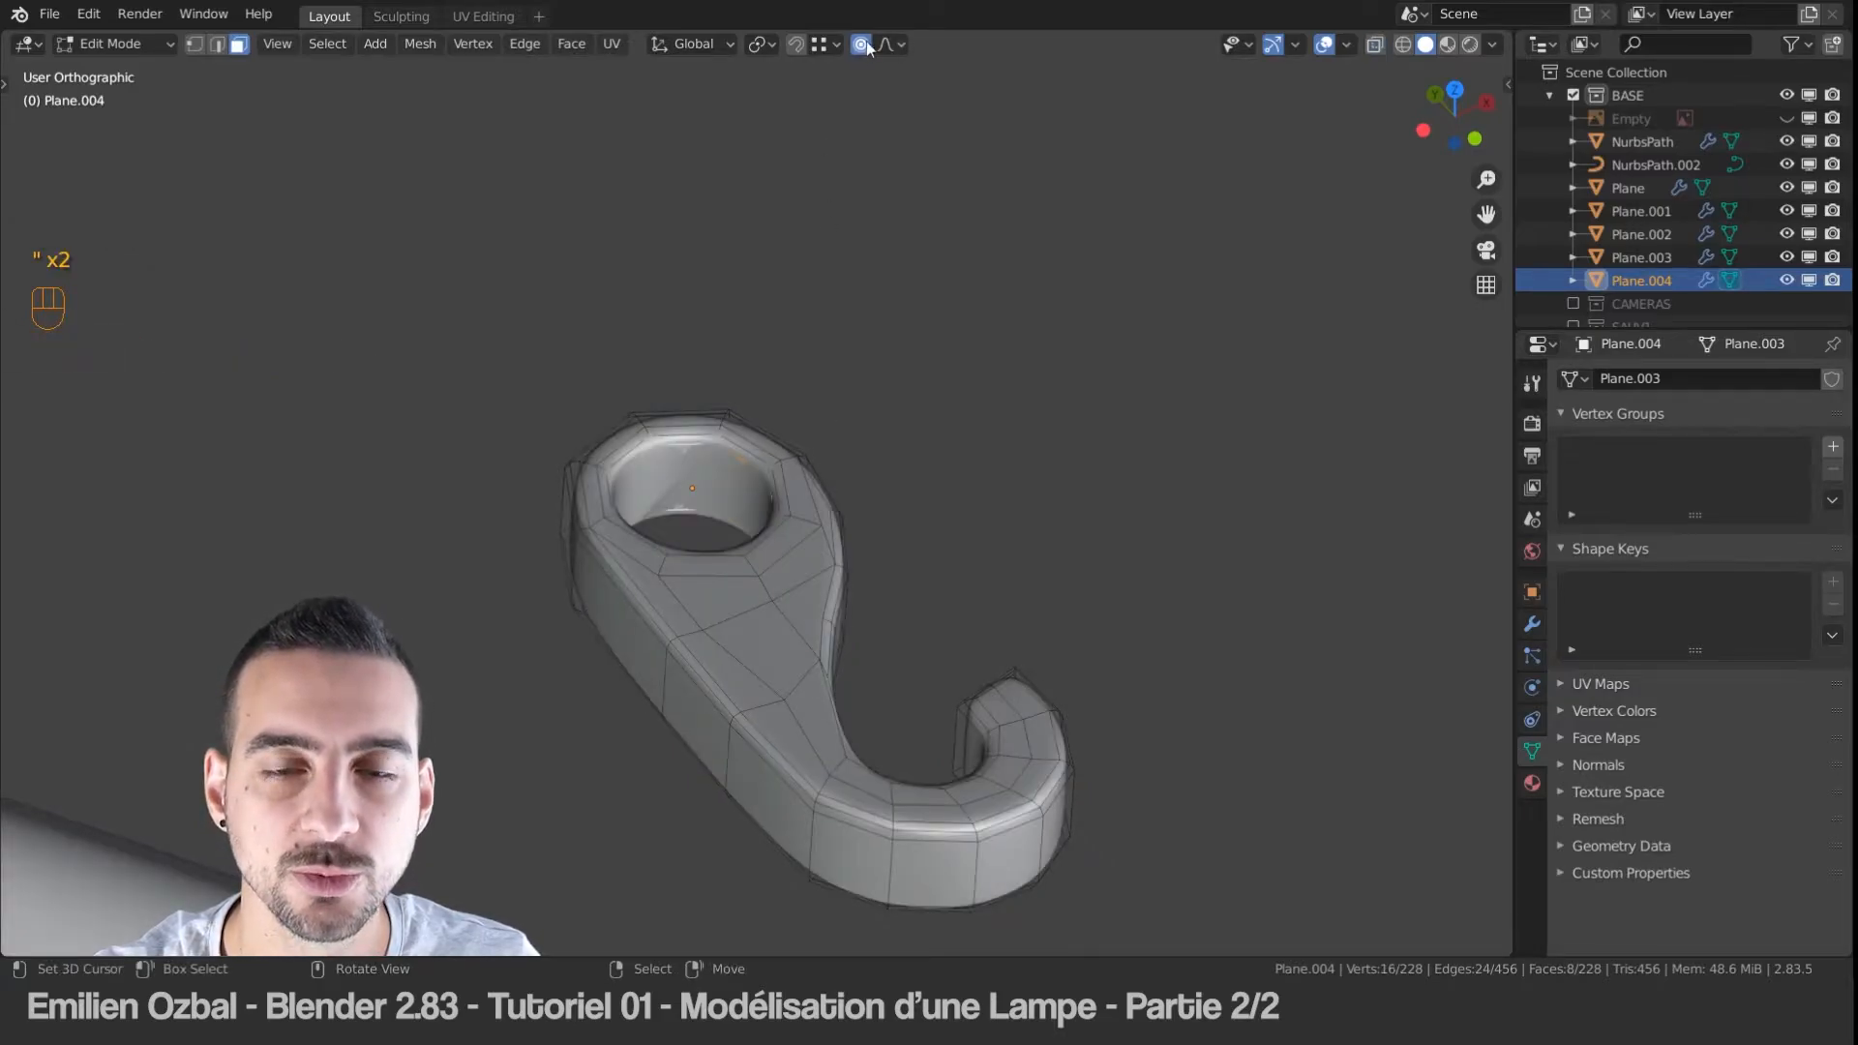
Step: Enlarge the clip's ring about 1.24 times in X and Y only, using proportional editing with a size of 0.02
{"action": "key", "text": "s"}
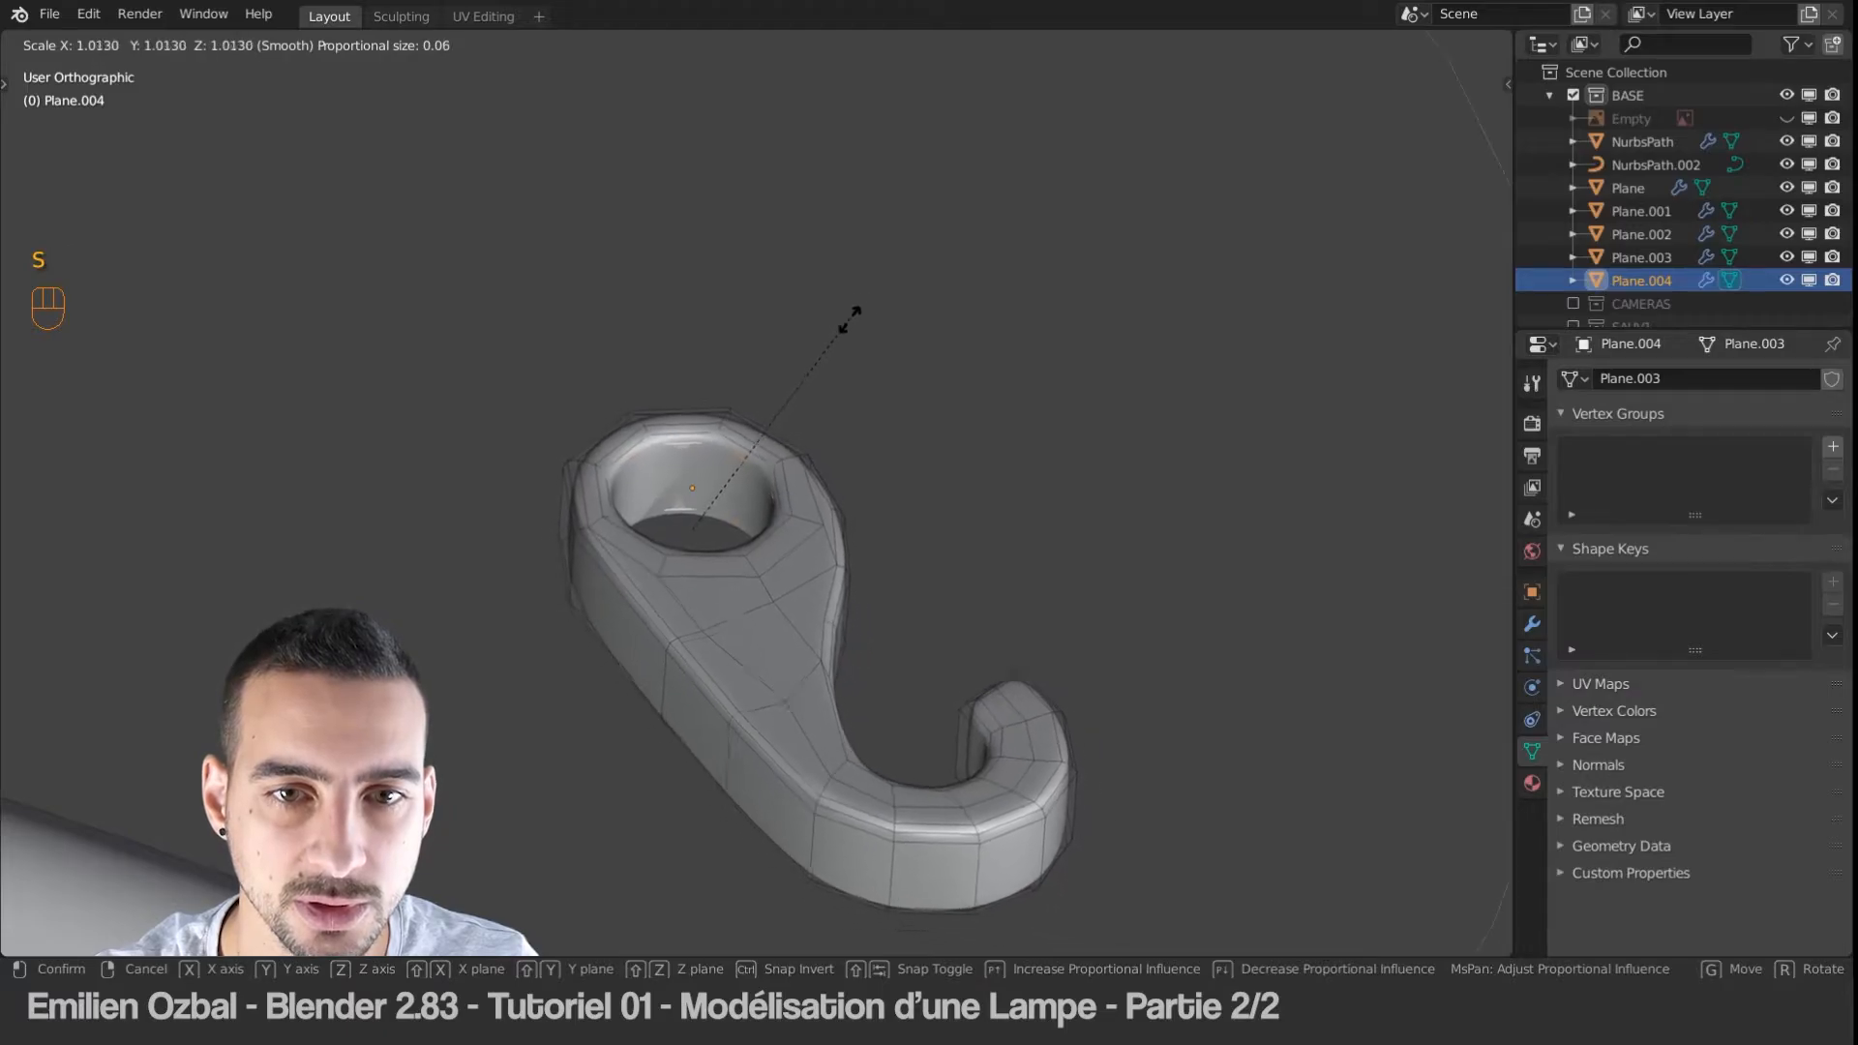
{"action": "scroll", "coordinate": [852, 319], "scroll_direction": "up", "scroll_amount": 10}
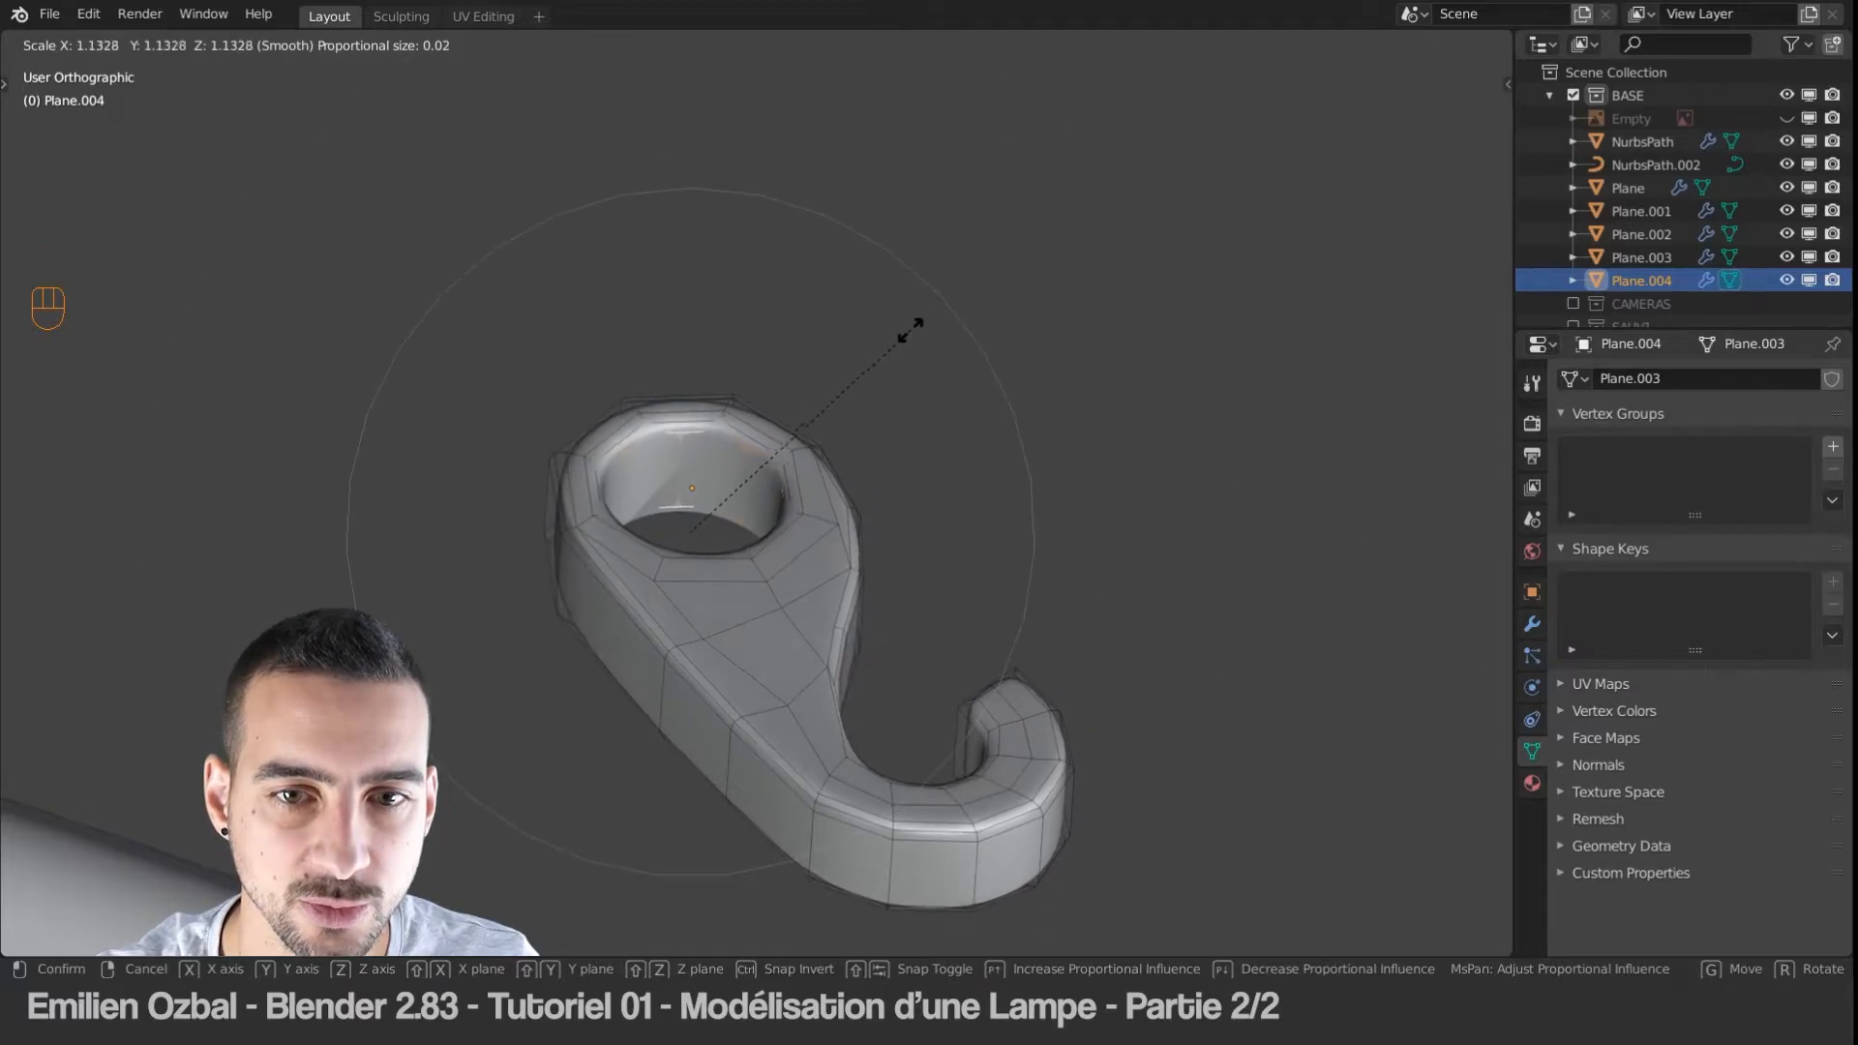
{"action": "key", "text": "shift+z"}
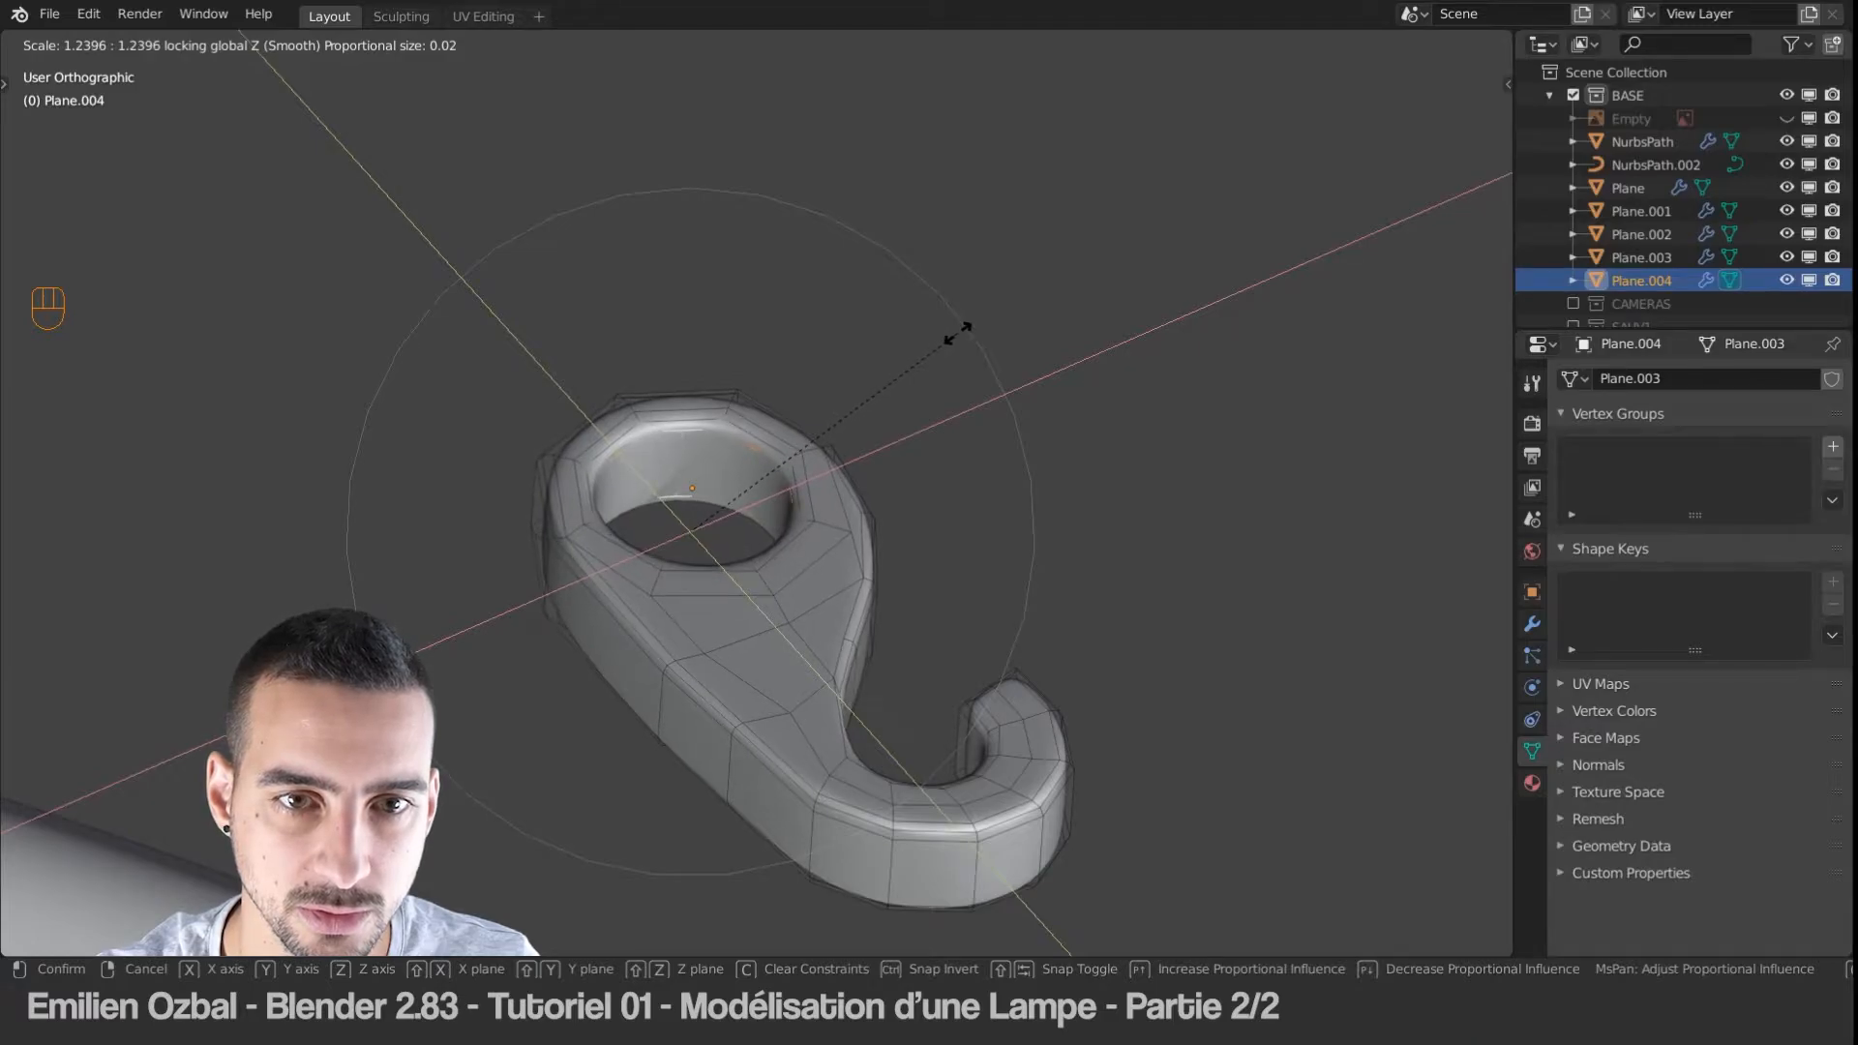
{"action": "left_click", "coordinate": [965, 334]}
{"action": "scroll", "coordinate": [813, 416], "scroll_direction": "up", "scroll_amount": 3}
{"action": "scroll", "coordinate": [813, 416], "scroll_direction": "down", "scroll_amount": 8}
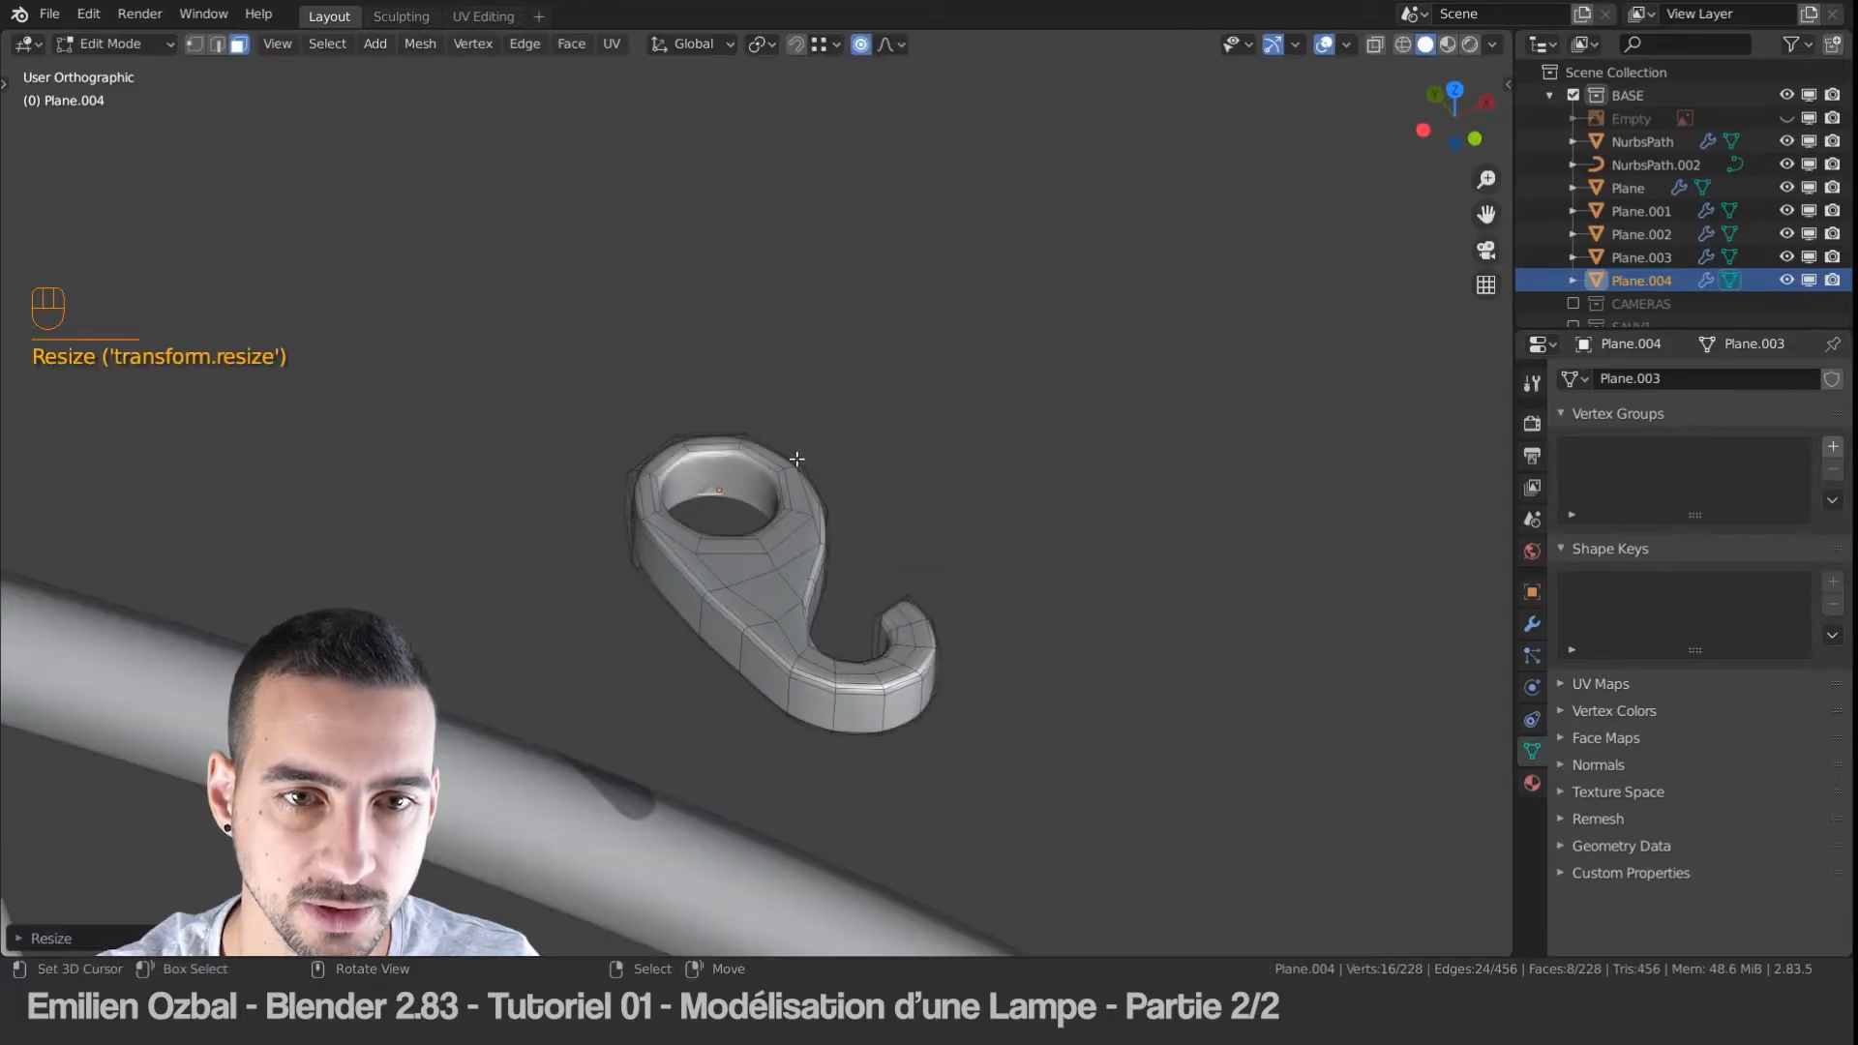
Step: Place the clip on the sloping arm in Object Mode to compare ring and tube sizes, and move it back off
{"action": "key", "text": "Tab"}
{"action": "key", "text": "g"}
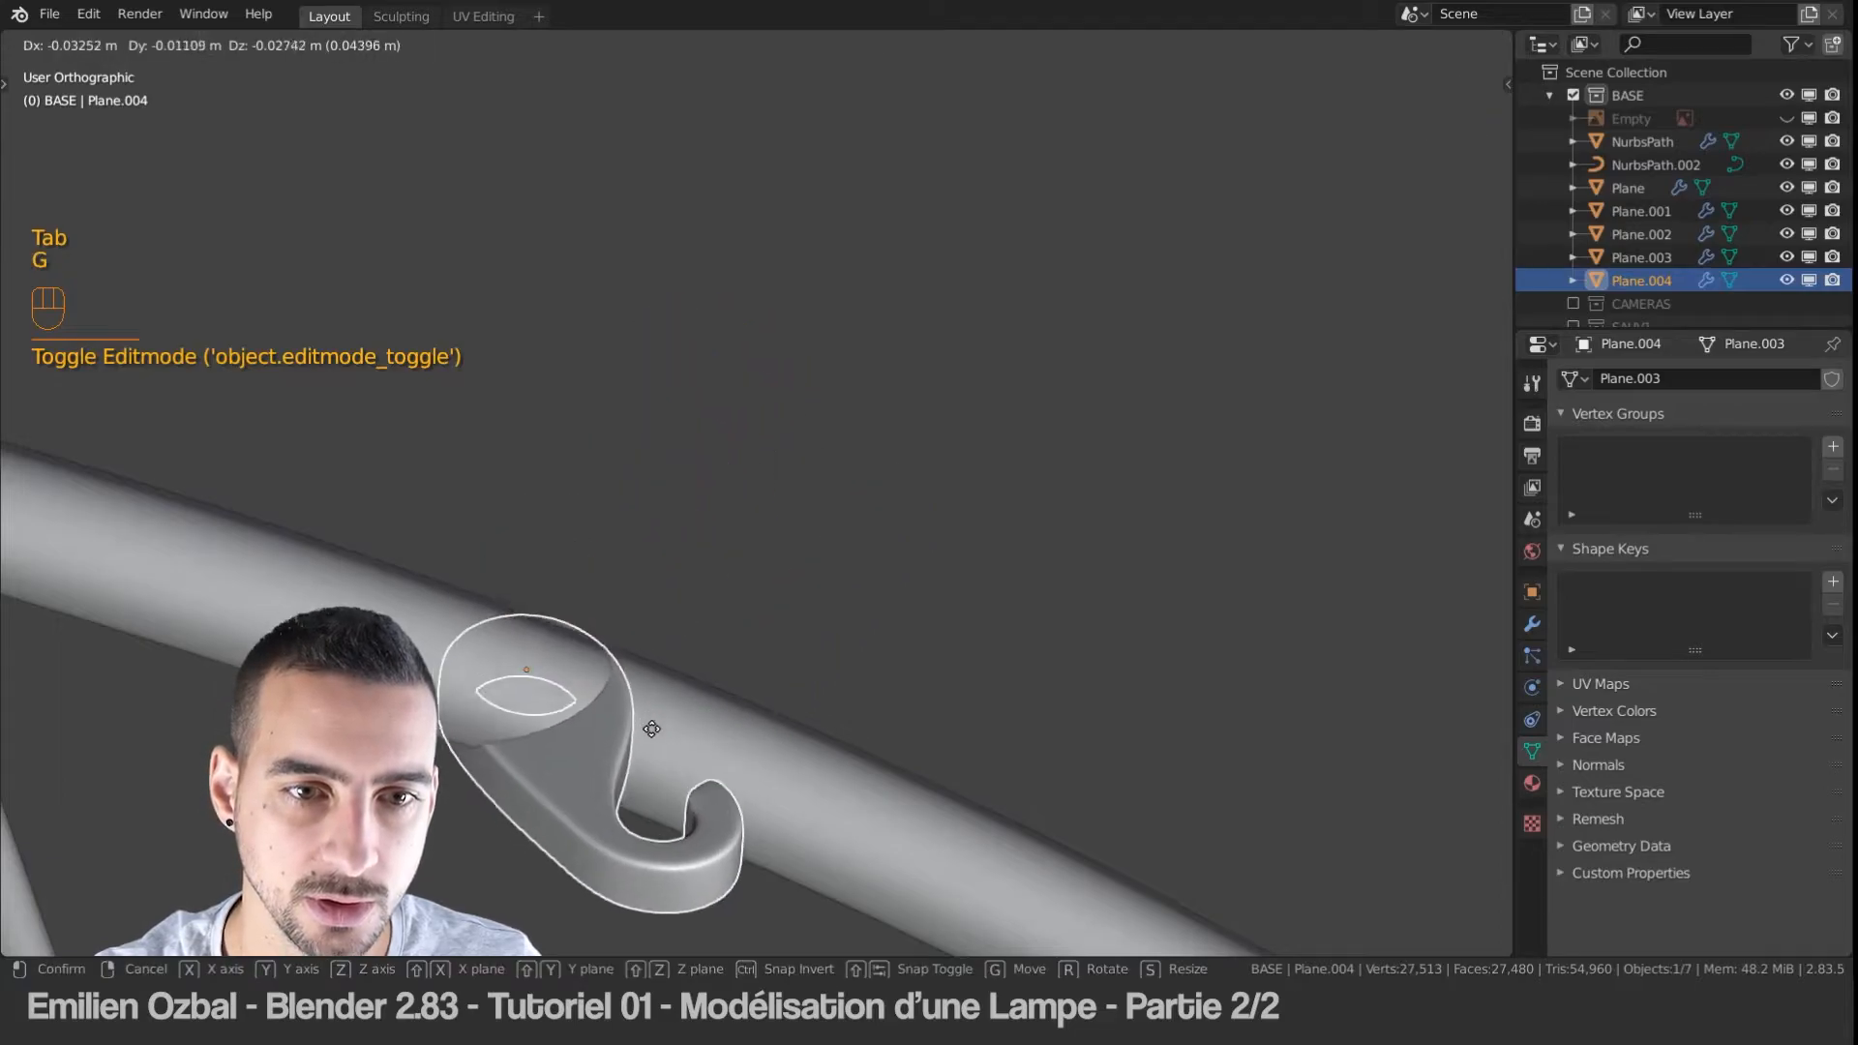
{"action": "left_click", "coordinate": [687, 771]}
{"action": "middle_click_drag", "start_coordinate": [581, 748], "coordinate": [734, 557], "text": "shift"}
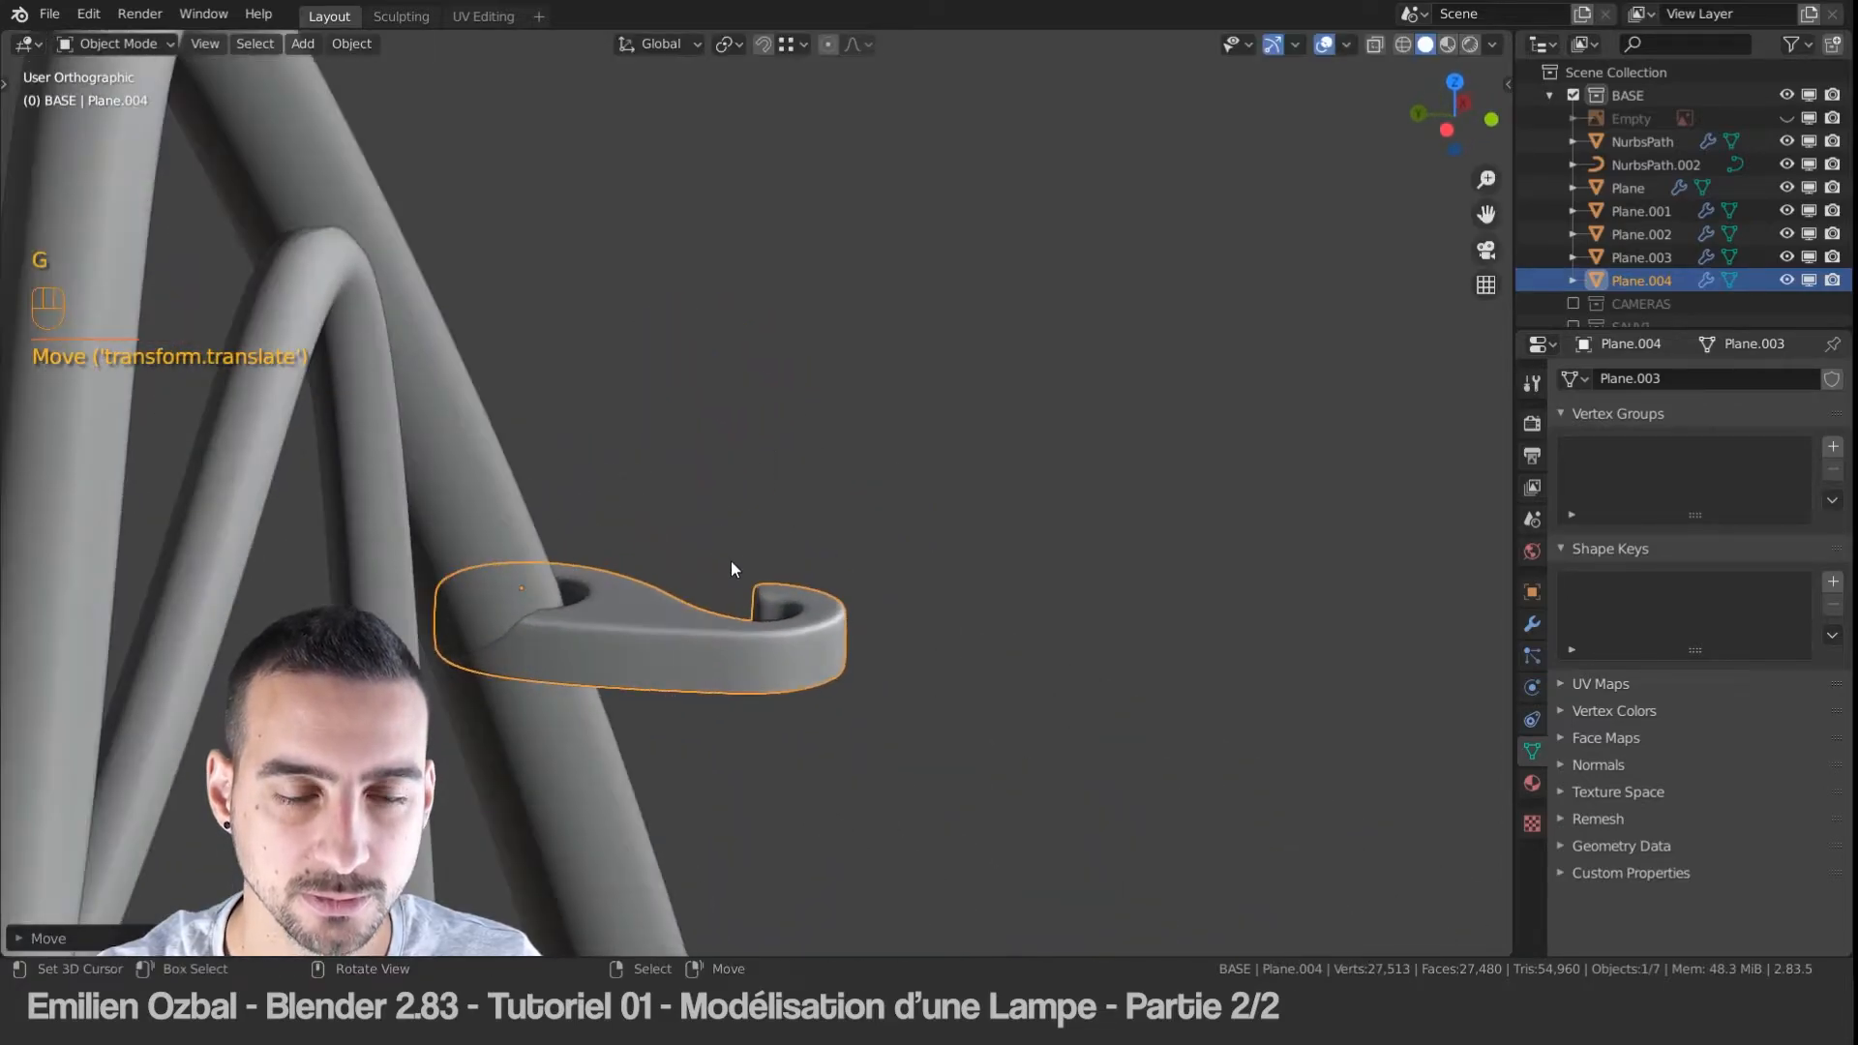
{"action": "middle_click_drag", "start_coordinate": [674, 627], "coordinate": [572, 664]}
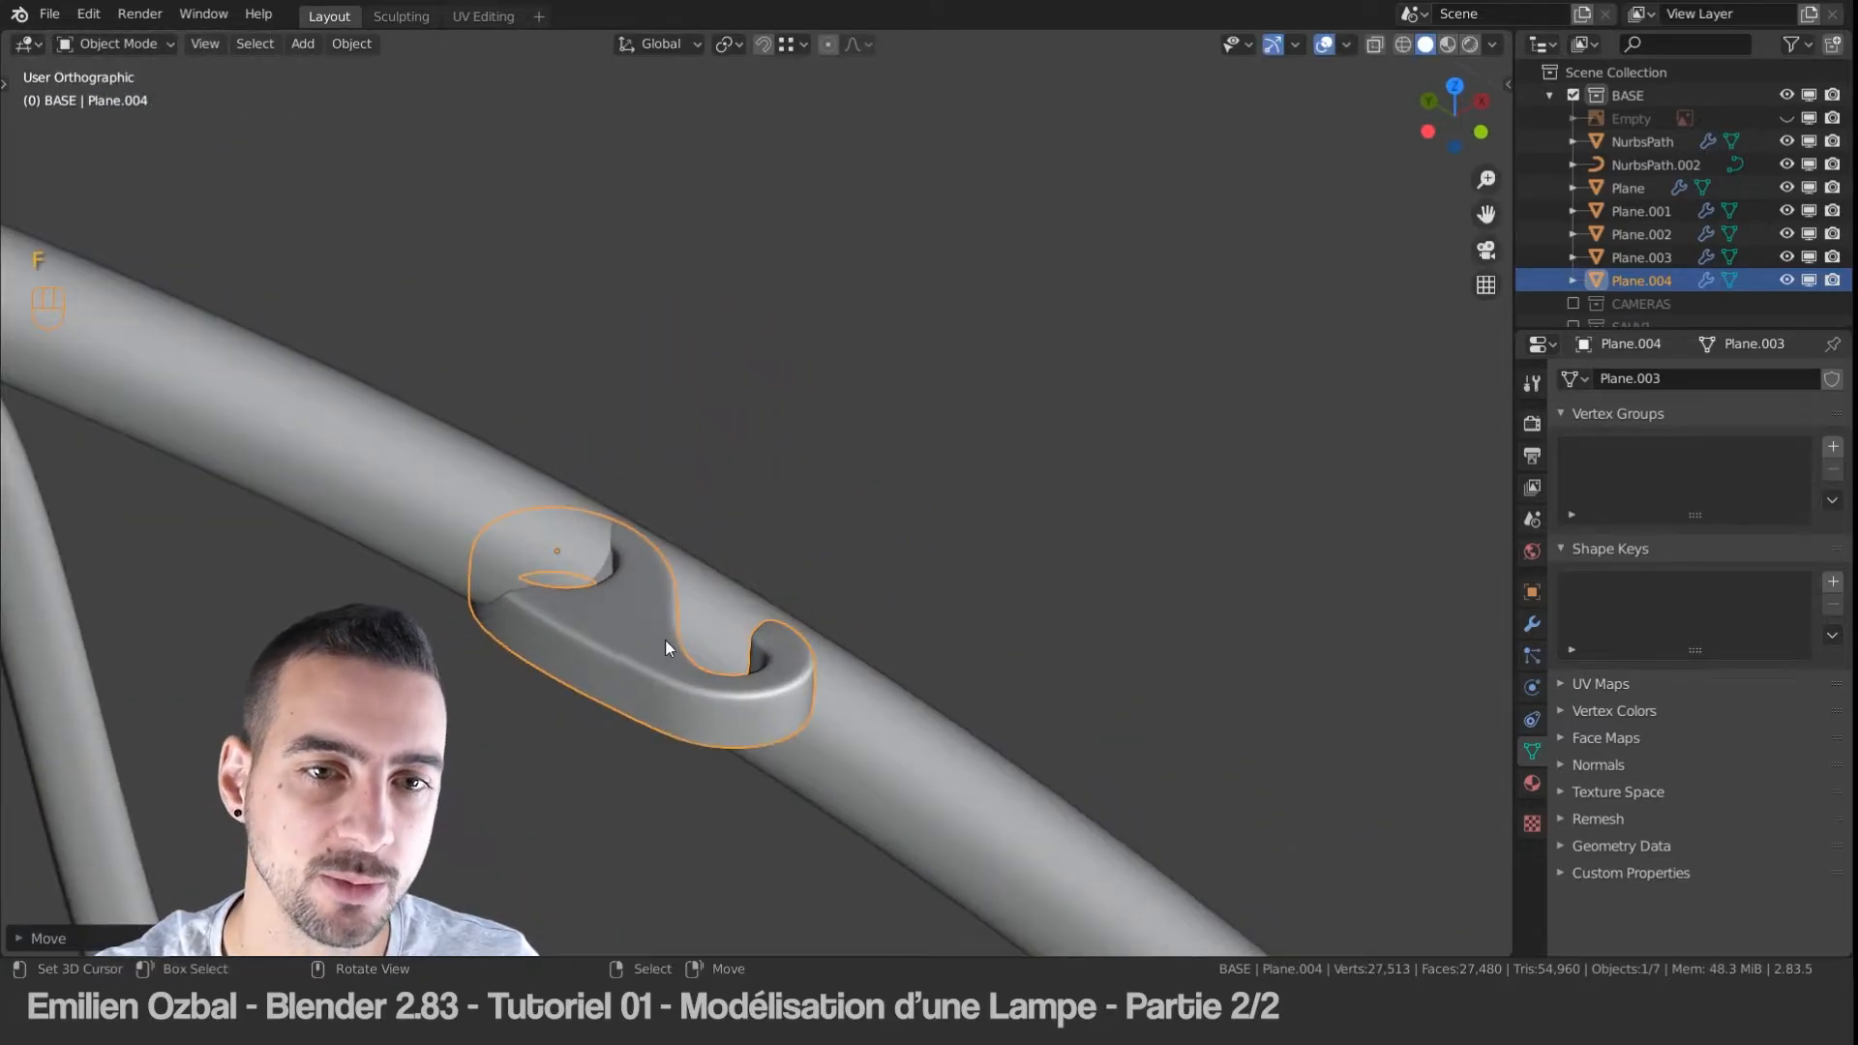
{"action": "key", "text": "g"}
{"action": "left_click", "coordinate": [857, 495]}
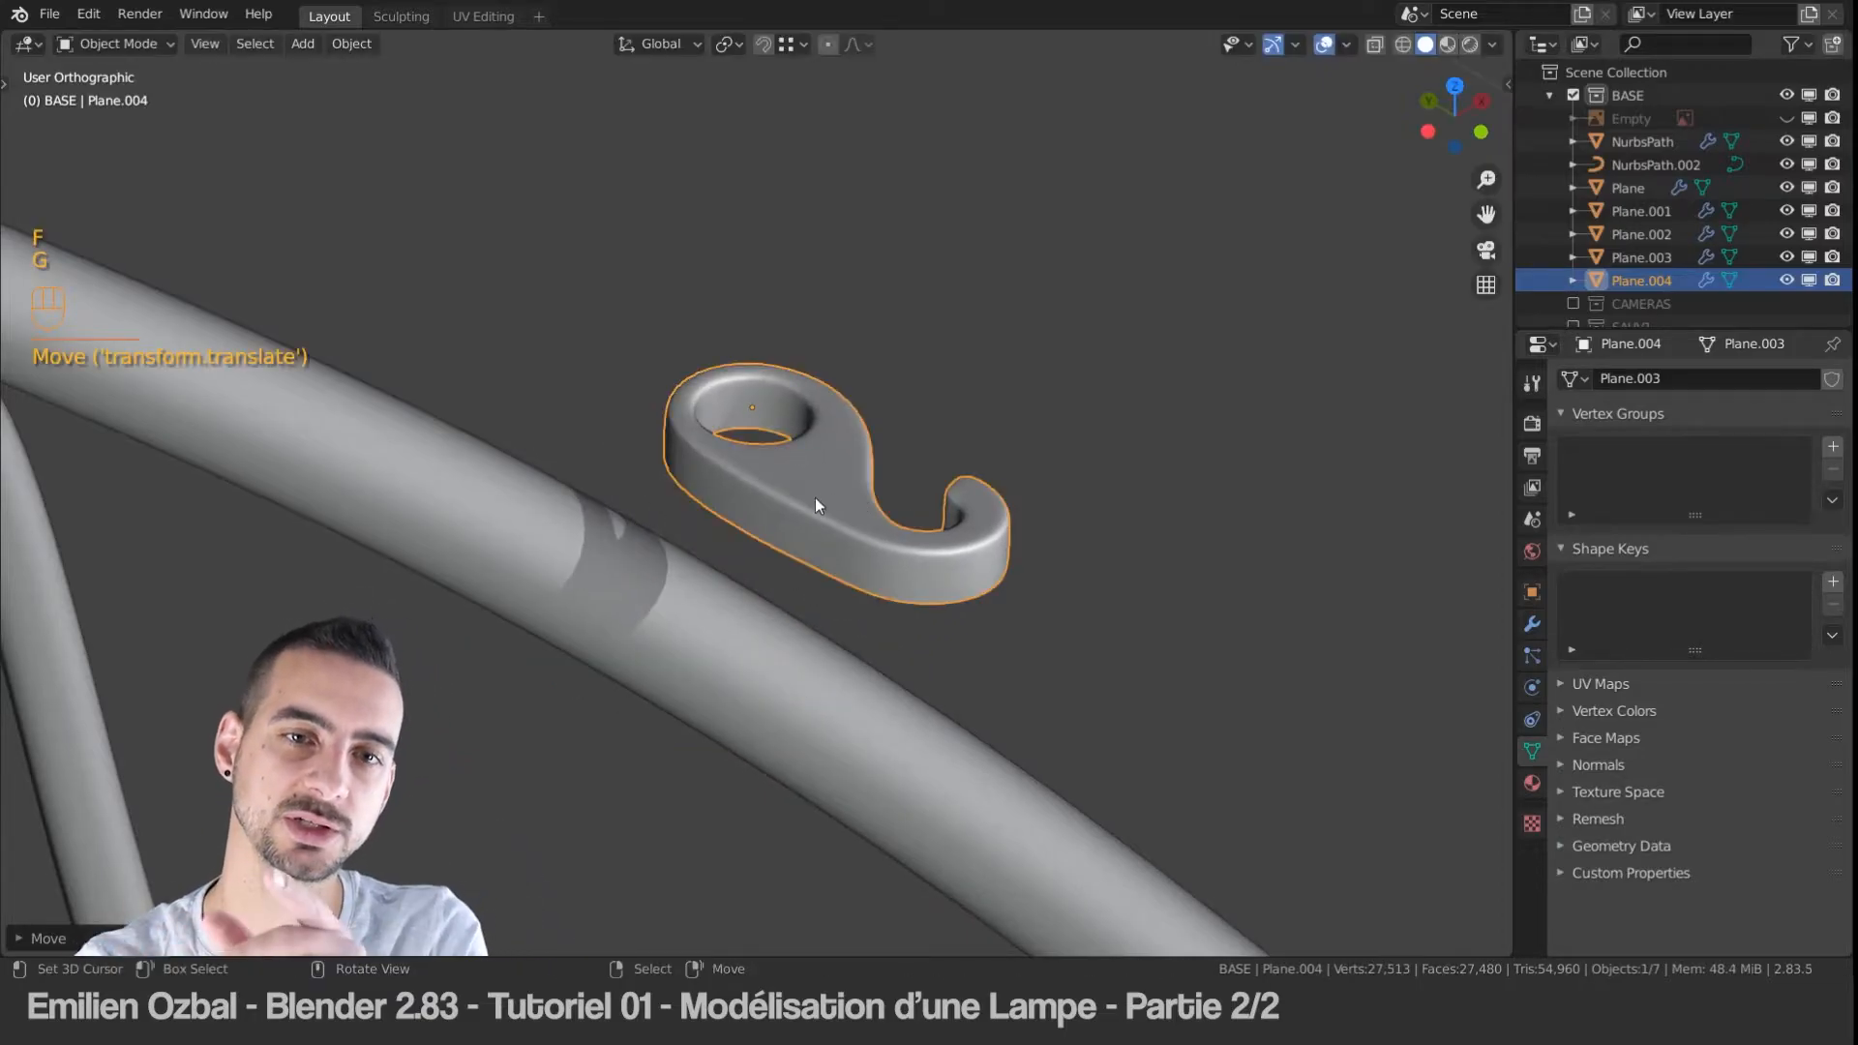
Step: Scale the ring's hole again in Edit Mode and shift it along the Y axis
{"action": "middle_click_drag", "start_coordinate": [842, 542], "coordinate": [840, 489]}
{"action": "key", "text": "Tab"}
{"action": "key", "text": "s"}
{"action": "left_click", "coordinate": [879, 327]}
{"action": "key", "text": "g"}
{"action": "key", "text": "y"}
{"action": "left_click", "coordinate": [836, 322]}
{"action": "middle_click_drag", "start_coordinate": [836, 329], "coordinate": [857, 434]}
{"action": "key", "text": "Tab"}
Step: Move the clip back to the arm in Object Mode and rotate it about the Y axis to follow the tube
{"action": "key", "text": "g"}
{"action": "left_click", "coordinate": [564, 316]}
{"action": "key", "text": "g"}
{"action": "left_click", "coordinate": [707, 373]}
{"action": "key", "text": "g"}
{"action": "left_click", "coordinate": [879, 450]}
{"action": "key", "text": "r"}
{"action": "key", "text": "y"}
{"action": "left_click", "coordinate": [554, 691]}
{"action": "middle_click_drag", "start_coordinate": [554, 691], "coordinate": [592, 499]}
Step: Move and freely rotate the clip until its ring encircles the arm near the cord's first contact point
{"action": "key", "text": "g"}
{"action": "left_click", "coordinate": [871, 484]}
{"action": "key", "text": "r"}
{"action": "key", "text": "r"}
{"action": "left_click", "coordinate": [1016, 550]}
{"action": "middle_click_drag", "start_coordinate": [1006, 554], "coordinate": [1070, 587]}
{"action": "key", "text": "g"}
{"action": "left_click", "coordinate": [1072, 596]}
{"action": "key", "text": "r"}
{"action": "left_click", "coordinate": [781, 776]}
{"action": "middle_click_drag", "start_coordinate": [781, 770], "coordinate": [847, 517]}
{"action": "key", "text": "g"}
{"action": "left_click", "coordinate": [900, 523]}
Step: Reposition the hook end of the clip's mesh in Edit Mode to bring it to the hanging cord
{"action": "key", "text": "Tab"}
{"action": "left_click_drag", "start_coordinate": [571, 522], "coordinate": [724, 677]}
{"action": "key", "text": "quotedbl"}
{"action": "right_click", "coordinate": [630, 616]}
{"action": "key", "text": "g"}
{"action": "left_click", "coordinate": [664, 531]}
{"action": "middle_click_drag", "start_coordinate": [664, 531], "coordinate": [716, 522]}
{"action": "key", "text": "ctrl+z"}
{"action": "key", "text": "g"}
{"action": "left_click", "coordinate": [765, 551]}
{"action": "key", "text": "Tab"}
Step: Rotate the clip to sit square across the arm and move it into place beside the cord
{"action": "left_click", "coordinate": [1375, 45]}
{"action": "middle_click_drag", "start_coordinate": [1026, 464], "coordinate": [929, 426]}
{"action": "key", "text": "r"}
{"action": "left_click", "coordinate": [908, 464]}
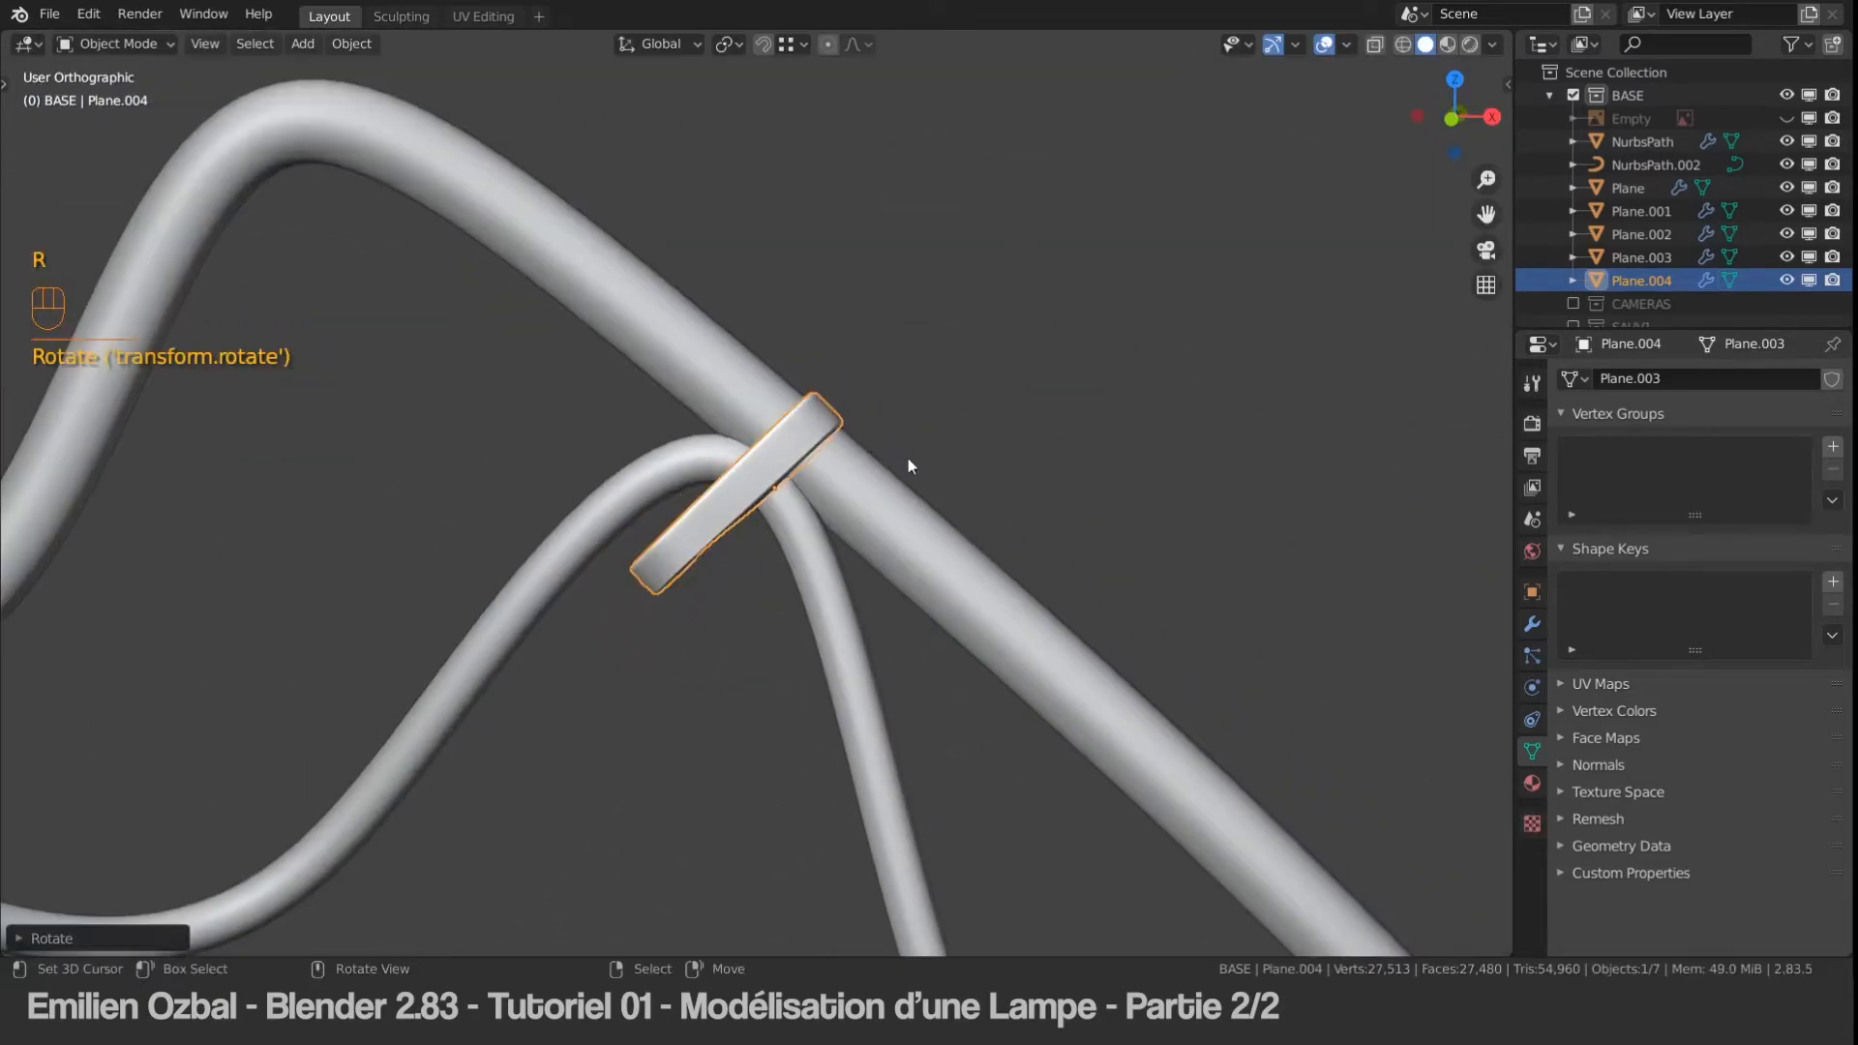
{"action": "key", "text": "g"}
{"action": "left_click", "coordinate": [919, 463]}
Step: Refine the clip's position and tilt so the ring wraps the arm and the hook holds the cord
{"action": "right_click", "coordinate": [820, 552]}
{"action": "key", "text": "Tab"}
{"action": "right_click_drag", "start_coordinate": [790, 280], "coordinate": [707, 399]}
{"action": "middle_click_drag", "start_coordinate": [708, 399], "coordinate": [851, 426]}
{"action": "key", "text": "Tab"}
{"action": "right_click", "coordinate": [766, 455]}
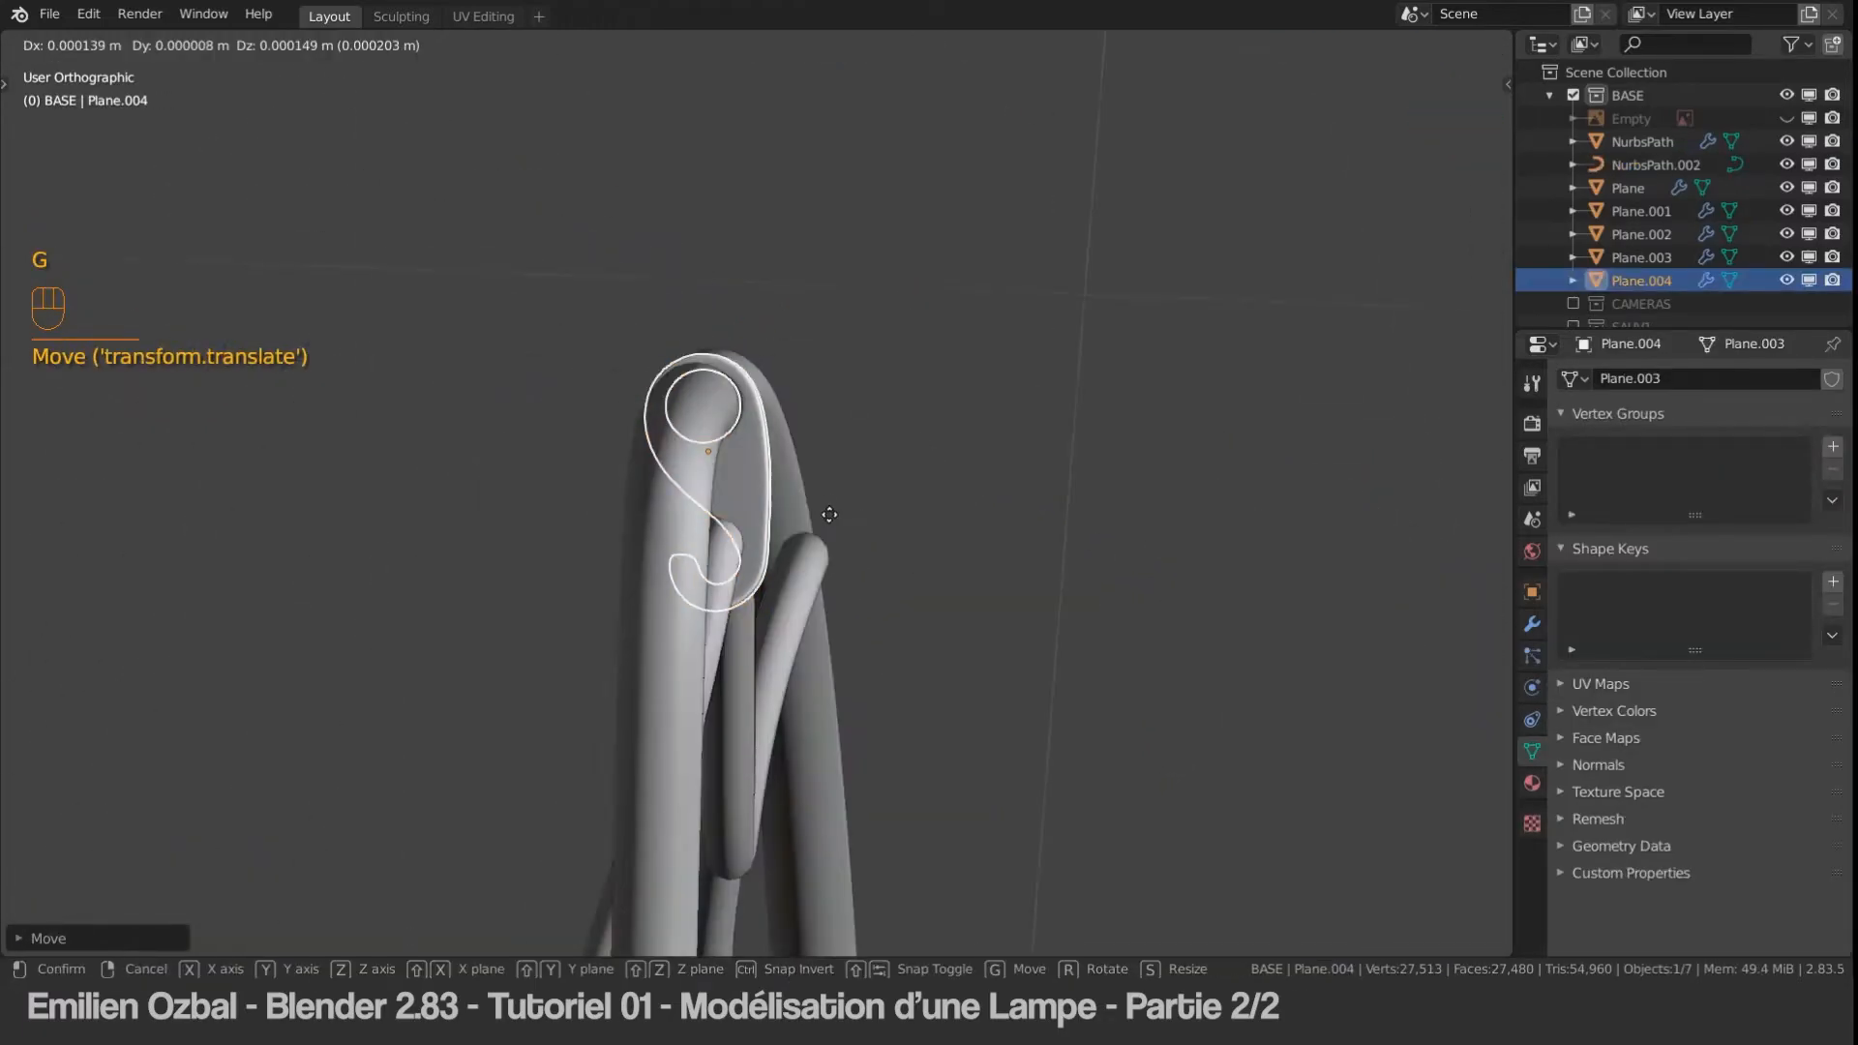
{"action": "key", "text": "r"}
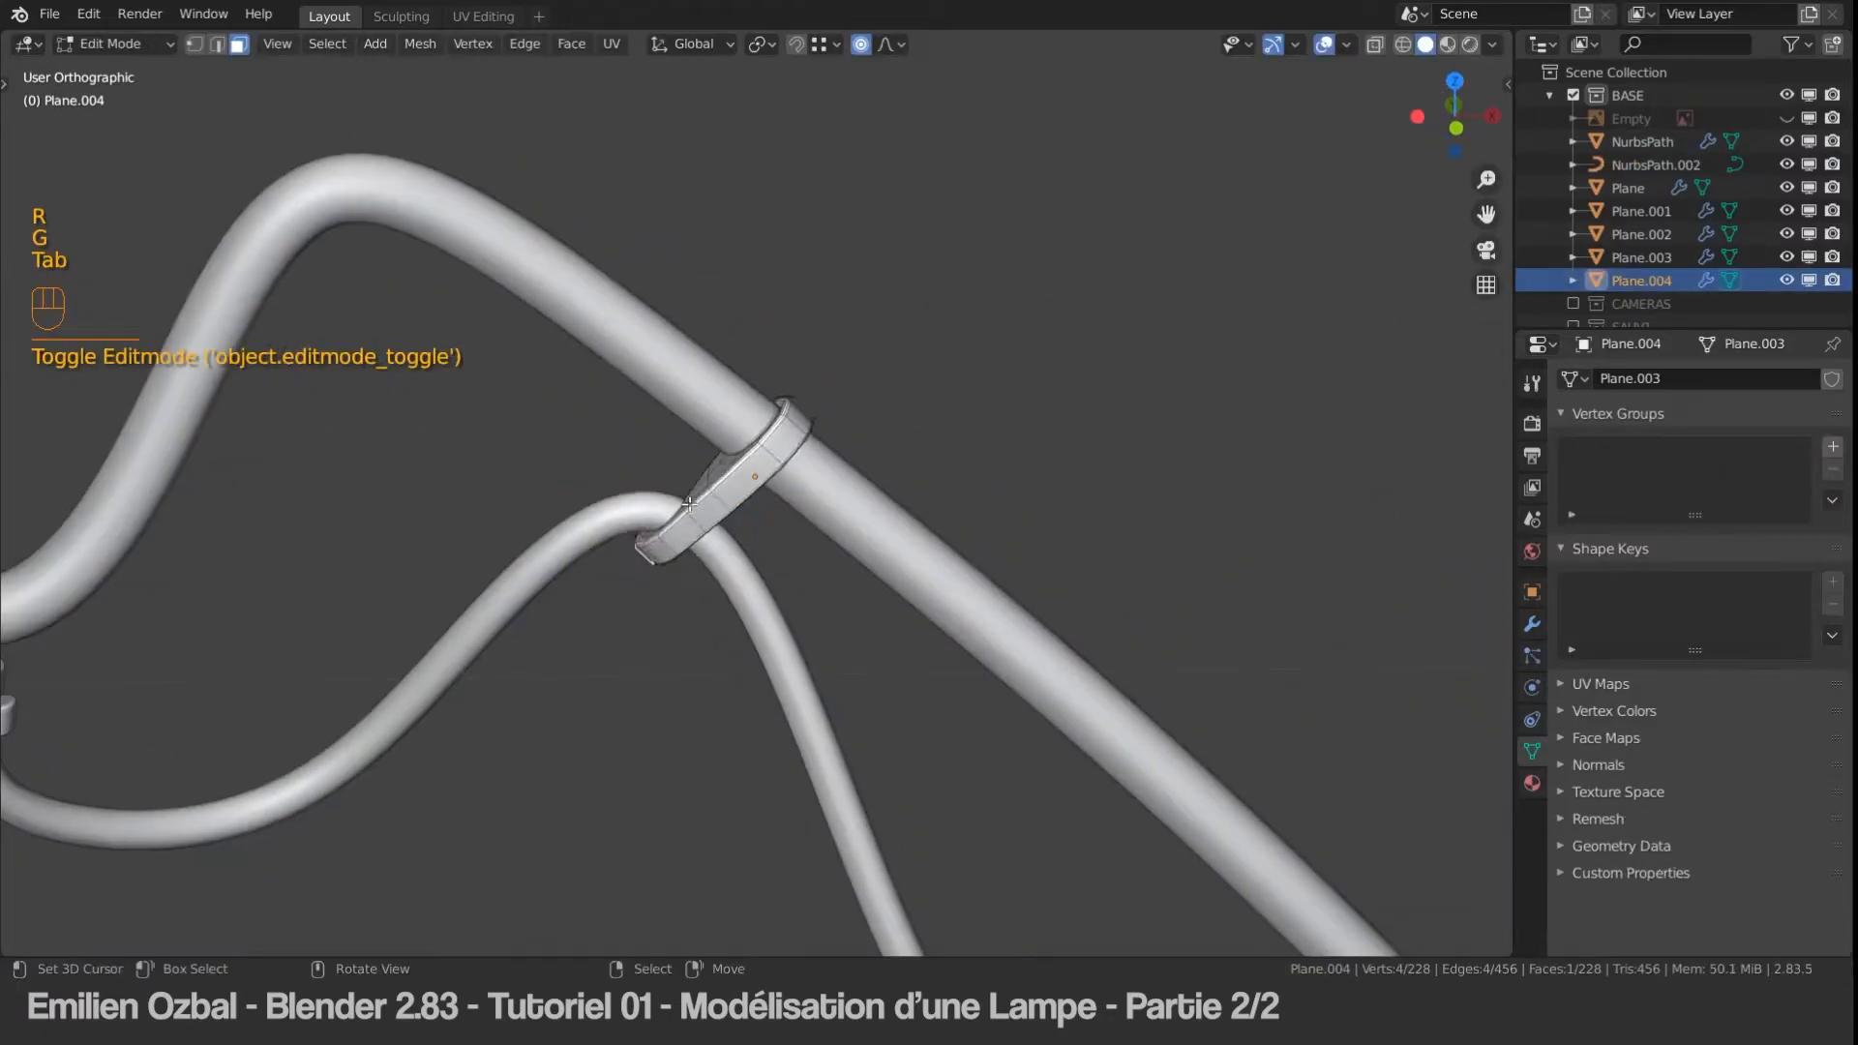
{"action": "key", "text": "Tab"}
{"action": "scroll", "coordinate": [686, 495], "scroll_direction": "down", "scroll_amount": 8}
{"action": "key", "text": "r"}
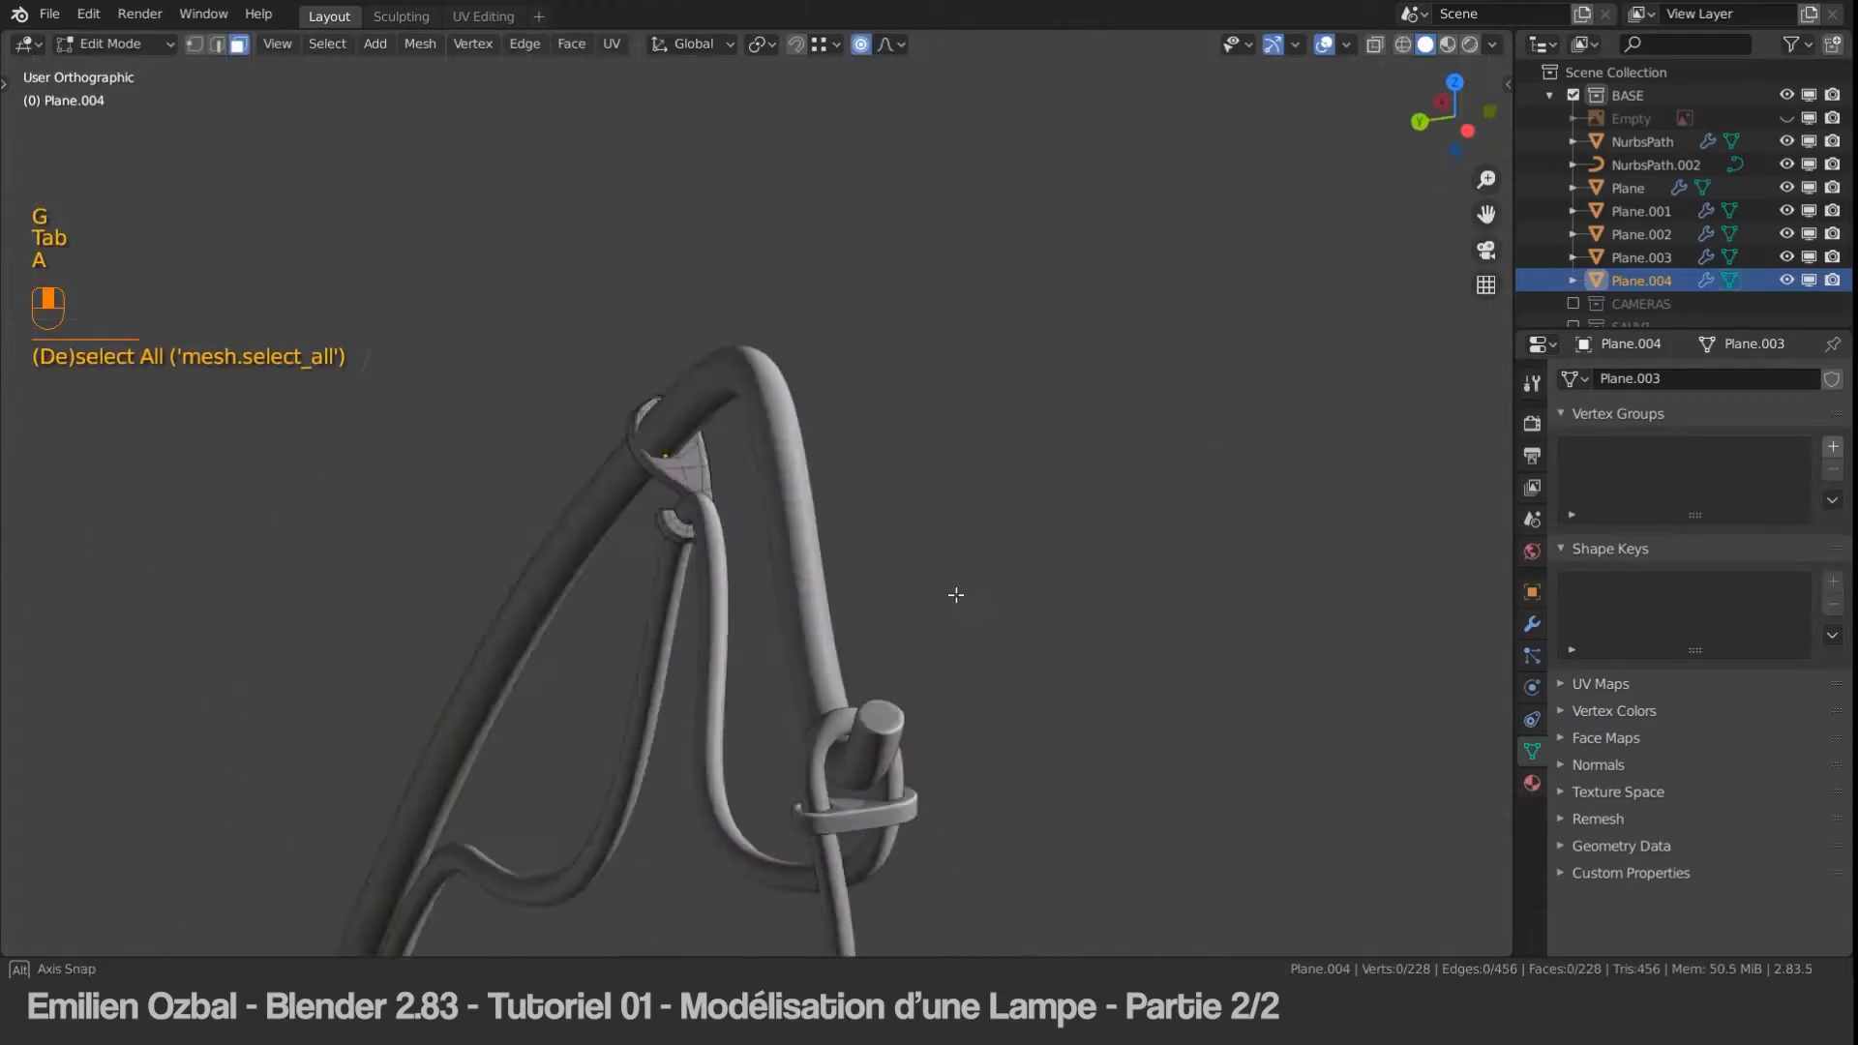
{"action": "middle_click_drag", "start_coordinate": [956, 595], "coordinate": [871, 562]}
{"action": "key", "text": "Tab"}
Step: Duplicate the clip in front view, place the copy at the cord's next contact point down the arm and rotate it to match
{"action": "scroll", "coordinate": [833, 547], "scroll_direction": "down", "scroll_amount": 4}
{"action": "middle_click_drag", "start_coordinate": [833, 547], "coordinate": [542, 542]}
{"action": "middle_click_drag", "start_coordinate": [542, 542], "coordinate": [581, 223], "text": "shift"}
{"action": "key", "text": "shift+d"}
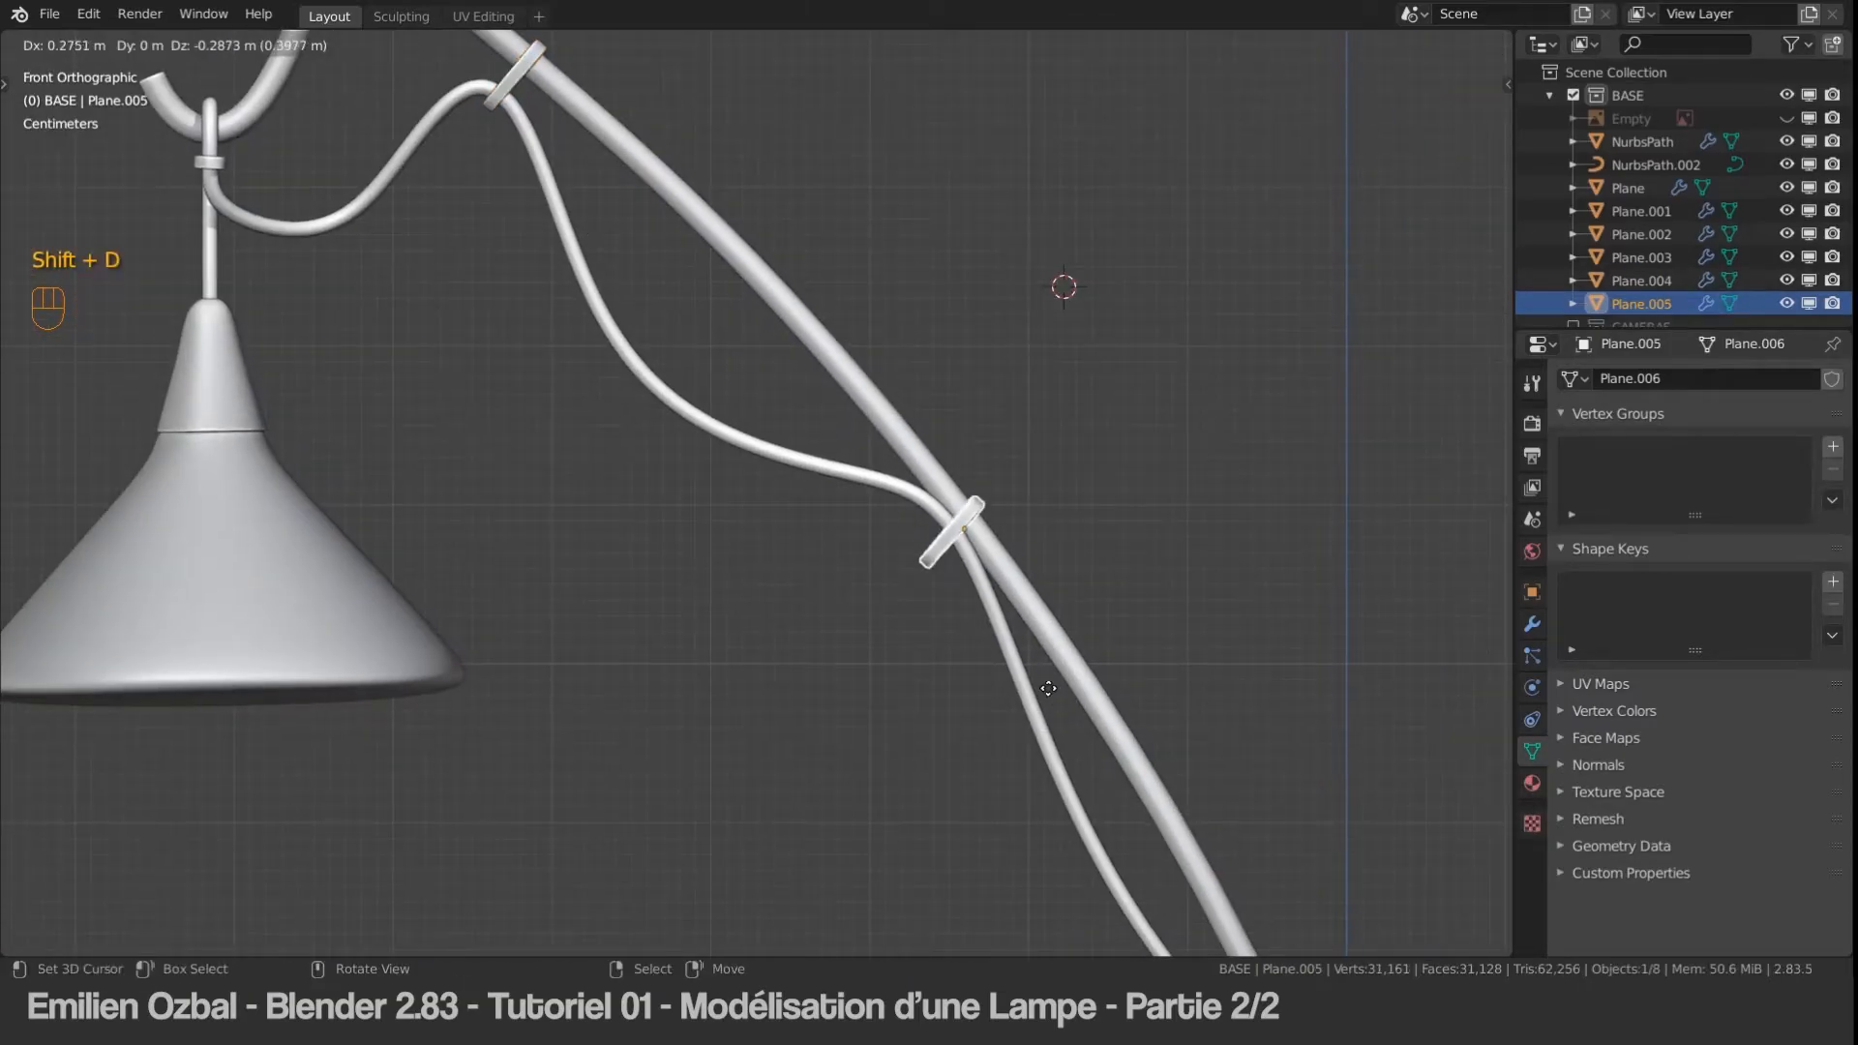
{"action": "left_click", "coordinate": [1048, 688]}
{"action": "key", "text": "r"}
{"action": "left_click", "coordinate": [1070, 693]}
{"action": "key", "text": "g"}
{"action": "left_click", "coordinate": [1045, 687]}
Step: Fine-tune the second arm clip's position so its ring surrounds the tube
{"action": "key", "text": "KP_Decimal"}
{"action": "middle_click_drag", "start_coordinate": [1002, 319], "coordinate": [1013, 381]}
{"action": "key", "text": "g"}
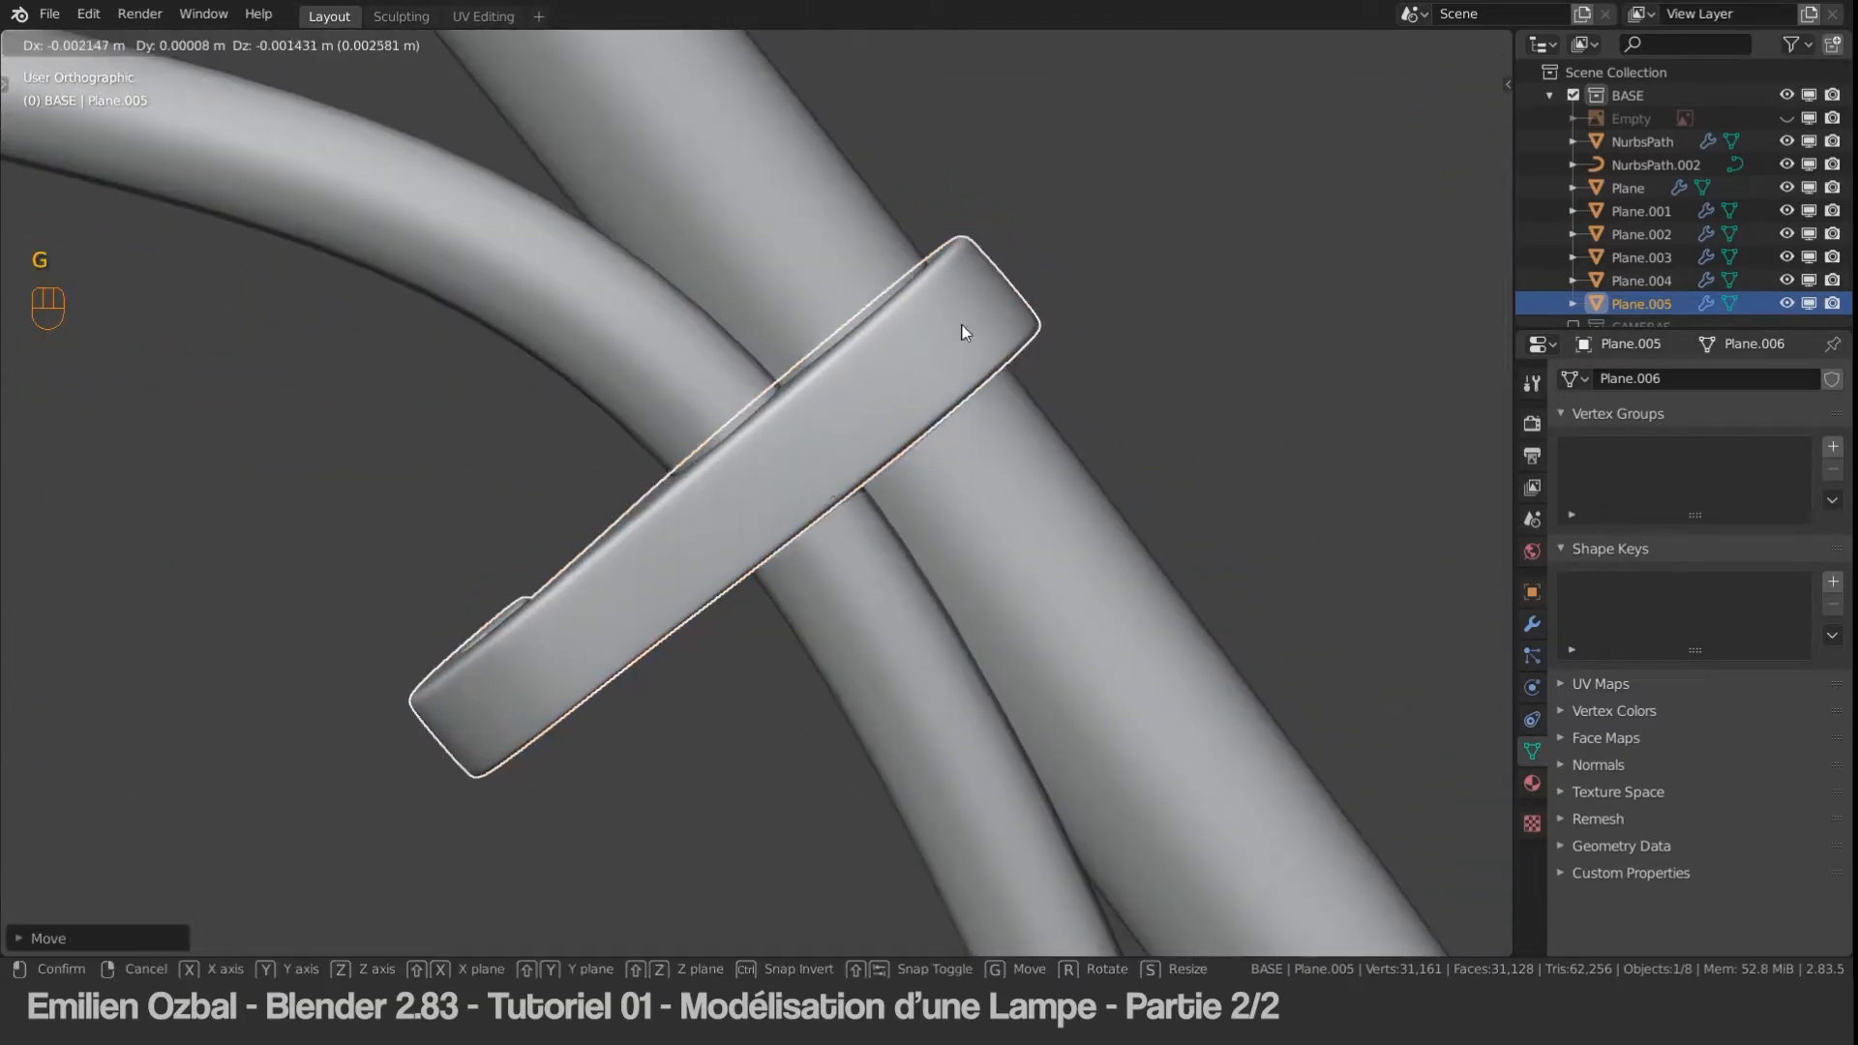
{"action": "left_click", "coordinate": [961, 324]}
Step: Move the cord curve's control points in Edit Mode so the cord passes through the second arm clip's hook
{"action": "right_click", "coordinate": [591, 252]}
{"action": "key", "text": "Tab"}
{"action": "right_click", "coordinate": [593, 150]}
{"action": "key", "text": "g"}
{"action": "key", "text": "g"}
{"action": "key", "text": "Tab"}
{"action": "right_click", "coordinate": [648, 434]}
{"action": "key", "text": "g"}
{"action": "key", "text": "Tab"}
{"action": "key", "text": "Tab"}
{"action": "right_click", "coordinate": [612, 527]}
{"action": "key", "text": "Tab"}
{"action": "key", "text": "g"}
{"action": "key", "text": "Tab"}
{"action": "scroll", "coordinate": [592, 526], "scroll_direction": "down", "scroll_amount": 8}
{"action": "middle_click_drag", "start_coordinate": [592, 527], "coordinate": [987, 441], "text": "alt"}
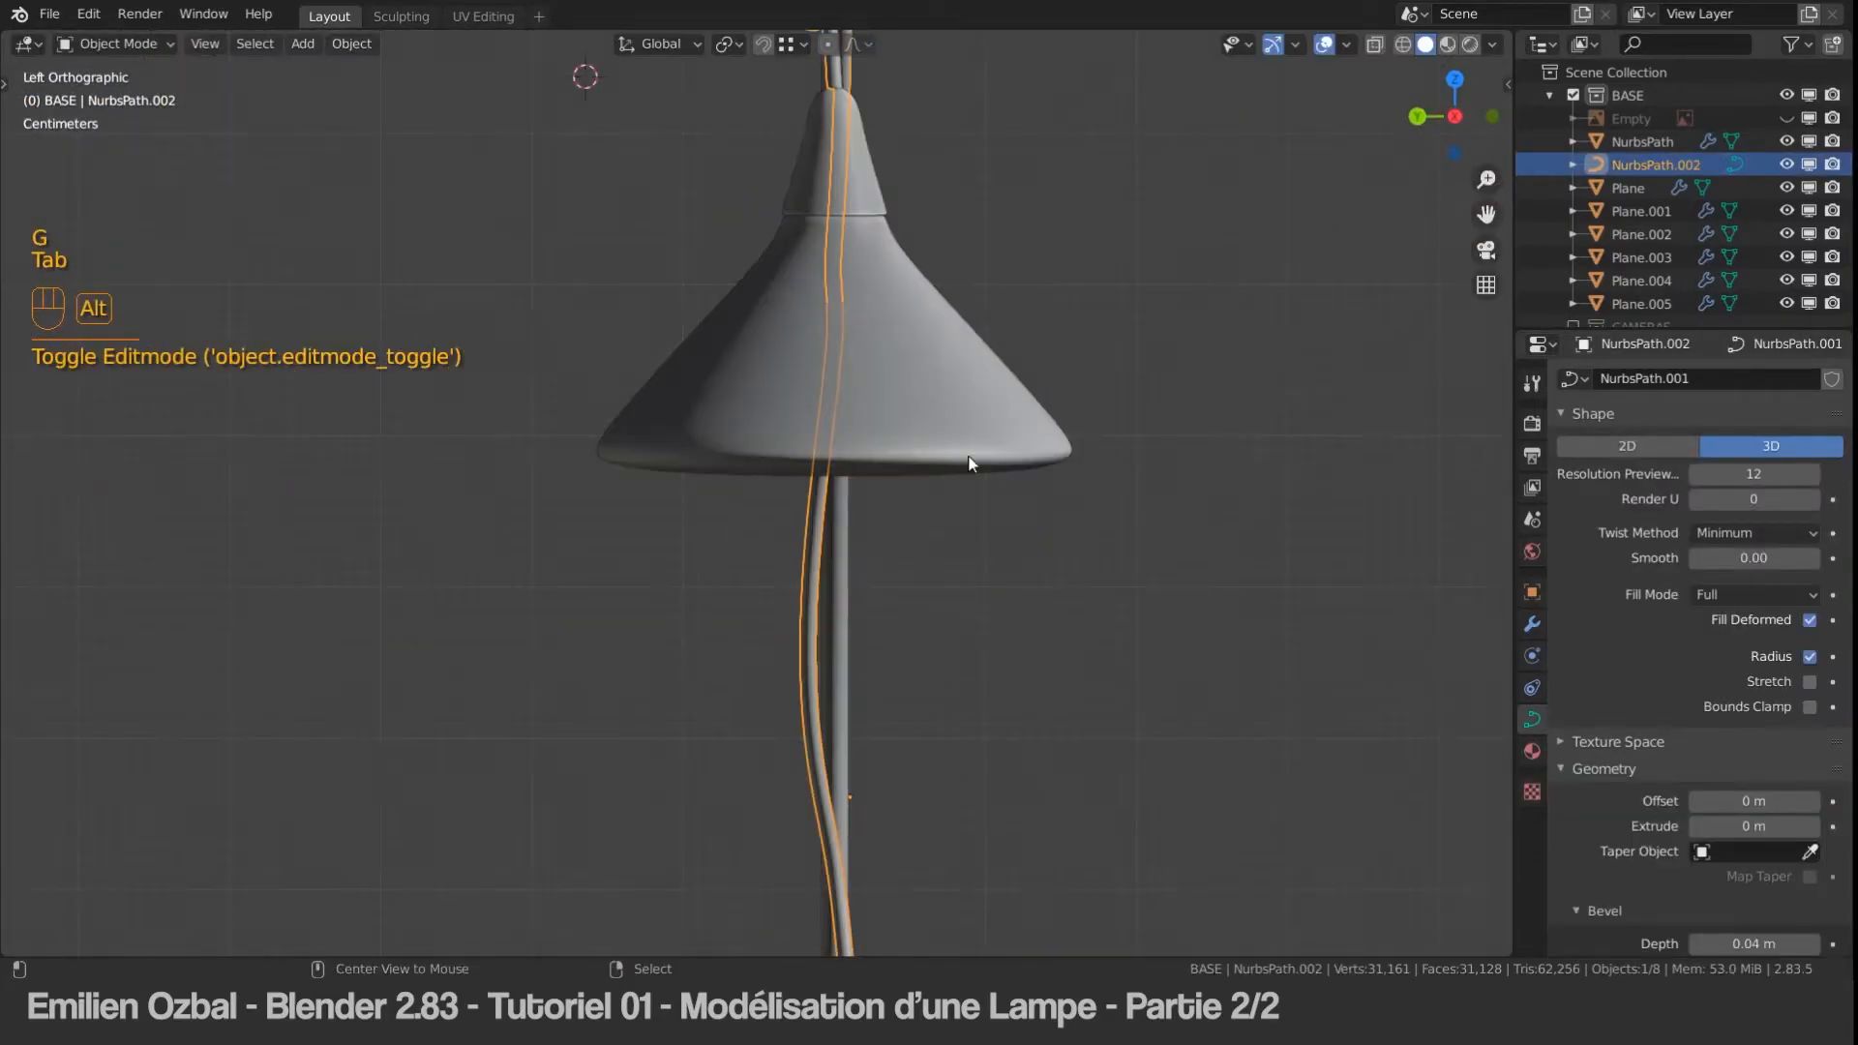
Step: Duplicate the clip to the third contact point lower on the arm and rotate and move it around the tube
{"action": "right_click", "coordinate": [609, 344]}
{"action": "key", "text": "shift+d"}
{"action": "left_click", "coordinate": [1007, 111]}
{"action": "key", "text": "KP_Decimal"}
{"action": "key", "text": "r"}
{"action": "key", "text": "g"}
{"action": "key", "text": "g"}
{"action": "middle_click_drag", "start_coordinate": [1166, 421], "coordinate": [1077, 405]}
{"action": "left_click", "coordinate": [981, 434]}
Step: Adjust the cord's control points near the third arm clip so the cord runs through its hook
{"action": "right_click", "coordinate": [692, 324]}
{"action": "key", "text": "Tab"}
{"action": "right_click", "coordinate": [853, 526], "text": "shift"}
{"action": "key", "text": "g"}
{"action": "key", "text": "g"}
{"action": "middle_click_drag", "start_coordinate": [762, 702], "coordinate": [754, 600]}
{"action": "left_click", "coordinate": [845, 536]}
{"action": "key", "text": "g"}
{"action": "left_click", "coordinate": [755, 580]}
{"action": "key", "text": "Tab"}
Step: Deselect everything and examine the complete lamp through the scene camera and from a free angle
{"action": "scroll", "coordinate": [676, 489], "scroll_direction": "down", "scroll_amount": 8}
{"action": "key", "text": "Tab"}
{"action": "key", "text": "Tab"}
{"action": "key", "text": "a"}
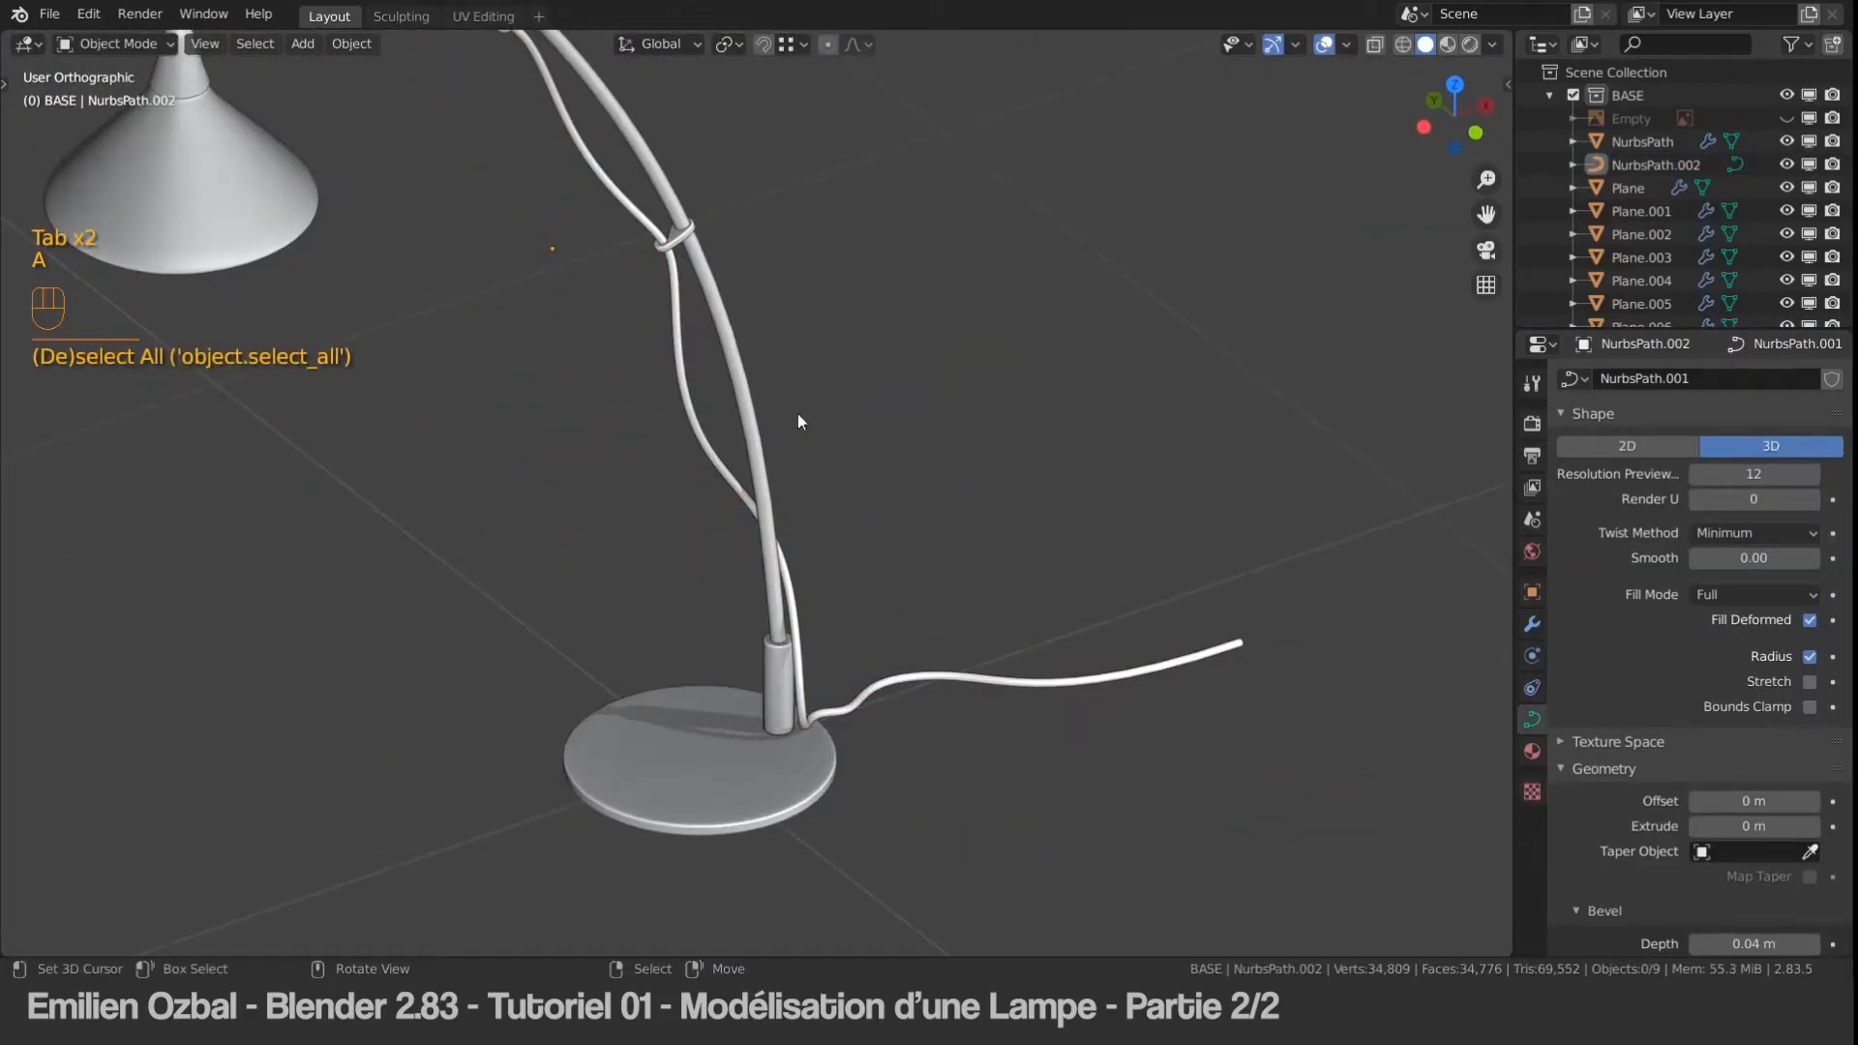
{"action": "scroll", "coordinate": [774, 453], "scroll_direction": "down", "scroll_amount": 5}
{"action": "key", "text": "shift+c"}
{"action": "key", "text": "KP_0"}
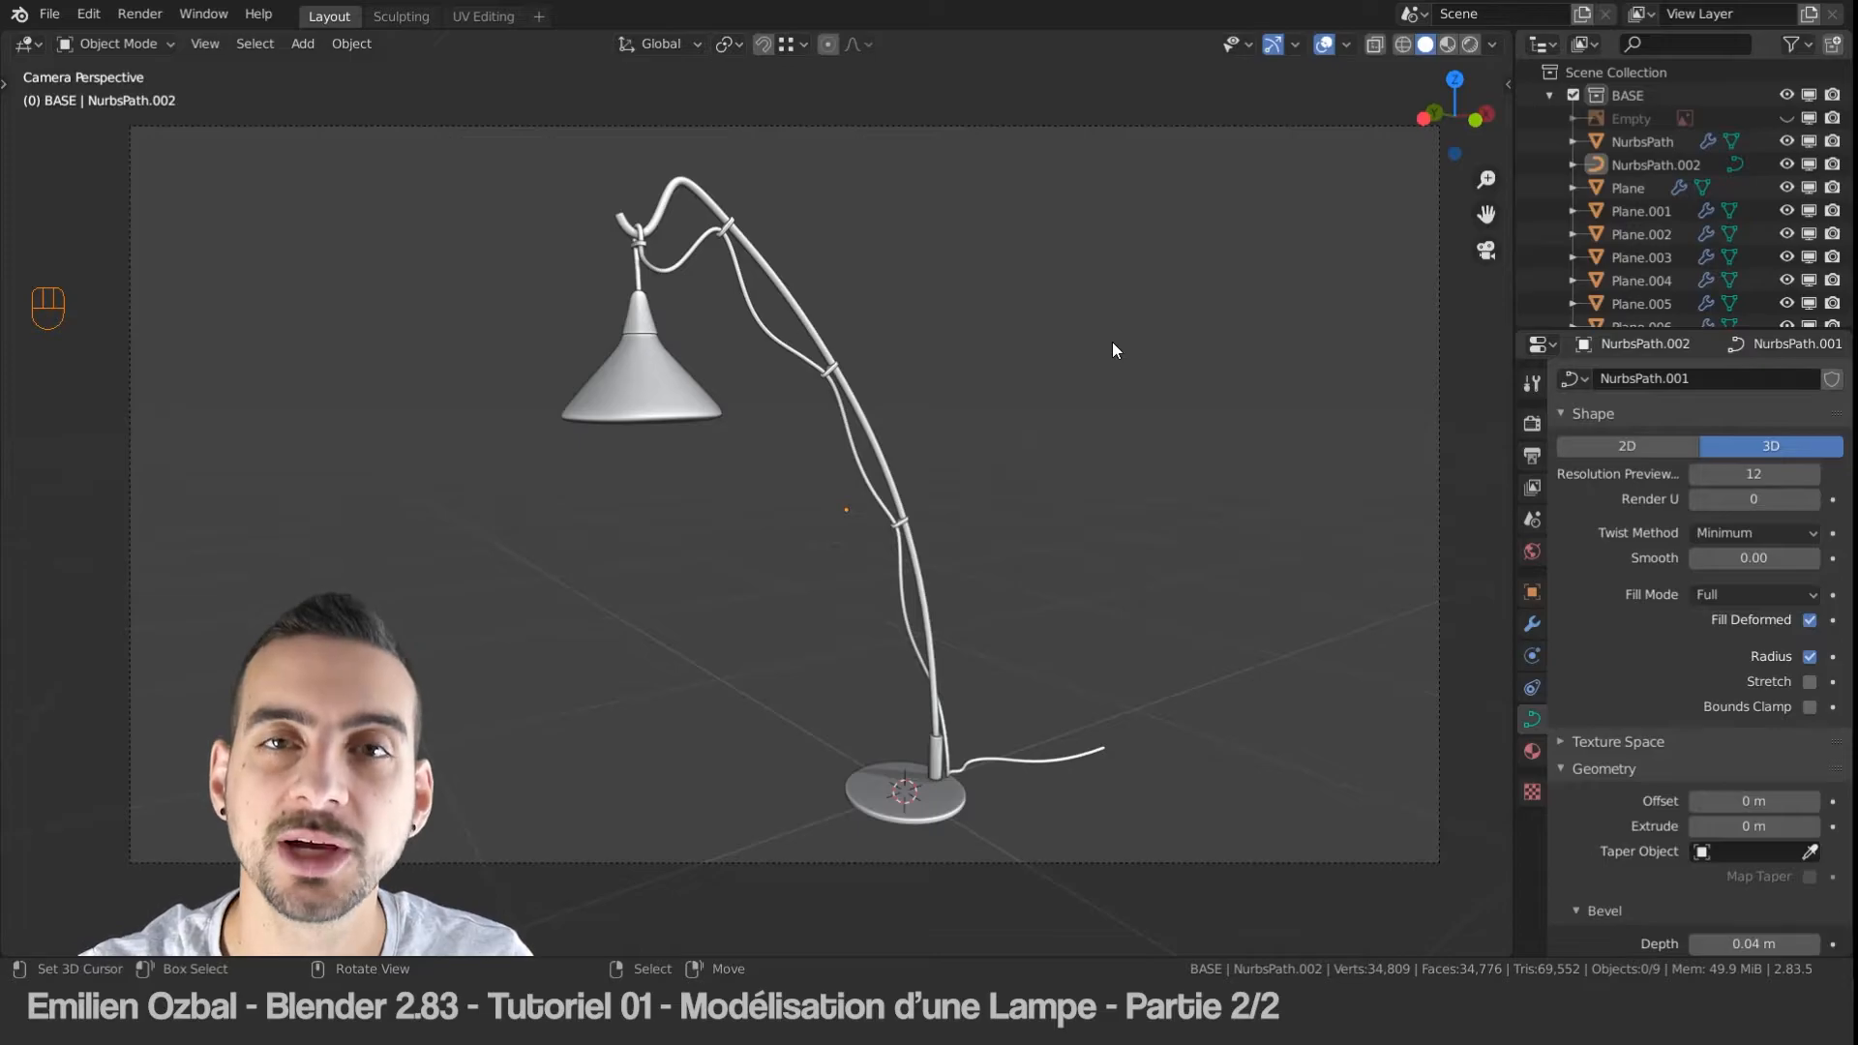
{"action": "middle_click_drag", "start_coordinate": [971, 305], "coordinate": [833, 416]}
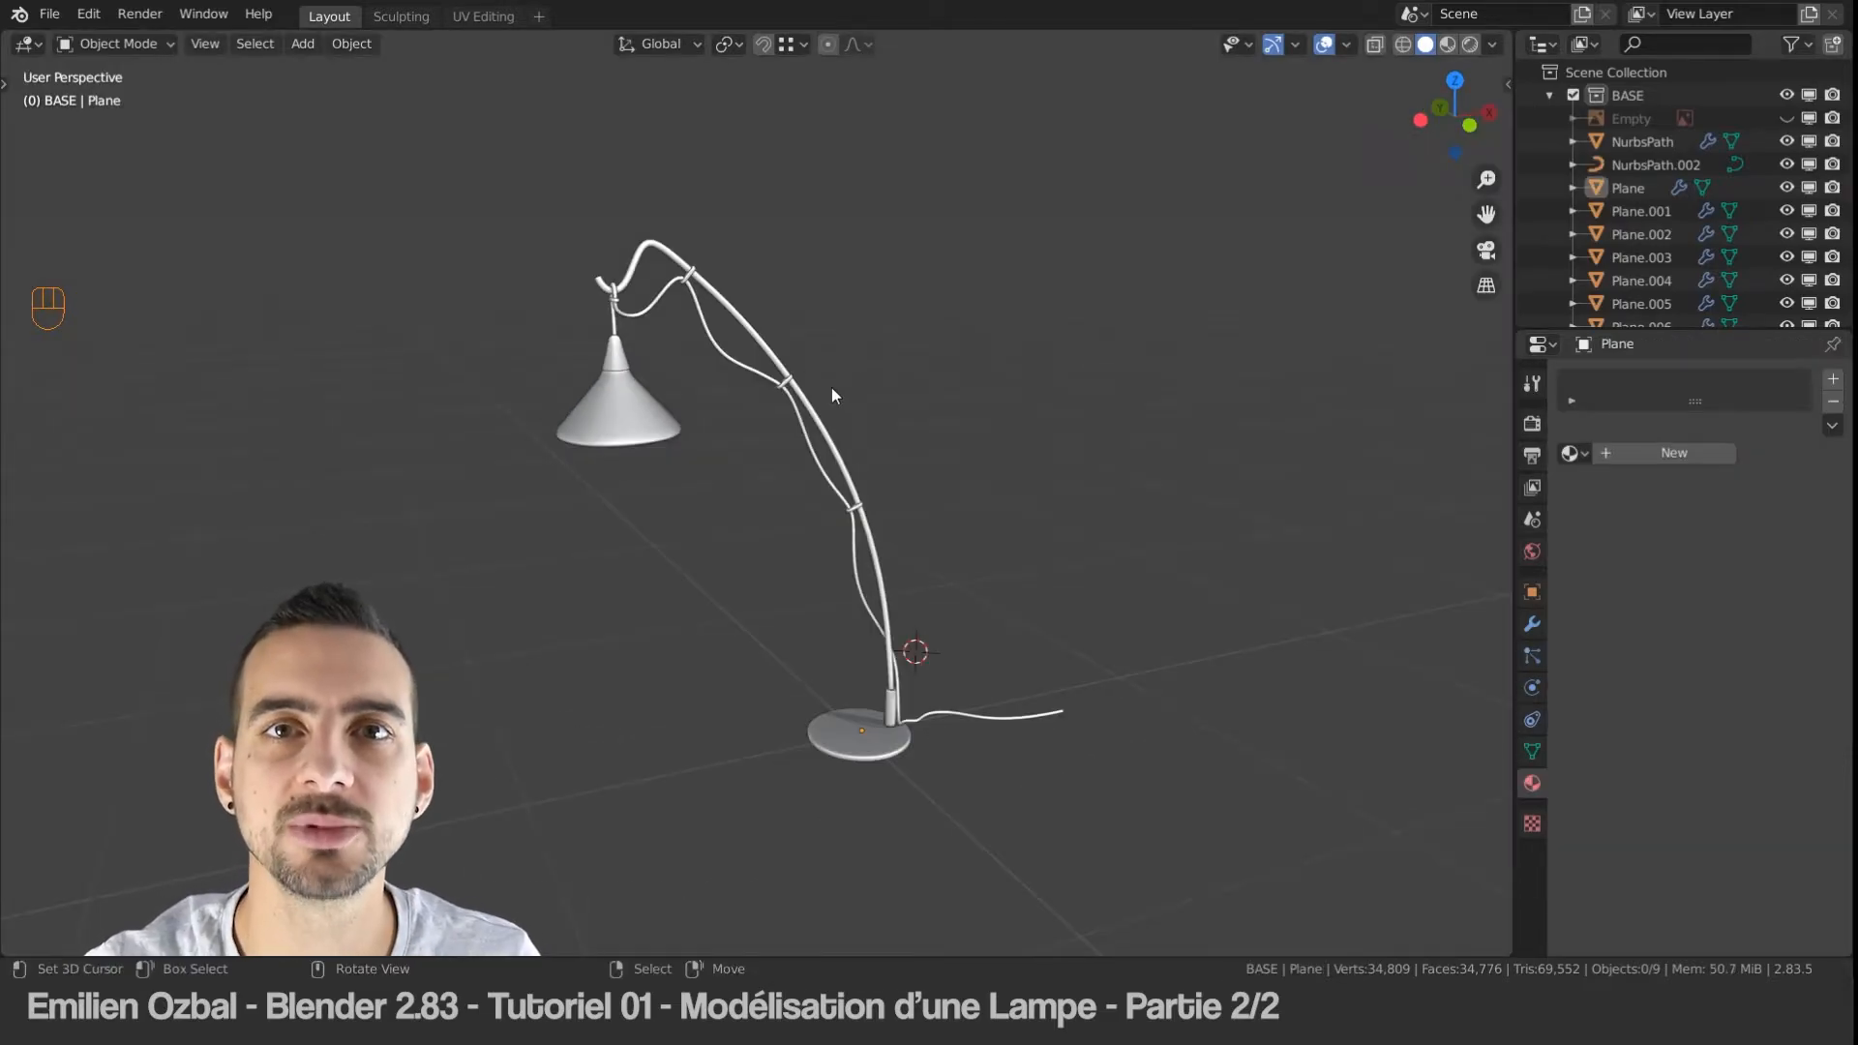
Step: Split the 3D viewport vertically and show the World shader nodes in a Shader Editor beside it, with the sidebar hidden
{"action": "left_click_drag", "start_coordinate": [1512, 32], "coordinate": [858, 56]}
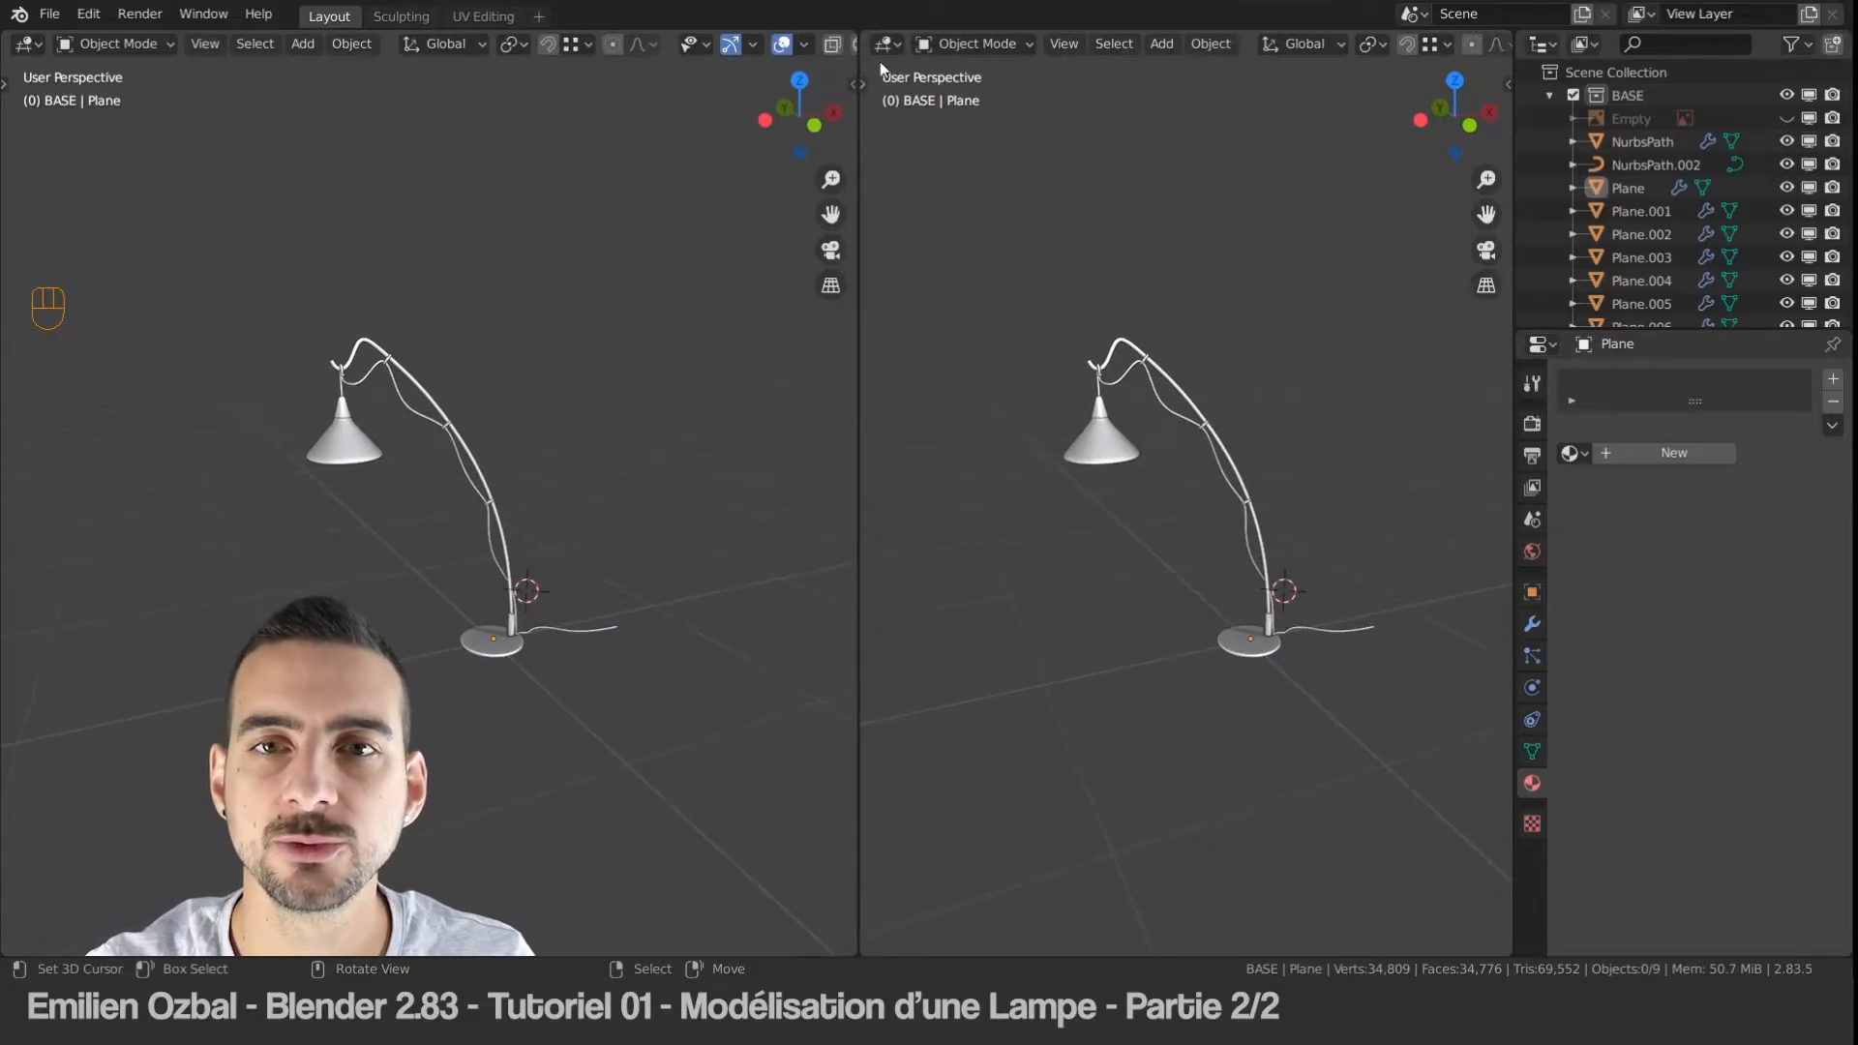
{"action": "left_click", "coordinate": [887, 44]}
{"action": "left_click", "coordinate": [913, 204]}
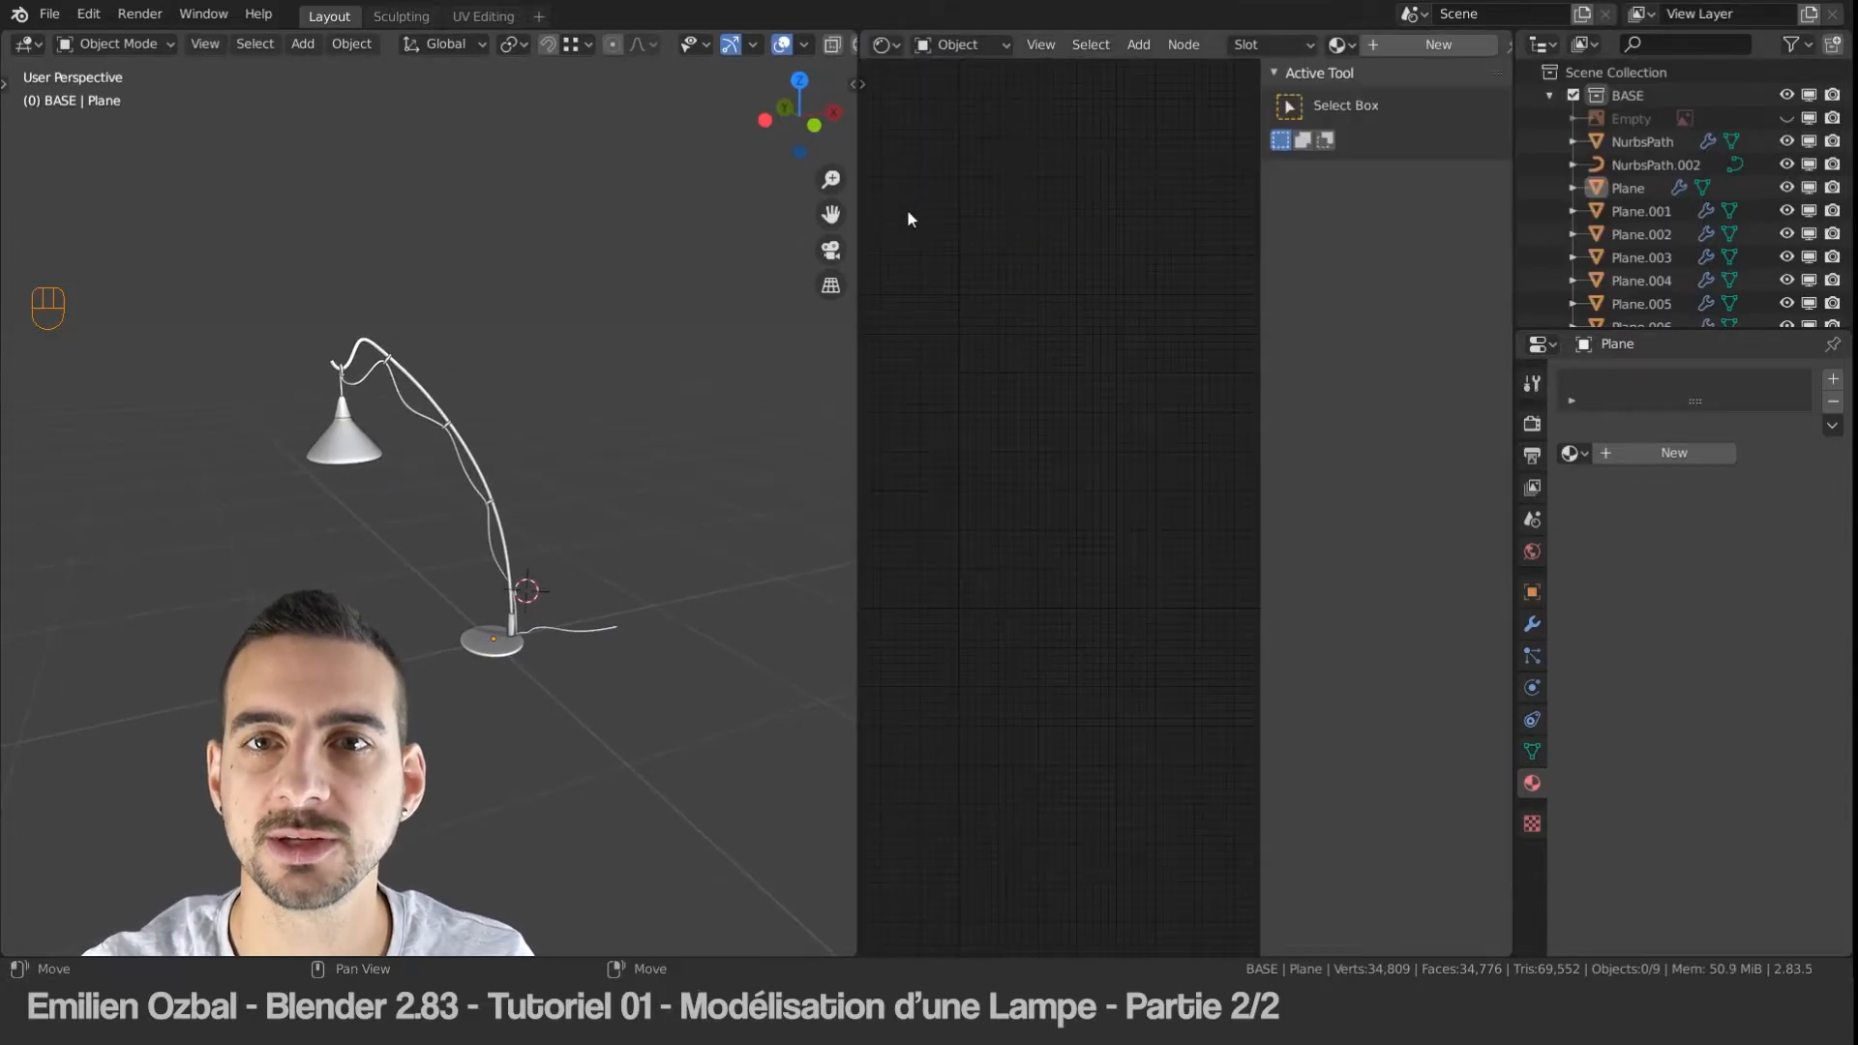
{"action": "left_click", "coordinate": [958, 44]}
{"action": "left_click", "coordinate": [958, 95]}
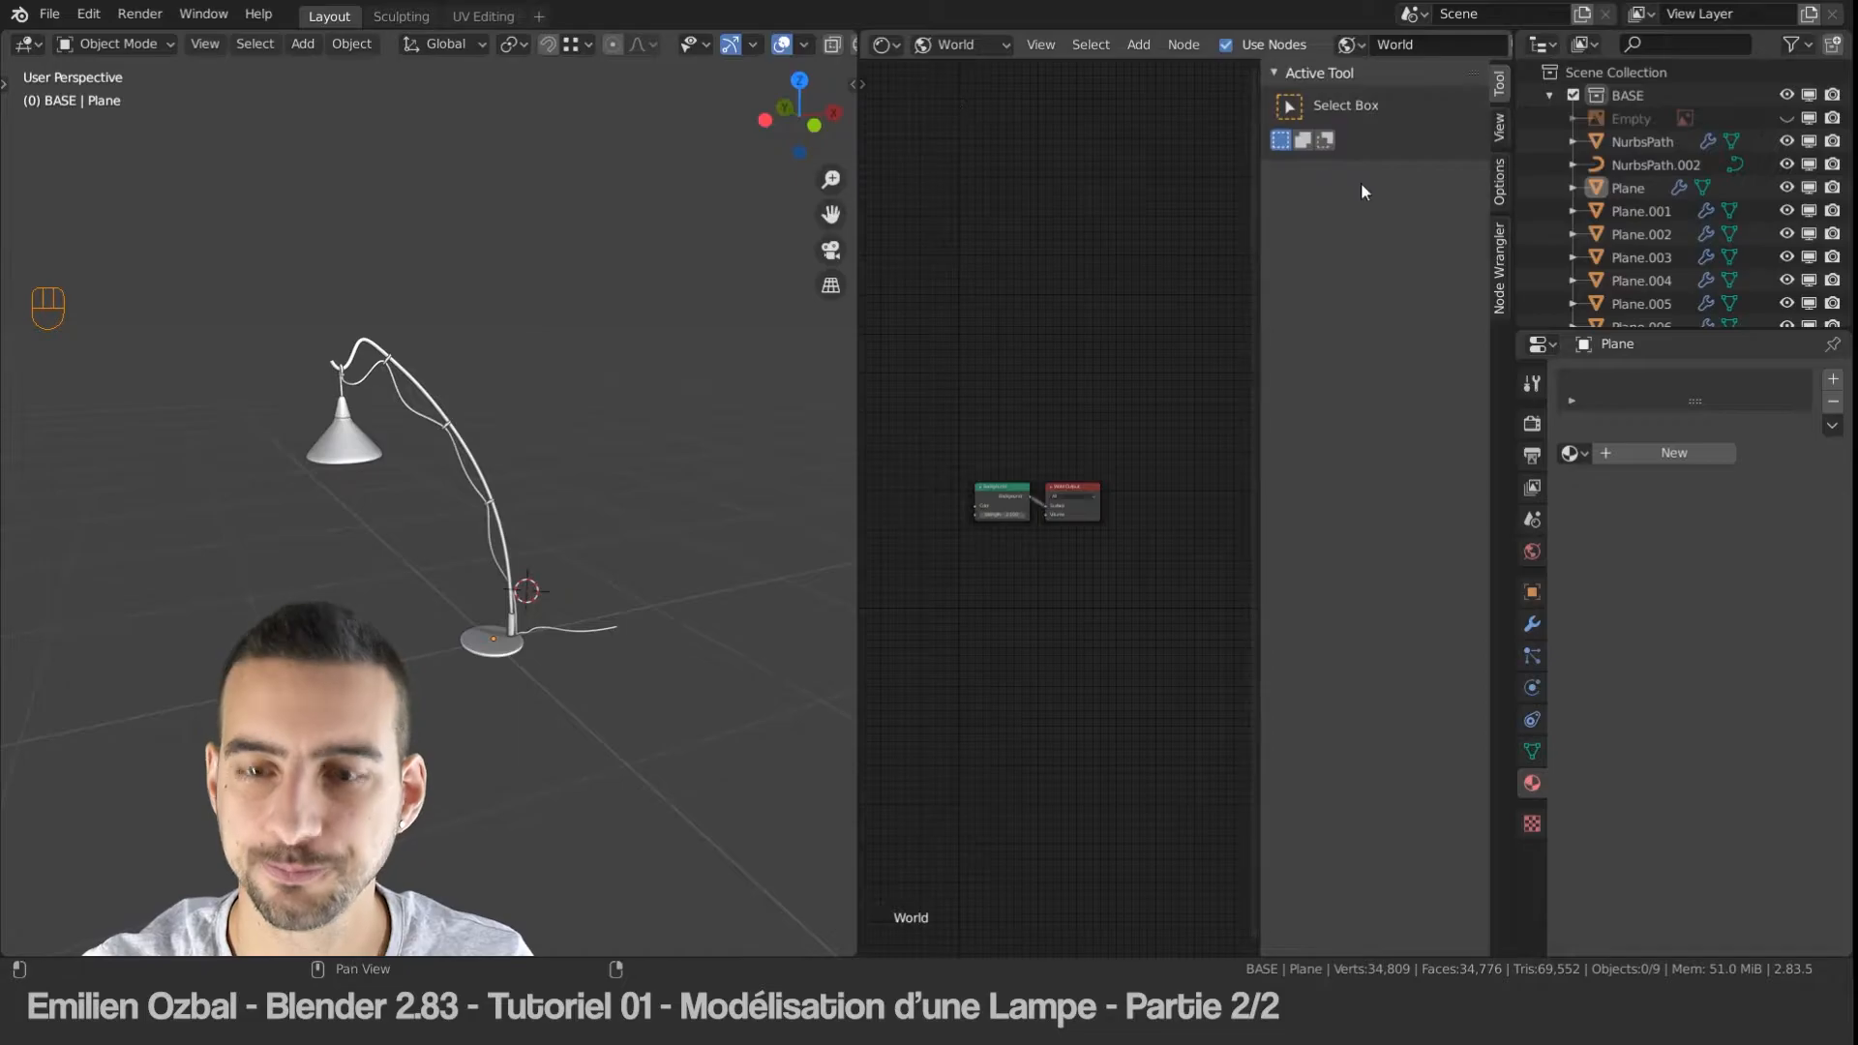
{"action": "key", "text": "n"}
{"action": "scroll", "coordinate": [1194, 513], "scroll_direction": "up", "scroll_amount": 3}
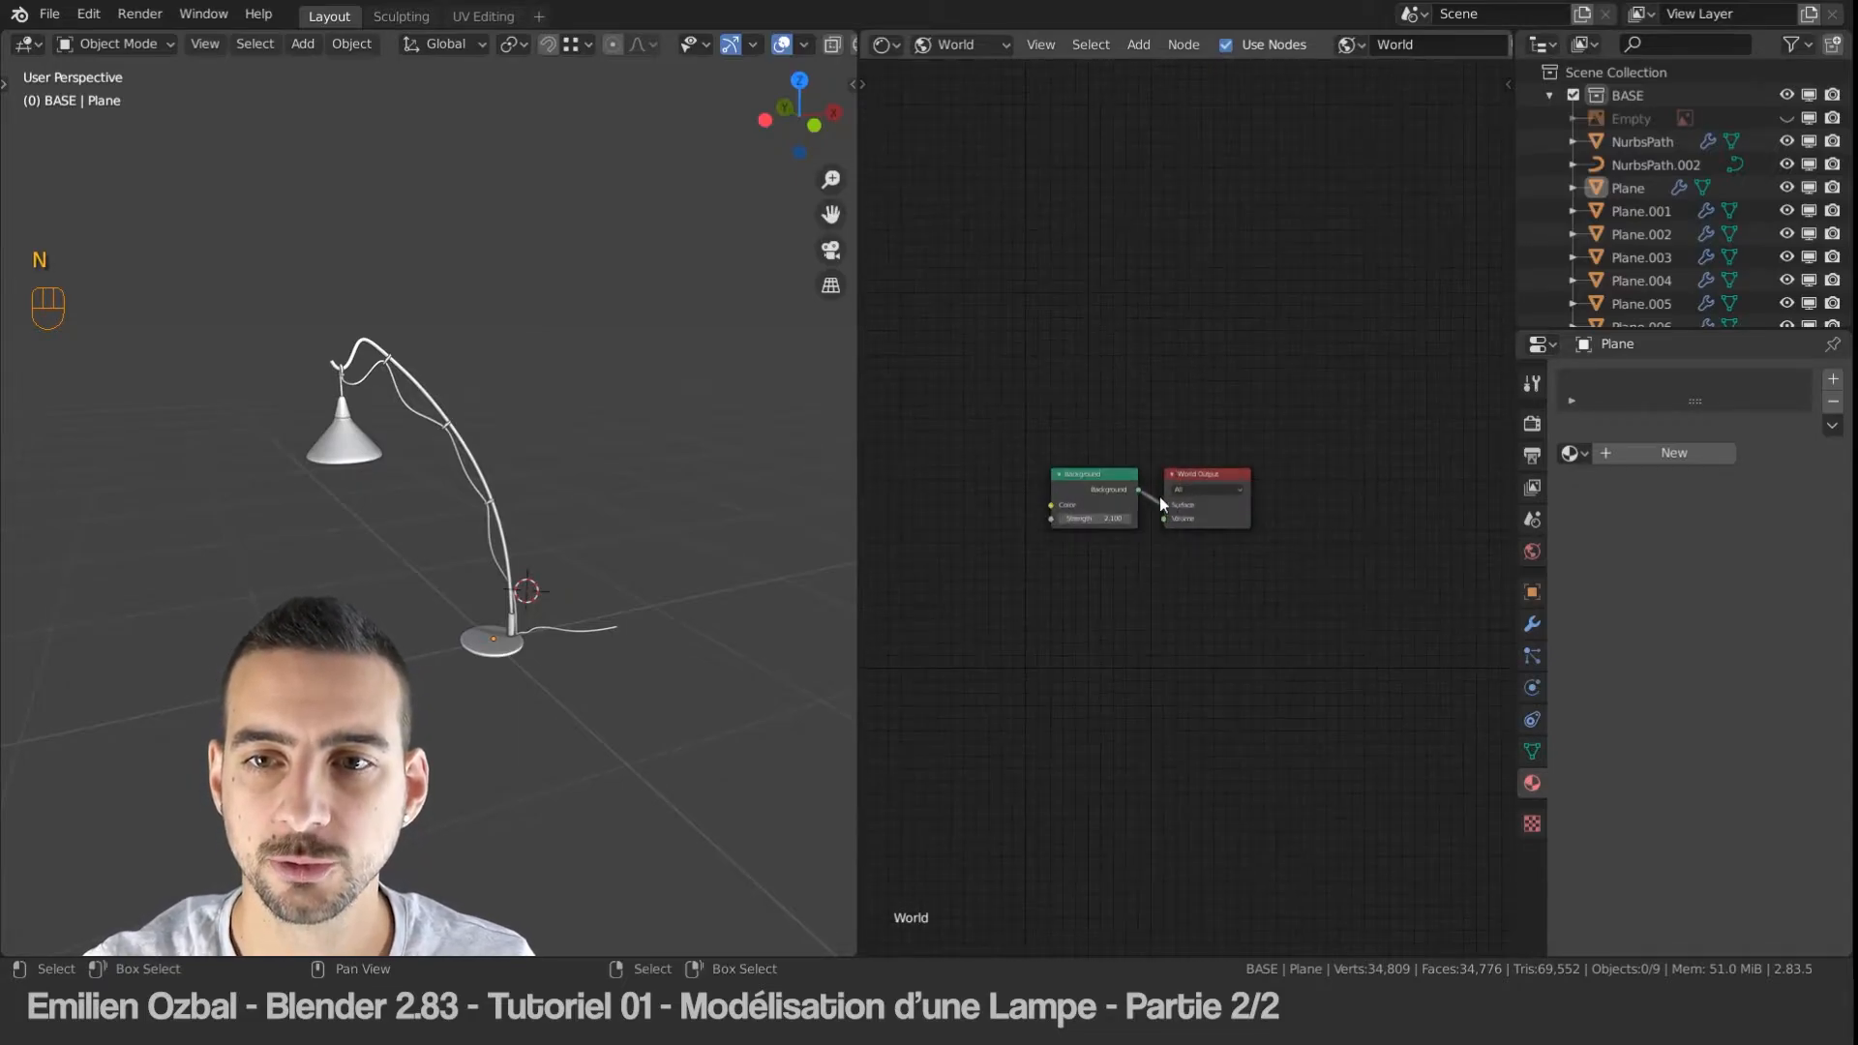
Step: Add an Environment Texture setup with mapping to the world's Background node and load kloppenheim_06_2k.hdr into it
{"action": "left_click", "coordinate": [1134, 462]}
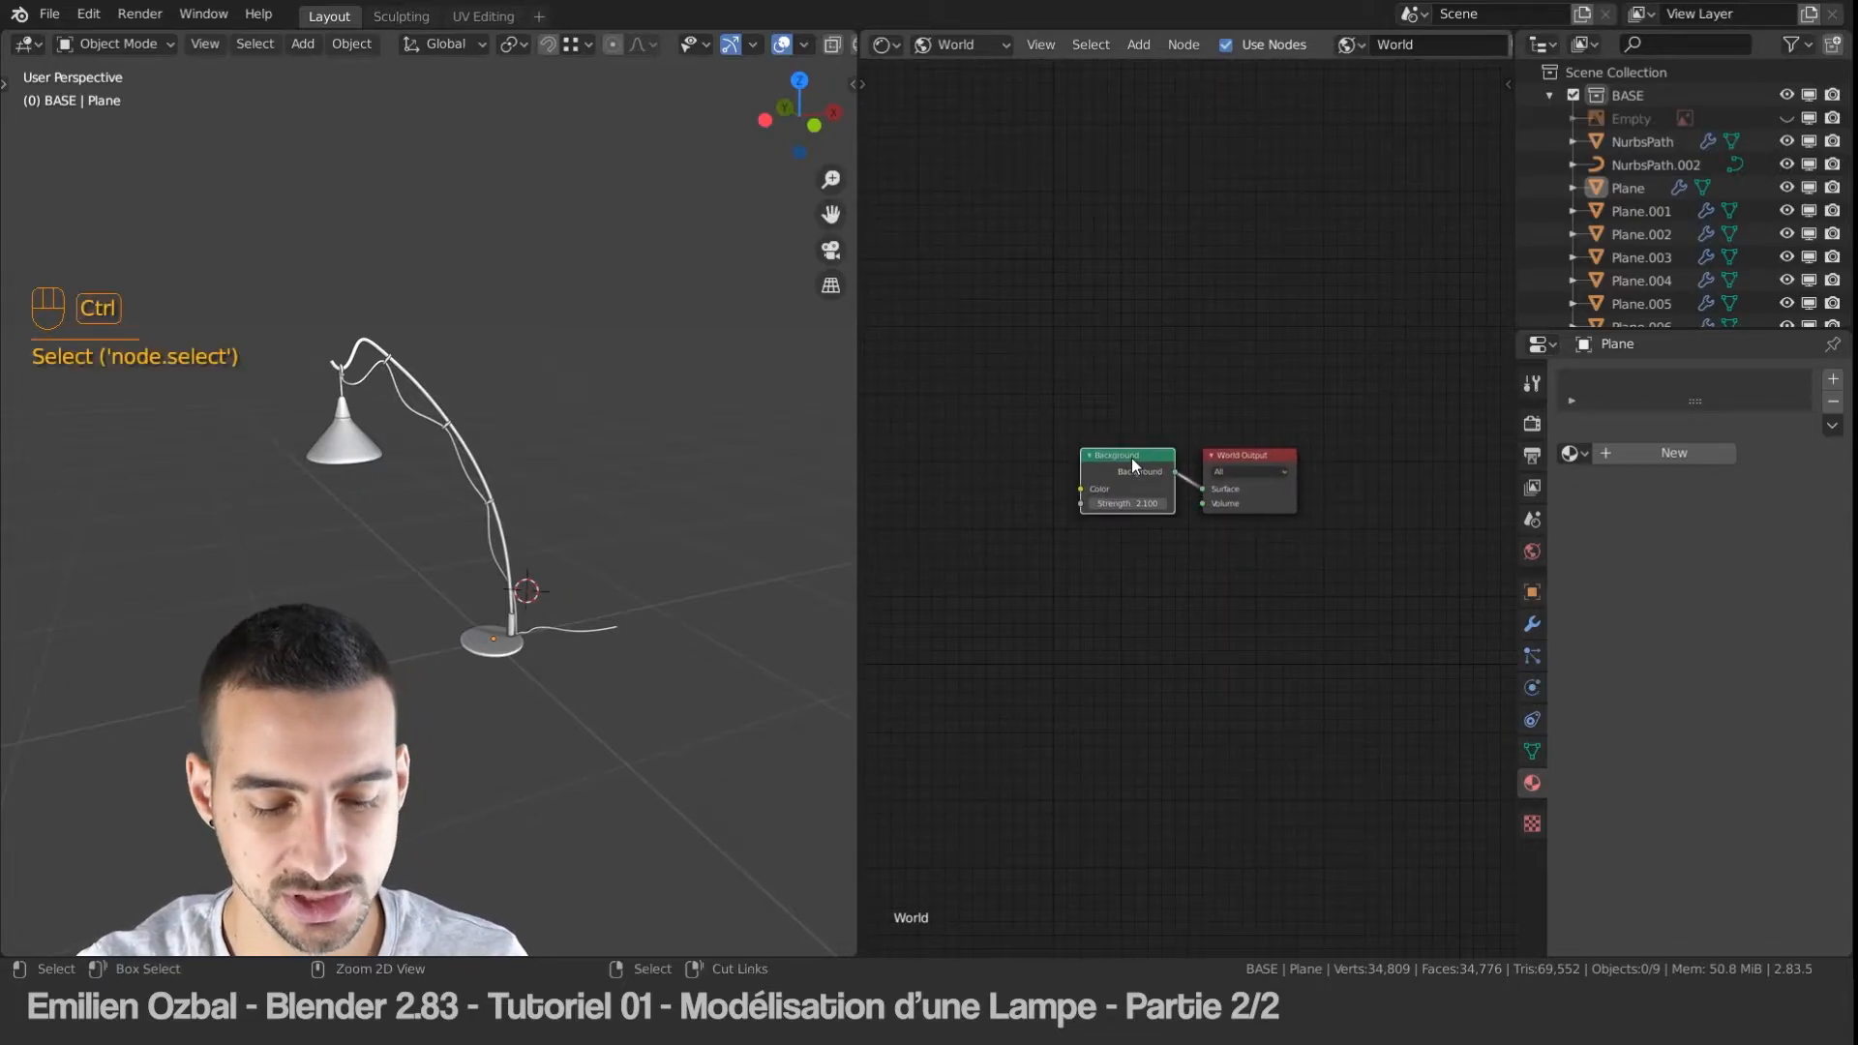
{"action": "key", "text": "ctrl+t"}
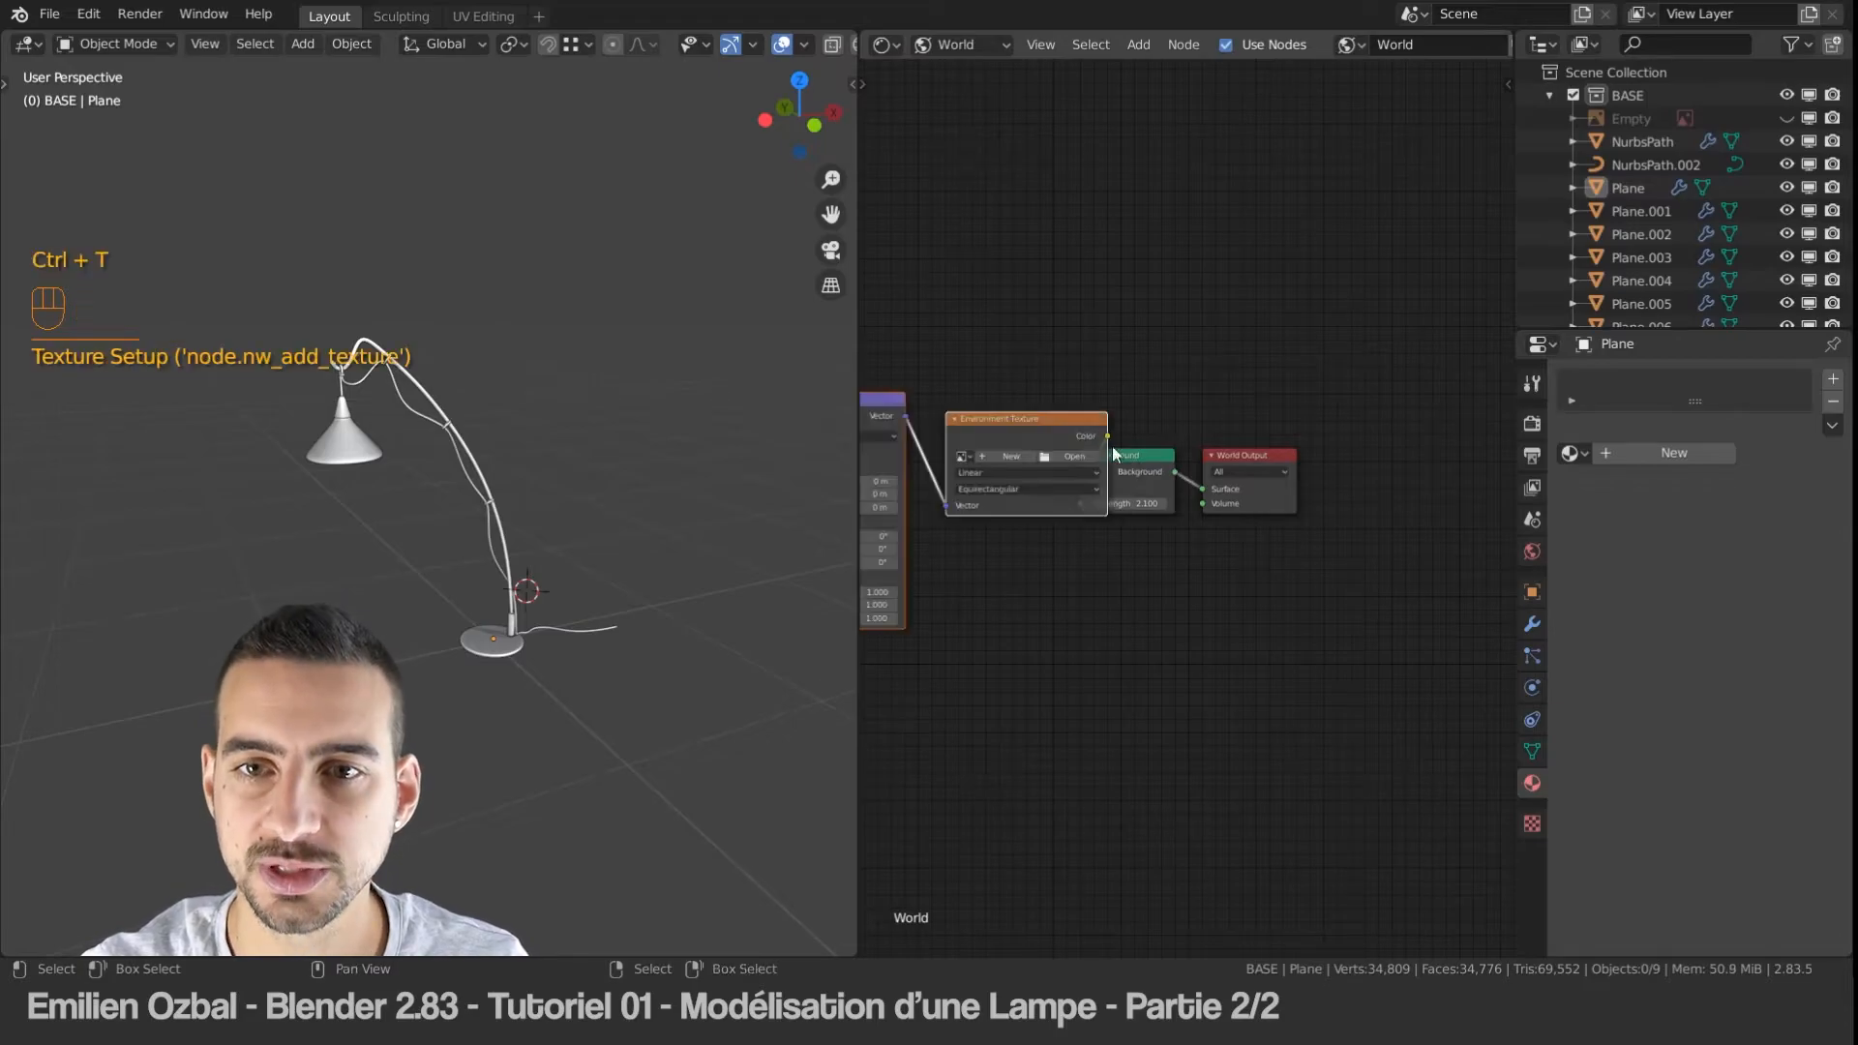
{"action": "left_click_drag", "start_coordinate": [1059, 432], "coordinate": [979, 445]}
{"action": "left_click", "coordinate": [999, 462]}
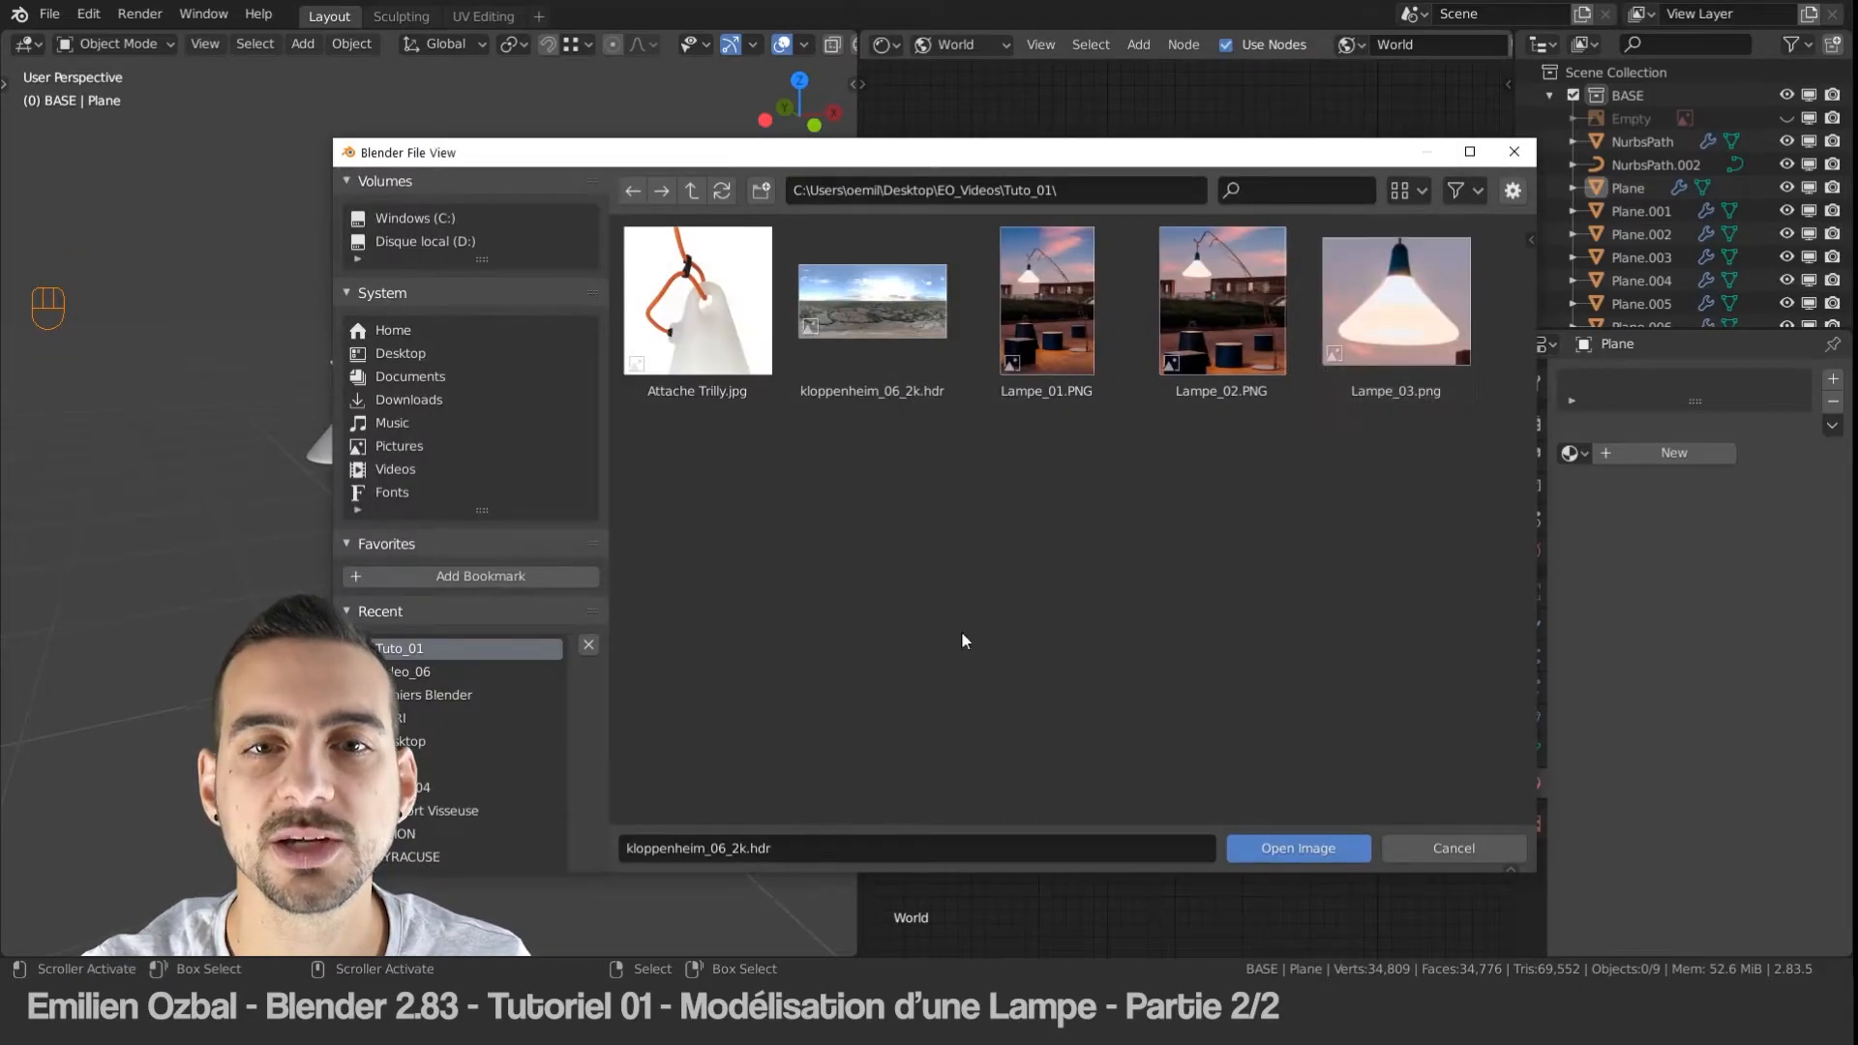
{"action": "left_click", "coordinate": [860, 310]}
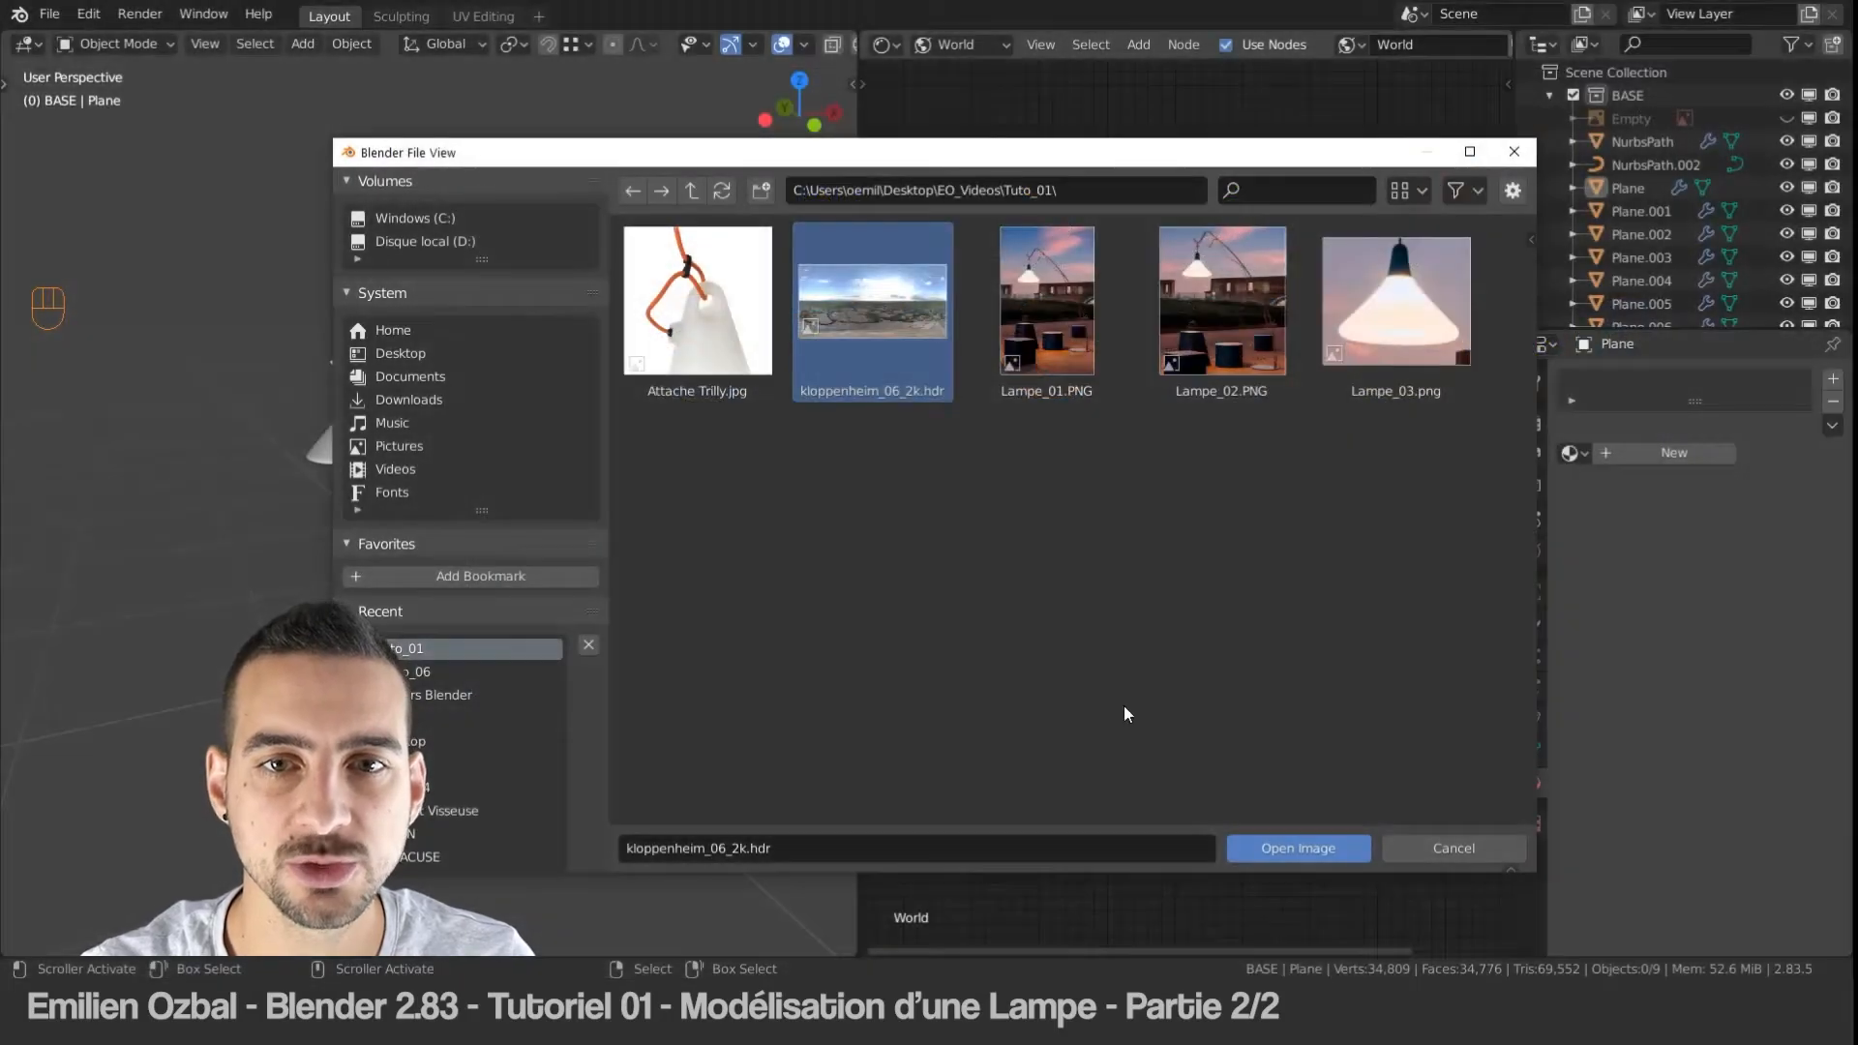
{"action": "left_click", "coordinate": [1298, 849]}
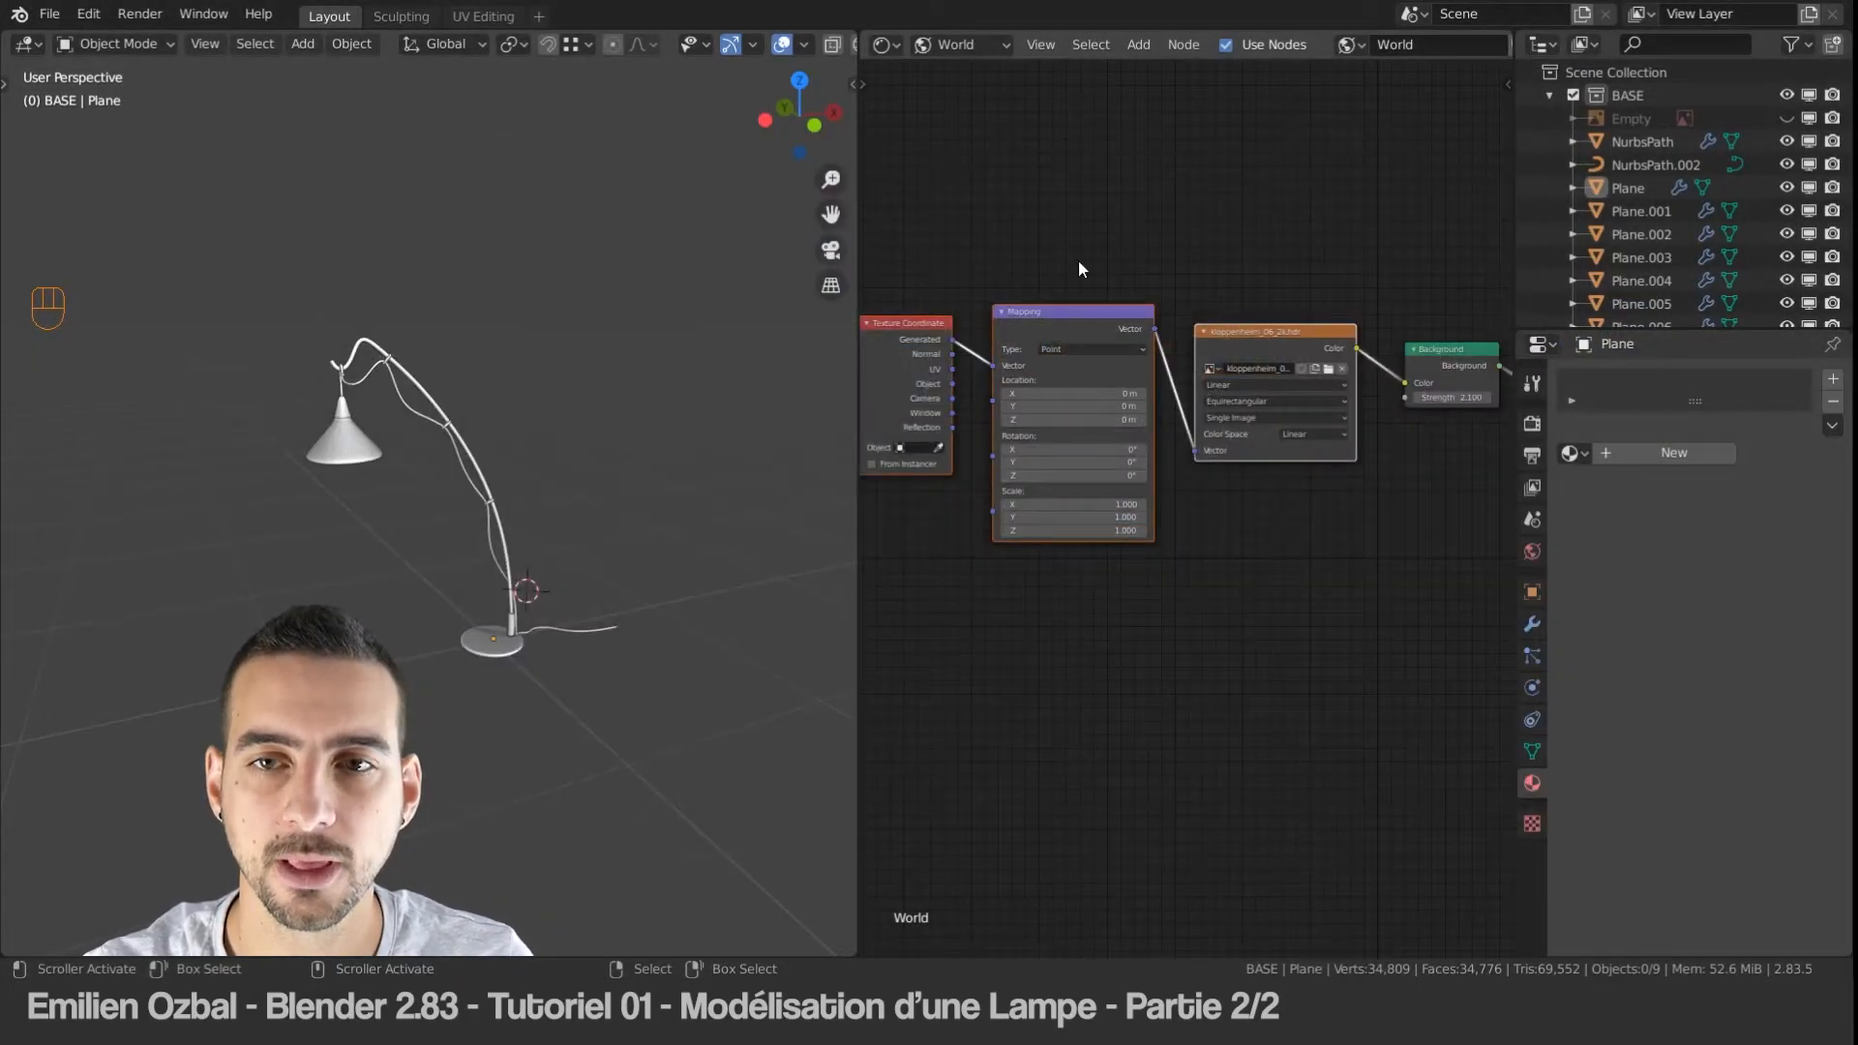
{"action": "middle_click_drag", "start_coordinate": [1085, 235], "coordinate": [1140, 234]}
{"action": "scroll", "coordinate": [1141, 236], "scroll_direction": "down", "scroll_amount": 1}
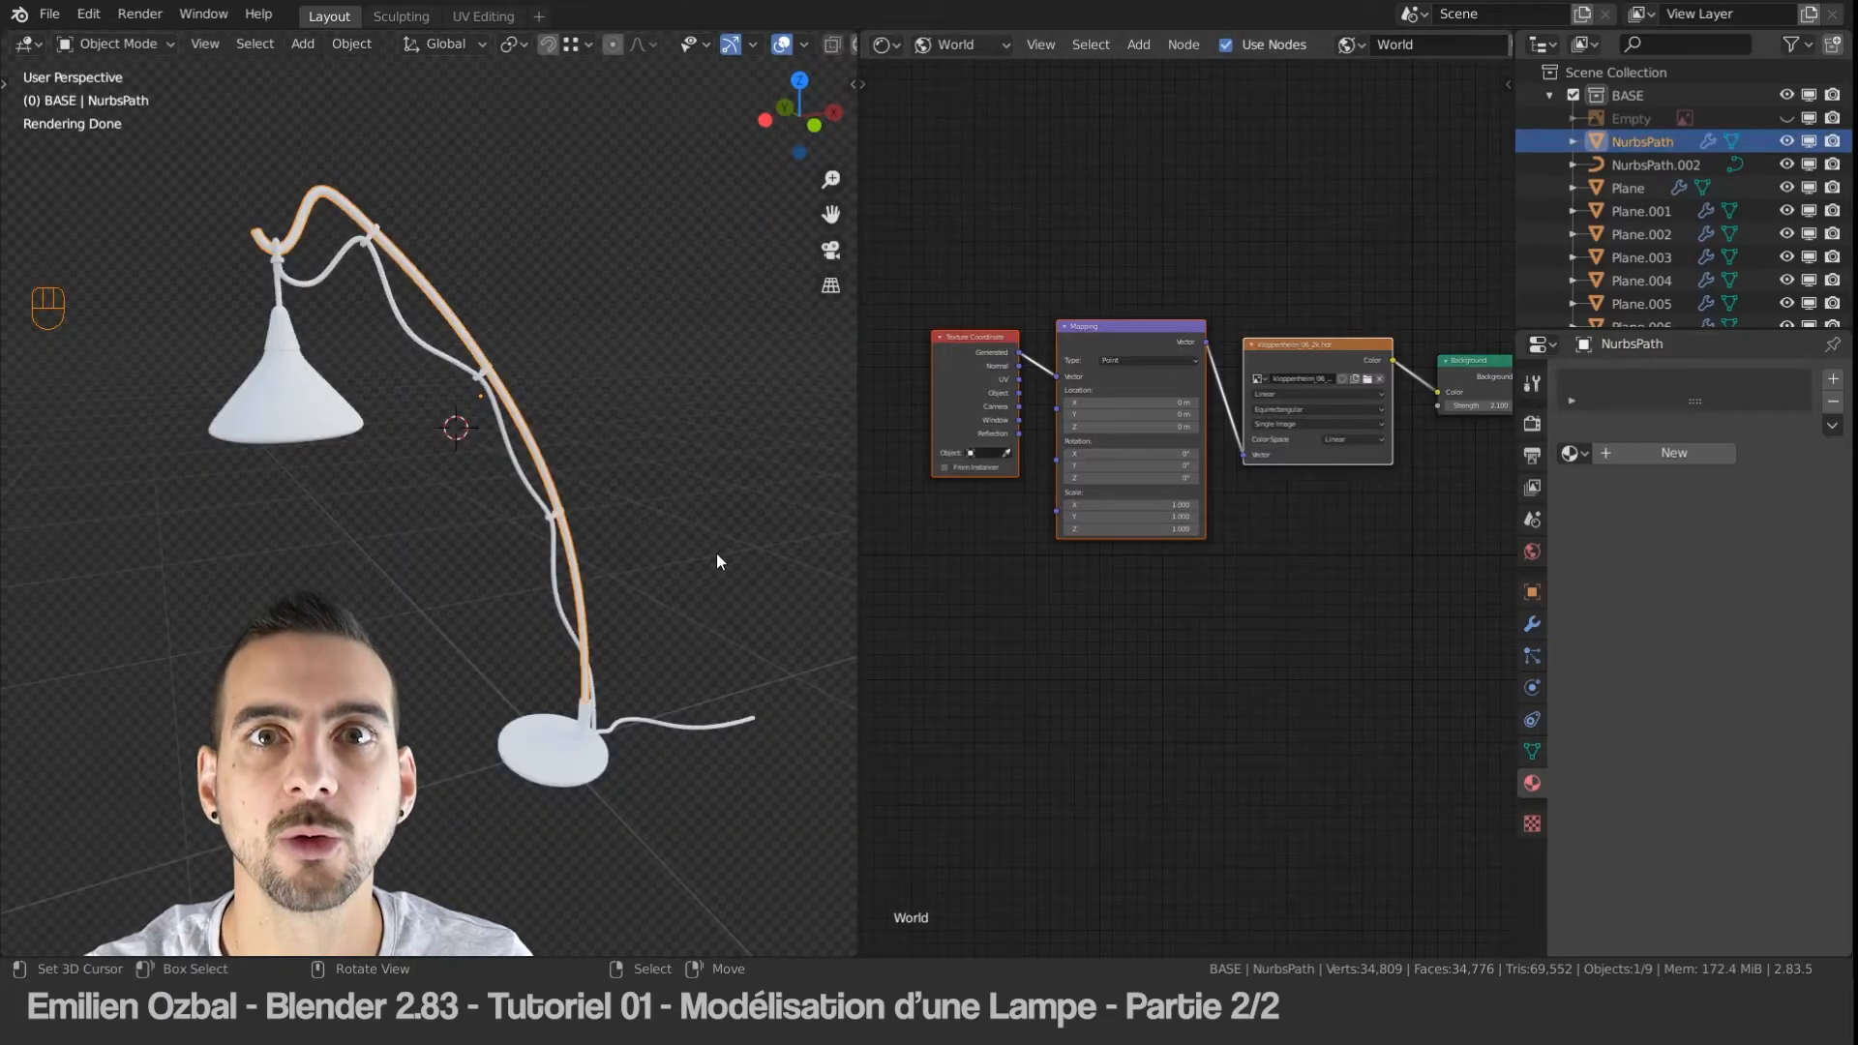
Step: Split the Shader Editor horizontally and change the lower area to an Image Editor
{"action": "left_click_drag", "start_coordinate": [863, 950], "coordinate": [875, 495]}
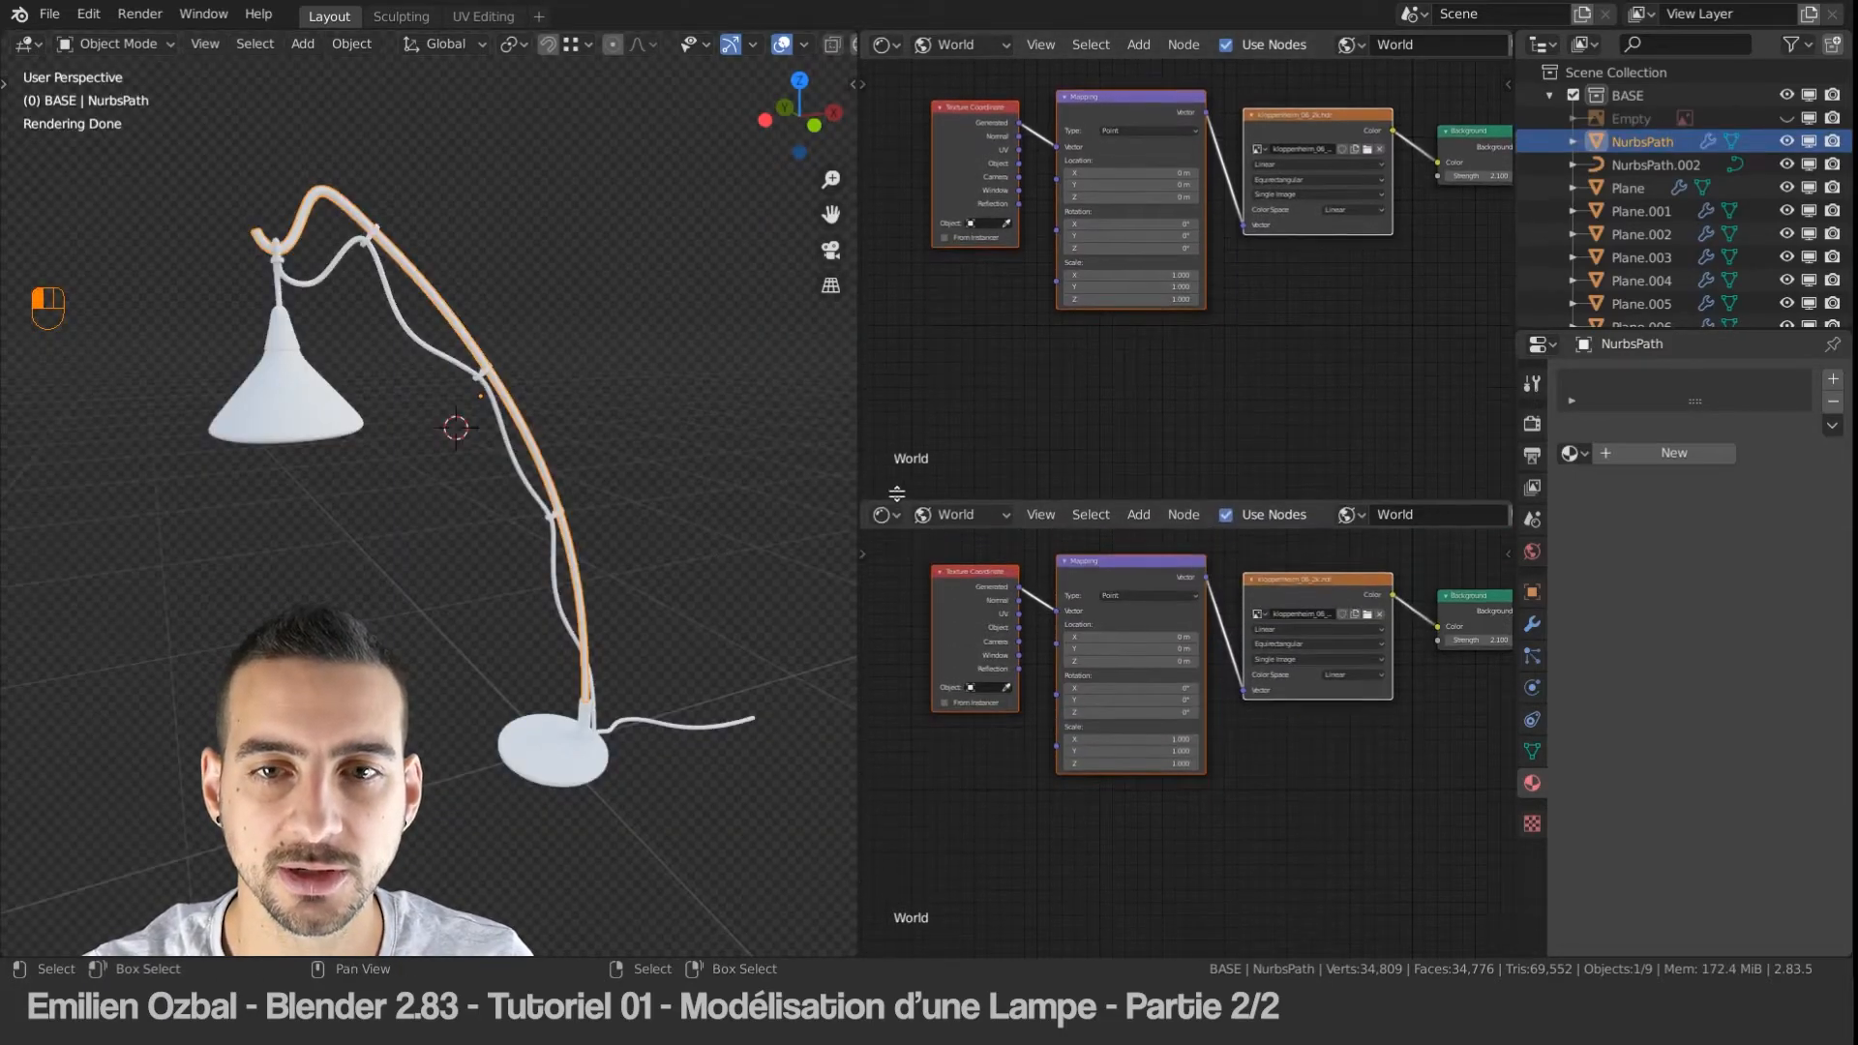
{"action": "left_click", "coordinate": [889, 513]}
{"action": "left_click", "coordinate": [924, 621]}
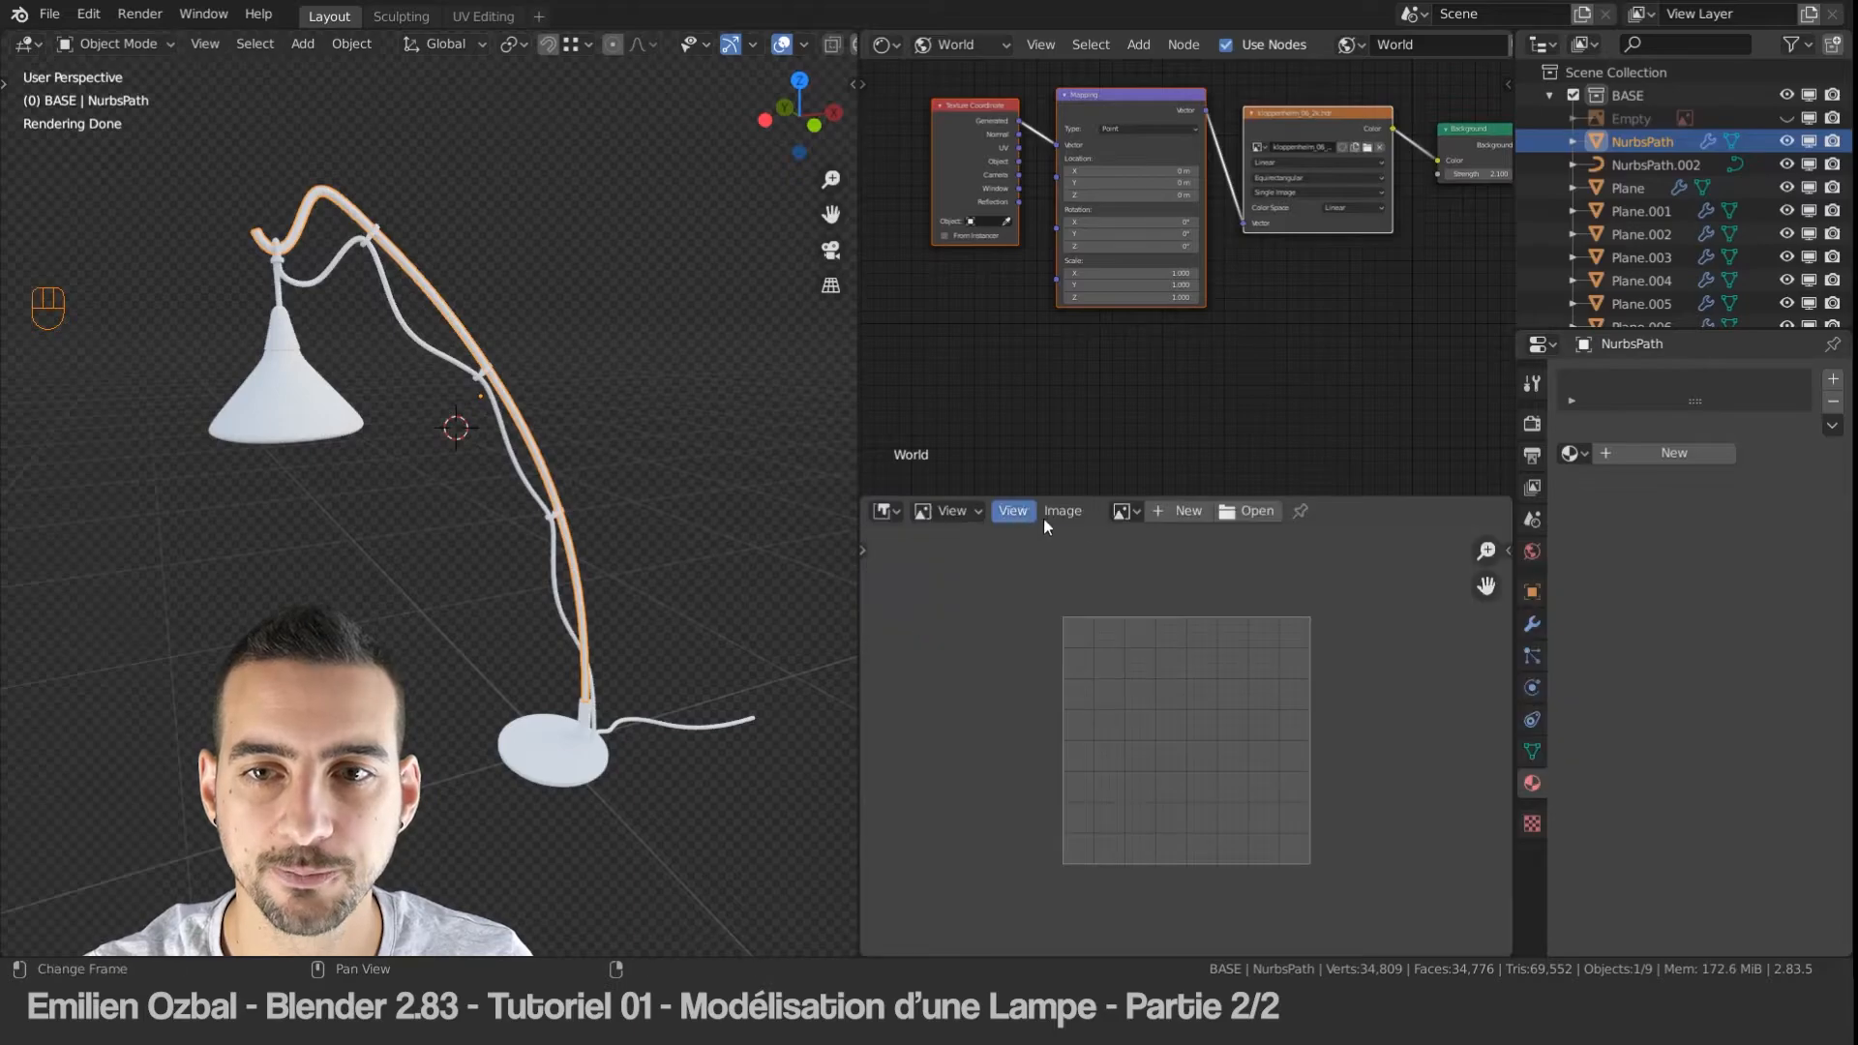
Step: Show kloppenheim_06_2k.hdr in the Image Editor and examine the full panorama in a maximized view before restoring the layout
{"action": "left_click", "coordinate": [1125, 511]}
{"action": "left_click", "coordinate": [1220, 592]}
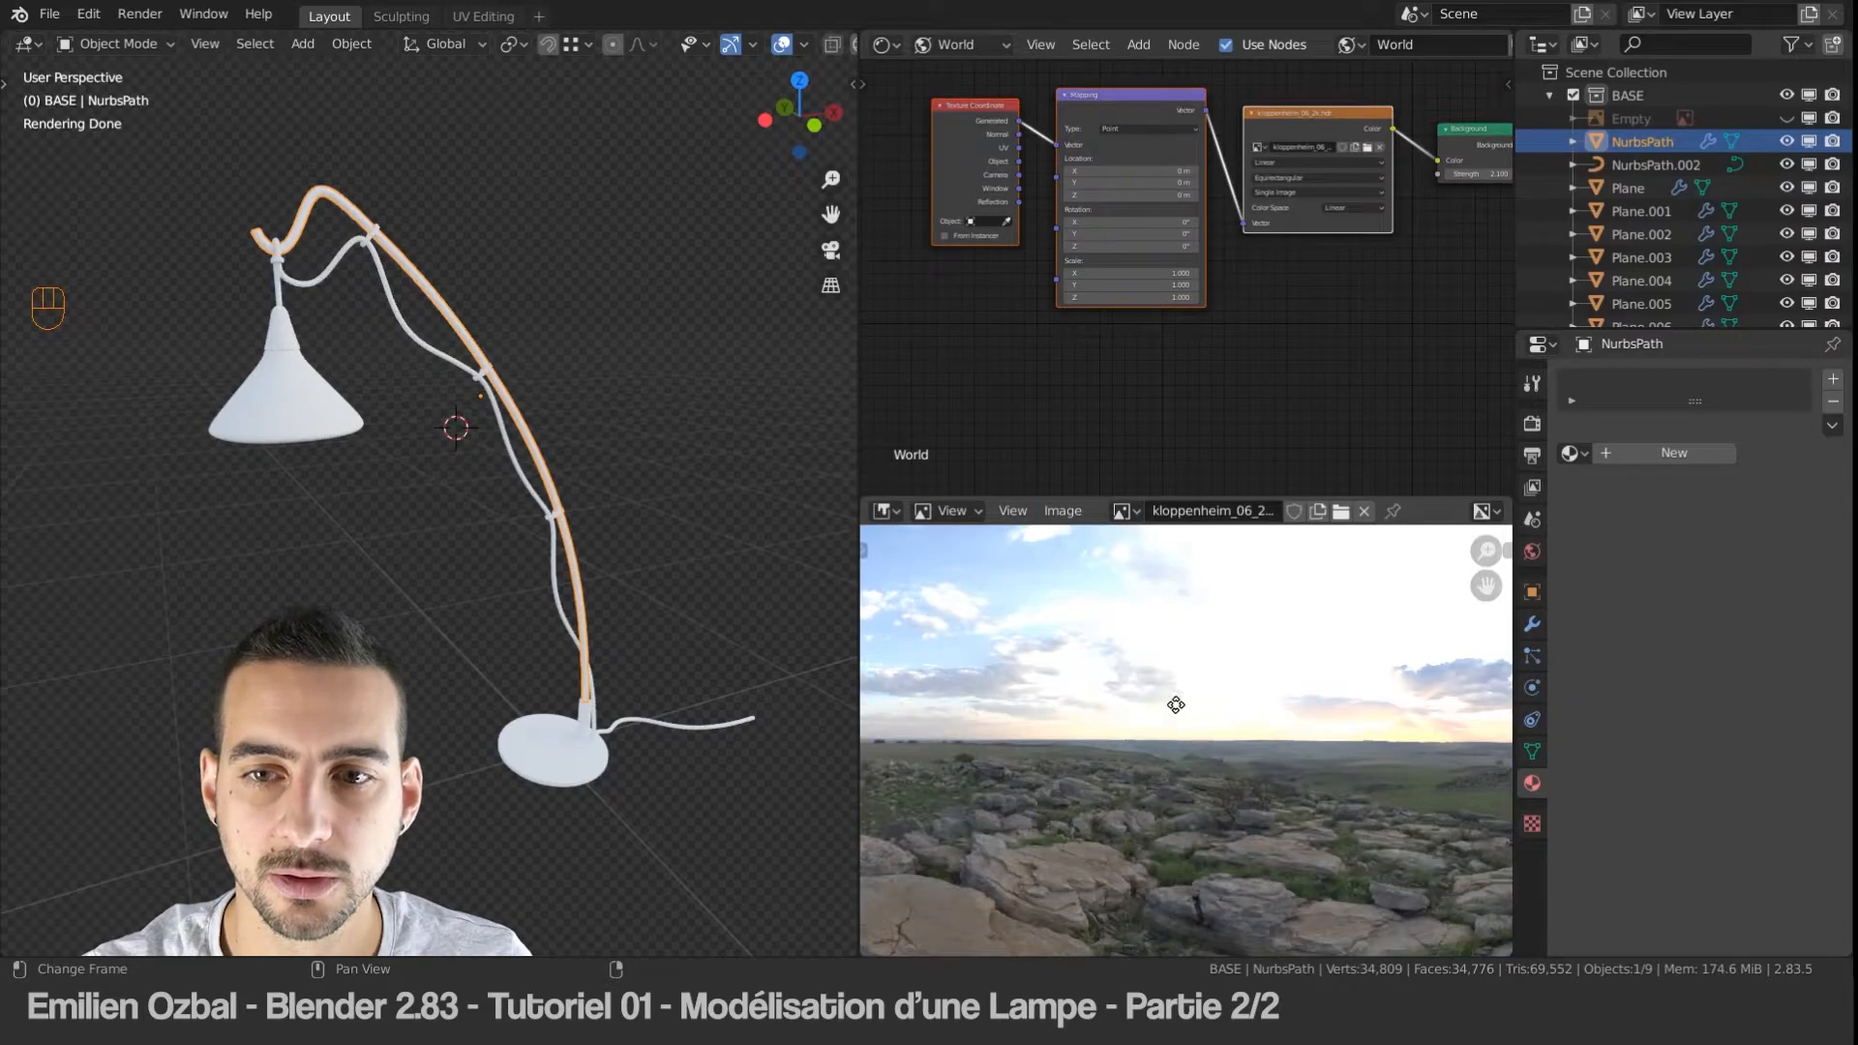
{"action": "key", "text": "ctrl+space"}
{"action": "scroll", "coordinate": [964, 581], "scroll_direction": "down", "scroll_amount": 2}
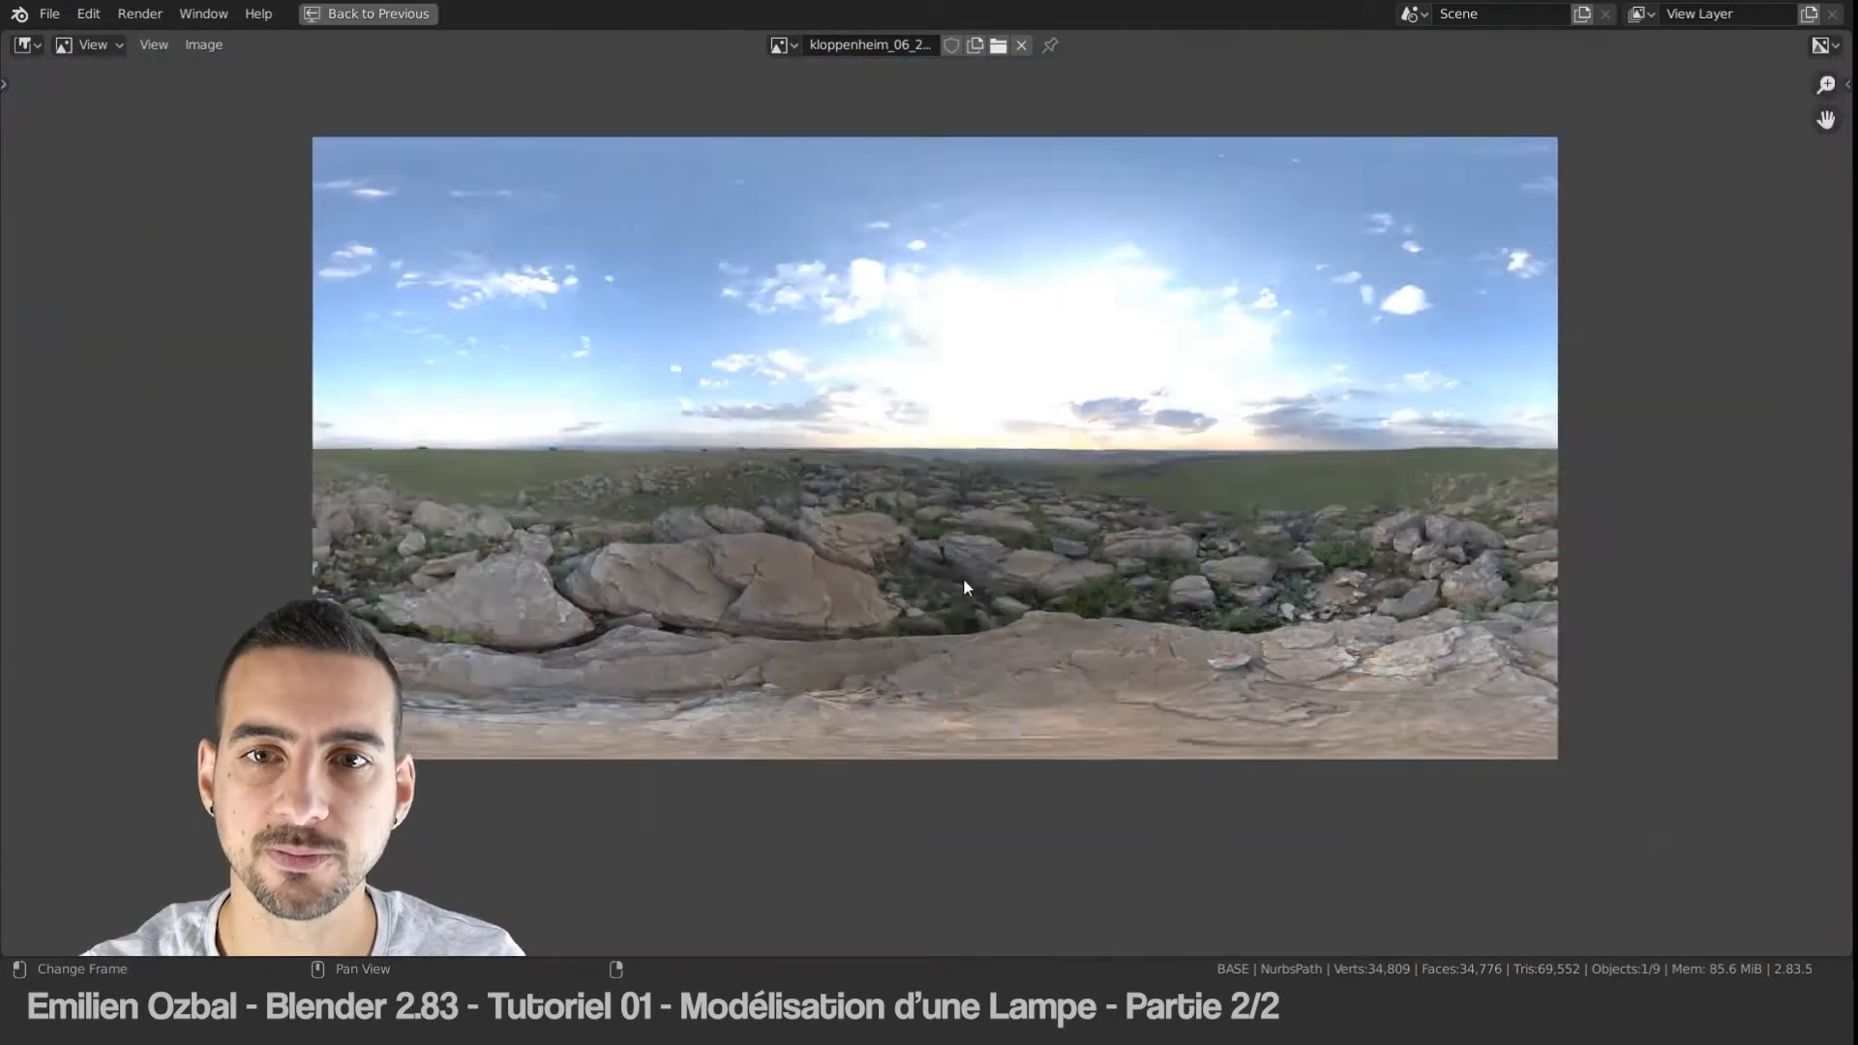
{"action": "scroll", "coordinate": [962, 579], "scroll_direction": "down", "scroll_amount": 1}
{"action": "scroll", "coordinate": [950, 582], "scroll_direction": "up", "scroll_amount": 1}
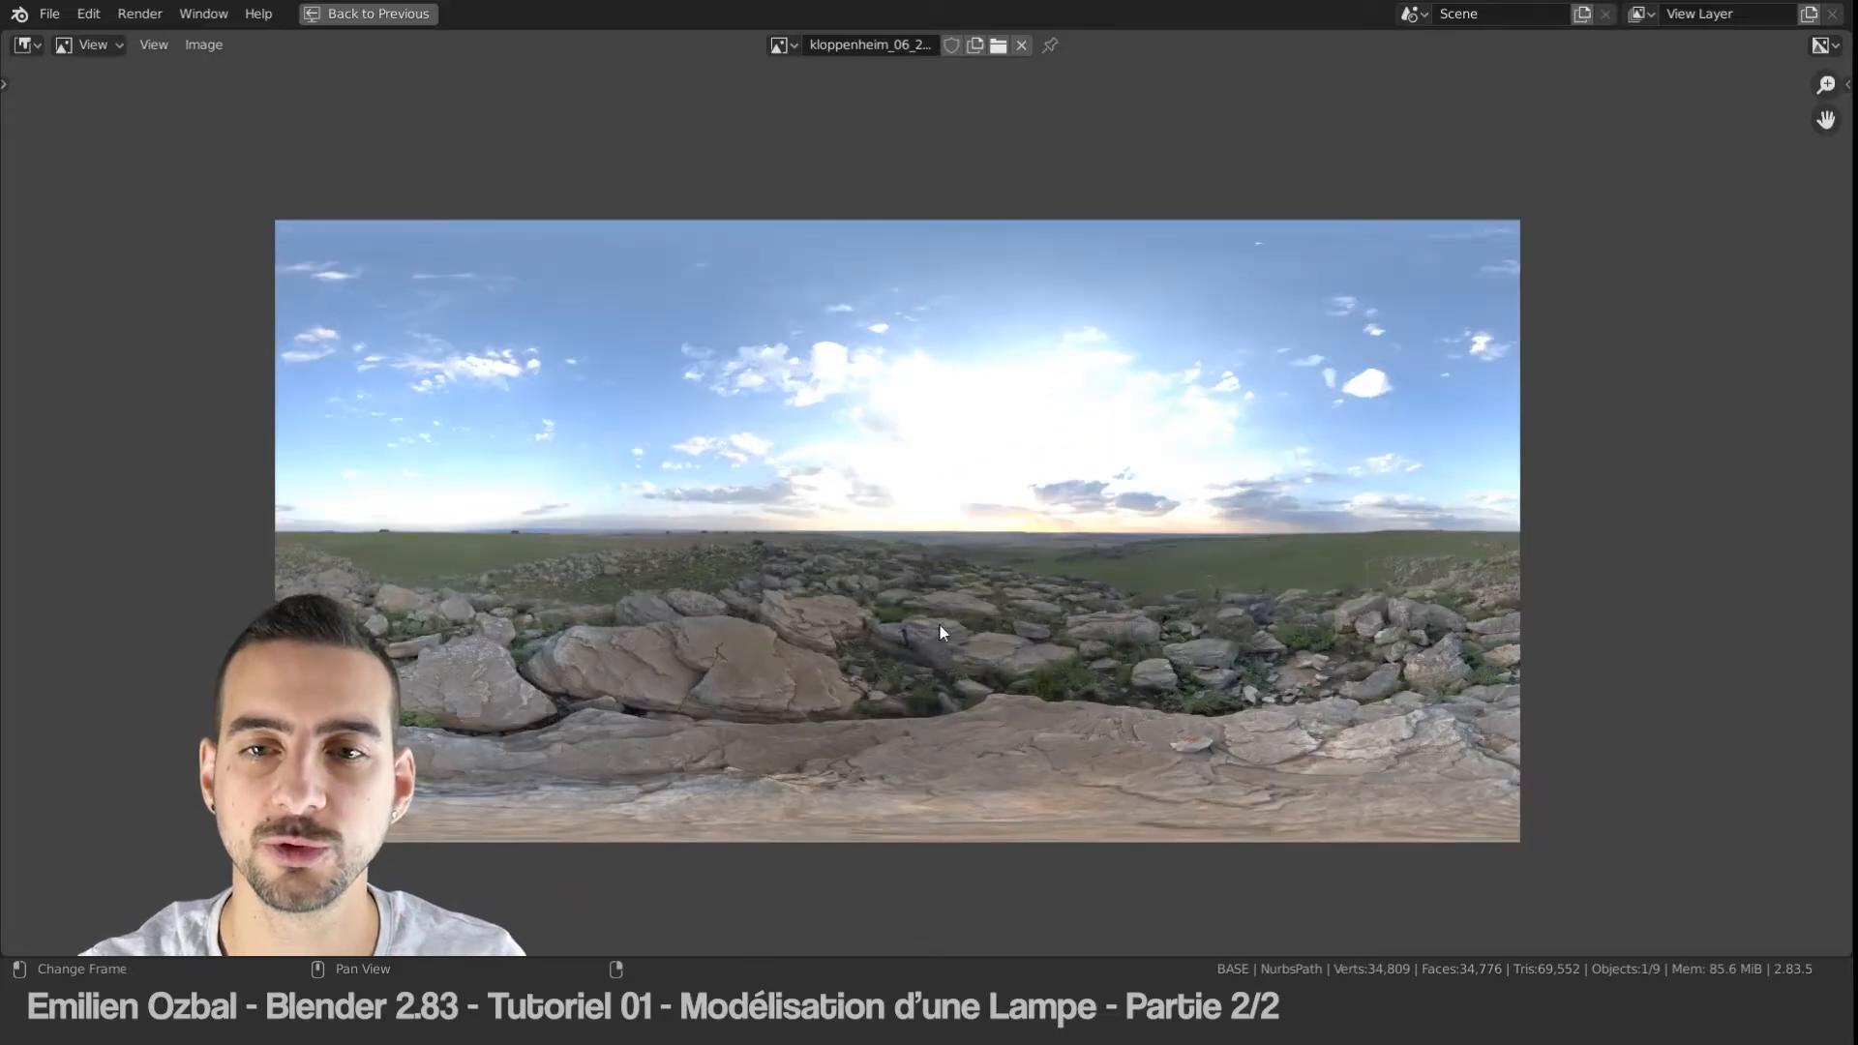
{"action": "middle_click_drag", "start_coordinate": [939, 627], "coordinate": [999, 508]}
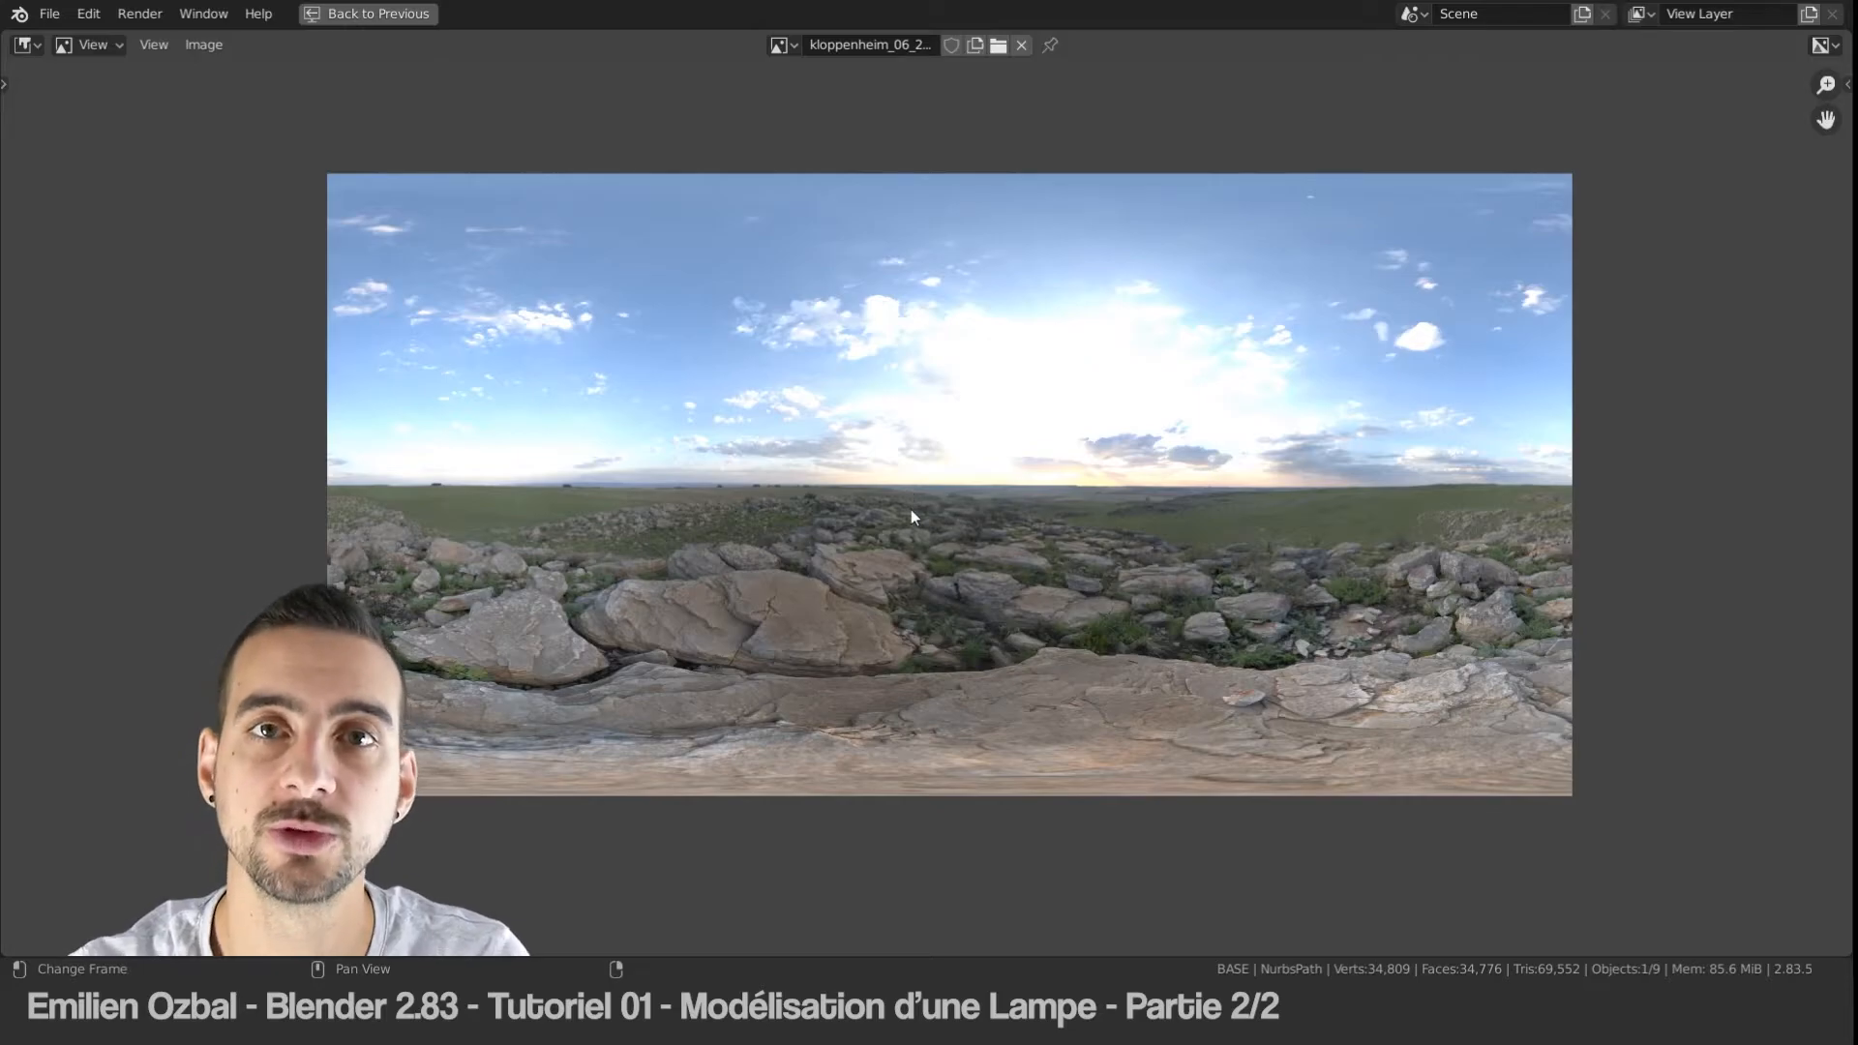
{"action": "key", "text": "ctrl+Up"}
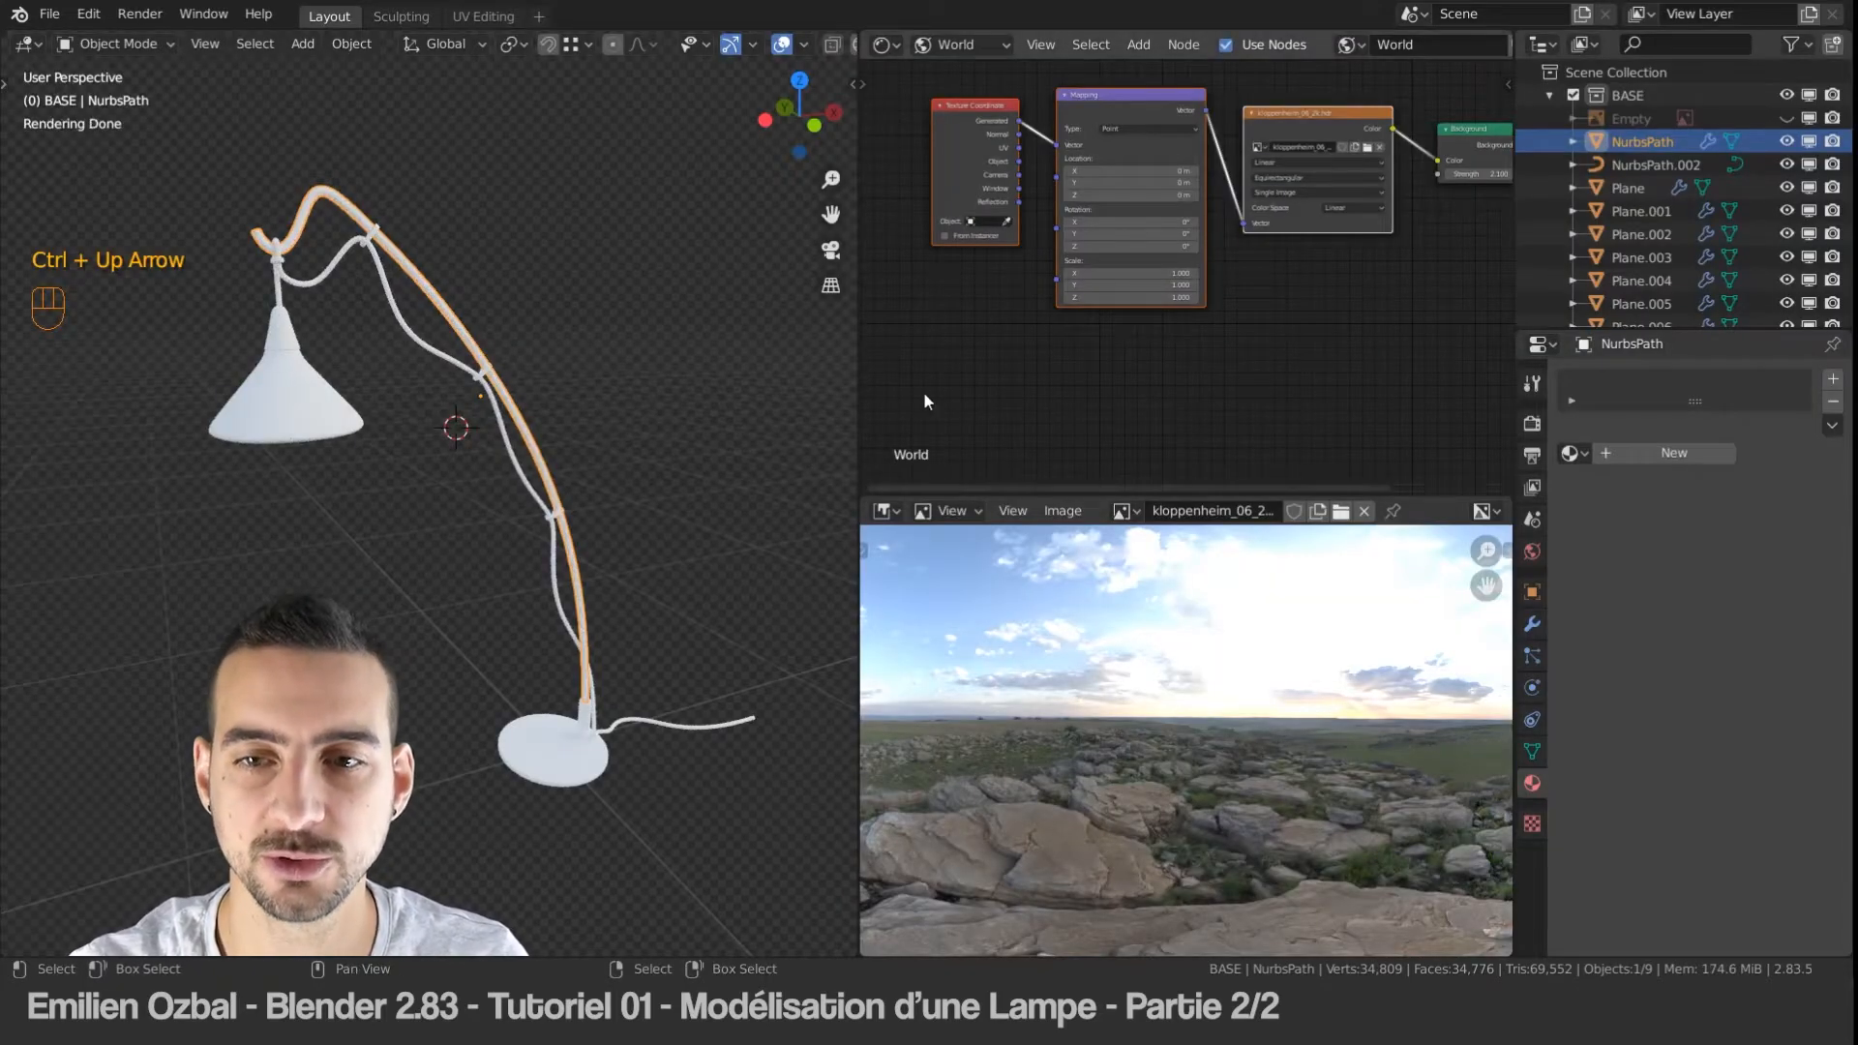
Step: Merge the Image Editor area back into the Shader Editor, deselect all objects and save the file
{"action": "left_click_drag", "start_coordinate": [861, 484], "coordinate": [1033, 503]}
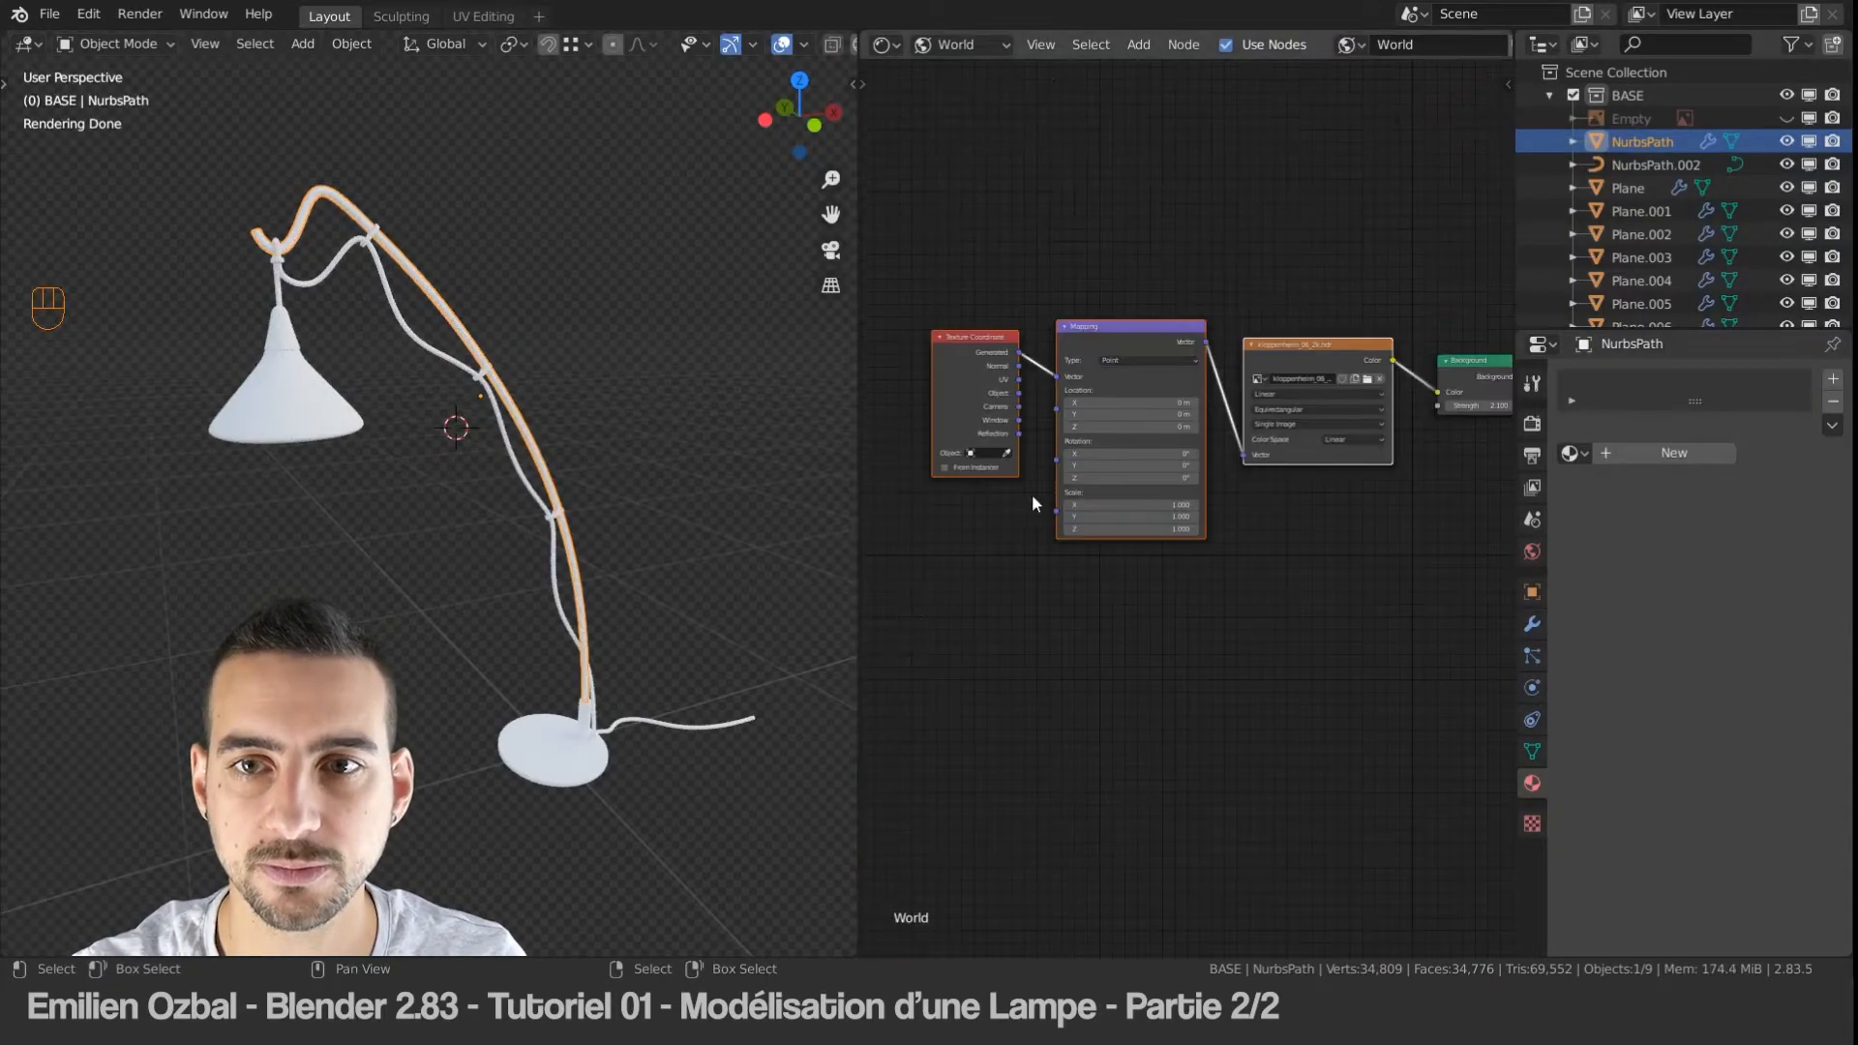
{"action": "key", "text": "a"}
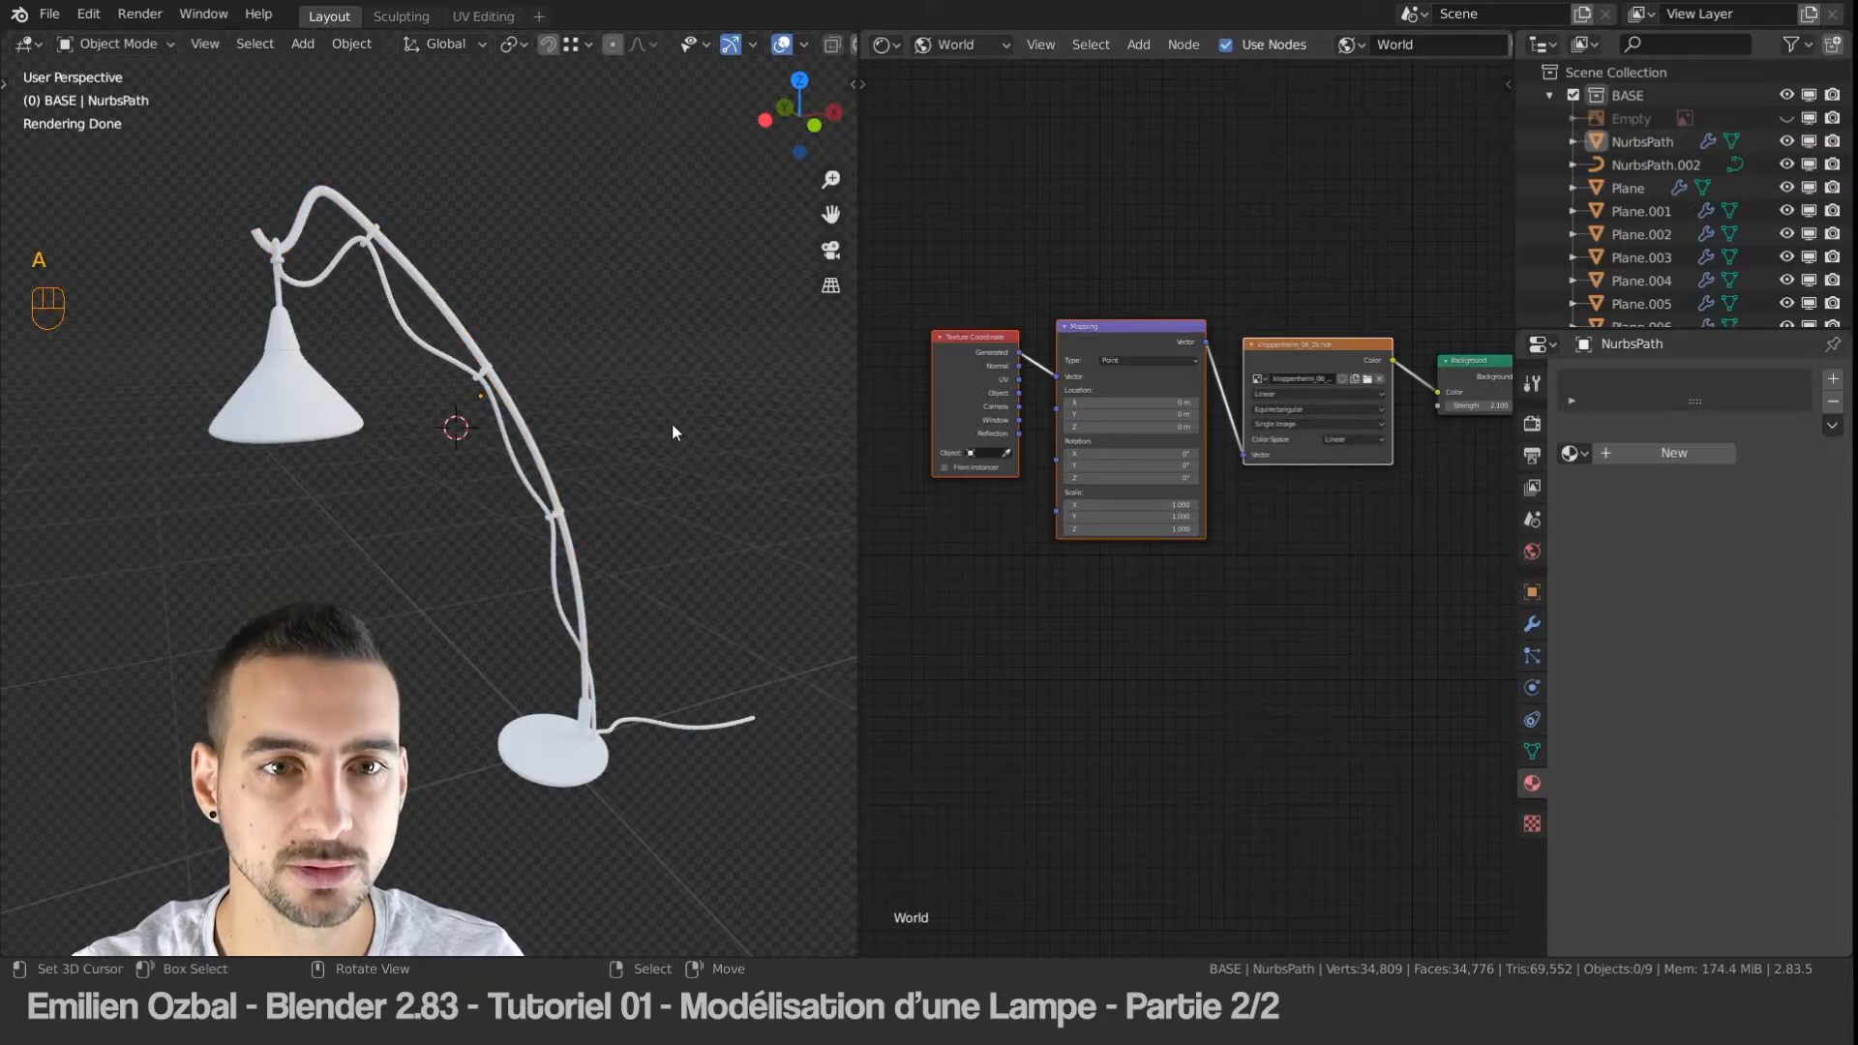
{"action": "key", "text": "ctrl+s"}
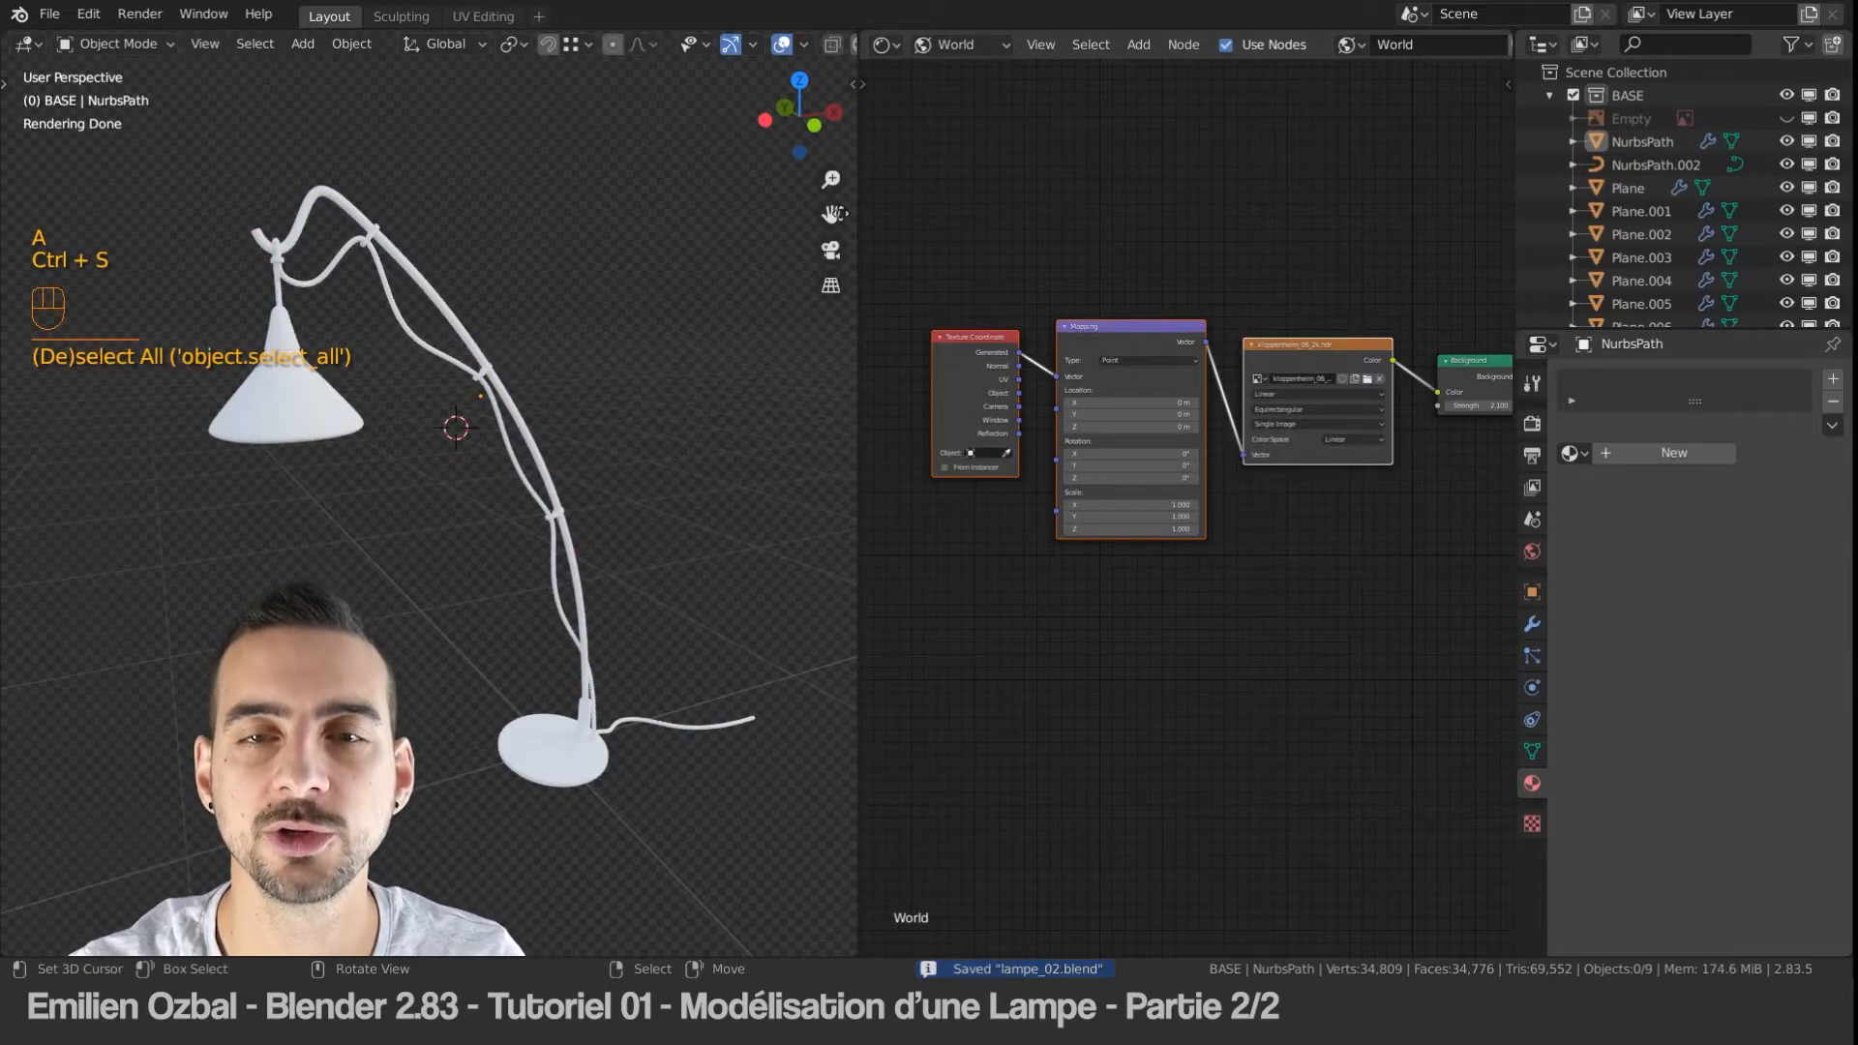
Step: Switch the Shader Editor to object shaders and give the lamp base a new material named Acier_01
{"action": "left_click", "coordinate": [943, 44]}
{"action": "left_click", "coordinate": [975, 77]}
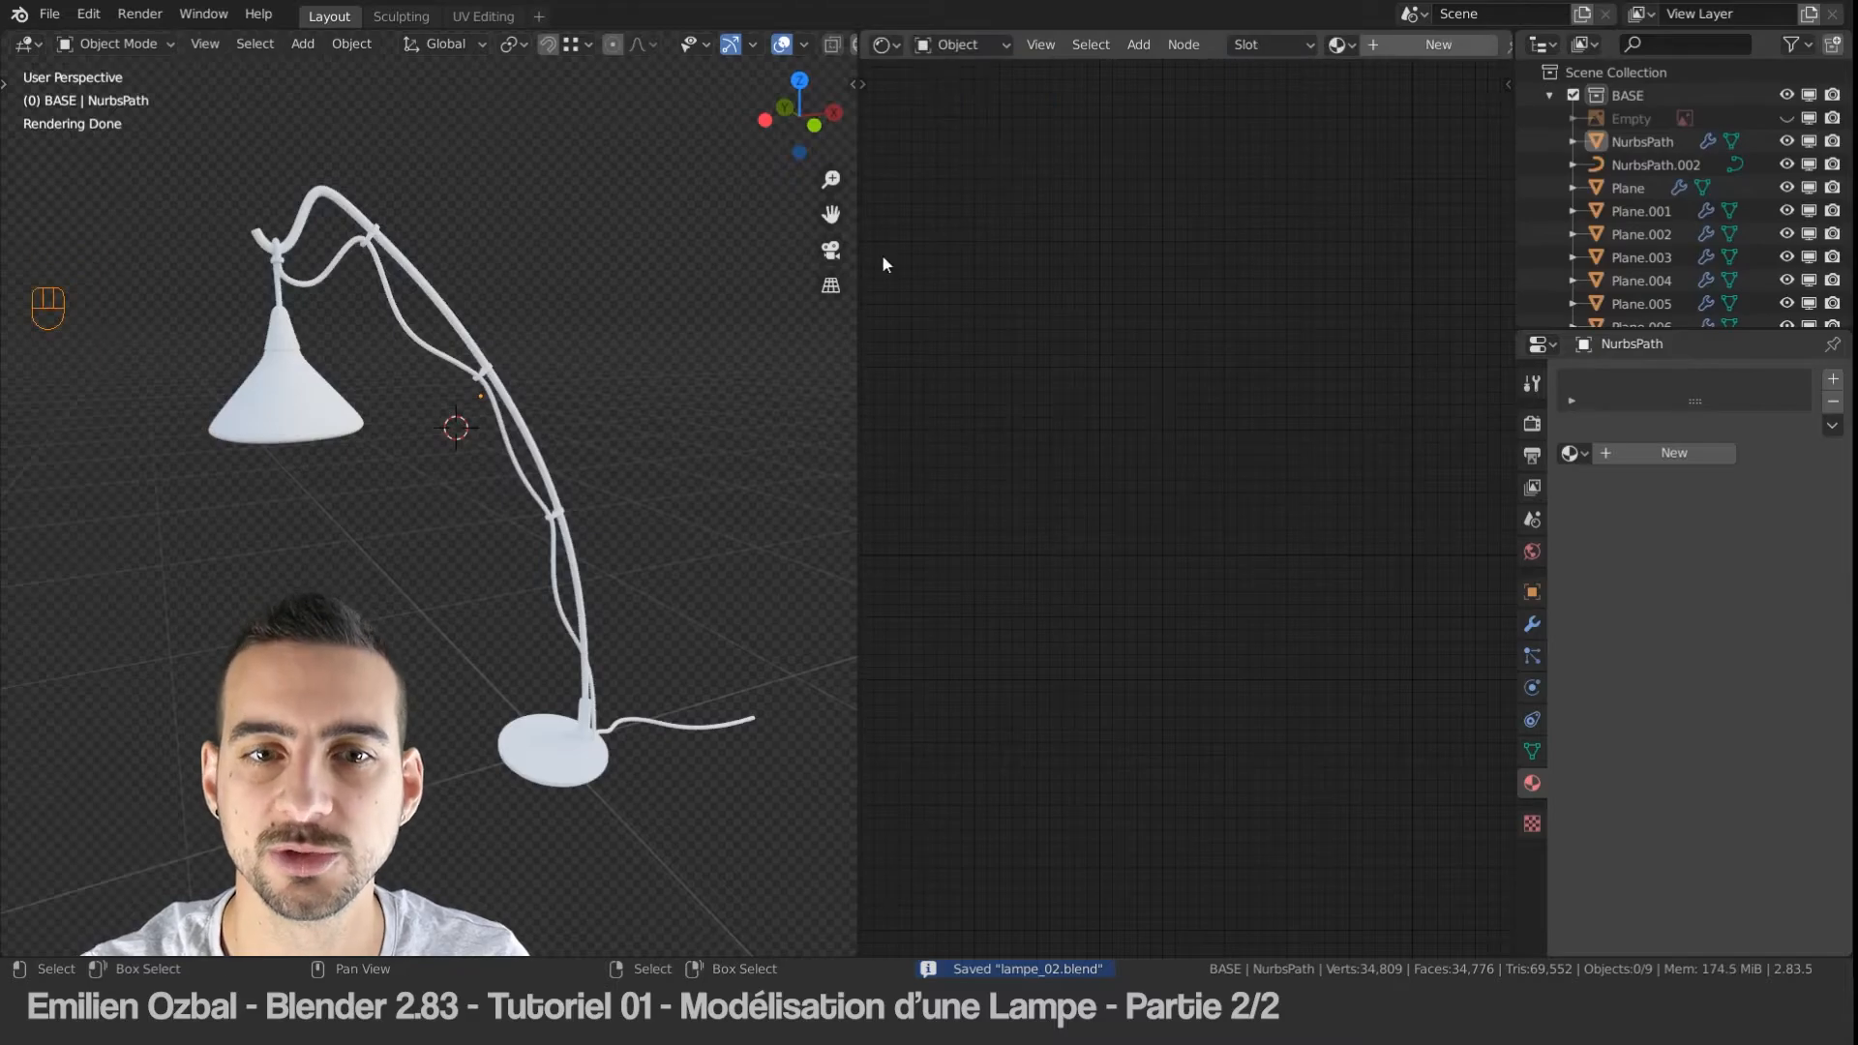
{"action": "left_click", "coordinate": [558, 758]}
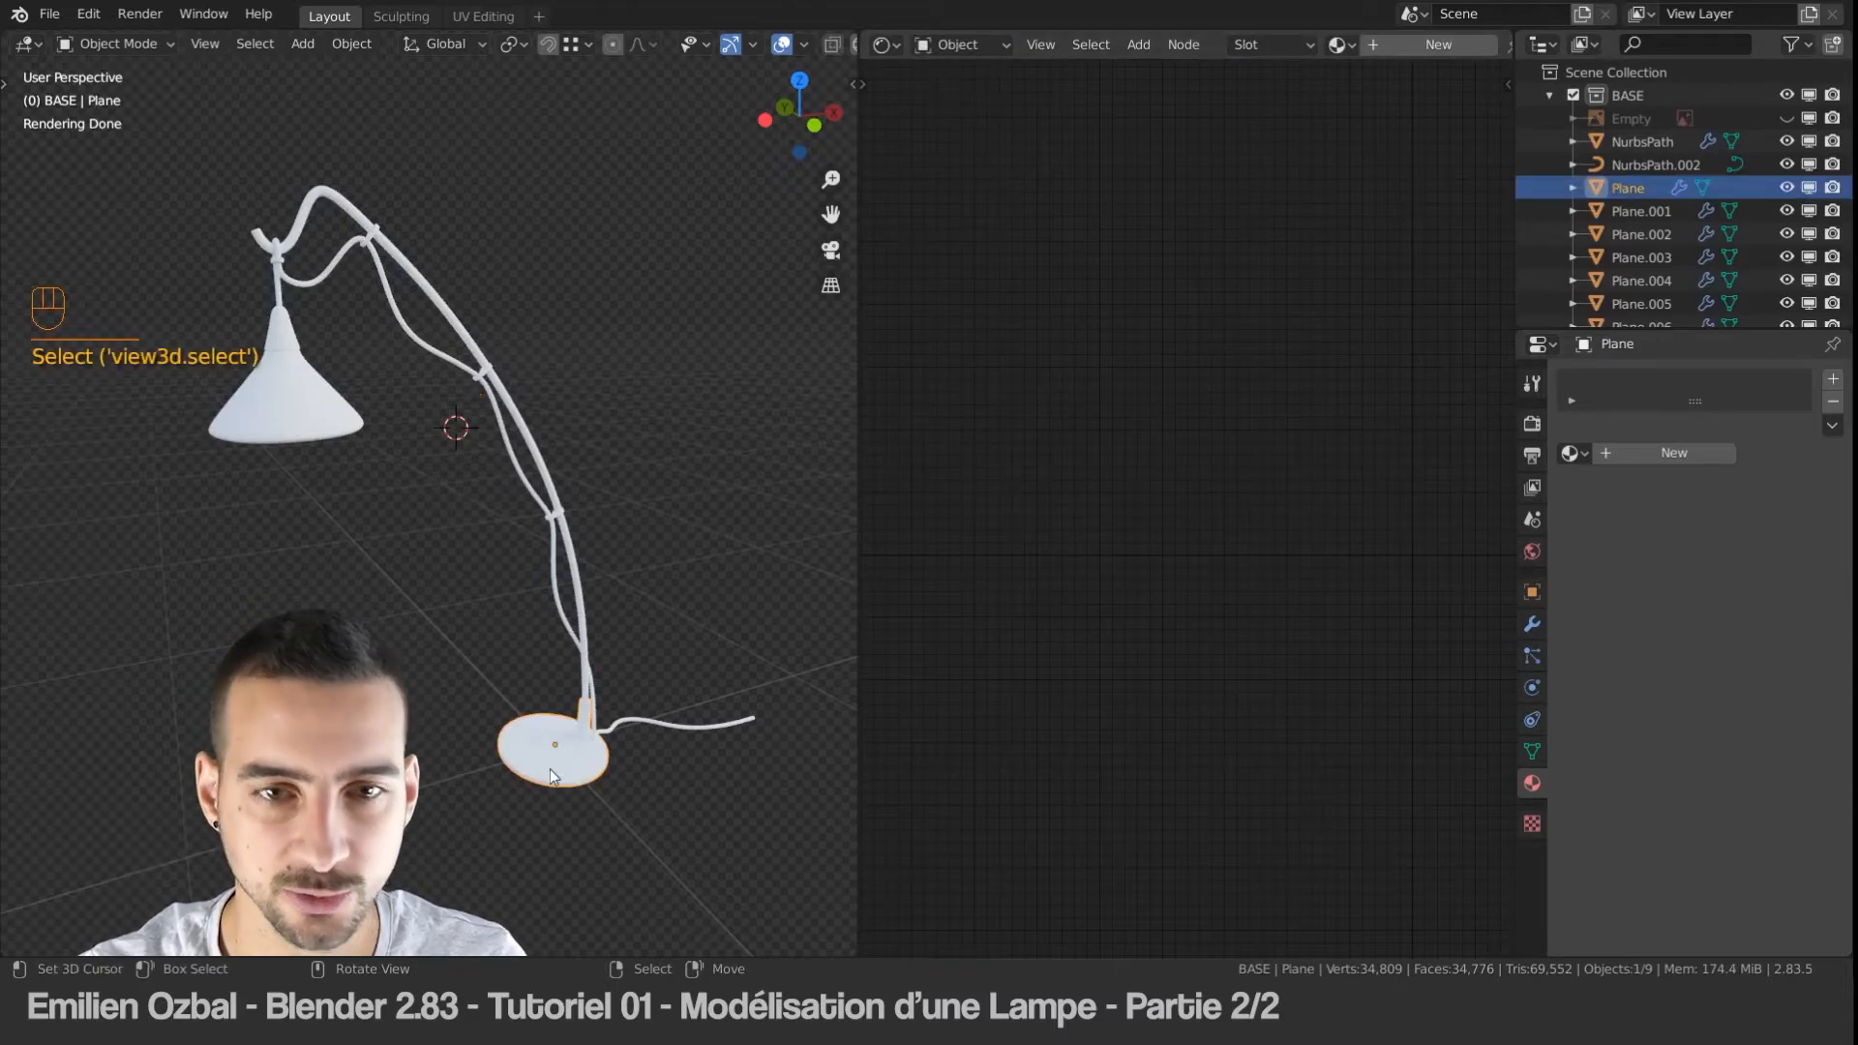
{"action": "left_click", "coordinate": [1646, 453]}
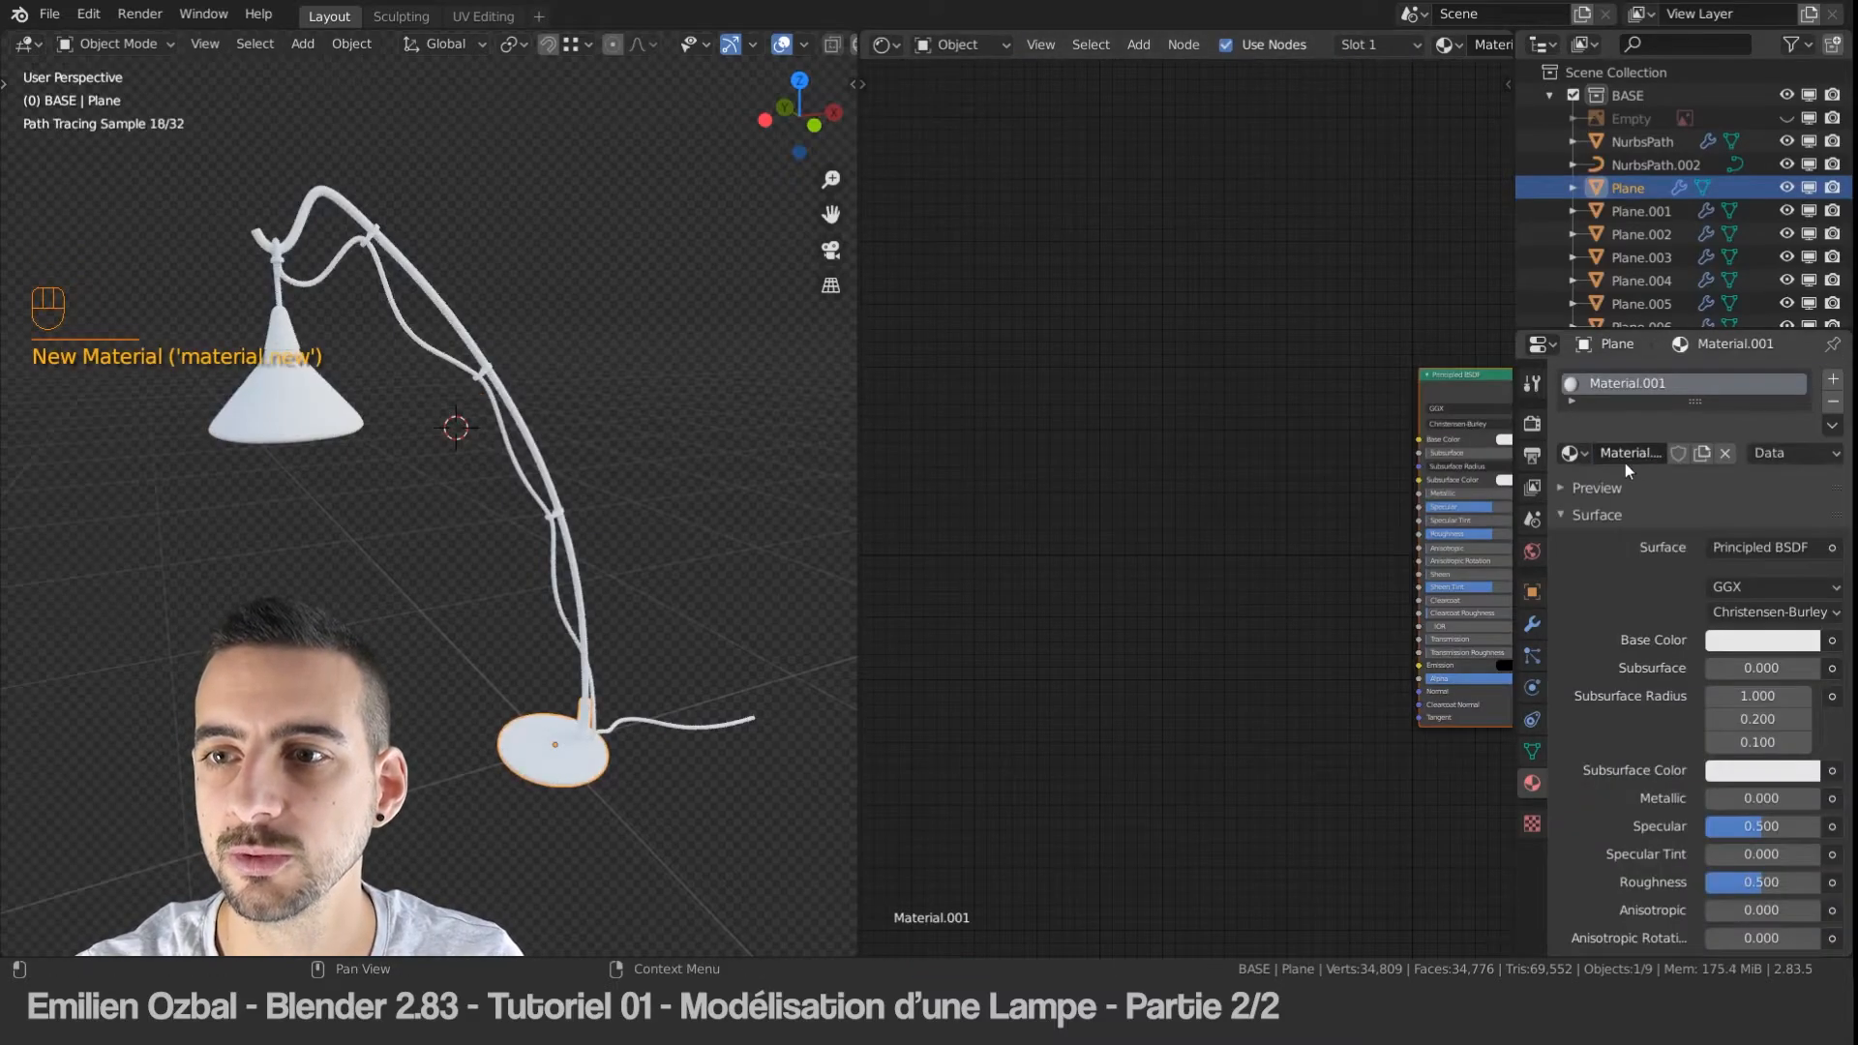
{"action": "type", "text": "Acier_"}
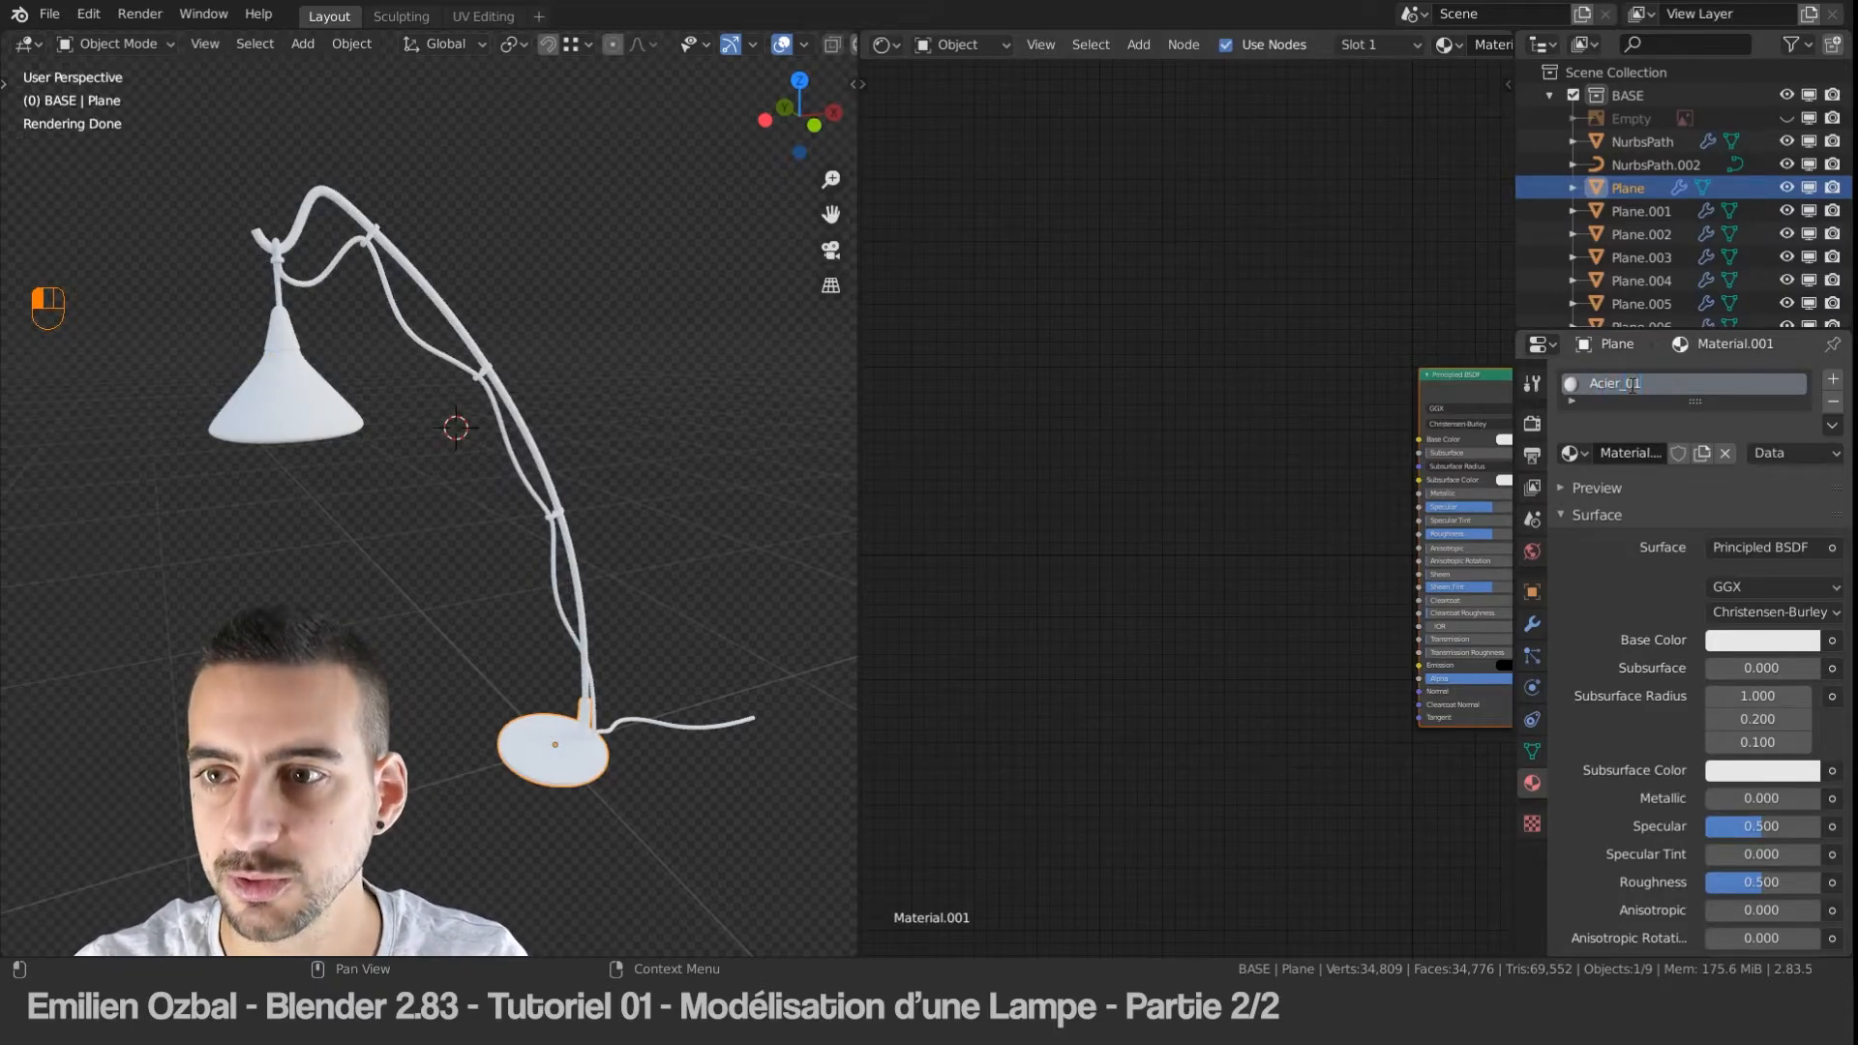
{"action": "key", "text": "Return"}
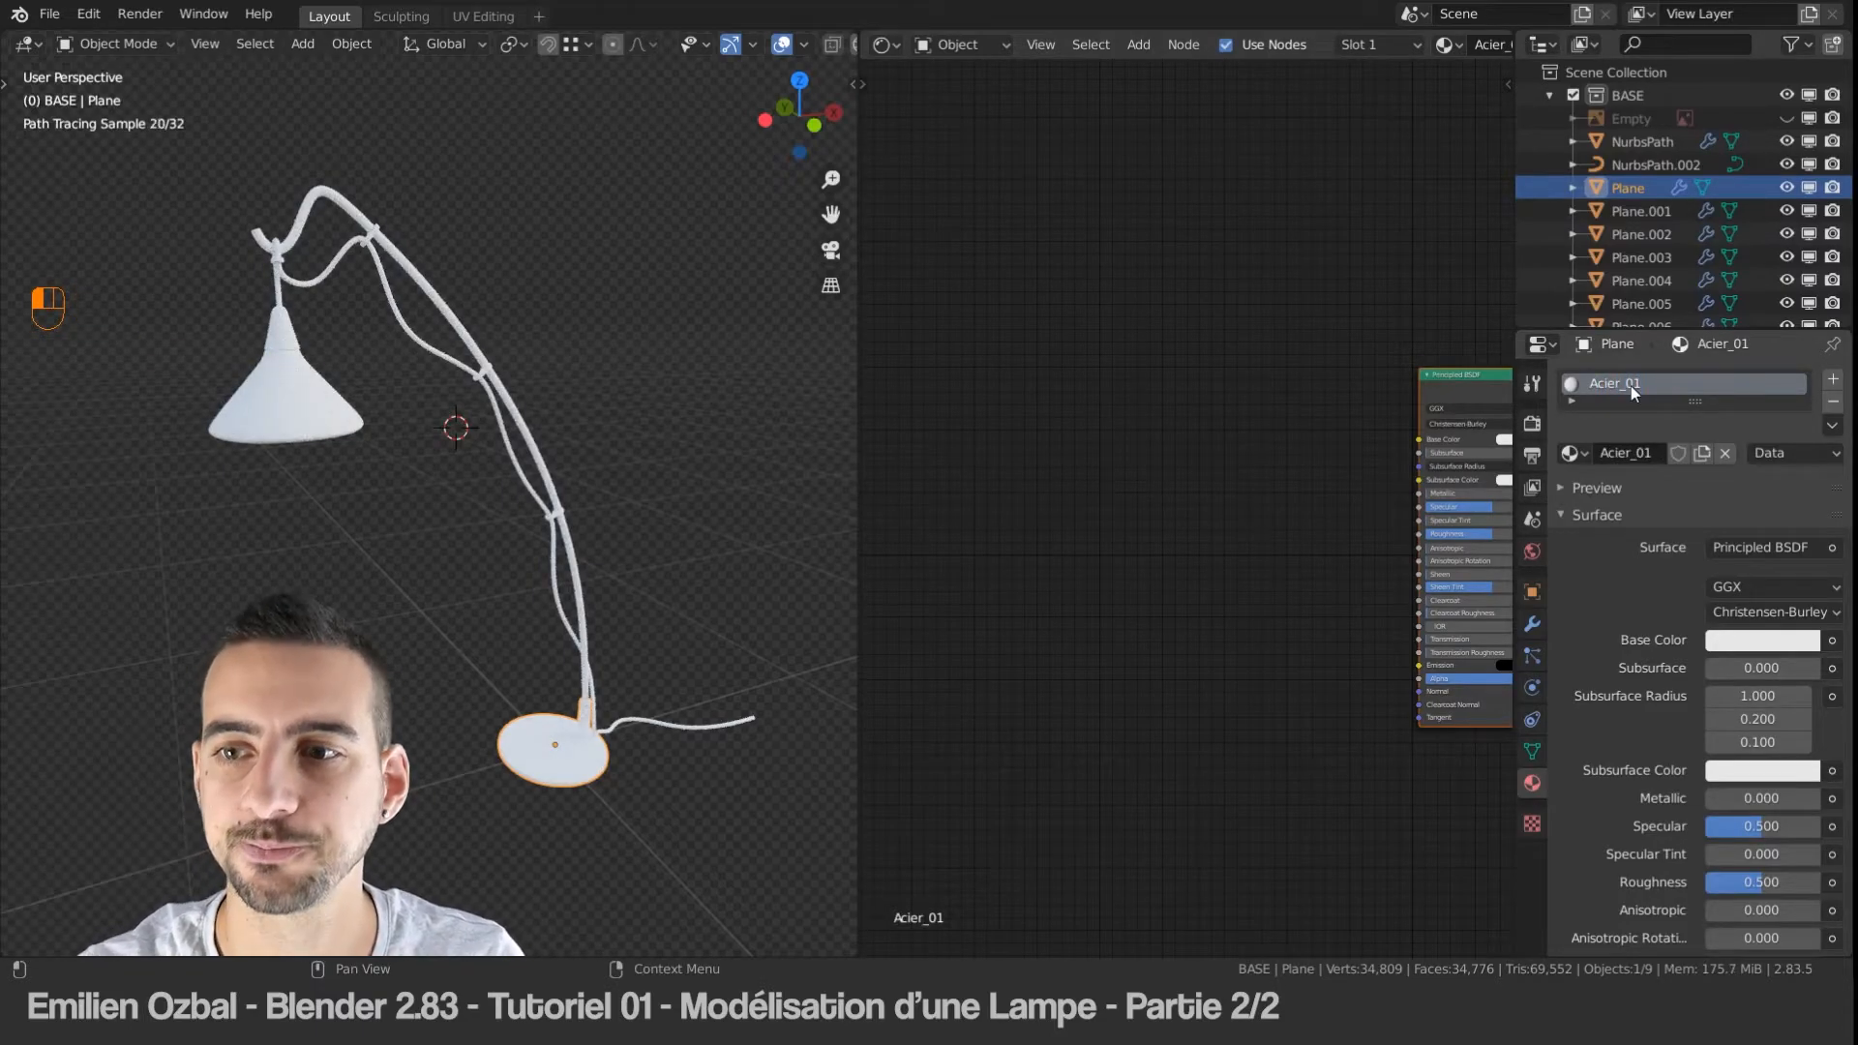
Step: Darken the Acier_01 base color to dark grey and raise Metallic to 0.973 while viewing the lamp base up close
{"action": "middle_click_drag", "start_coordinate": [1312, 441], "coordinate": [972, 387]}
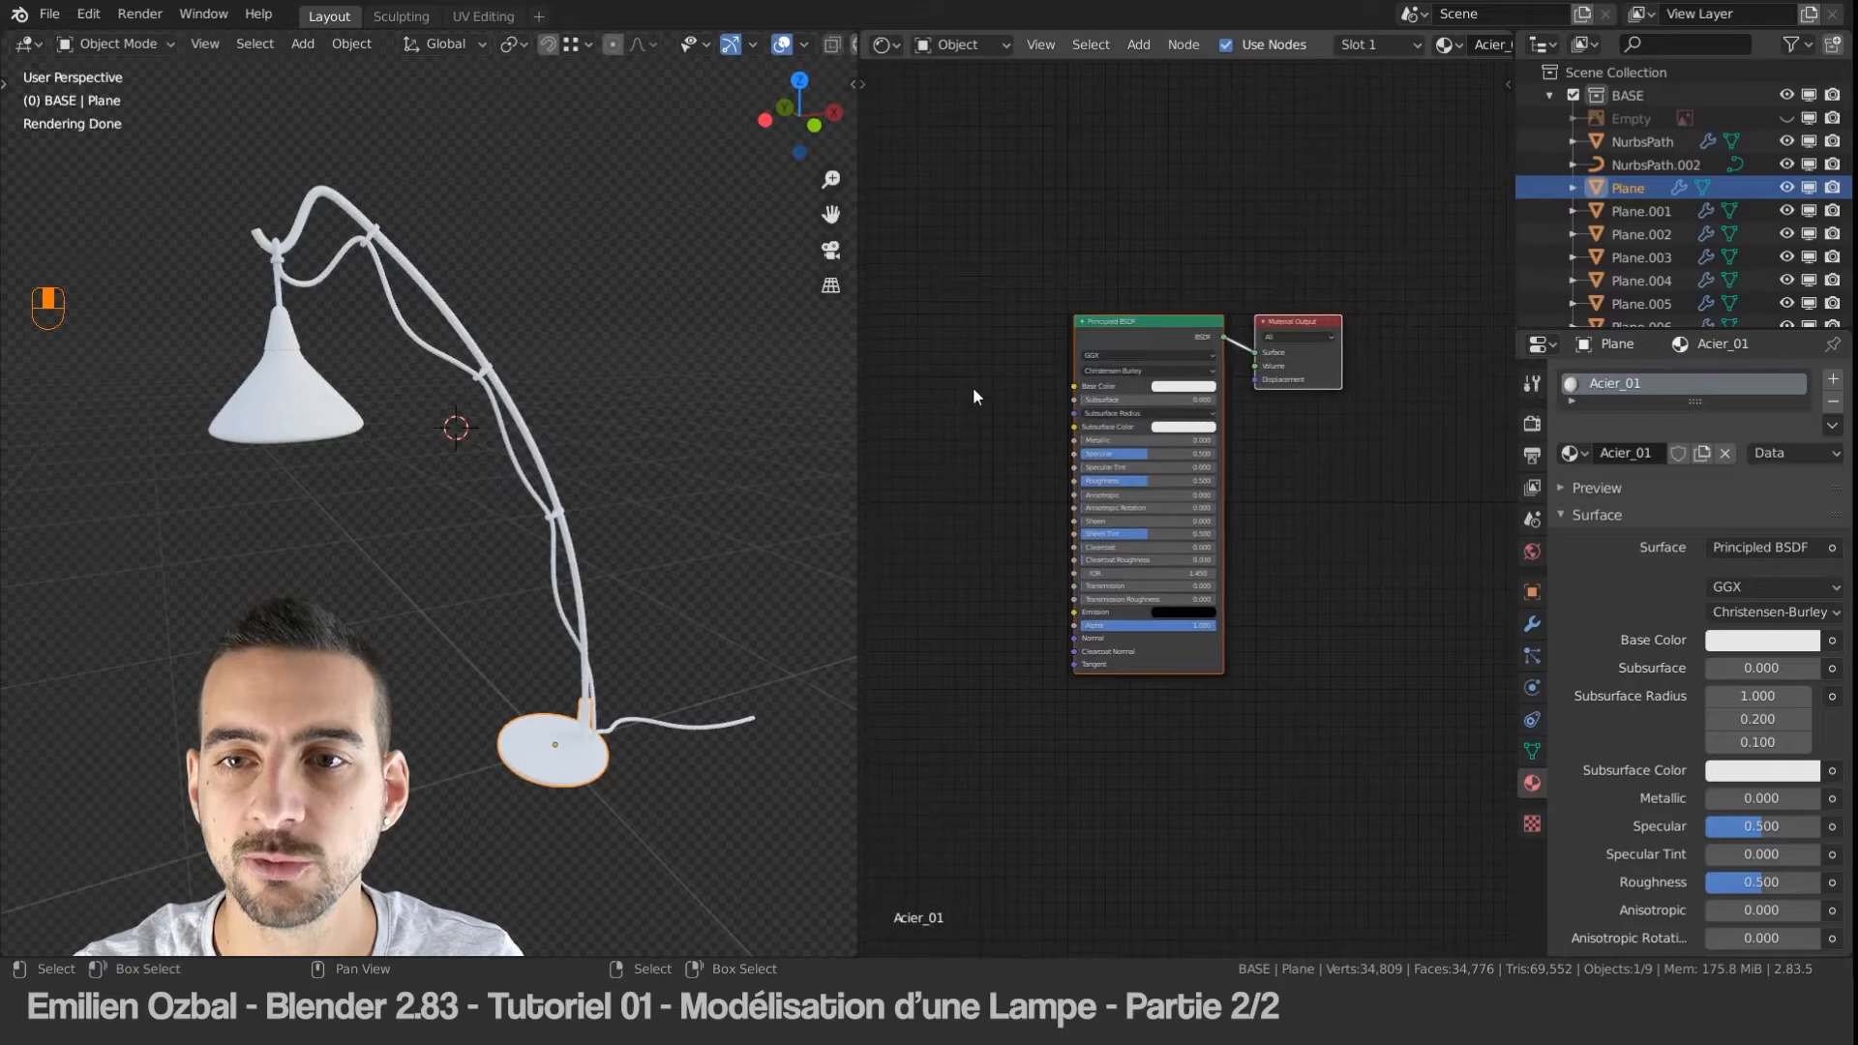
{"action": "scroll", "coordinate": [1169, 335], "scroll_direction": "up", "scroll_amount": 1}
{"action": "left_click", "coordinate": [1180, 368]}
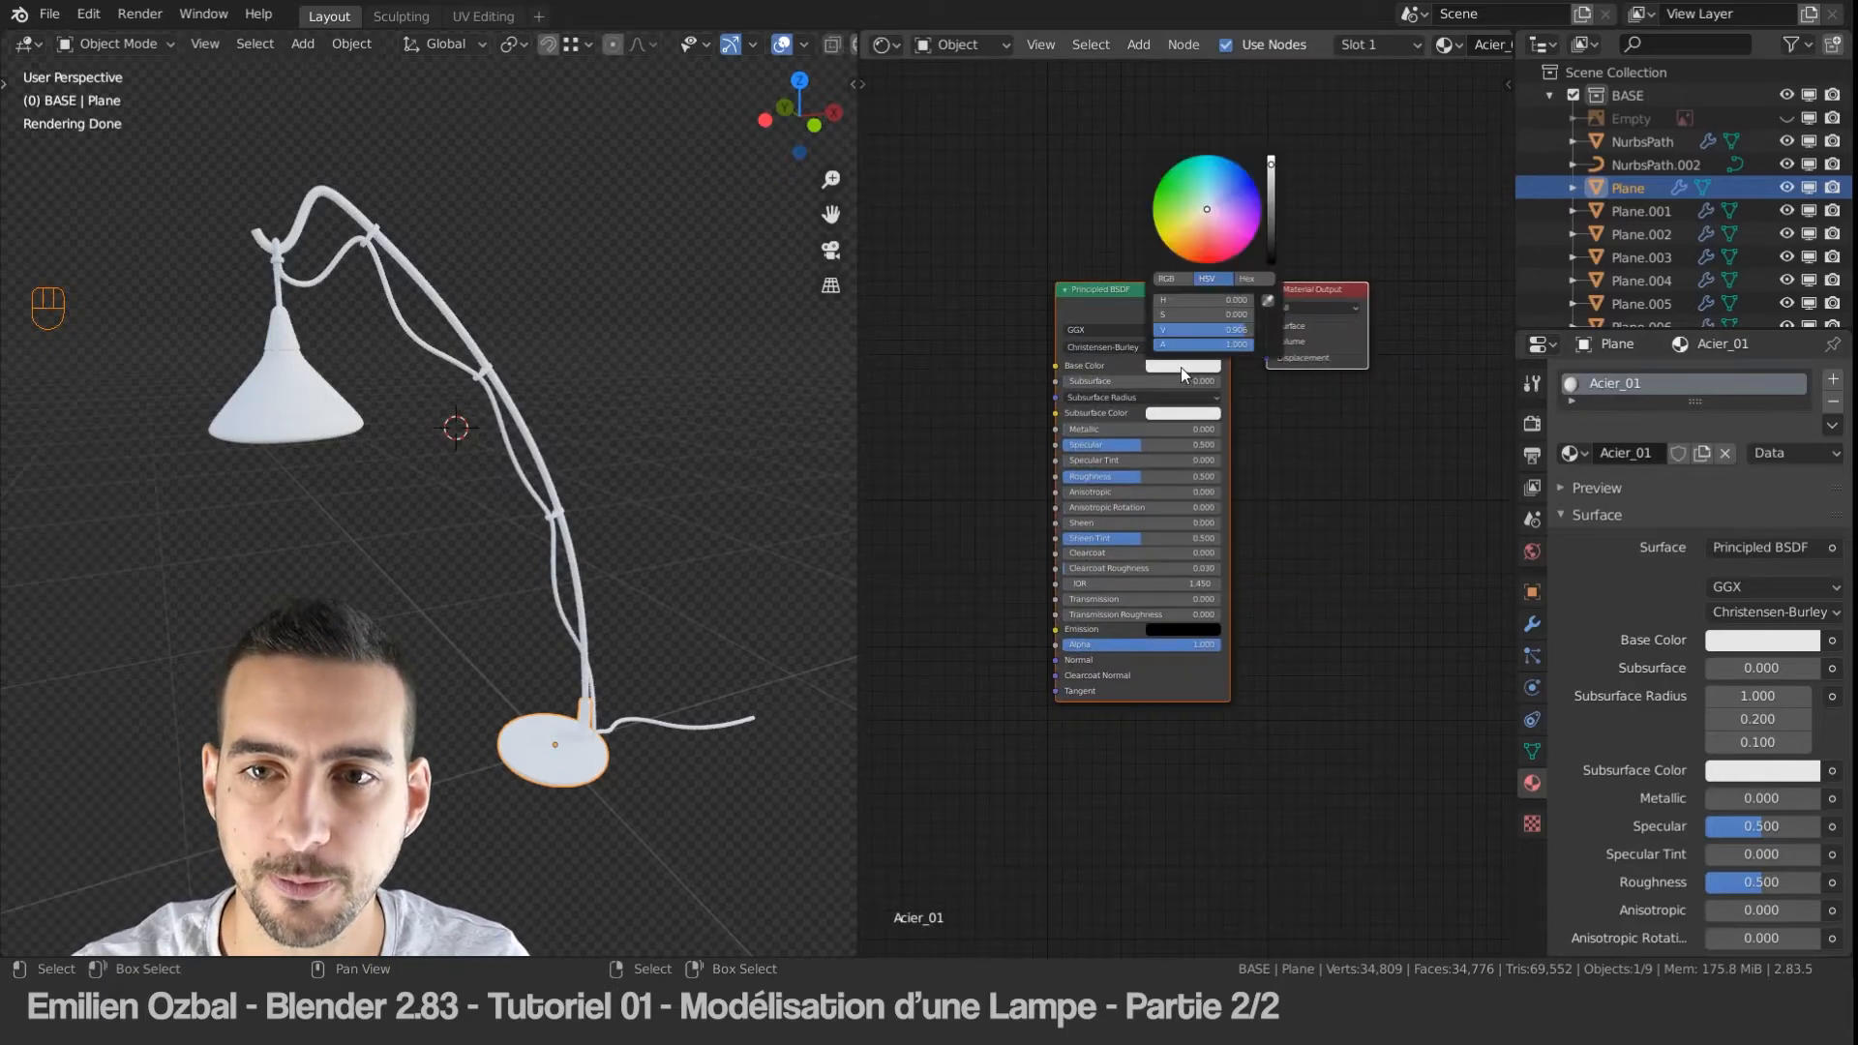
{"action": "left_click_drag", "start_coordinate": [1270, 201], "coordinate": [1270, 240]}
{"action": "key", "text": "KP_Decimal"}
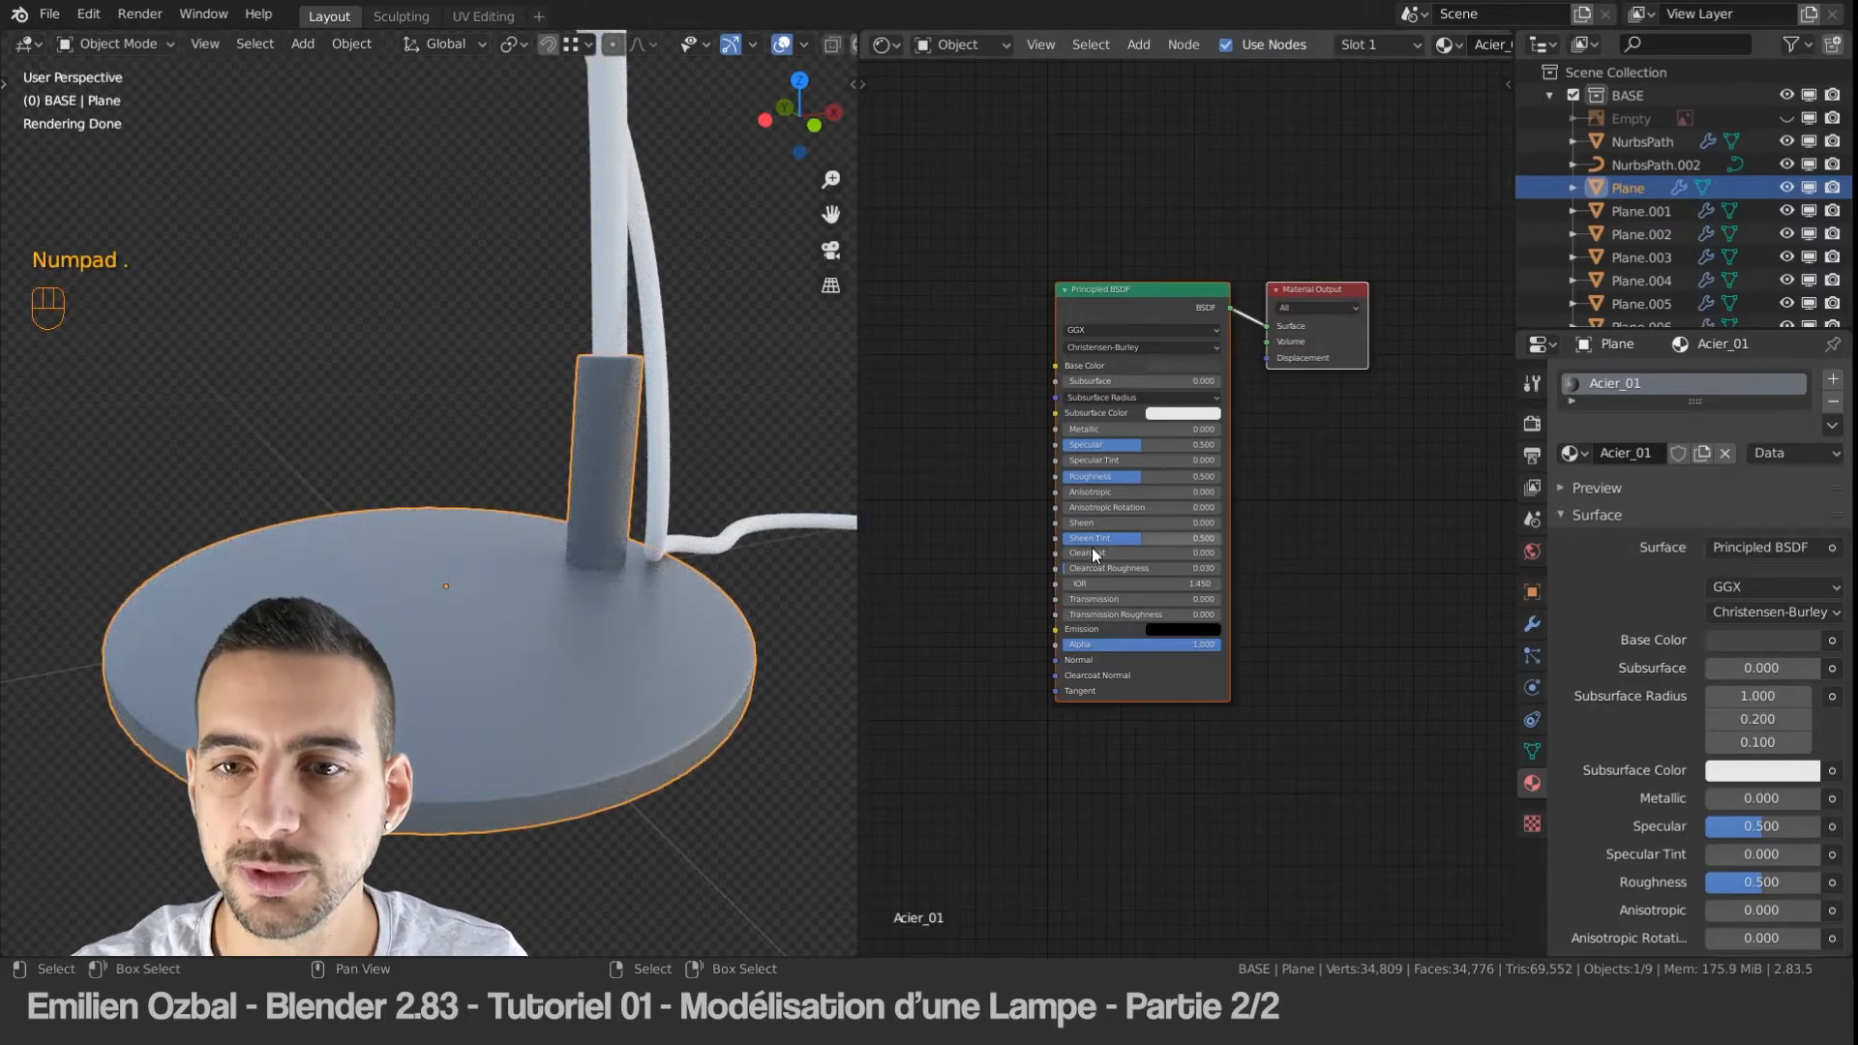
{"action": "left_click_drag", "start_coordinate": [1090, 429], "coordinate": [1243, 429]}
Step: Add a Bevel node to Acier_01 and connect its Normal output to the Principled BSDF's Normal input
{"action": "middle_click_drag", "start_coordinate": [971, 549], "coordinate": [967, 451]}
{"action": "key", "text": "shift+a"}
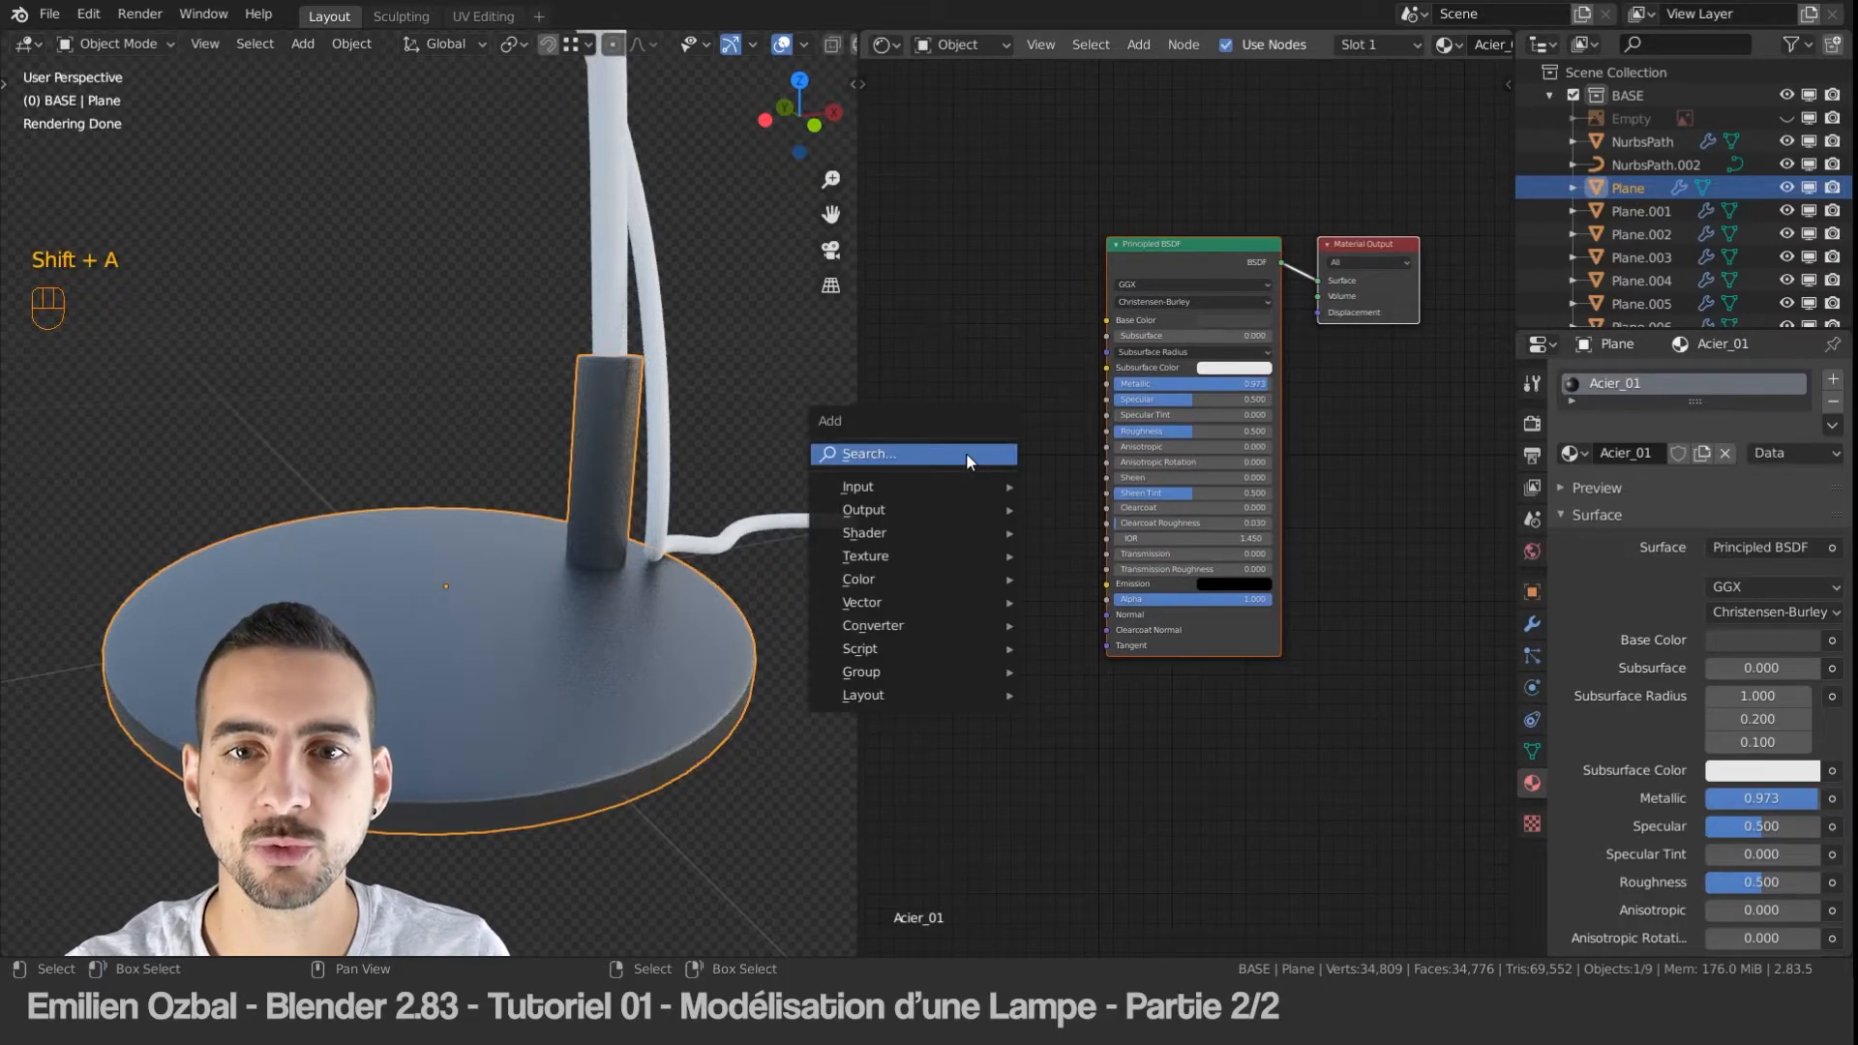
{"action": "left_click", "coordinate": [966, 450]}
{"action": "type", "text": "beve"}
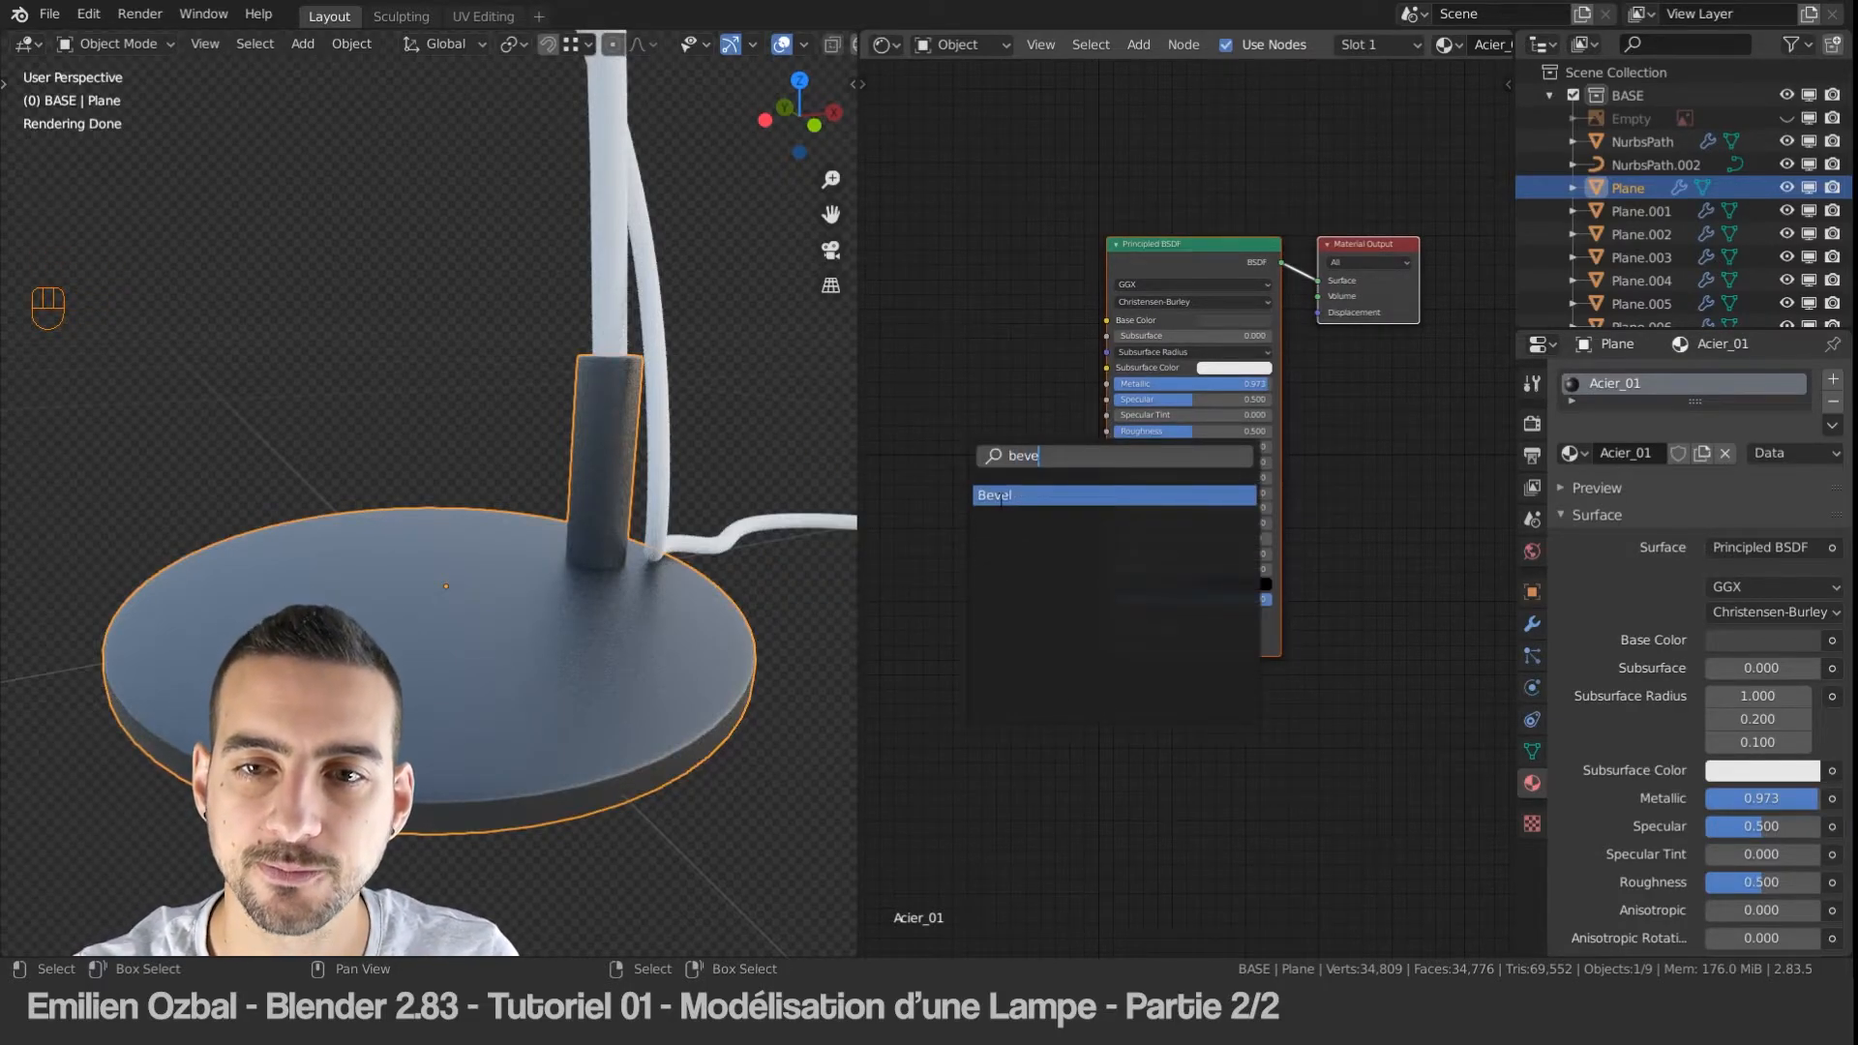
{"action": "left_click", "coordinate": [1000, 496]}
{"action": "left_click", "coordinate": [1140, 652]}
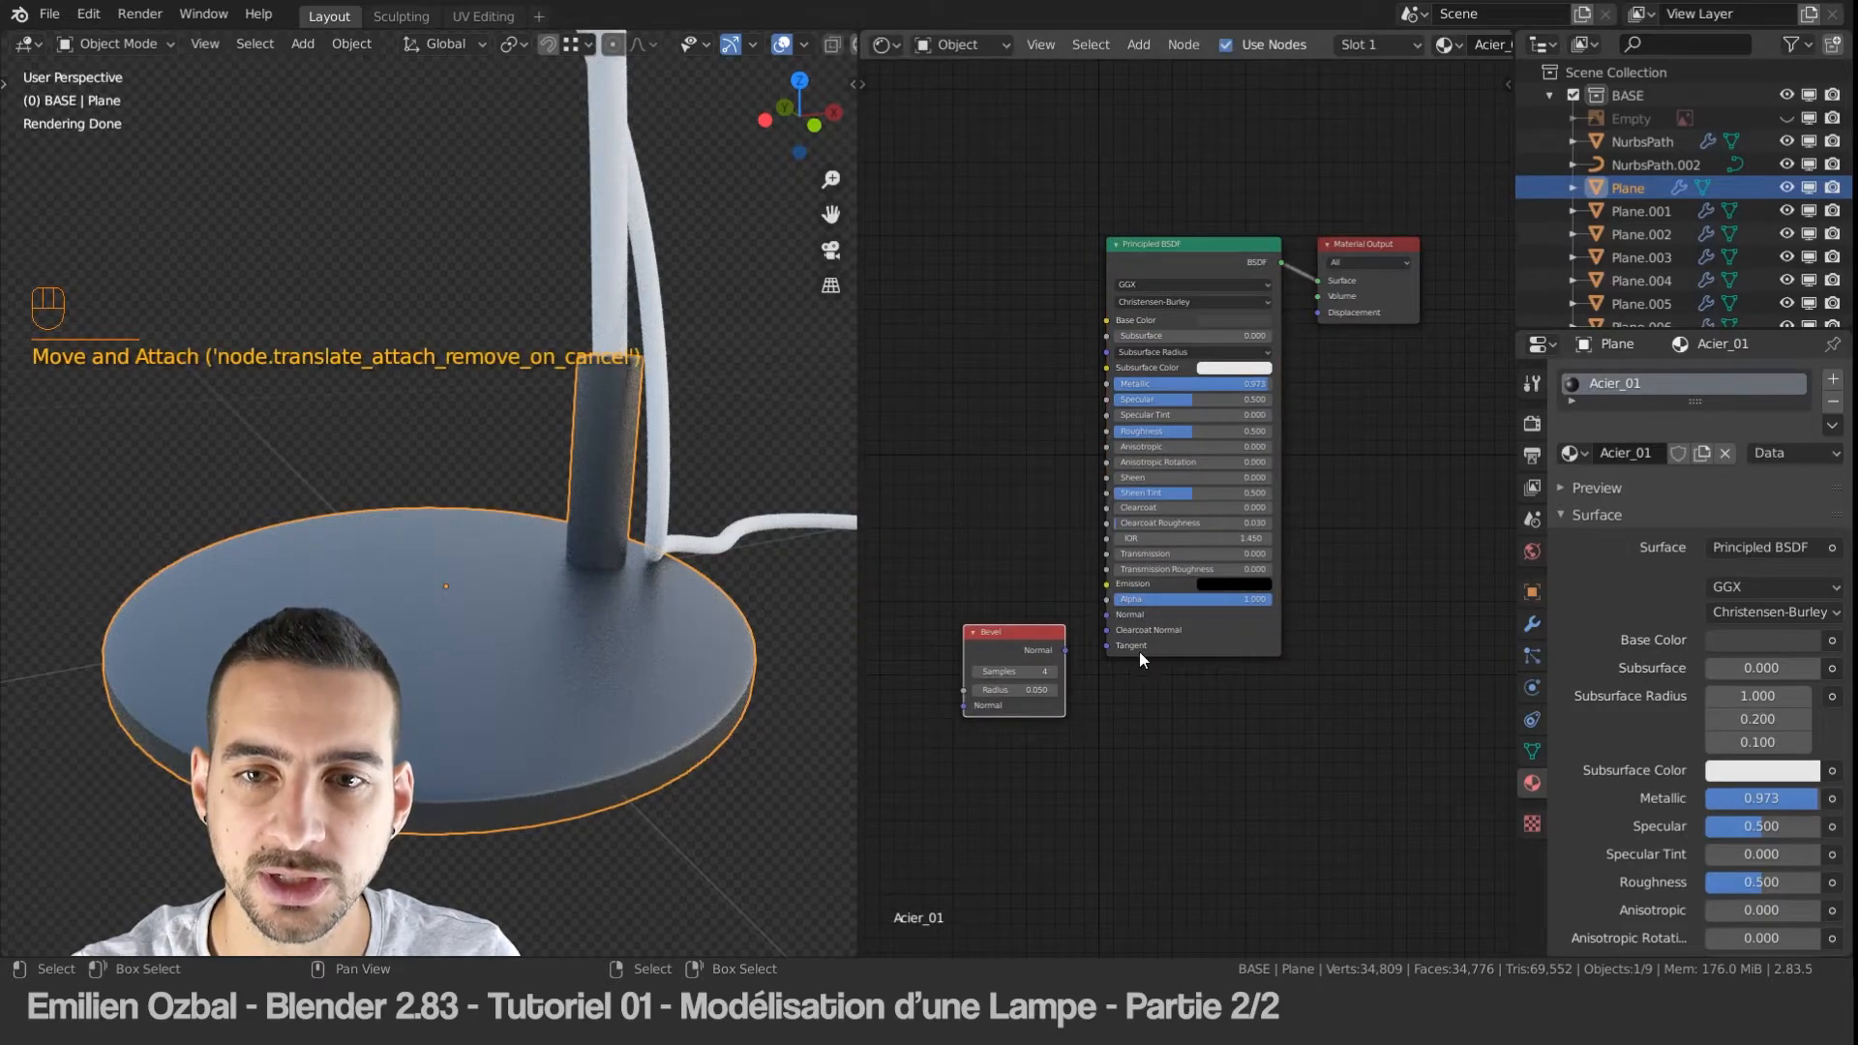
{"action": "left_click_drag", "start_coordinate": [1065, 650], "coordinate": [1106, 616]}
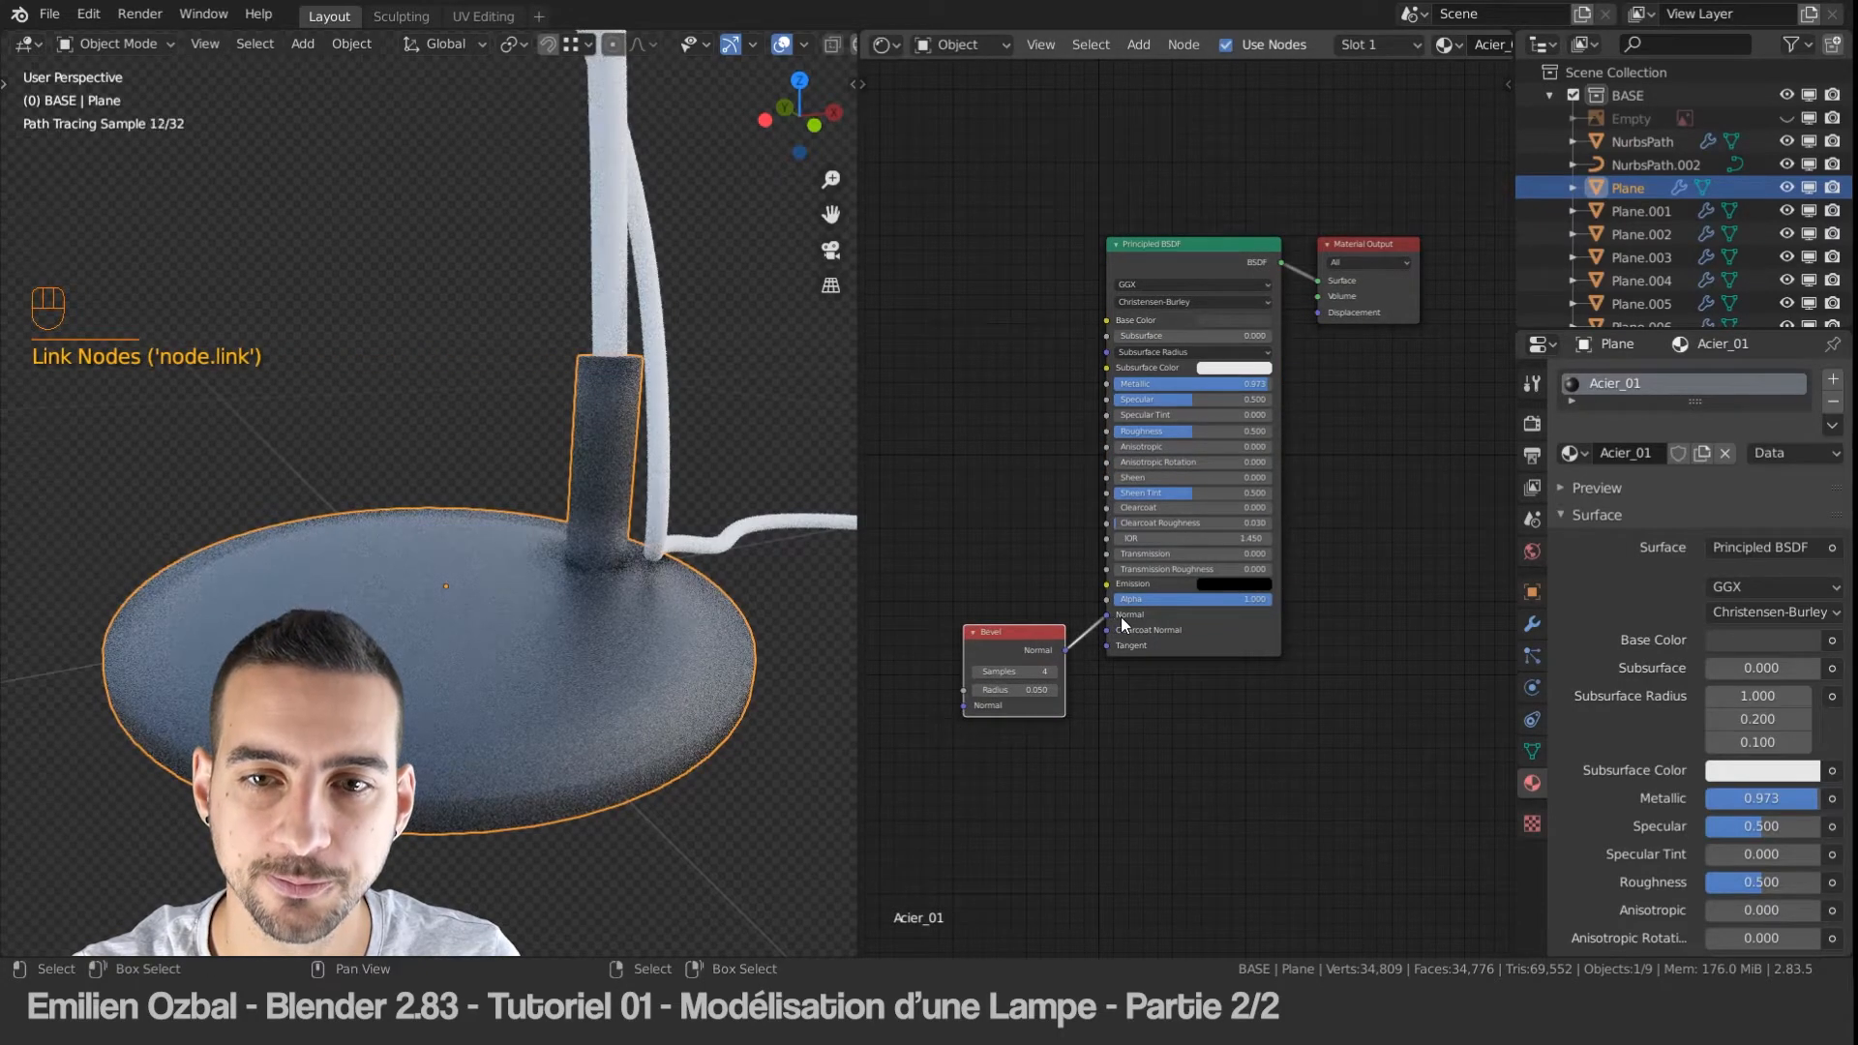
Step: Try a Bevel radius of 0.005, unlinking and relinking the node to compare the base's edges with and without it
{"action": "left_click", "coordinate": [1020, 642]}
{"action": "key", "text": "KP_Decimal"}
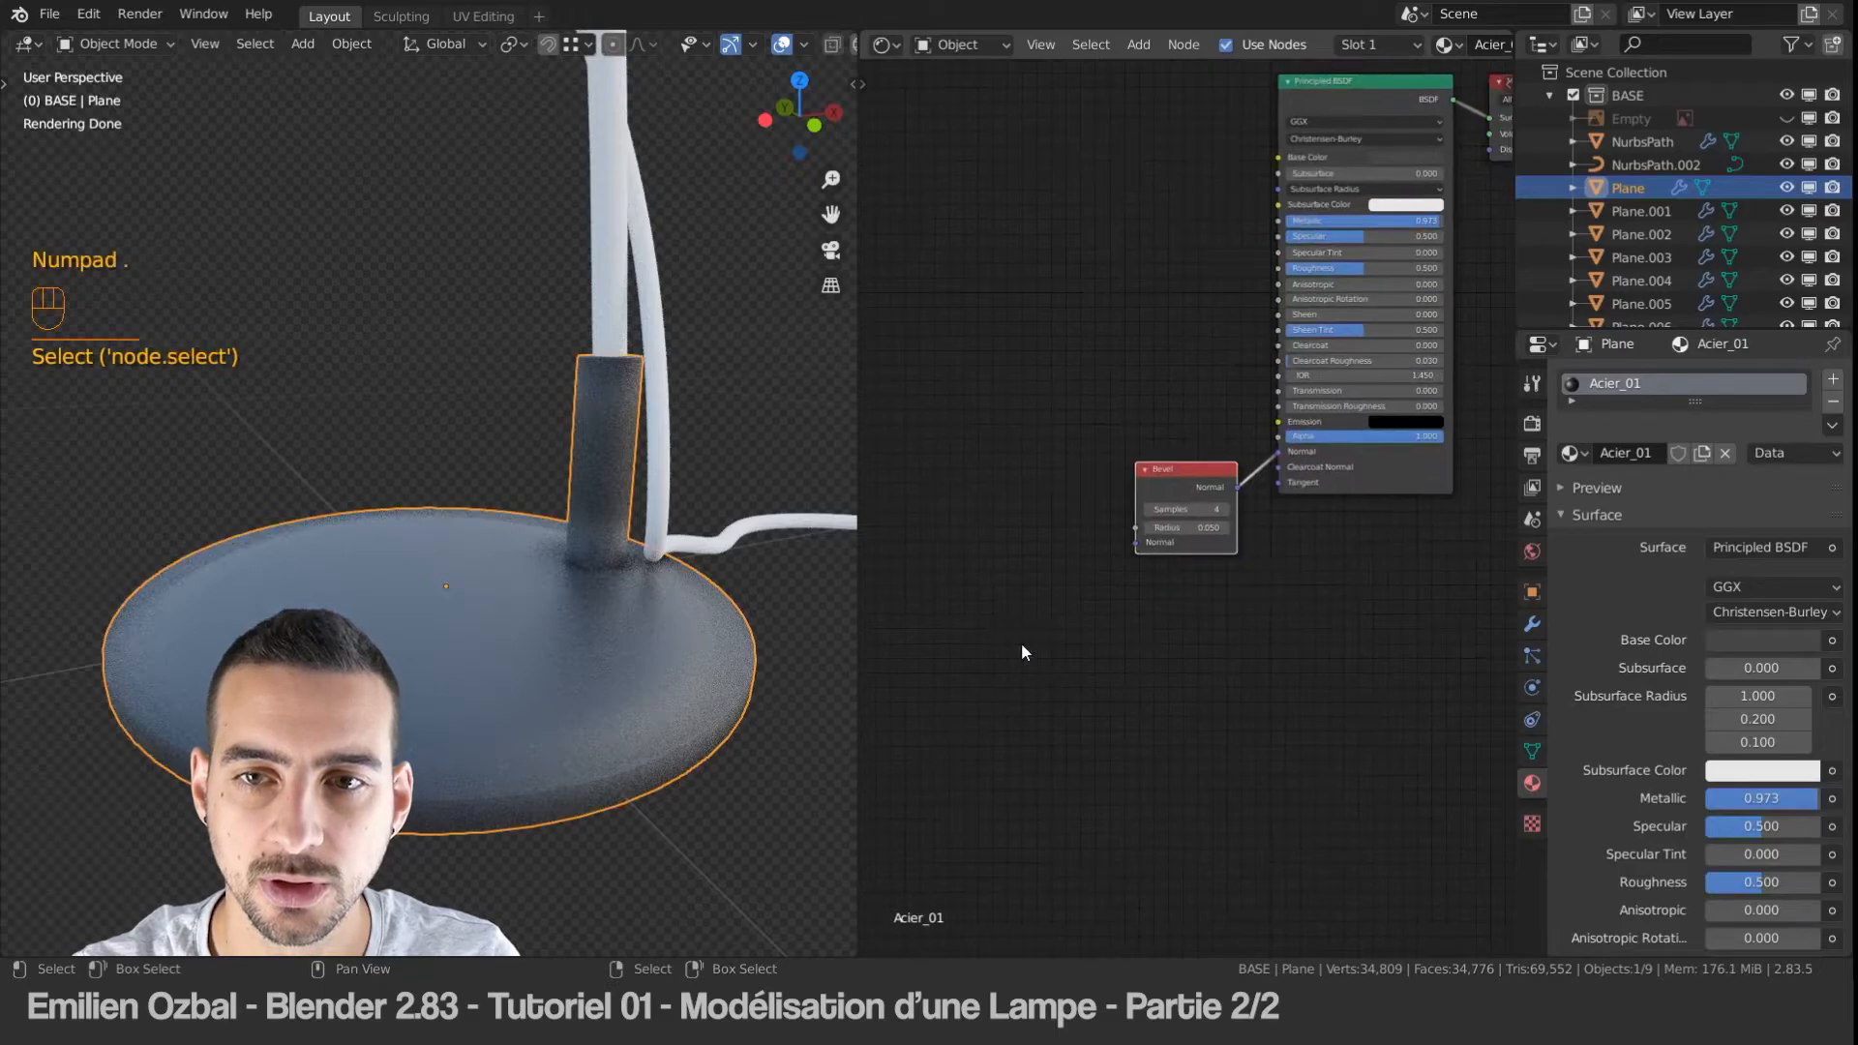
{"action": "left_click", "coordinate": [1200, 570]}
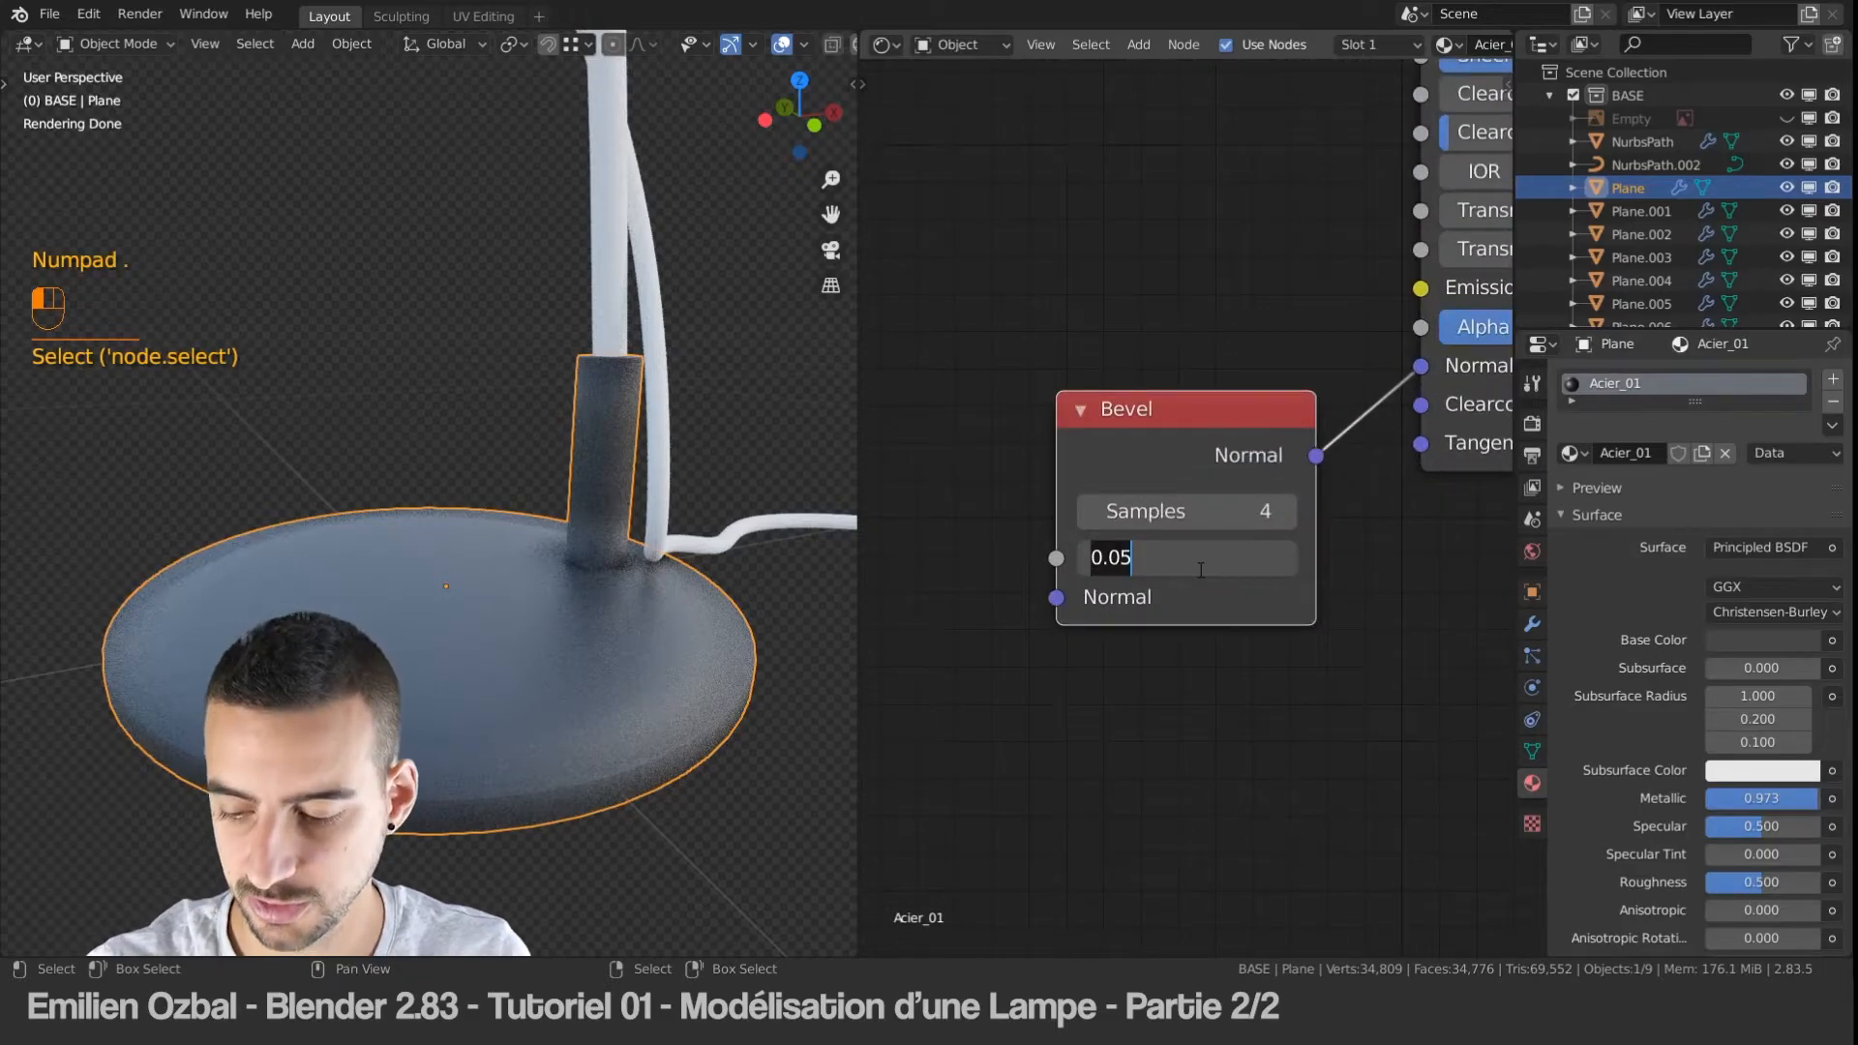
{"action": "type", "text": "0.005"}
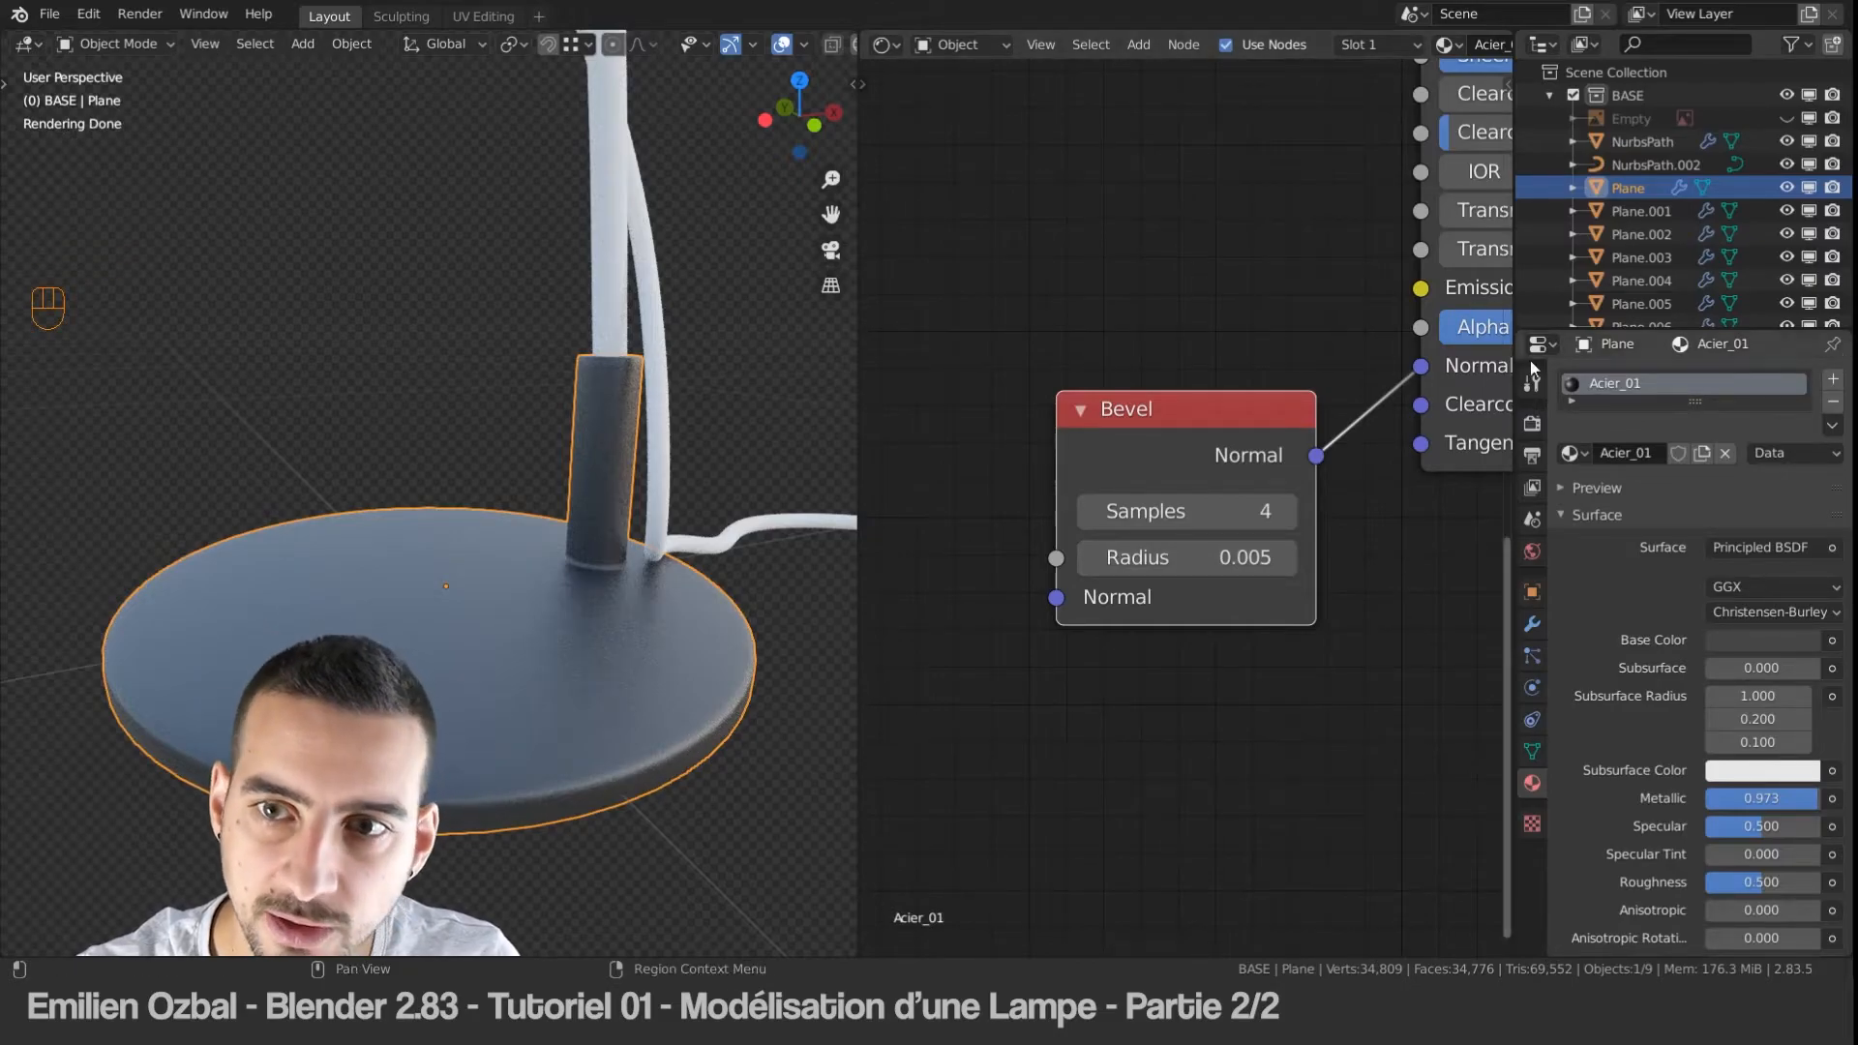
{"action": "left_click_drag", "start_coordinate": [1421, 366], "coordinate": [1364, 346]}
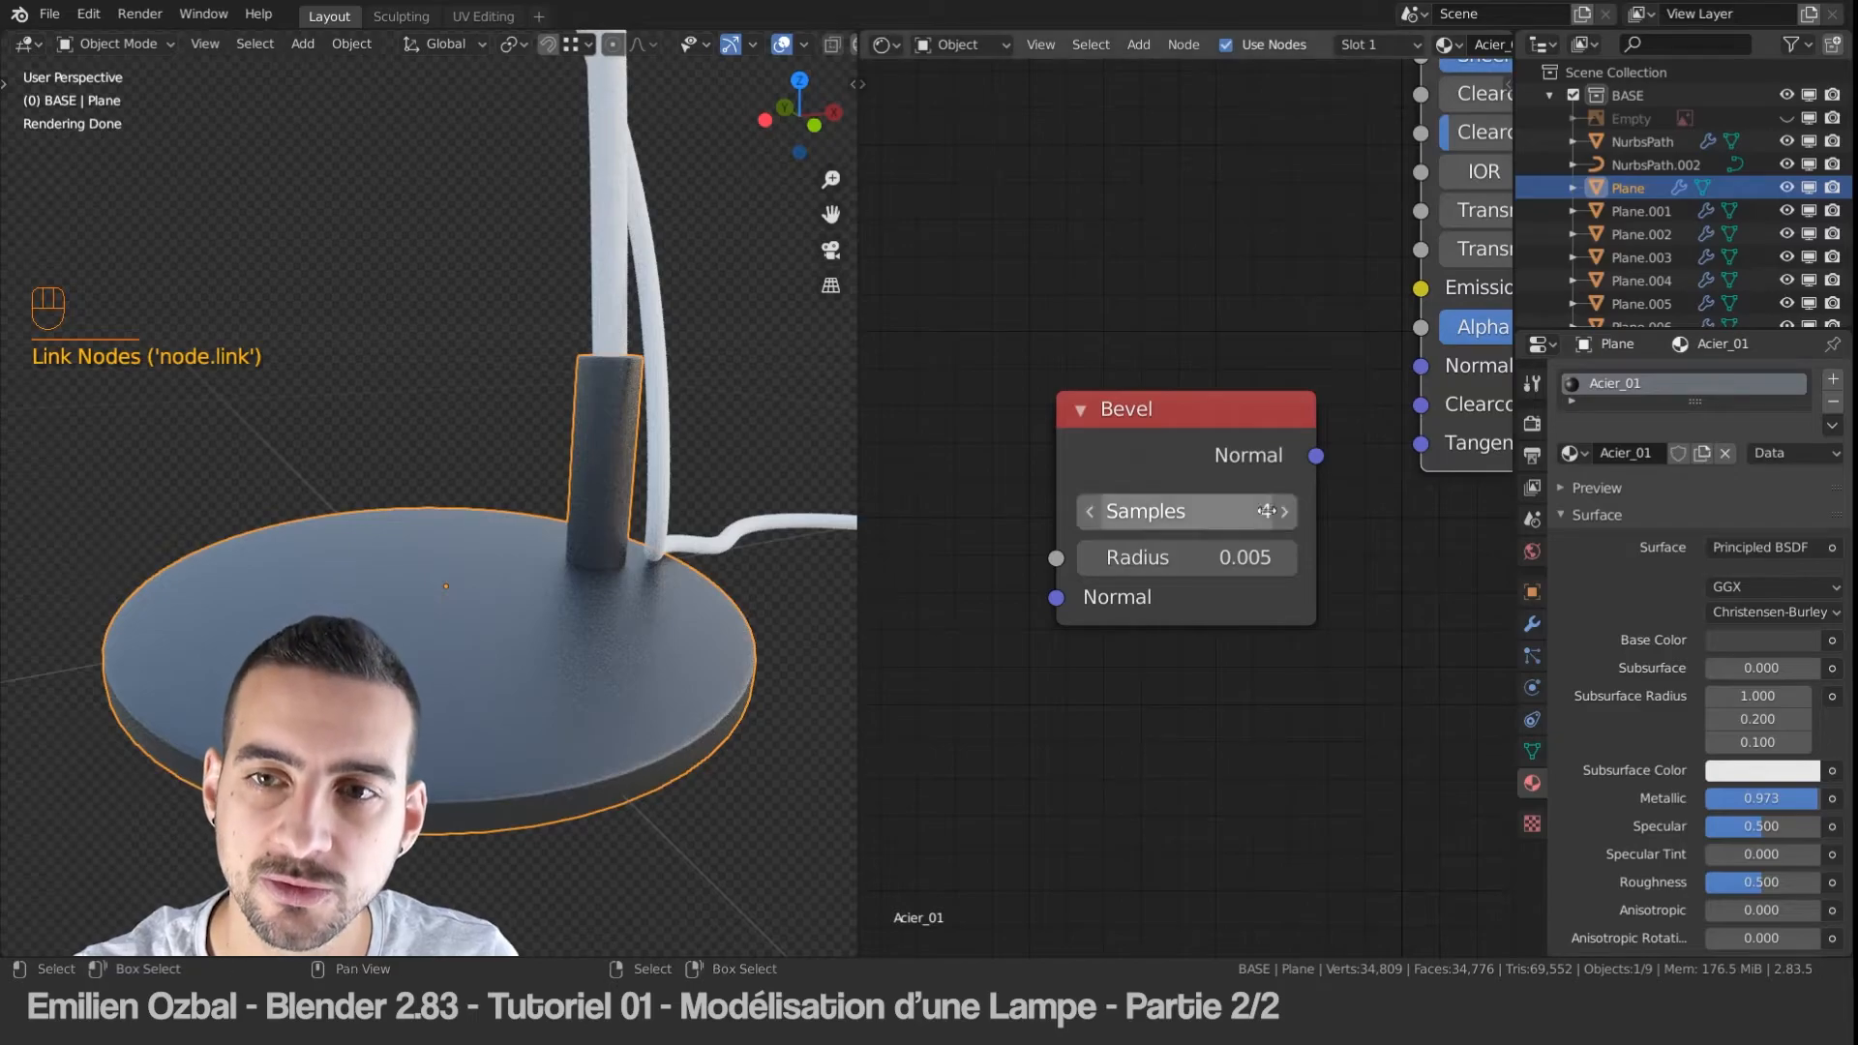
{"action": "left_click_drag", "start_coordinate": [1315, 457], "coordinate": [1420, 366]}
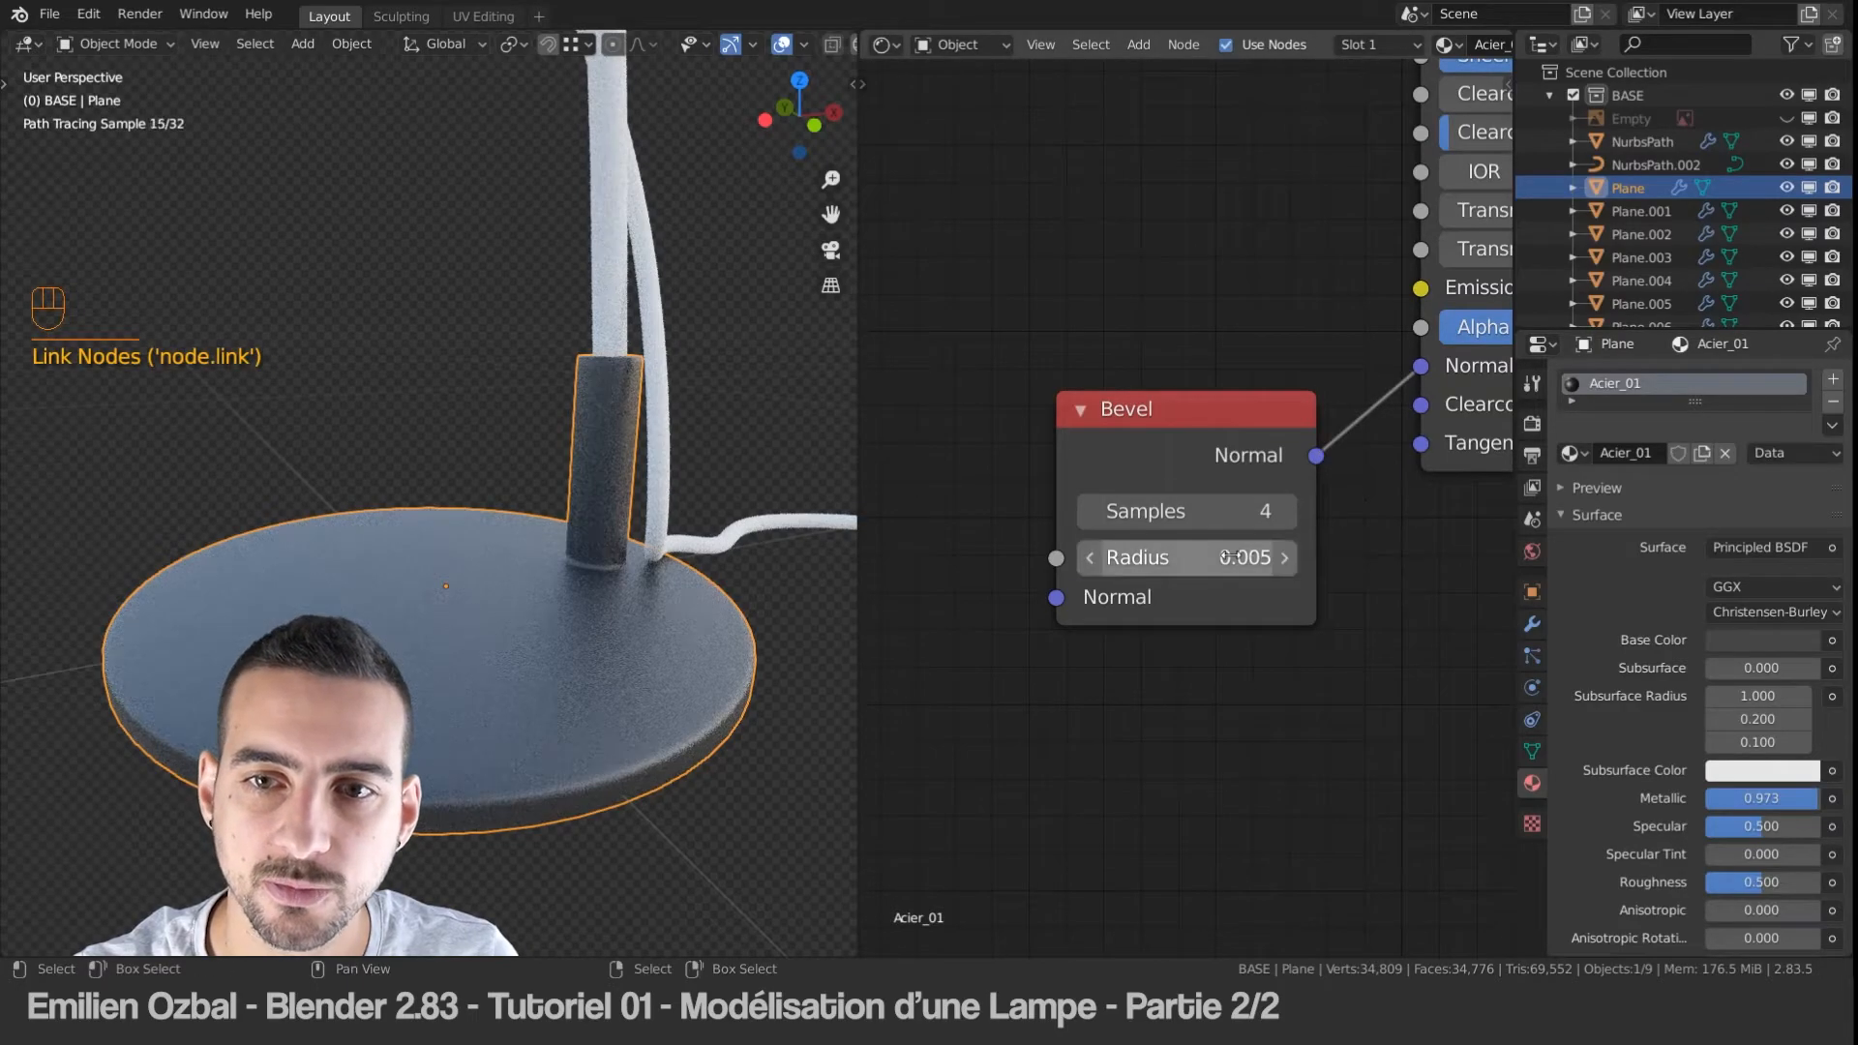
Step: Set the Bevel node's radius to 0.002 and its samples to 16
{"action": "left_click", "coordinate": [1174, 558]}
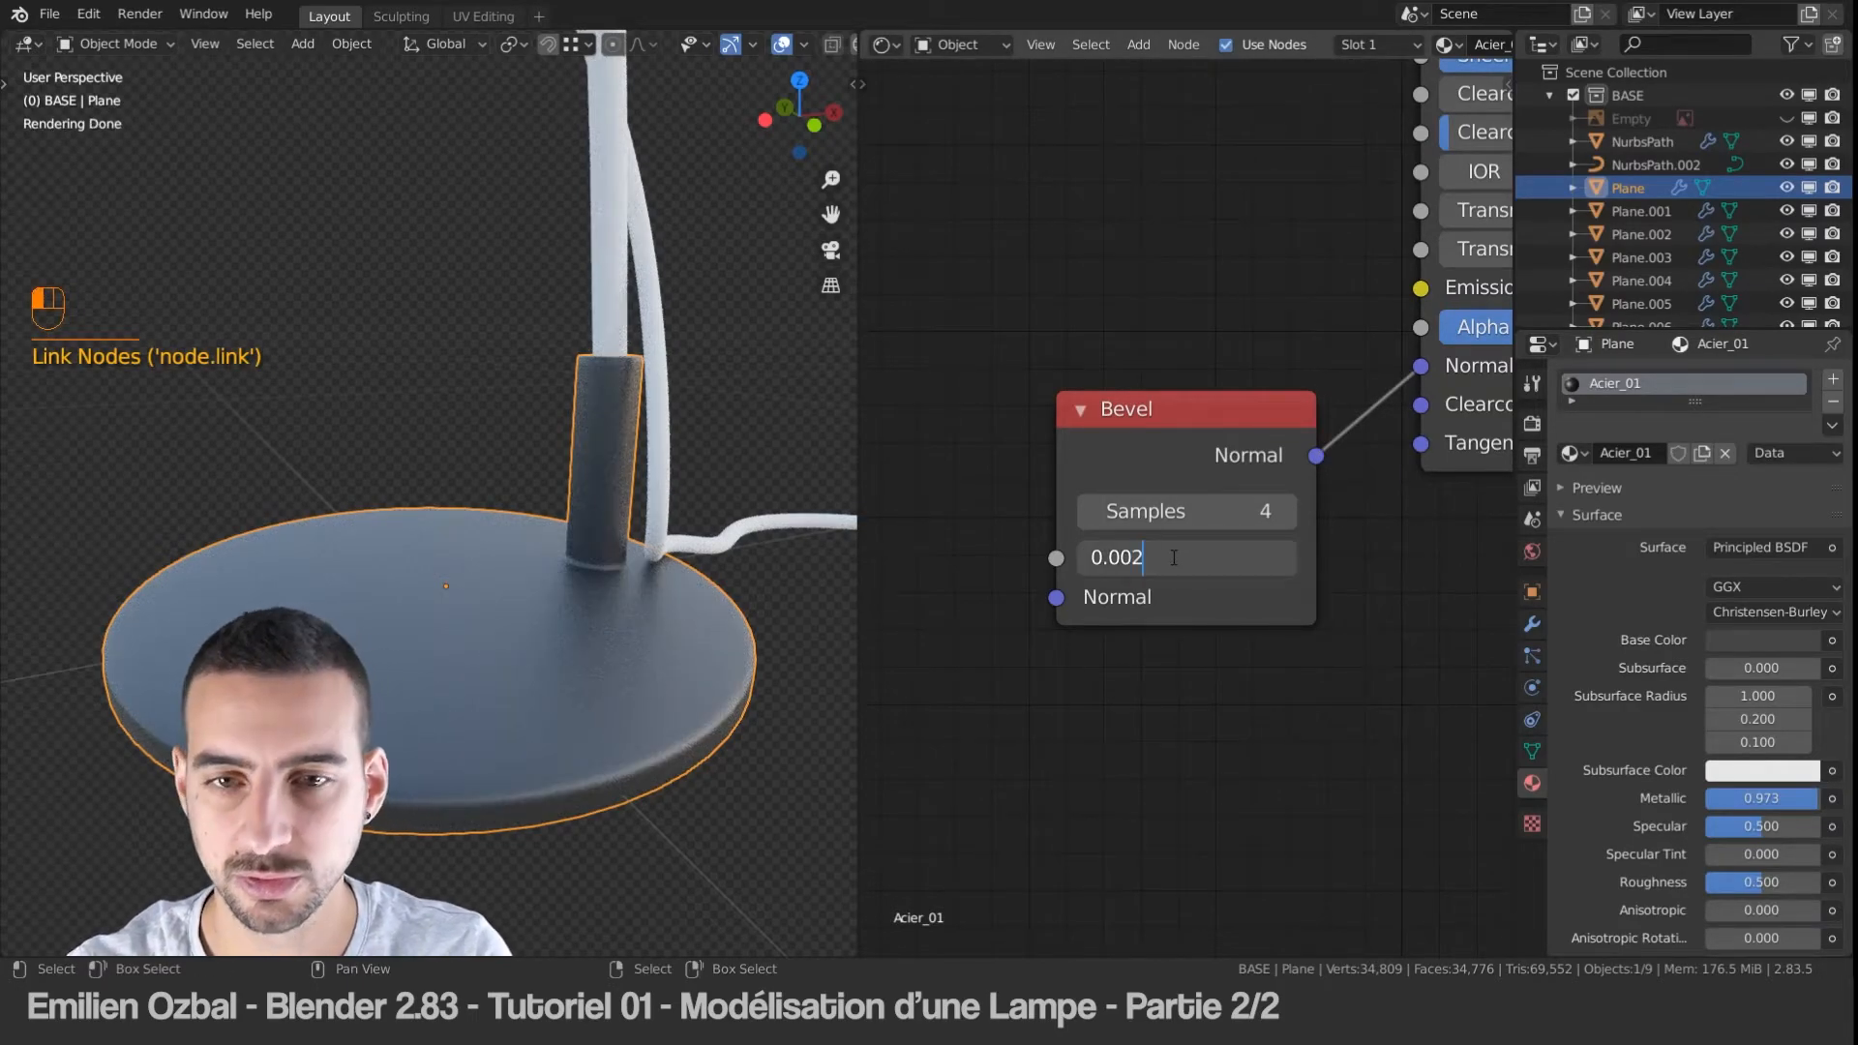
{"action": "key", "text": "Return"}
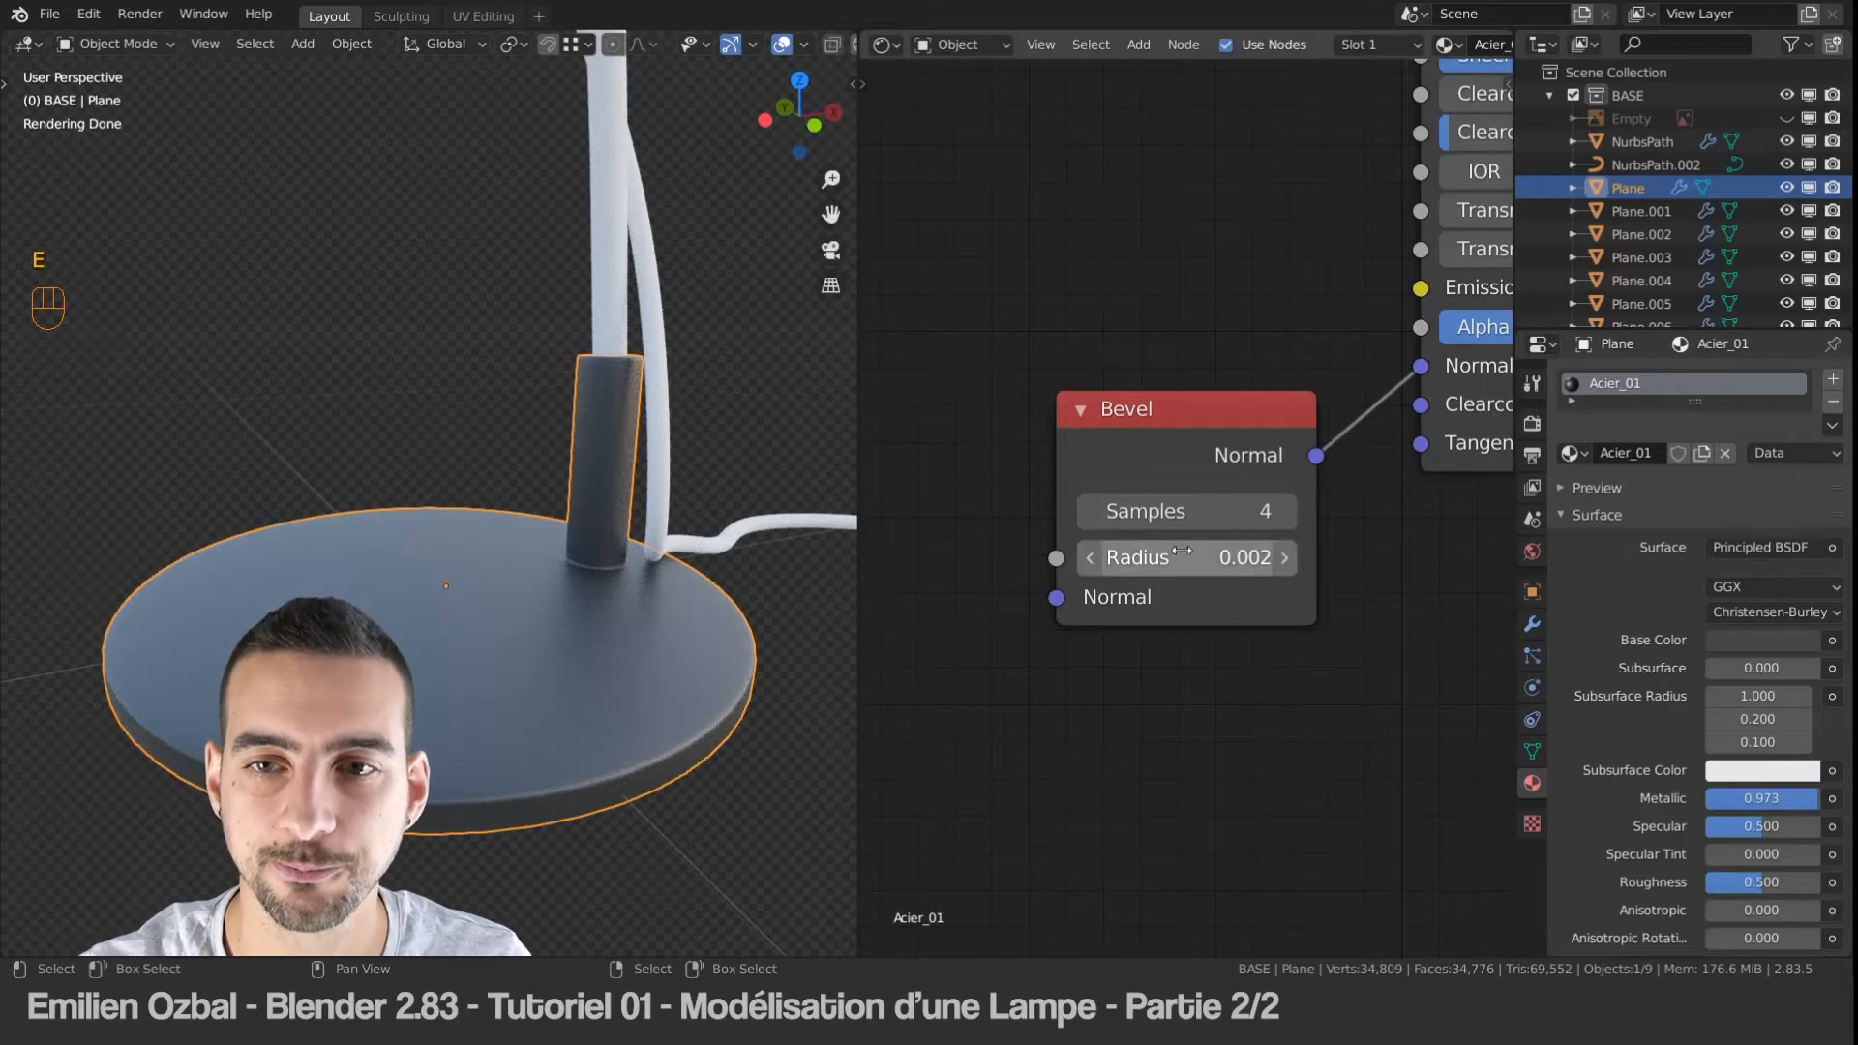
{"action": "left_click_drag", "start_coordinate": [1186, 512], "coordinate": [1287, 512]}
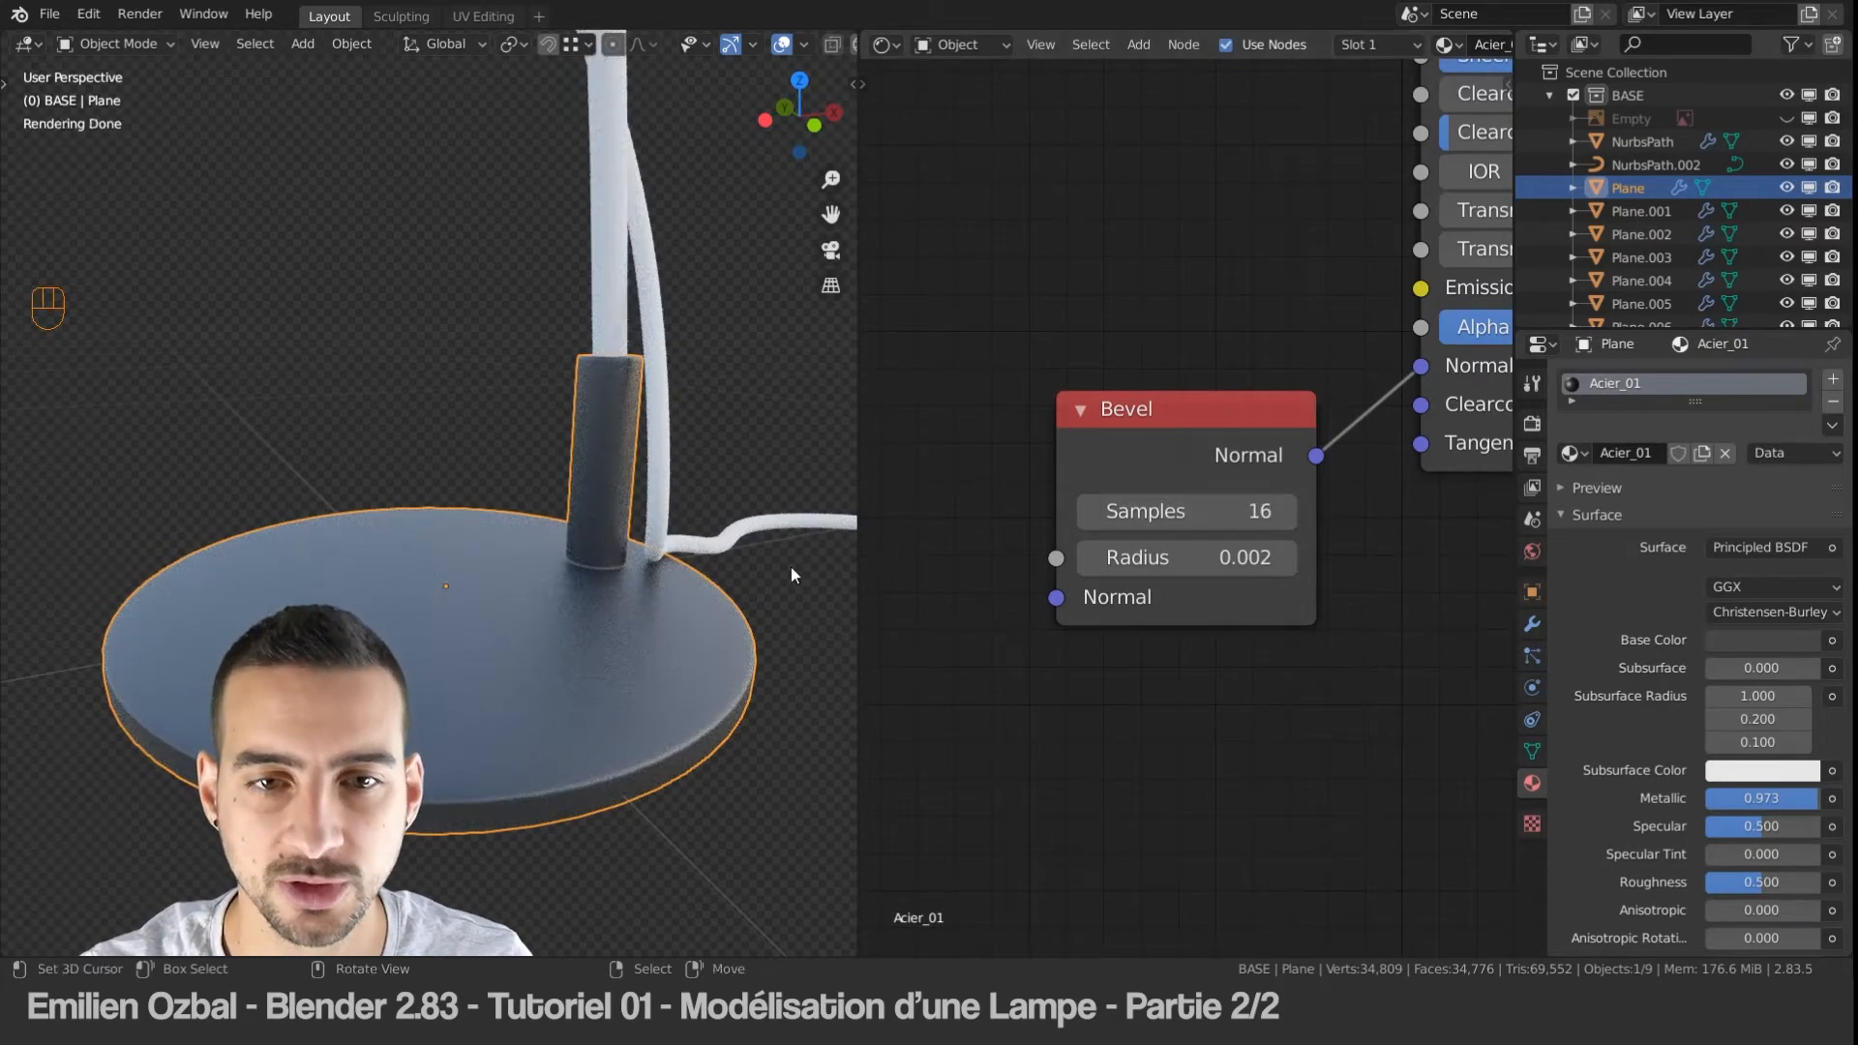
Step: Adjust the Acier_01 Principled BSDF to a Roughness of 0.298 and a Specular of 0.130
{"action": "middle_click_drag", "start_coordinate": [1192, 263], "coordinate": [1425, 755]}
{"action": "left_click_drag", "start_coordinate": [1192, 431], "coordinate": [989, 428]}
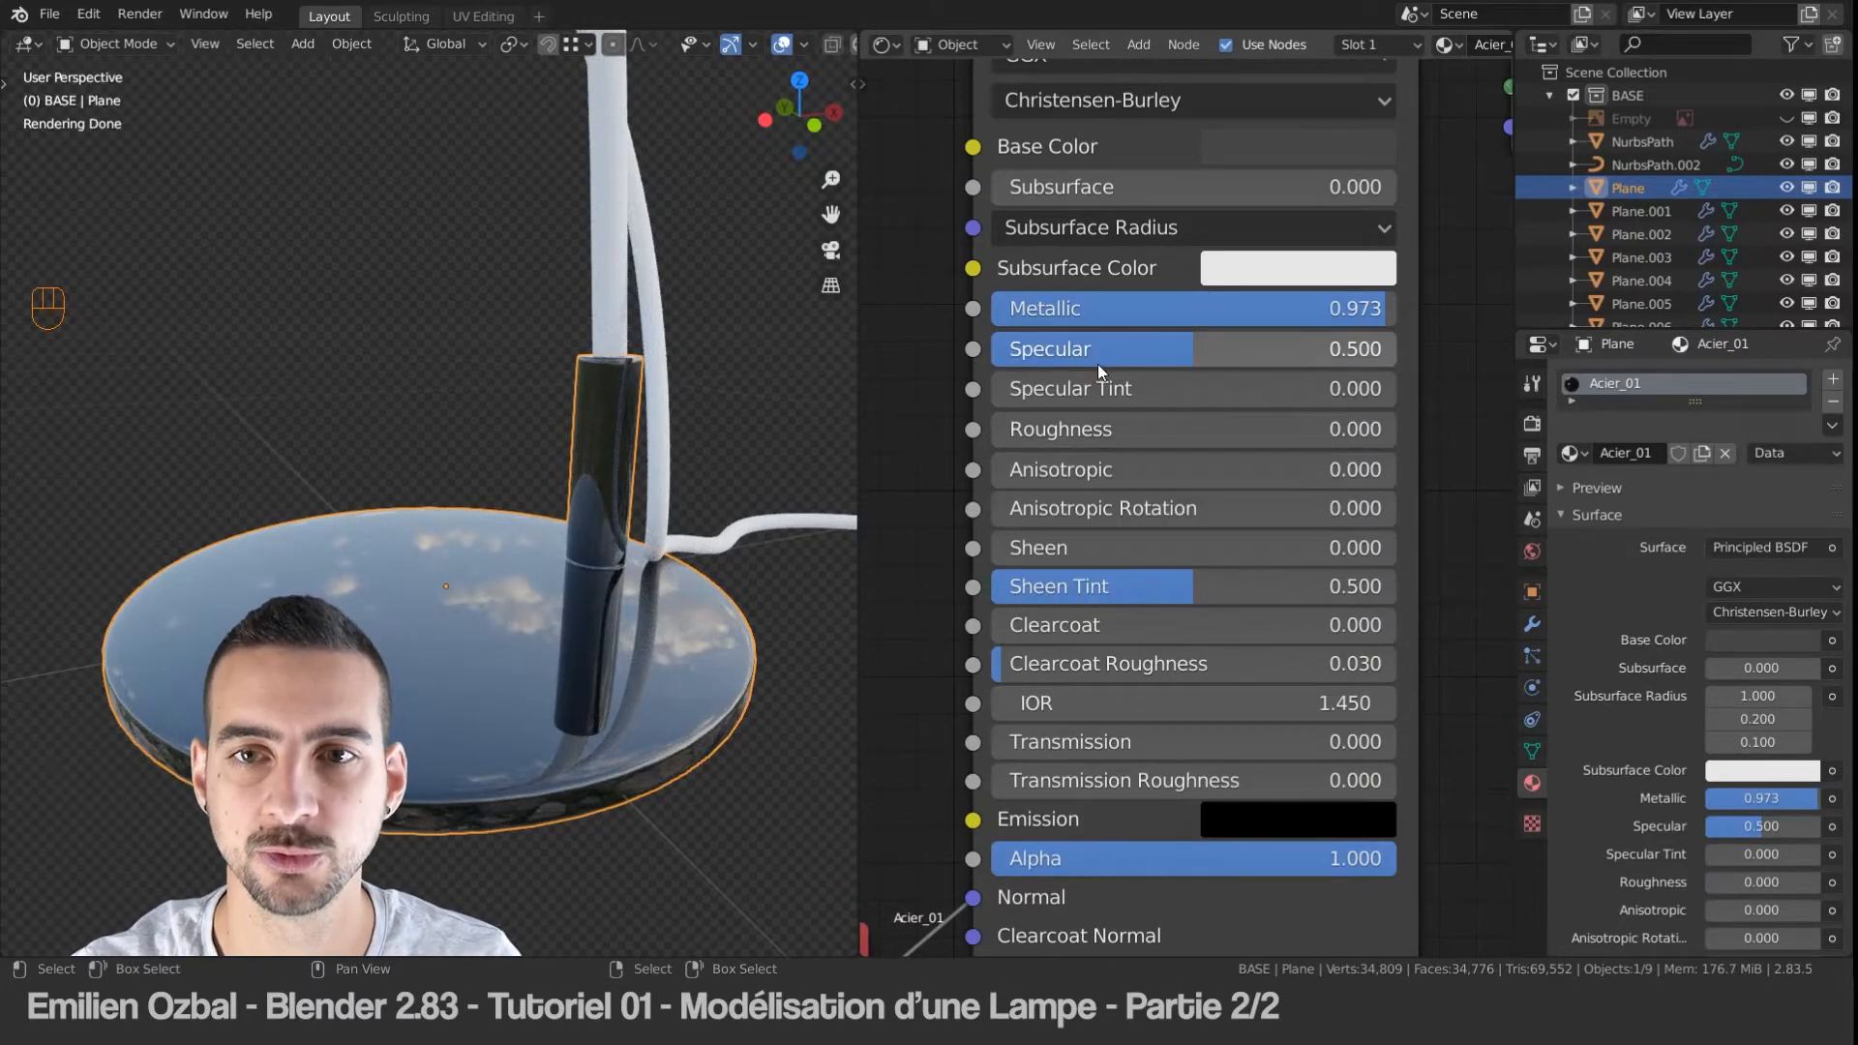
{"action": "left_click_drag", "start_coordinate": [1086, 431], "coordinate": [1206, 431]}
{"action": "left_click_drag", "start_coordinate": [1173, 351], "coordinate": [1046, 360]}
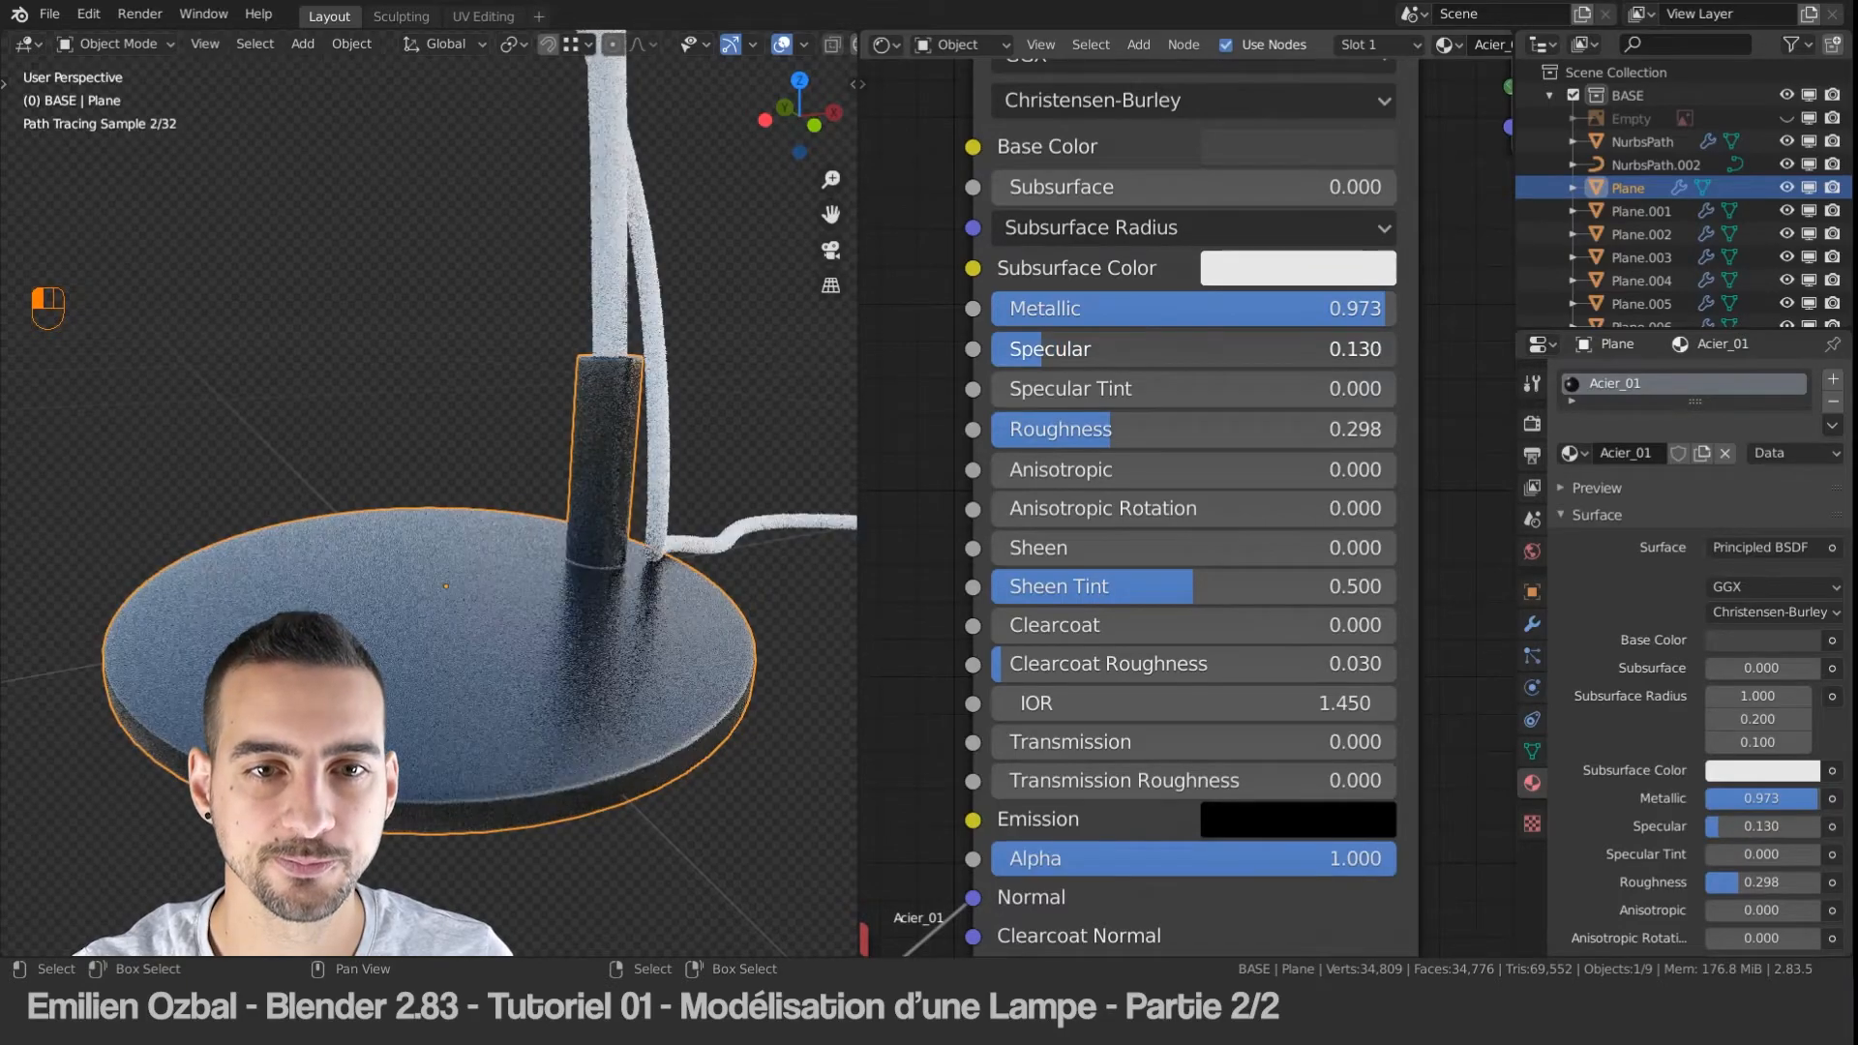
Step: Briefly toggle the Empty reference image's visibility and lighten the Acier_01 base color to a neutral grey with value 0.420
{"action": "left_click", "coordinate": [1786, 117]}
{"action": "left_click", "coordinate": [1786, 117]}
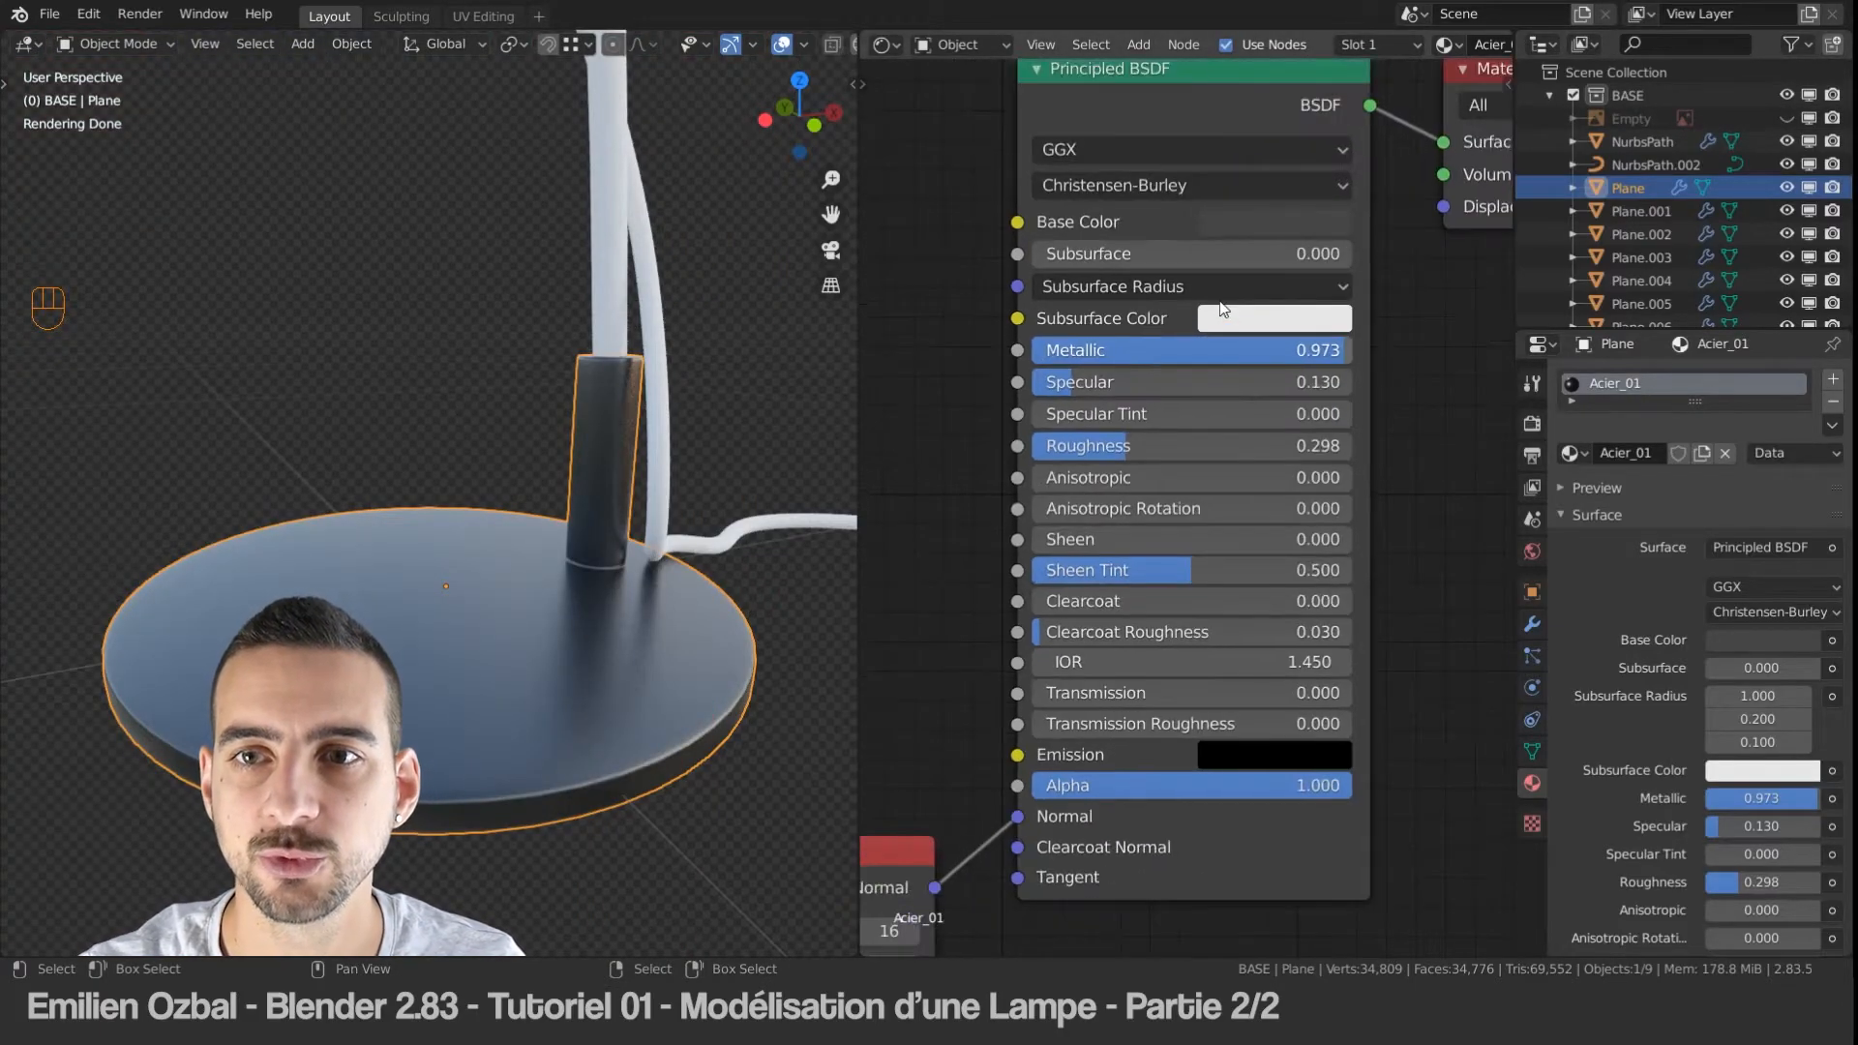
{"action": "scroll", "coordinate": [1217, 306], "scroll_direction": "down", "scroll_amount": 2}
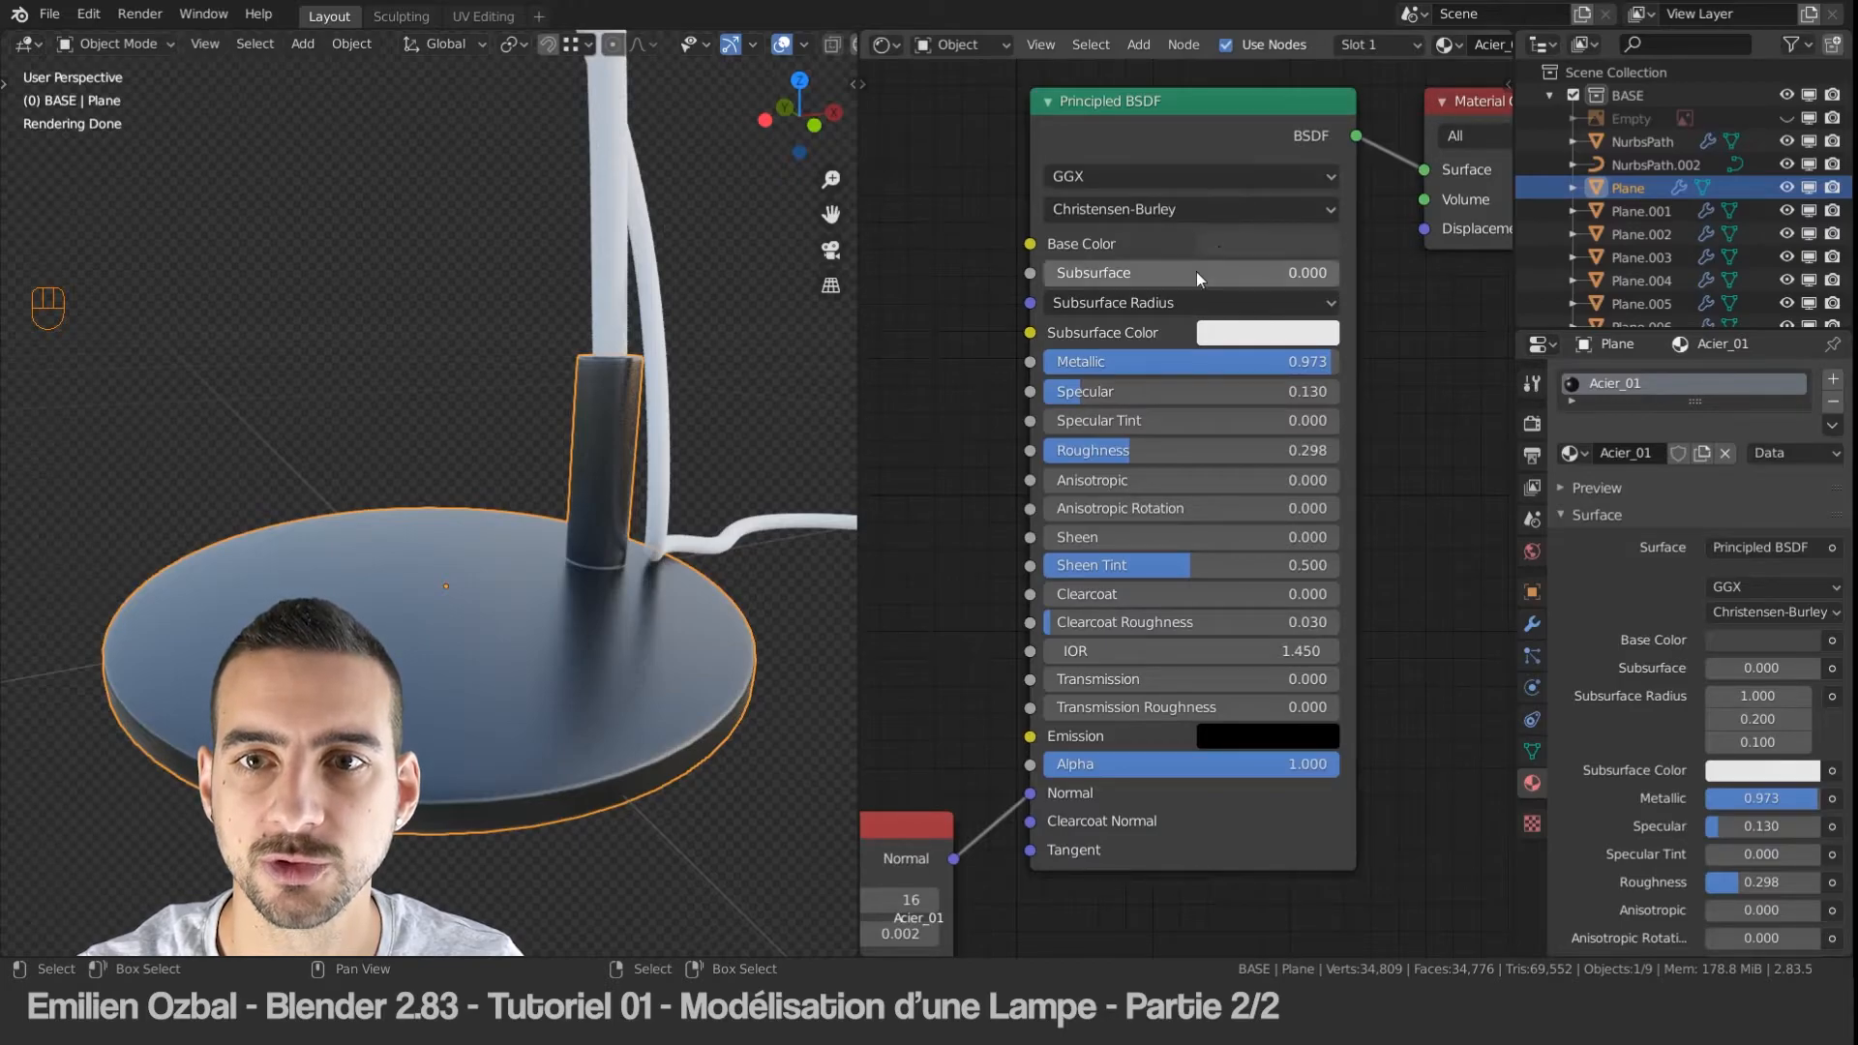
{"action": "left_click", "coordinate": [1227, 242]}
{"action": "left_click", "coordinate": [1432, 374]}
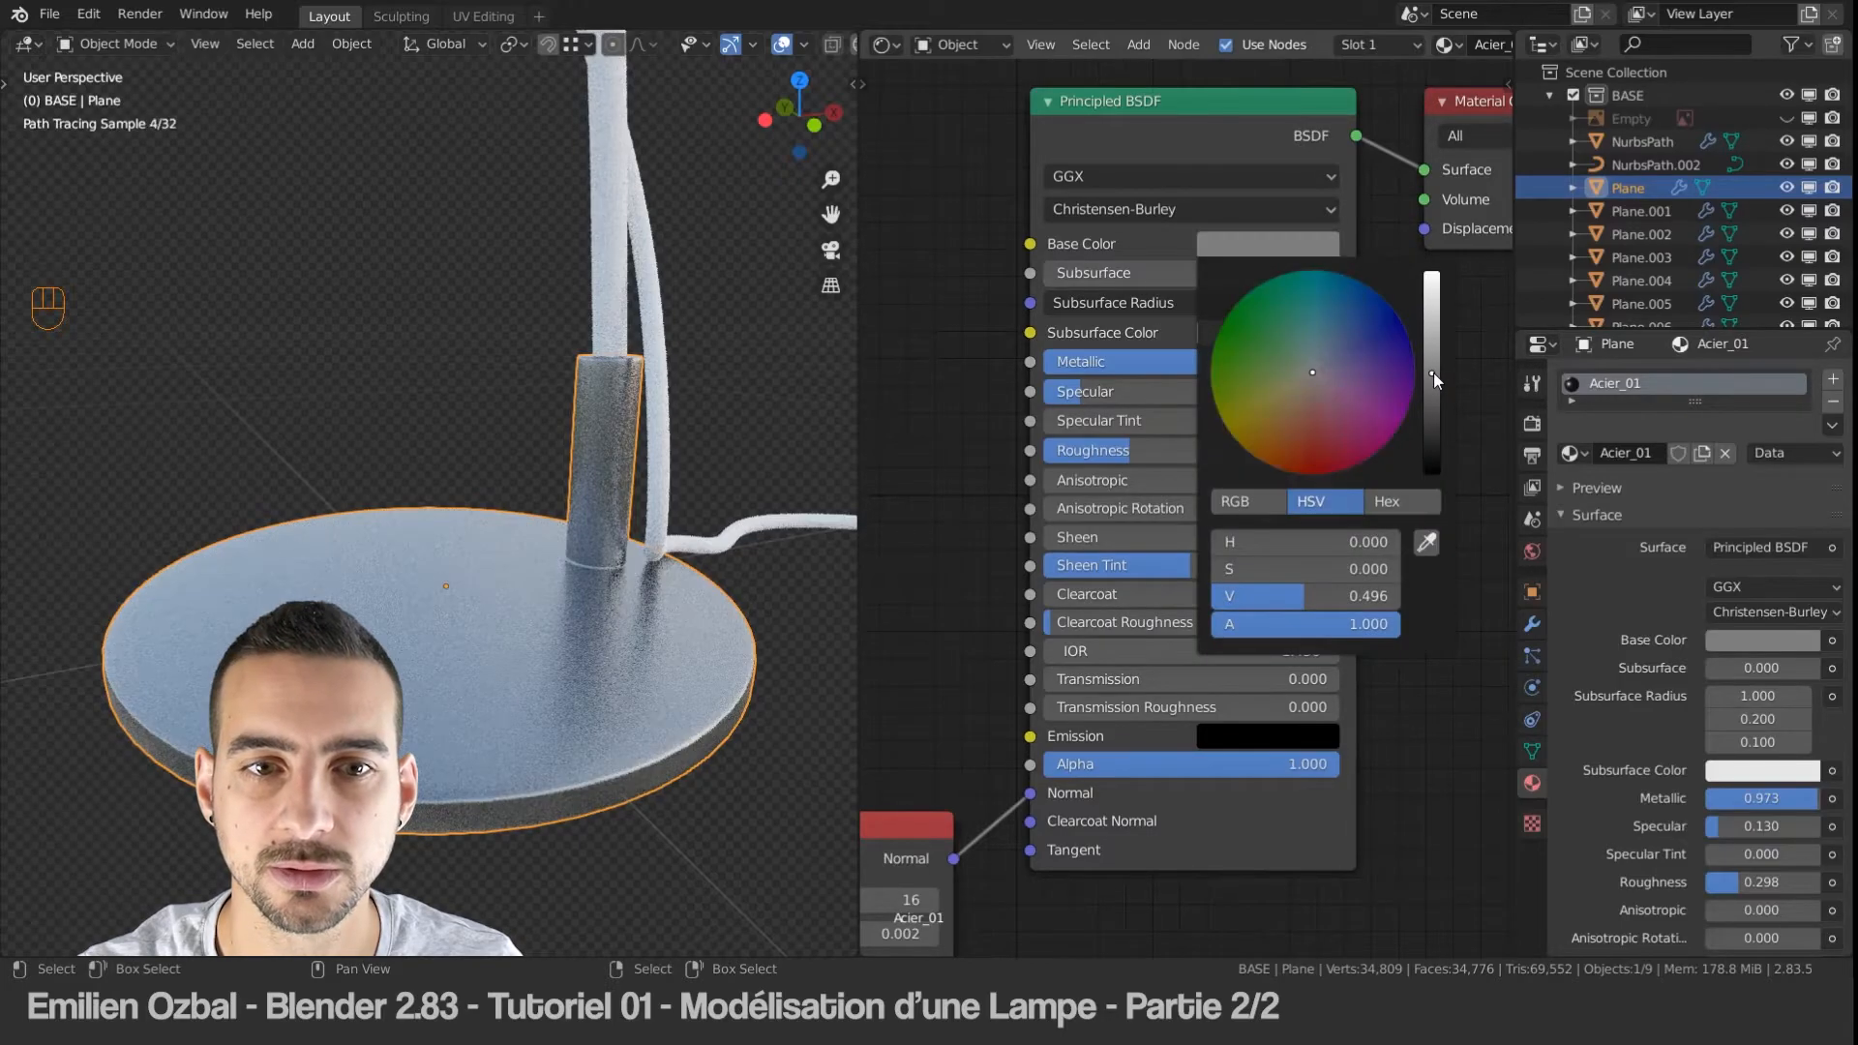
{"action": "left_click", "coordinate": [1432, 388]}
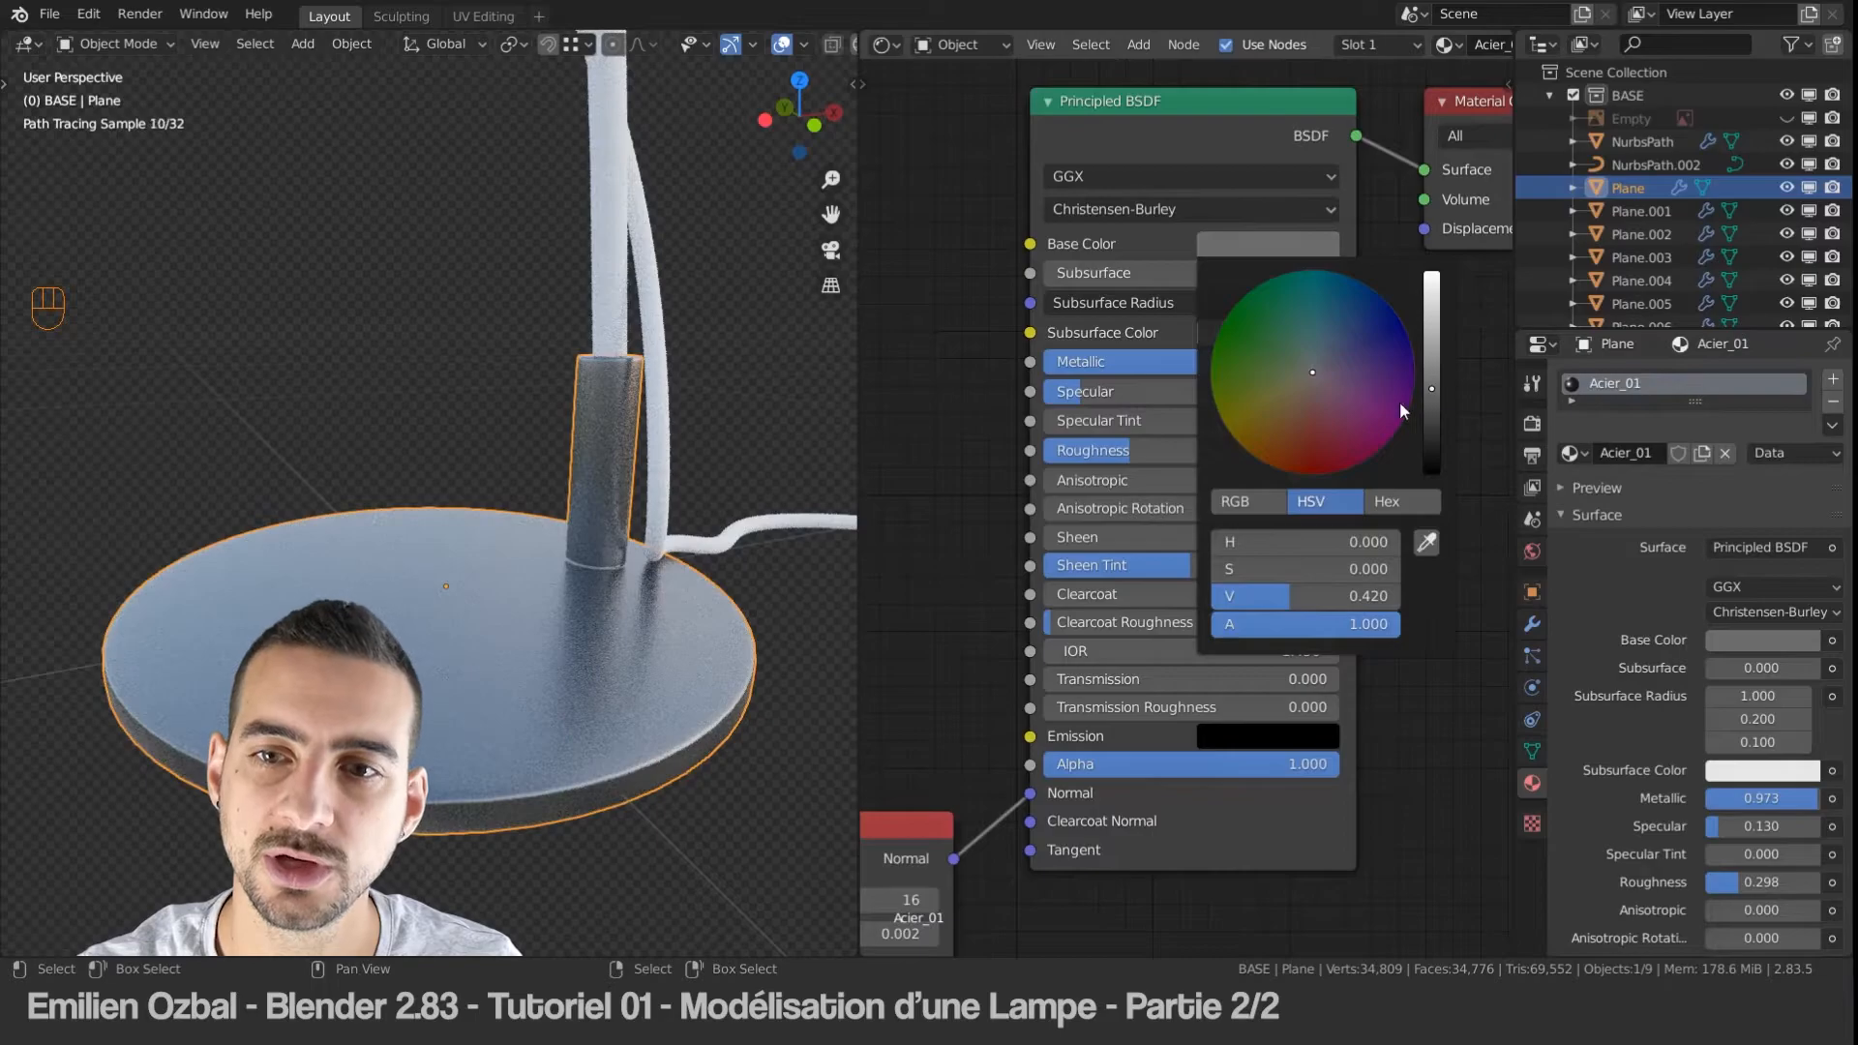
{"action": "scroll", "coordinate": [929, 474], "scroll_direction": "down", "scroll_amount": 1}
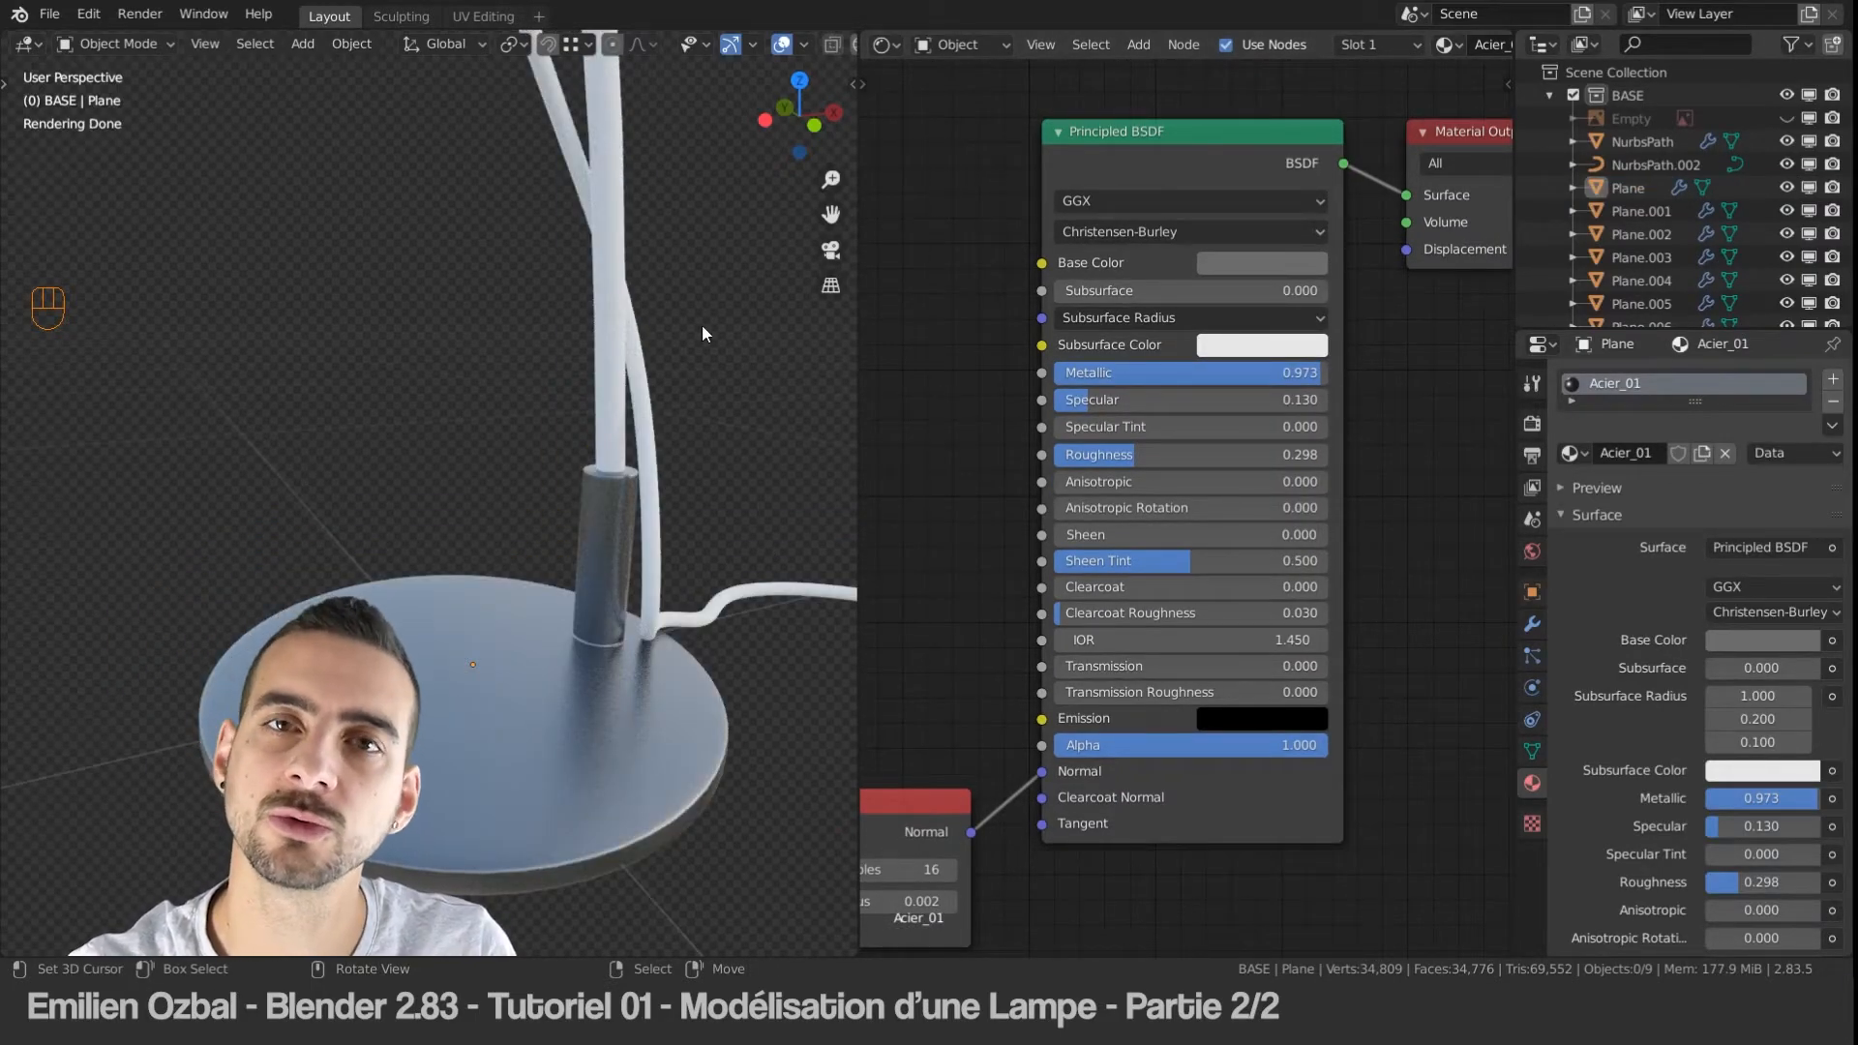
Step: Link the base's Acier_01 material to the lamp's curved steel tube
{"action": "left_click", "coordinate": [608, 429]}
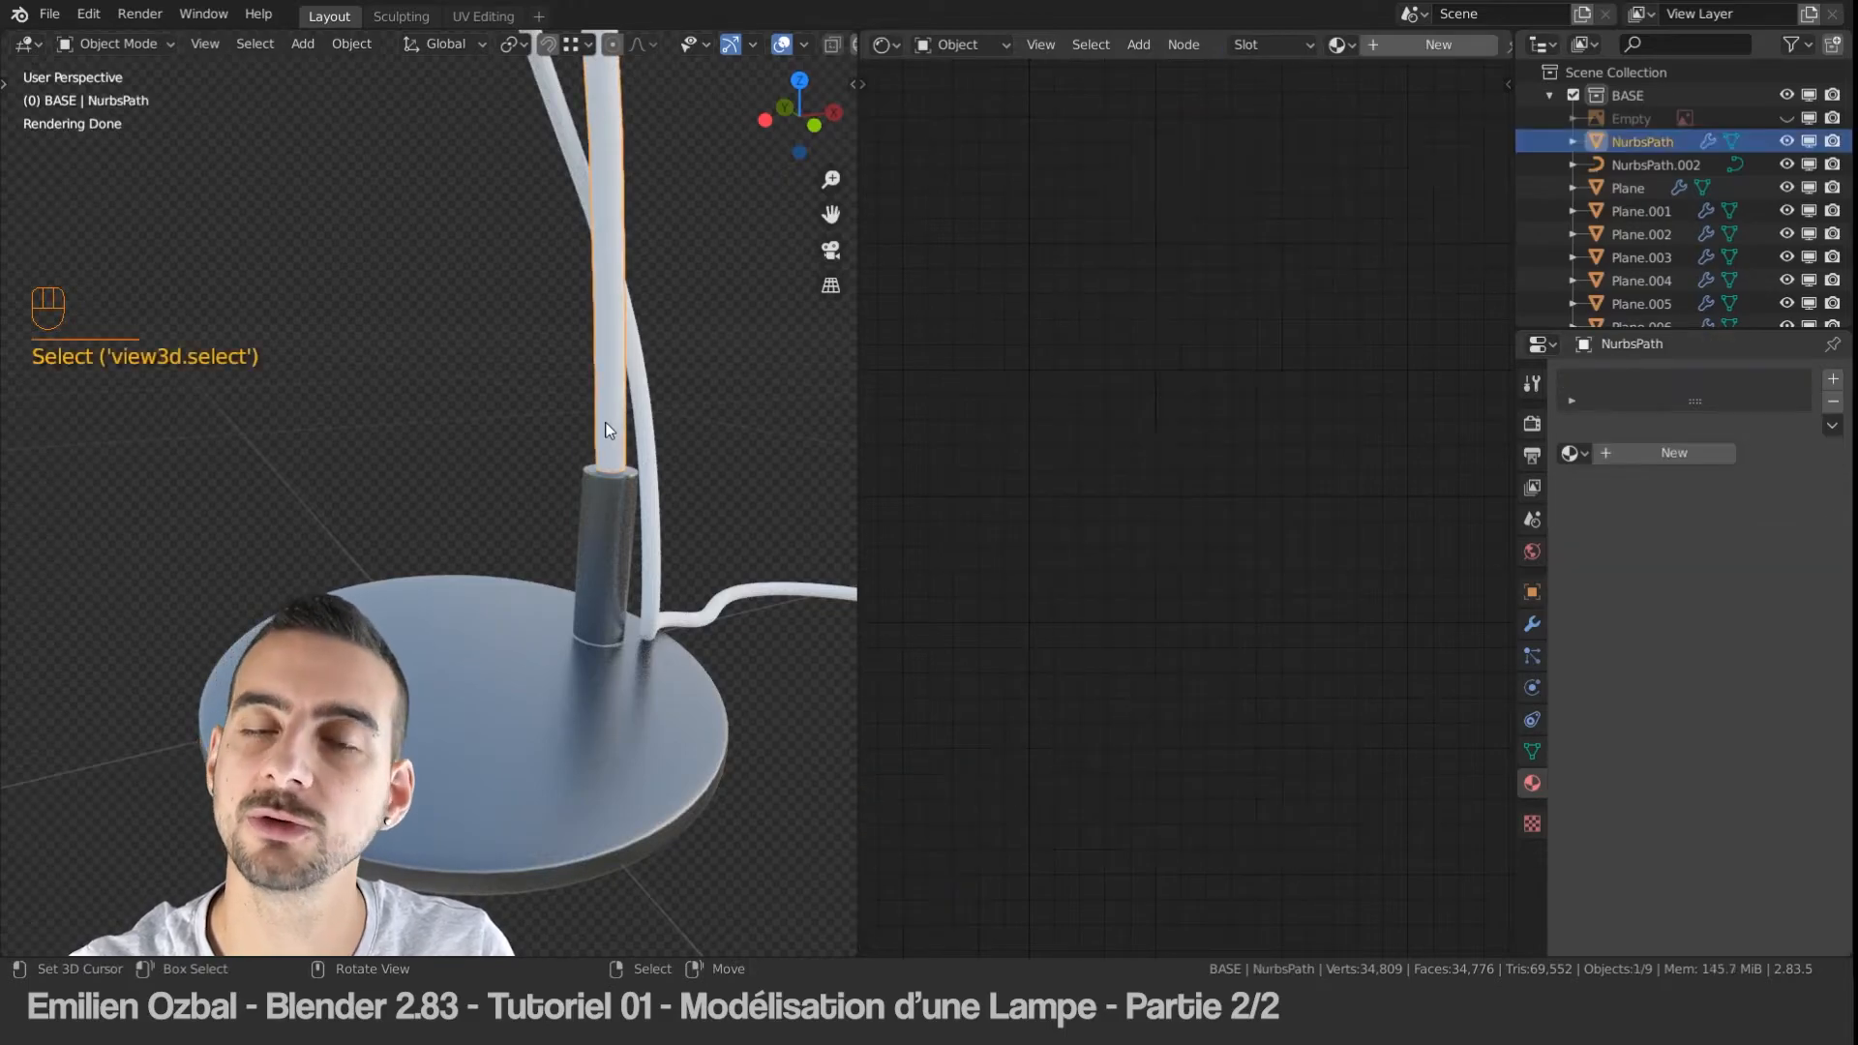
{"action": "left_click", "coordinate": [460, 672], "text": "shift"}
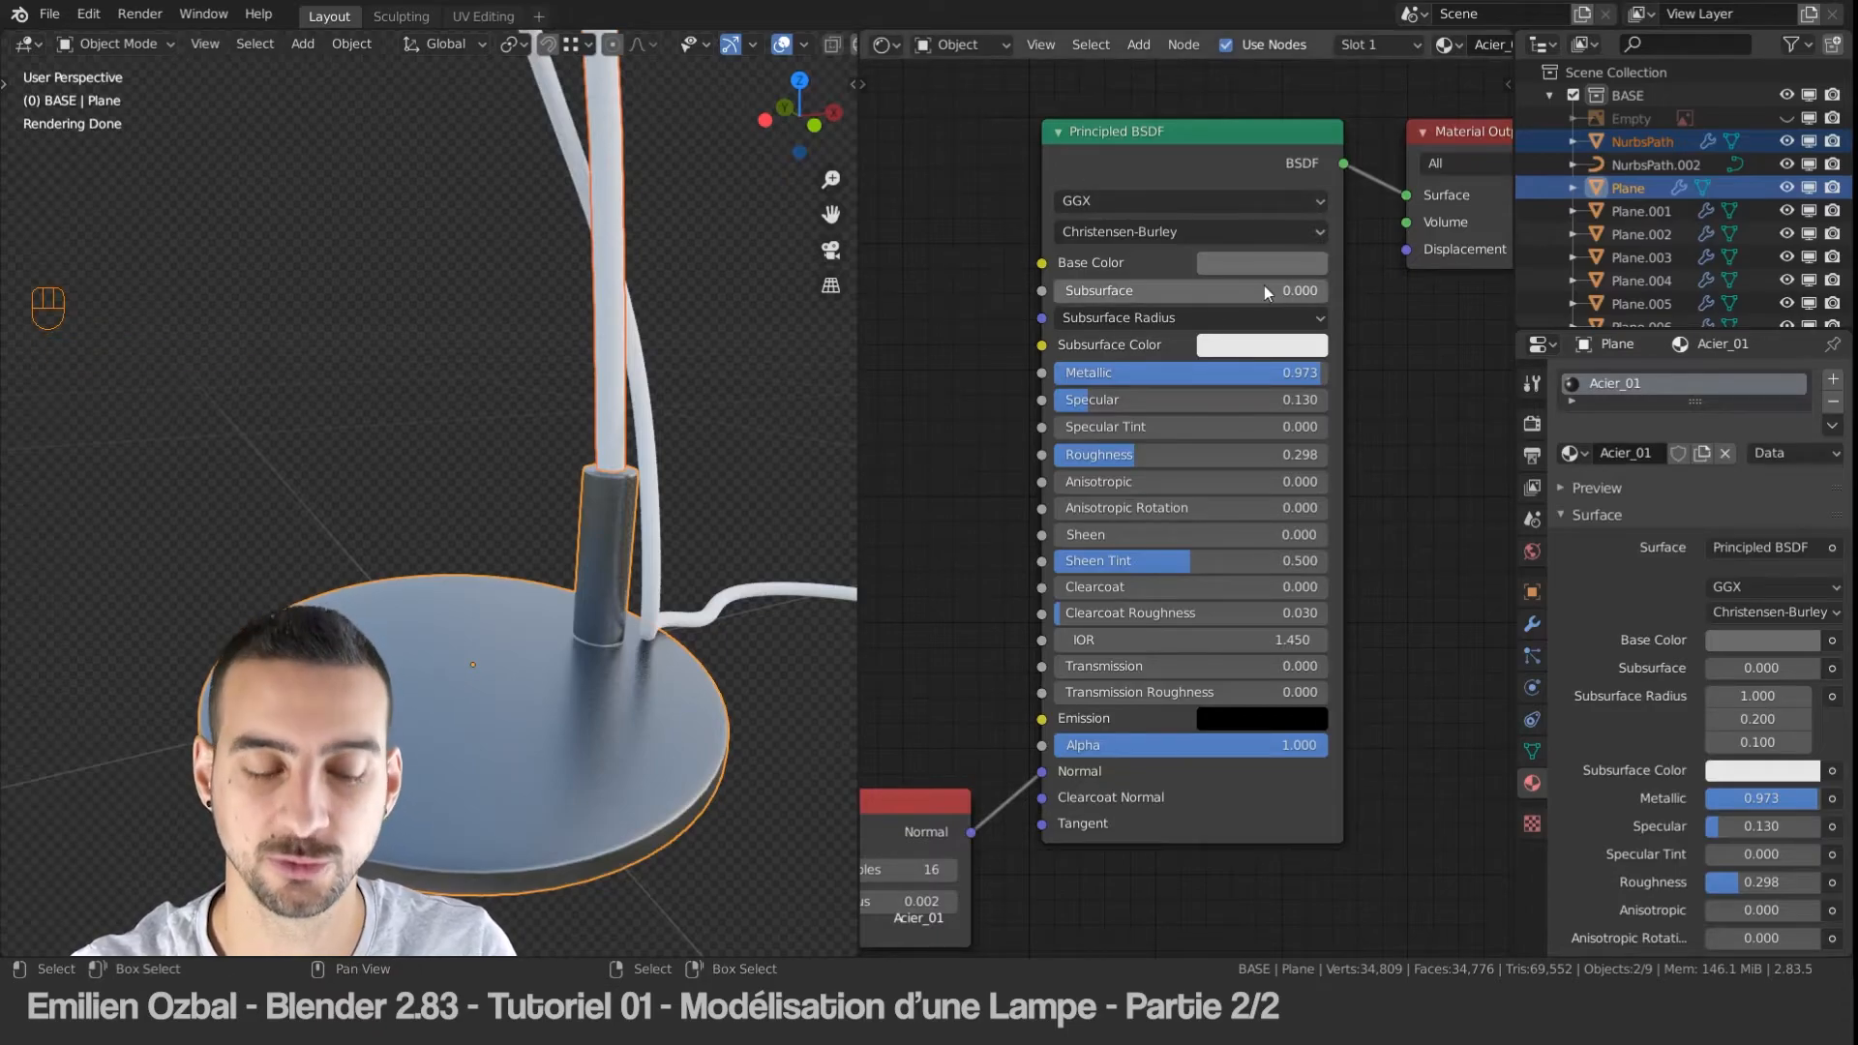
{"action": "key", "text": "ctrl+l"}
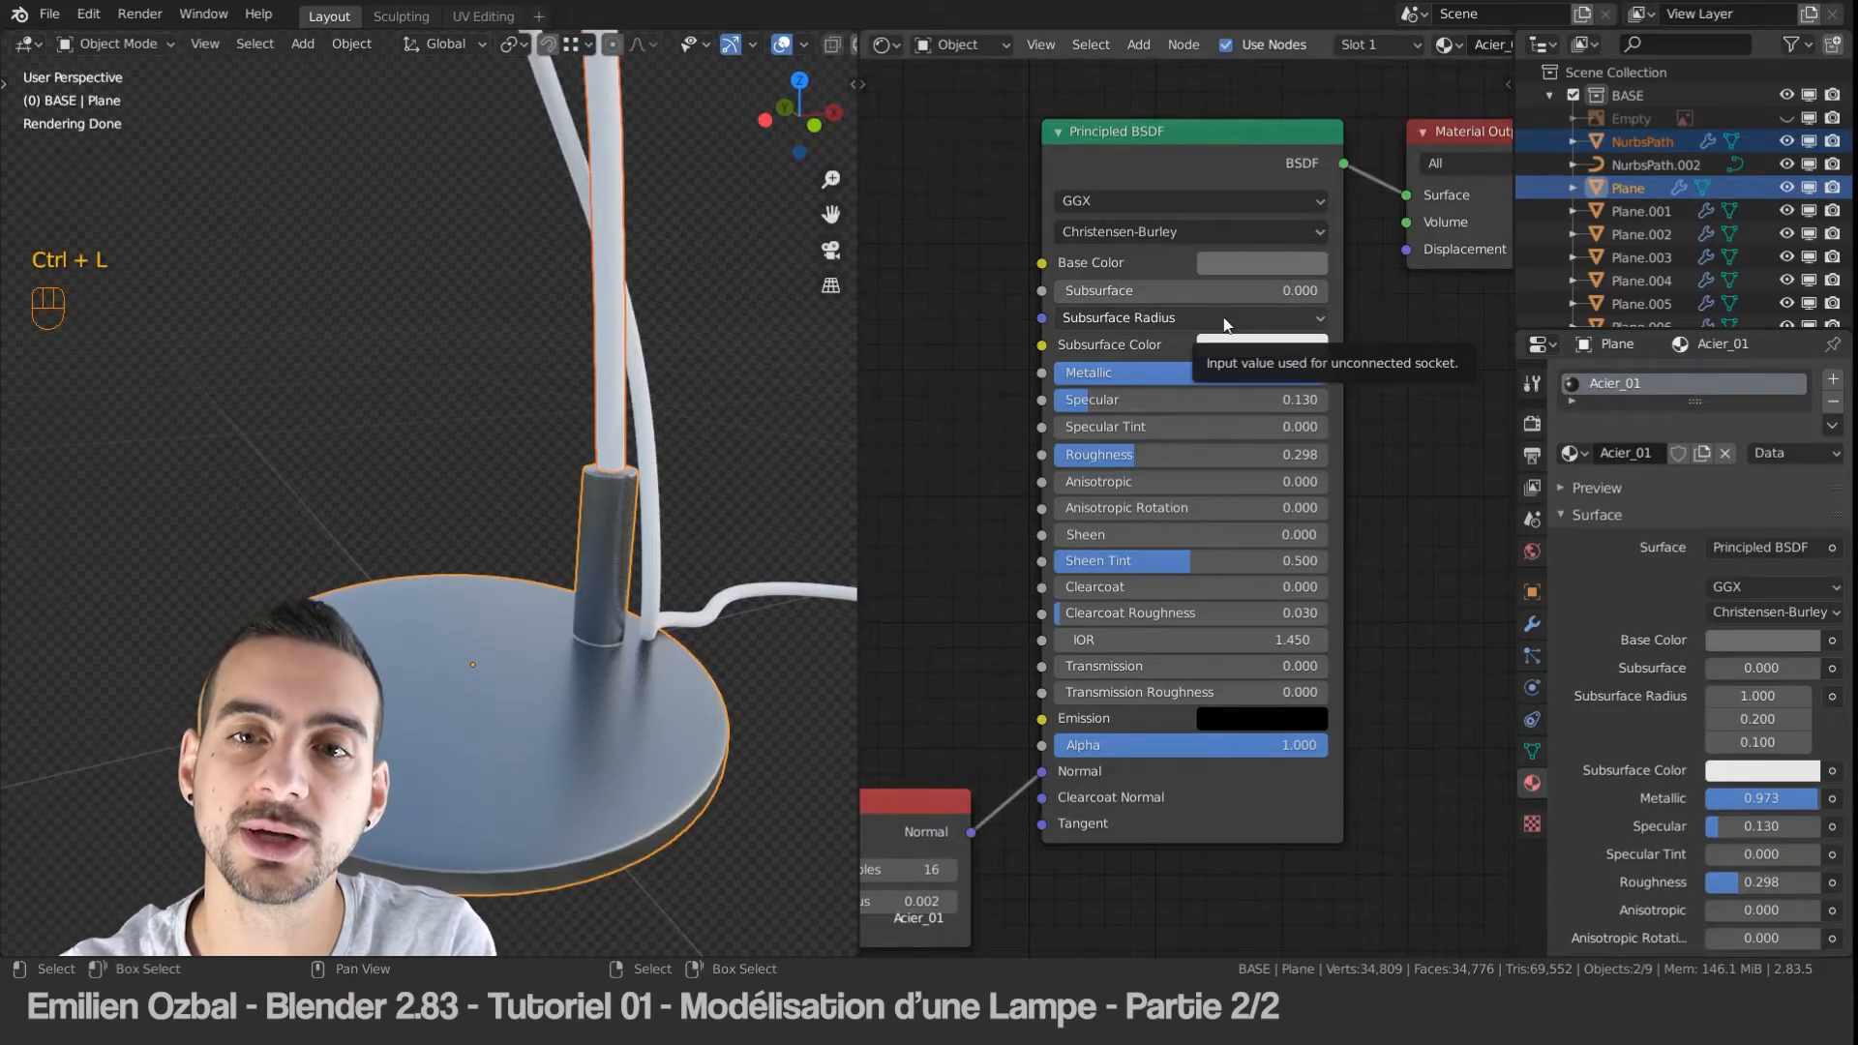
{"action": "key", "text": "ctrl+l"}
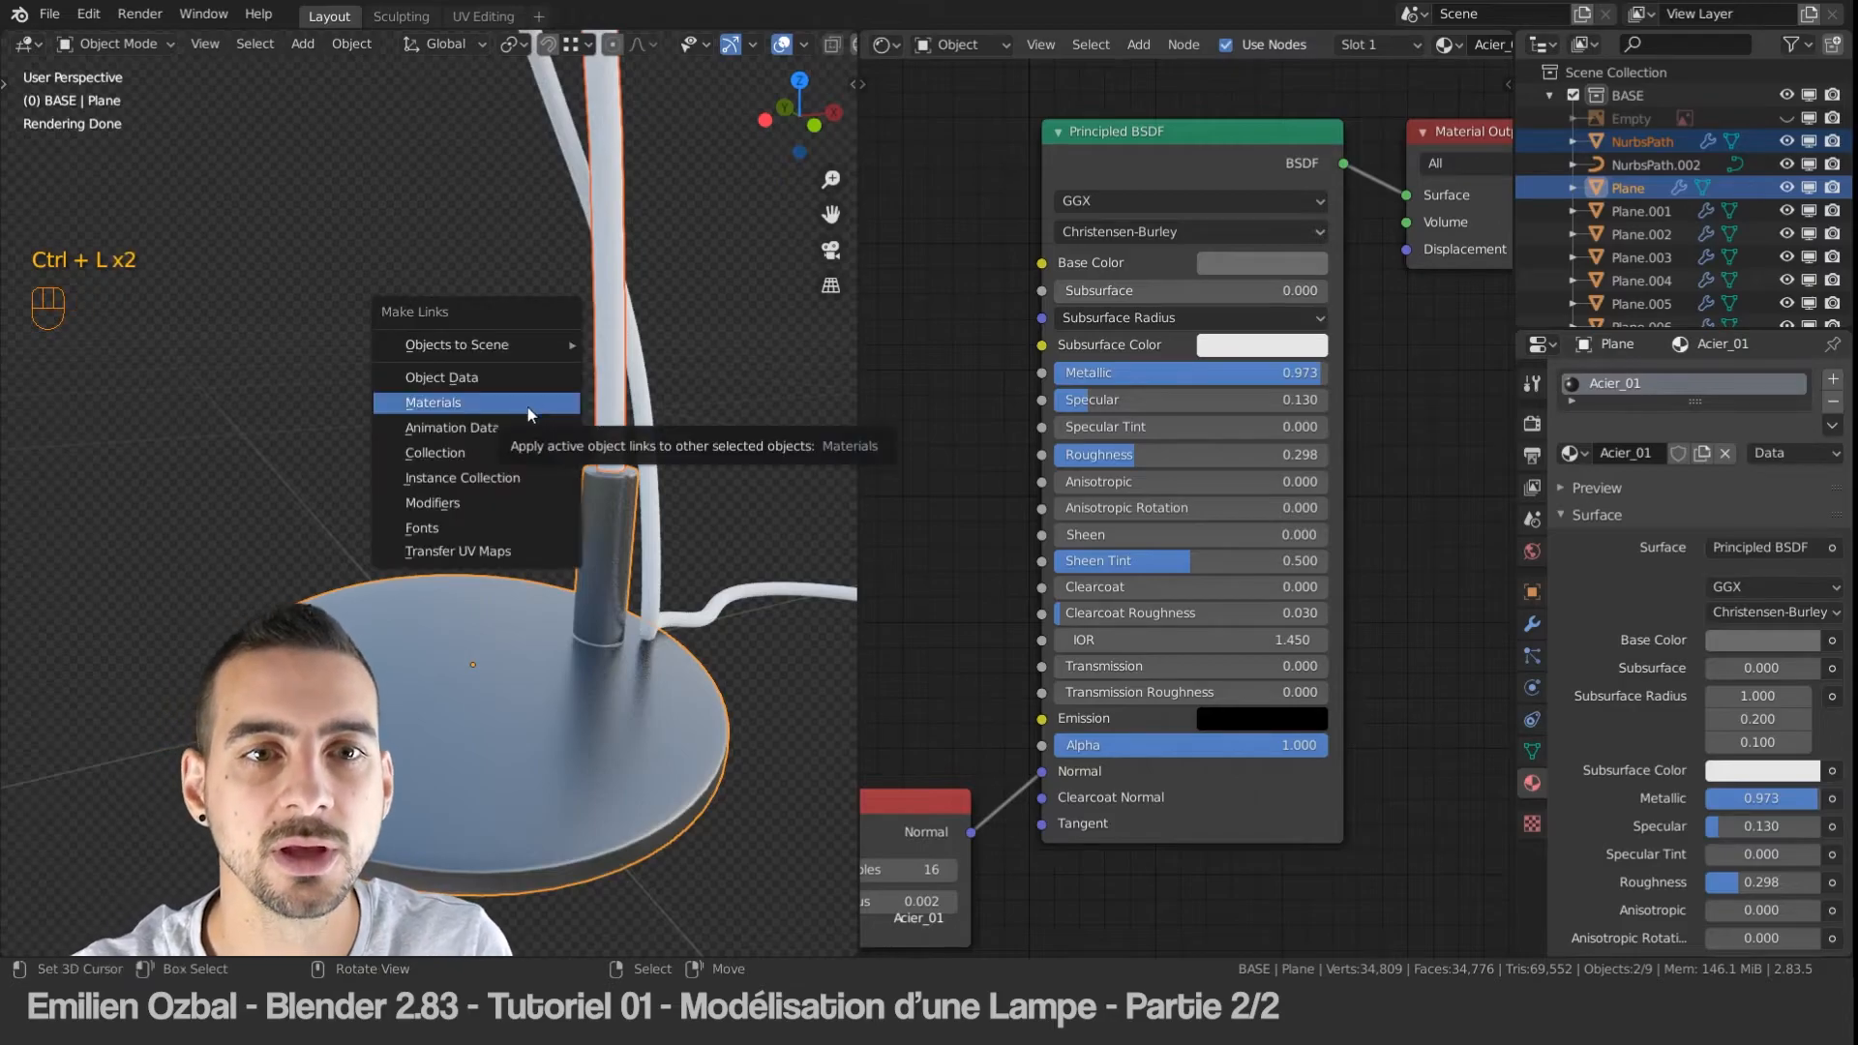
{"action": "left_click", "coordinate": [449, 405]}
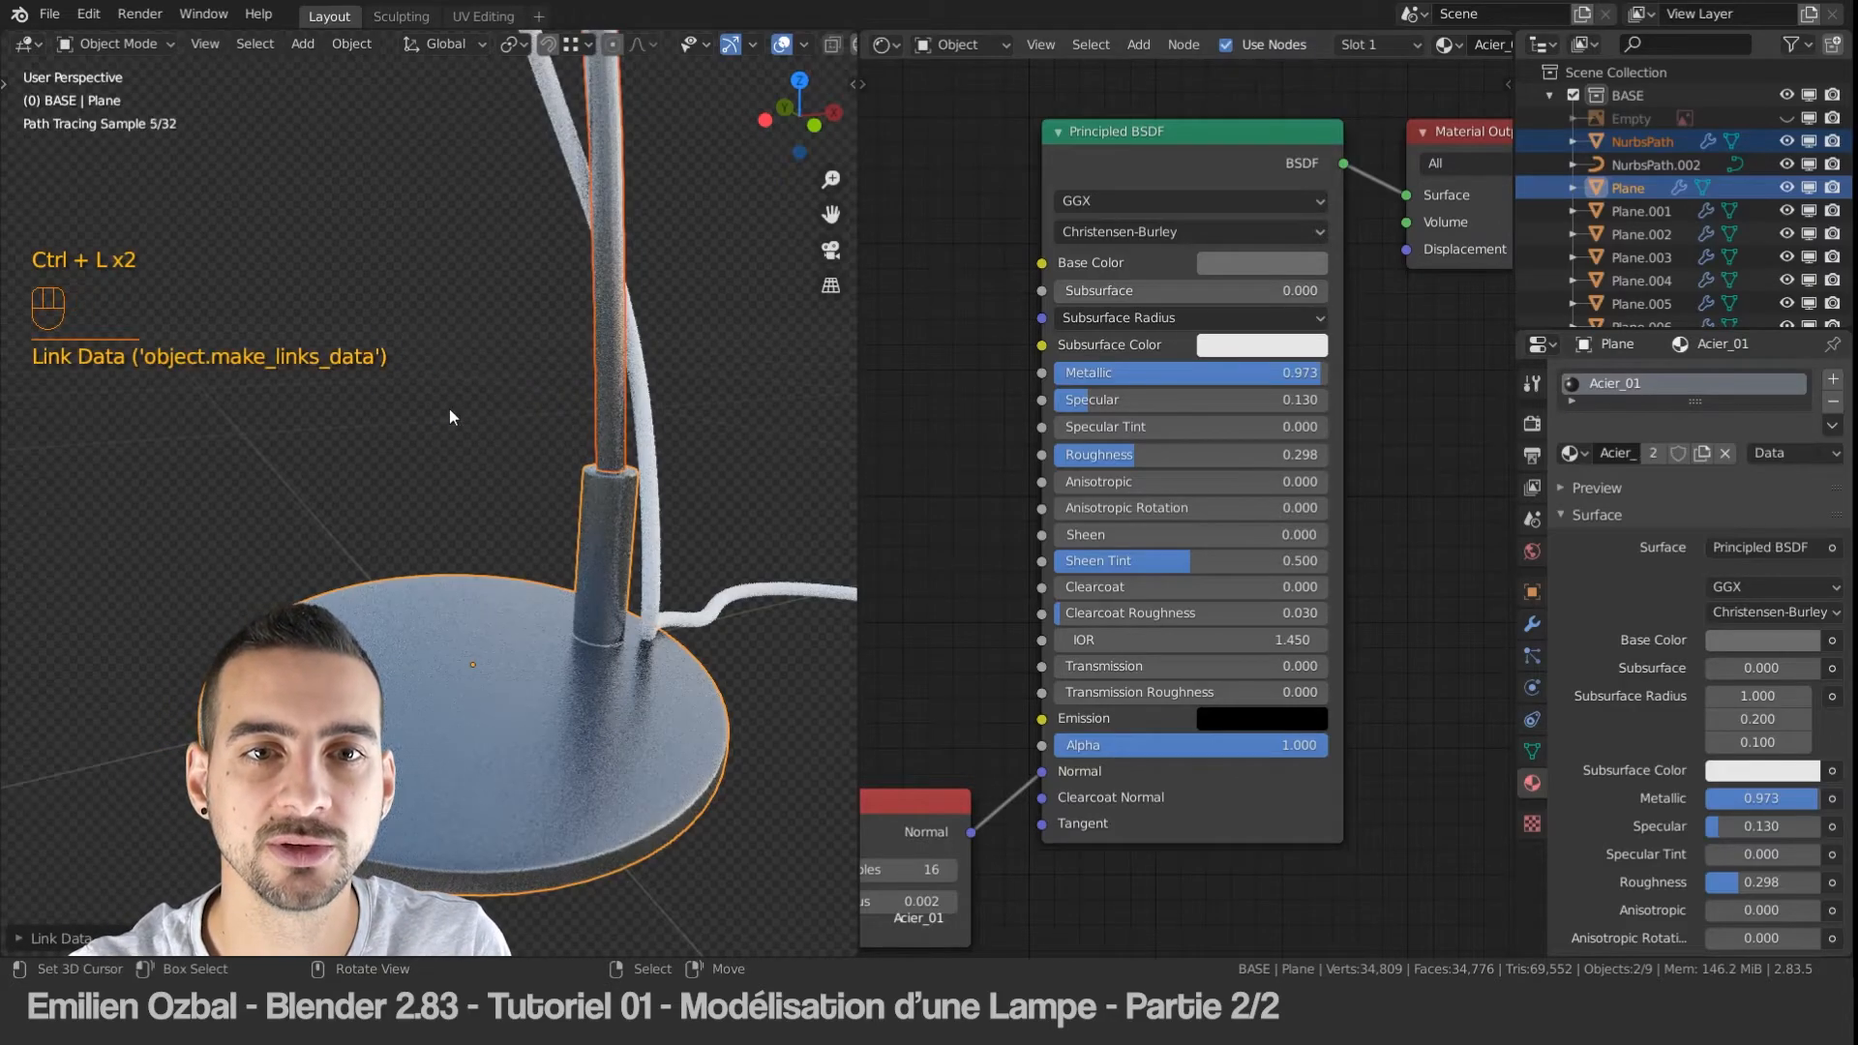
{"action": "key", "text": "a"}
Step: Give the uppermost cable clip on the tube a new material named plastique_01
{"action": "scroll", "coordinate": [573, 334], "scroll_direction": "down", "scroll_amount": 8}
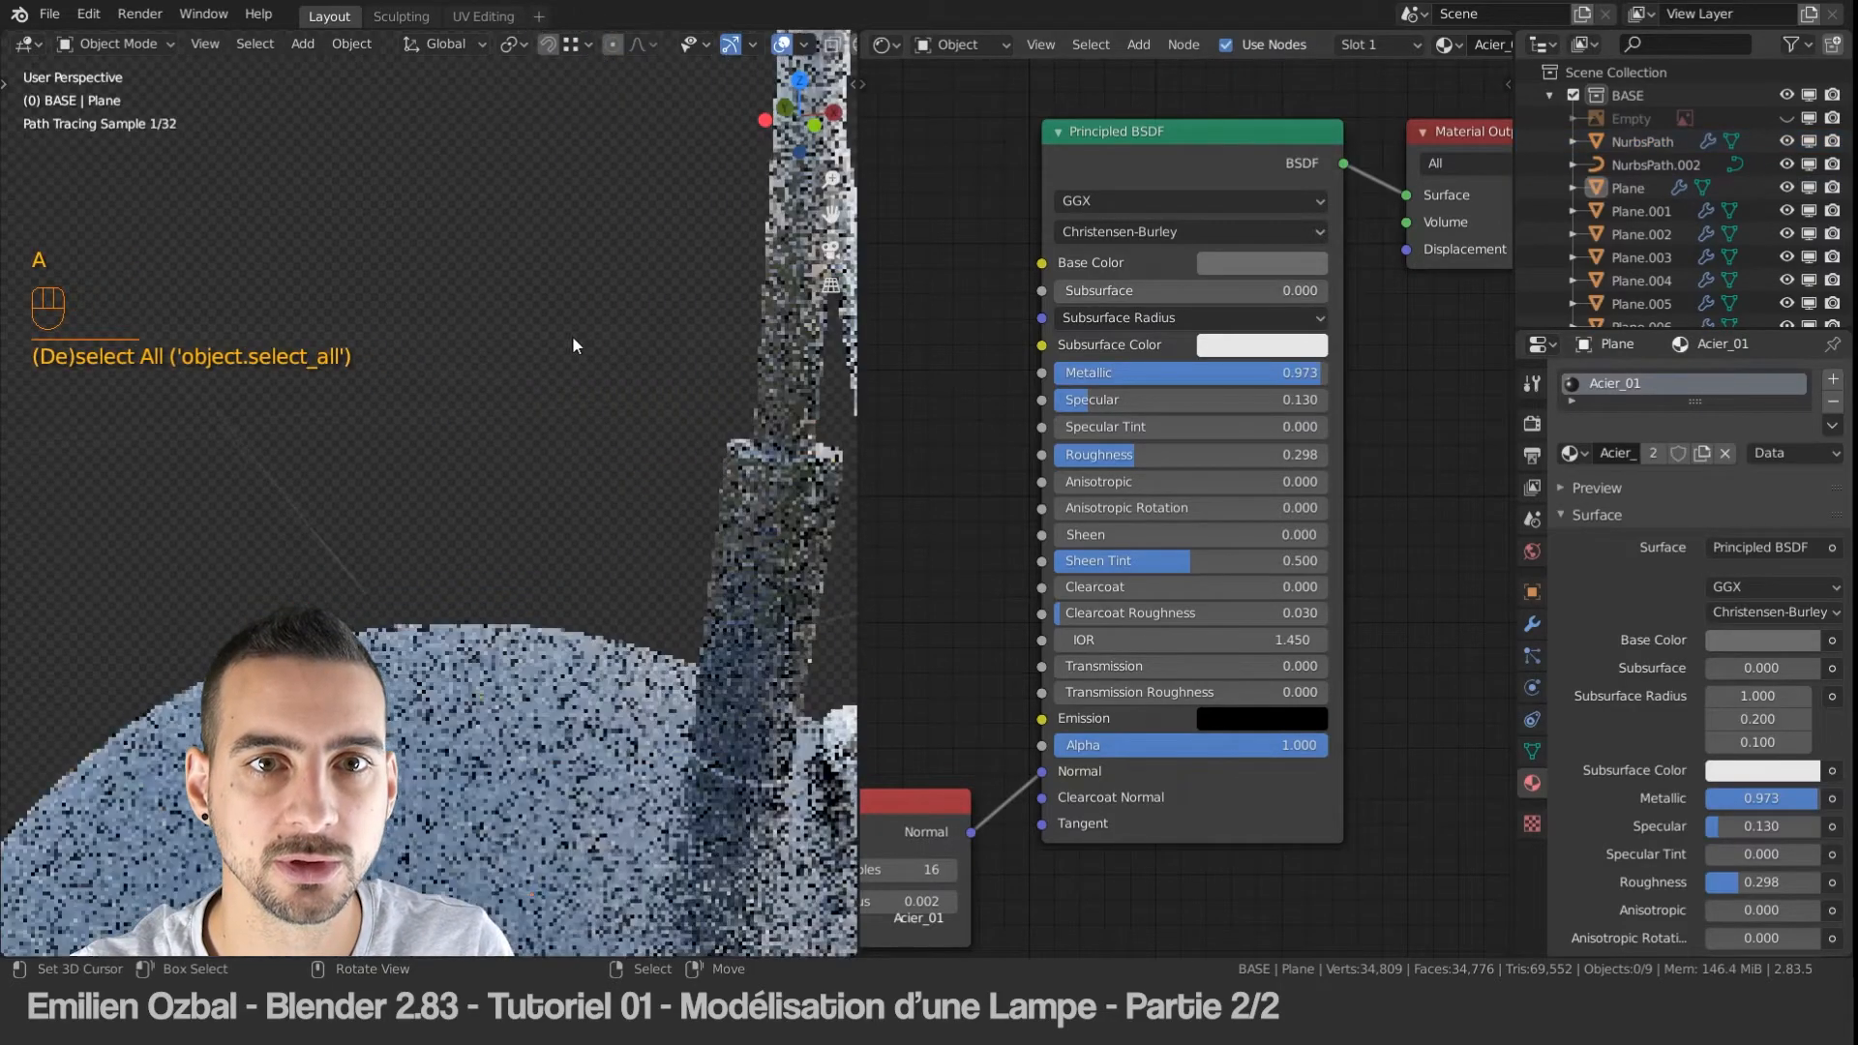
{"action": "middle_click_drag", "start_coordinate": [573, 312], "coordinate": [682, 516], "text": "shift"}
{"action": "scroll", "coordinate": [683, 513], "scroll_direction": "down", "scroll_amount": 2}
{"action": "mouse_move", "coordinate": [514, 294]}
{"action": "middle_mouse_down", "text": "shift"}
{"action": "mouse_move", "coordinate": [584, 315]}
{"action": "mouse_move", "coordinate": [557, 389]}
{"action": "middle_mouse_up", "text": "shift"}
{"action": "scroll", "coordinate": [587, 320], "scroll_direction": "up", "scroll_amount": 1}
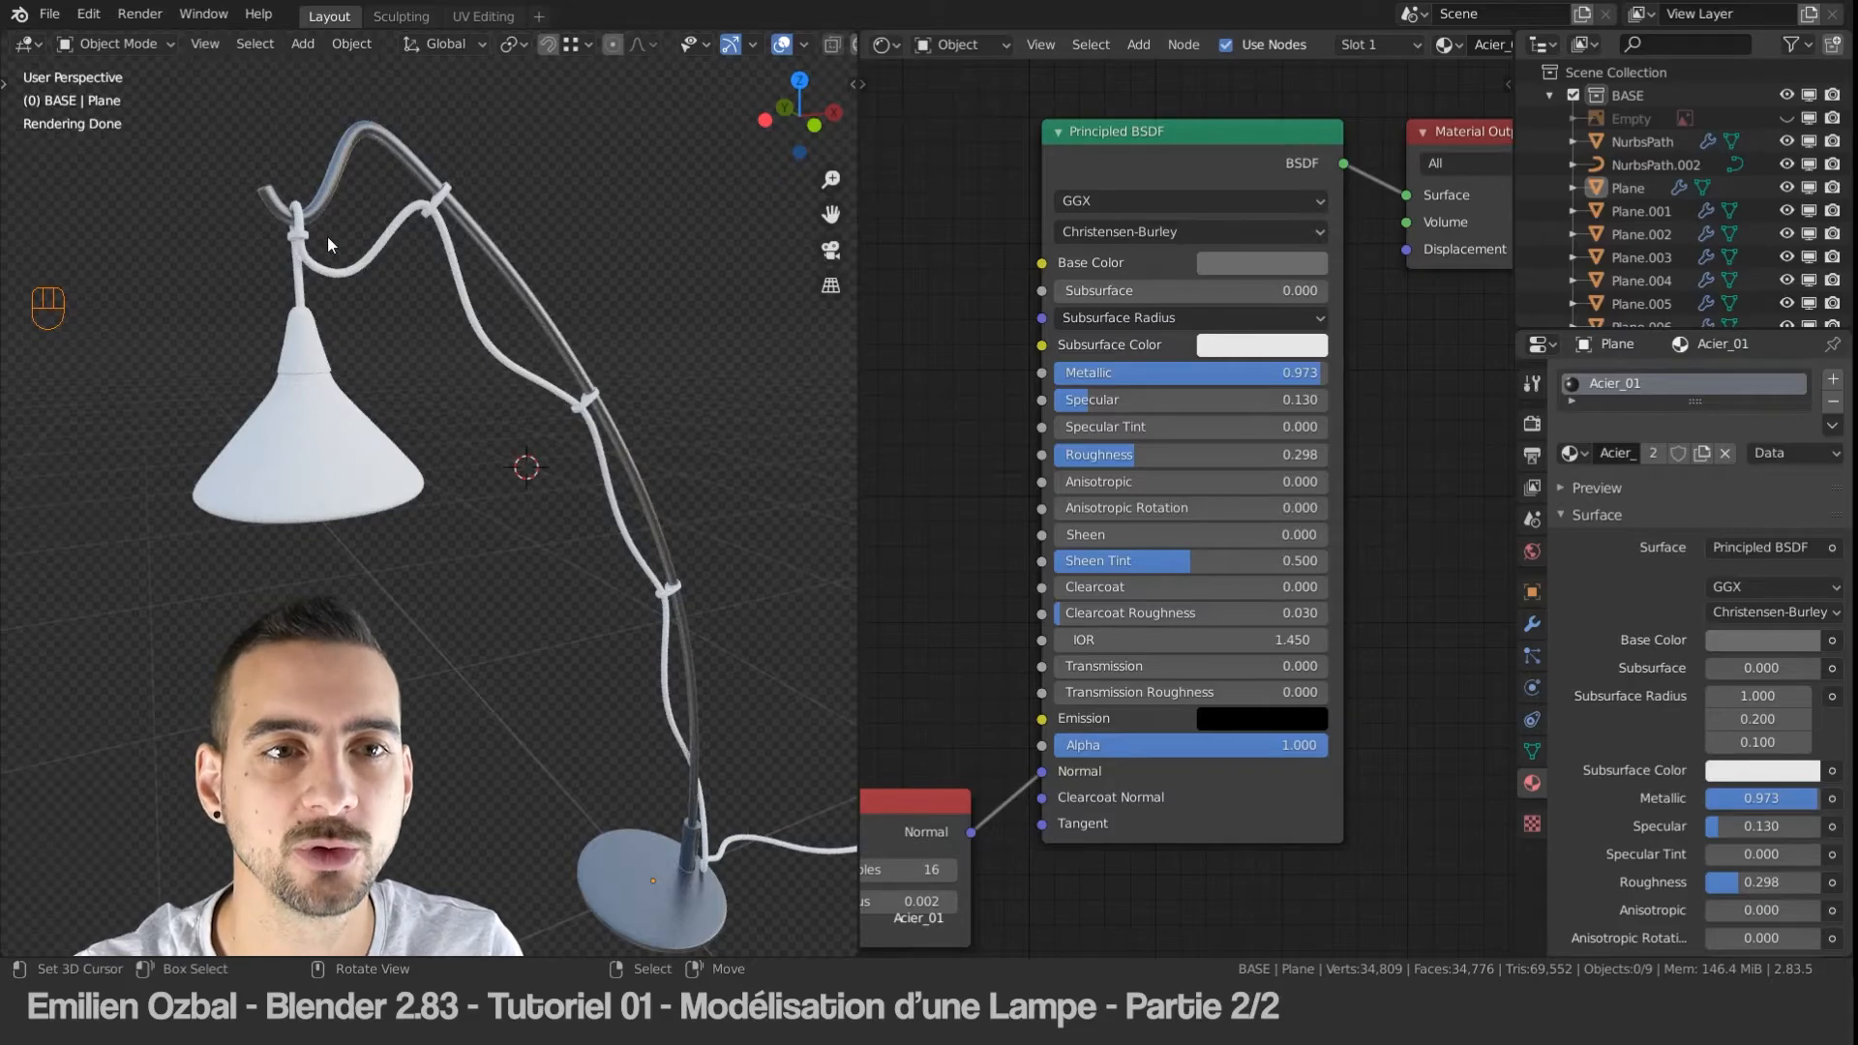
{"action": "left_click", "coordinate": [436, 201]}
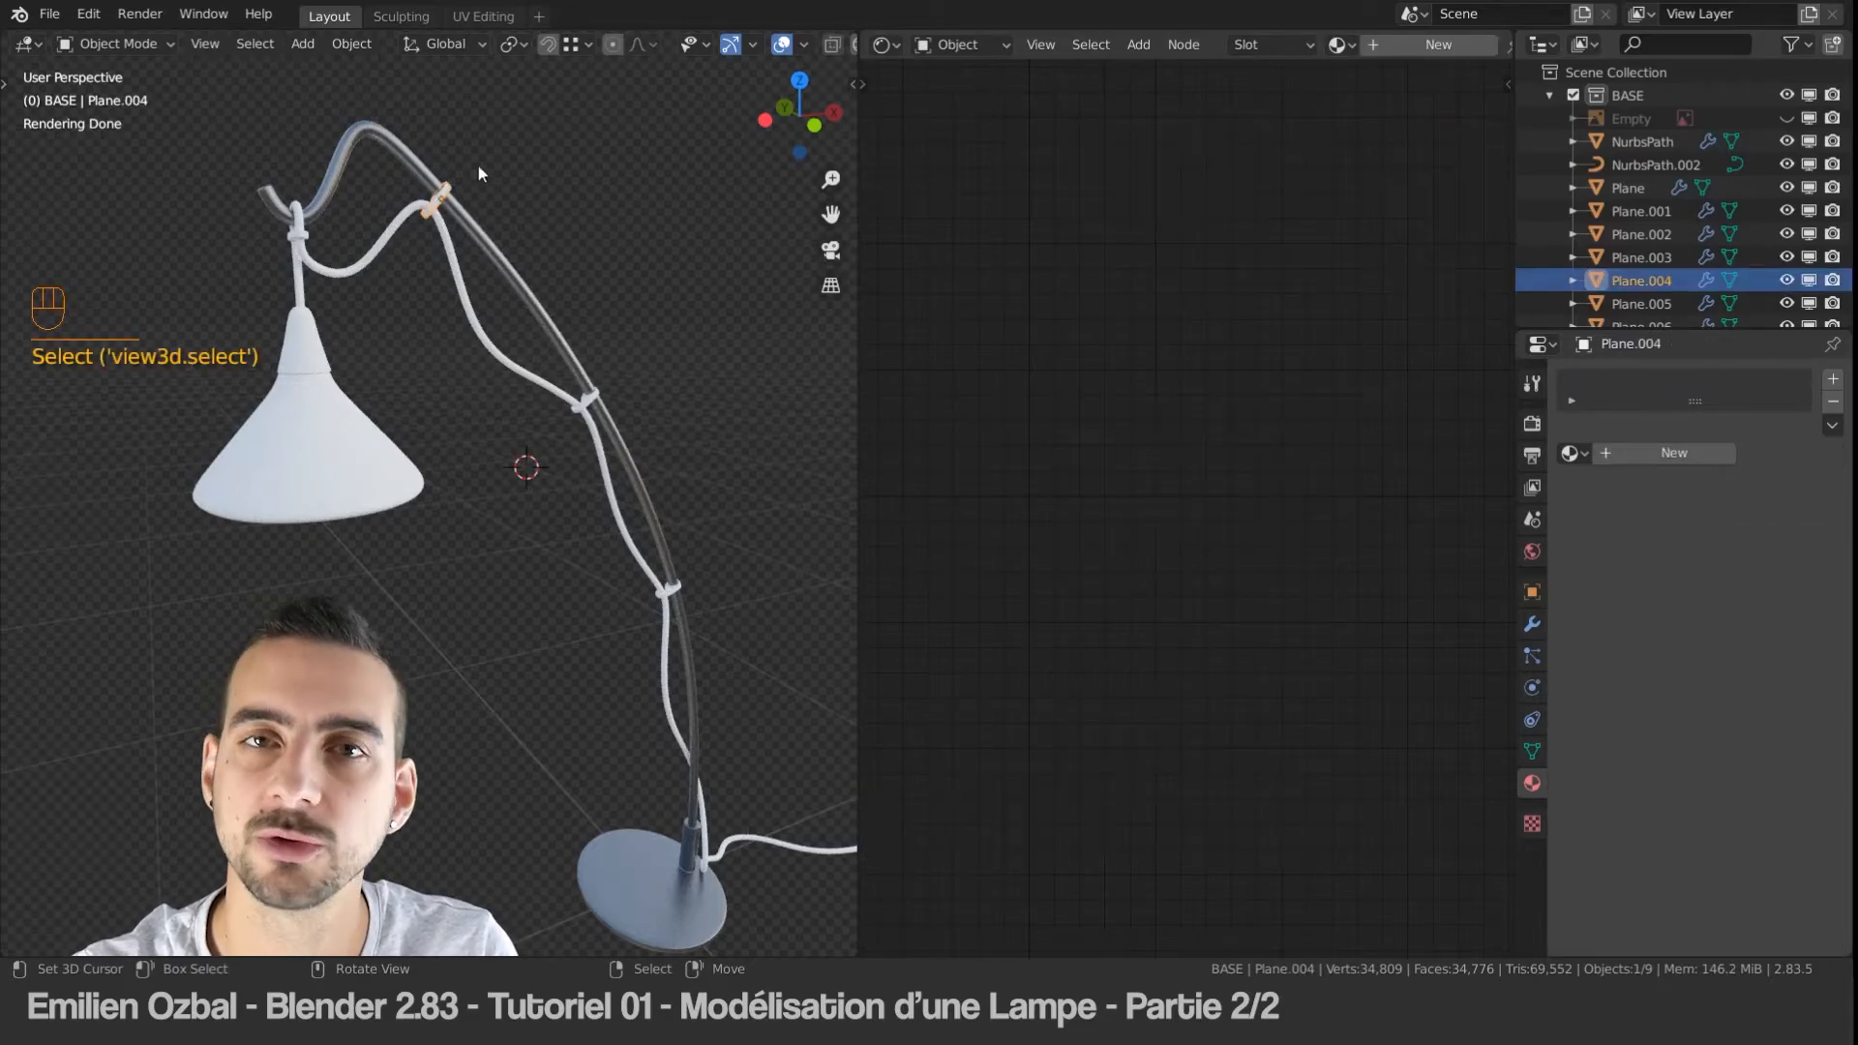
{"action": "left_click", "coordinate": [1629, 453]}
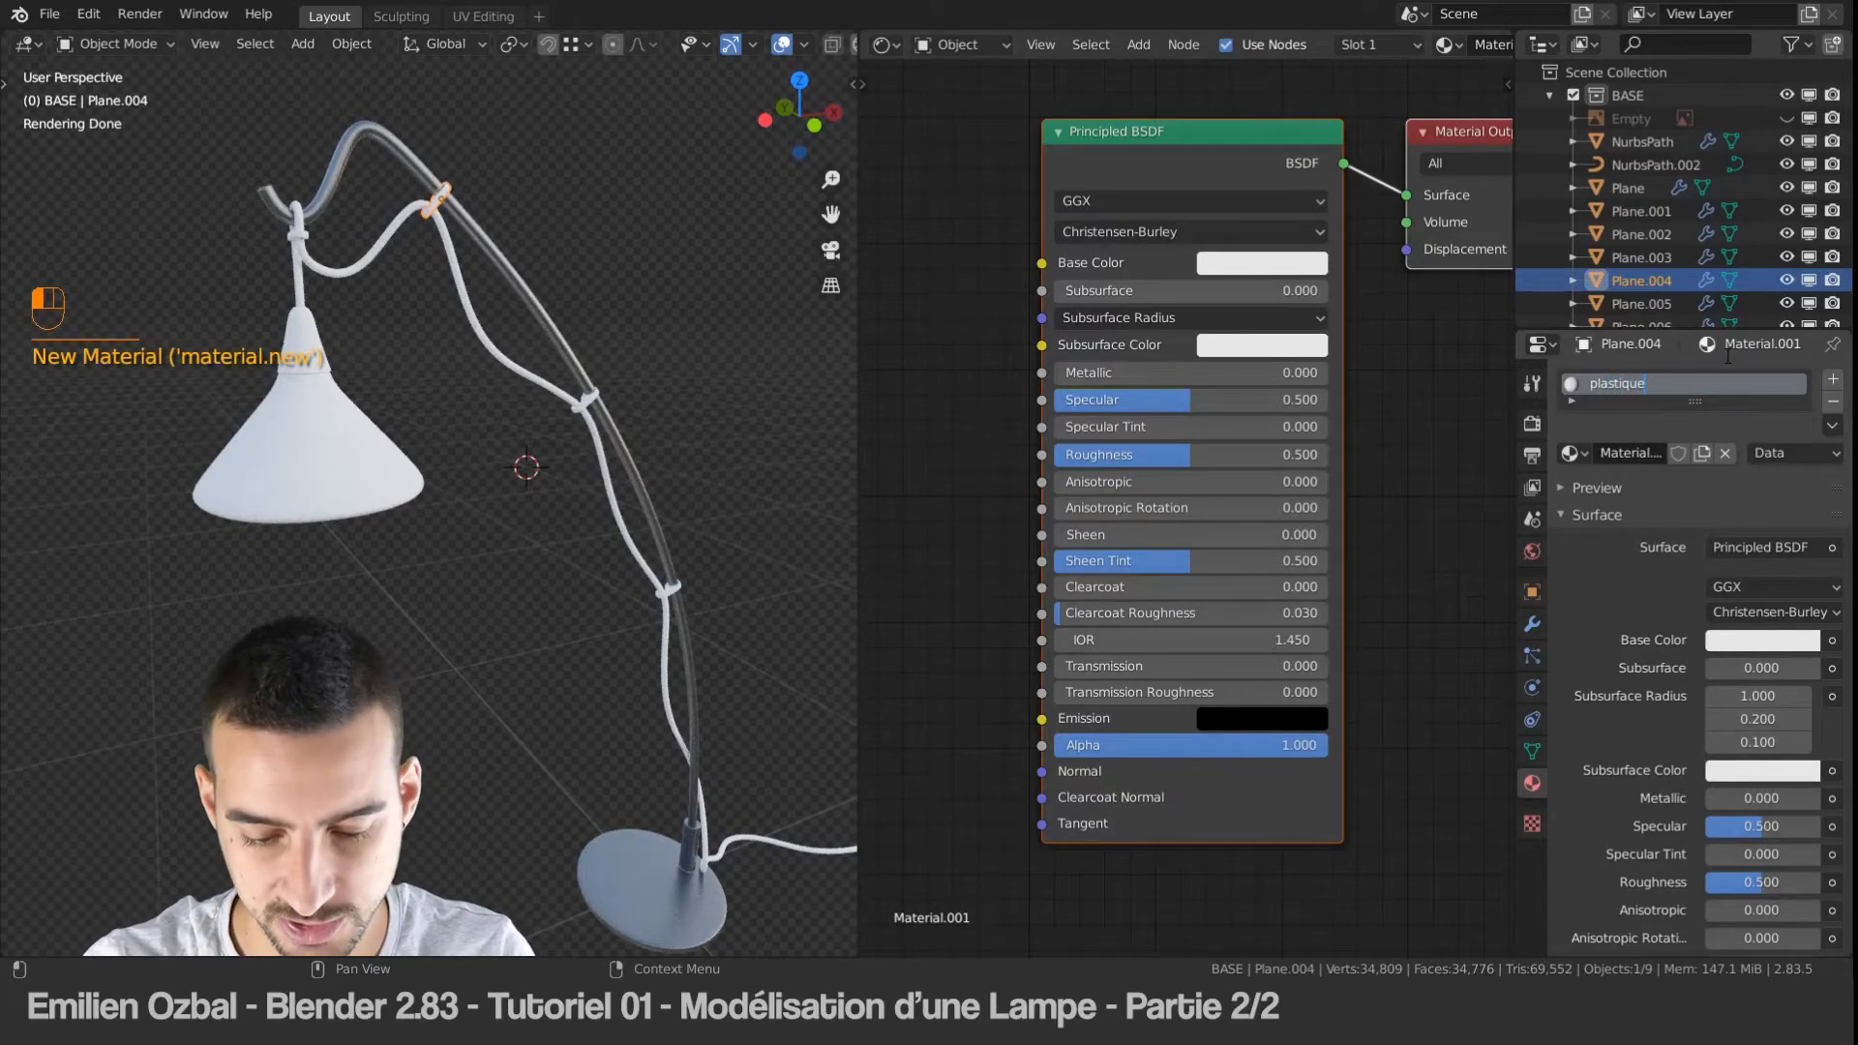
{"action": "type", "text": "plastique_01"}
{"action": "key", "text": "Return"}
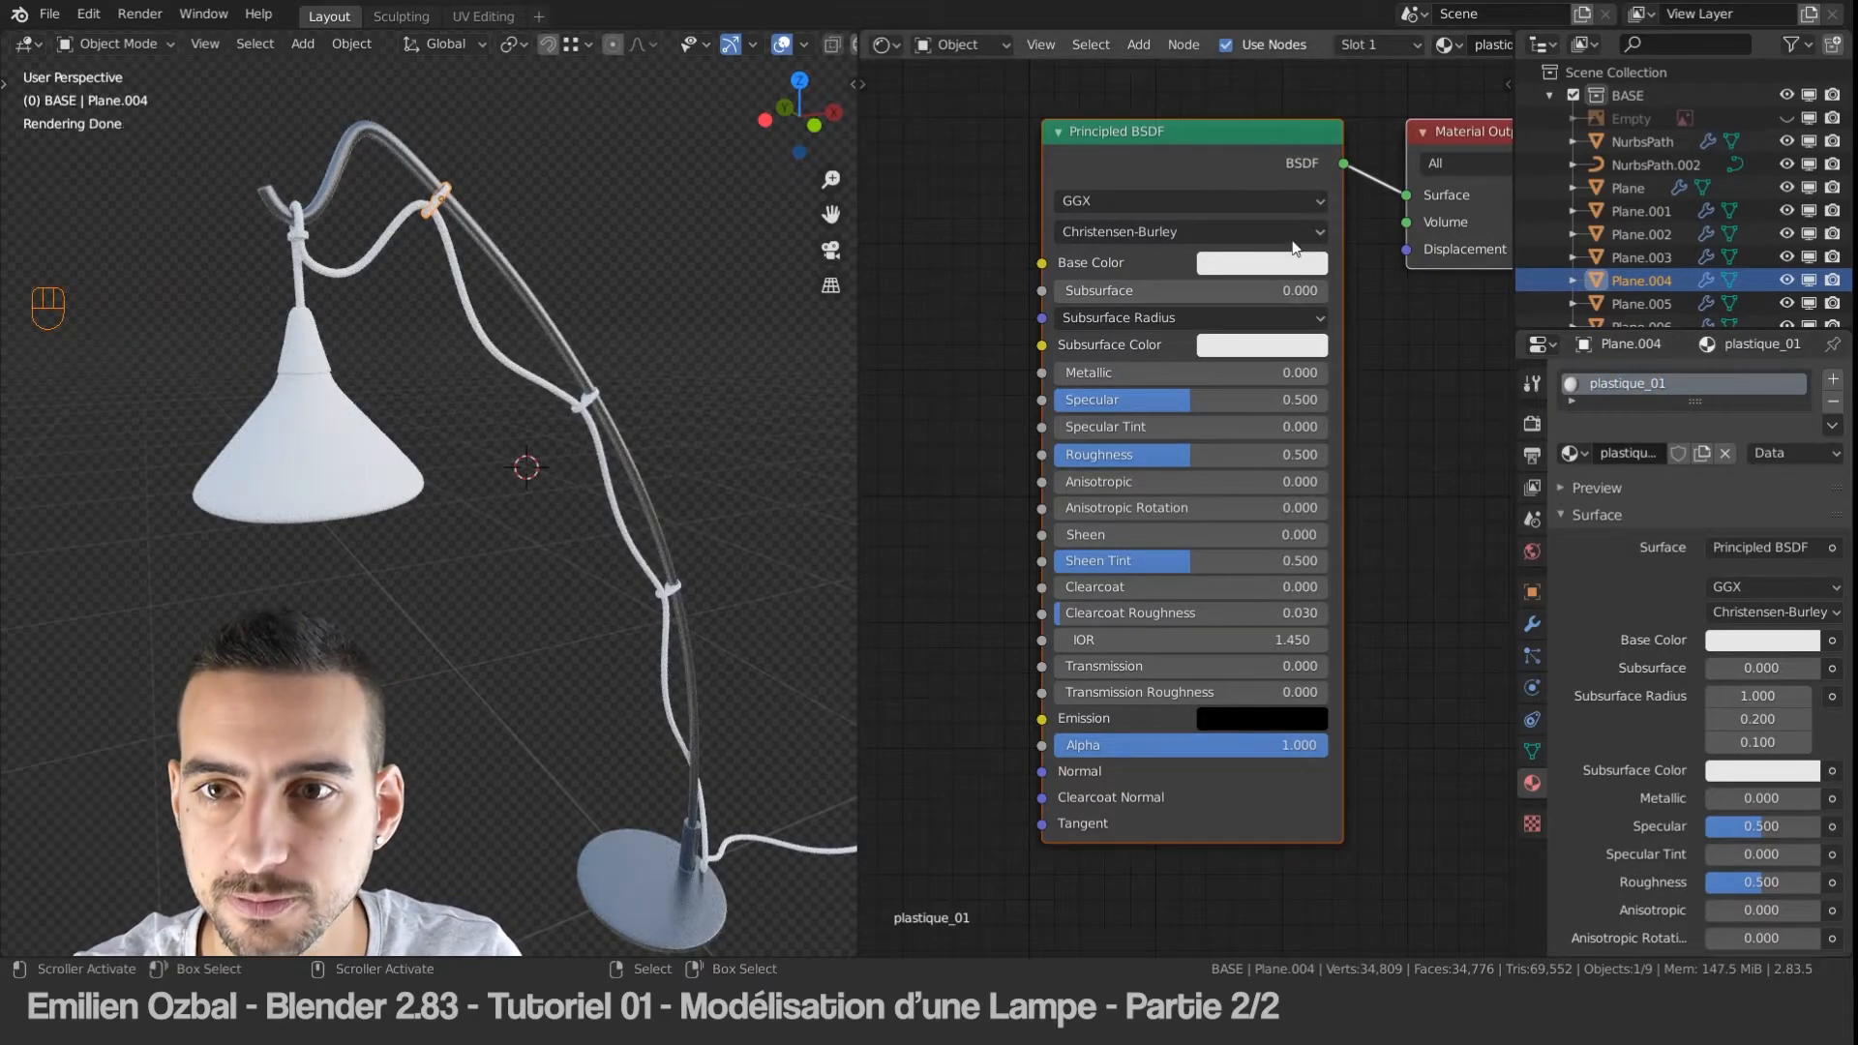
Step: Darken plastique_01's base color to dark grey and set its Specular to 1.000, Roughness to 0.660 and Metallic to 0.305
{"action": "left_click", "coordinate": [1262, 264]}
{"action": "left_click_drag", "start_coordinate": [1414, 426], "coordinate": [1414, 439]}
{"action": "key", "text": "KP_Decimal"}
{"action": "middle_click_drag", "start_coordinate": [462, 479], "coordinate": [397, 521]}
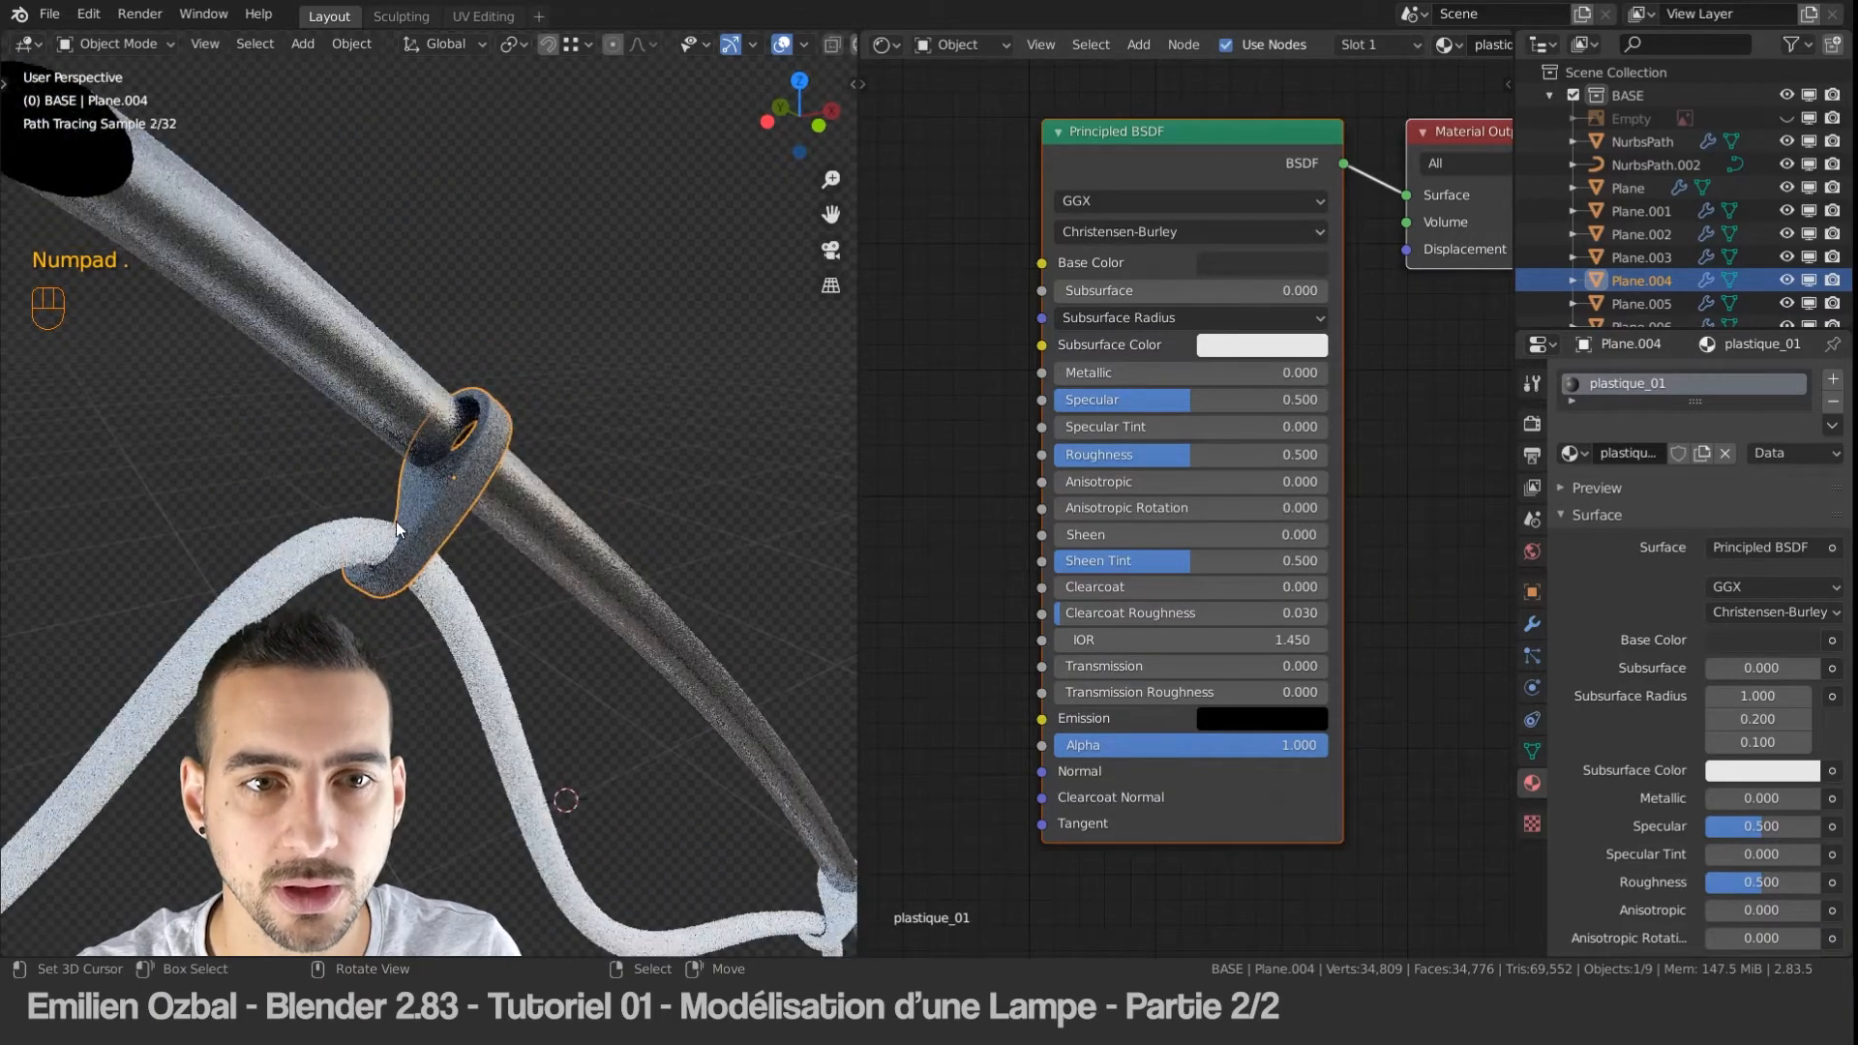
{"action": "left_click_drag", "start_coordinate": [1123, 401], "coordinate": [1273, 401]}
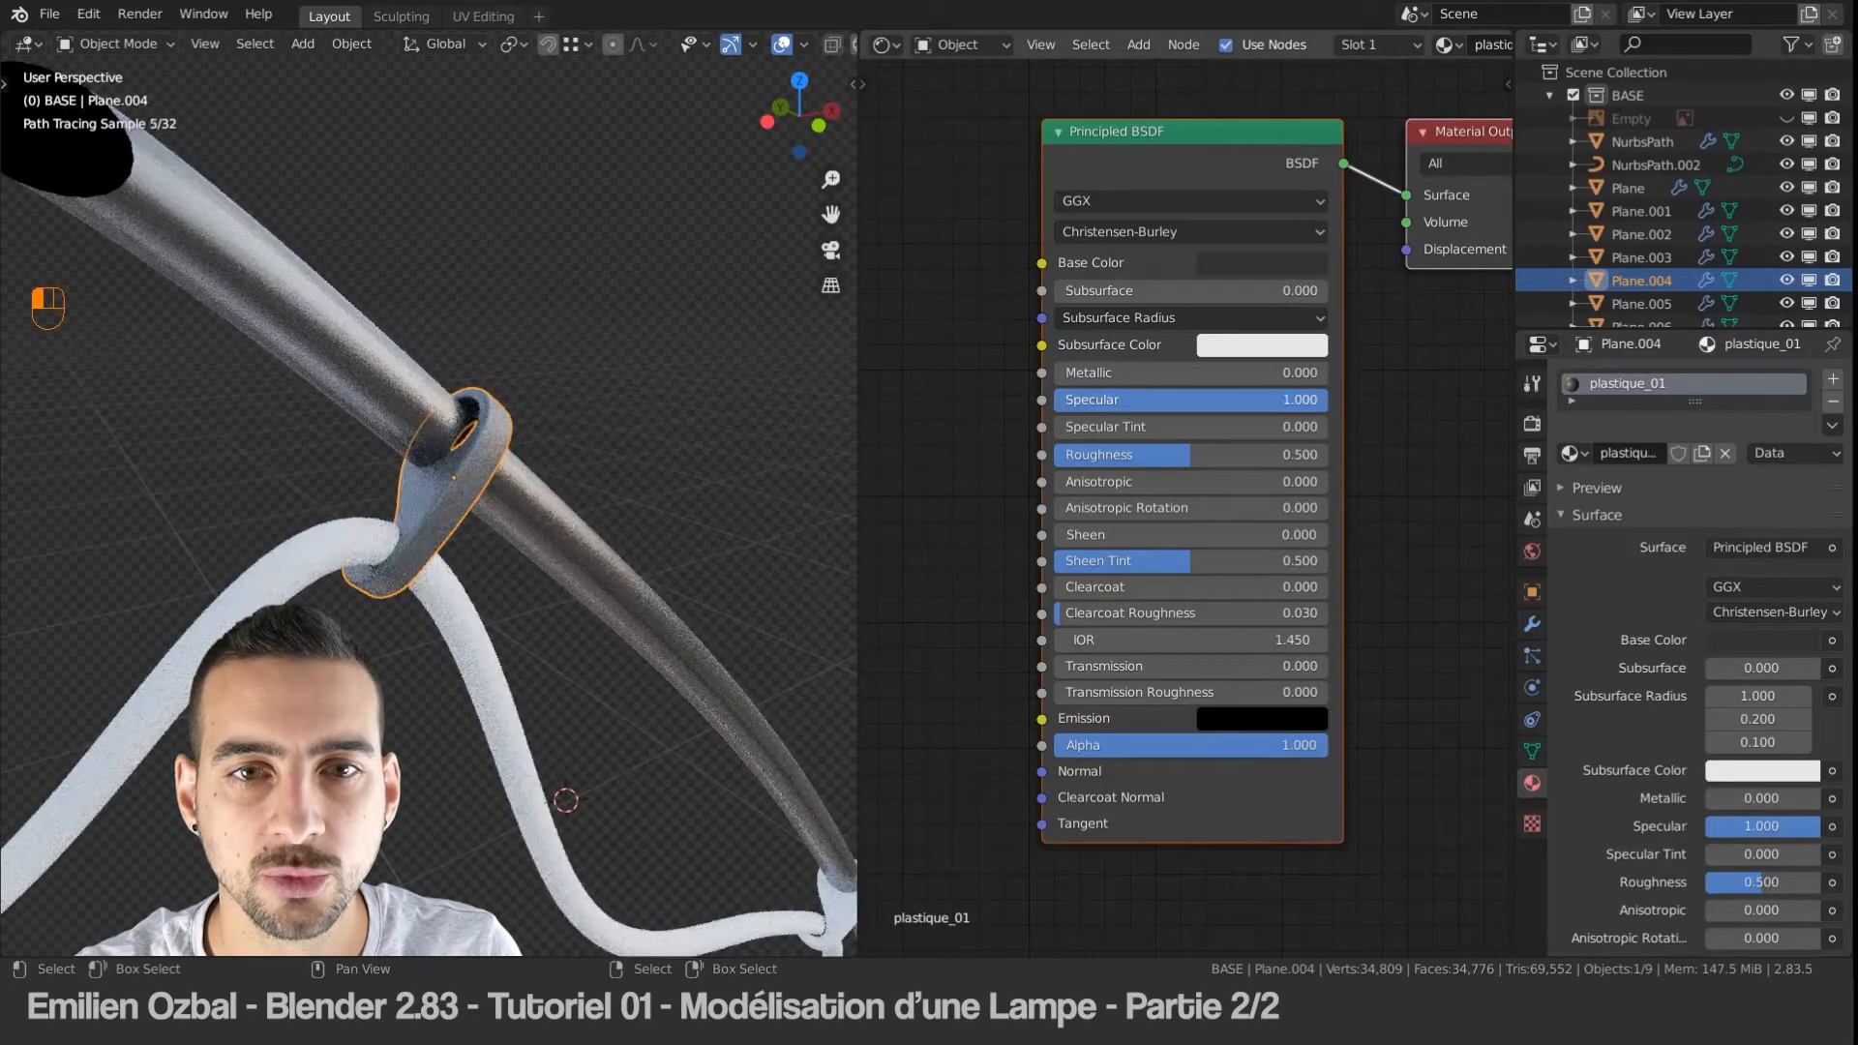
{"action": "mouse_move", "coordinate": [1162, 451]}
{"action": "left_mouse_down"}
{"action": "mouse_move", "coordinate": [1028, 453]}
{"action": "mouse_move", "coordinate": [1235, 455]}
{"action": "left_mouse_up"}
{"action": "left_click_drag", "start_coordinate": [1190, 373], "coordinate": [1251, 373]}
{"action": "left_click_drag", "start_coordinate": [1115, 374], "coordinate": [1136, 373]}
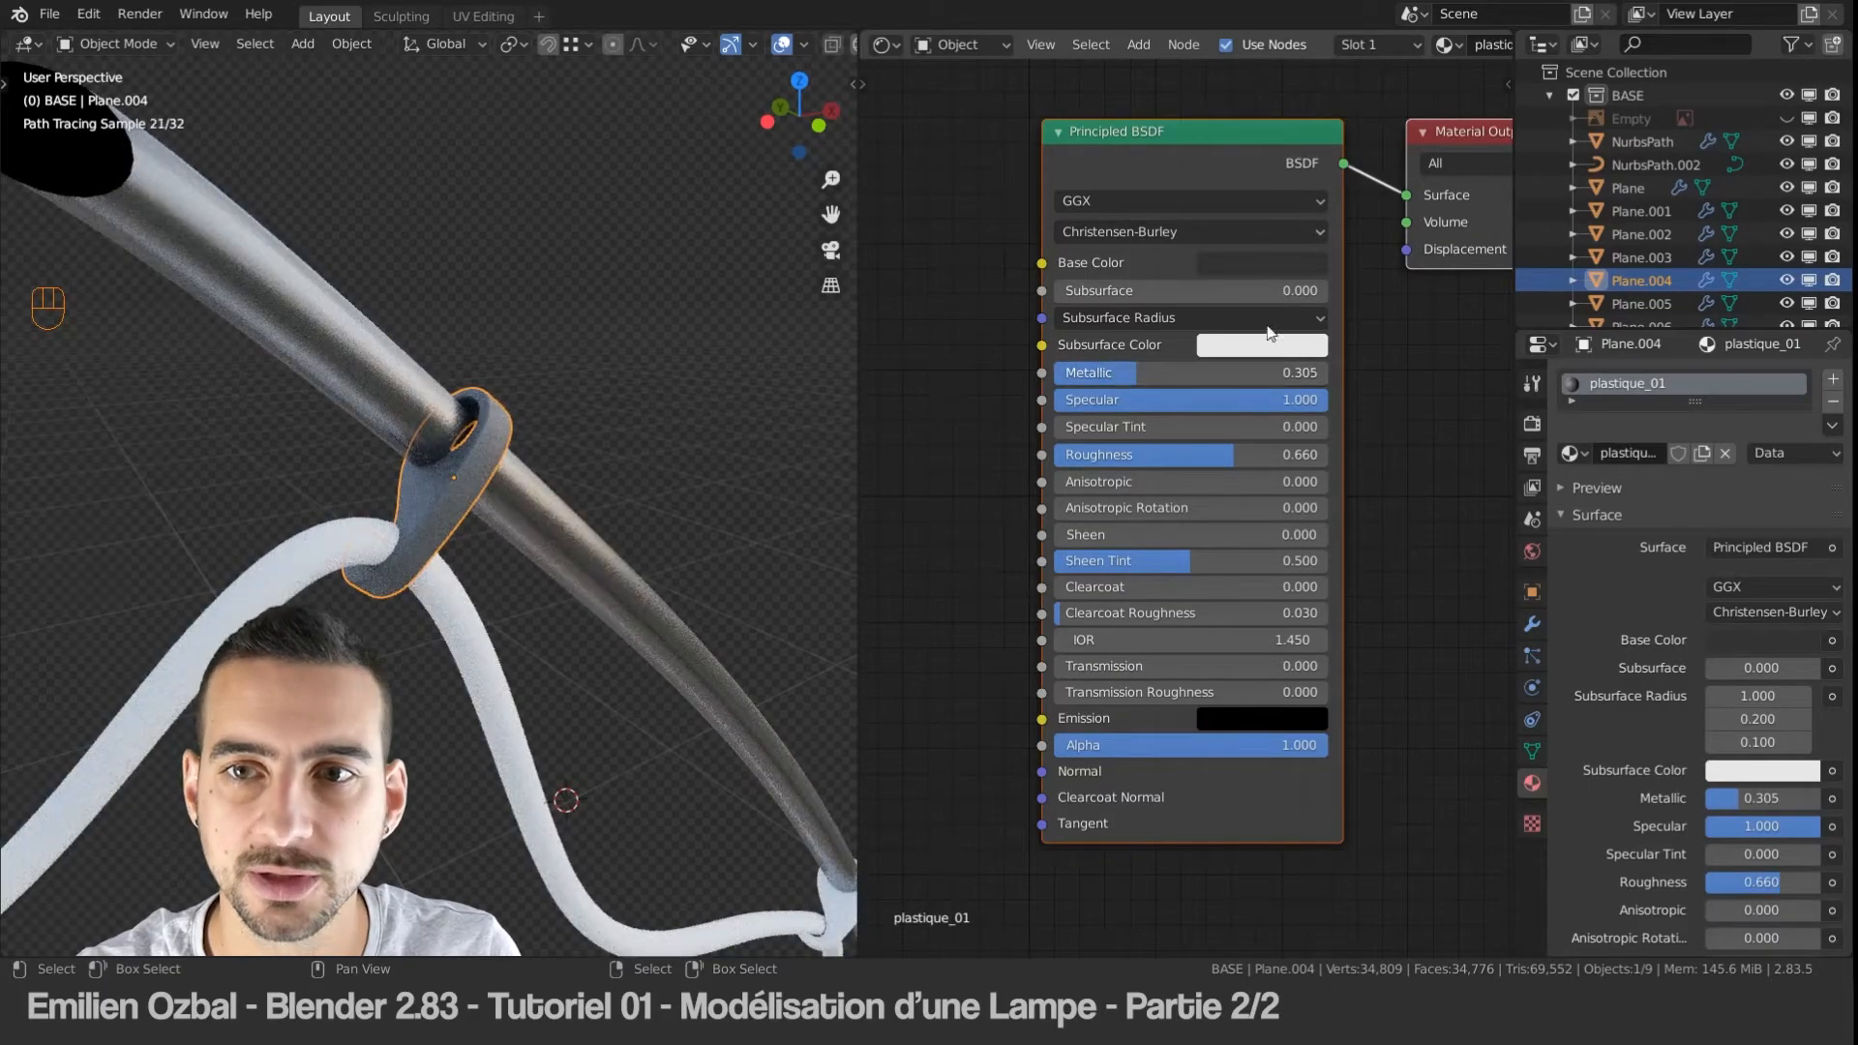
Step: Darken plastique_01's base color to near black with value about 0.065 and raise its Roughness to 0.798
{"action": "left_click", "coordinate": [1293, 259]}
{"action": "left_click_drag", "start_coordinate": [1411, 455], "coordinate": [1413, 479]}
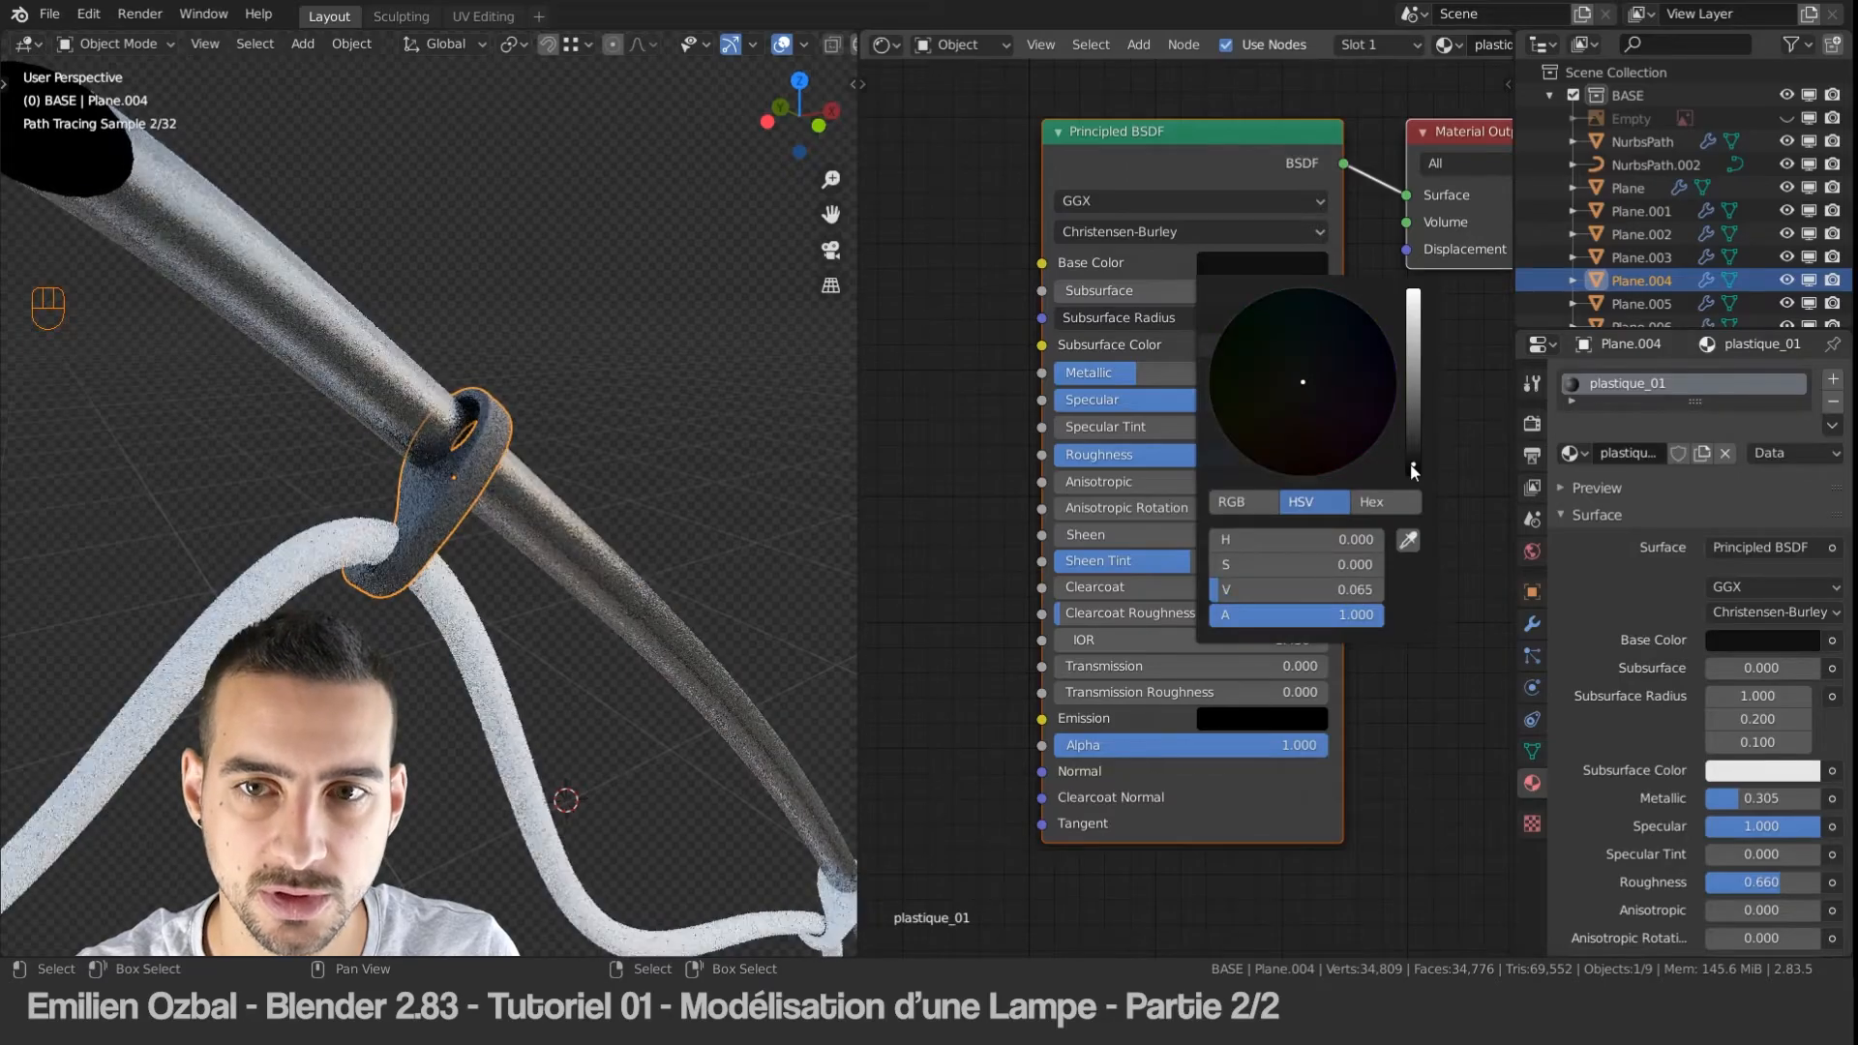
{"action": "left_click_drag", "start_coordinate": [1167, 455], "coordinate": [1209, 455]}
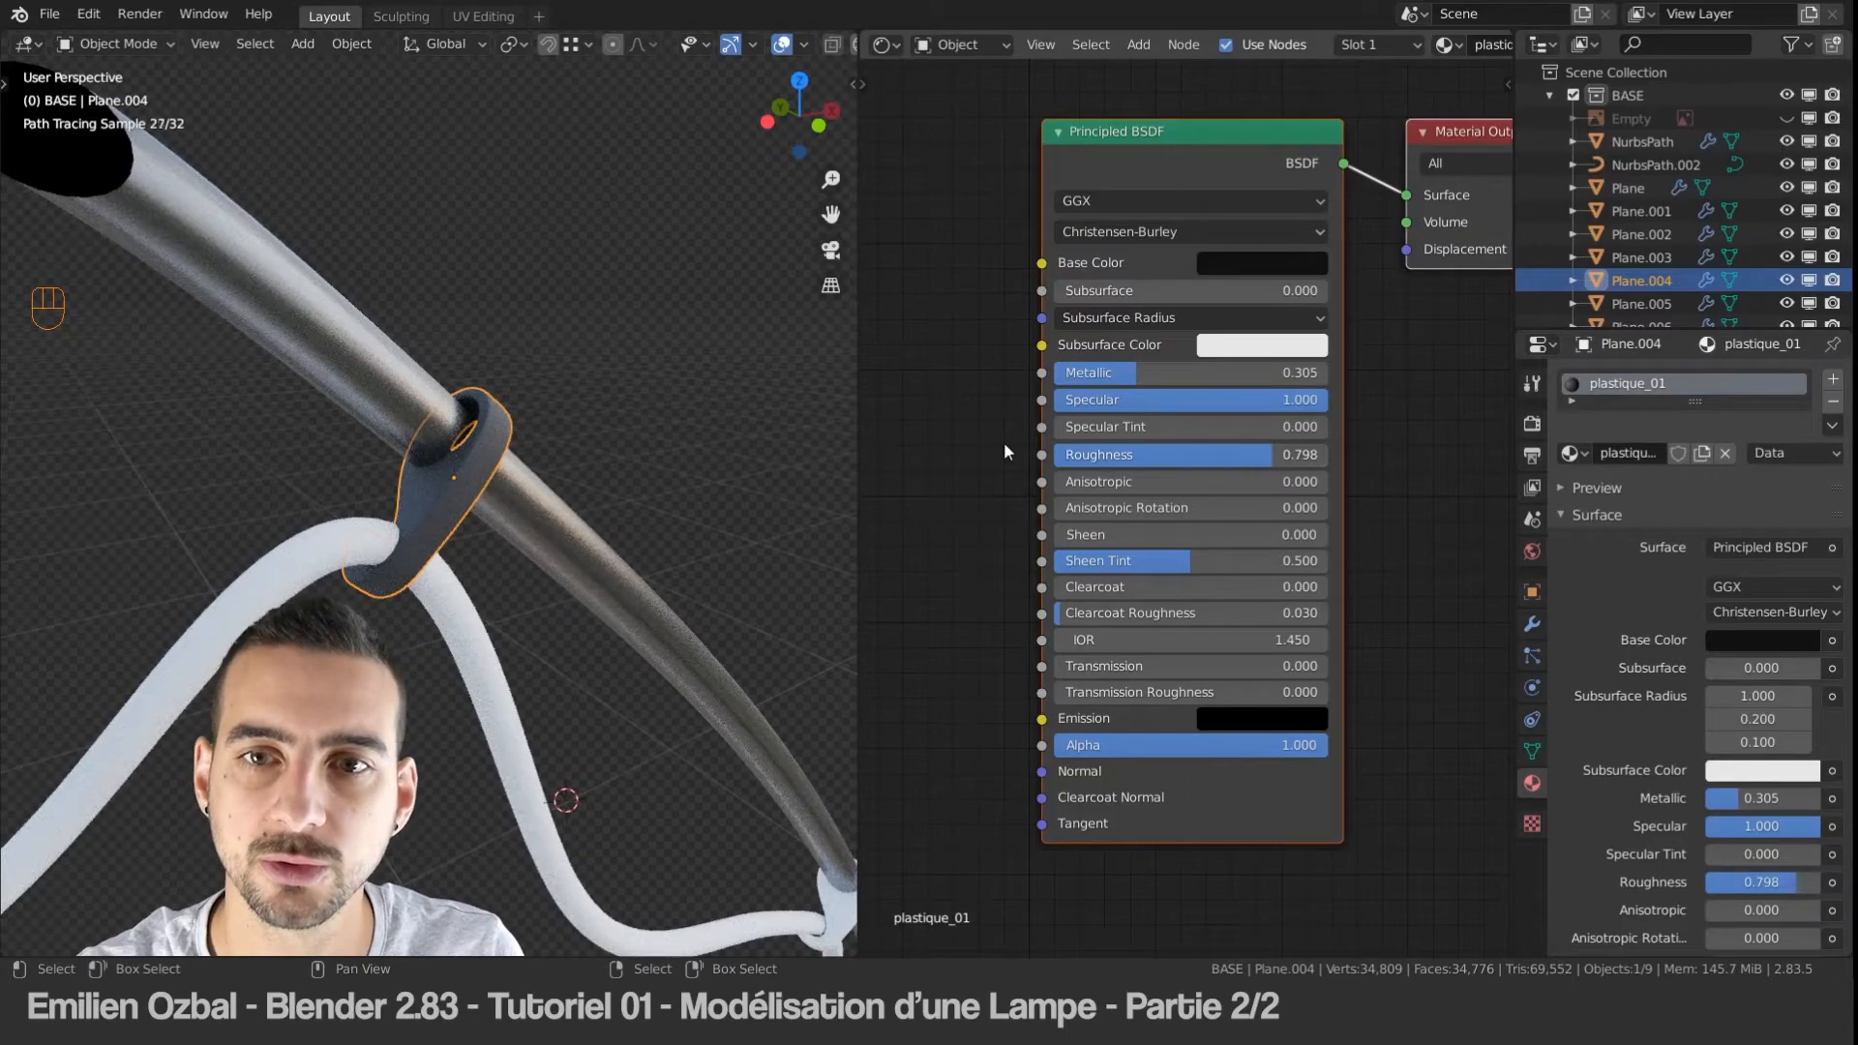
Step: Link the plastique_01 material from the uppermost clip to the other three cable clips
{"action": "middle_click_drag", "start_coordinate": [596, 579], "coordinate": [583, 565]}
{"action": "scroll", "coordinate": [583, 565], "scroll_direction": "down", "scroll_amount": 8}
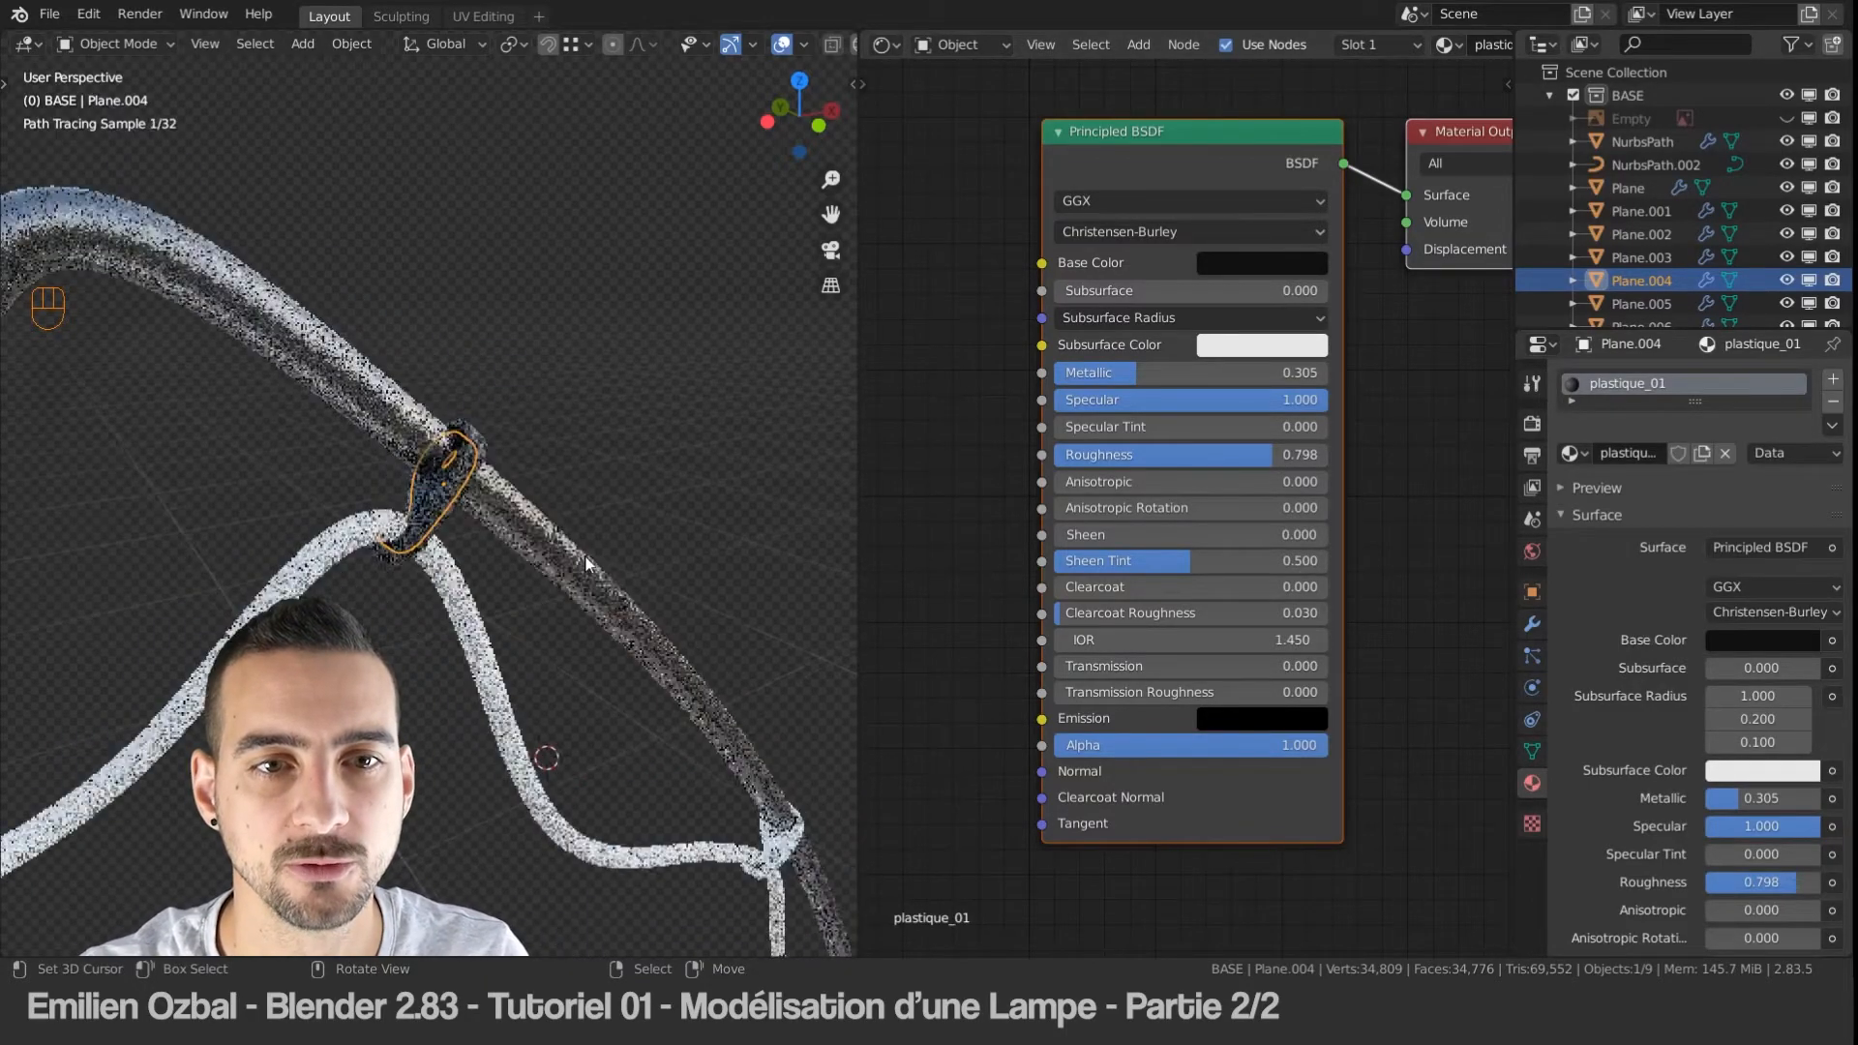
{"action": "left_click", "coordinate": [306, 559]}
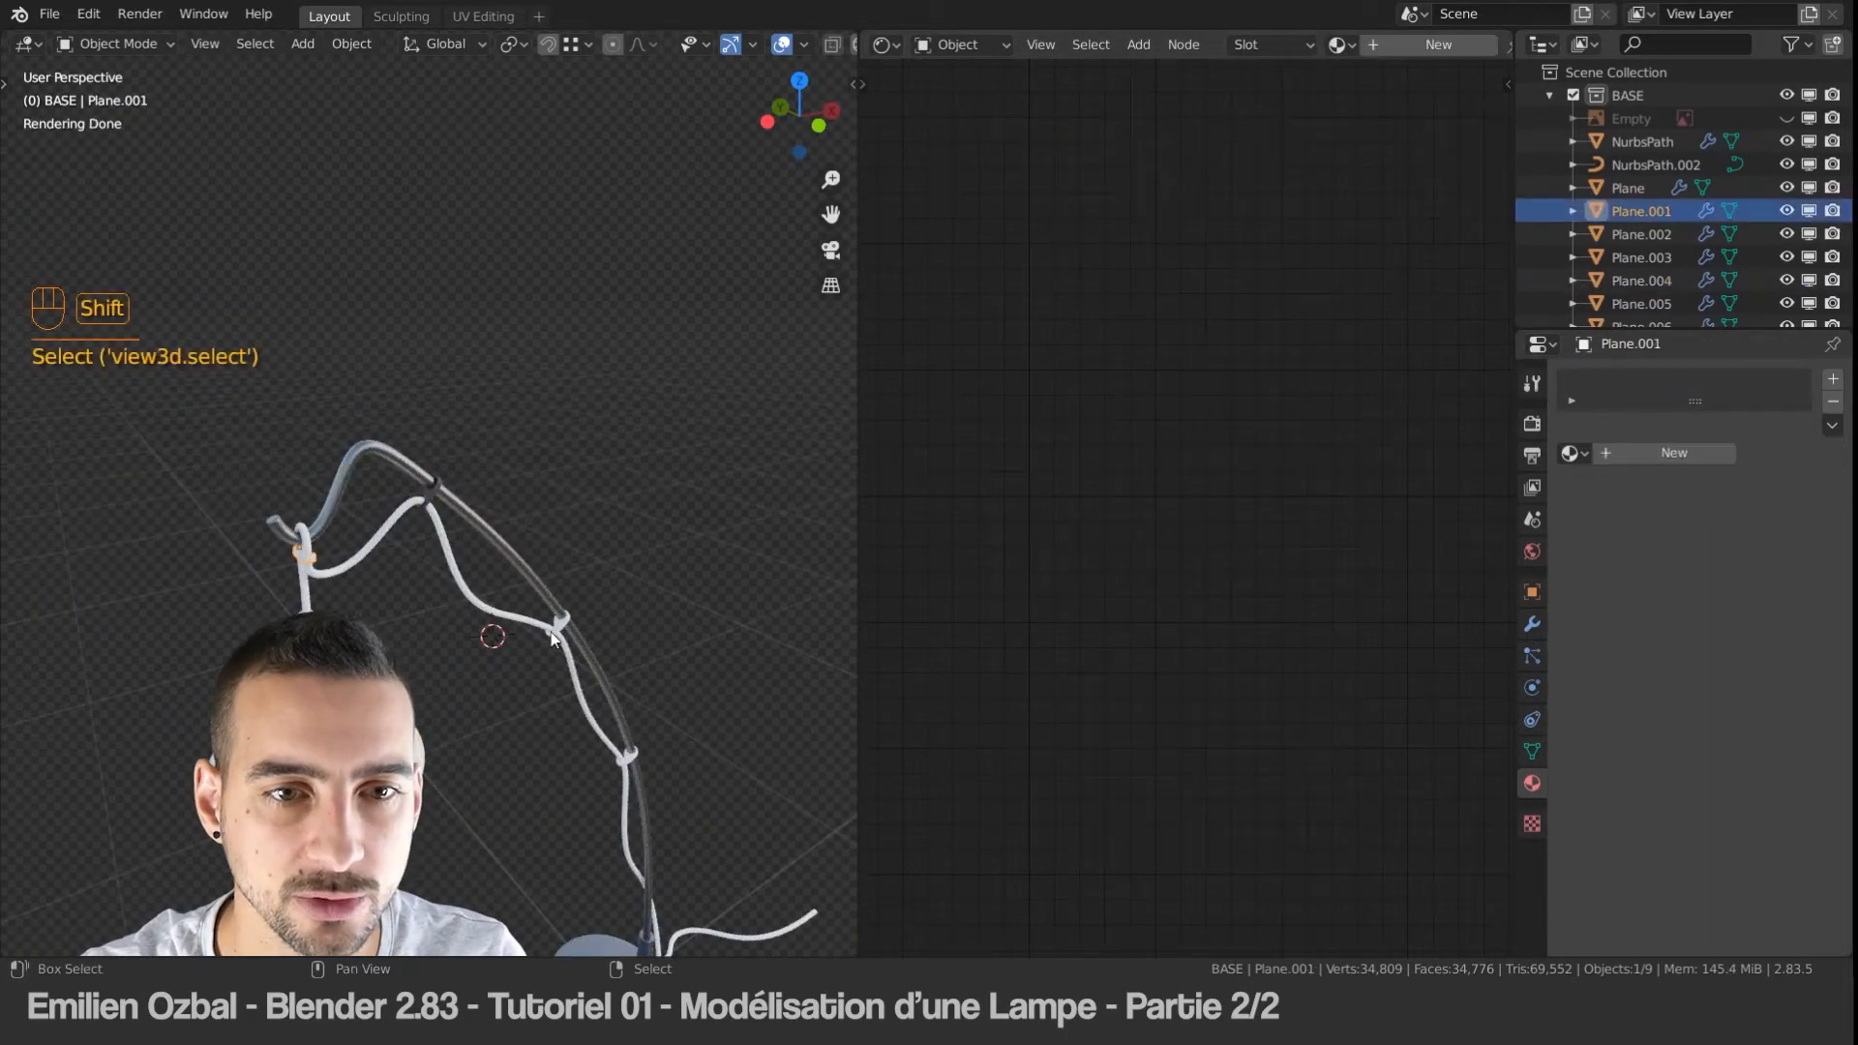
{"action": "left_click", "coordinate": [558, 624], "text": "shift"}
{"action": "left_click", "coordinate": [631, 759], "text": "shift"}
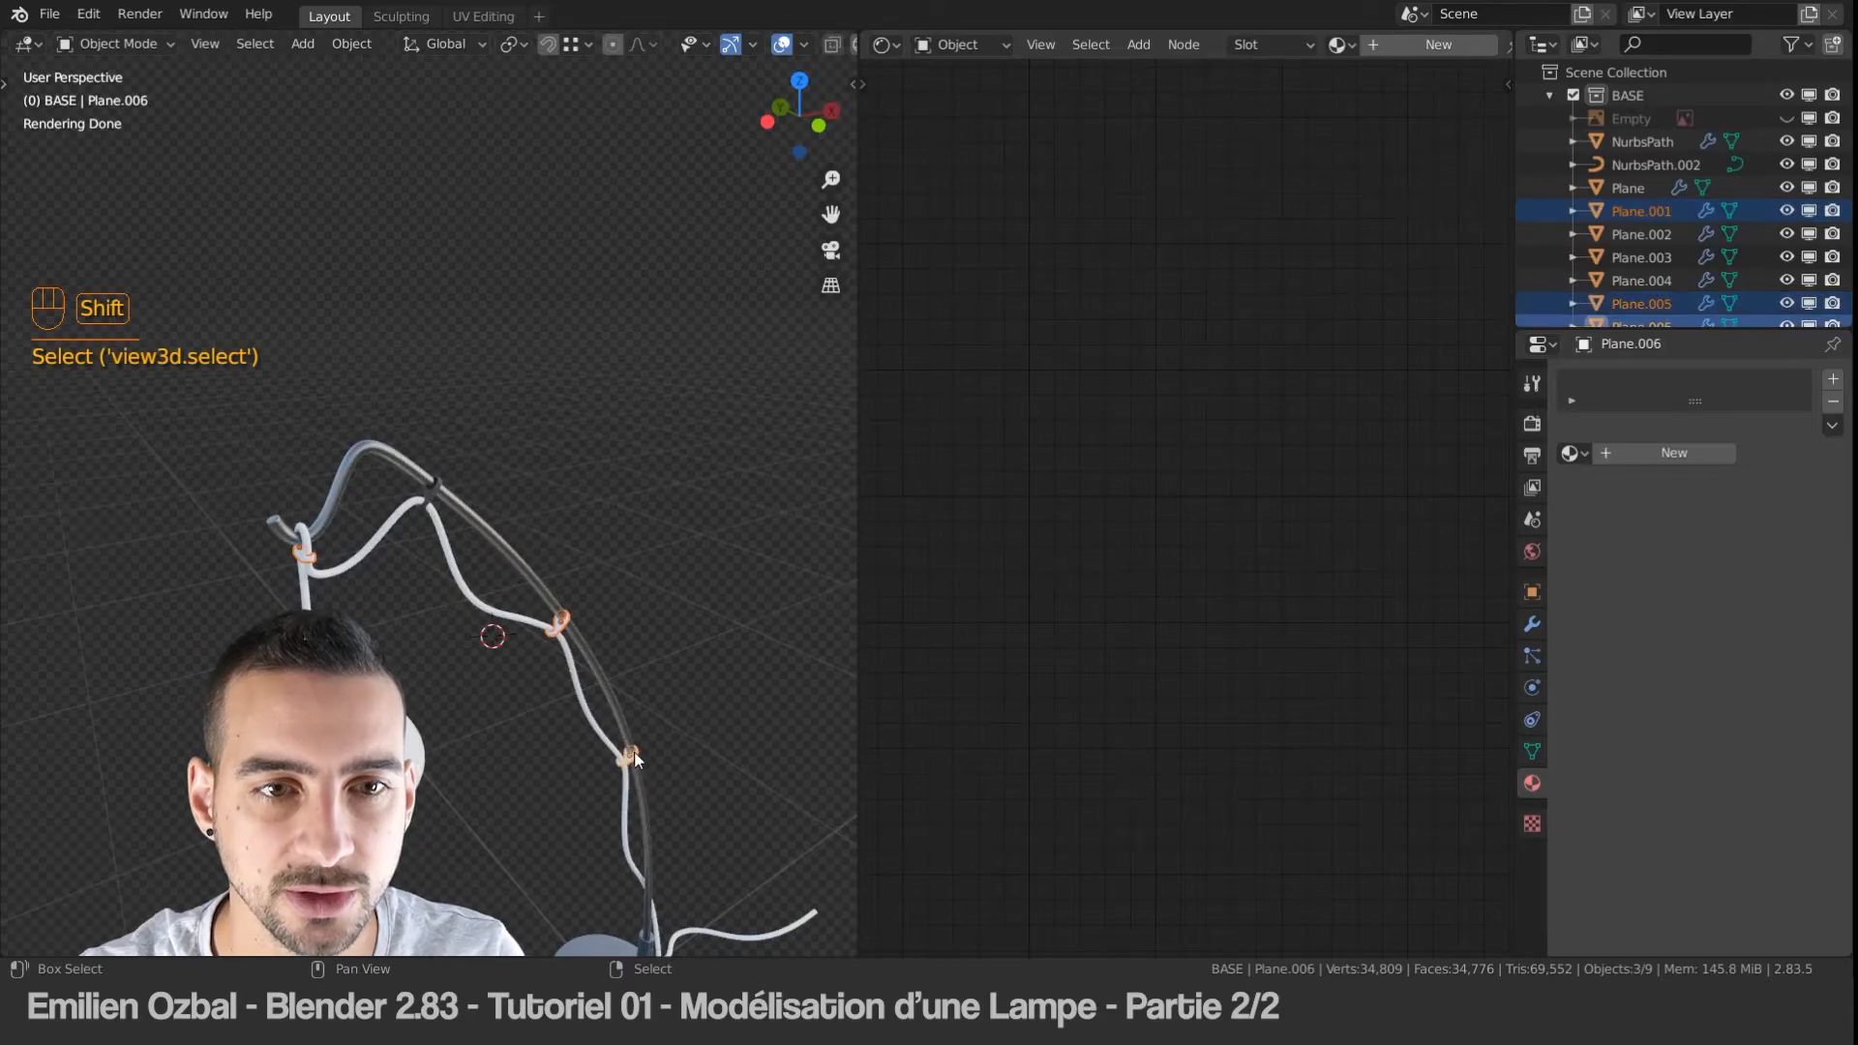
{"action": "left_click", "coordinate": [430, 493], "text": "shift"}
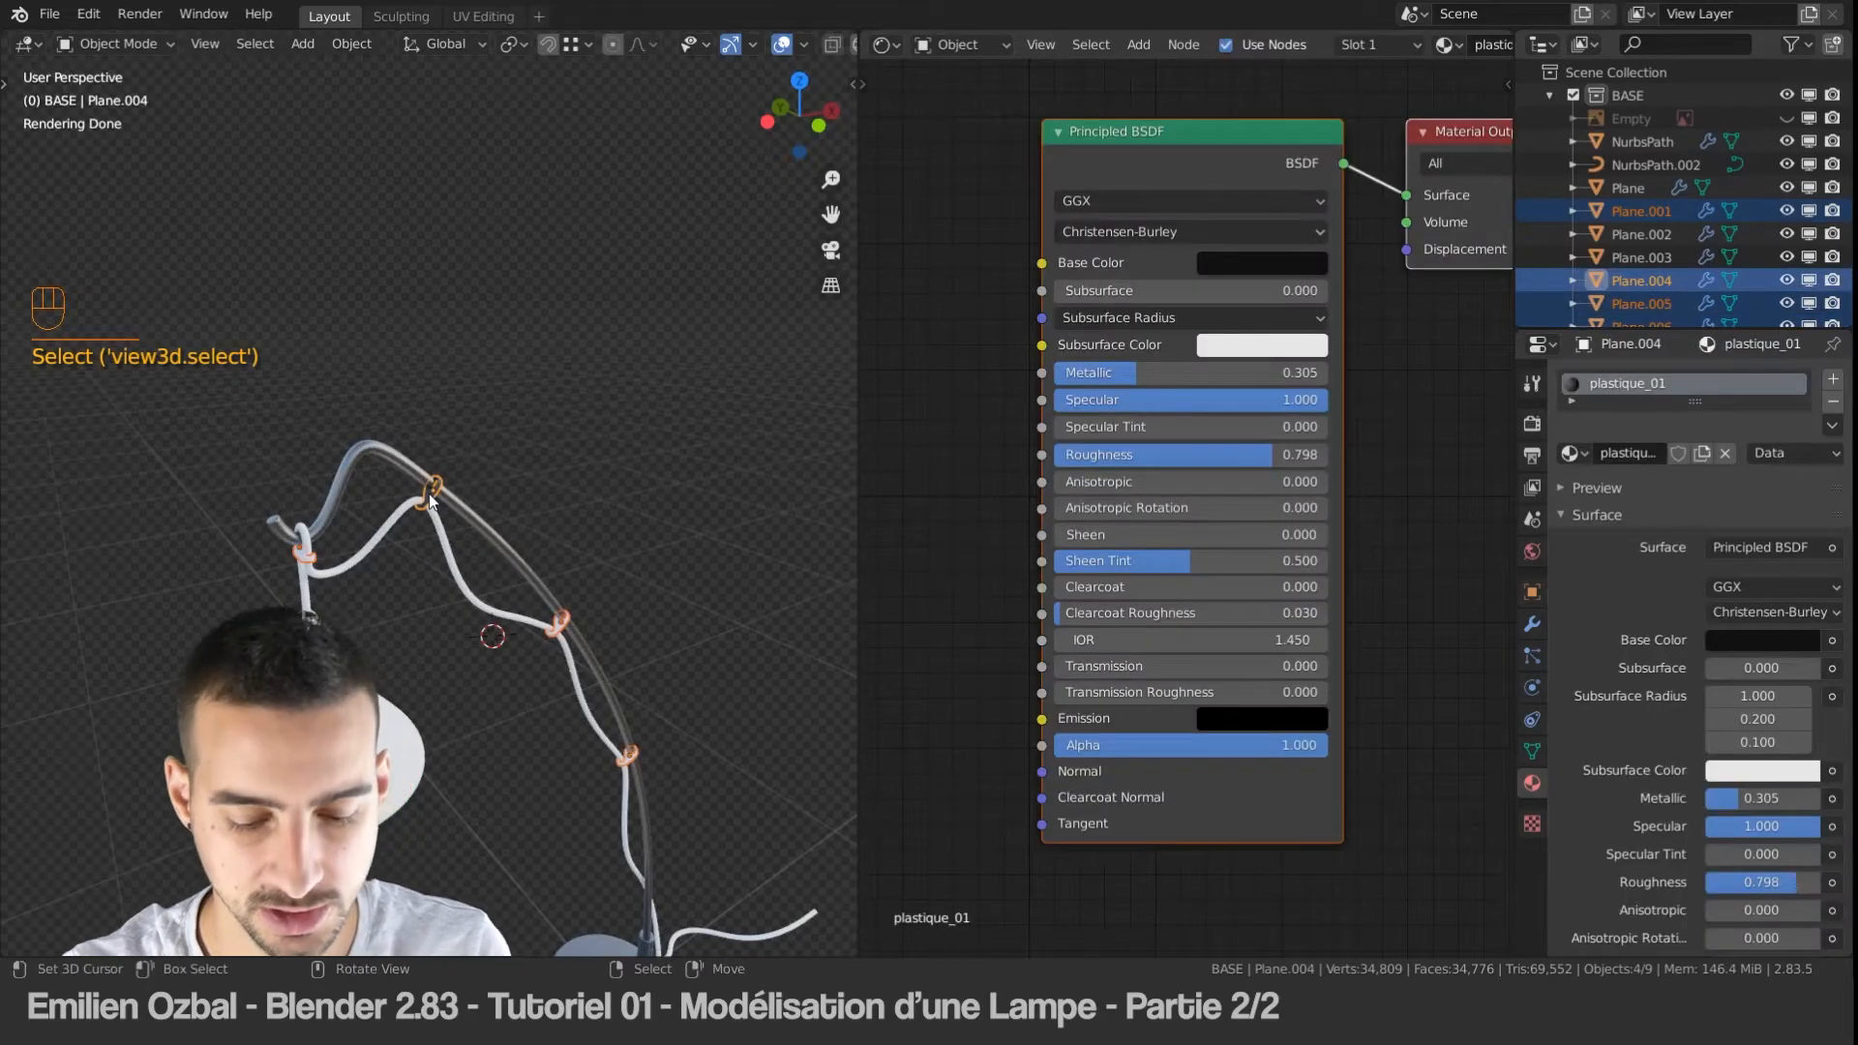
{"action": "key", "text": "ctrl+l"}
{"action": "left_click", "coordinate": [439, 498]}
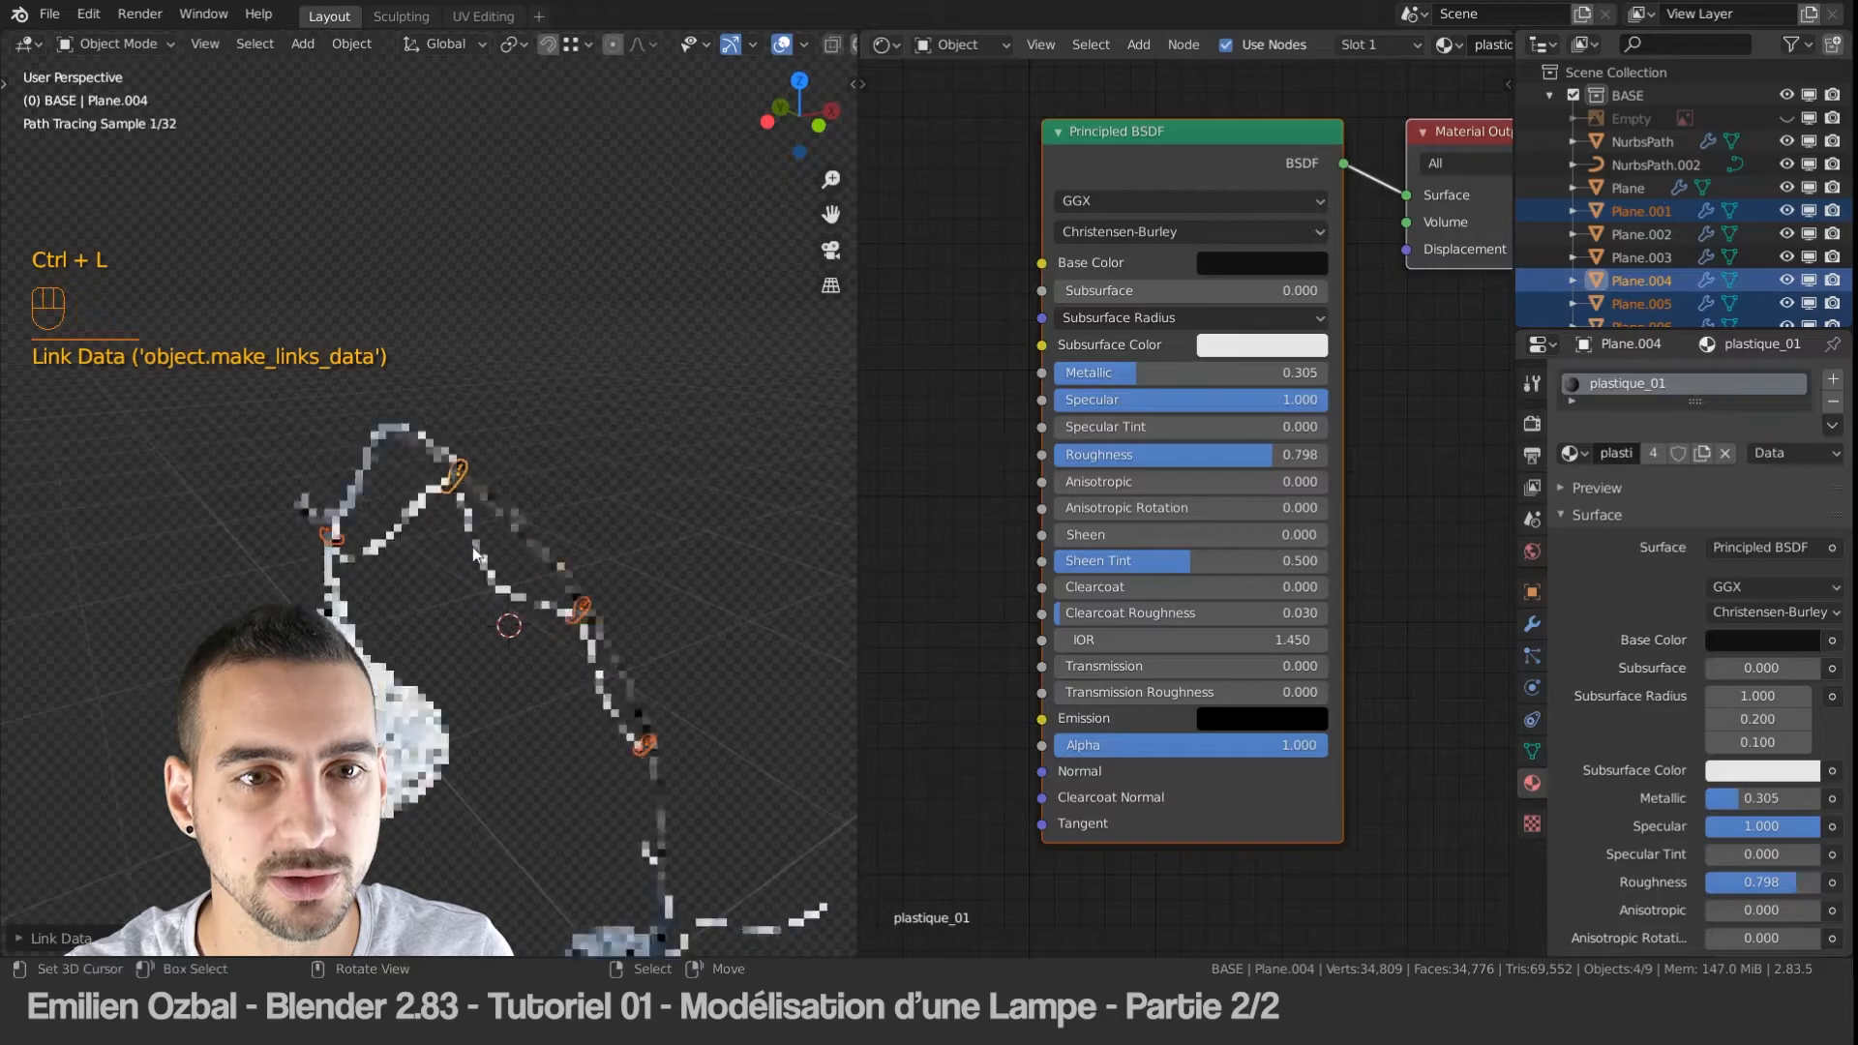
{"action": "key", "text": "a"}
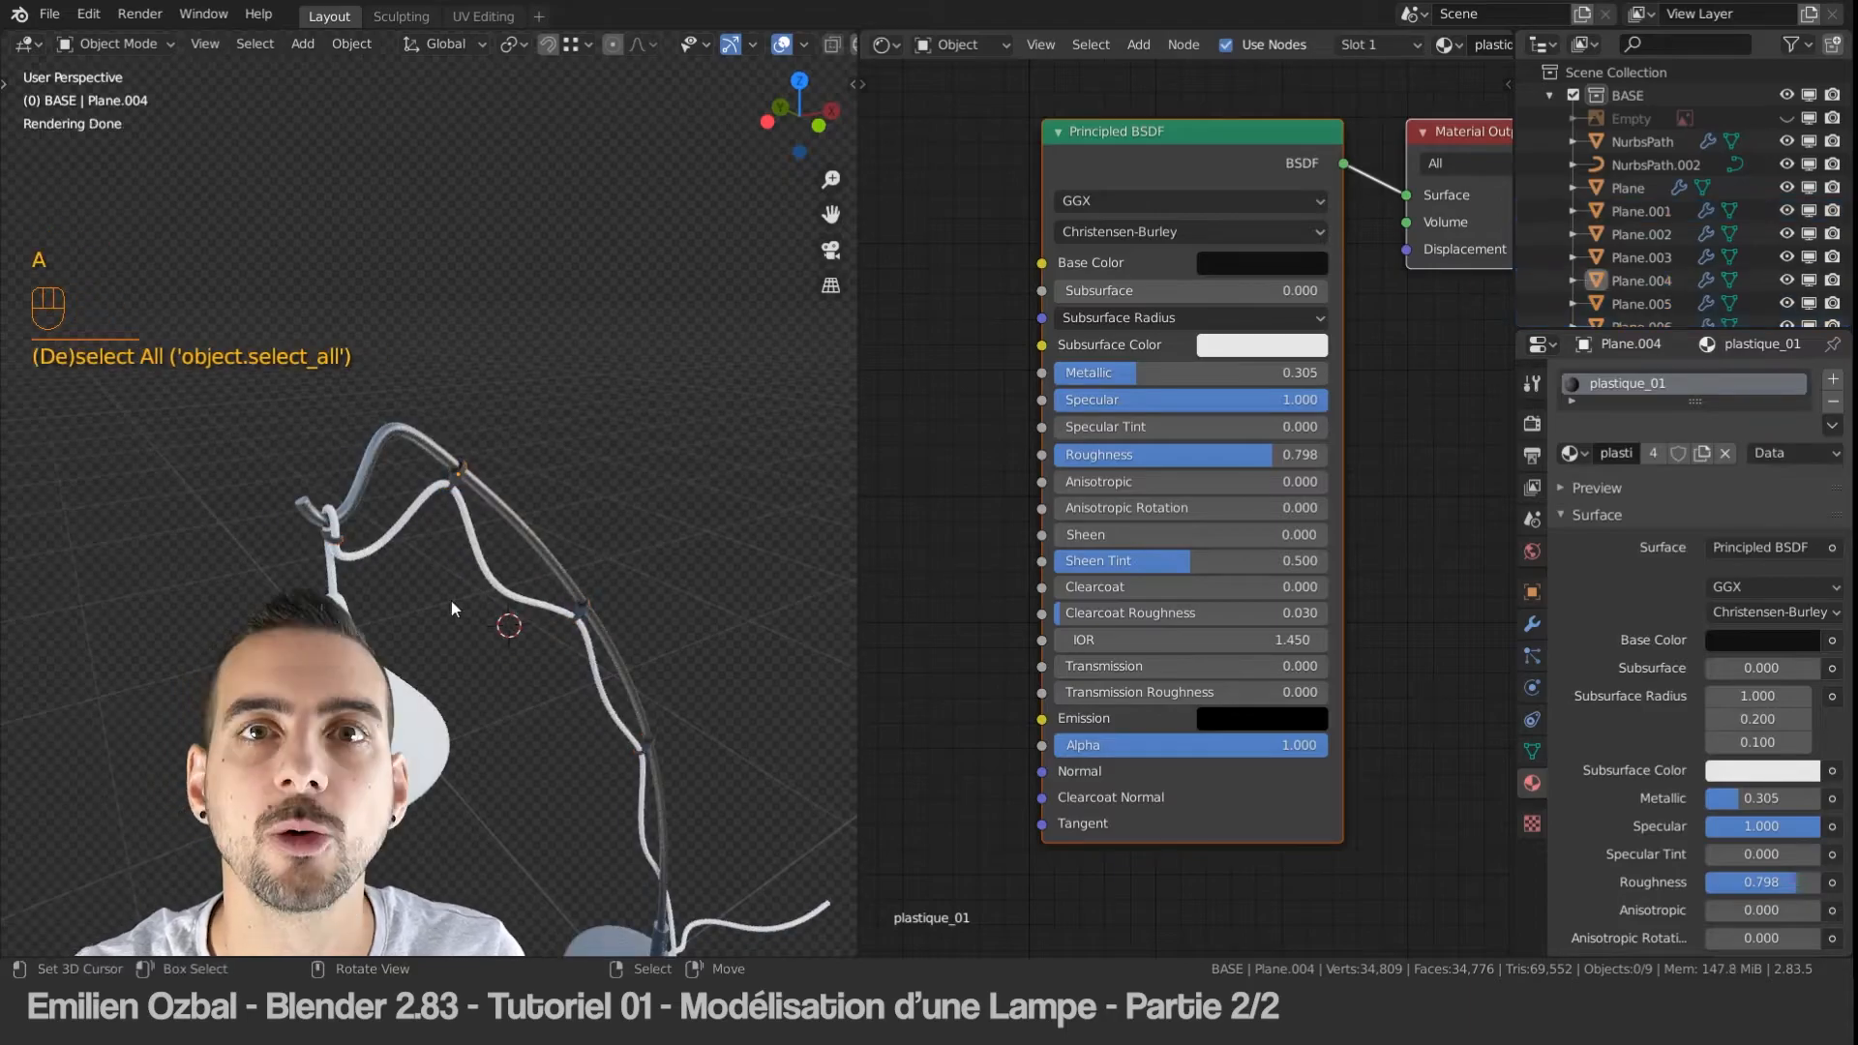
Step: Give the lamp's cable a new material named Cable_01
{"action": "left_click", "coordinate": [468, 537]}
{"action": "left_click", "coordinate": [1631, 459]}
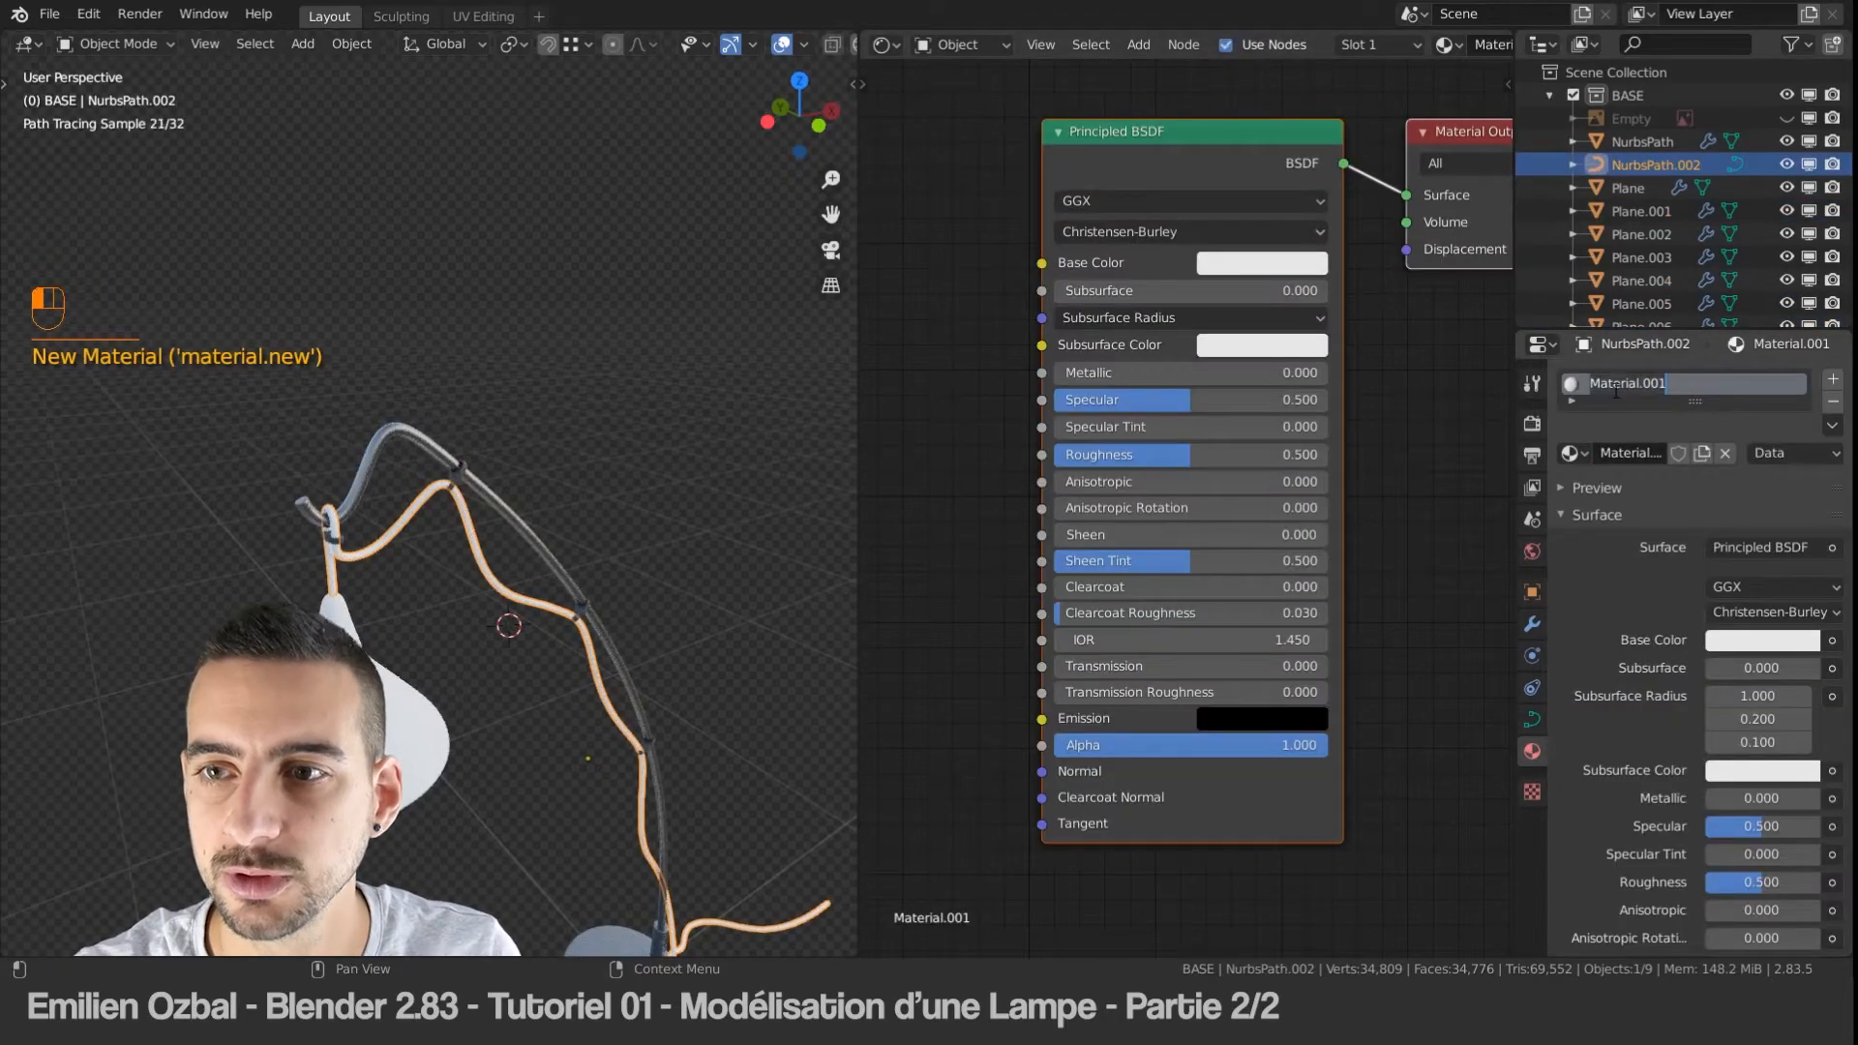
{"action": "type", "text": "Cable_01"}
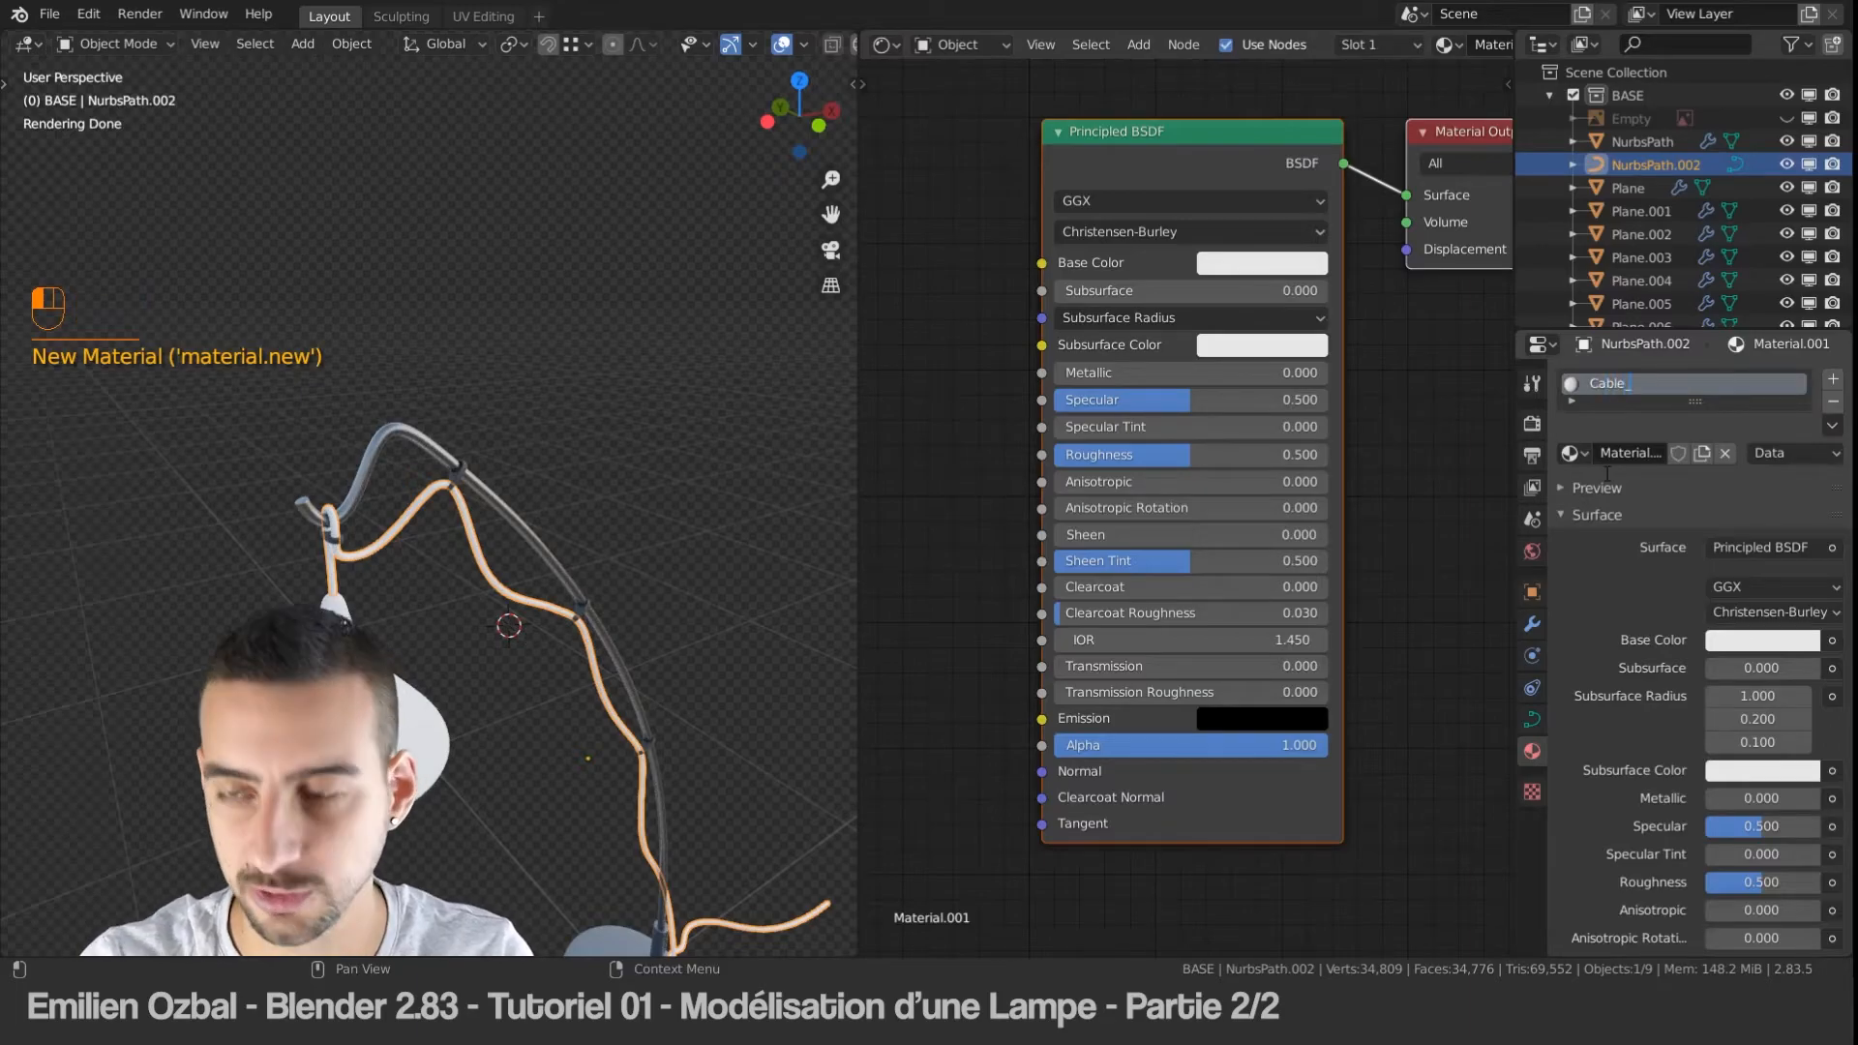
{"action": "key", "text": "Return"}
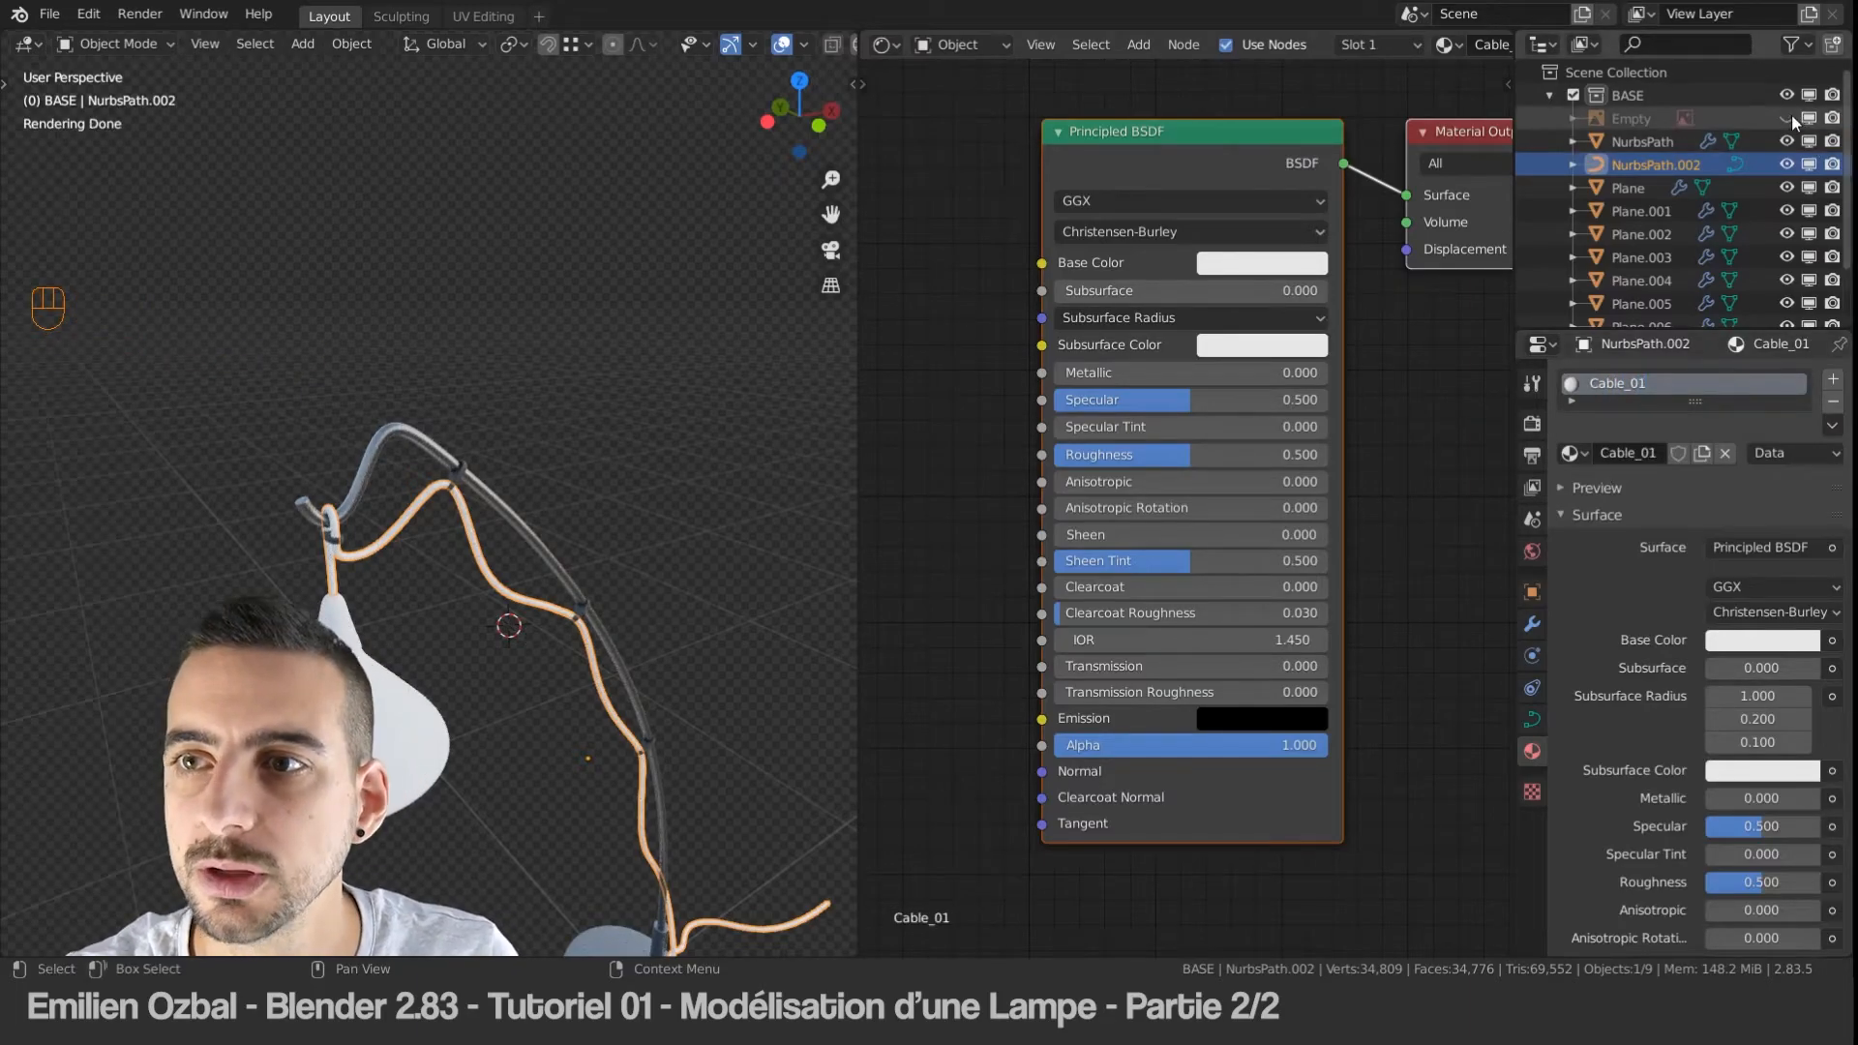
Step: Briefly show the Empty reference image and set Cable_01's base color to orange with hue 0.061, saturation 1.000 and value 0.906
{"action": "left_click", "coordinate": [1789, 116]}
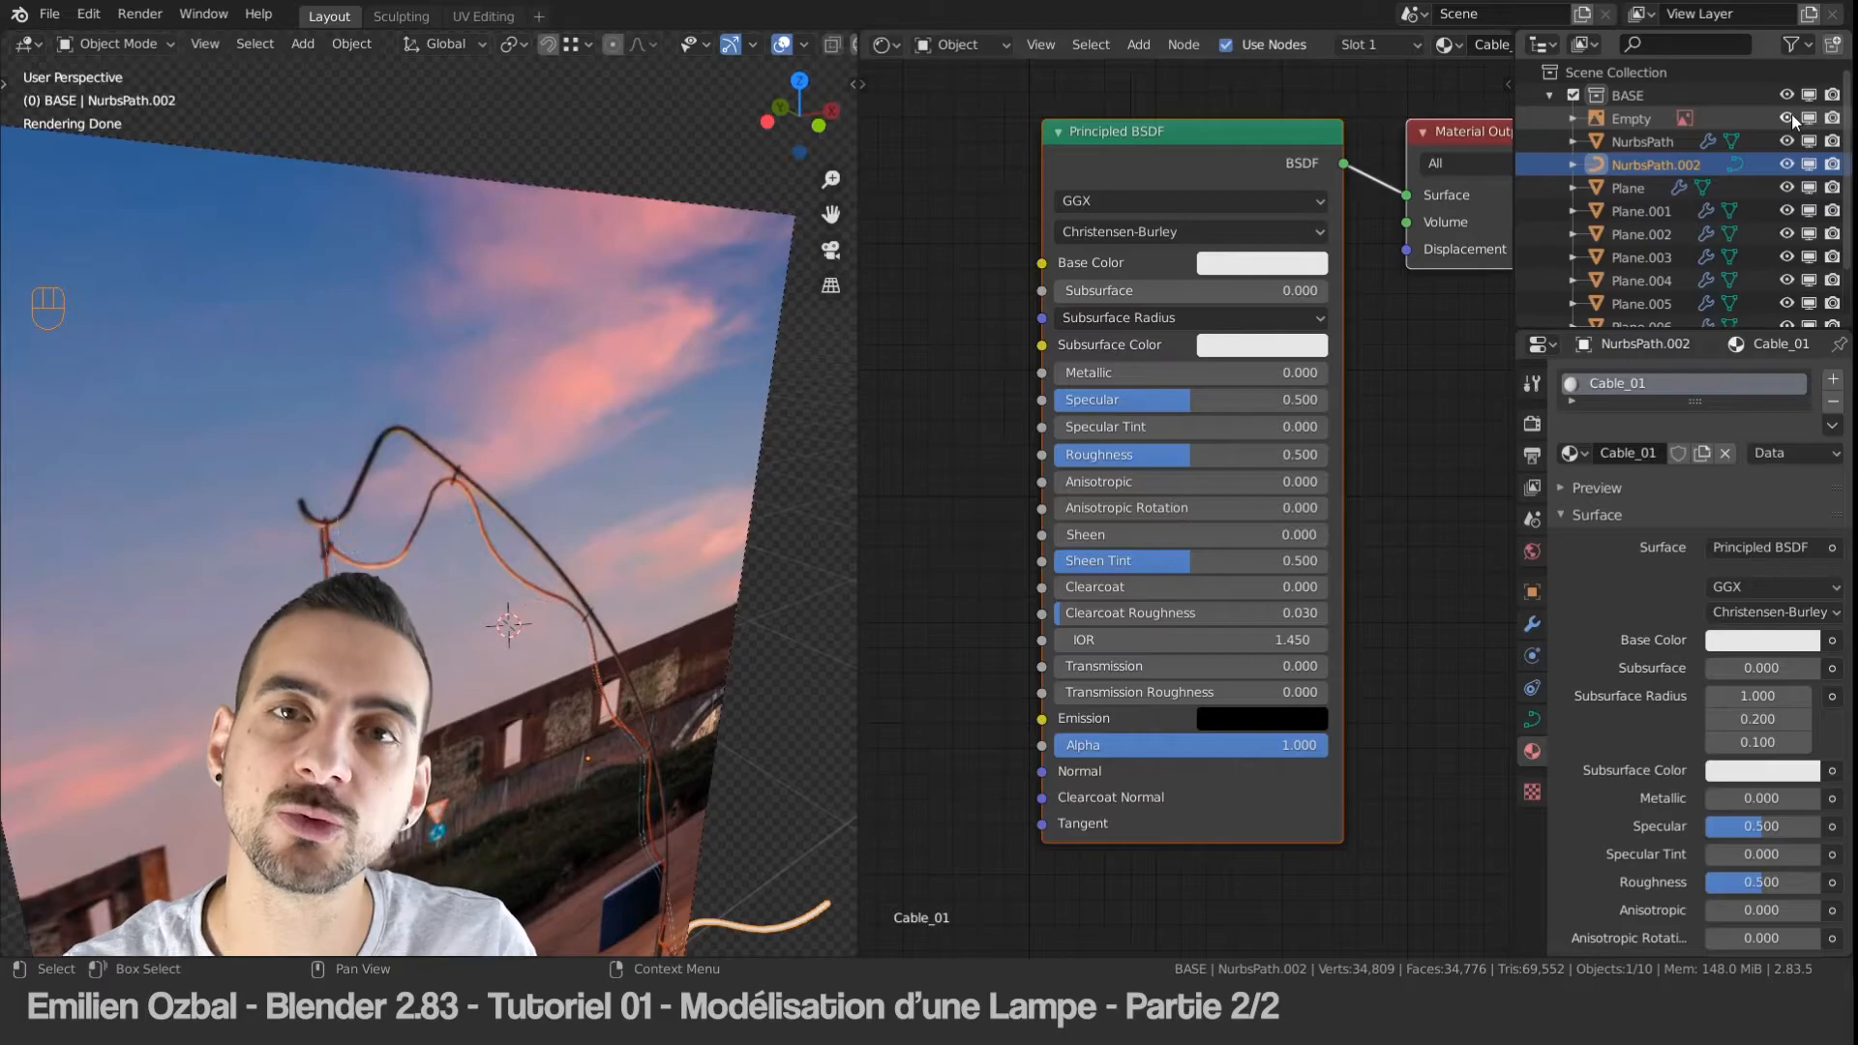
{"action": "left_click", "coordinate": [1789, 116]}
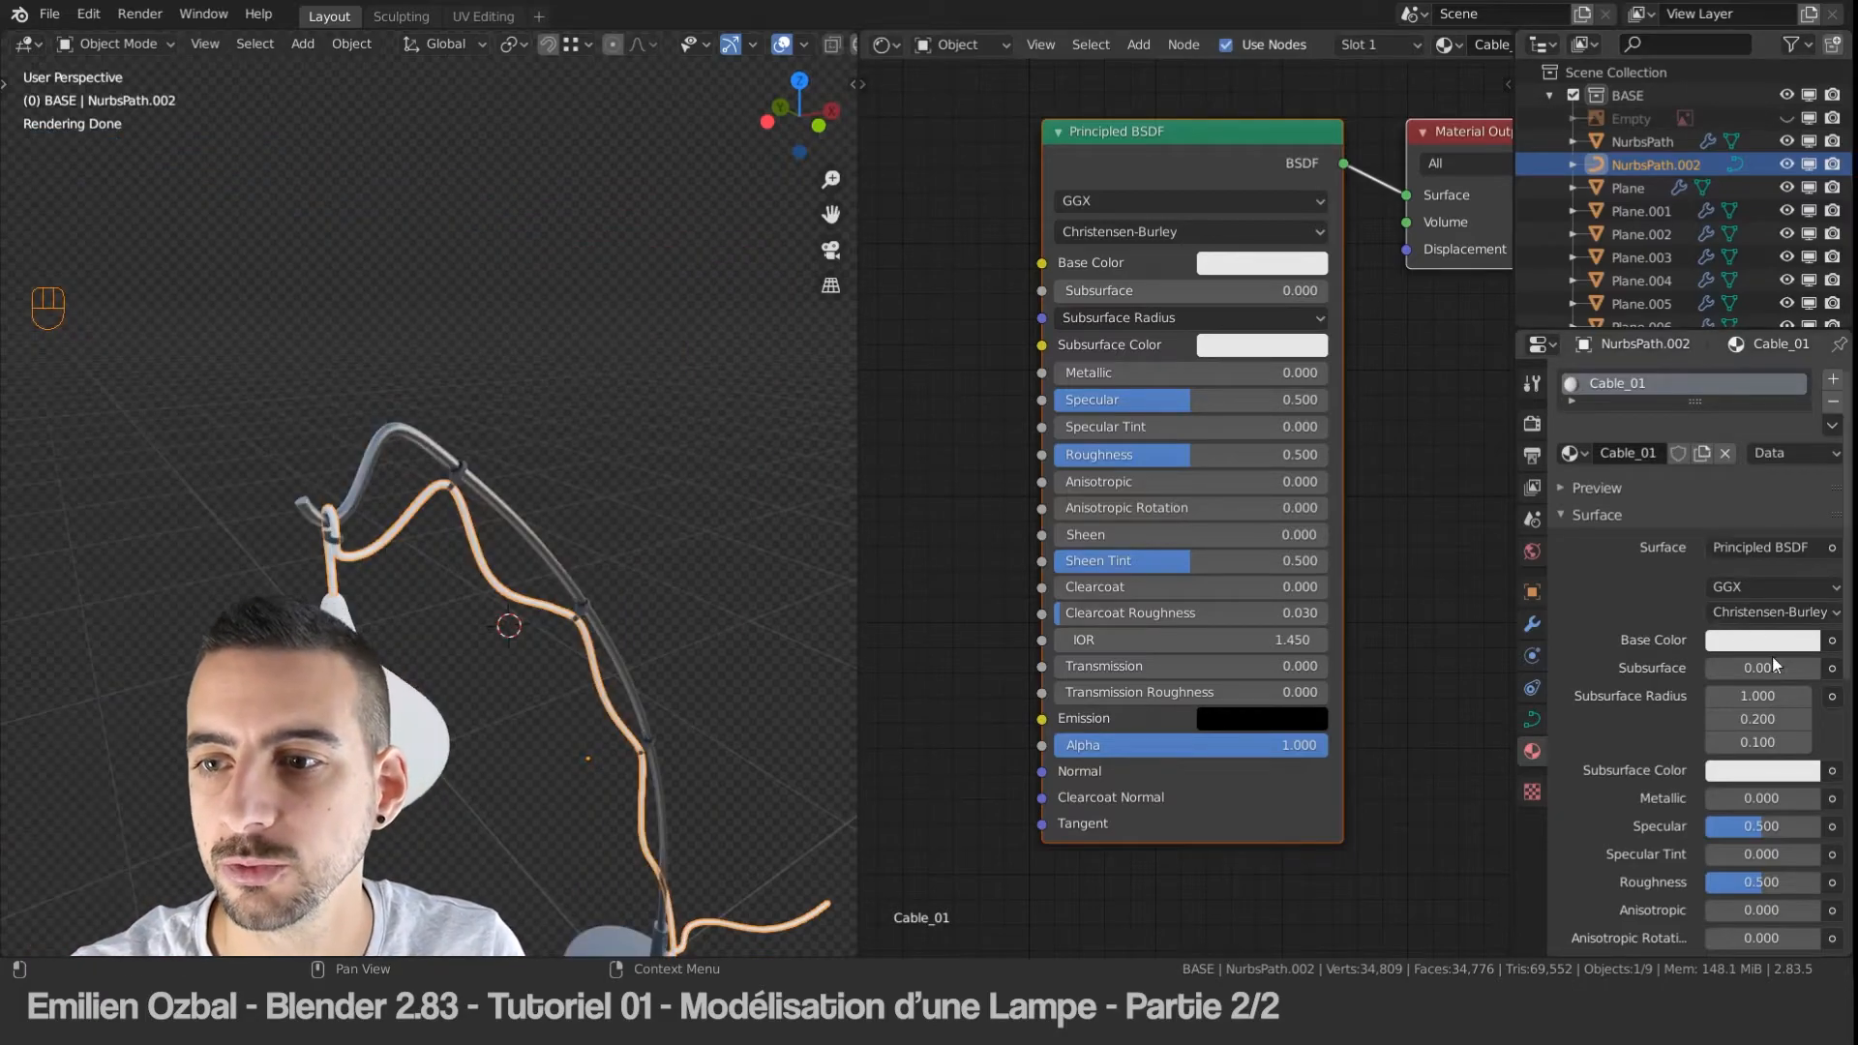
{"action": "left_click", "coordinate": [1272, 264]}
{"action": "left_click_drag", "start_coordinate": [1271, 451], "coordinate": [1268, 470]}
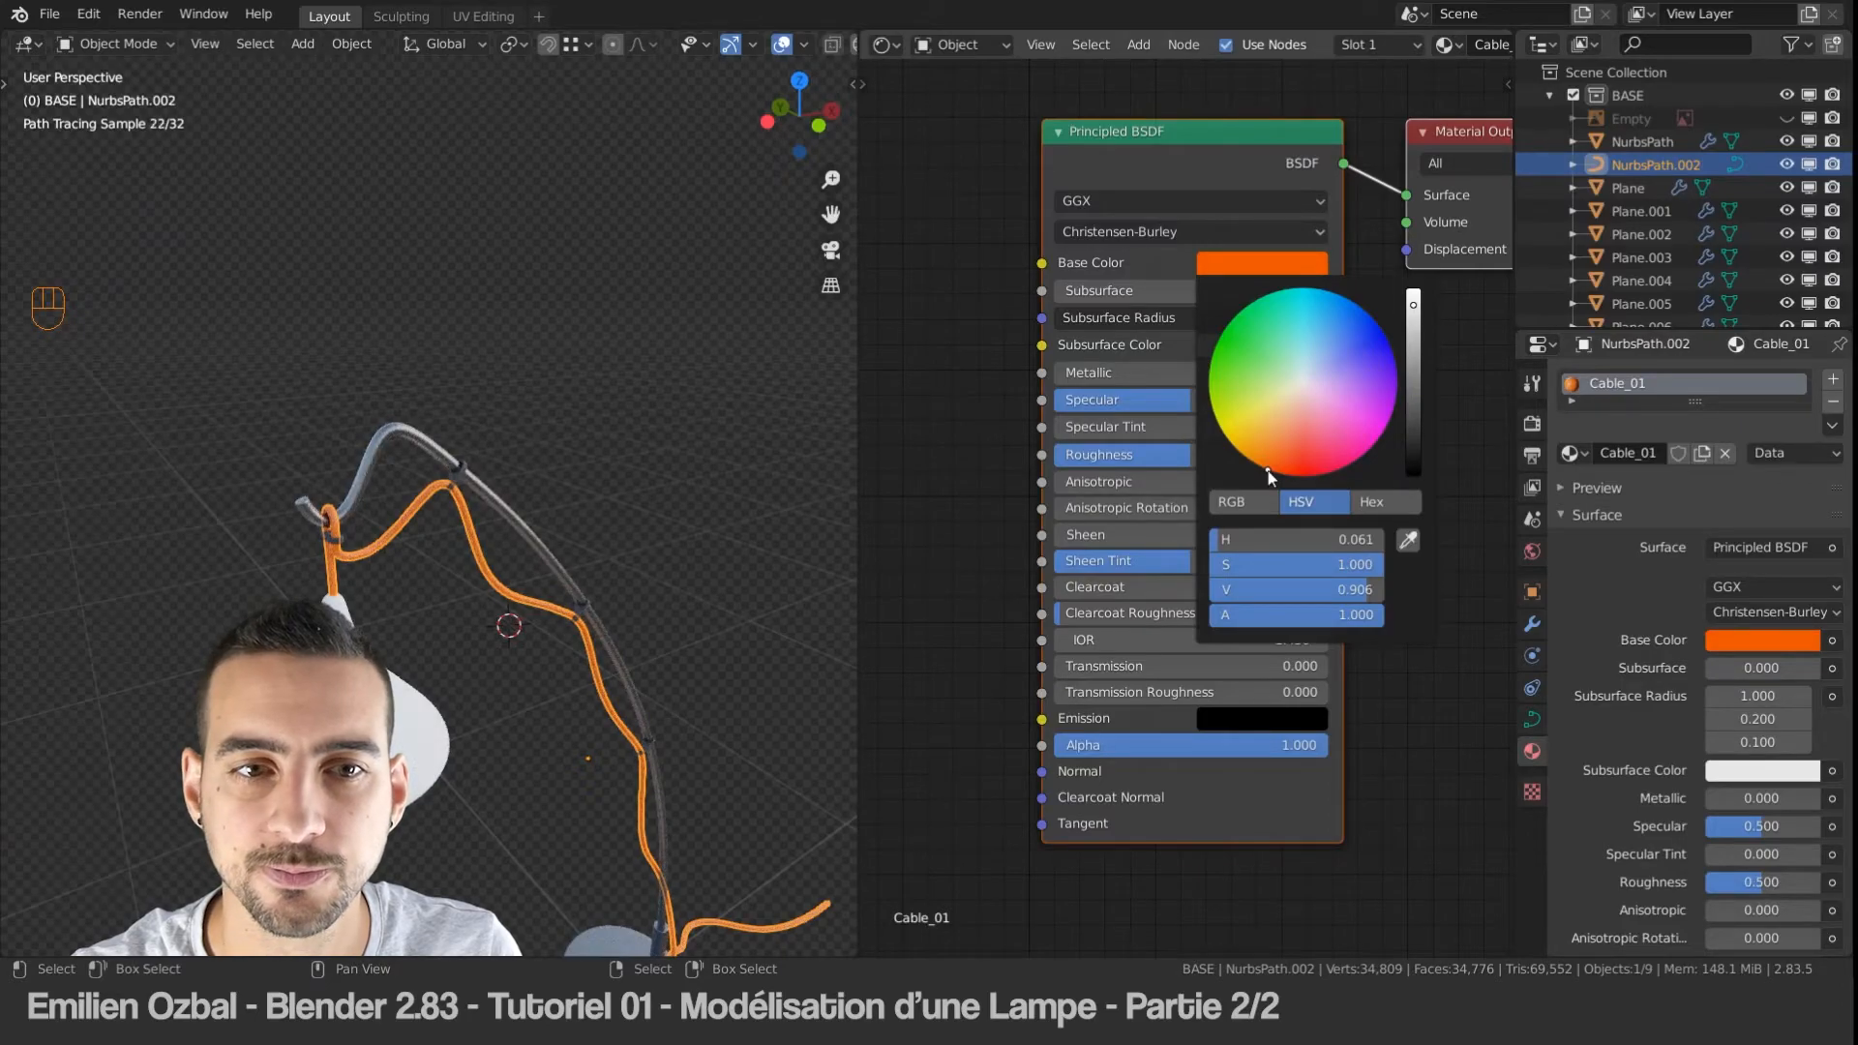
Step: Split the shader editor area in two, turn the upper half into an Image Editor and display Attache Trilly.jpg after trying Lampe_01.PNG
{"action": "left_click_drag", "start_coordinate": [865, 36], "coordinate": [871, 497]}
{"action": "left_click", "coordinate": [881, 44]}
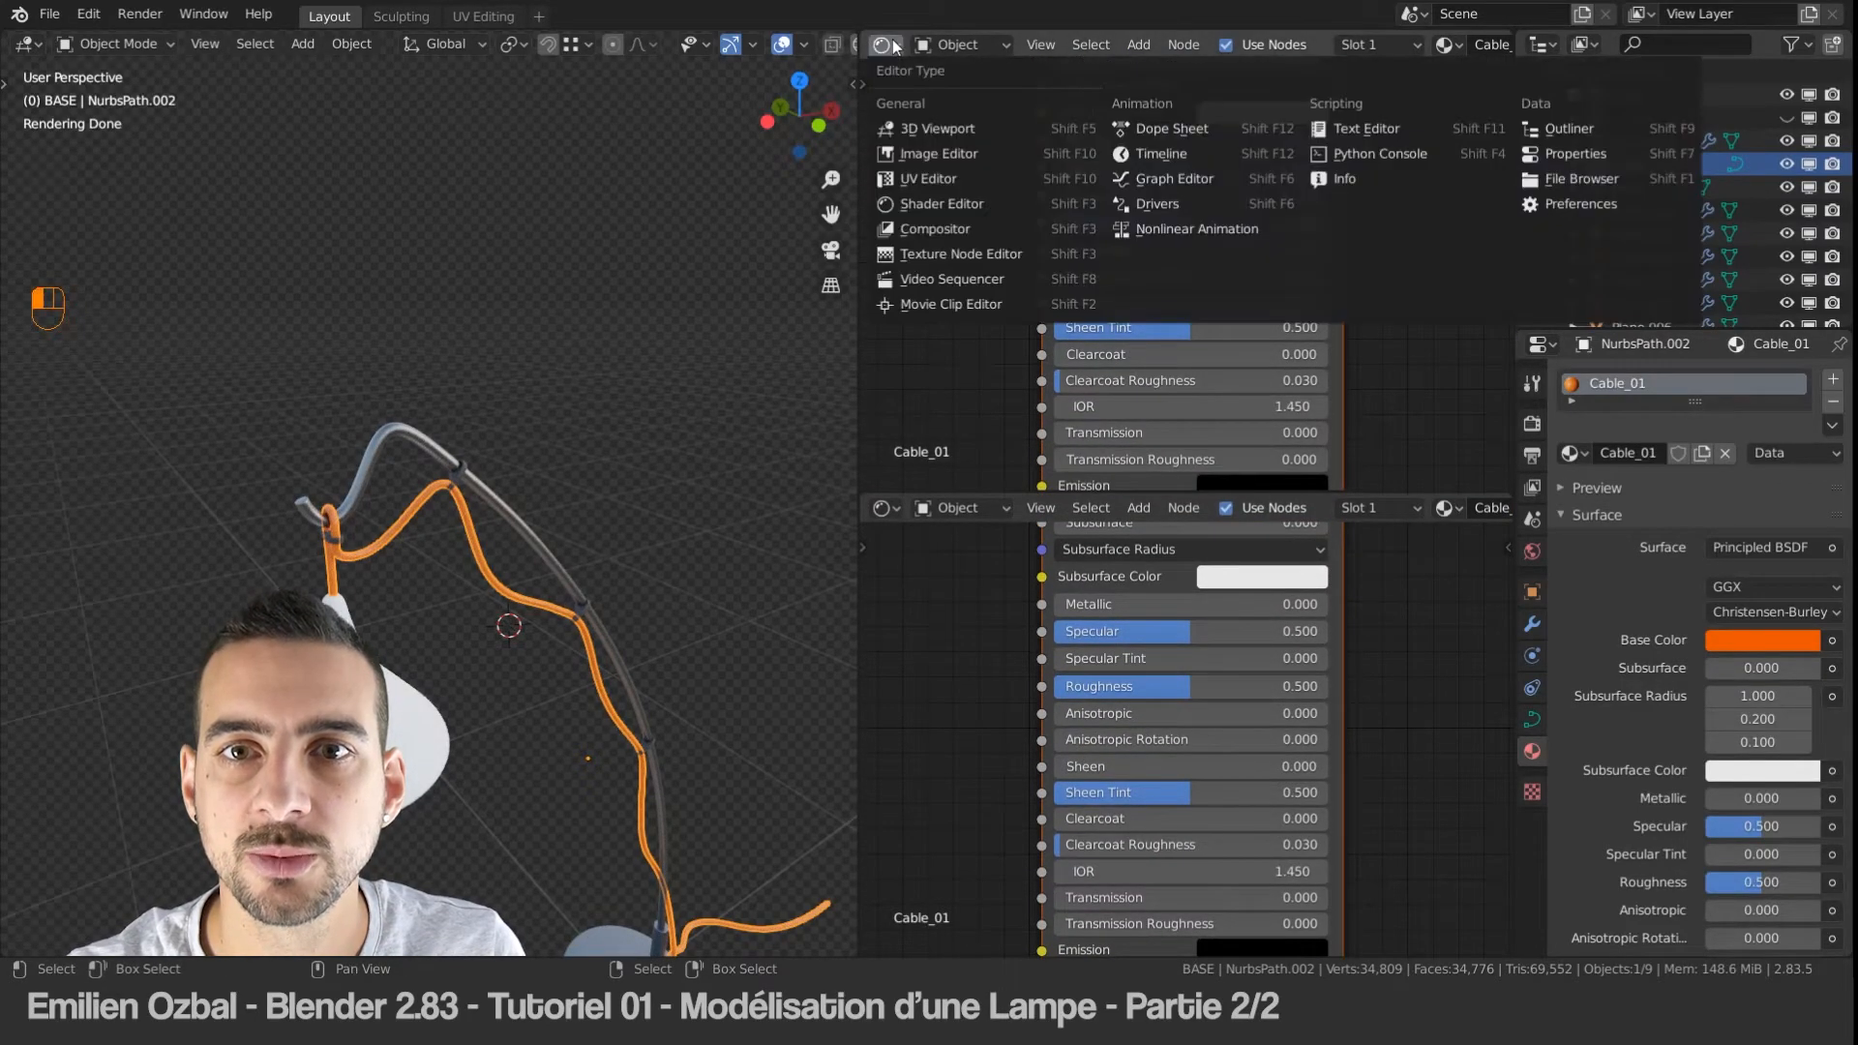
{"action": "left_click", "coordinate": [882, 44]}
{"action": "left_click", "coordinate": [903, 160]}
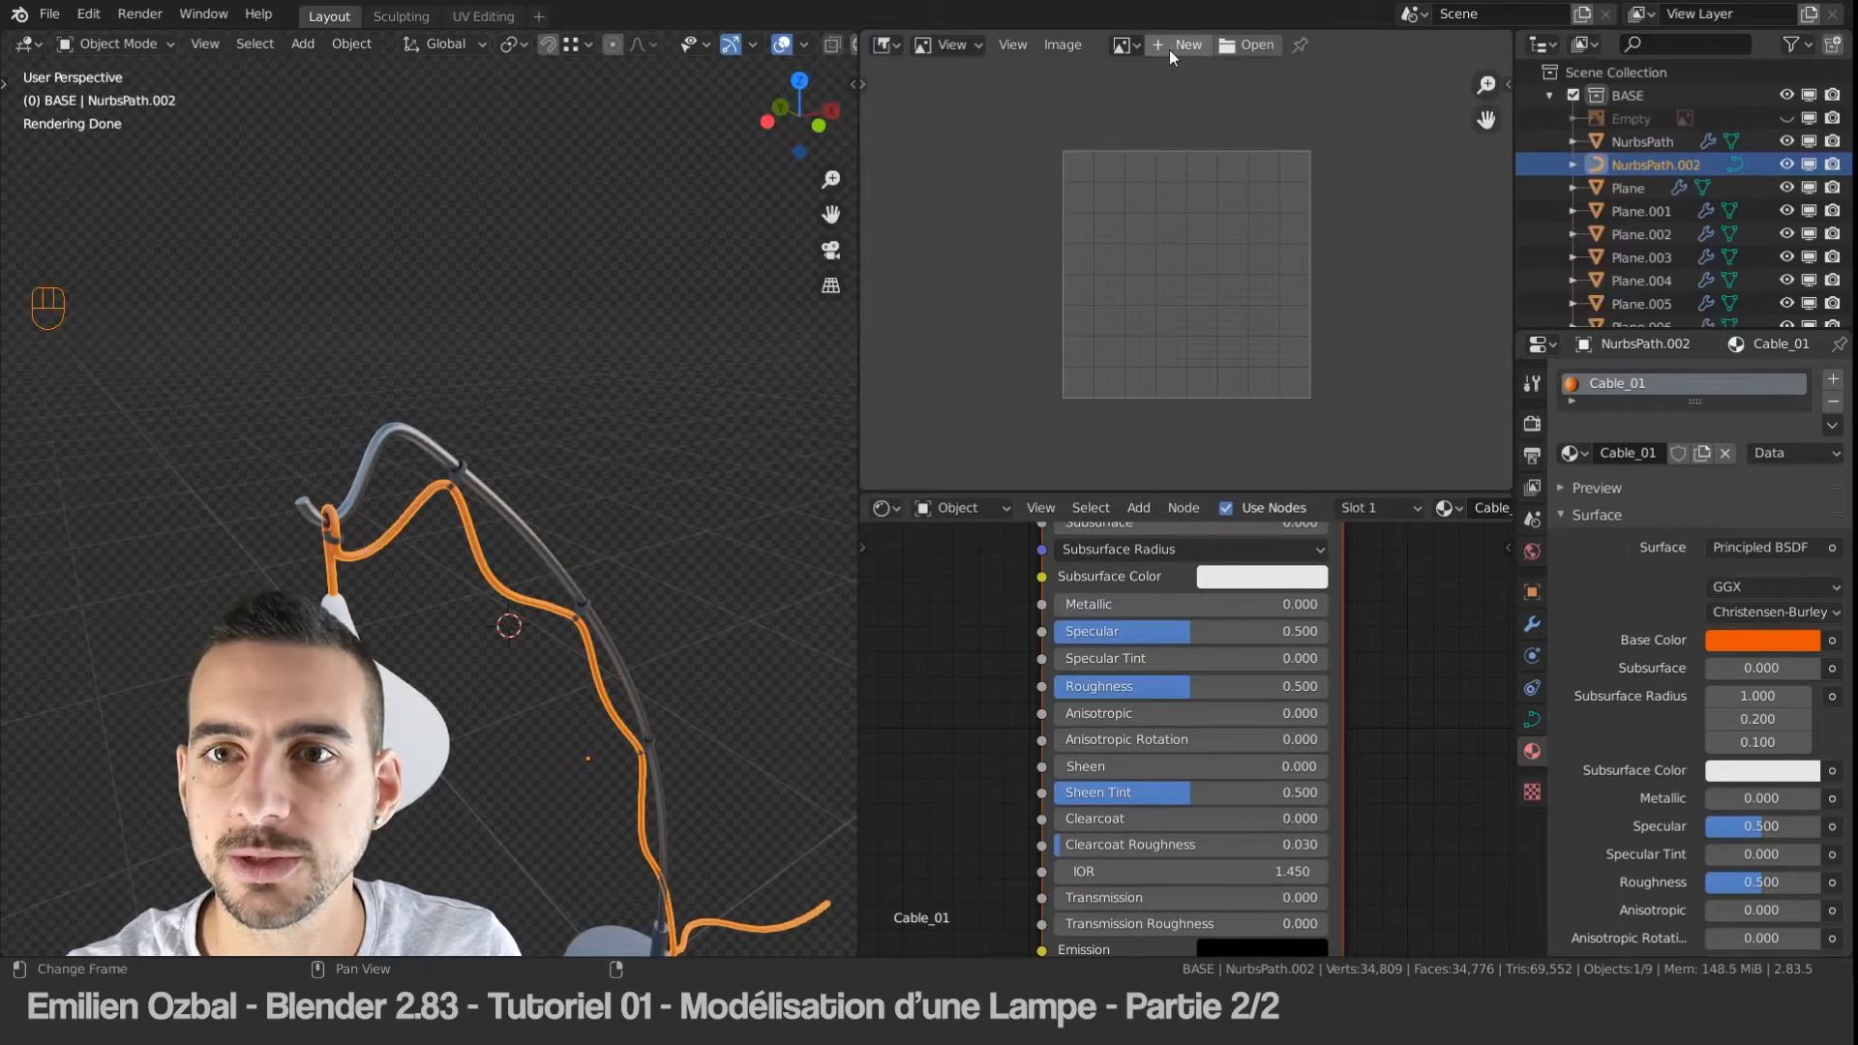
{"action": "left_click", "coordinate": [1123, 45]}
{"action": "left_click", "coordinate": [1175, 147]}
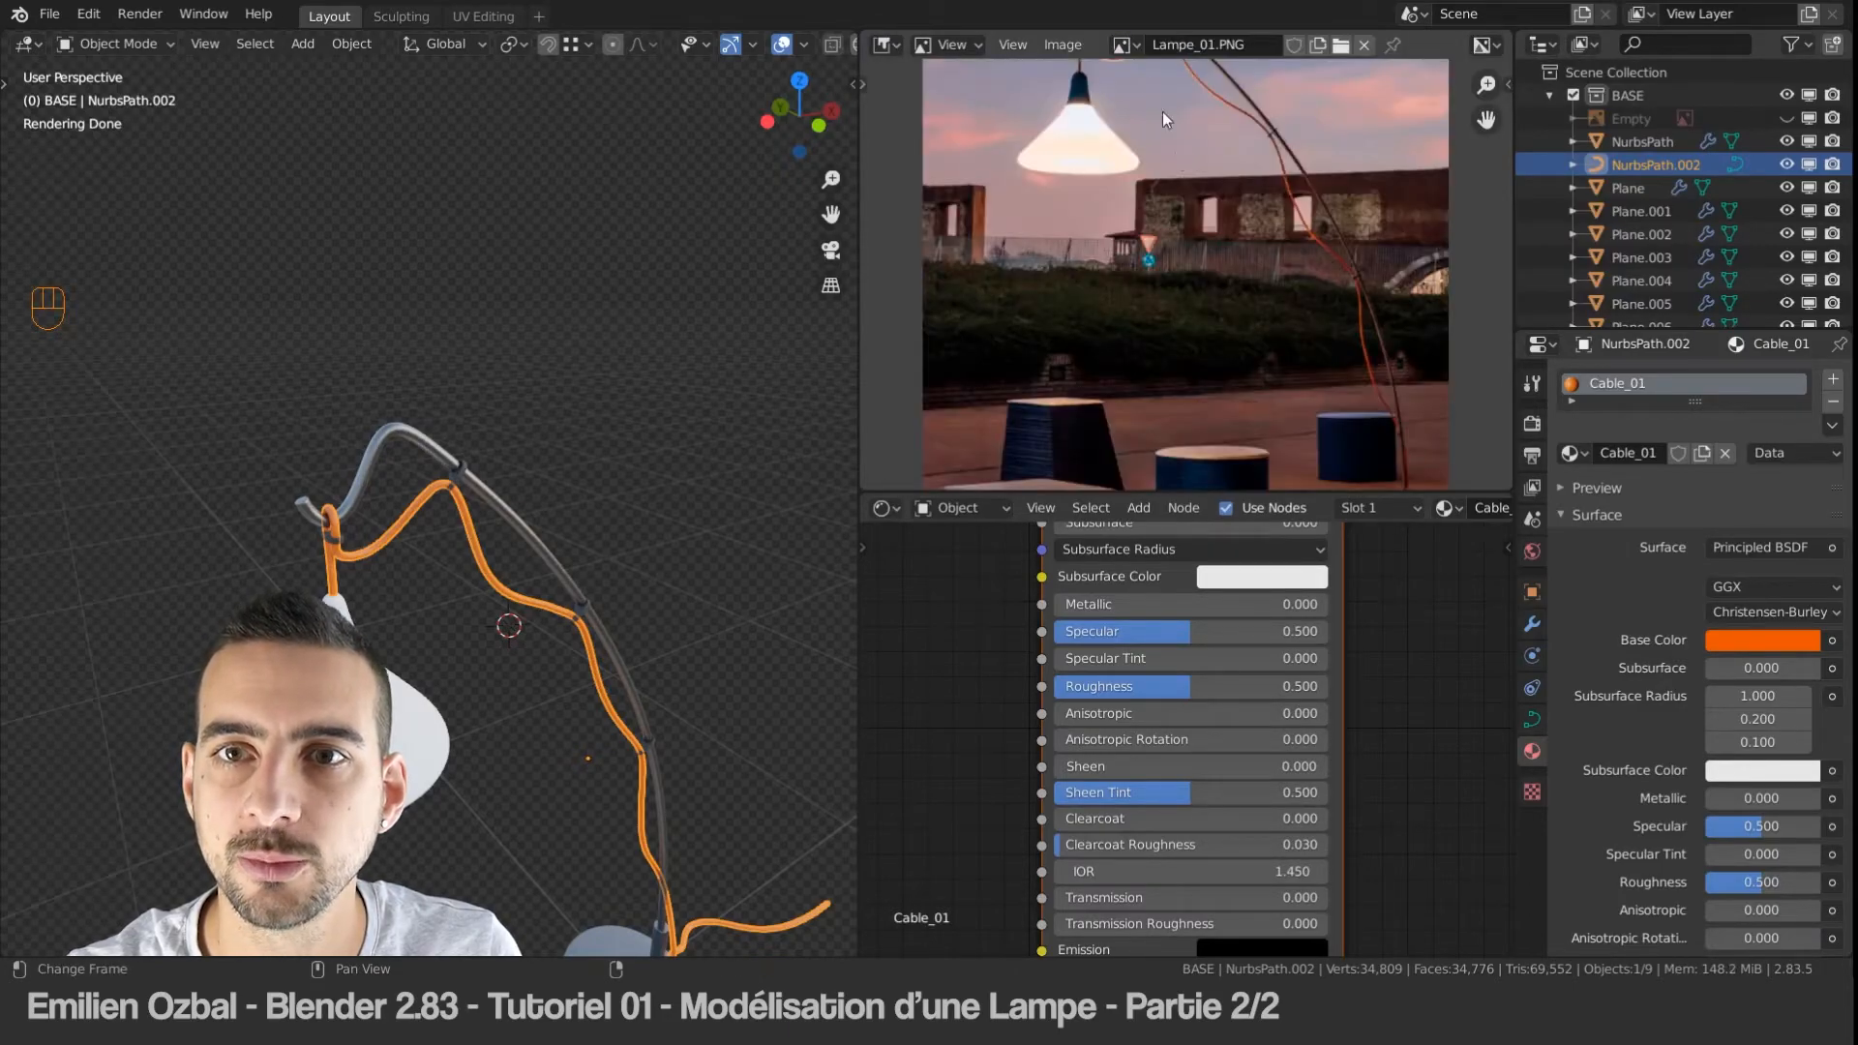
{"action": "left_click", "coordinate": [1127, 46]}
{"action": "left_click", "coordinate": [1181, 86]}
Step: Sample the orange cable in Attache Trilly.jpg as Cable_01's base color and merge the image area back into the shader editor
{"action": "scroll", "coordinate": [1175, 225], "scroll_direction": "up", "scroll_amount": 3}
{"action": "middle_click_drag", "start_coordinate": [1258, 560], "coordinate": [1252, 669]}
{"action": "left_click", "coordinate": [1285, 604]}
{"action": "left_click", "coordinate": [1400, 491]}
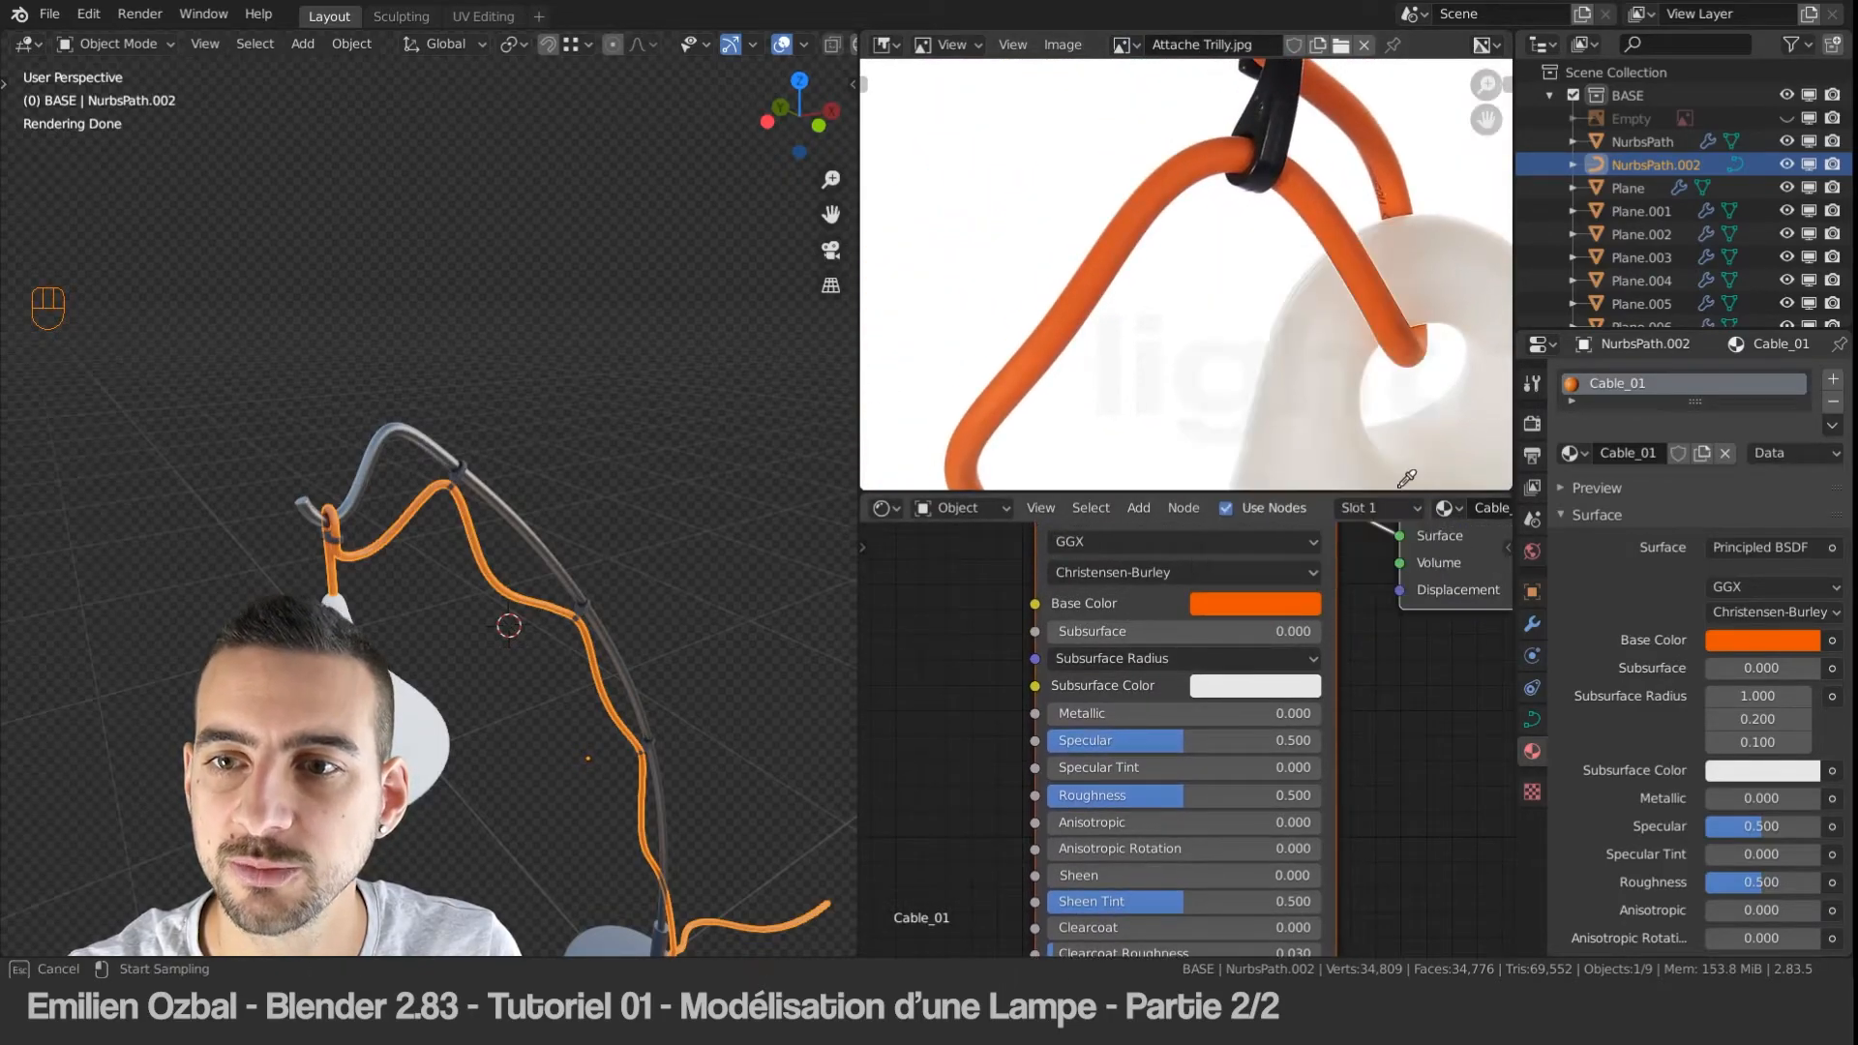
{"action": "left_click", "coordinate": [1181, 166]}
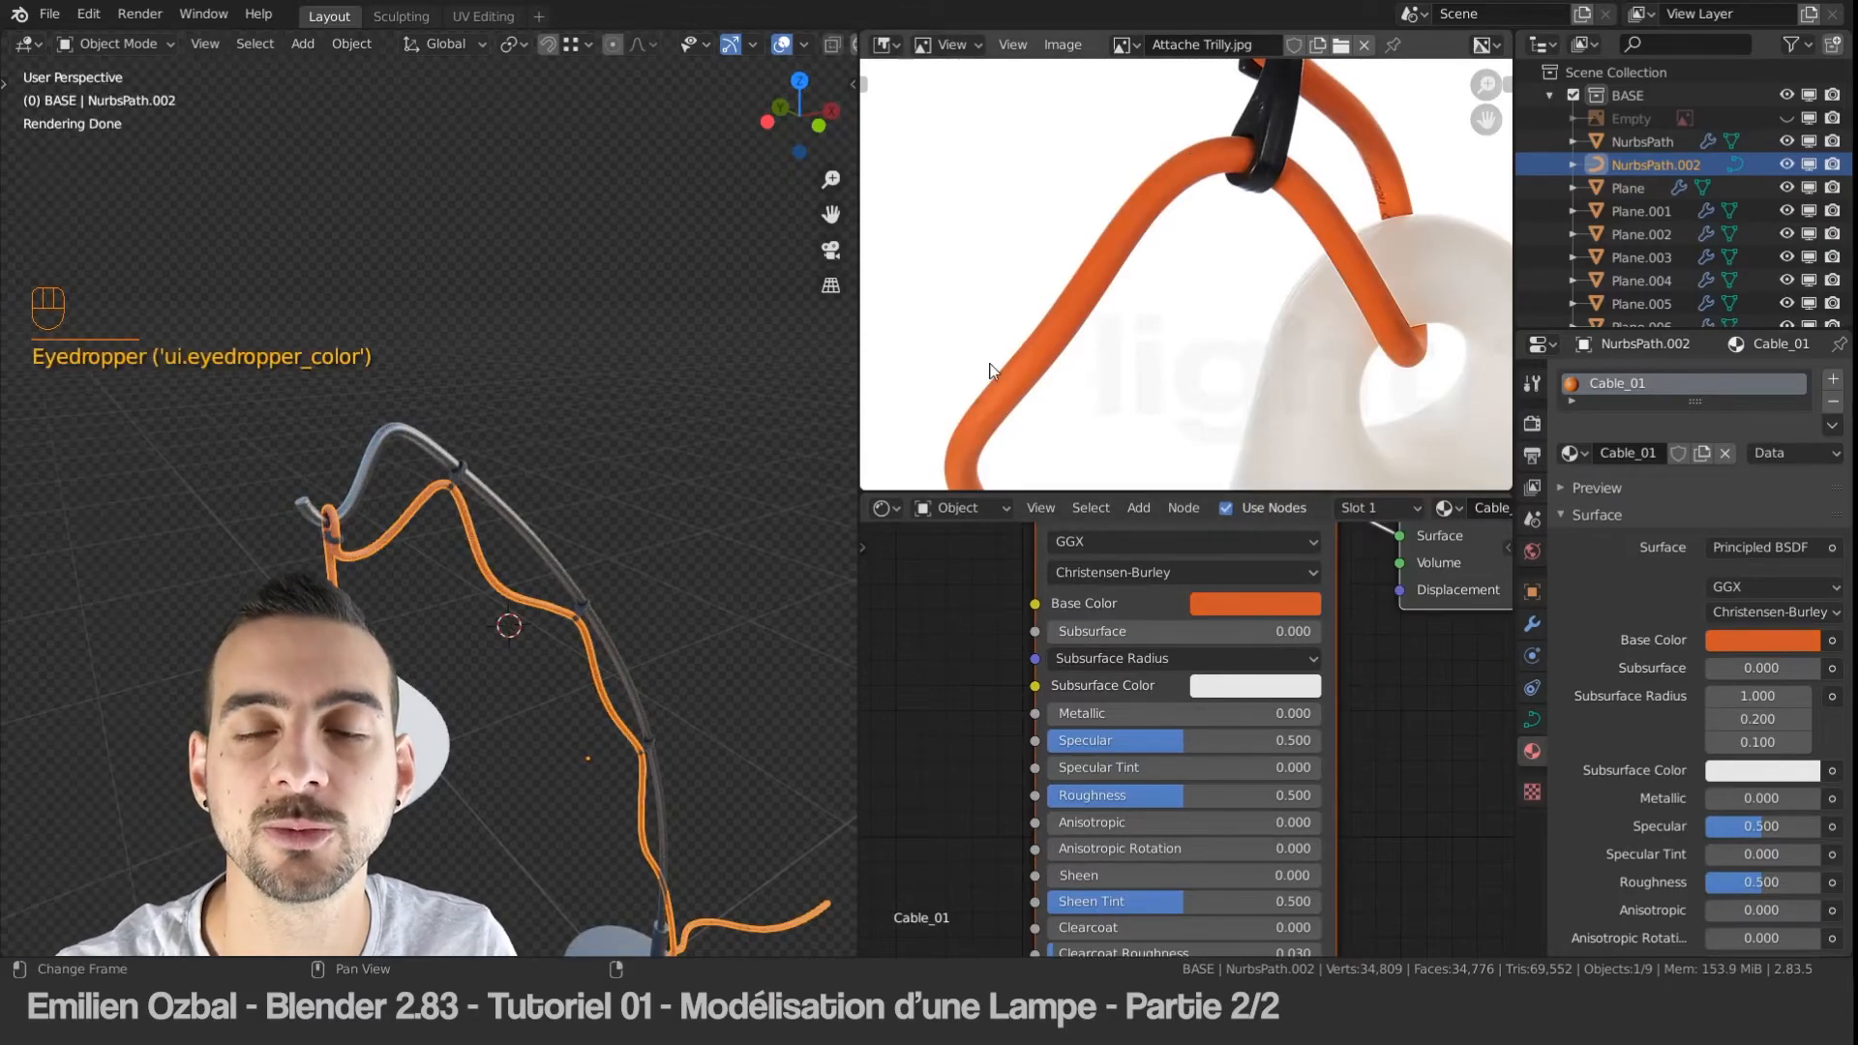
{"action": "left_click_drag", "start_coordinate": [879, 500], "coordinate": [1010, 281]}
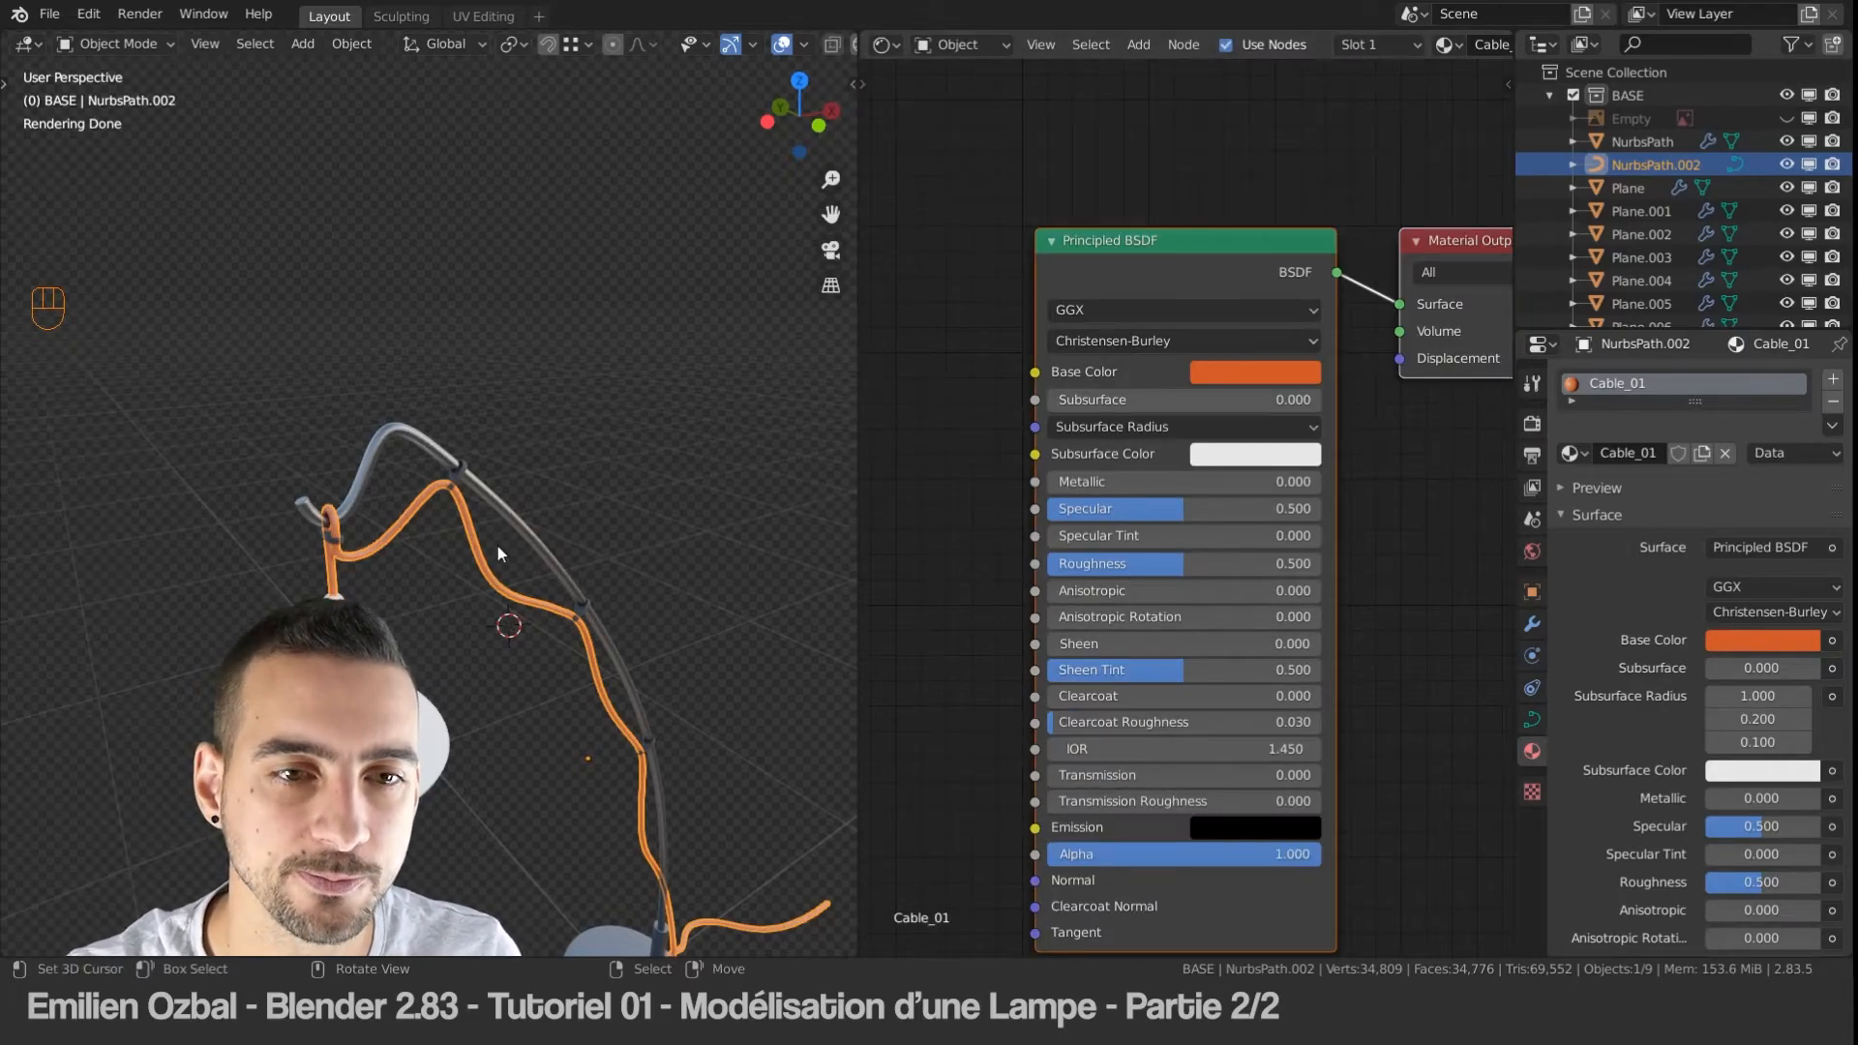
Step: Set the orange cable material's metallic to 0.641, specular to 0.412 and roughness to 0.576
{"action": "scroll", "coordinate": [497, 543], "scroll_direction": "up", "scroll_amount": 4}
{"action": "key", "text": "a"}
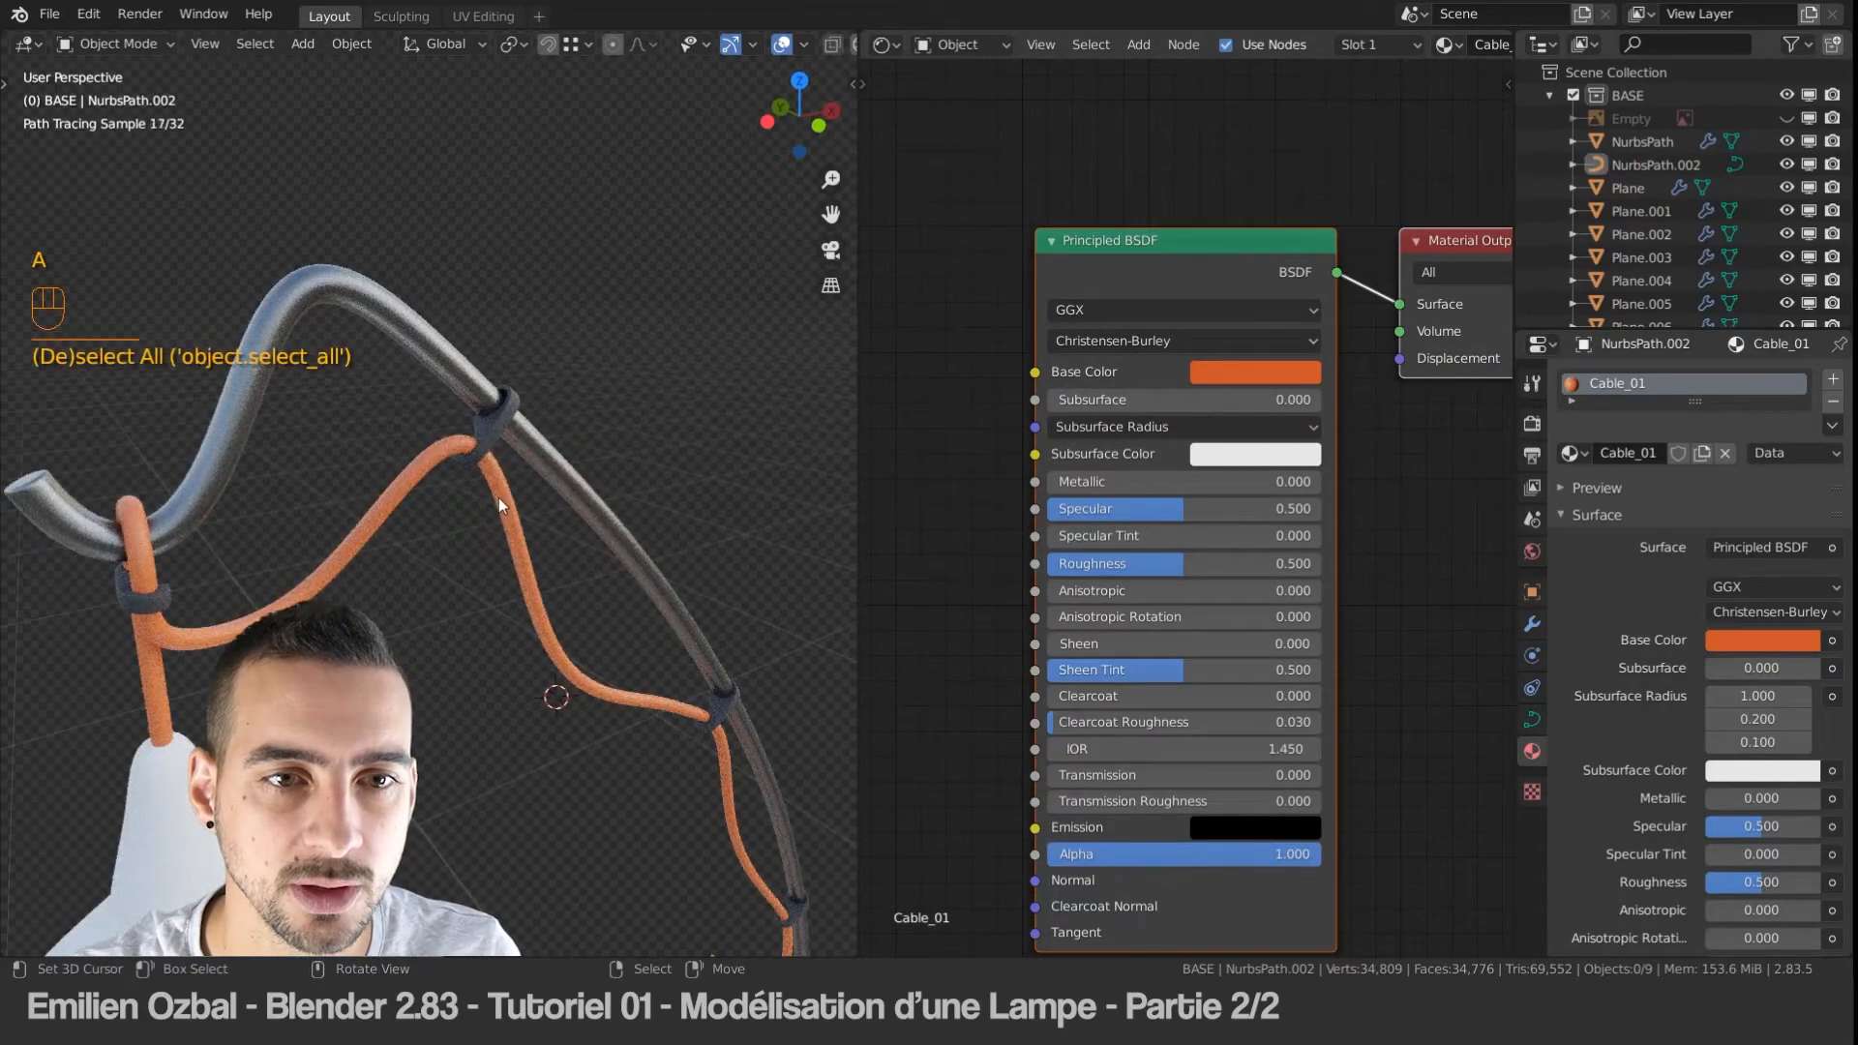
{"action": "left_click", "coordinate": [499, 503]}
{"action": "left_click_drag", "start_coordinate": [1125, 484], "coordinate": [1294, 482]}
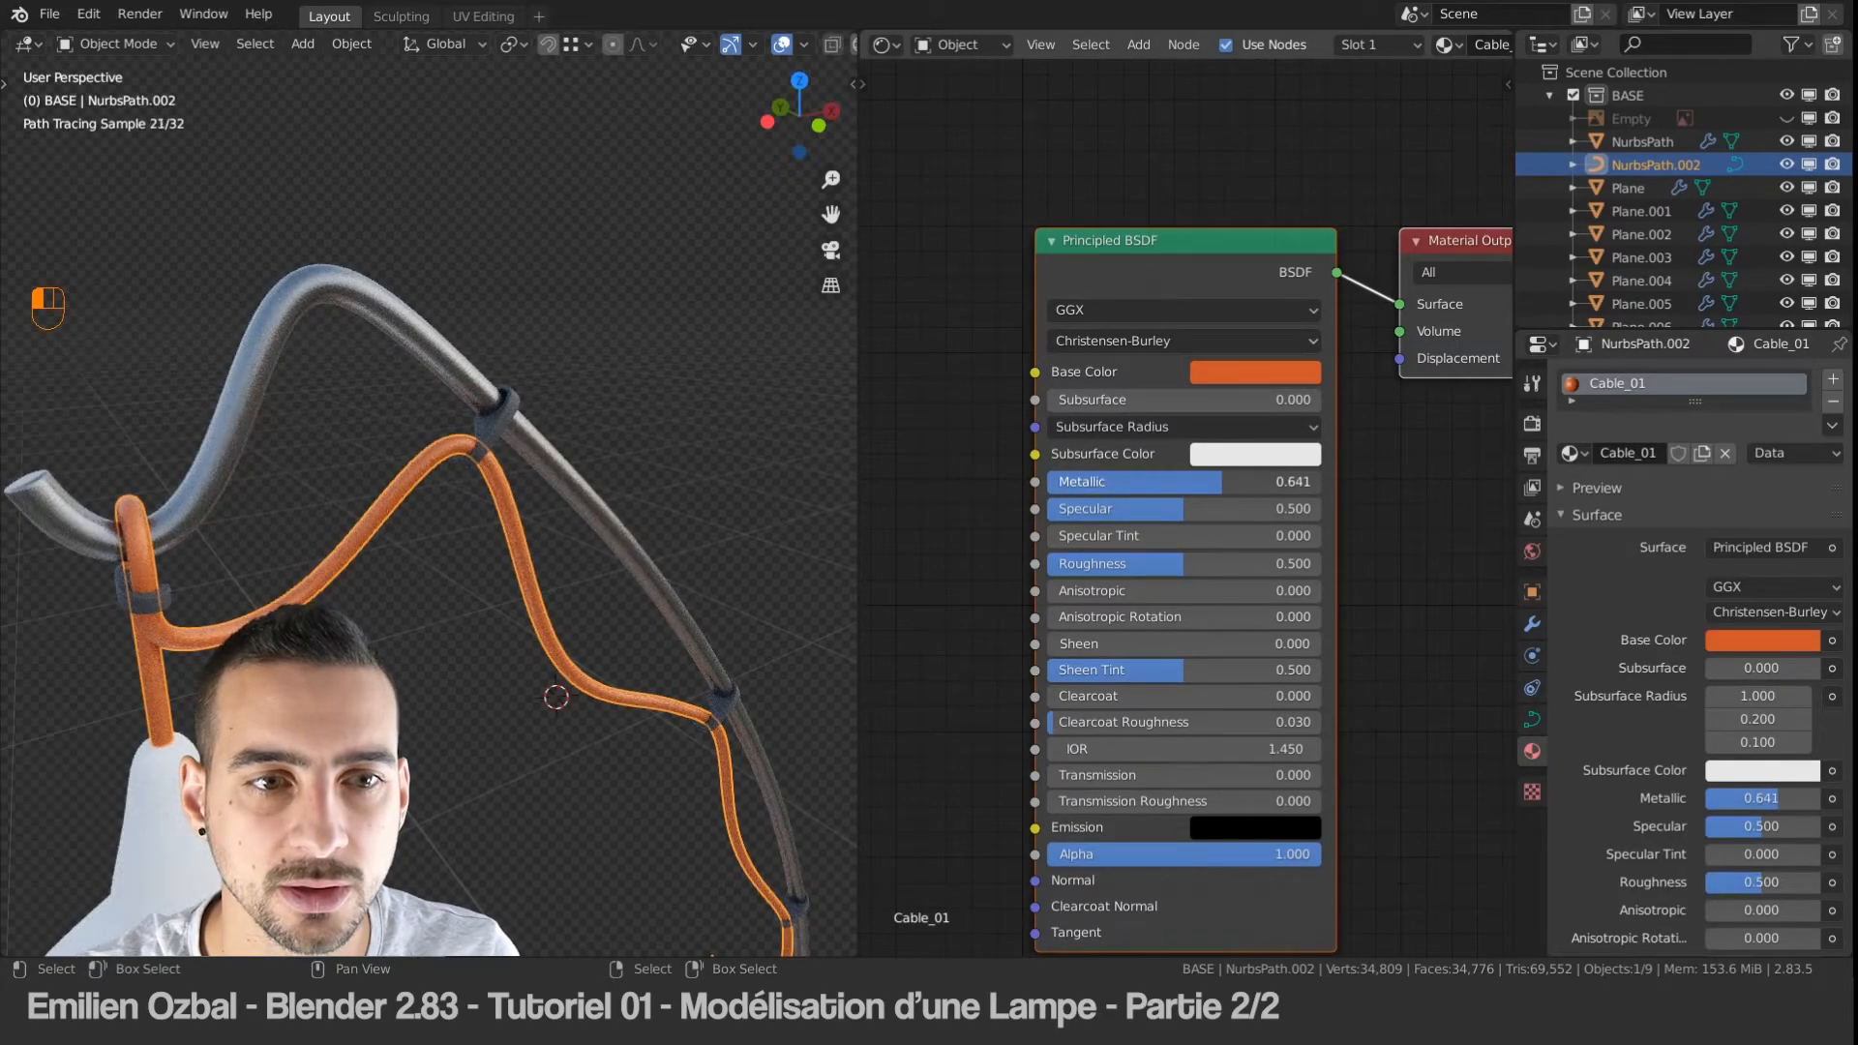
{"action": "mouse_move", "coordinate": [1110, 508]}
{"action": "left_mouse_down"}
{"action": "mouse_move", "coordinate": [1086, 508]}
{"action": "mouse_move", "coordinate": [1090, 564]}
{"action": "mouse_move", "coordinate": [1205, 563]}
{"action": "left_mouse_up"}
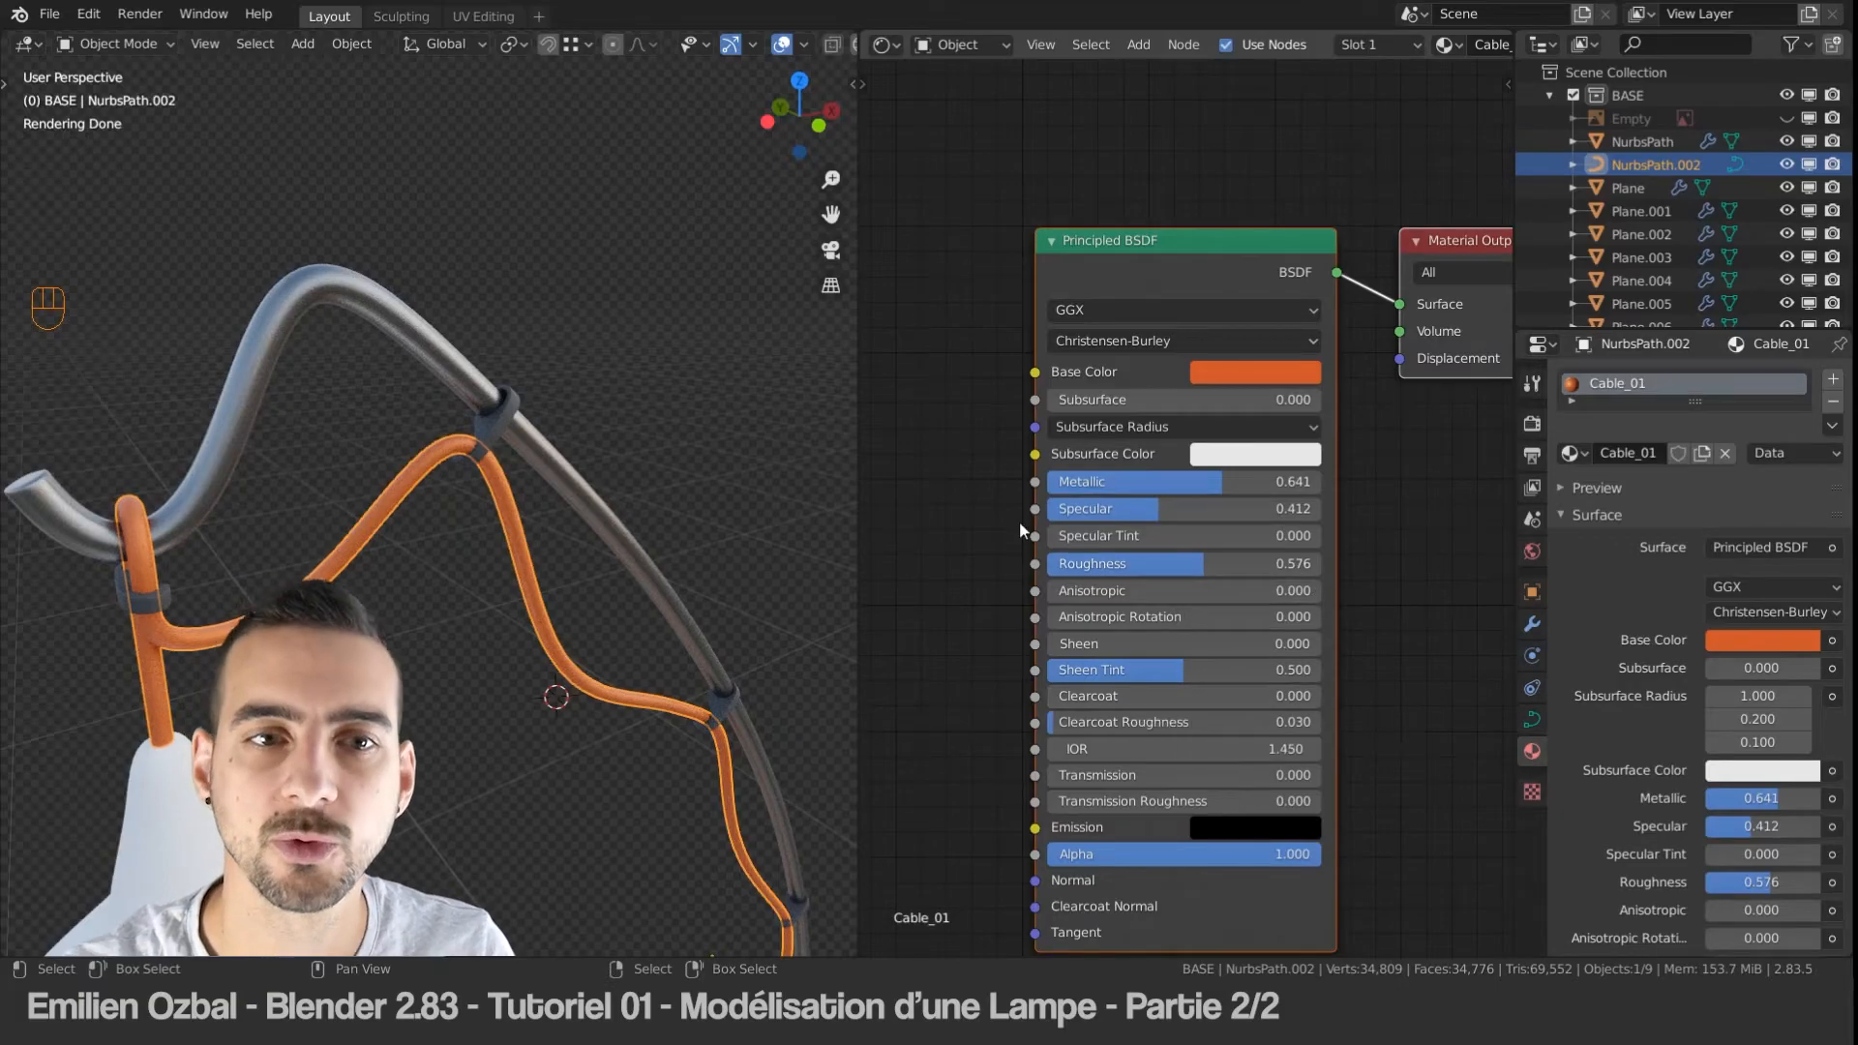
Step: Link the plastique_01 material from the upper cable clip to the conical cap above the lampshade
{"action": "key", "text": "a"}
{"action": "right_click", "coordinate": [178, 766]}
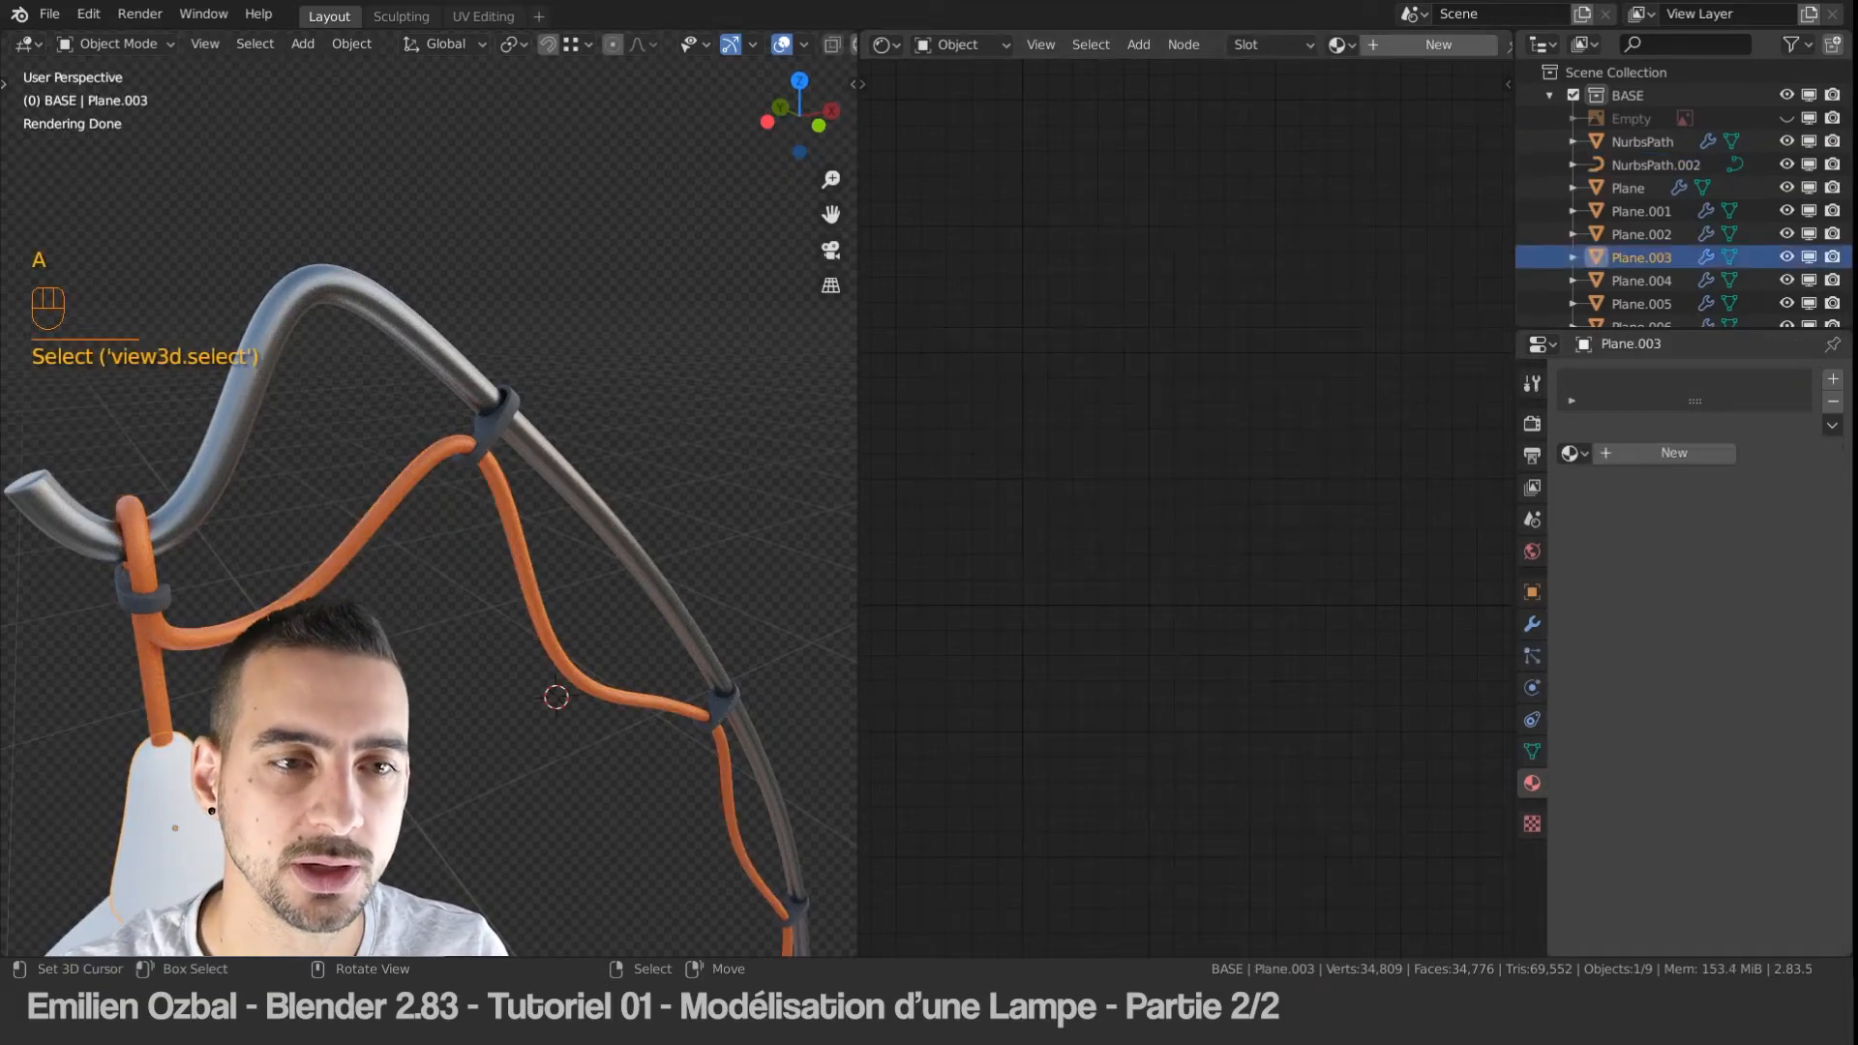
{"action": "middle_click_drag", "start_coordinate": [178, 766], "coordinate": [424, 502], "text": "shift"}
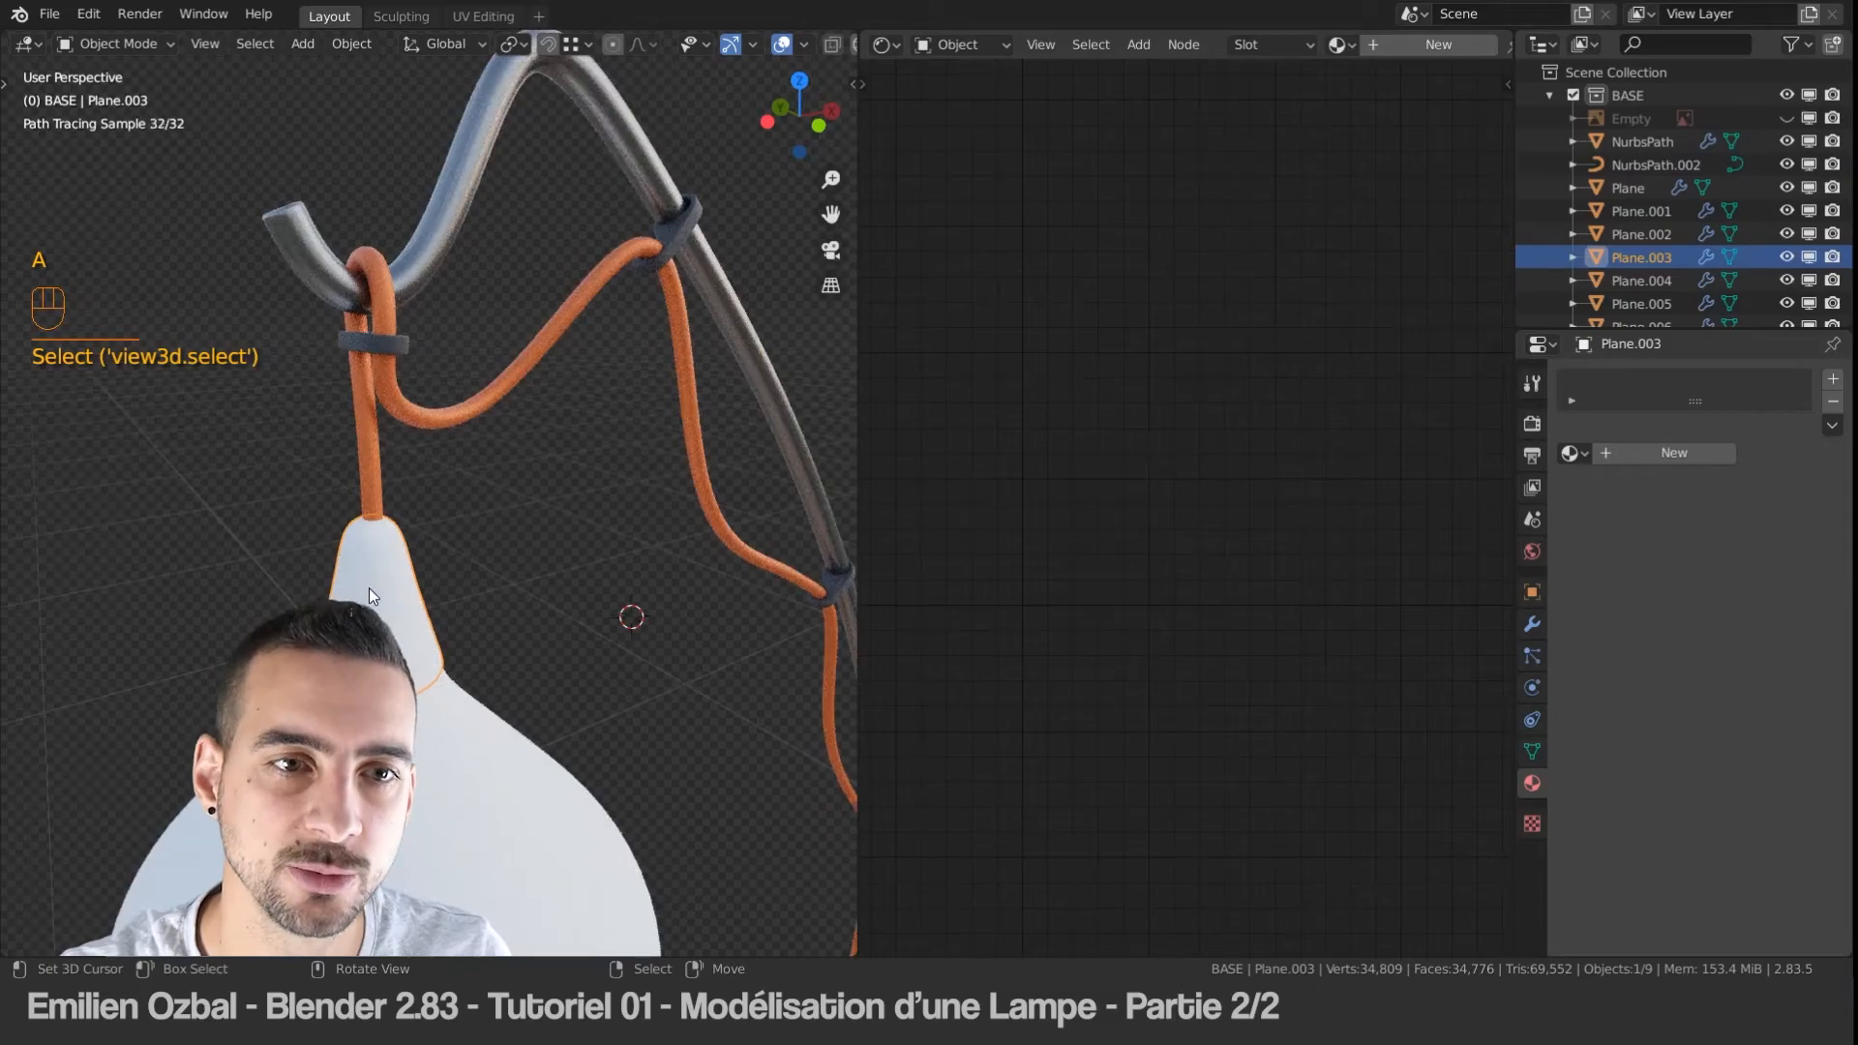
{"action": "left_click", "coordinate": [389, 346], "text": "shift"}
{"action": "key", "text": "ctrl+l"}
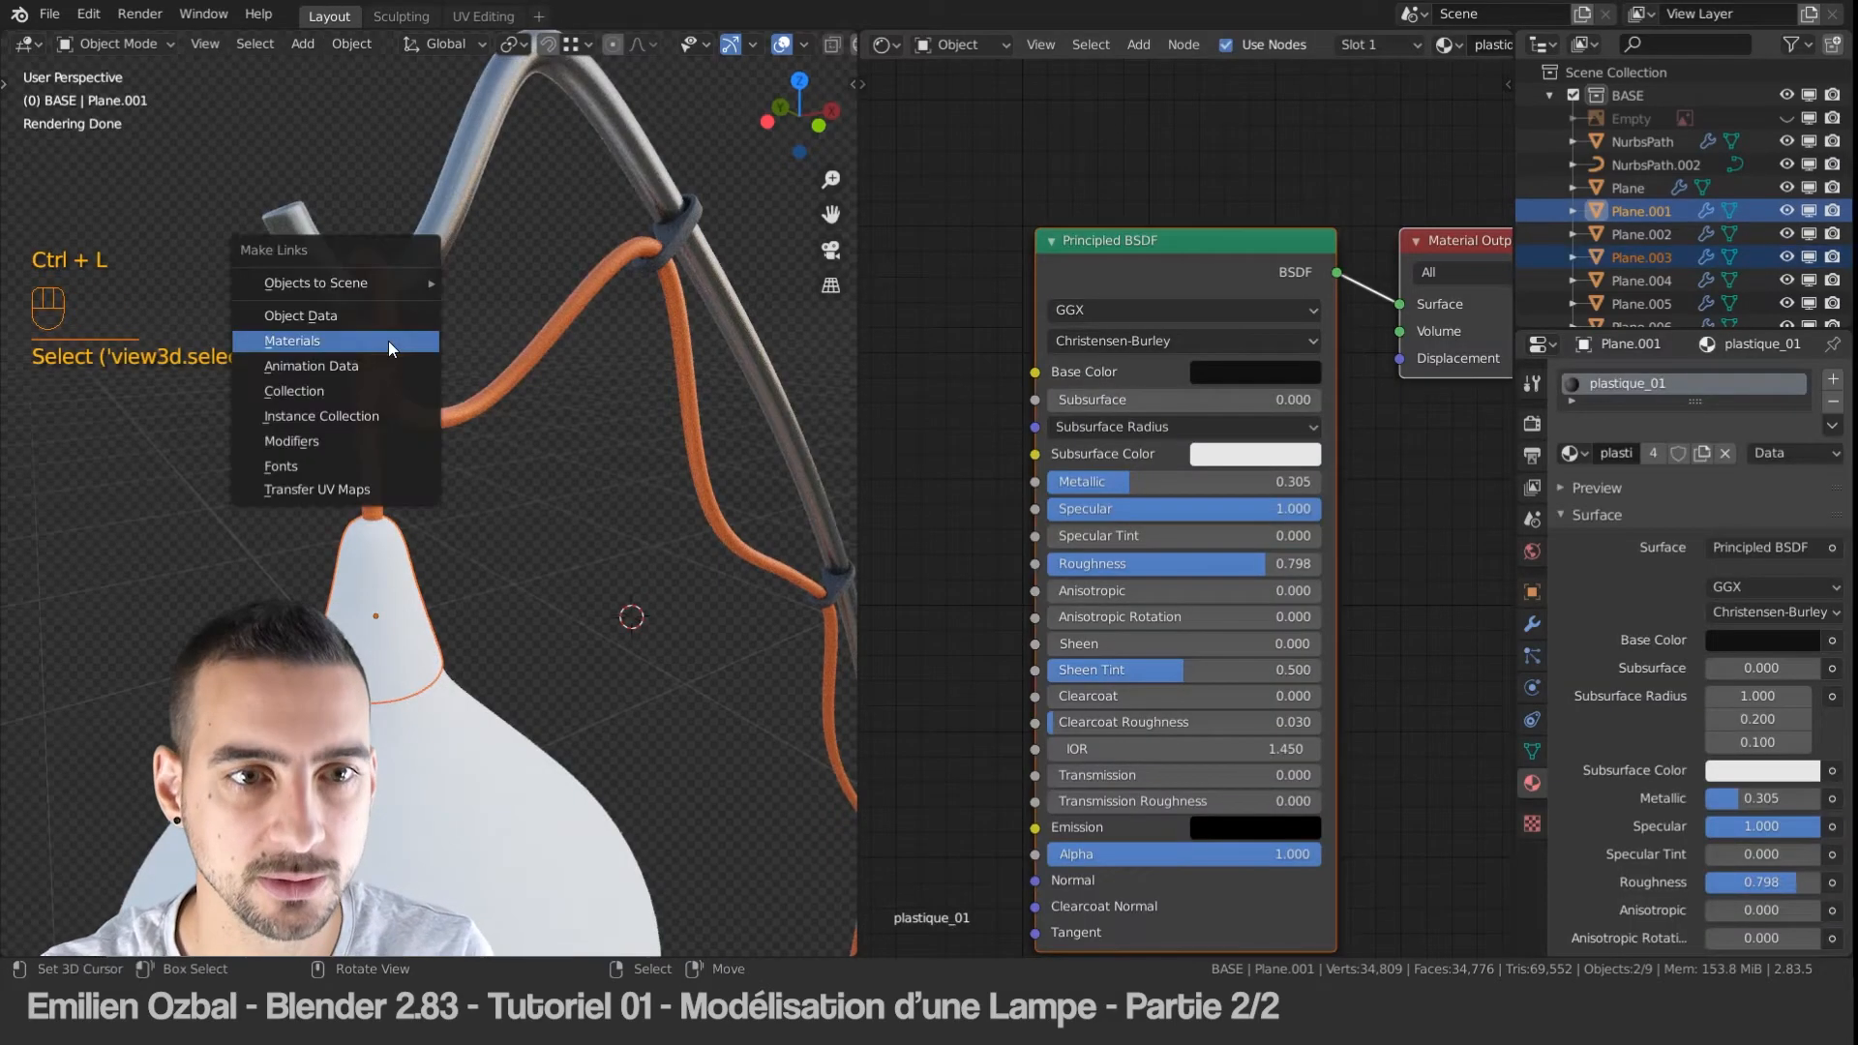
{"action": "left_click", "coordinate": [329, 341]}
{"action": "key", "text": "a"}
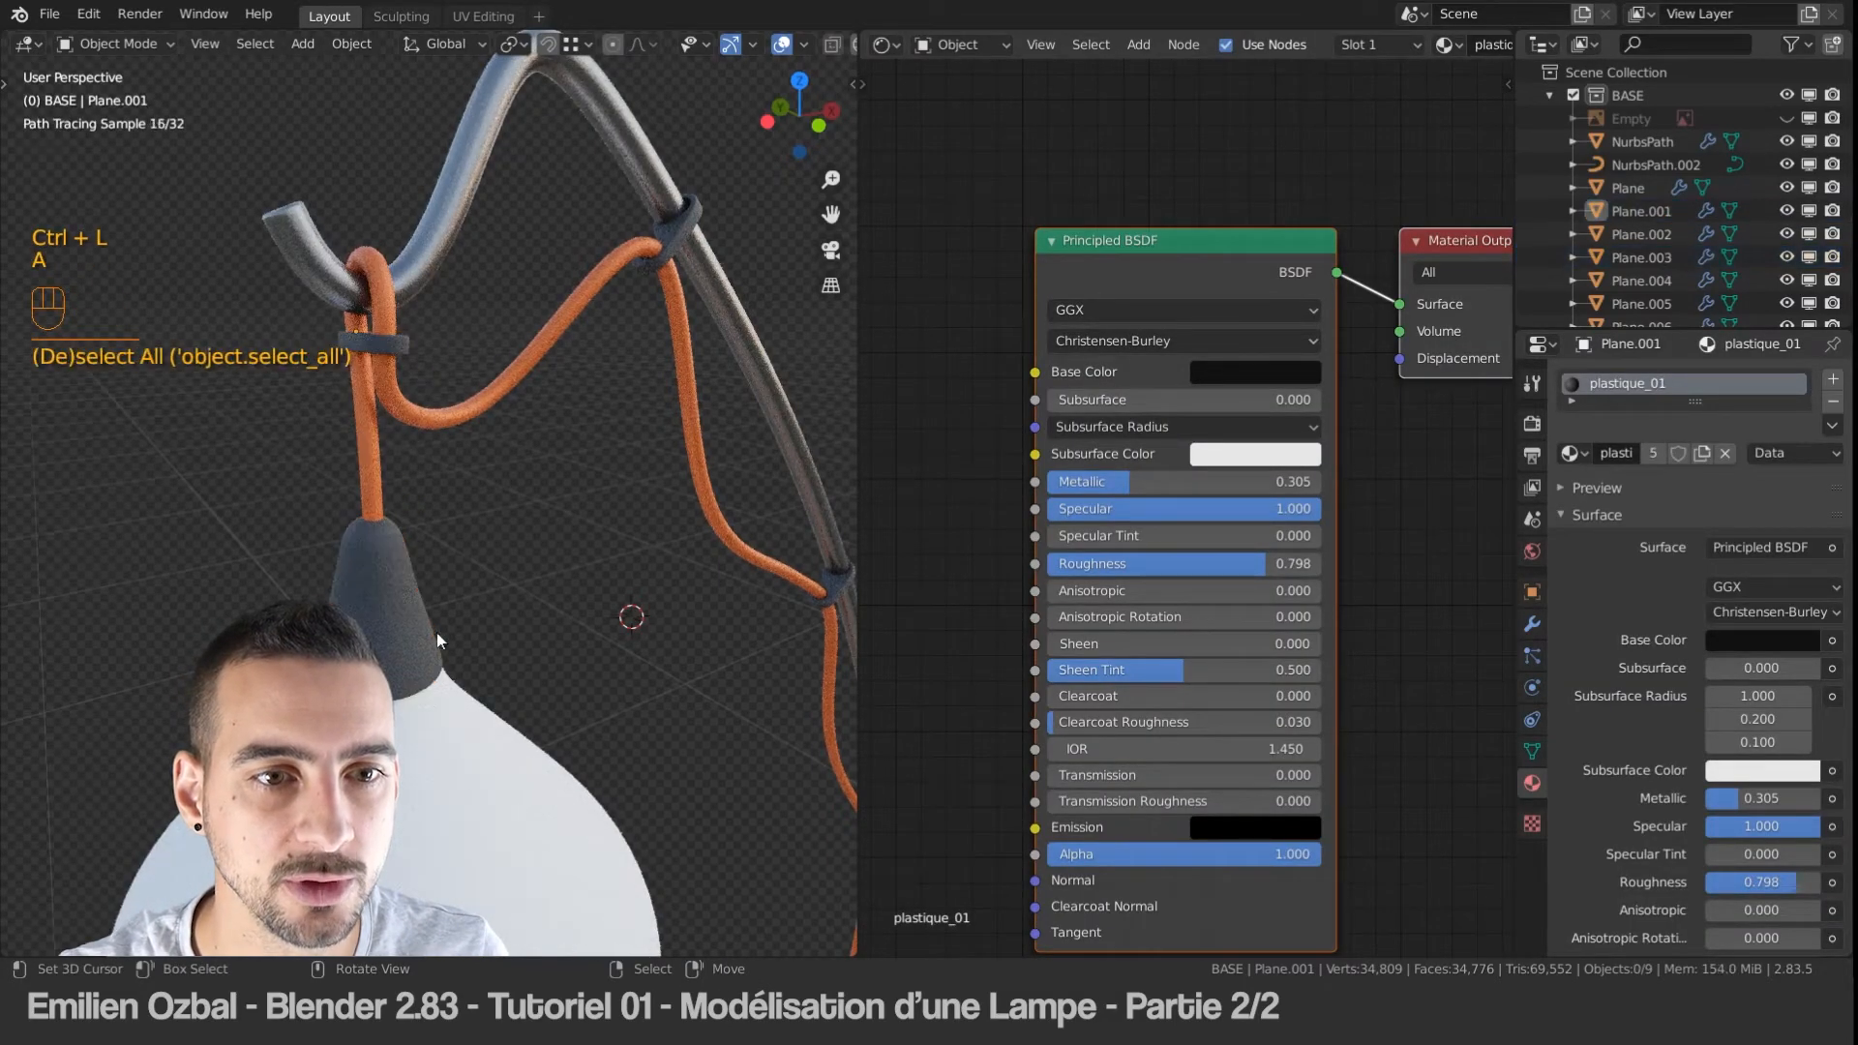
Step: Give the white lampshade a new material named Lumiere_01
{"action": "right_click", "coordinate": [438, 747]}
{"action": "scroll", "coordinate": [451, 676], "scroll_direction": "up", "scroll_amount": 3}
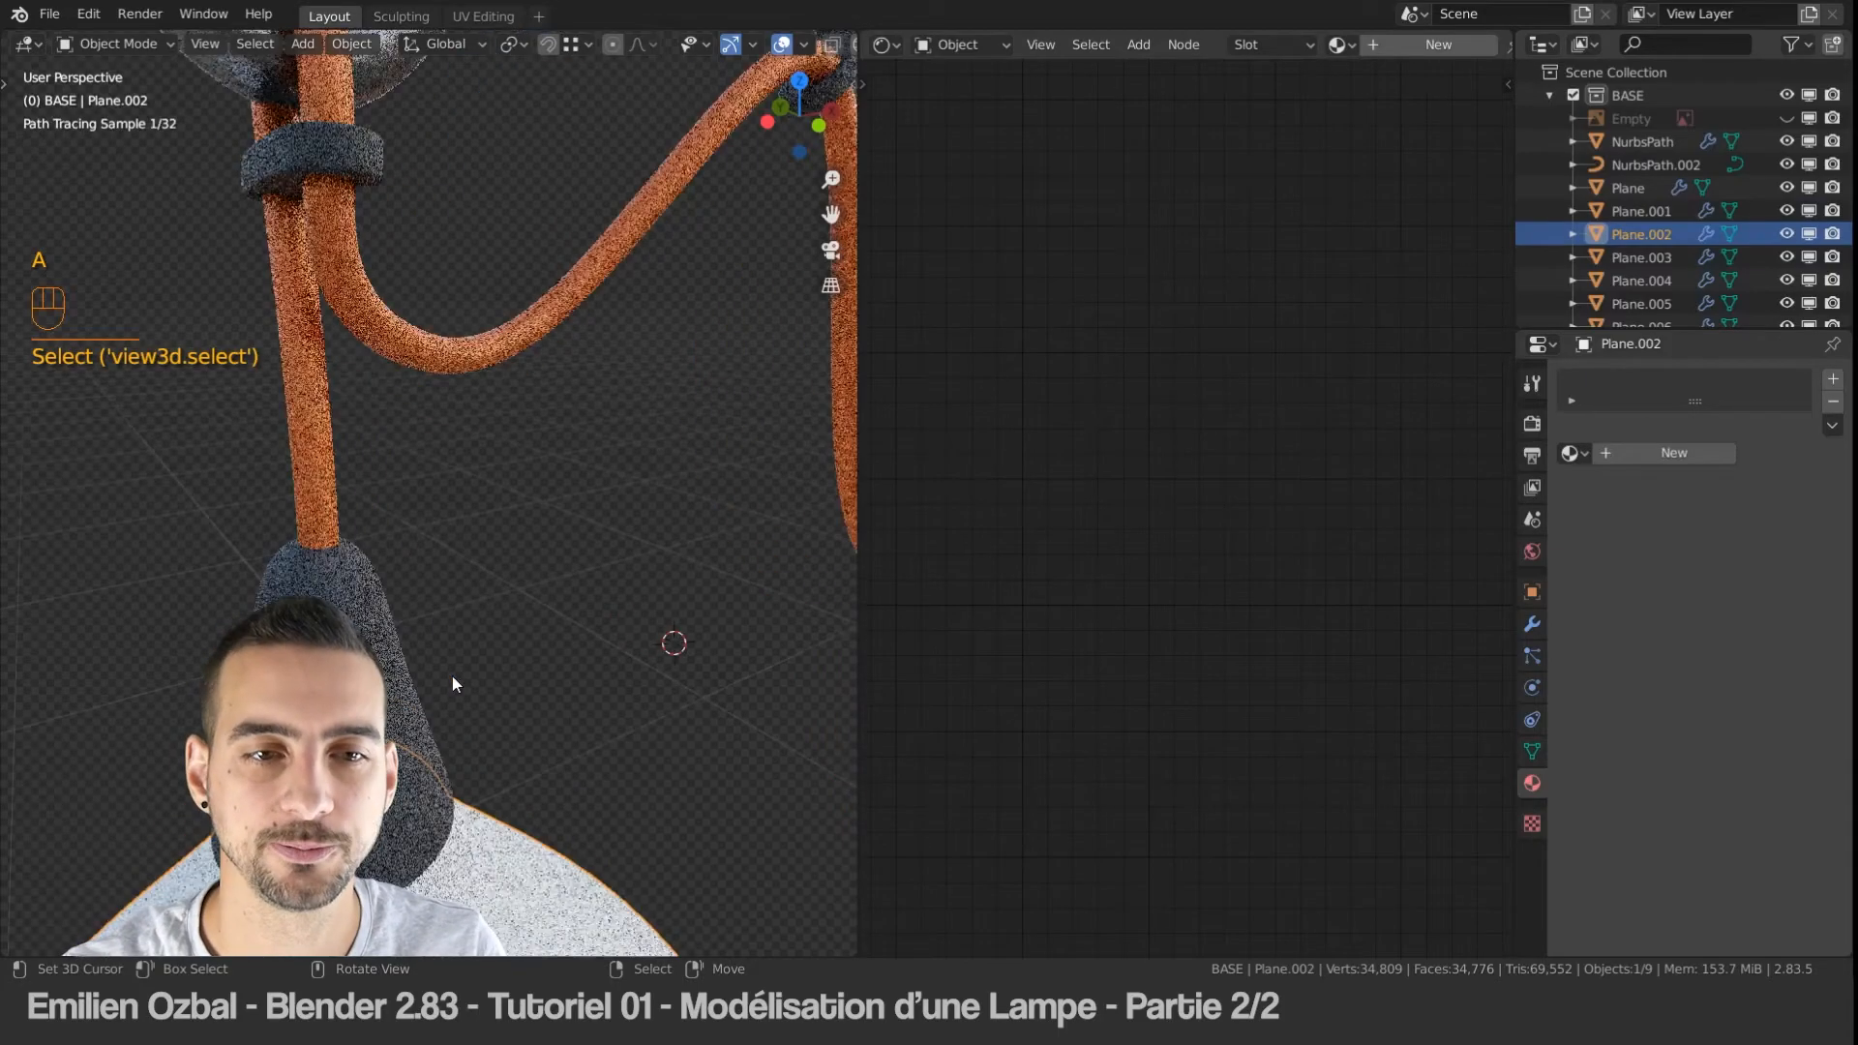
{"action": "scroll", "coordinate": [464, 675], "scroll_direction": "down", "scroll_amount": 8}
{"action": "middle_click_drag", "start_coordinate": [479, 675], "coordinate": [444, 507], "text": "shift"}
{"action": "scroll", "coordinate": [445, 507], "scroll_direction": "up", "scroll_amount": 2}
{"action": "scroll", "coordinate": [454, 499], "scroll_direction": "up", "scroll_amount": 3}
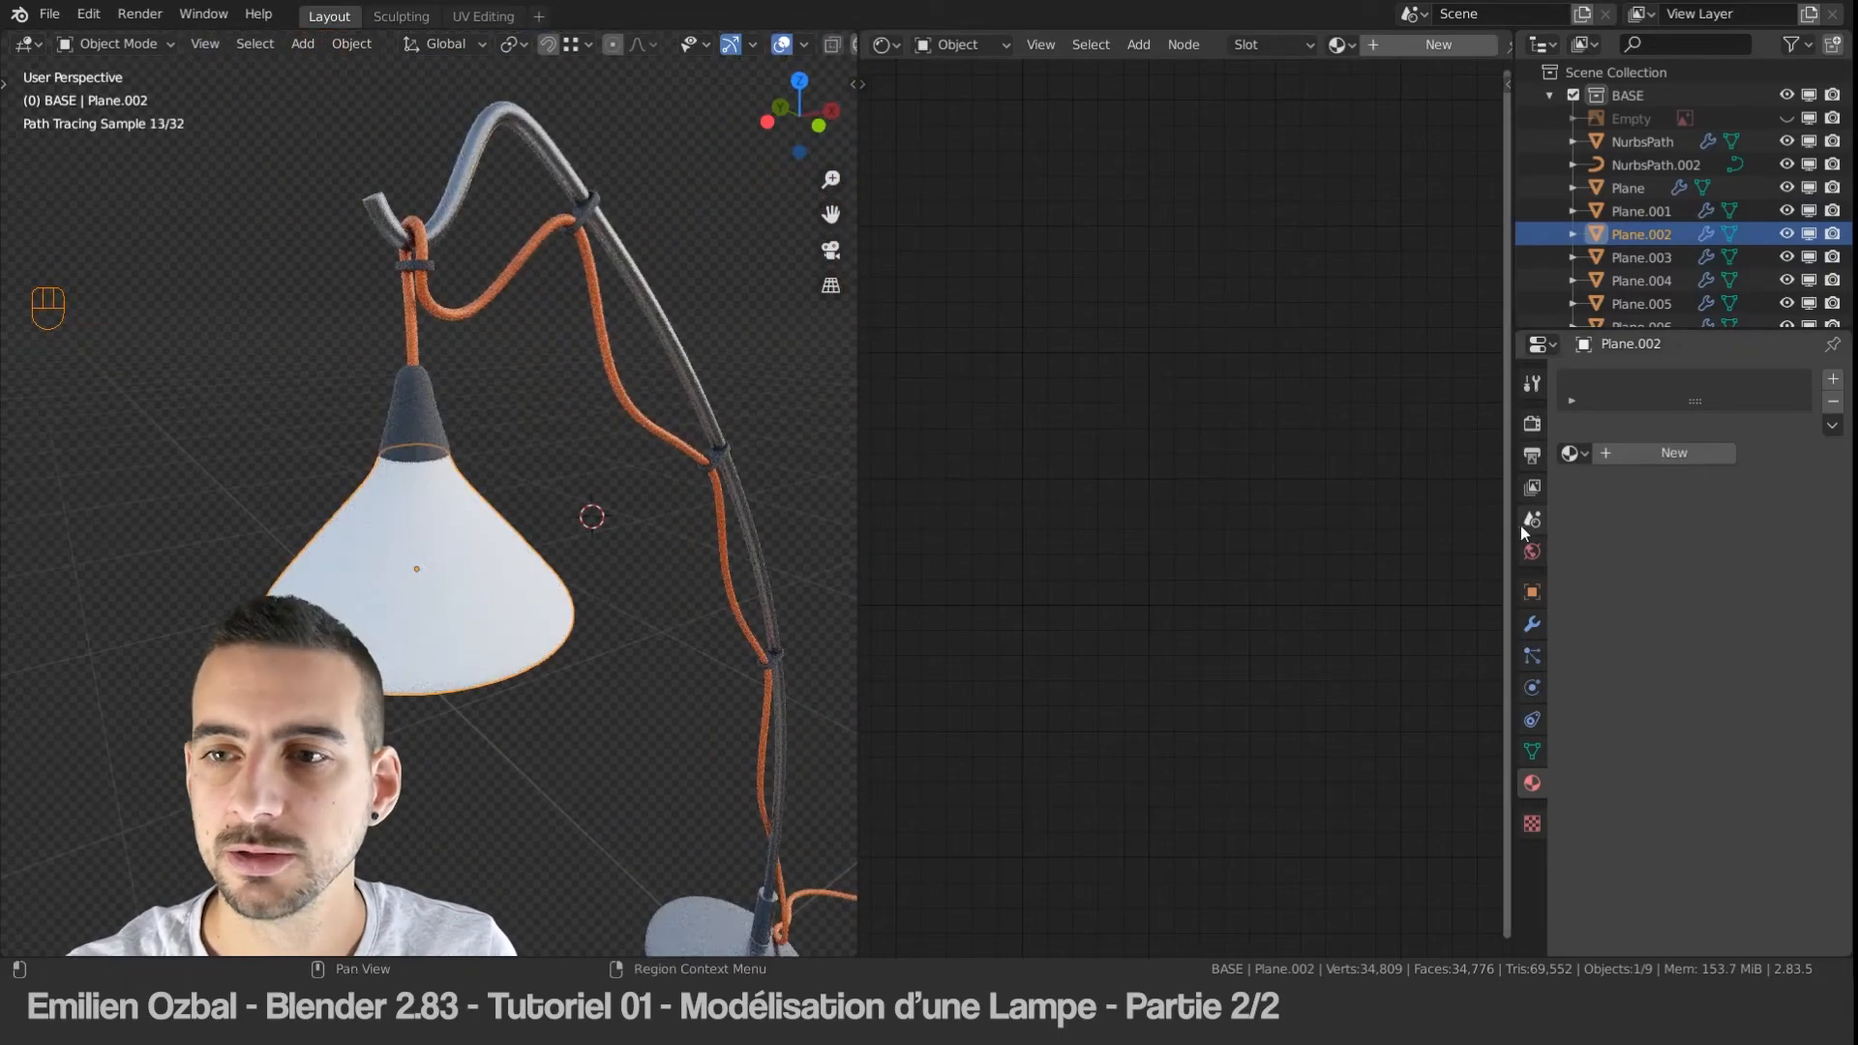
{"action": "left_click", "coordinate": [1629, 454]}
{"action": "double_click", "coordinate": [1635, 383]}
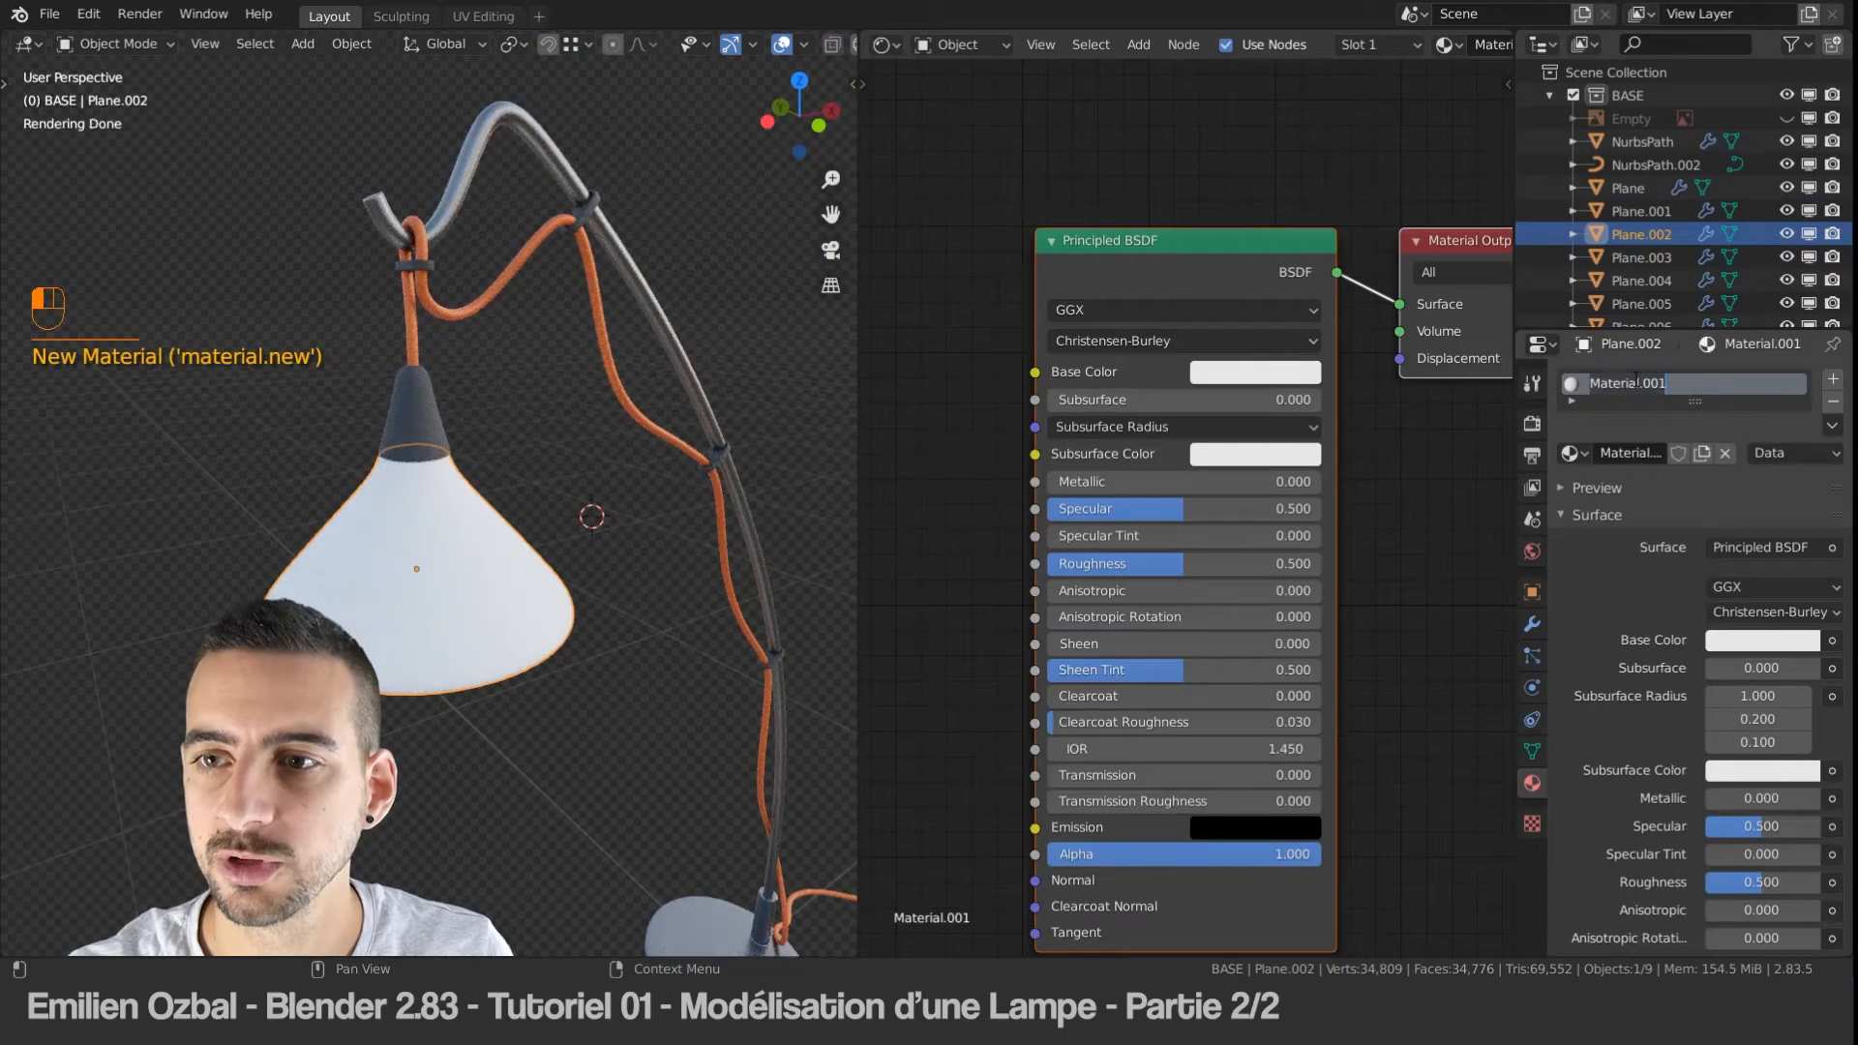
{"action": "type", "text": "L"}
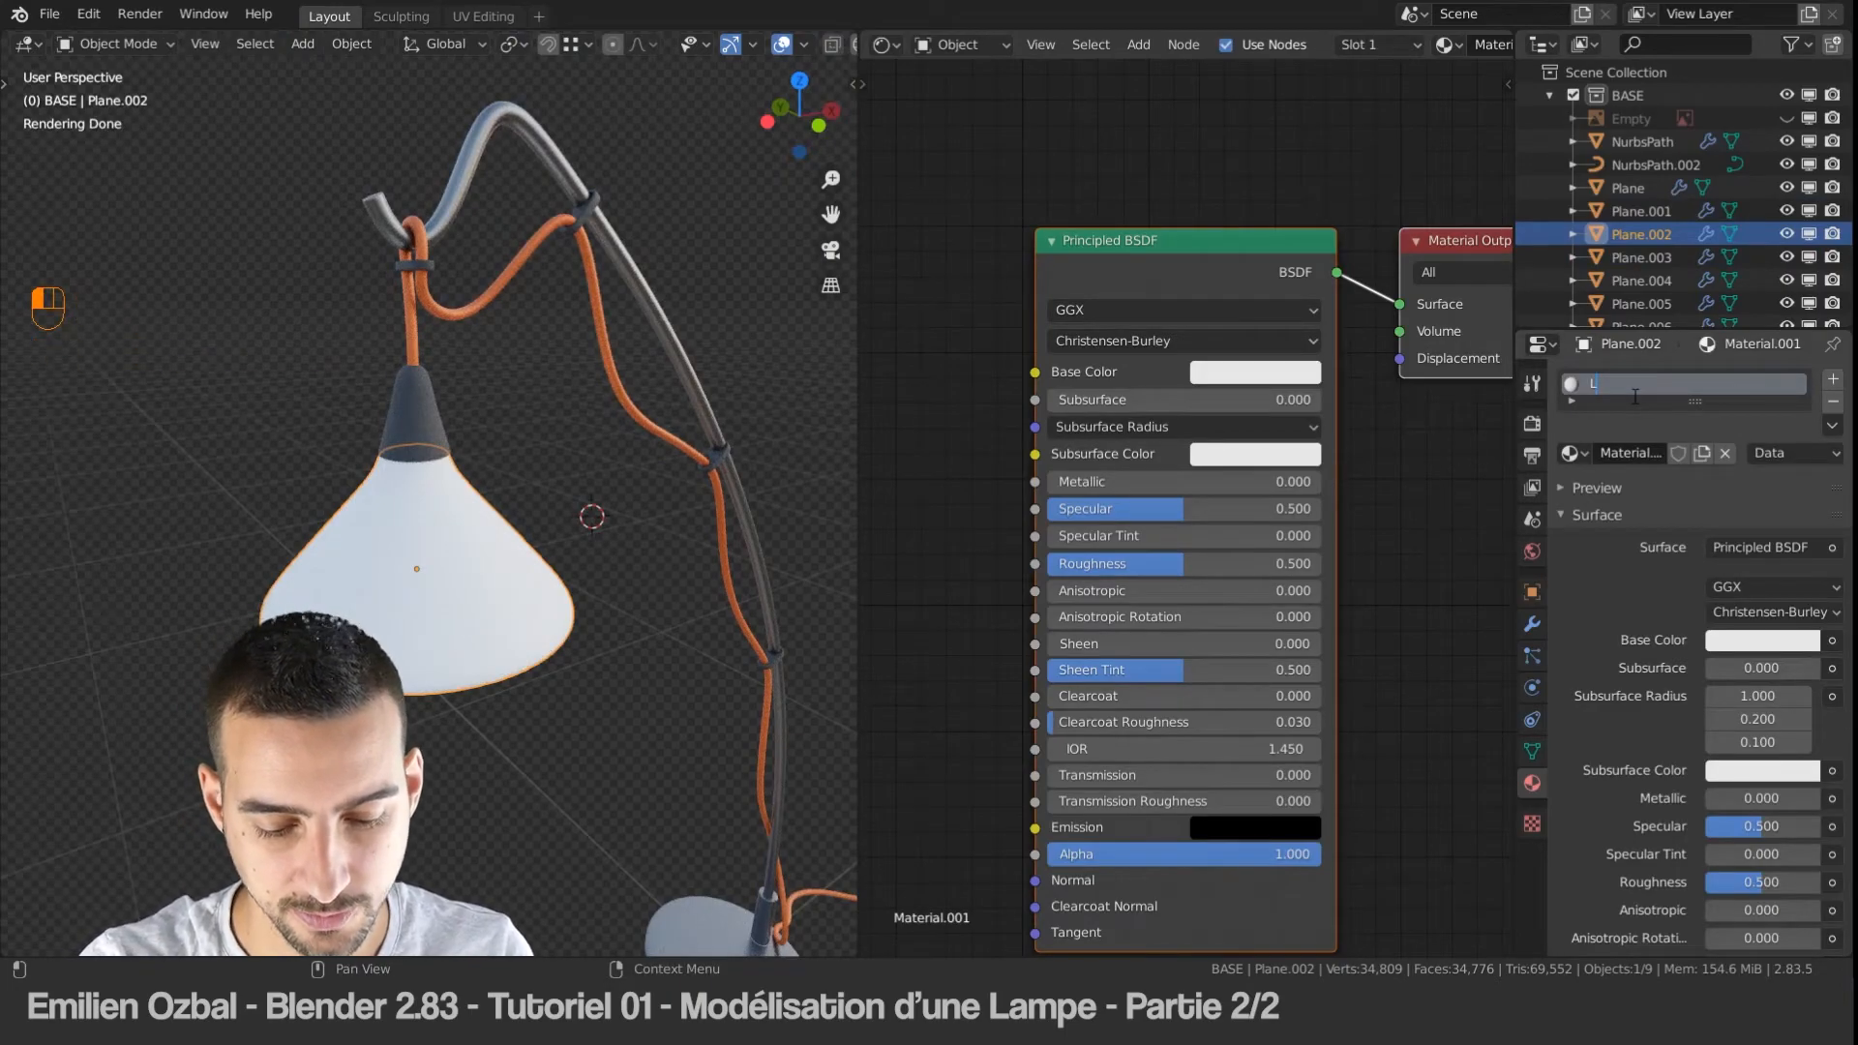
{"action": "type", "text": "umie"}
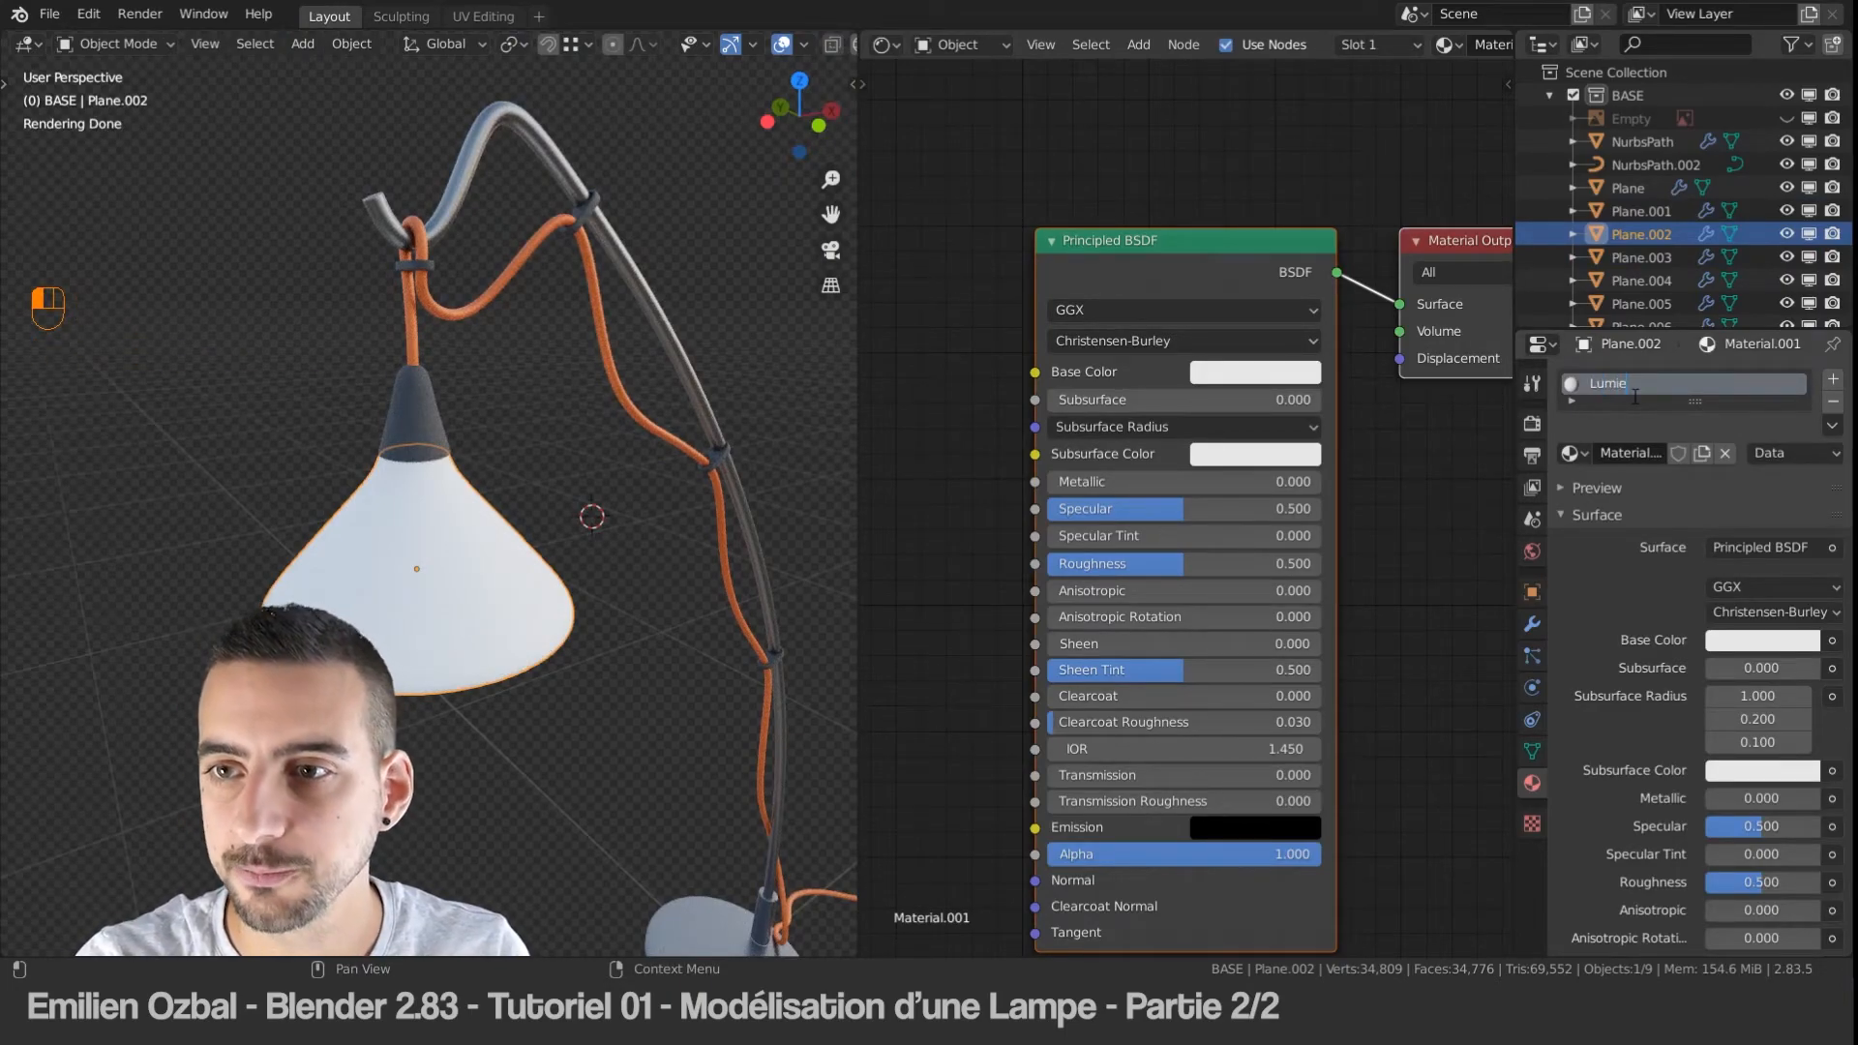
{"action": "type", "text": "re_01"}
{"action": "key", "text": "Return"}
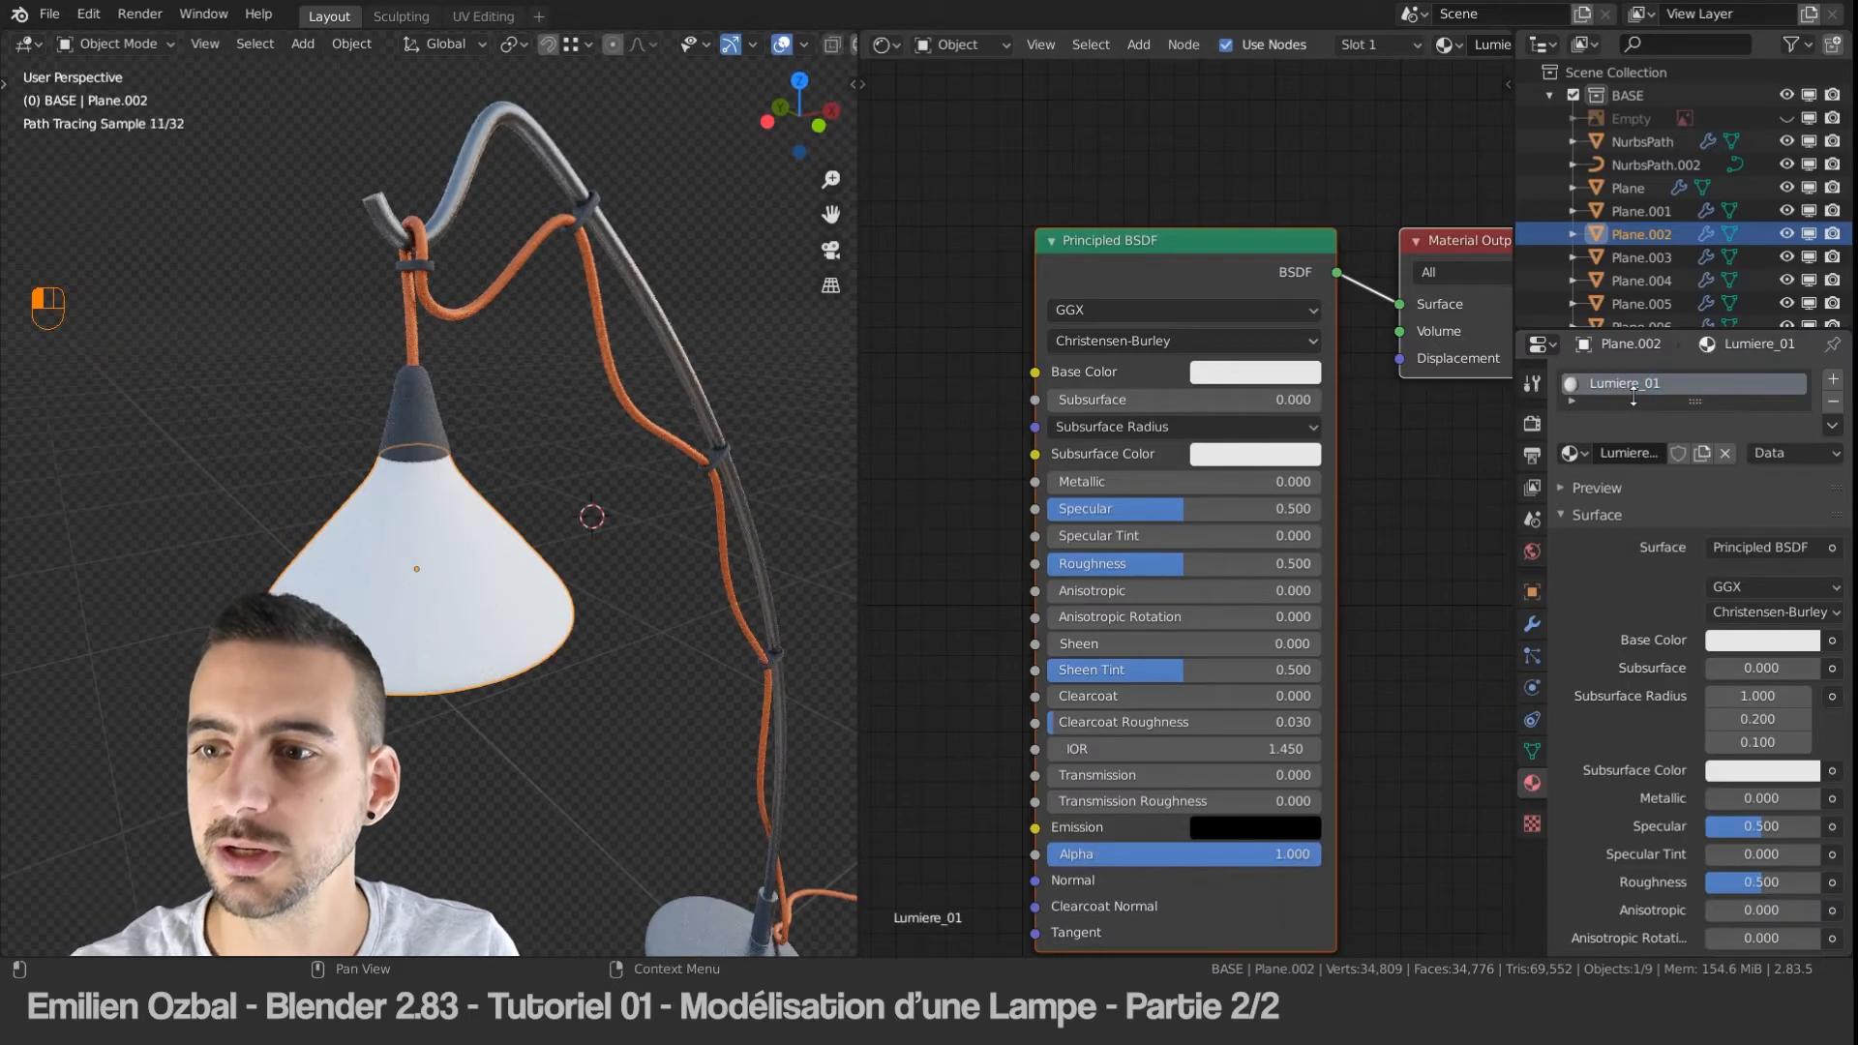
Step: Change Lumiere_01's surface shader to Emission and set its strength to 150
{"action": "left_click", "coordinate": [1762, 548]}
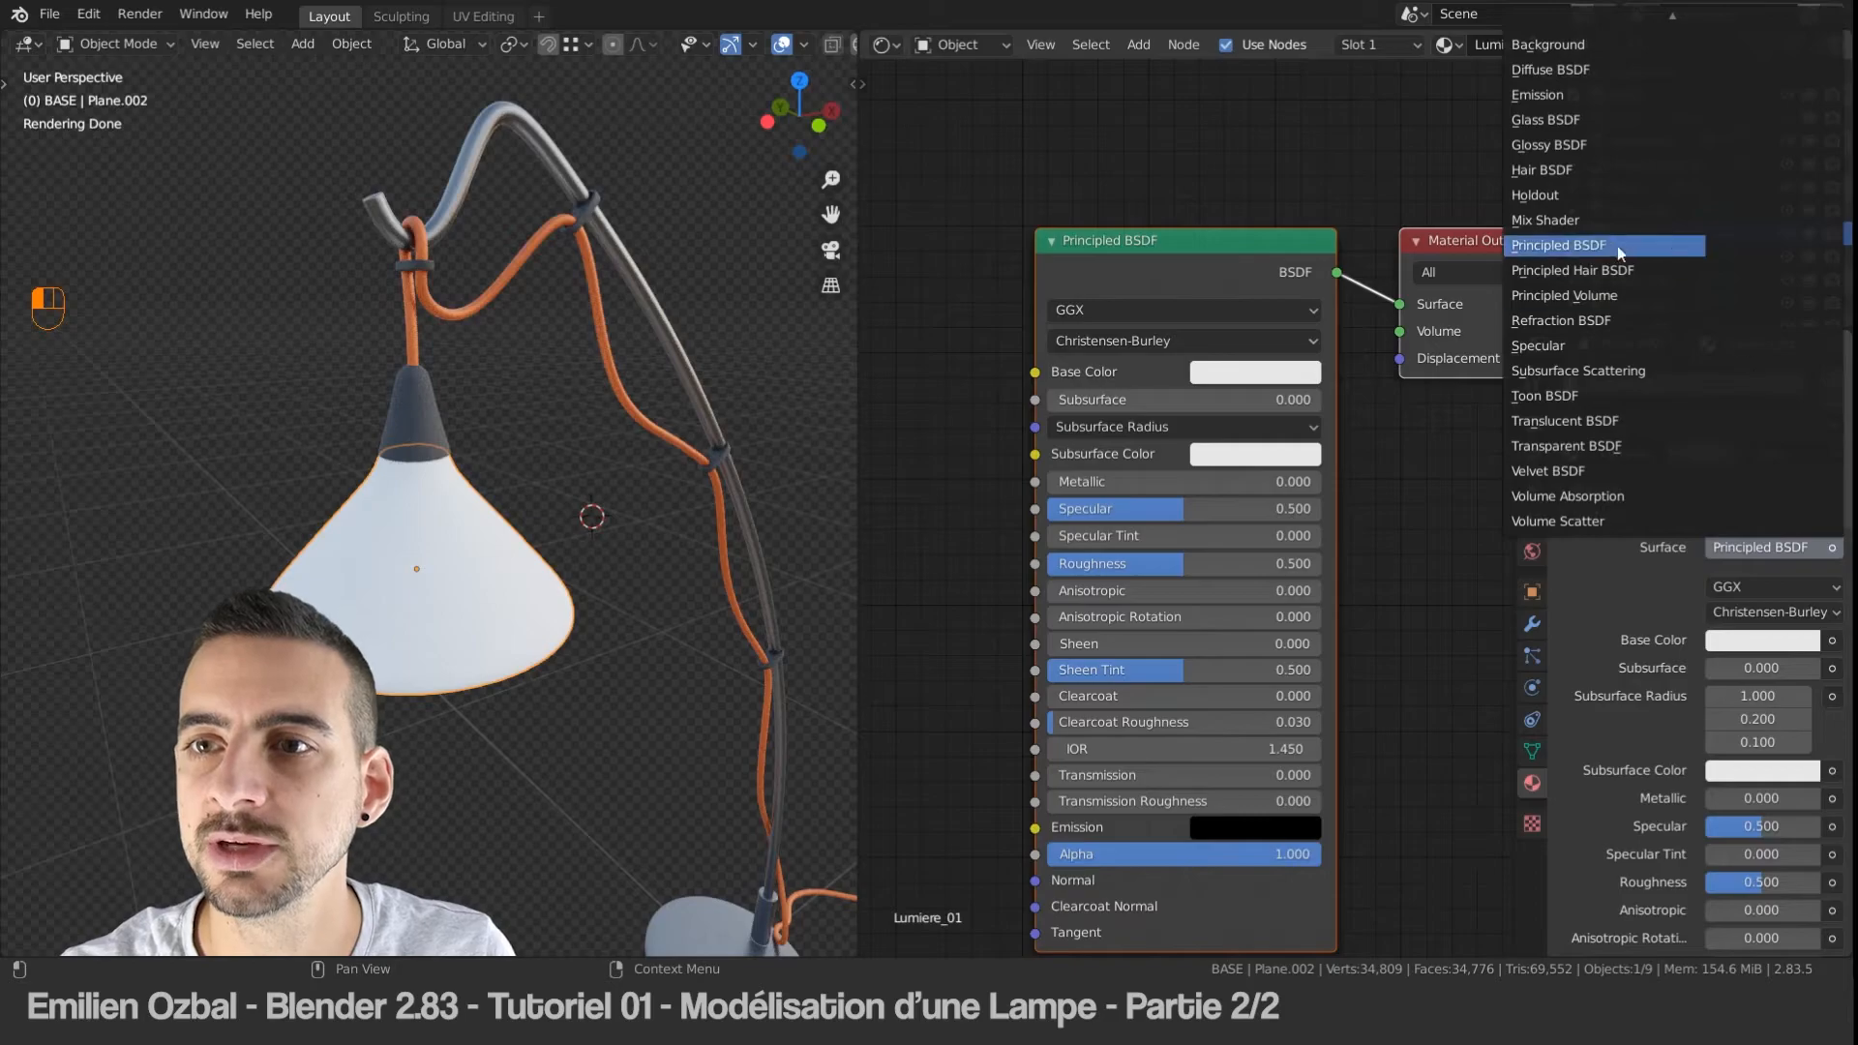
{"action": "left_click", "coordinate": [1548, 97]}
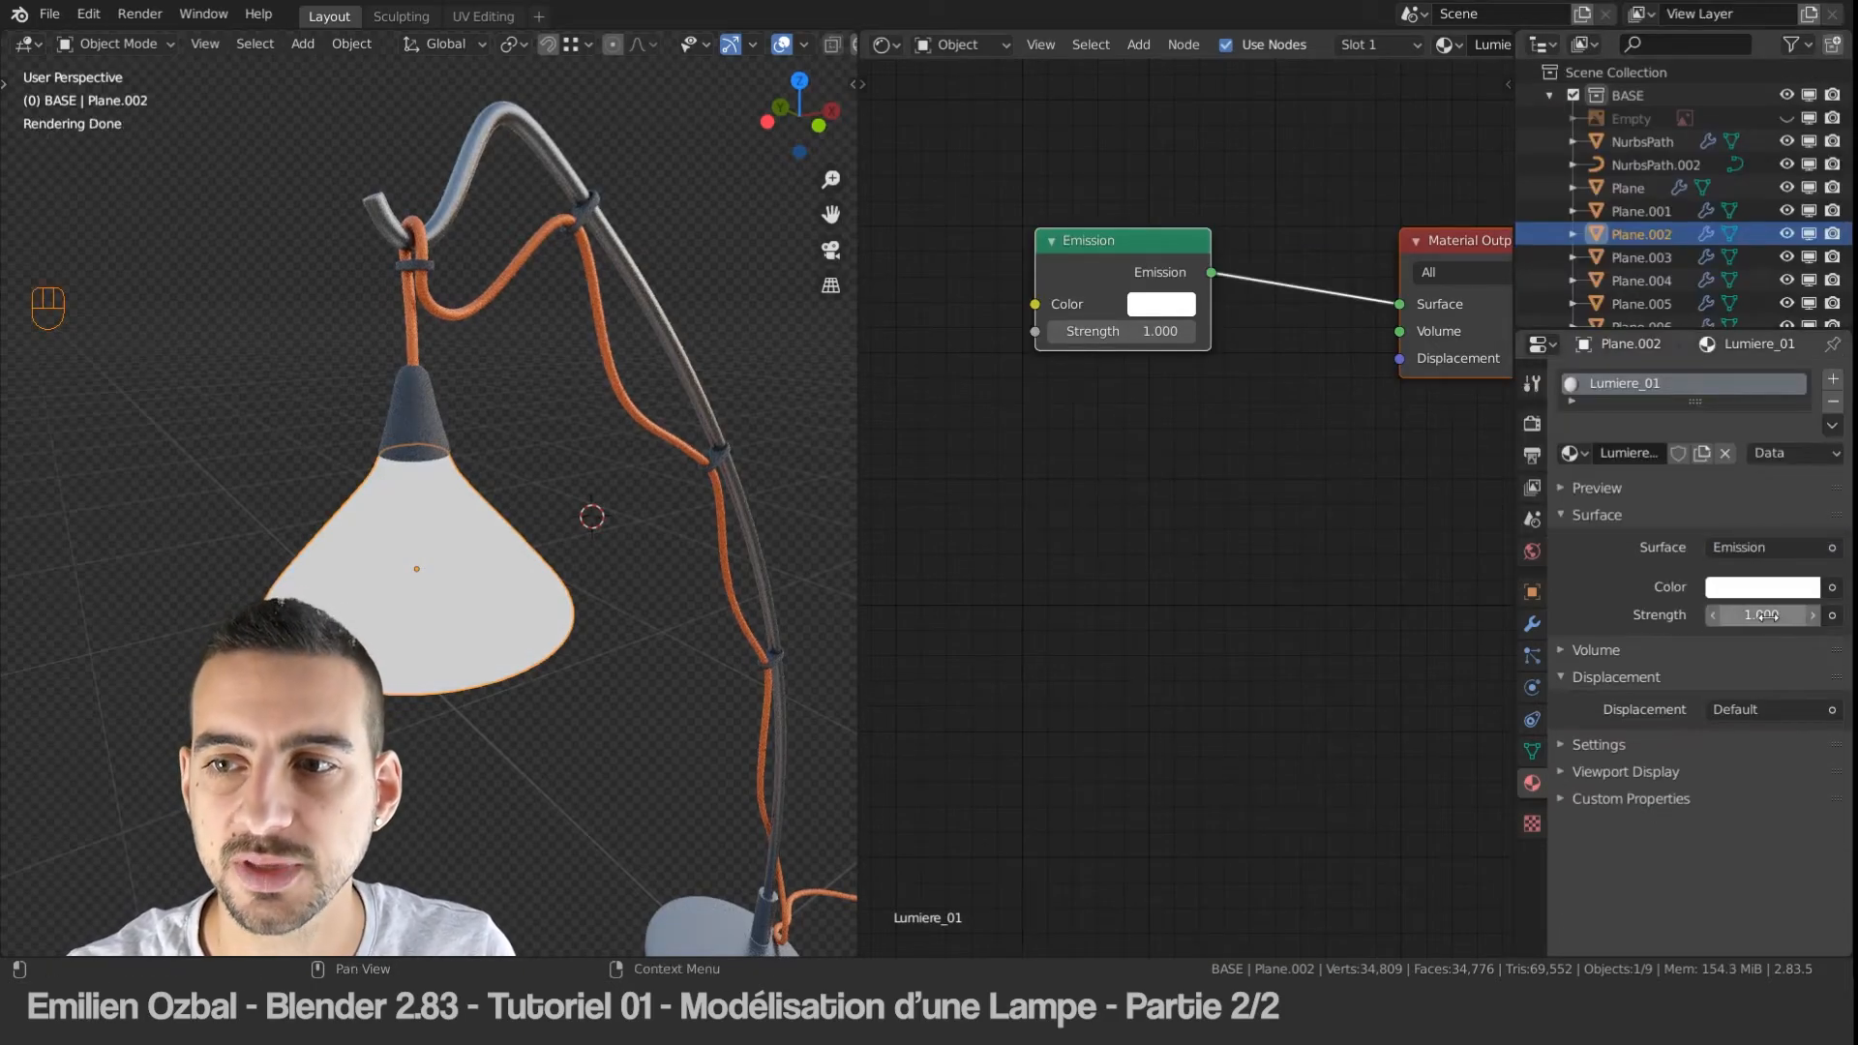
{"action": "left_click_drag", "start_coordinate": [1762, 614], "coordinate": [1850, 614]}
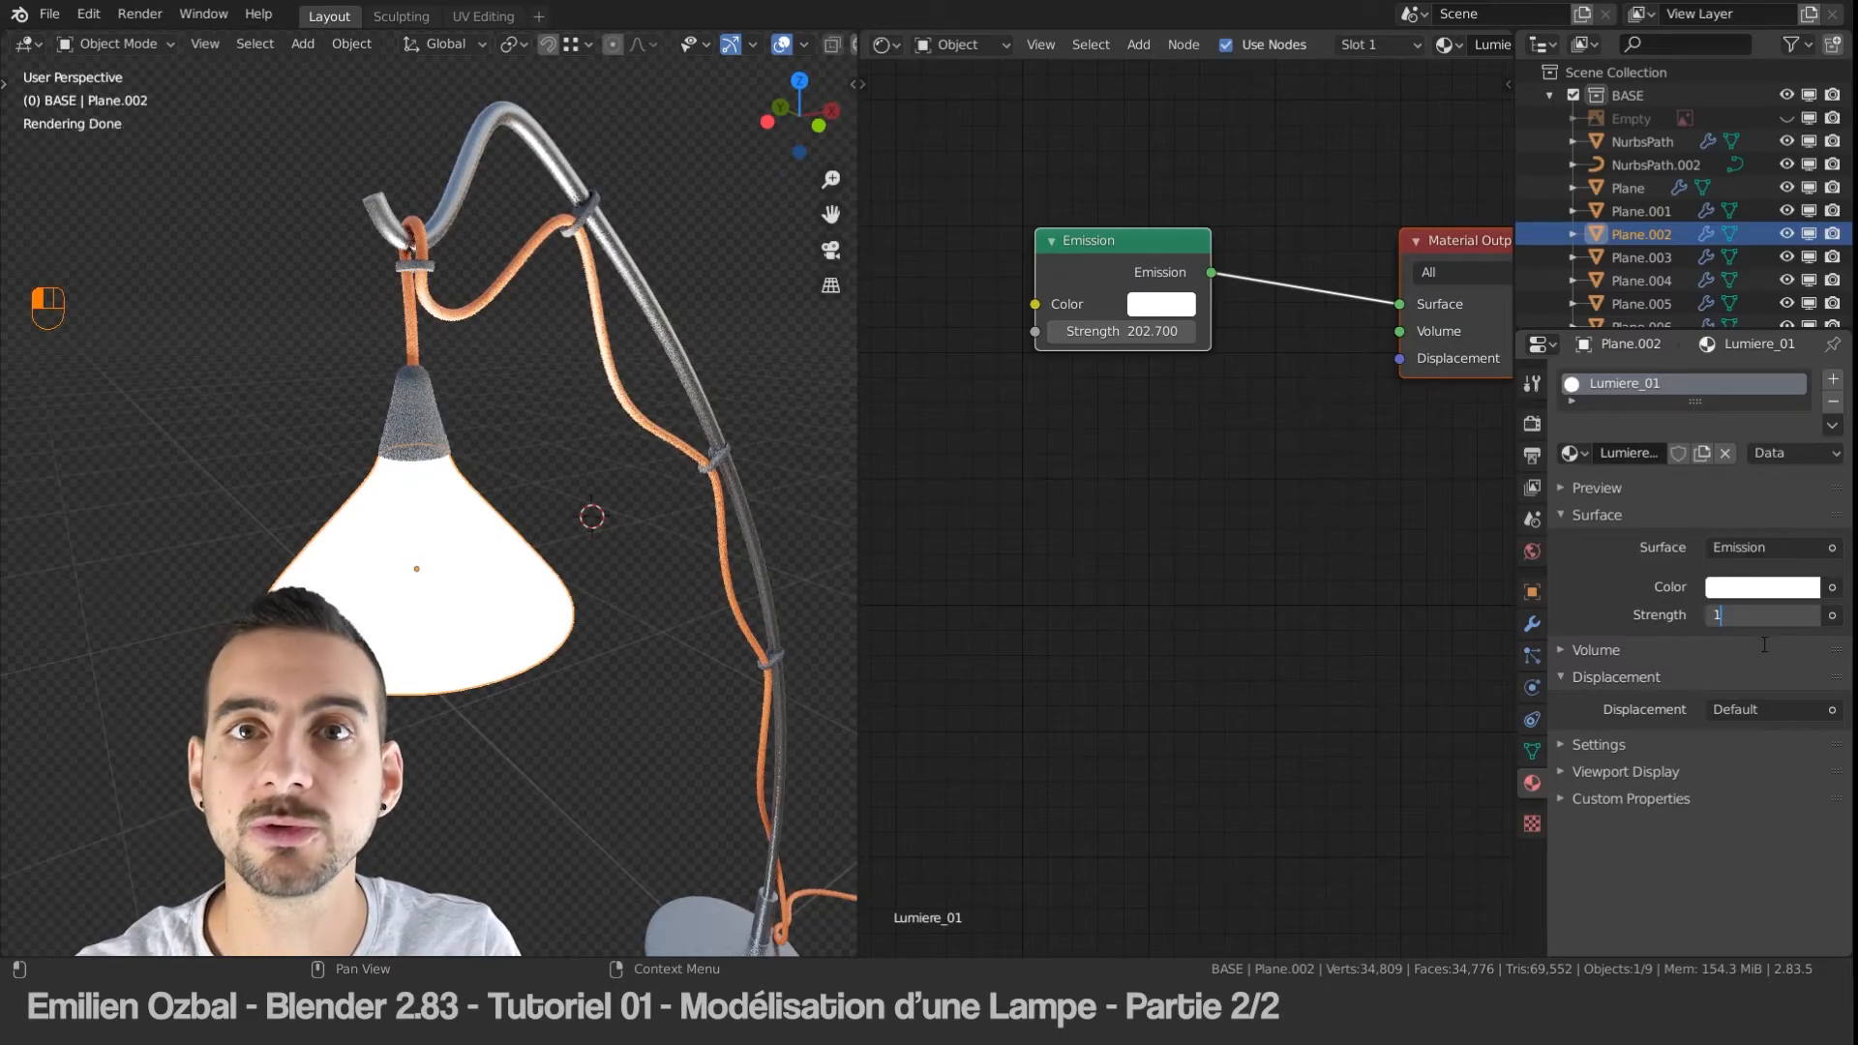
{"action": "key", "text": "Return"}
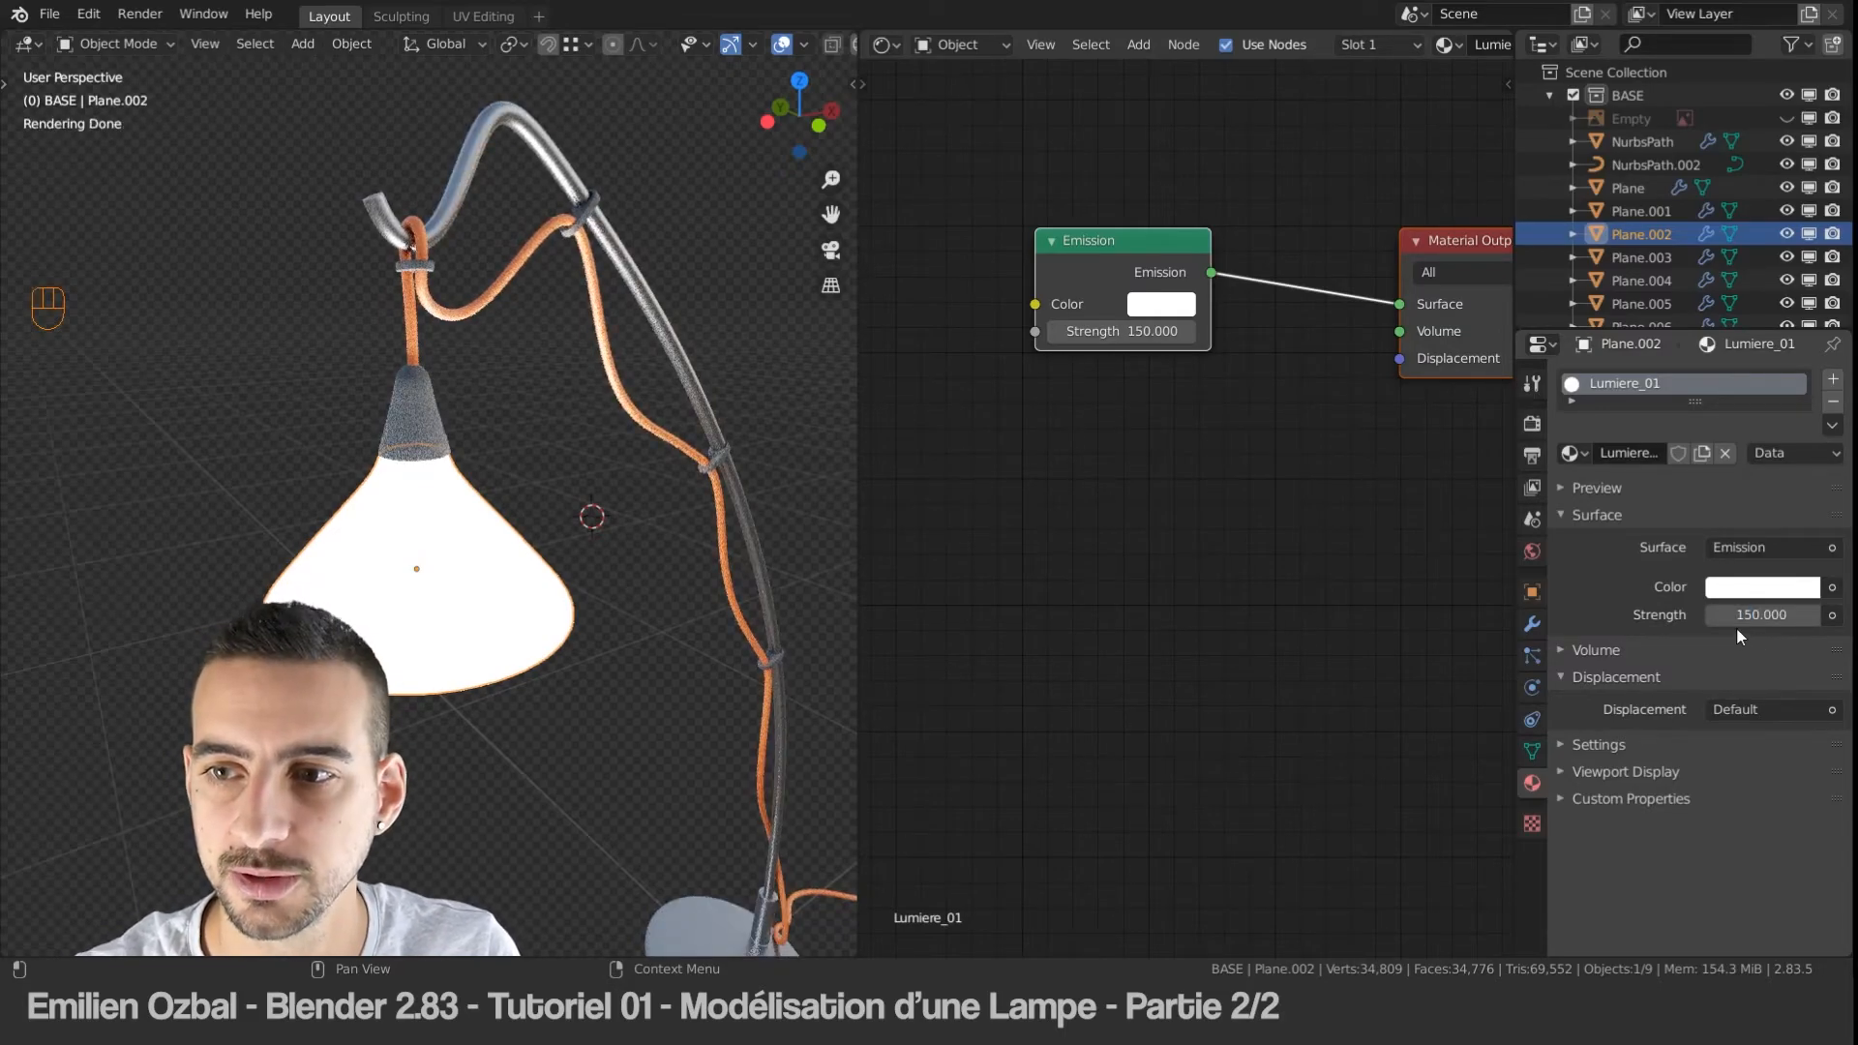
Step: Briefly show the Empty reference image to compare the glow, and set Lumiere_01's emission strength to 100
{"action": "left_click", "coordinate": [1787, 118]}
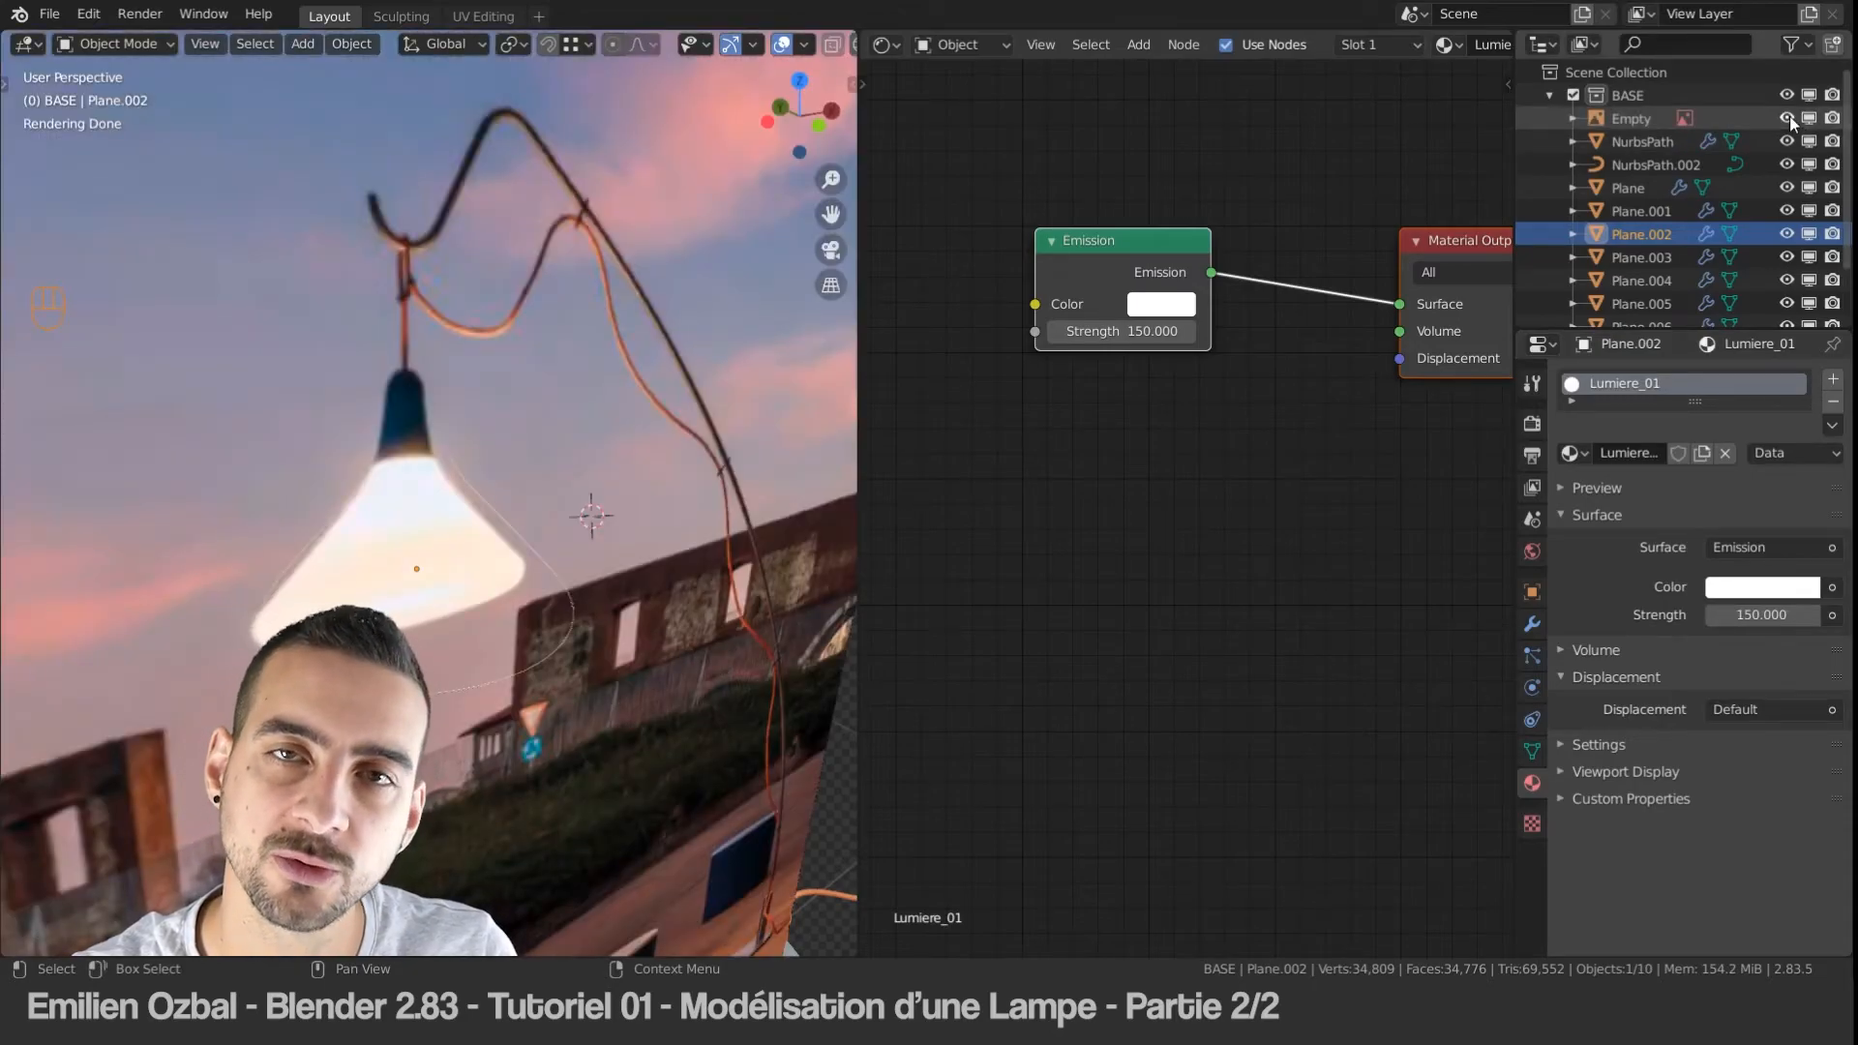
{"action": "left_click", "coordinate": [1787, 118]}
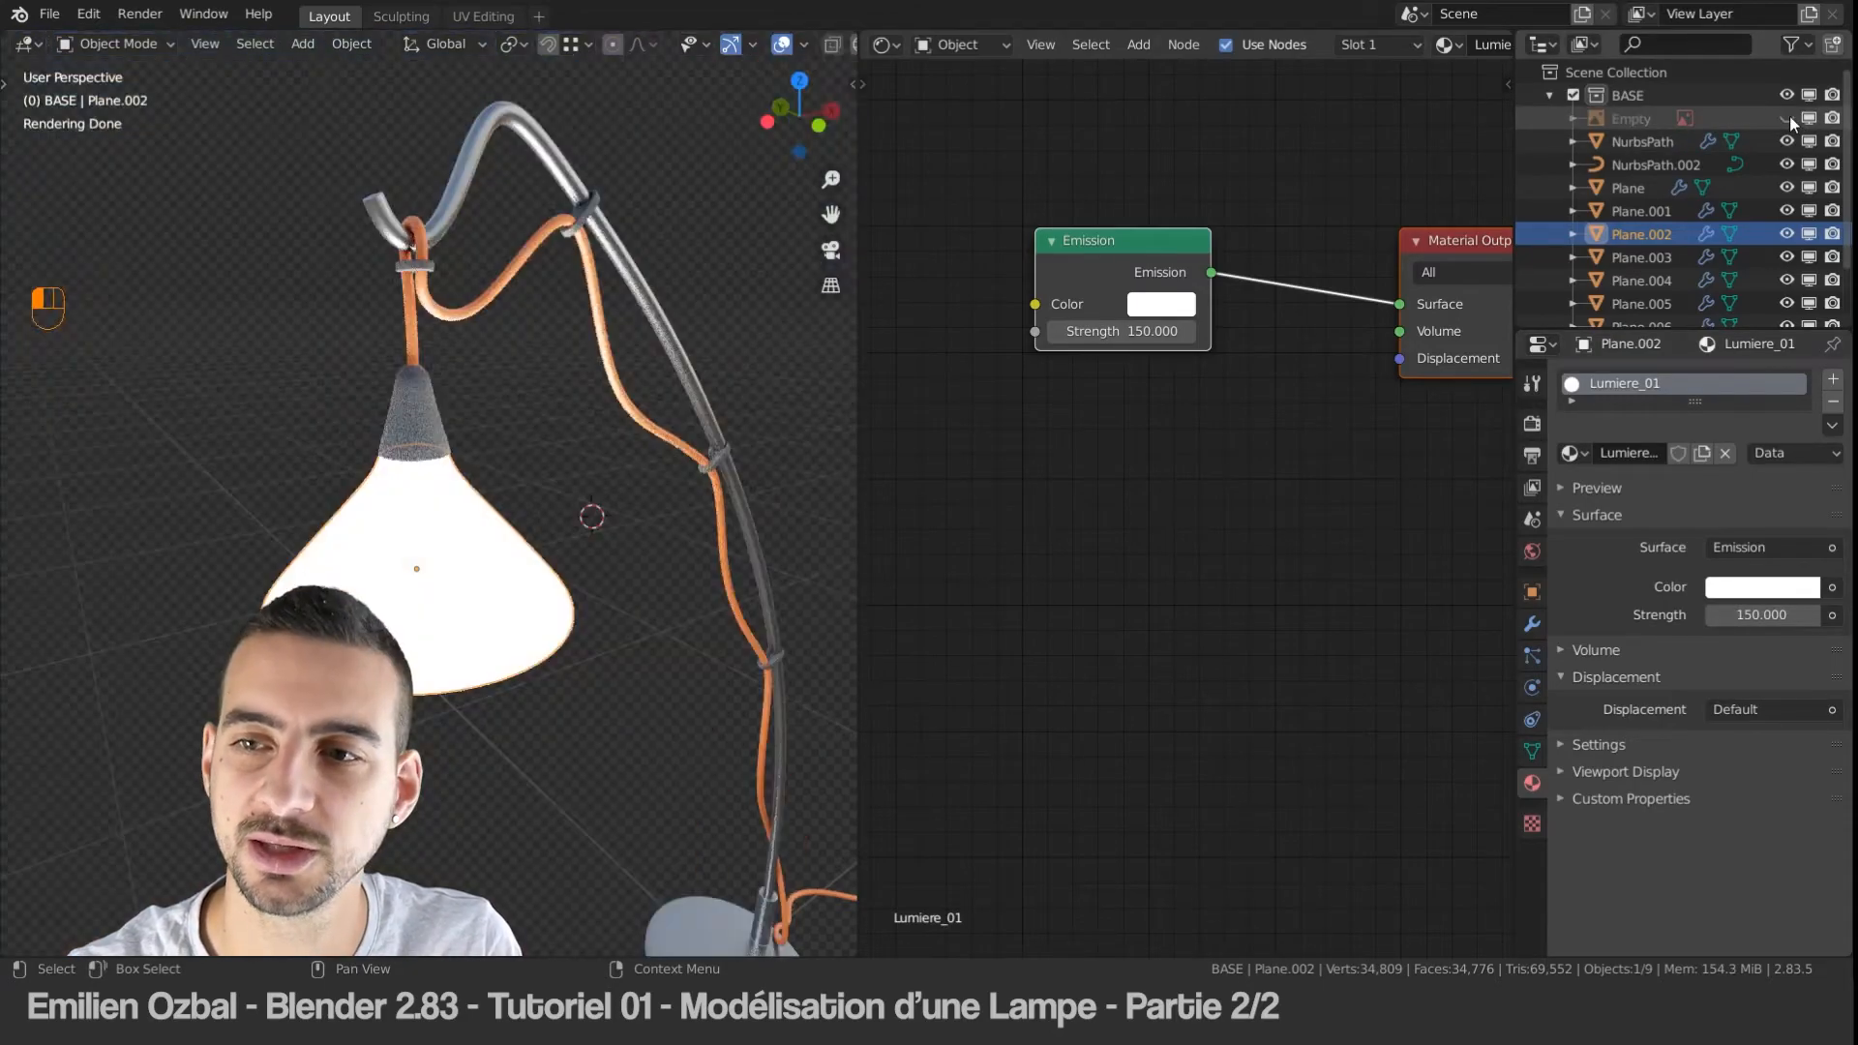
{"action": "left_click", "coordinate": [1756, 617]}
{"action": "type", "text": "100"}
{"action": "key", "text": "Return"}
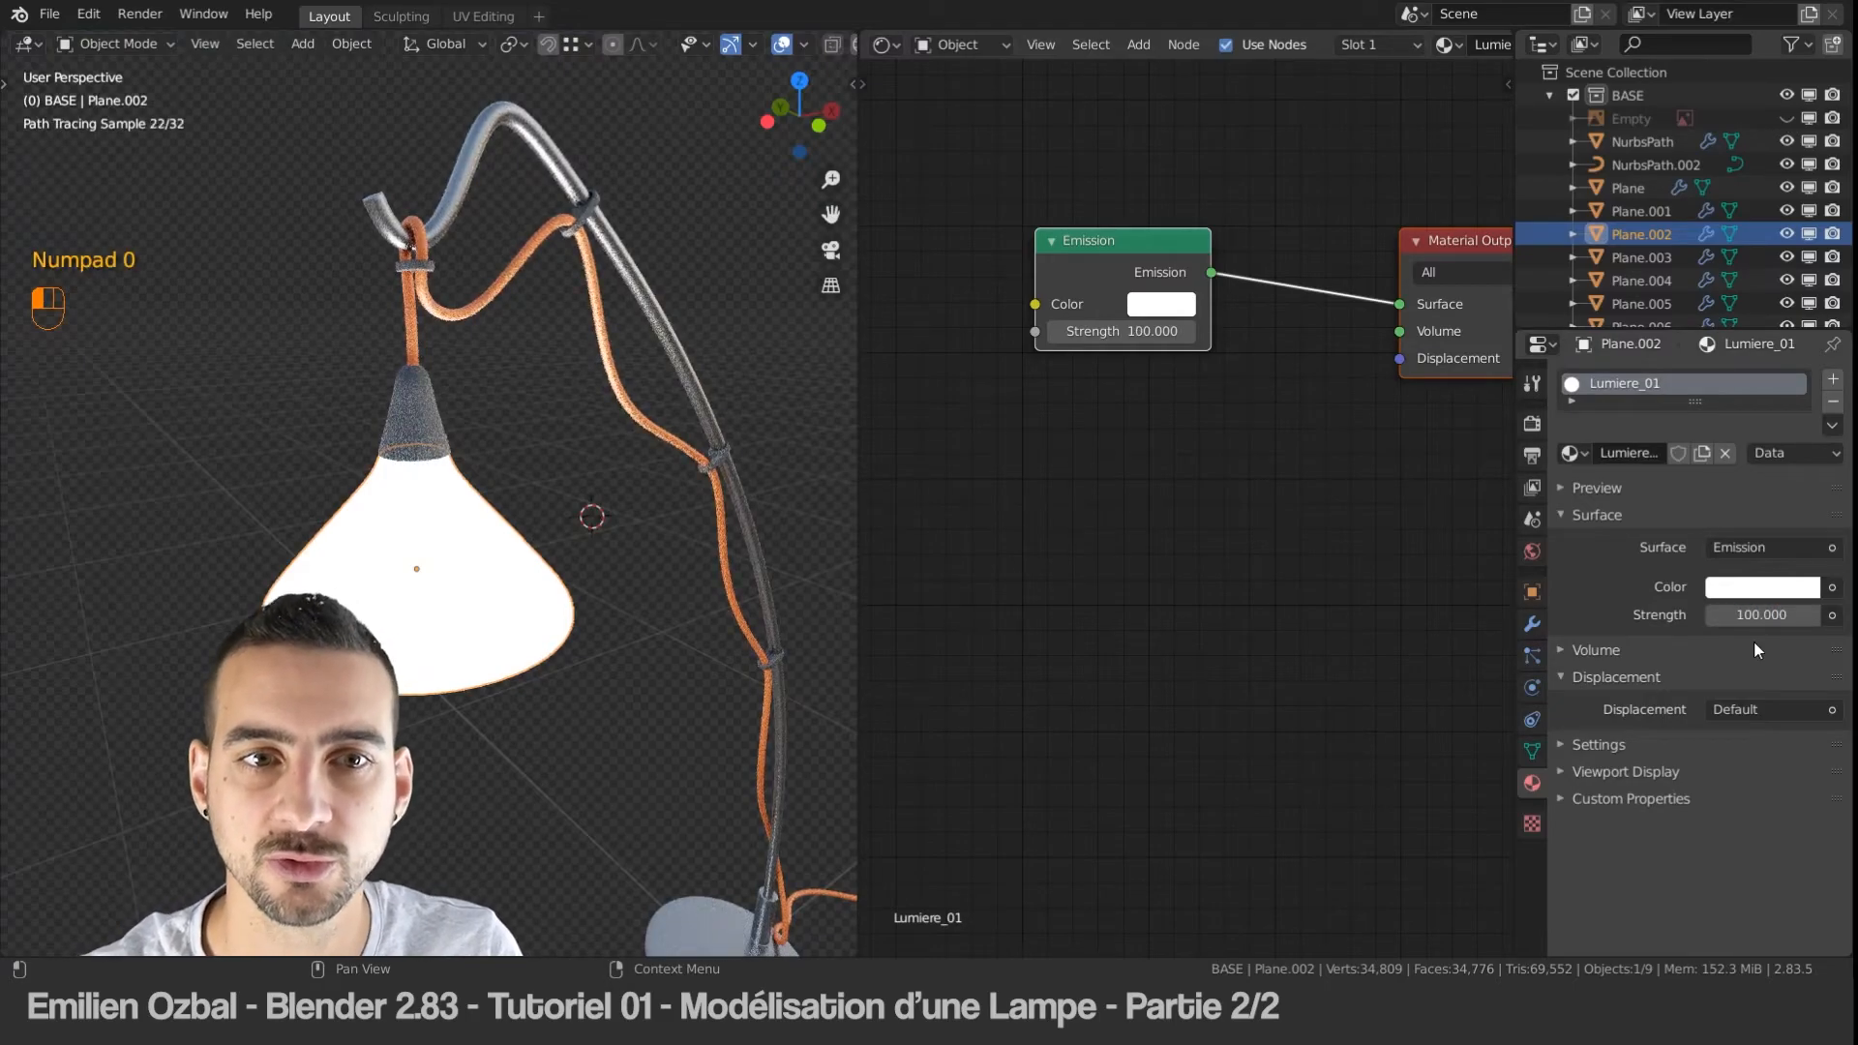
Step: Try a yellow emission color on Lumiere_01, and replace it with the cream color sampled from the glowing shade in the Empty reference image
{"action": "left_click", "coordinate": [1760, 589]}
{"action": "left_click_drag", "start_coordinate": [1696, 349], "coordinate": [1646, 383]}
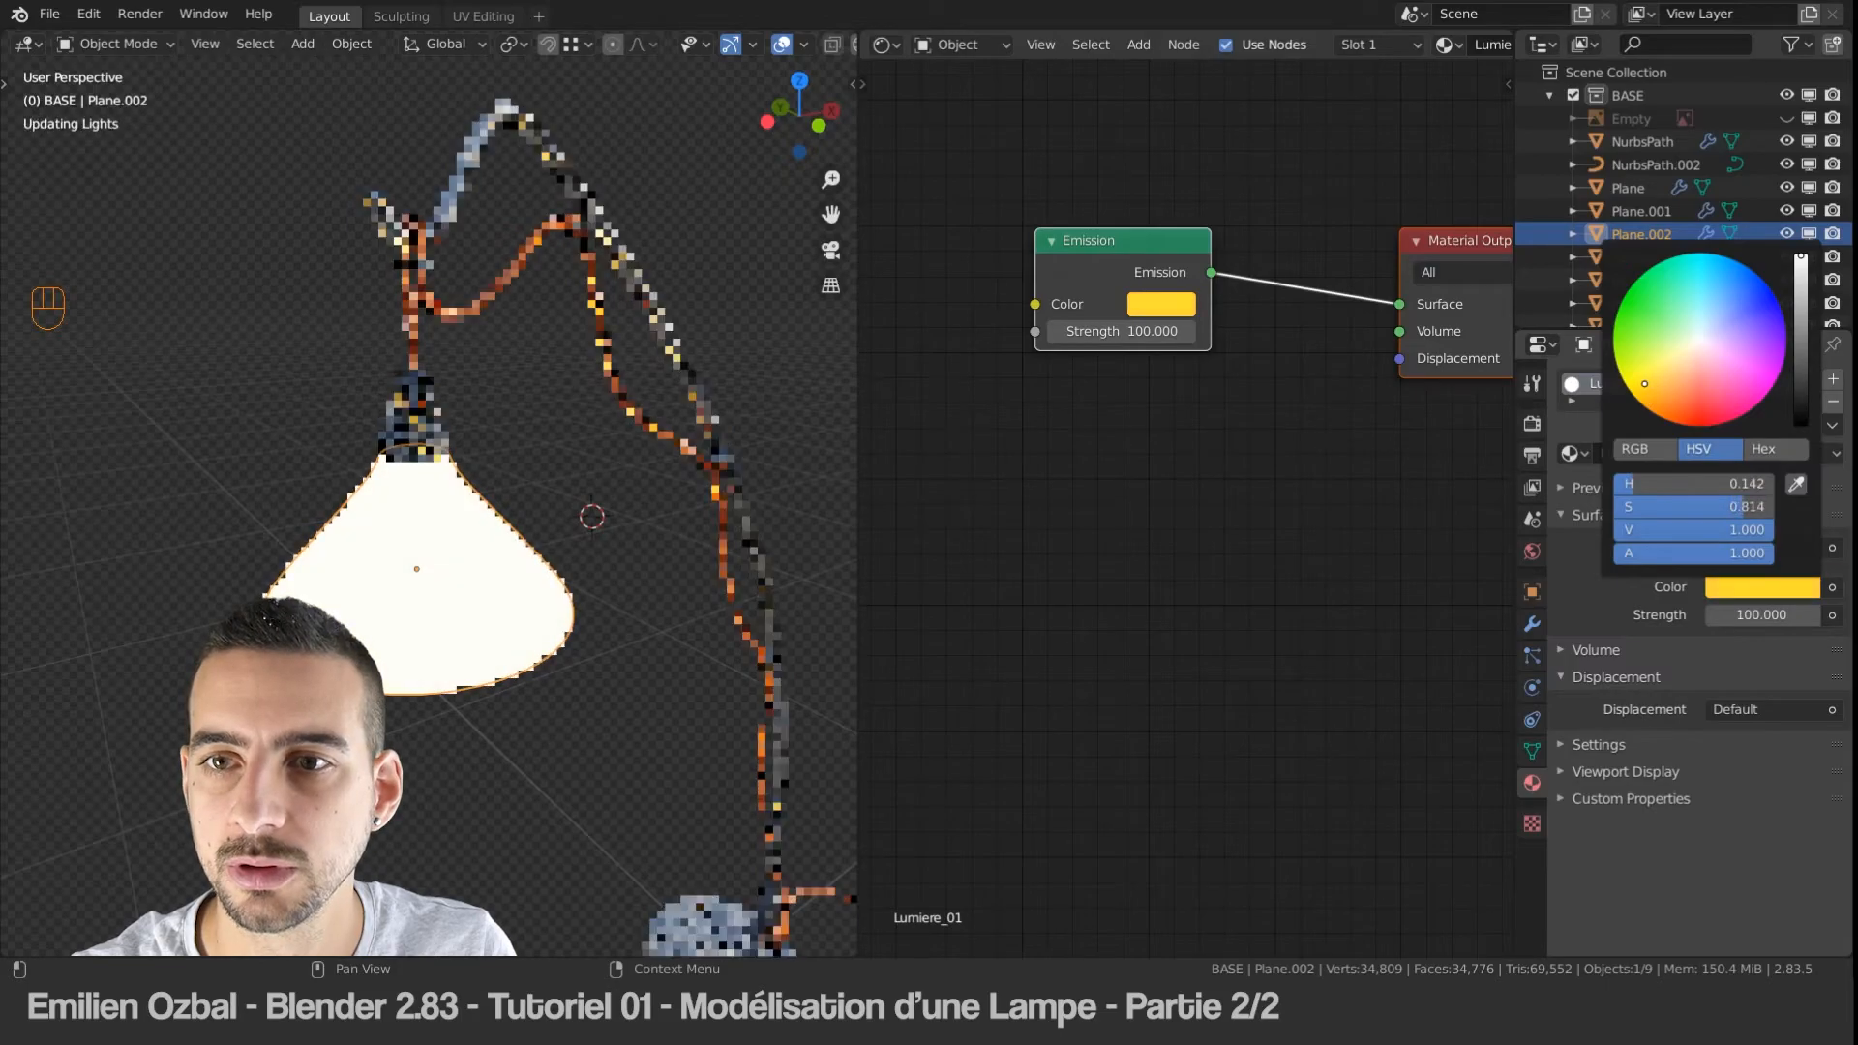
{"action": "left_click", "coordinate": [1786, 118]}
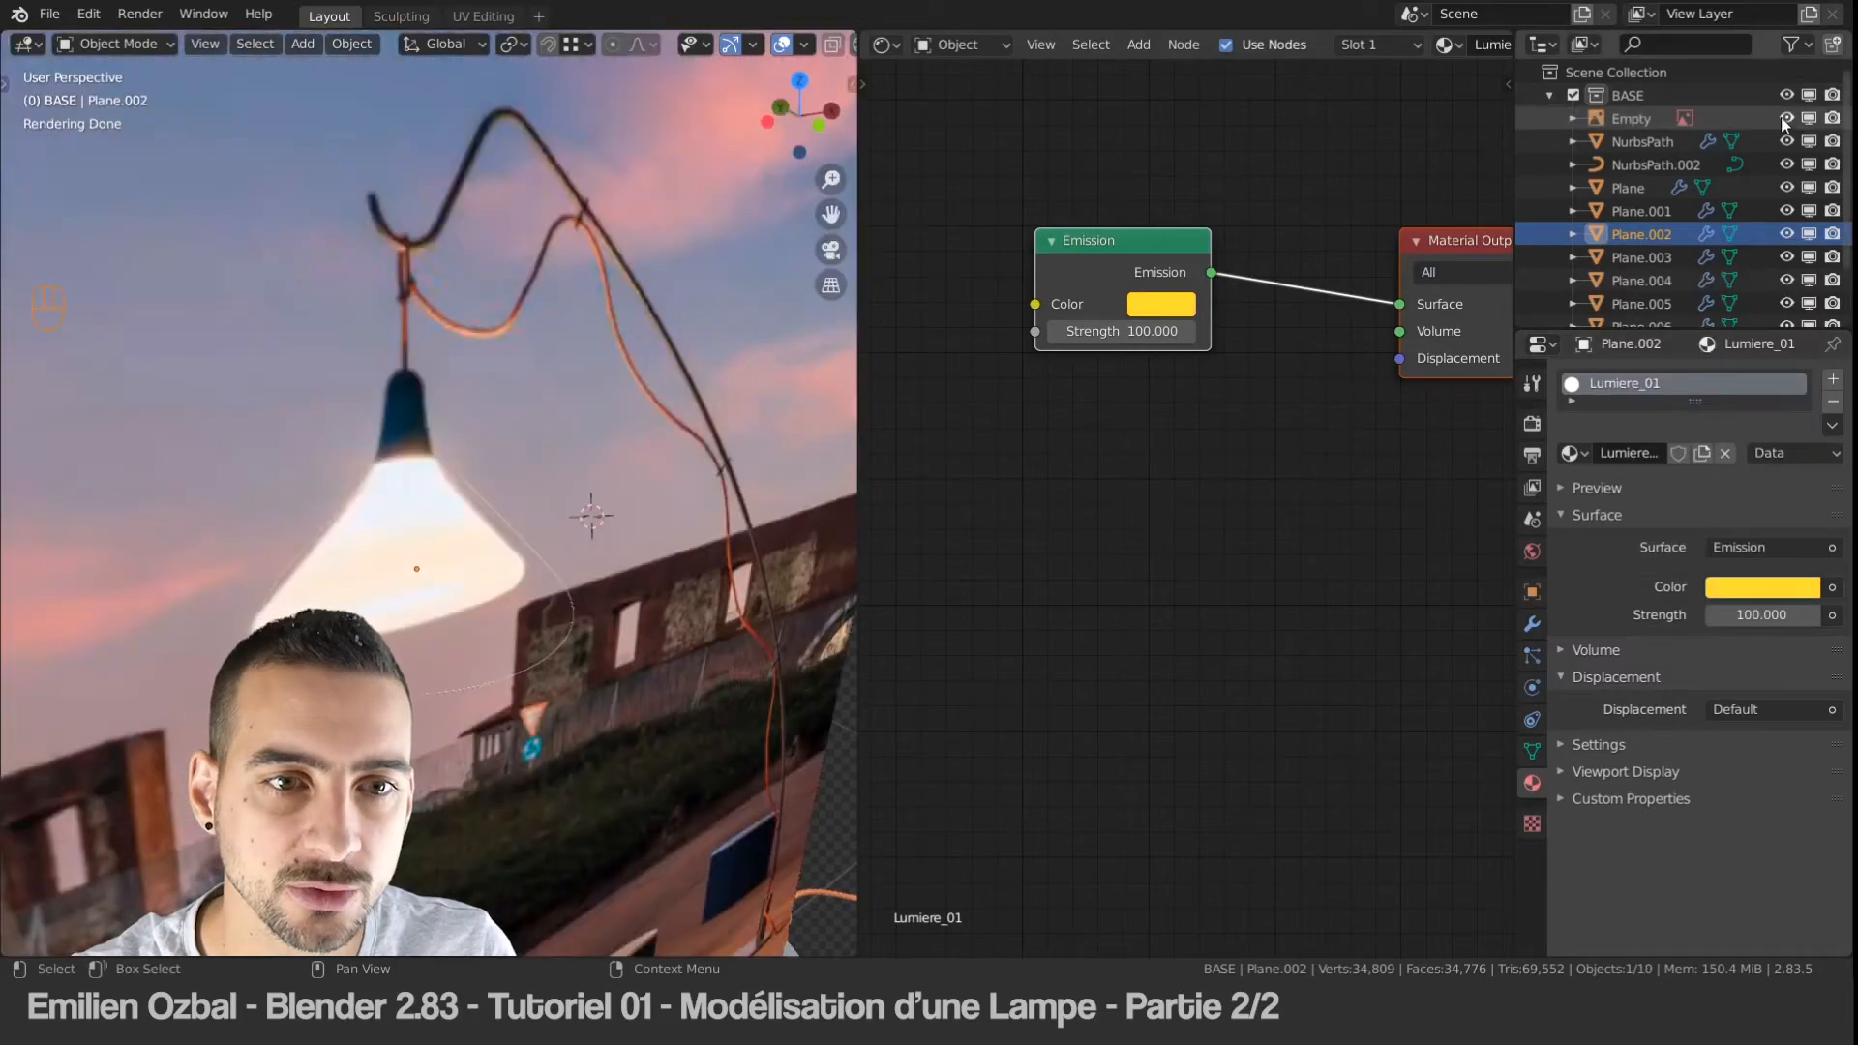
{"action": "left_click", "coordinate": [1162, 304]}
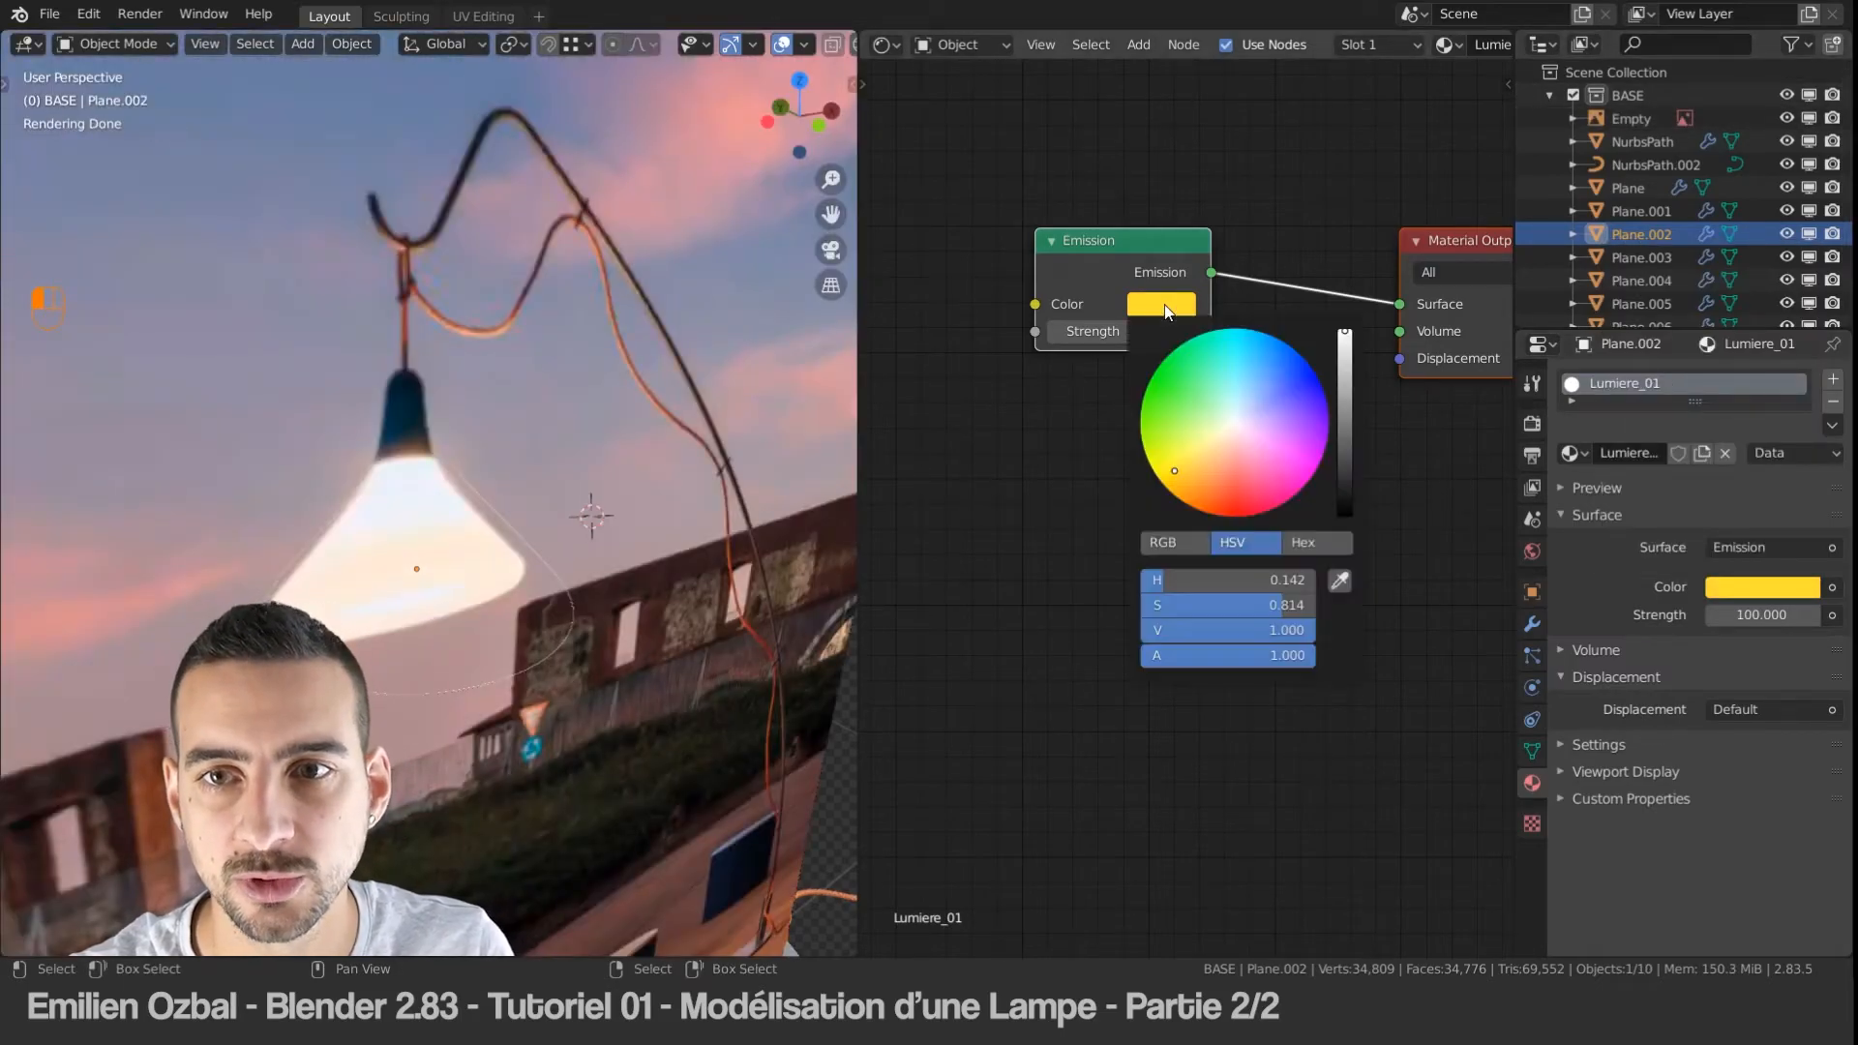
{"action": "left_click", "coordinate": [1335, 571]}
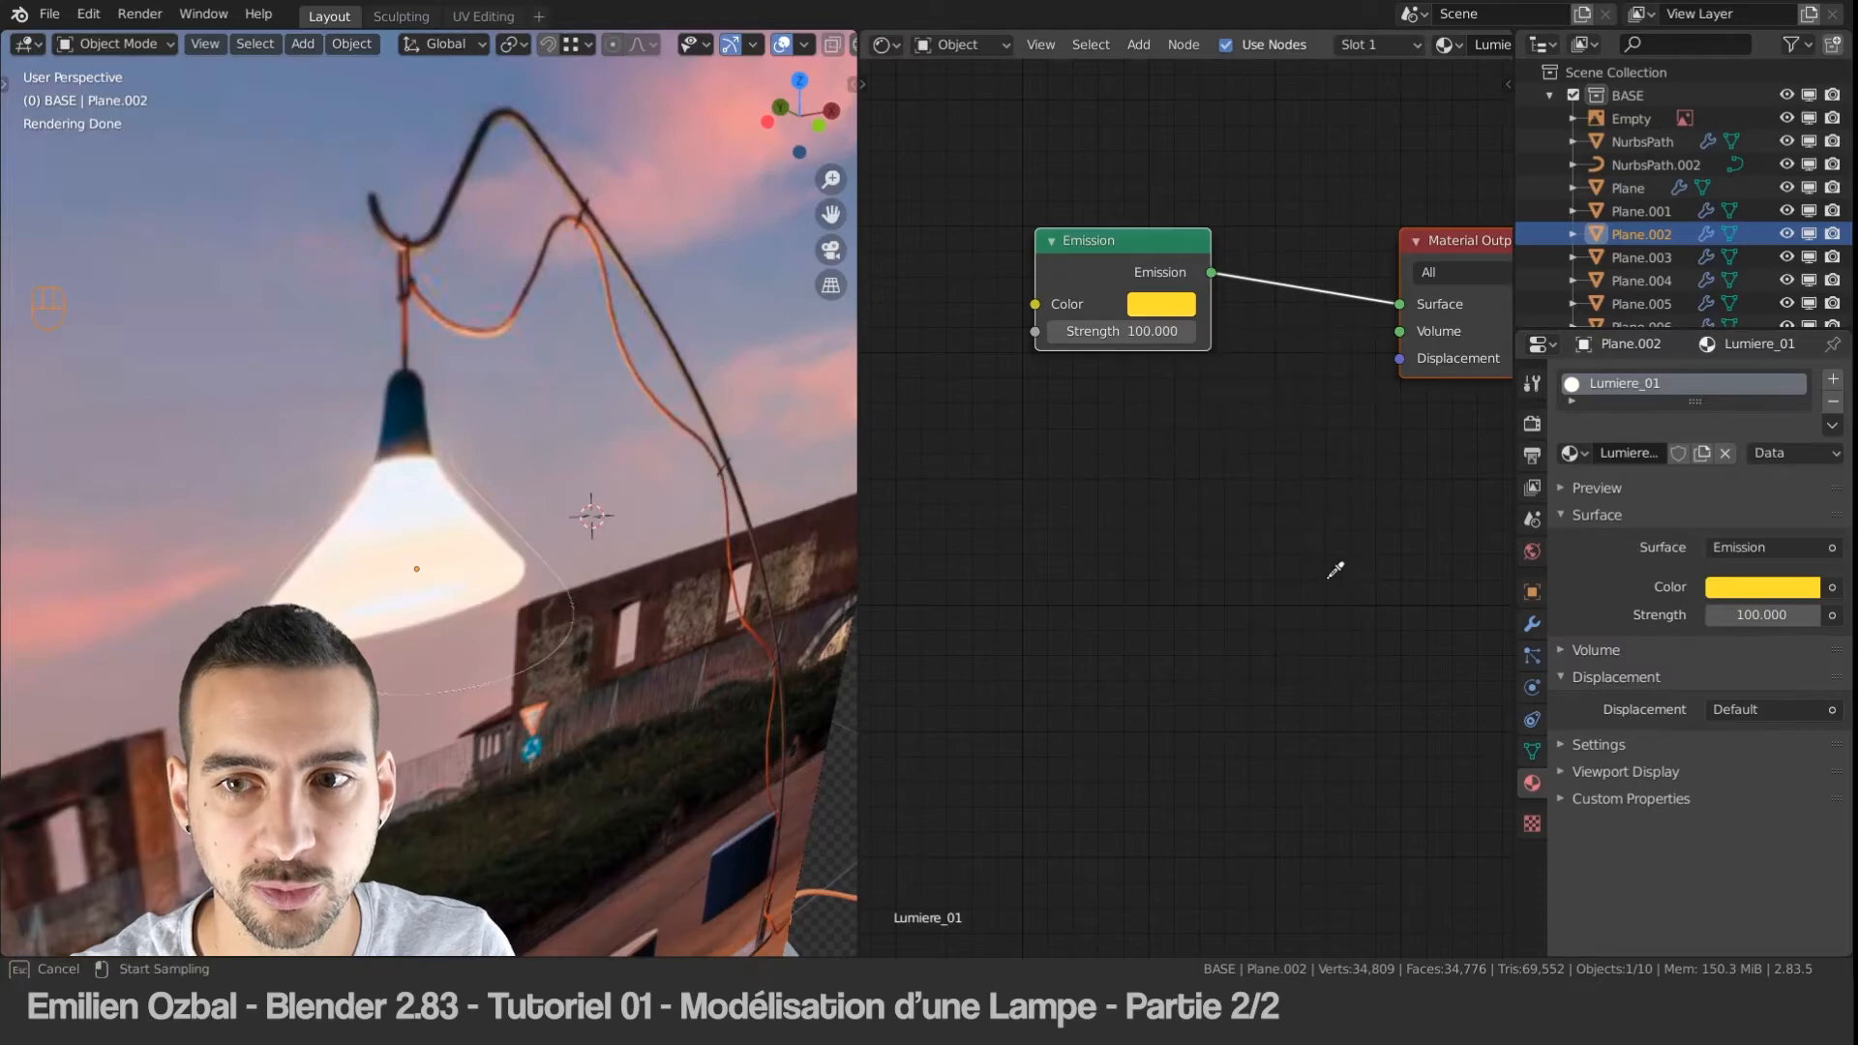
{"action": "left_click", "coordinate": [363, 558]}
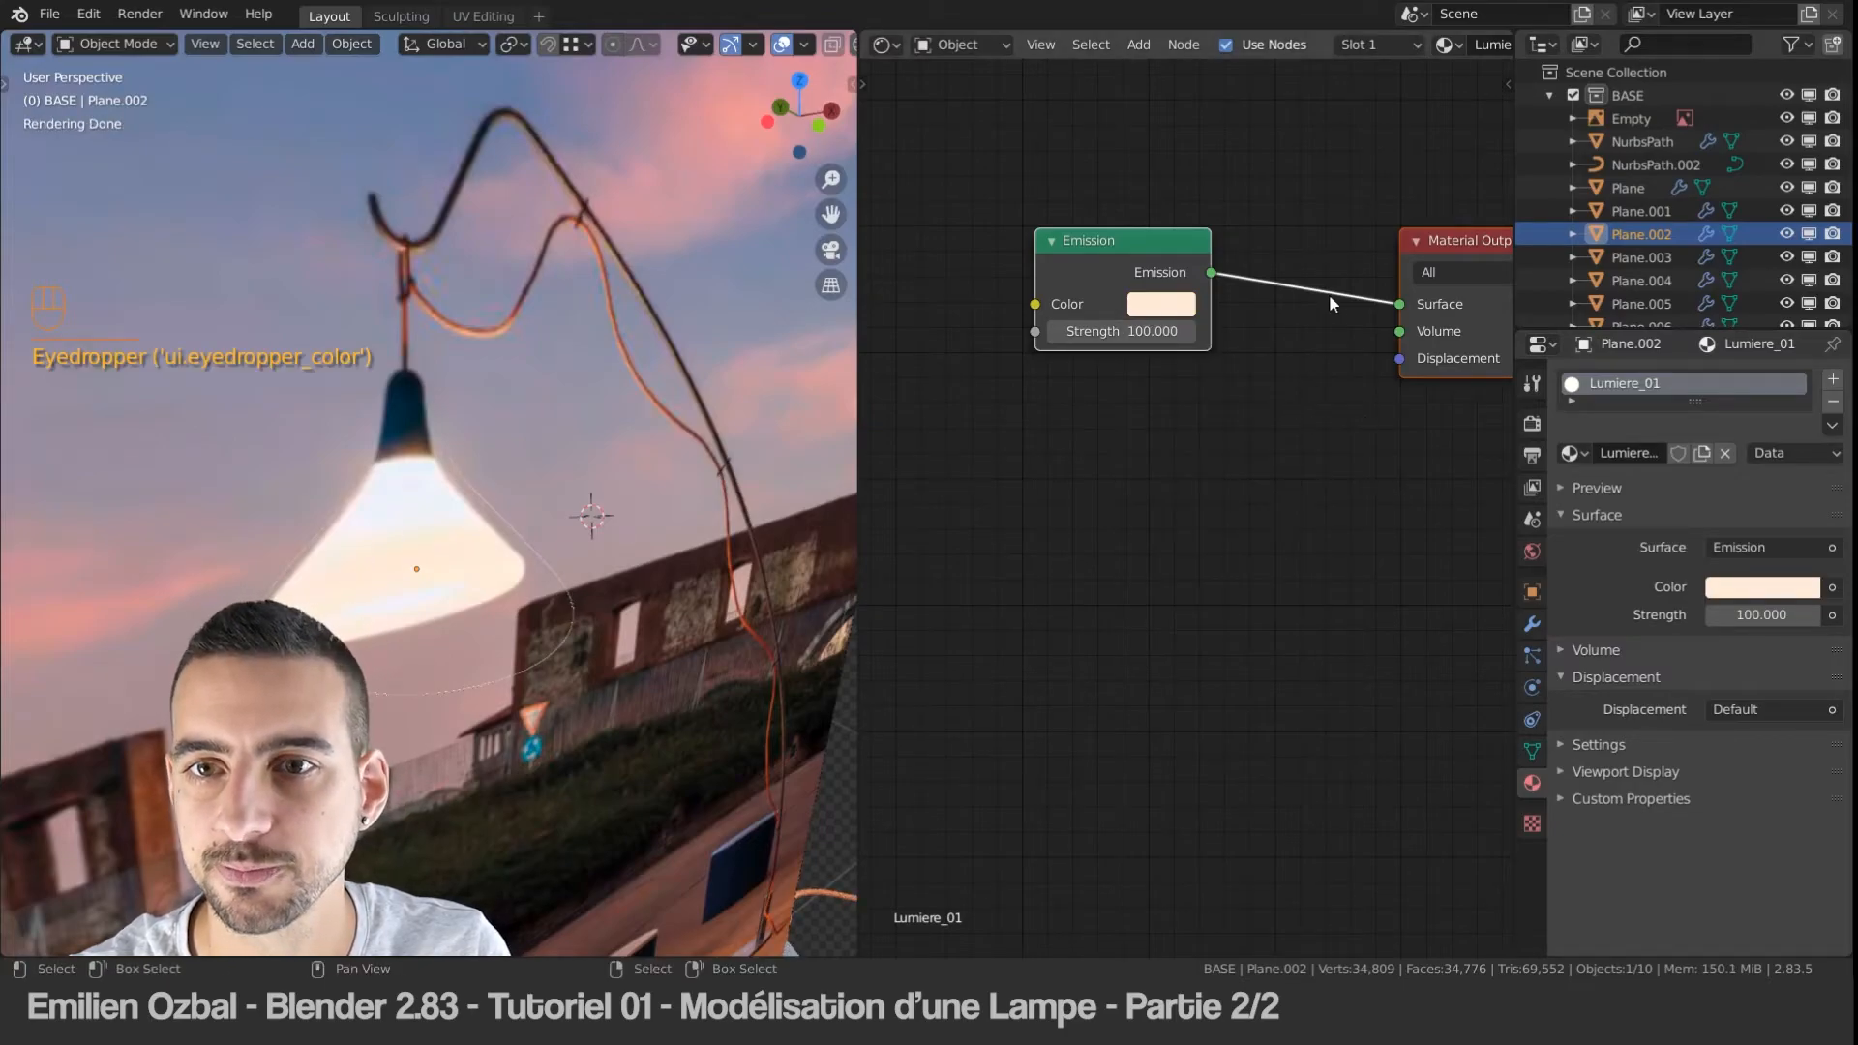
{"action": "left_click", "coordinate": [1787, 118]}
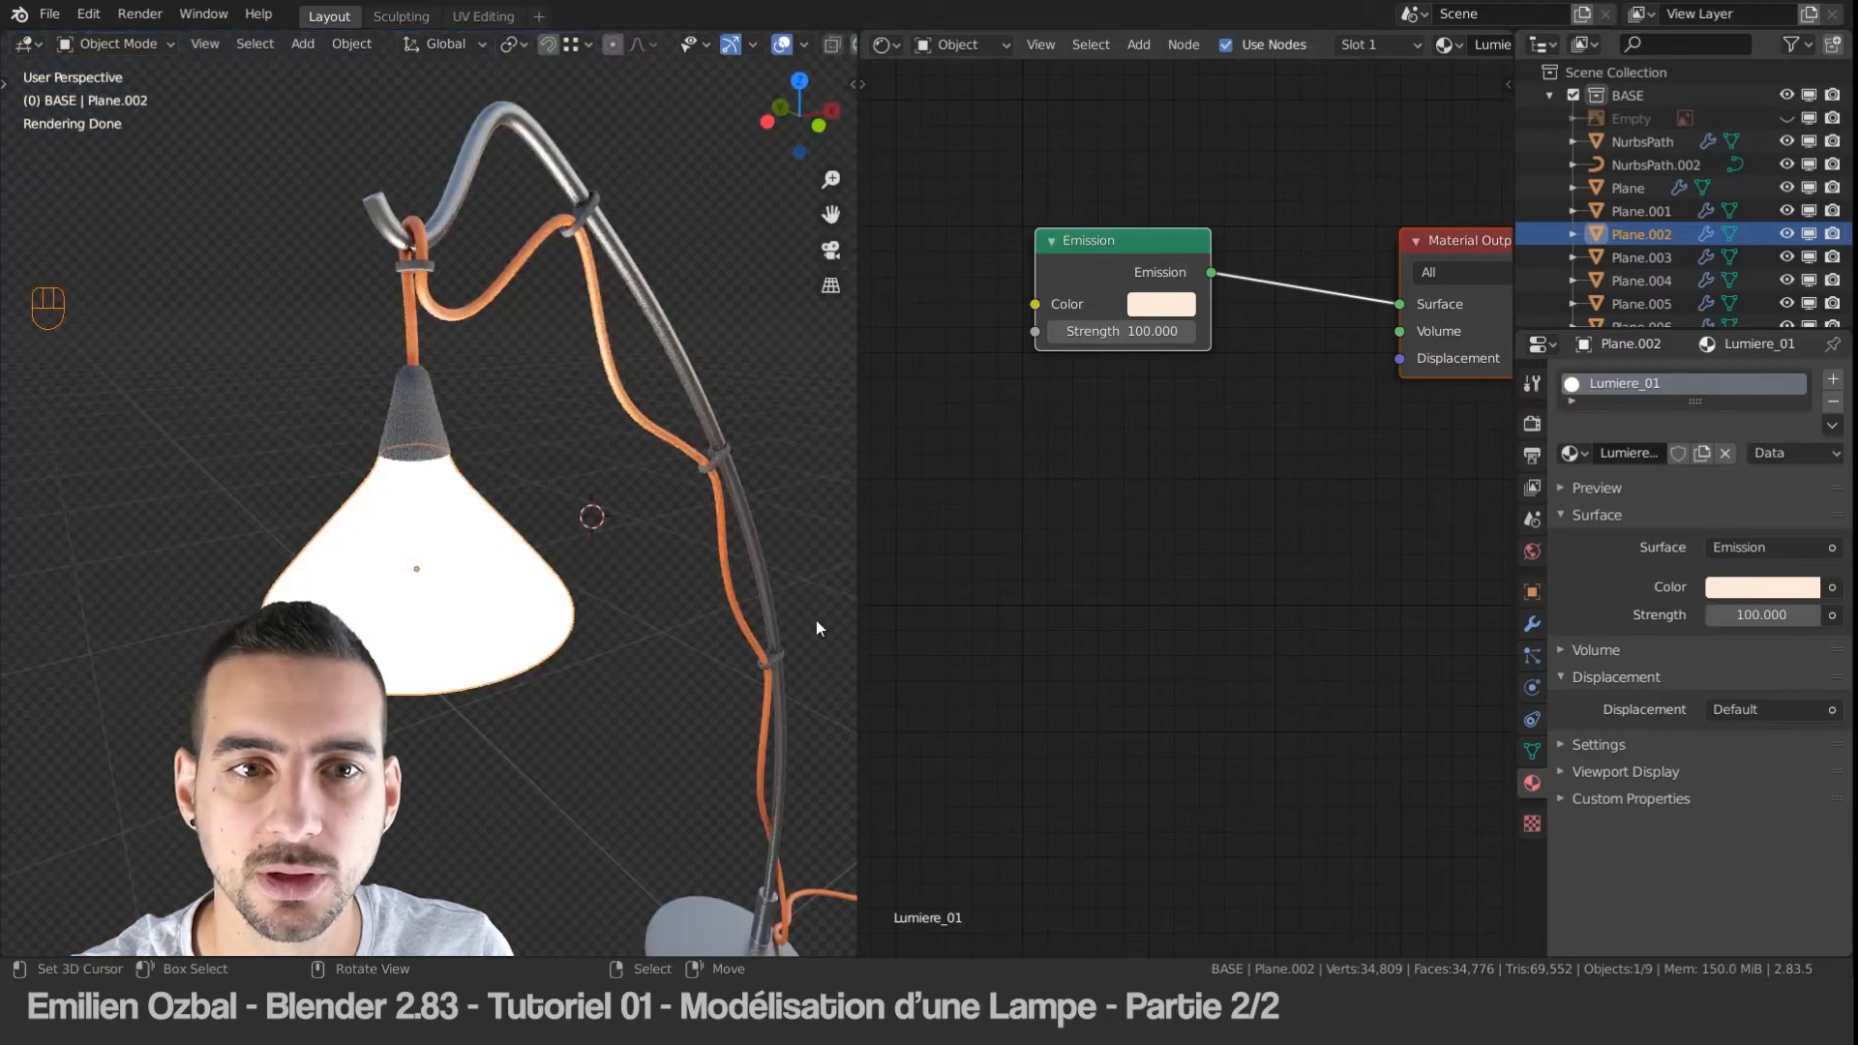
Step: Set Lumiere_01's emission strength to 50 and deselect the lampshade to inspect the result
{"action": "left_click", "coordinate": [1750, 622]}
{"action": "type", "text": "50"}
{"action": "key", "text": "Return"}
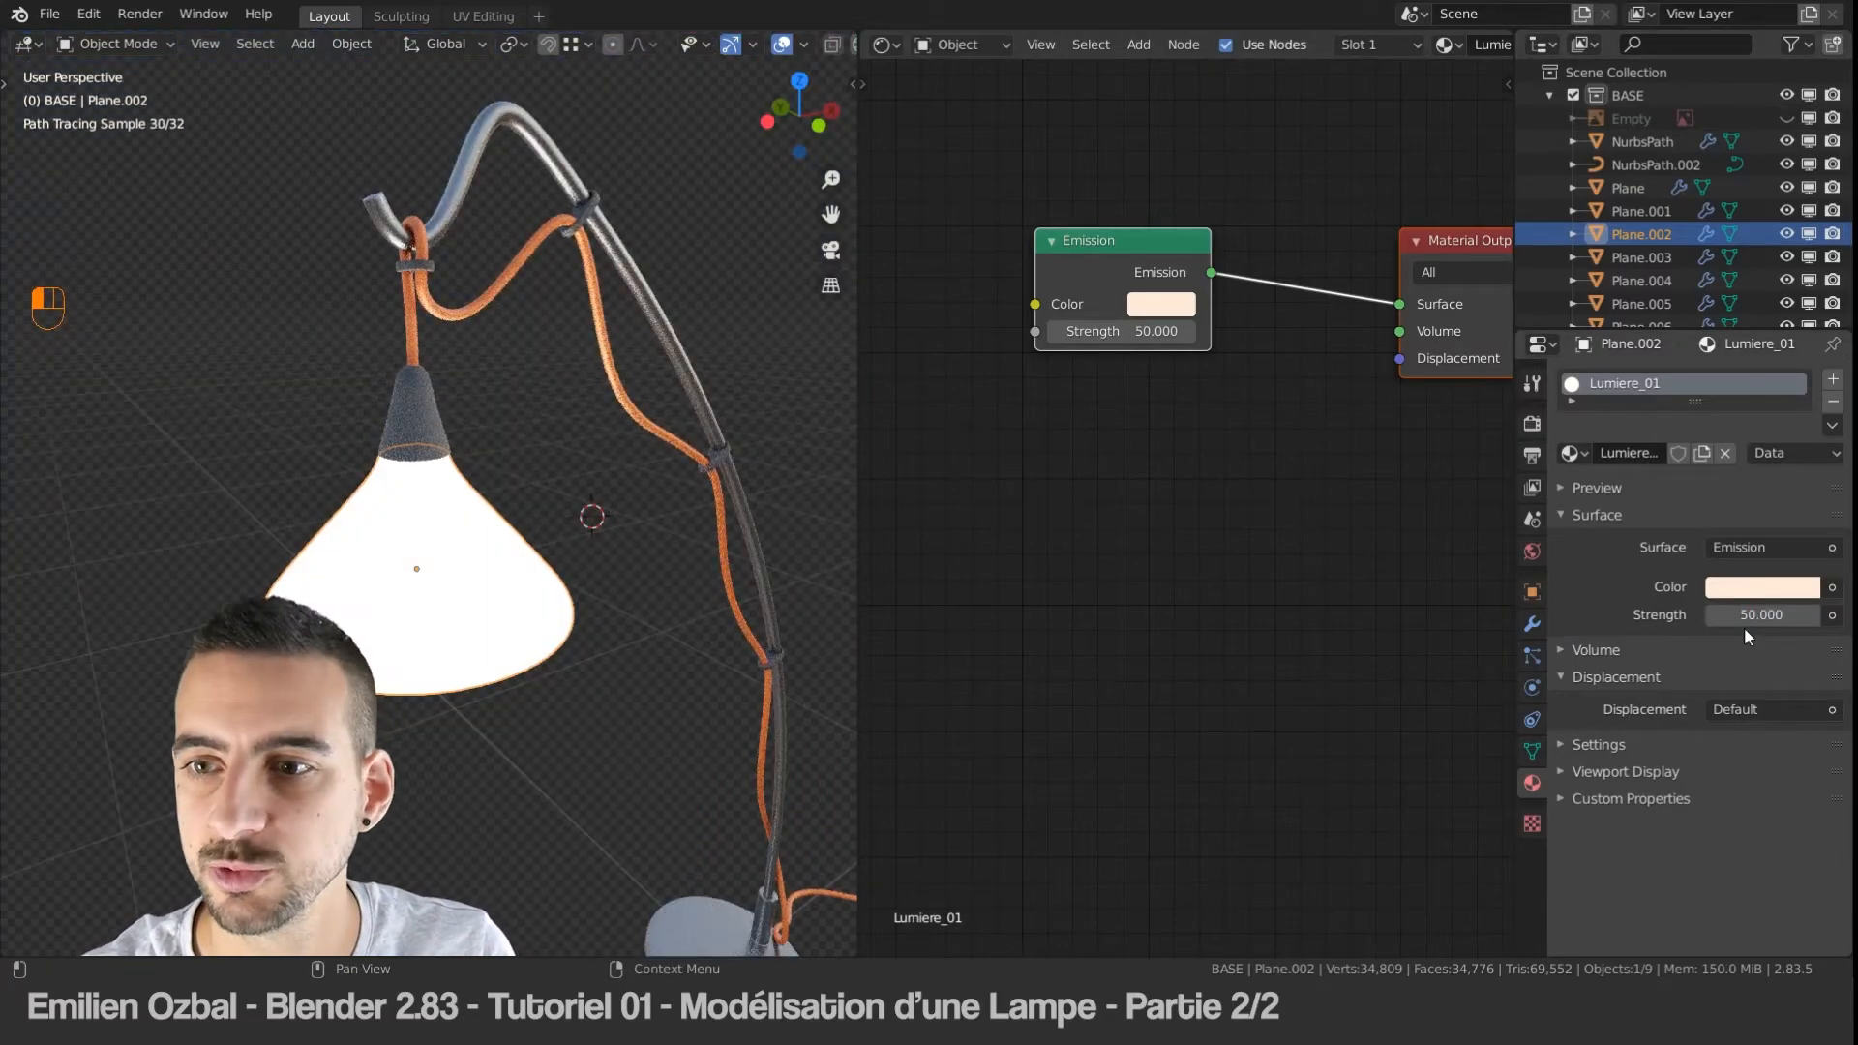
{"action": "middle_click_drag", "start_coordinate": [612, 560], "coordinate": [594, 555]}
{"action": "key", "text": "a"}
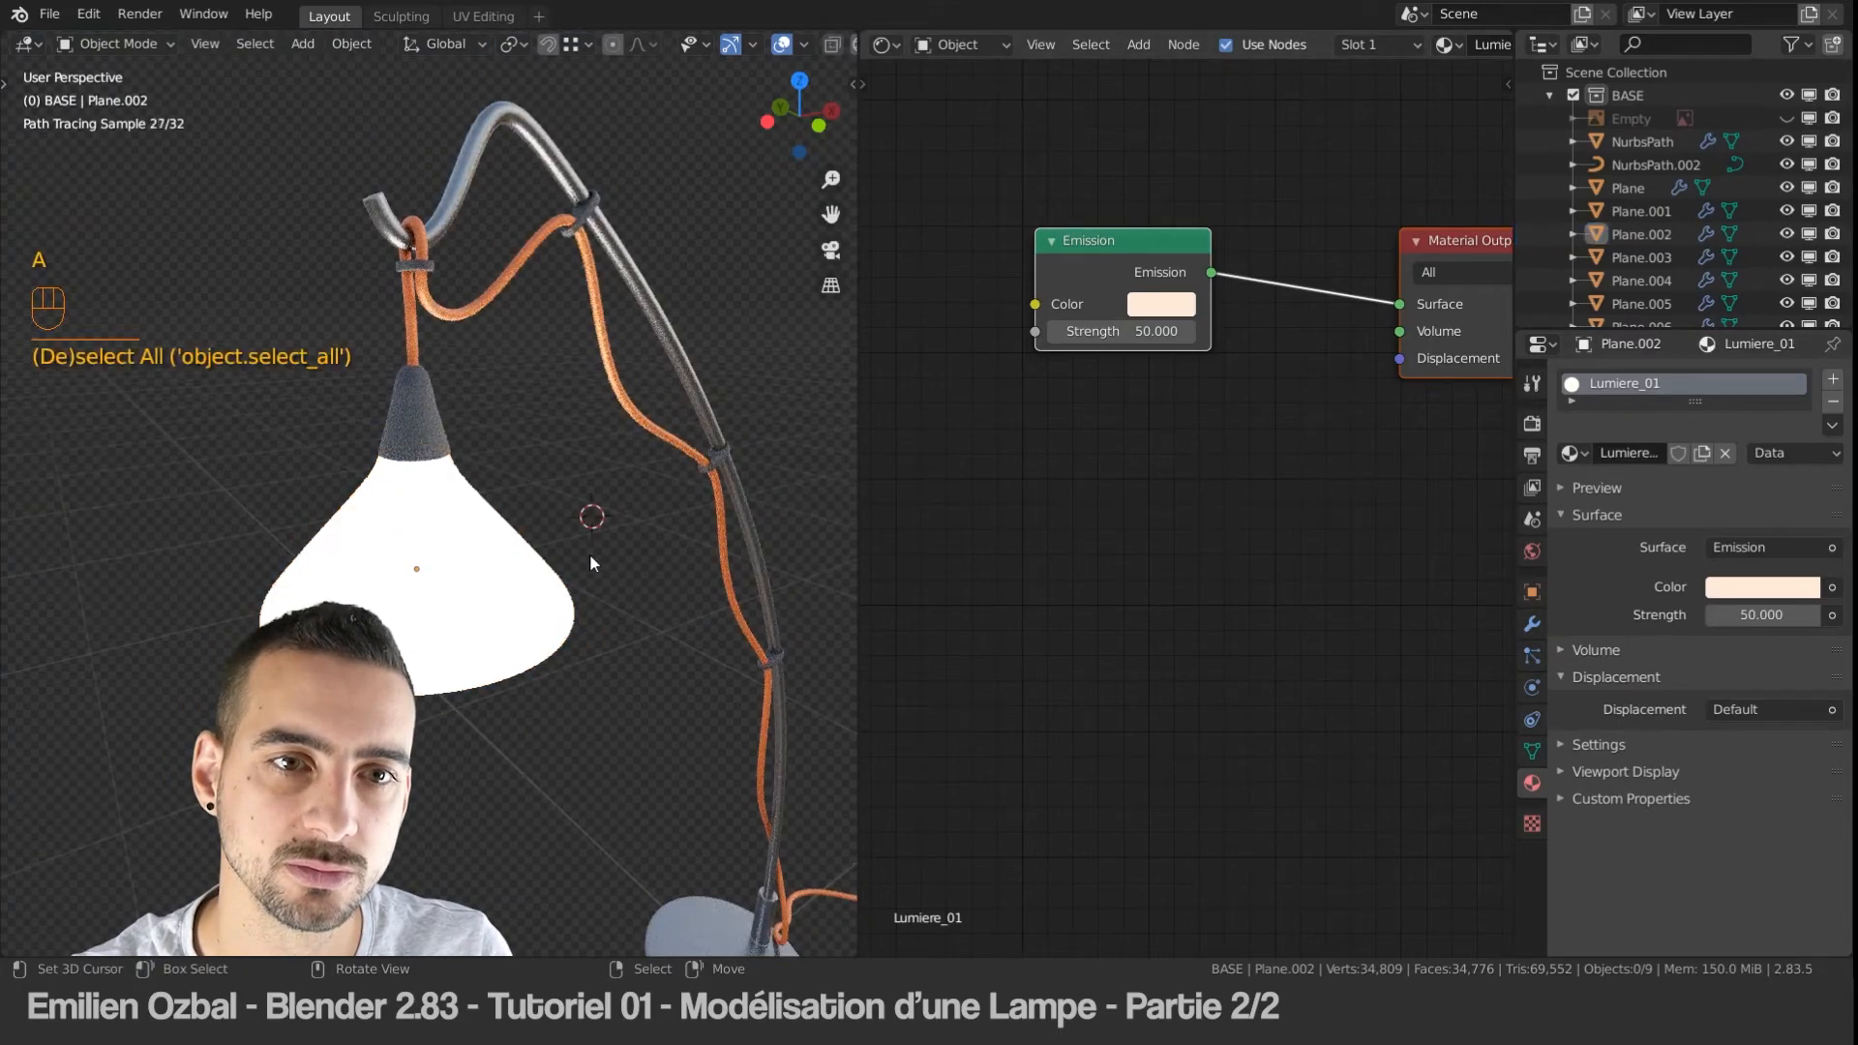
{"action": "scroll", "coordinate": [591, 555], "scroll_direction": "down", "scroll_amount": 2}
{"action": "middle_click_drag", "start_coordinate": [596, 667], "coordinate": [573, 642]}
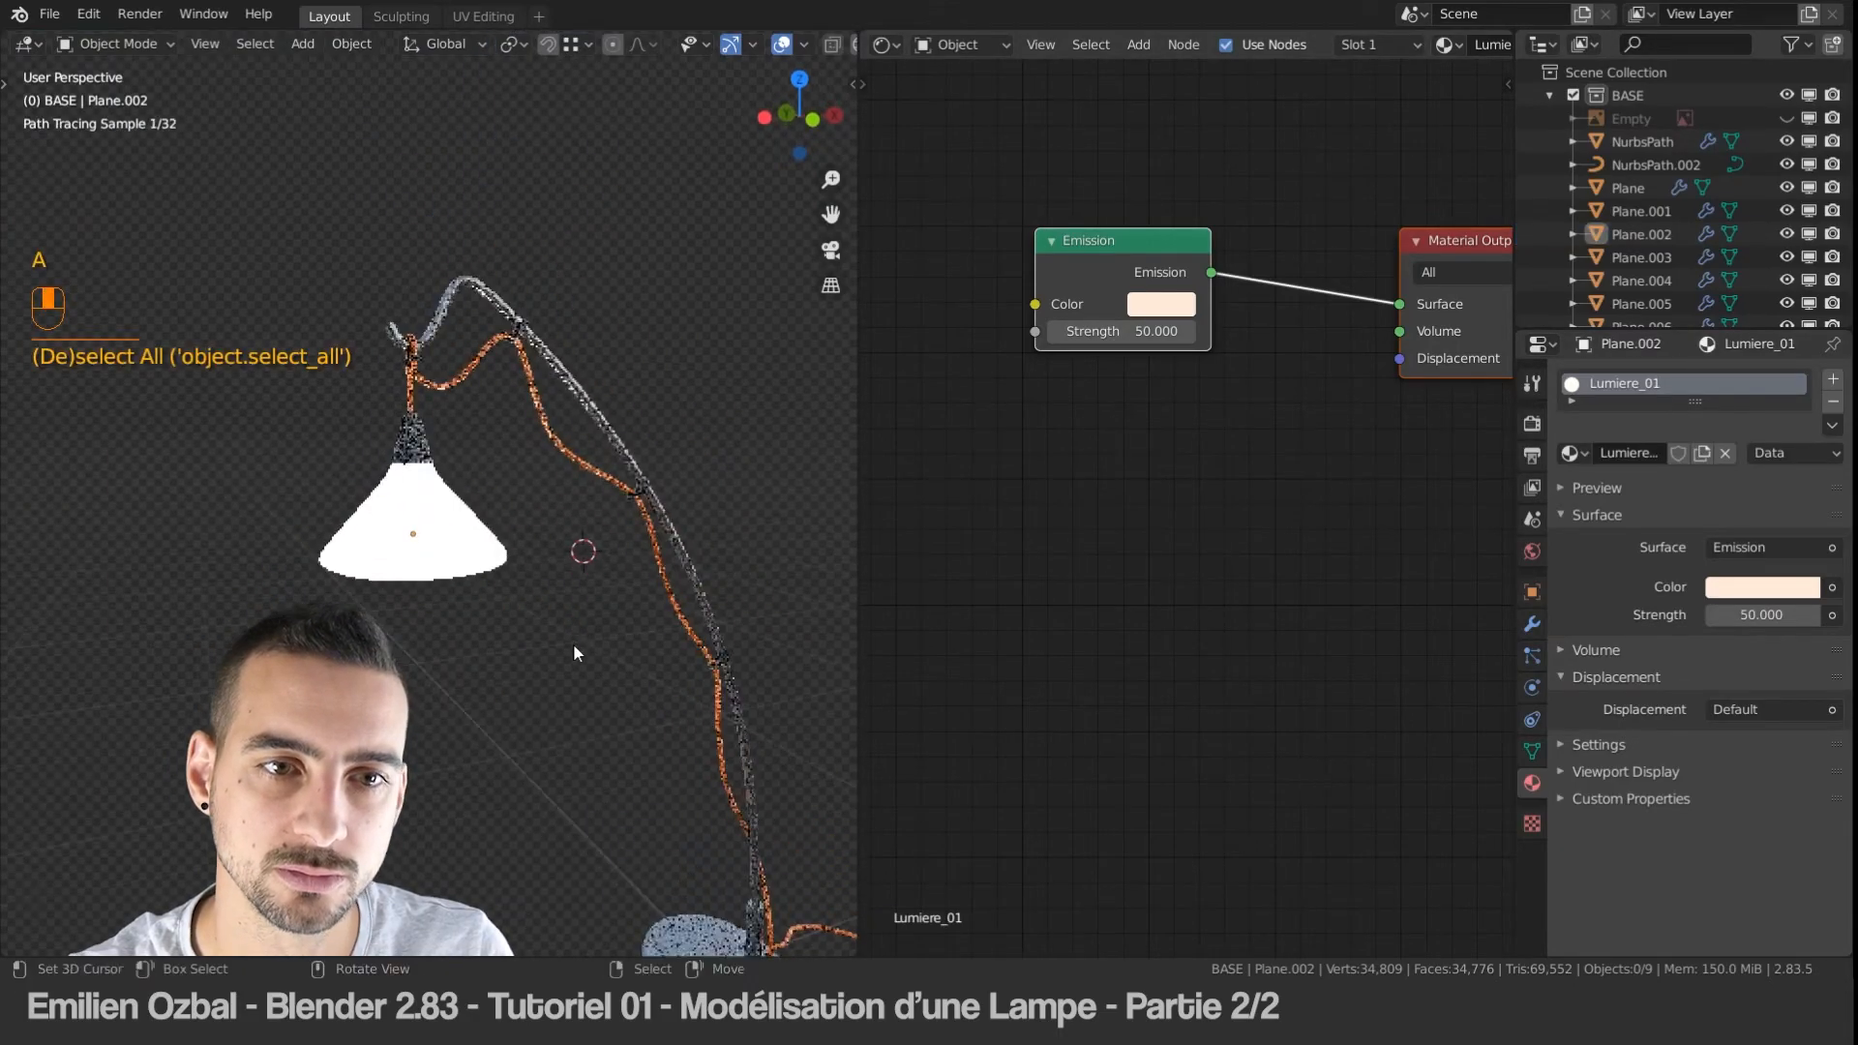
Step: Show the lamp in camera view with the 3D viewport expanded over the shader editor, and save lampe_02.blend
{"action": "key", "text": "KP_0"}
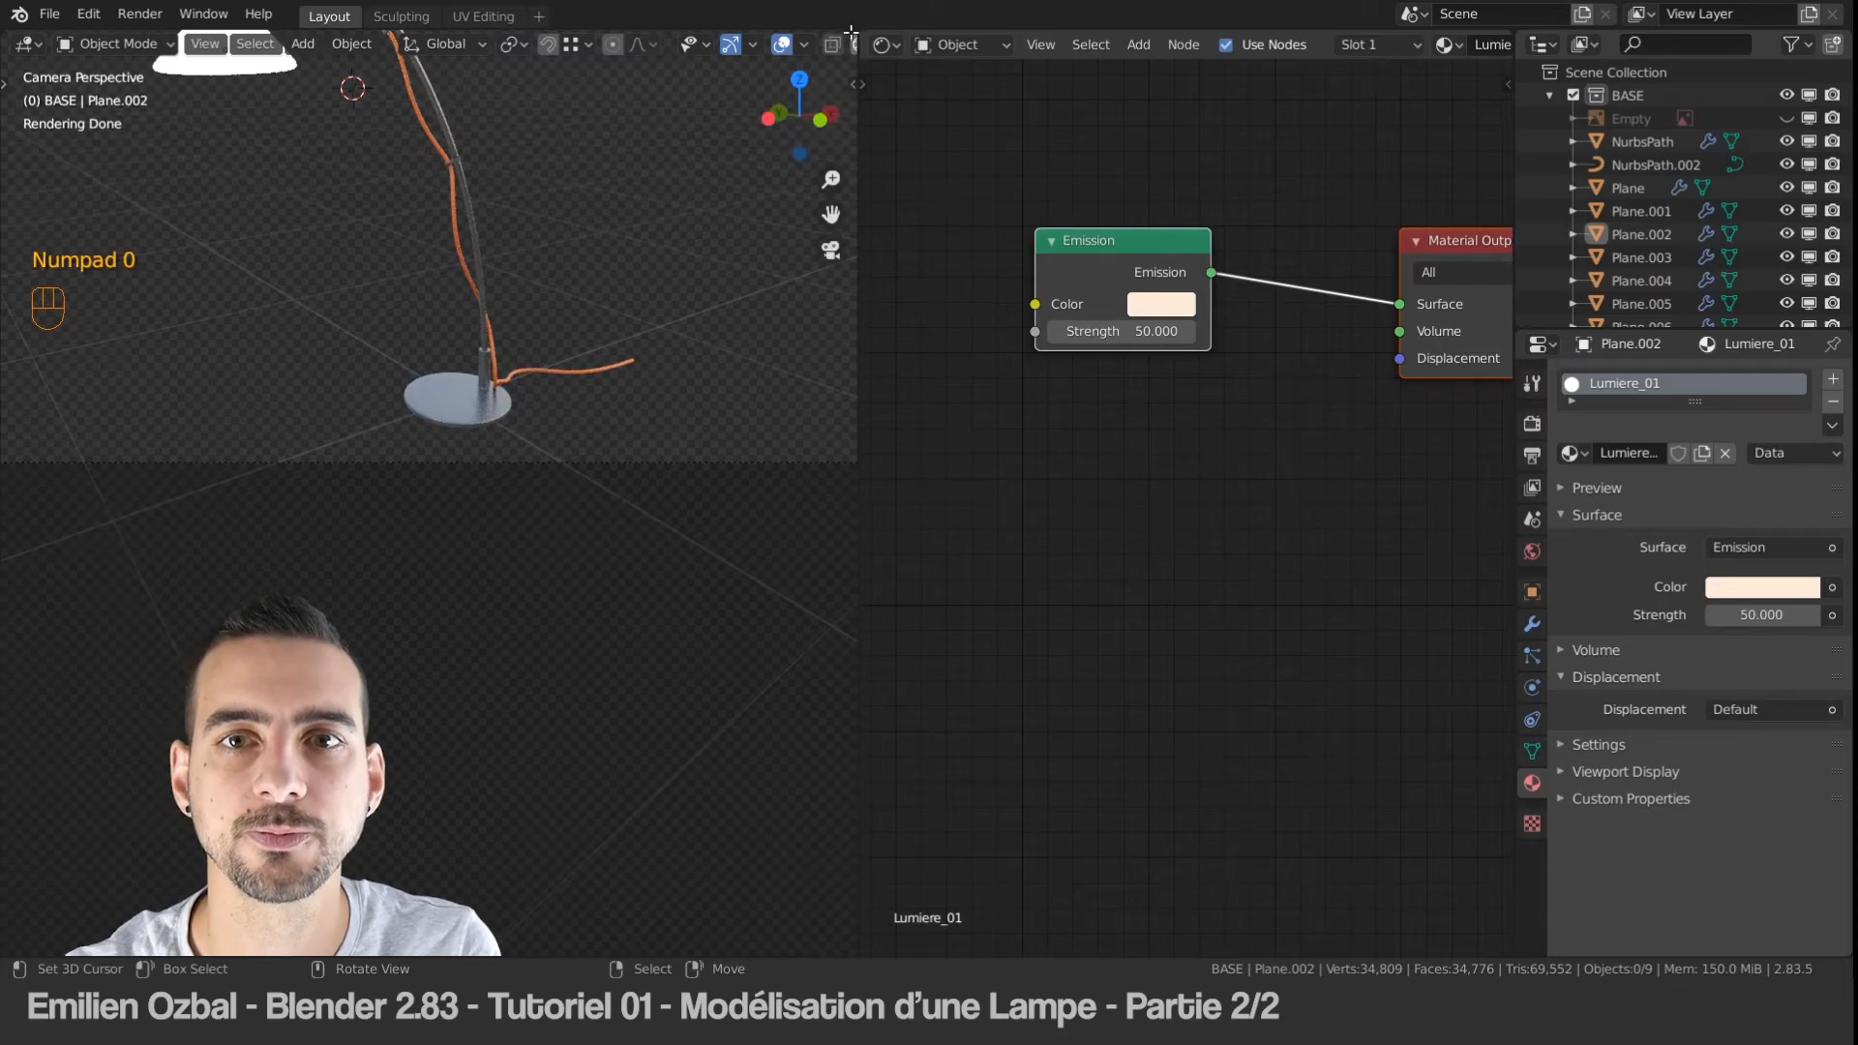
{"action": "left_click_drag", "start_coordinate": [853, 31], "coordinate": [919, 42]}
{"action": "middle_click_drag", "start_coordinate": [878, 273], "coordinate": [966, 636], "text": "shift"}
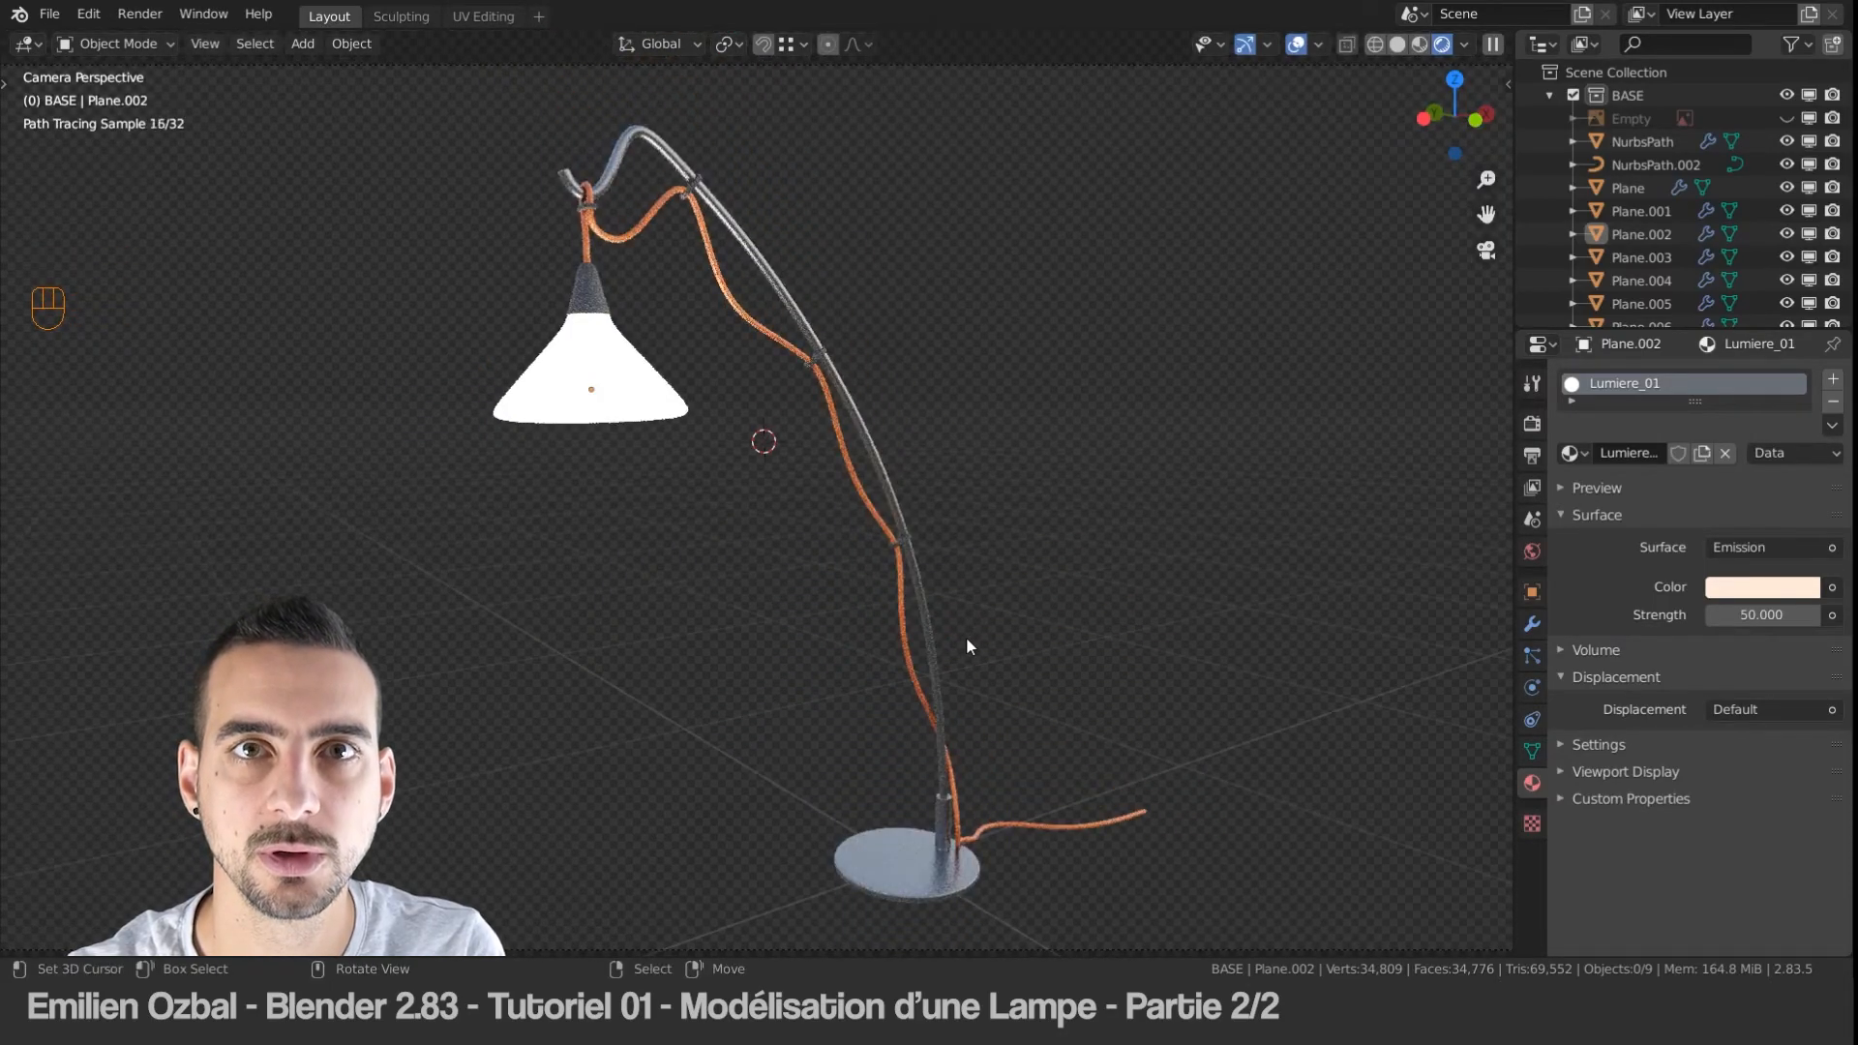
{"action": "key", "text": "ctrl+s"}
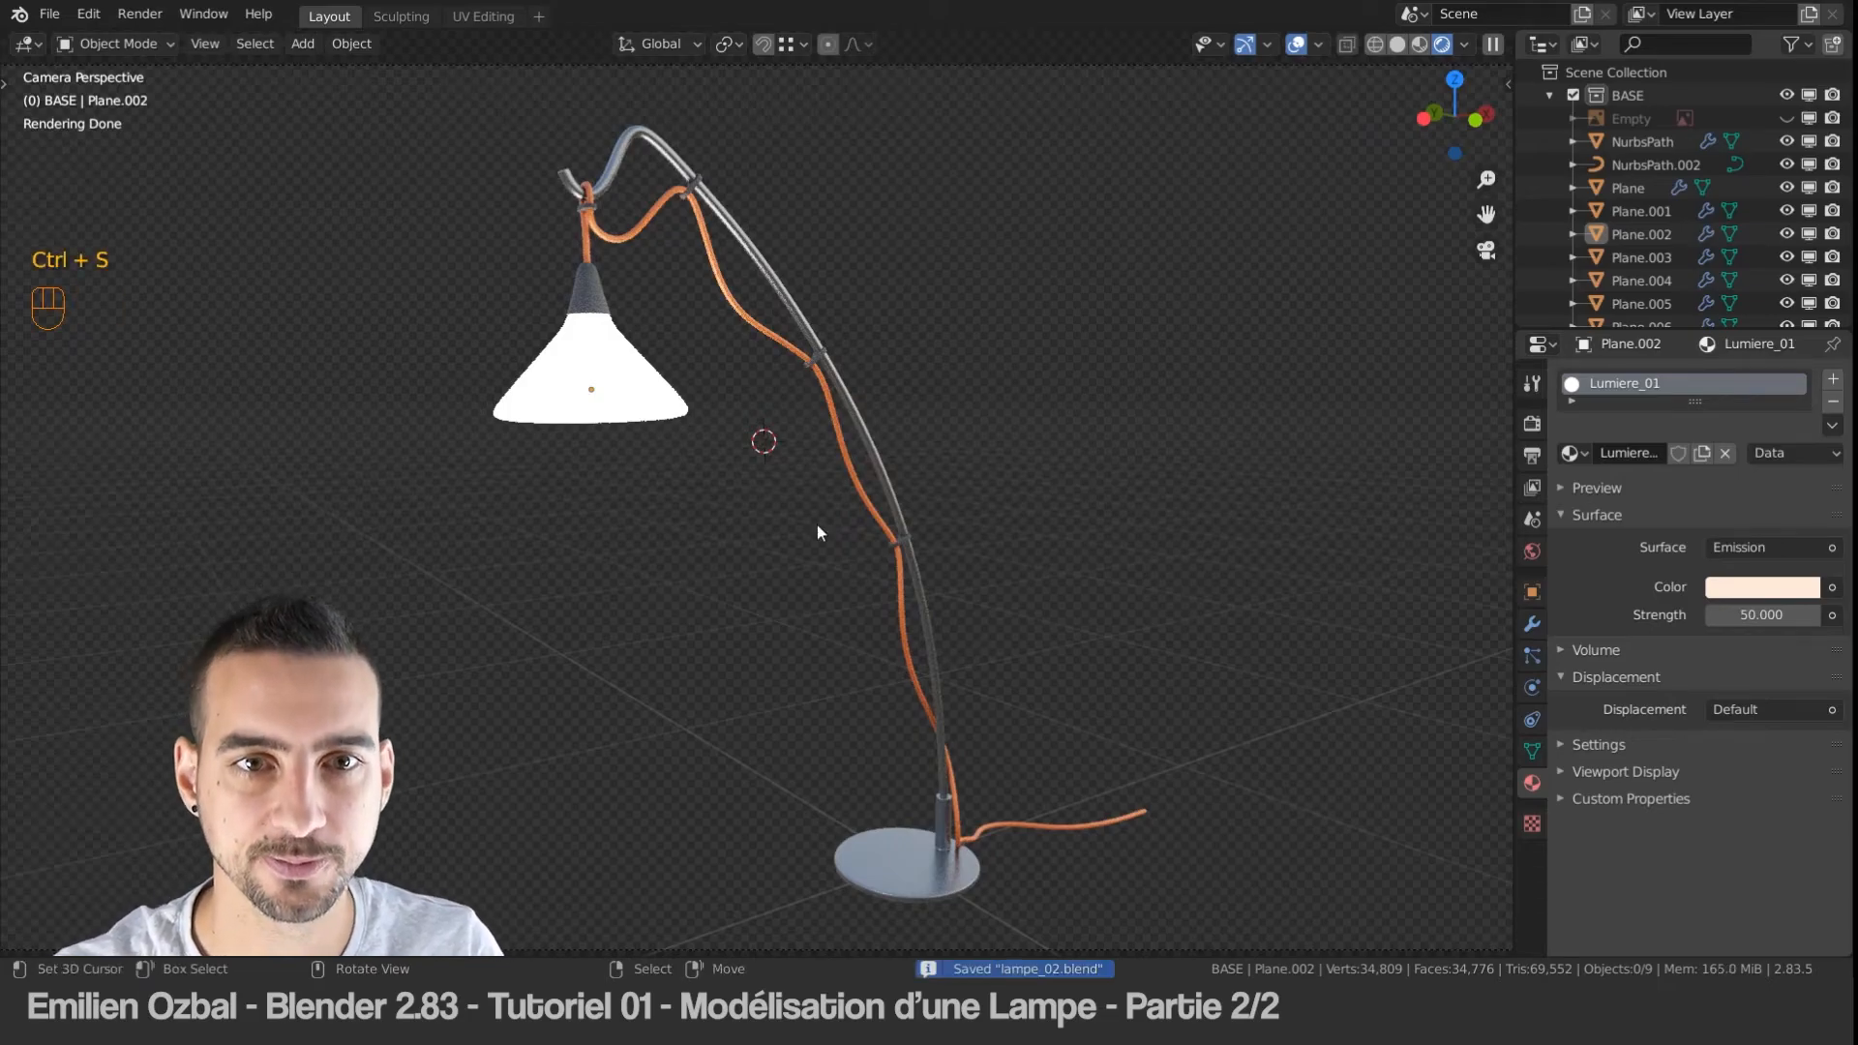
Step: Add a mesh plane at the 3D cursor and view the scene from the front
{"action": "key", "text": "a"}
{"action": "key", "text": "a"}
{"action": "key", "text": "shift+a"}
{"action": "mouse_move", "coordinate": [774, 514]}
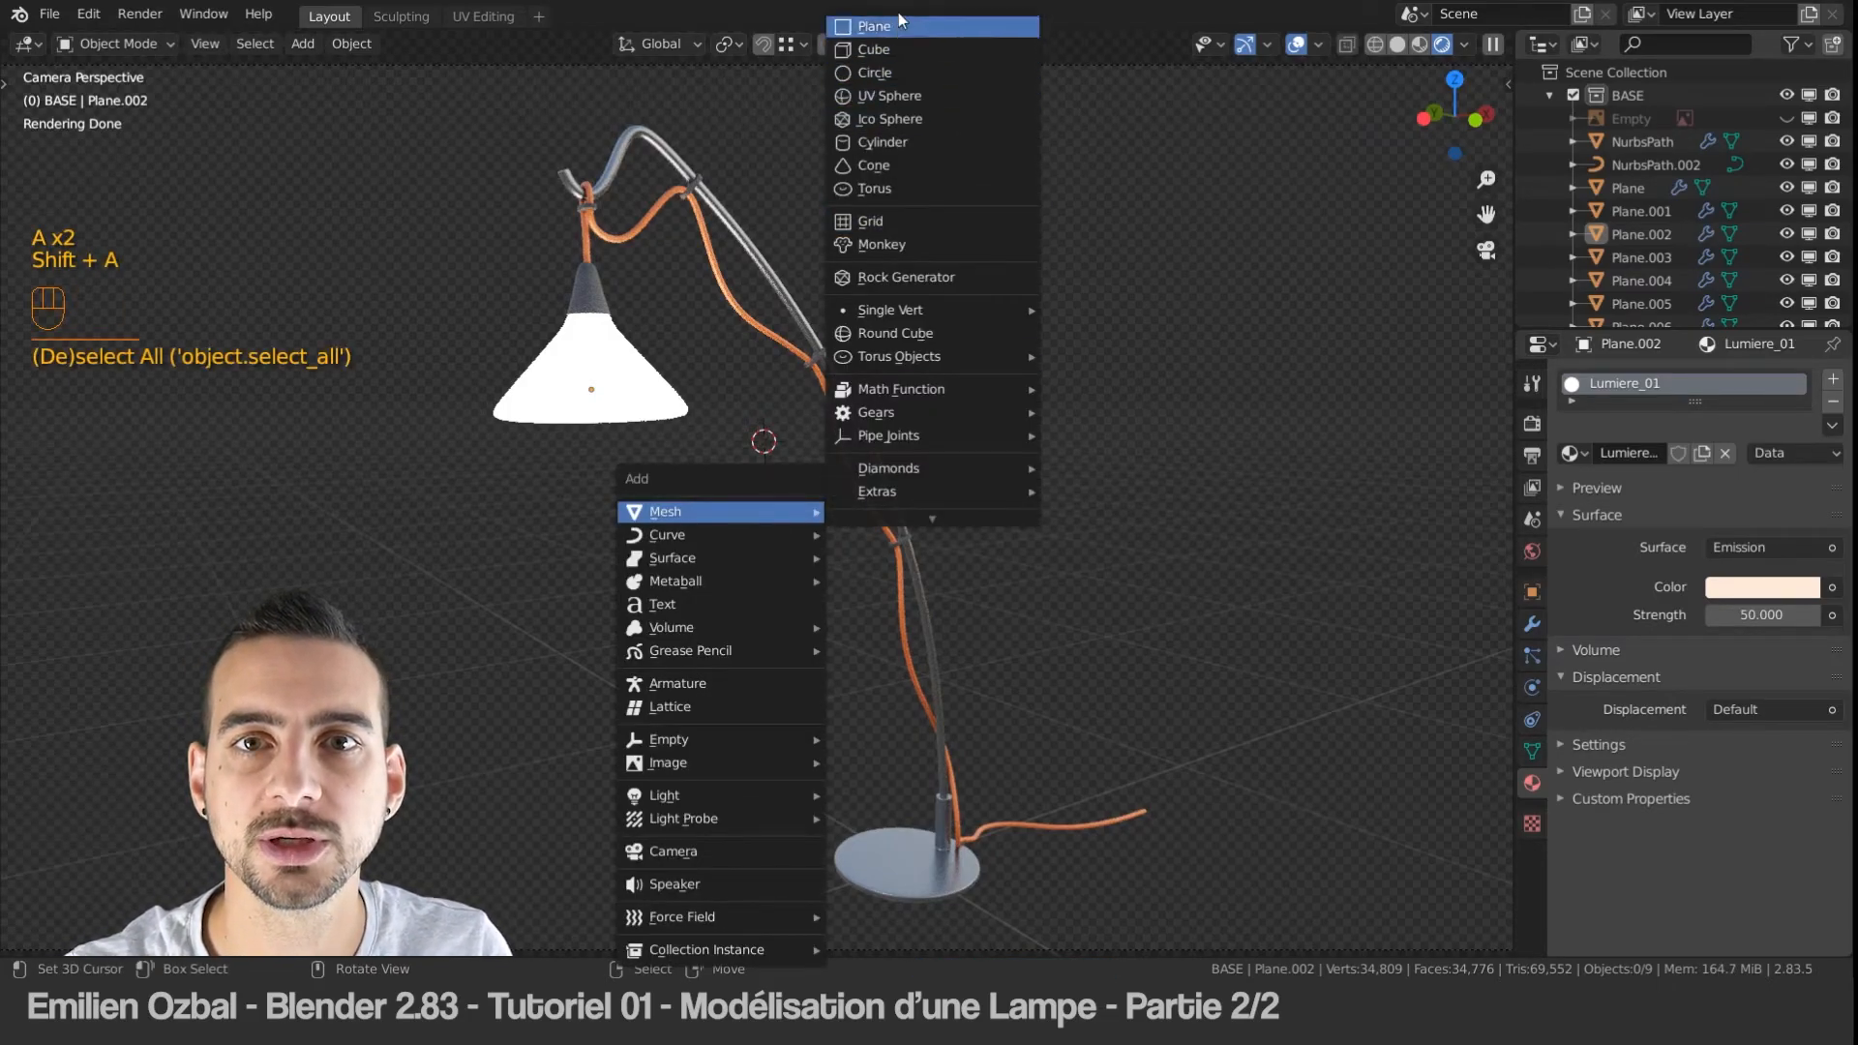
{"action": "left_click", "coordinate": [897, 36]}
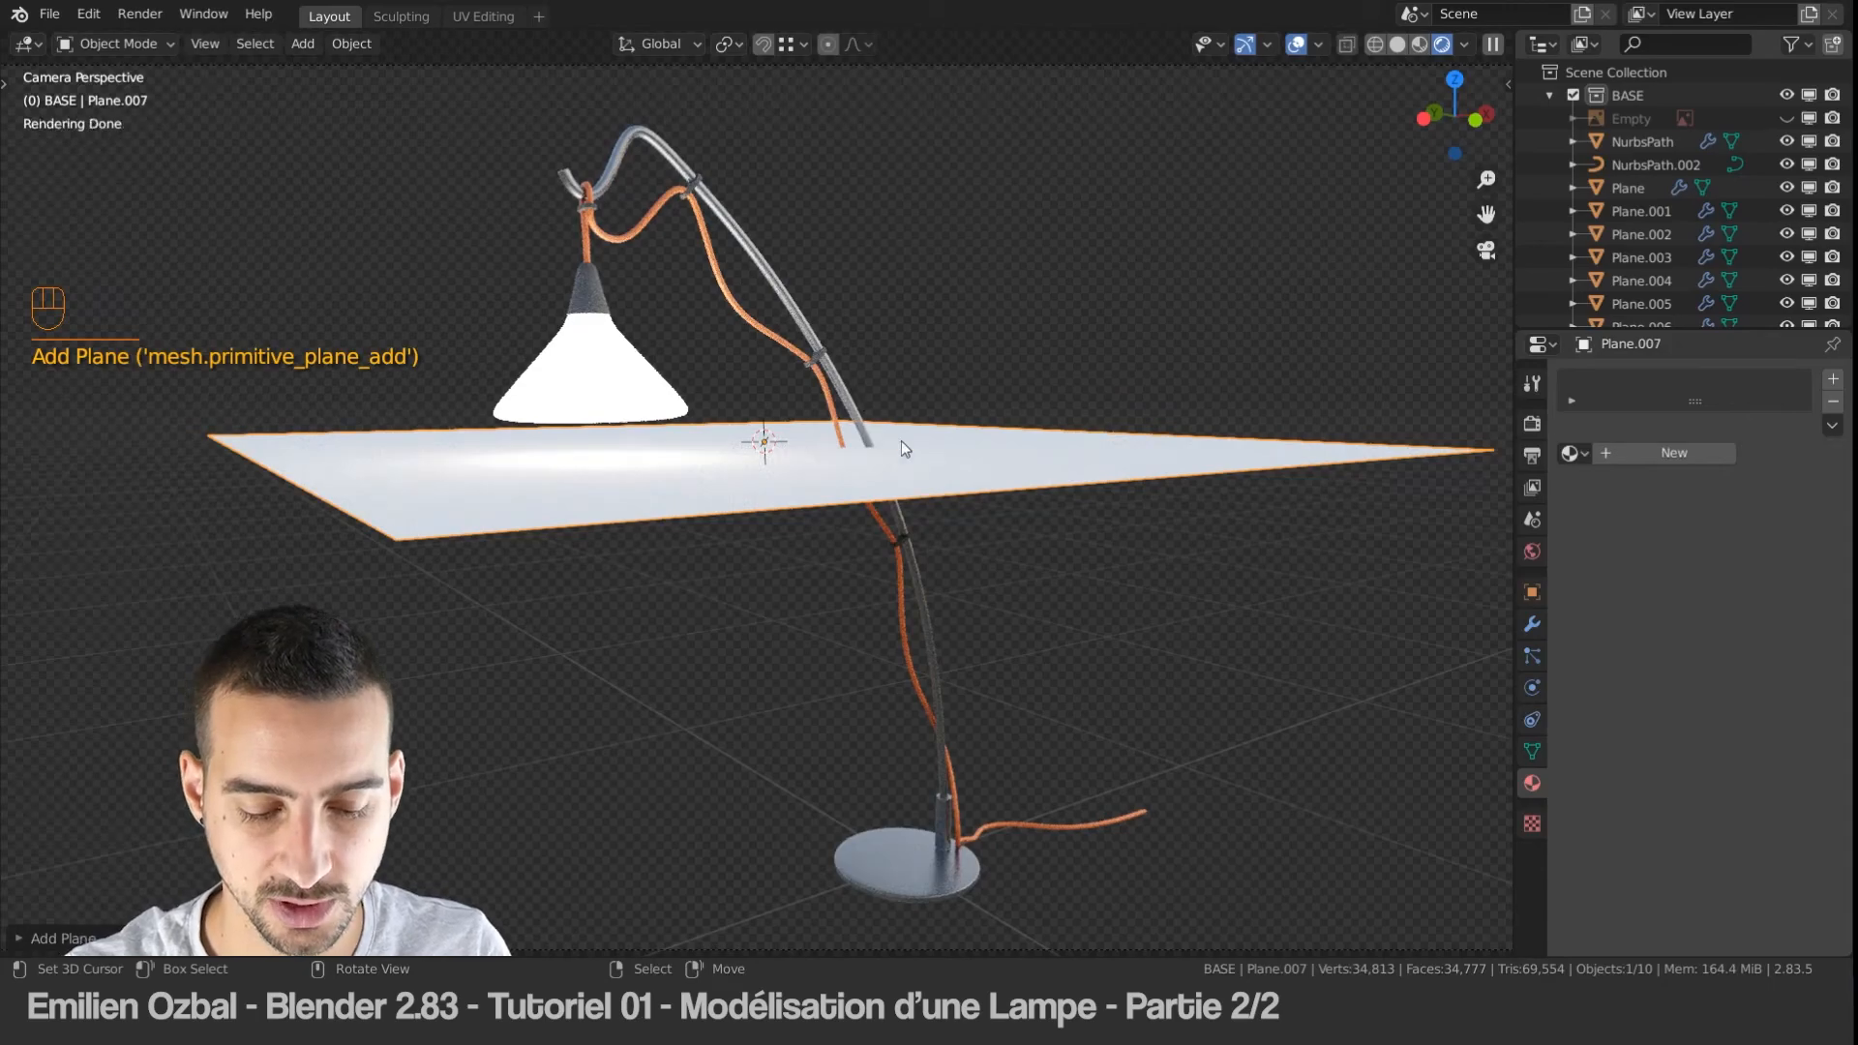
{"action": "left_click_drag", "start_coordinate": [902, 439], "coordinate": [903, 484], "text": "alt"}
{"action": "middle_click_drag", "start_coordinate": [902, 488], "coordinate": [846, 393], "text": "alt"}
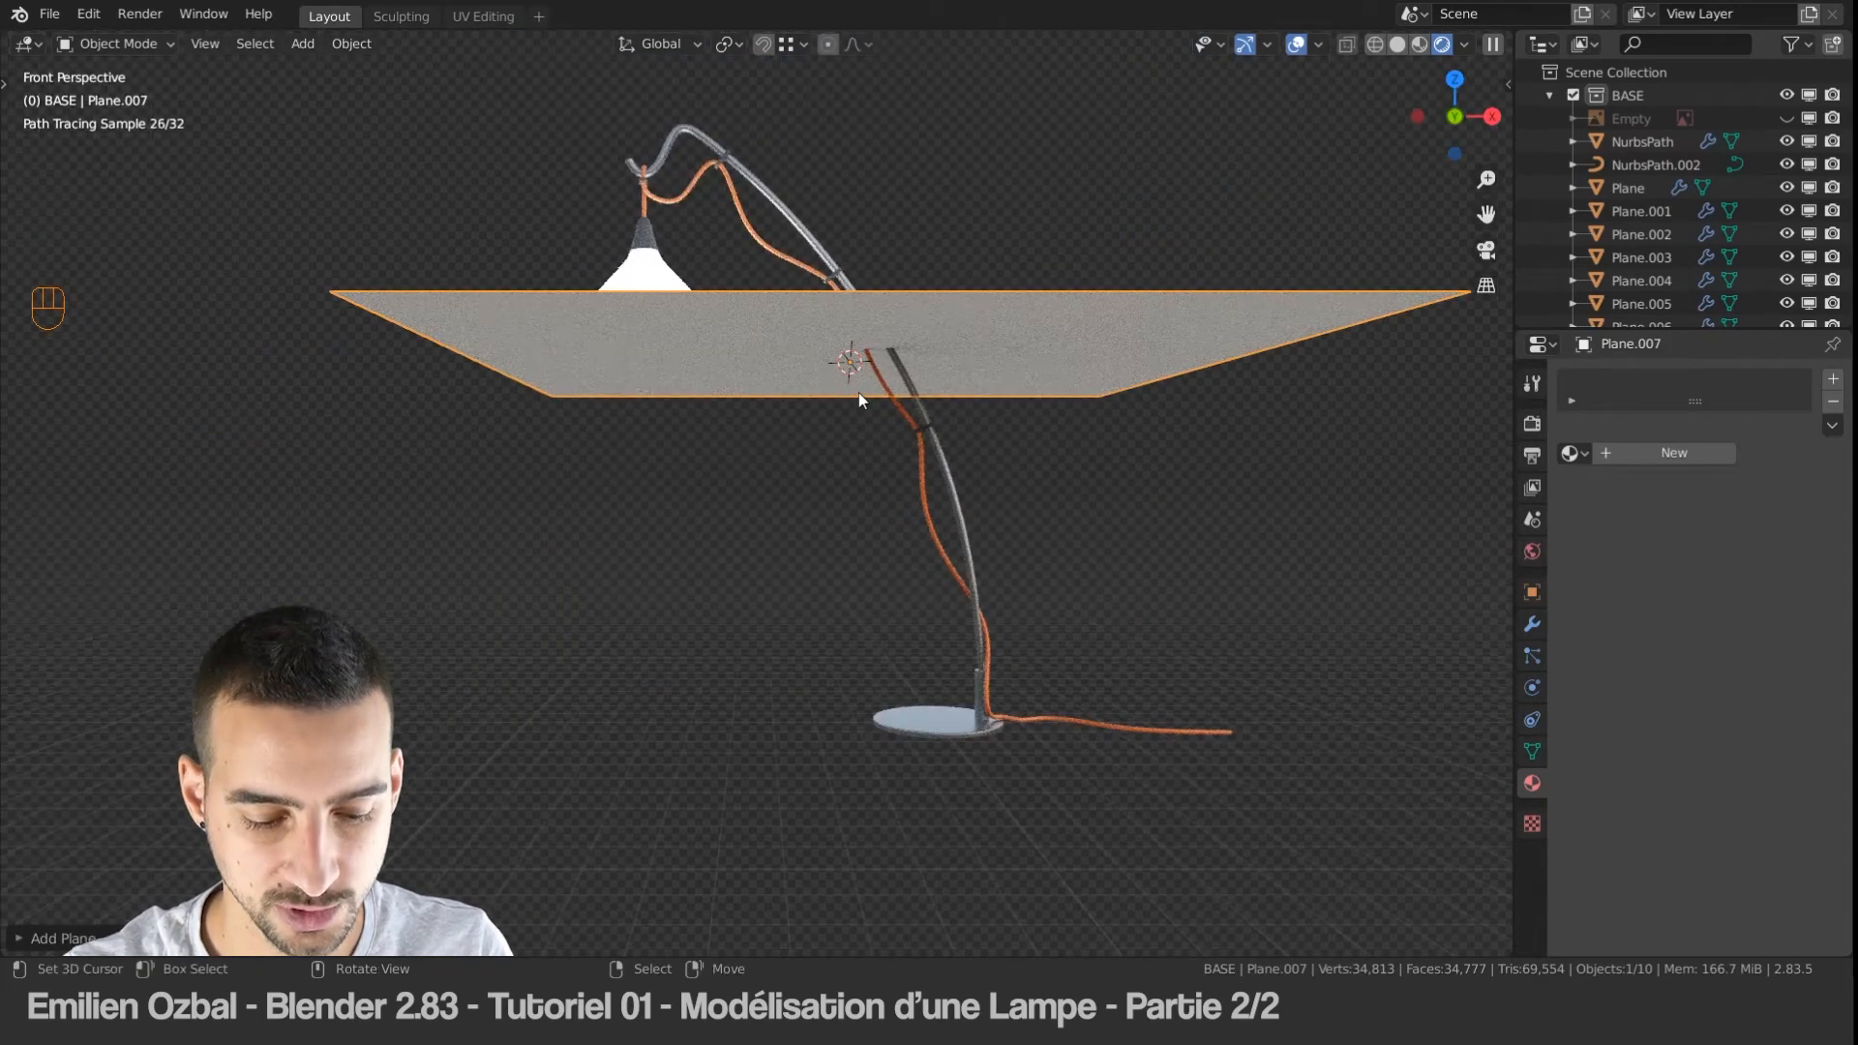
Step: Lower the plane in orthographic front view until it sits level with the underside of the lamp base as a floor
{"action": "key", "text": "KP_5"}
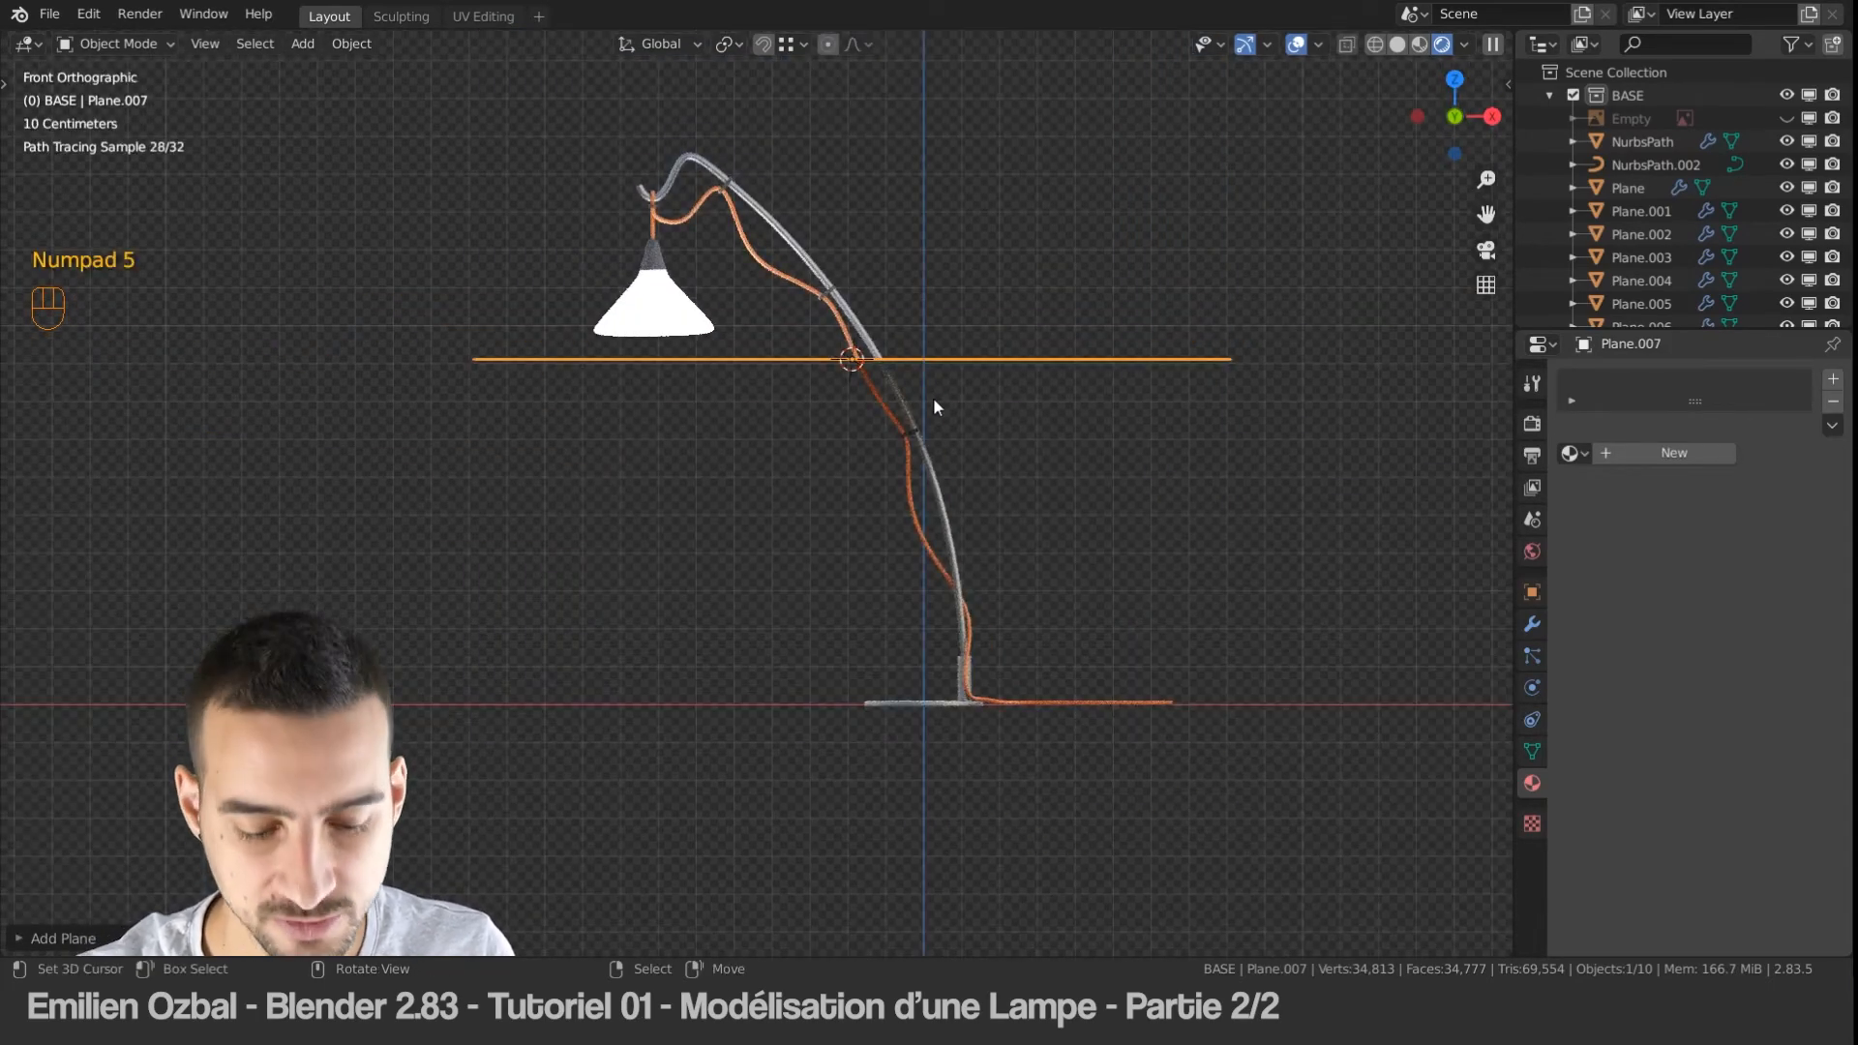
{"action": "key", "text": "g"}
{"action": "left_click", "coordinate": [929, 706]}
{"action": "key", "text": "KP_Decimal"}
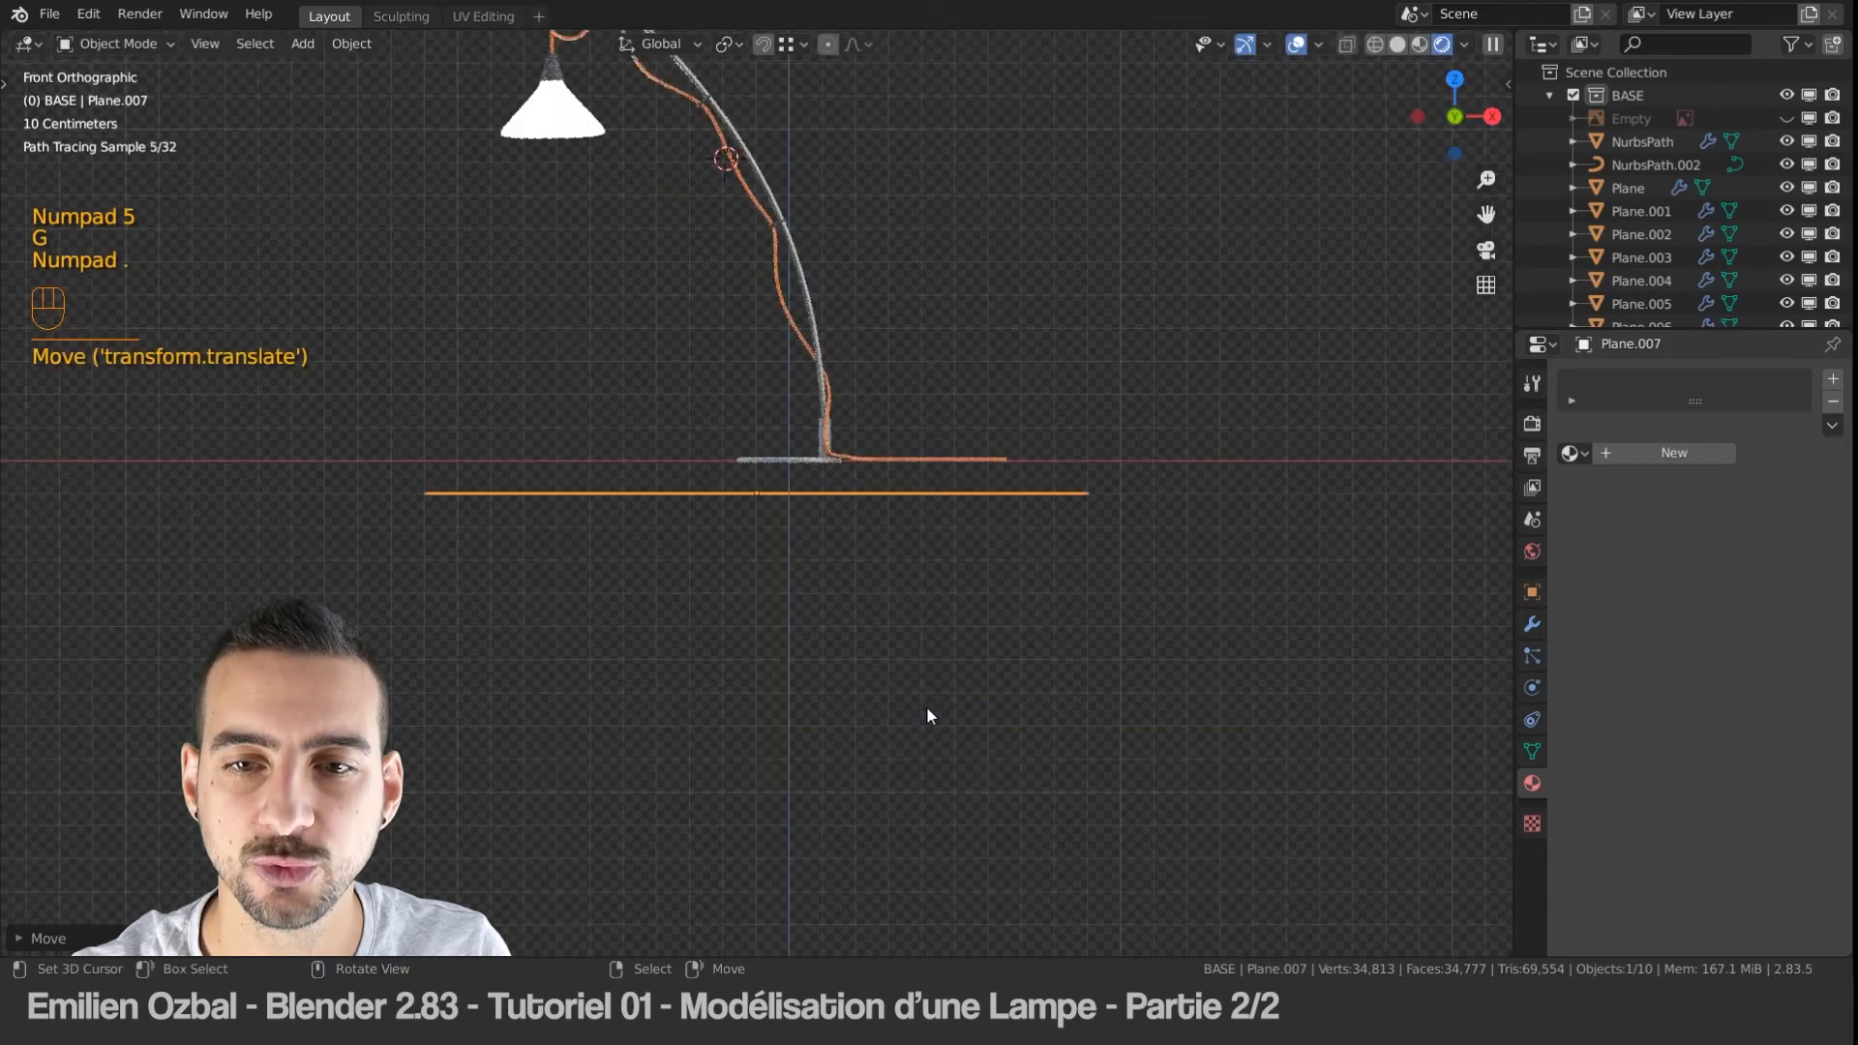
{"action": "key", "text": "g"}
{"action": "left_click", "coordinate": [858, 585]}
{"action": "key", "text": "KP_Decimal"}
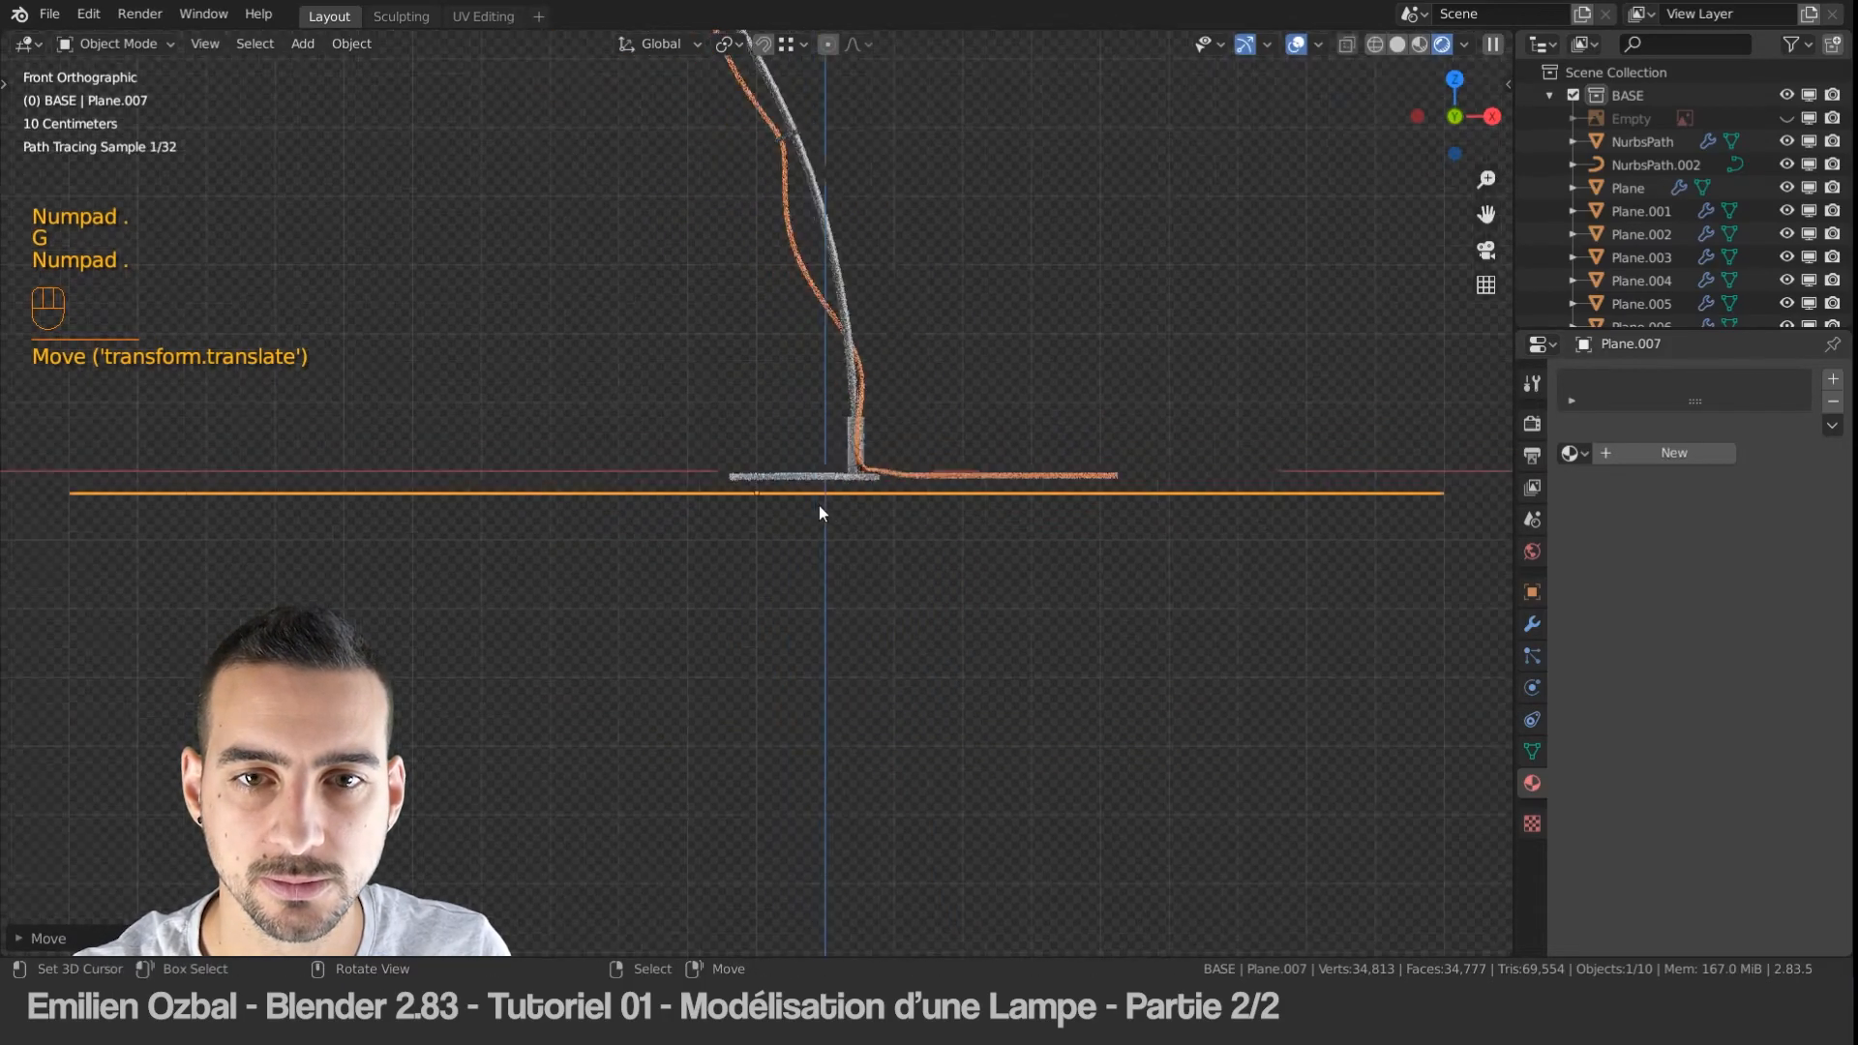
{"action": "key", "text": "g"}
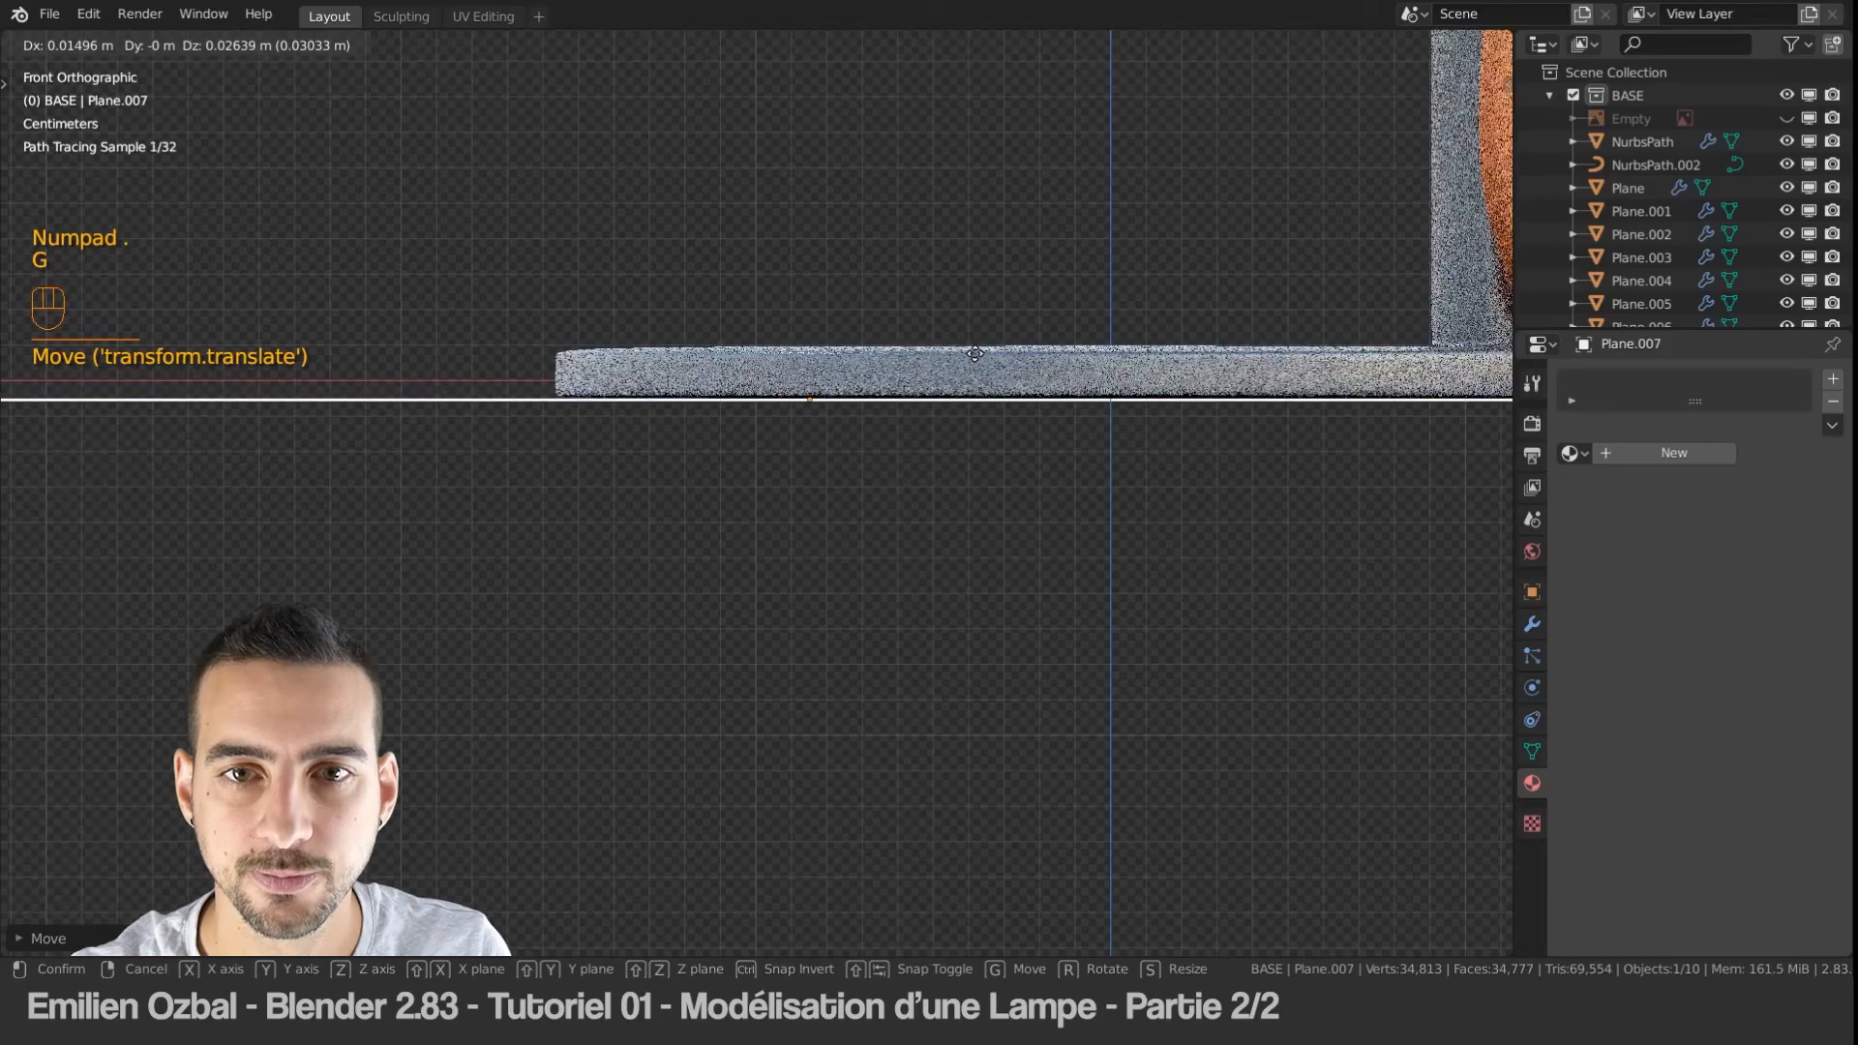
{"action": "left_click", "coordinate": [1170, 418]}
{"action": "middle_click_drag", "start_coordinate": [1161, 335], "coordinate": [455, 220], "text": "shift"}
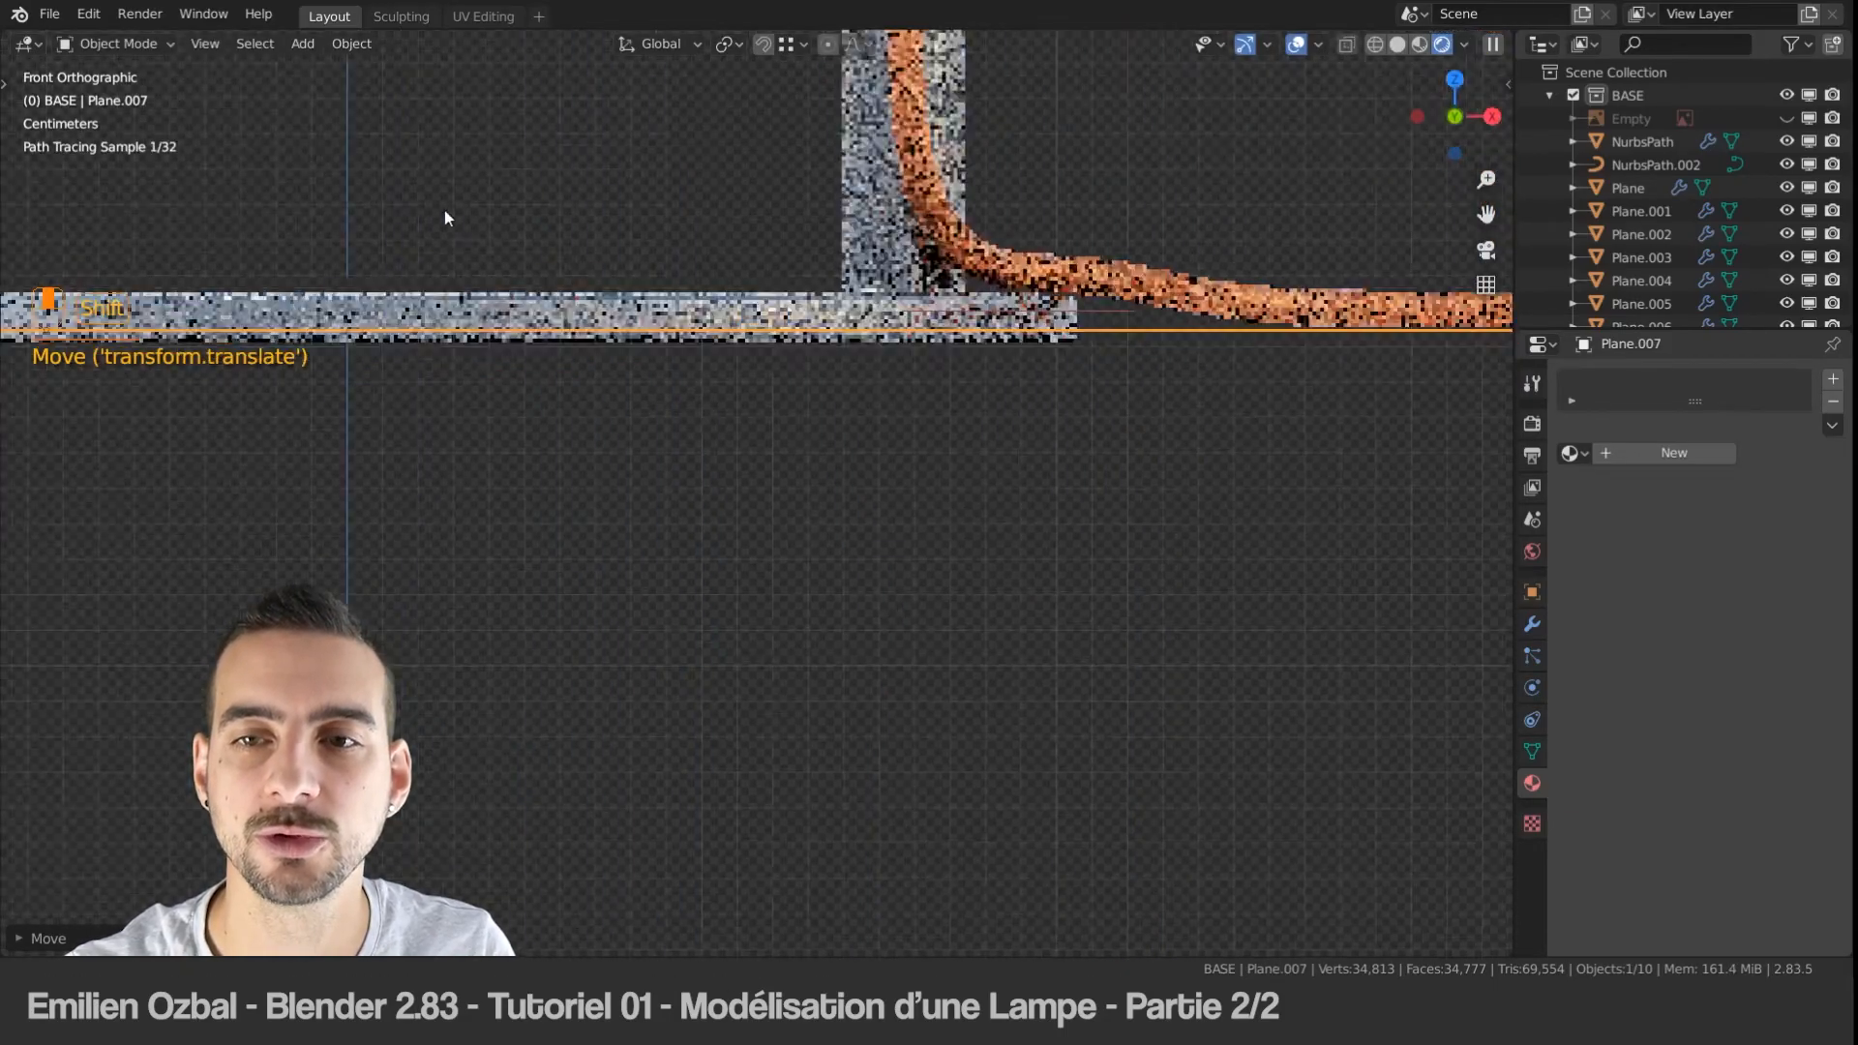
Step: Enlarge the floor plane slightly around the lamp base in camera view and apply its scale
{"action": "key", "text": "KP_0"}
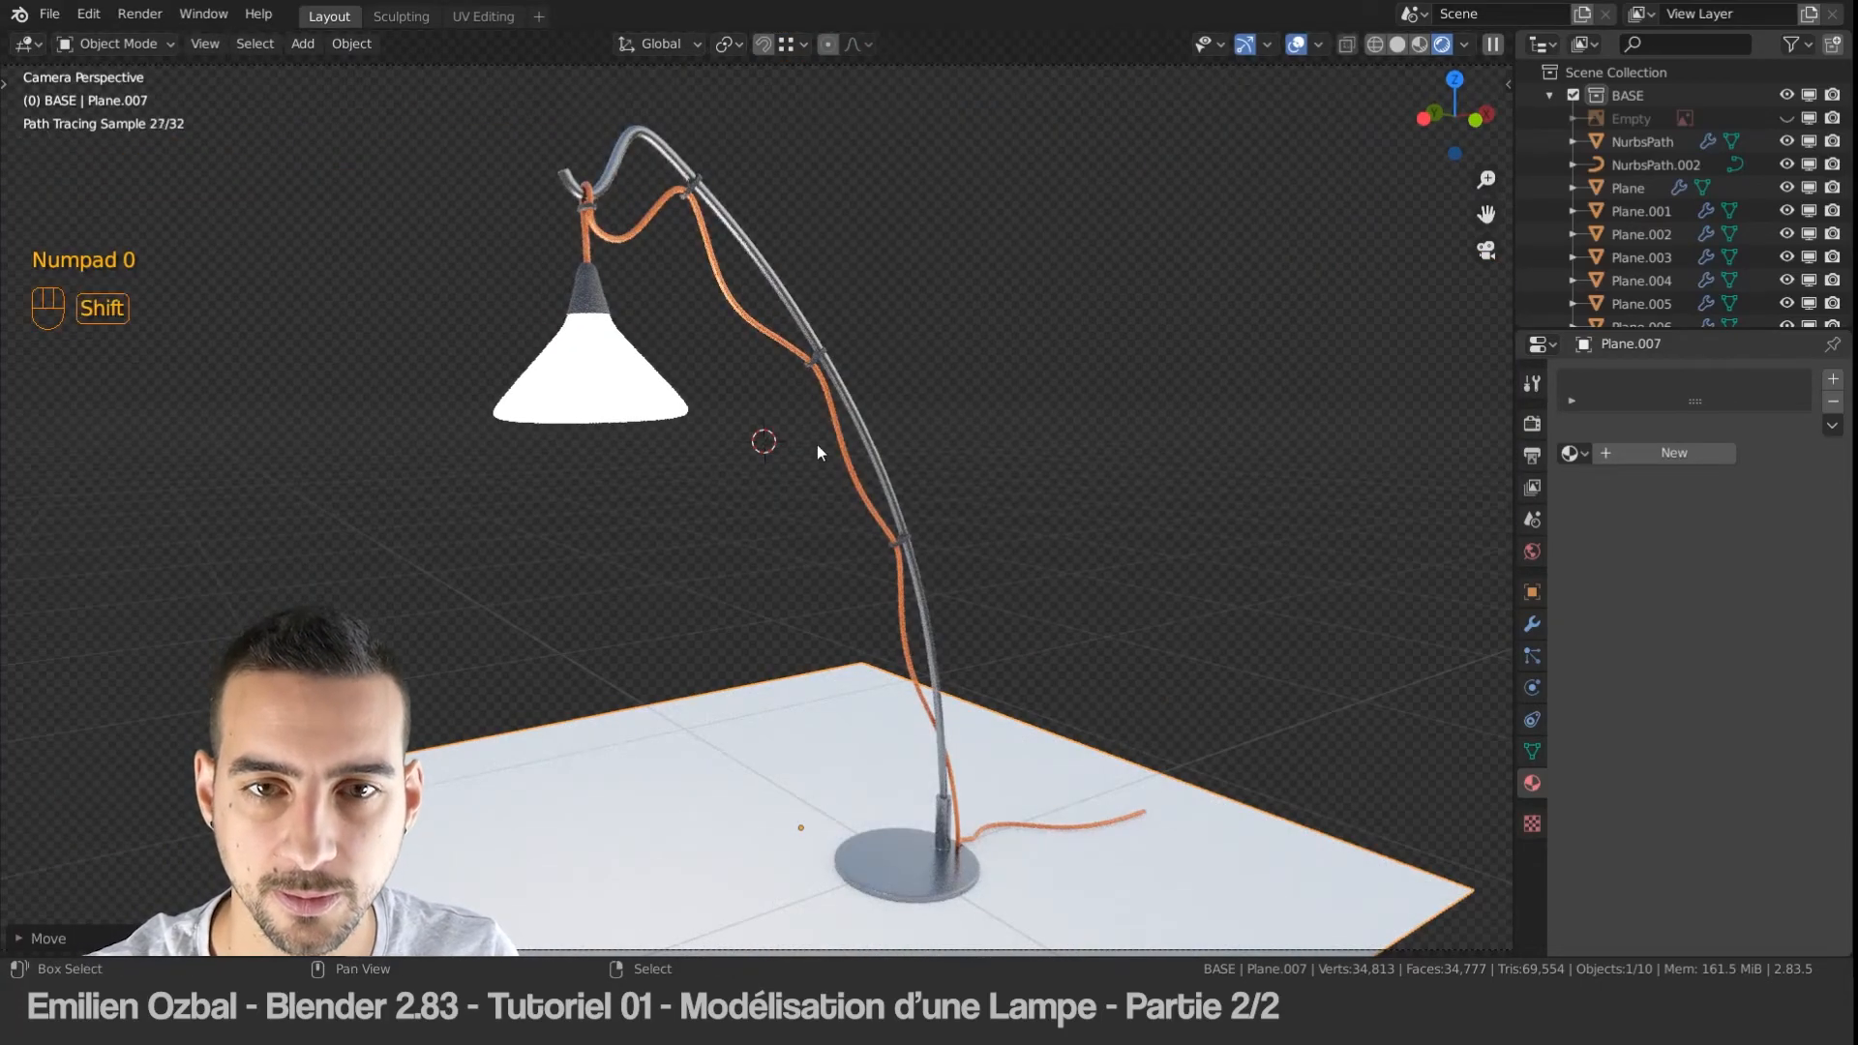
{"action": "middle_click_drag", "start_coordinate": [819, 457], "coordinate": [774, 350], "text": "shift"}
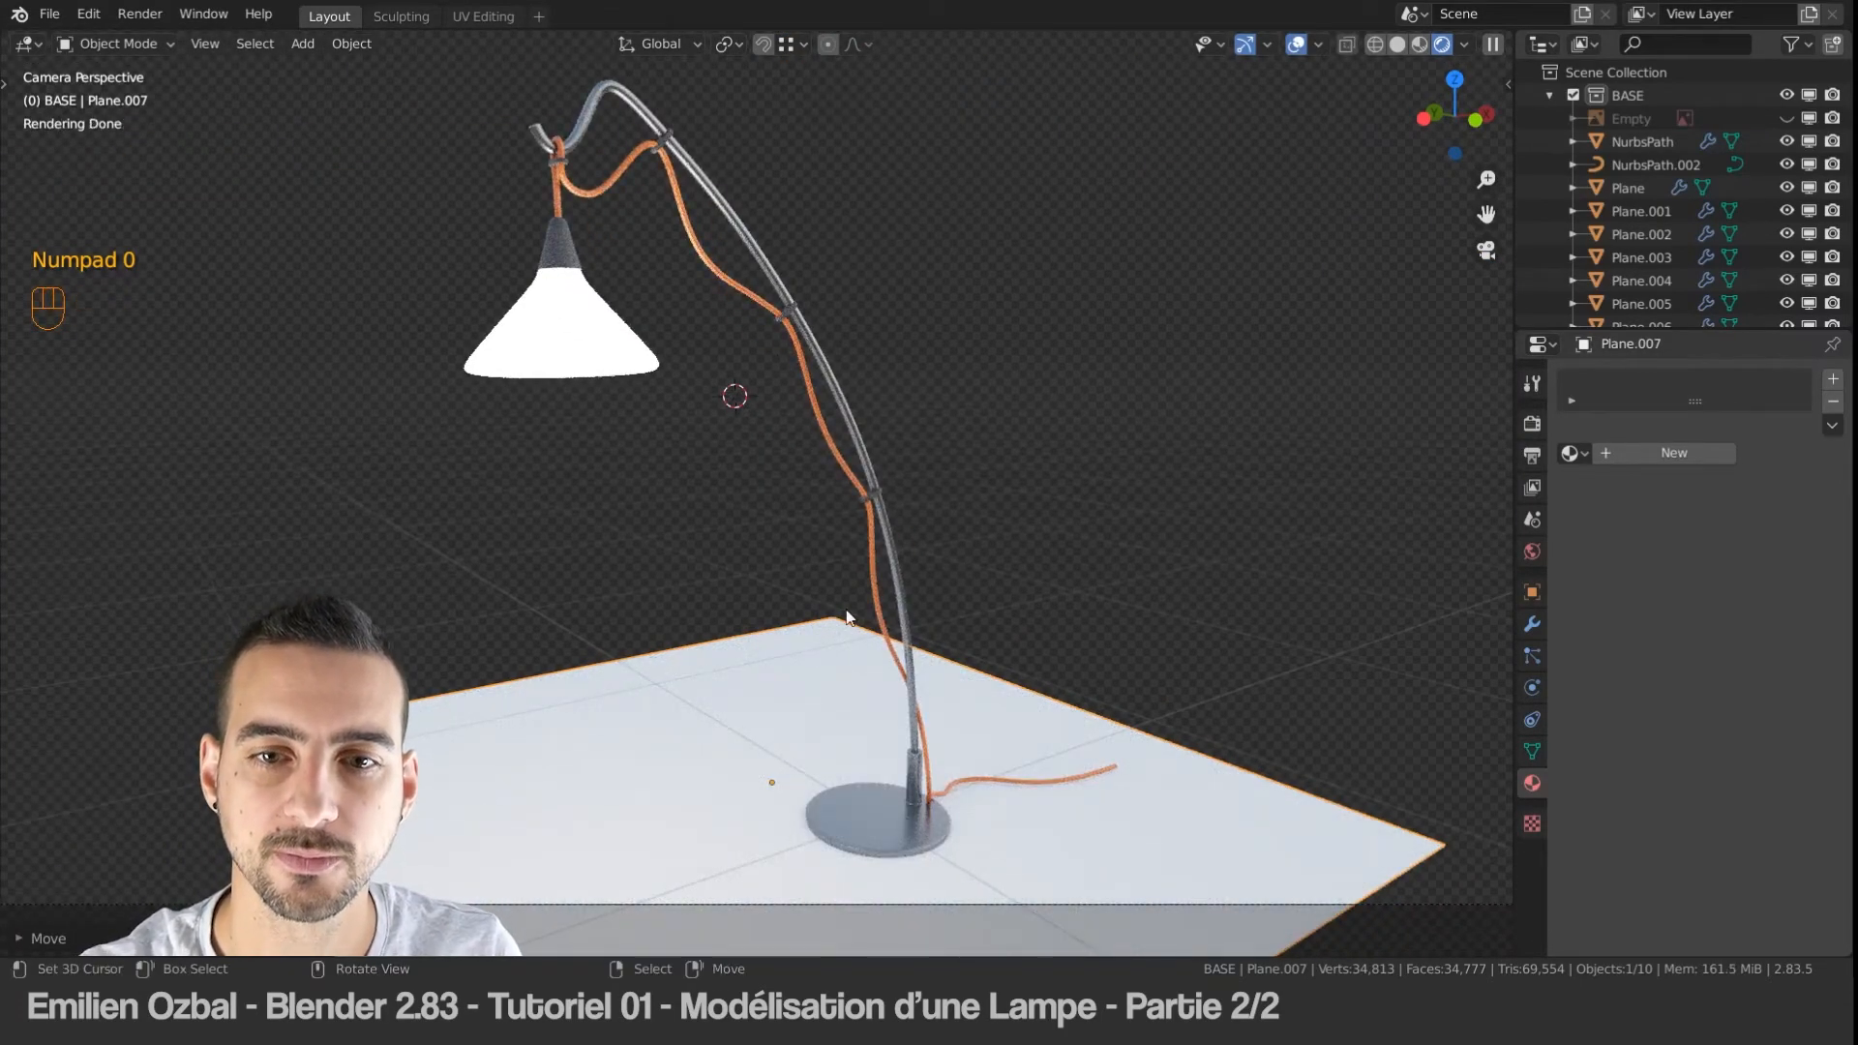
{"action": "key", "text": "s"}
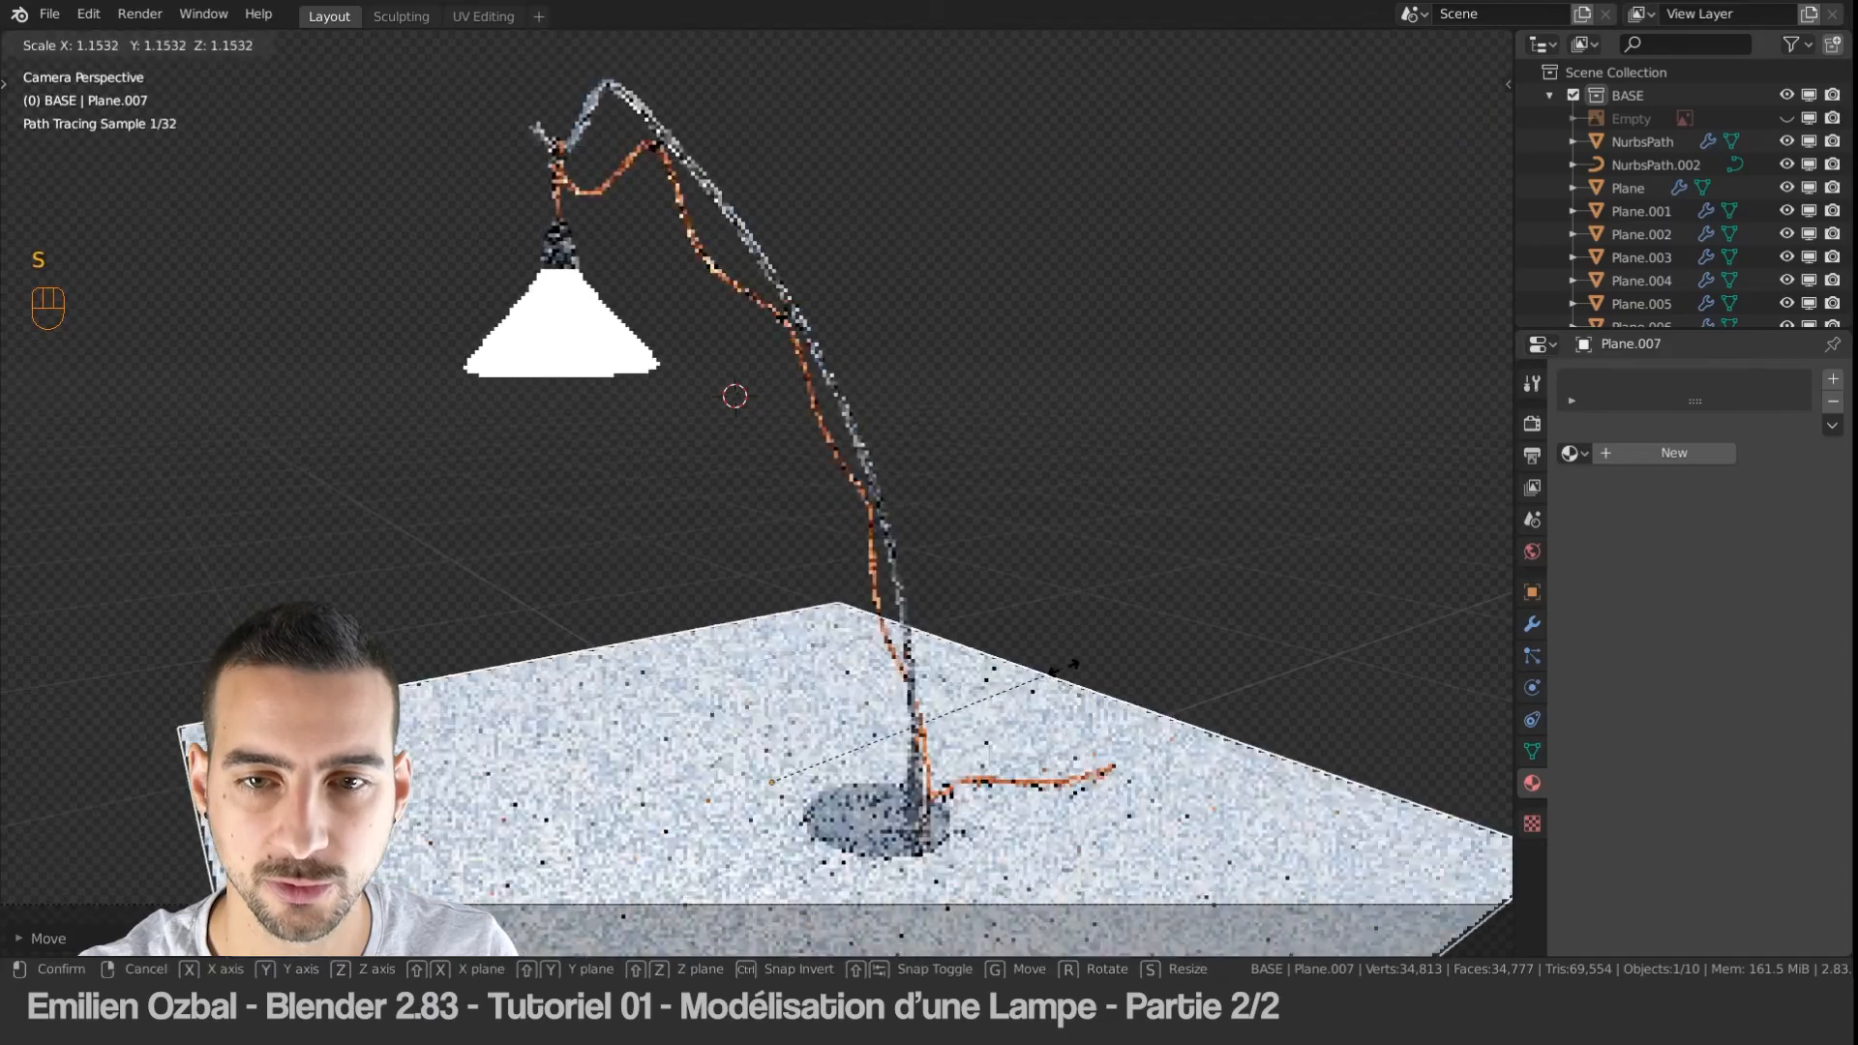
{"action": "left_click", "coordinate": [1111, 653]}
{"action": "key", "text": "ctrl+a"}
{"action": "left_click", "coordinate": [1049, 581]}
{"action": "middle_click_drag", "start_coordinate": [1015, 588], "coordinate": [888, 590], "text": "shift"}
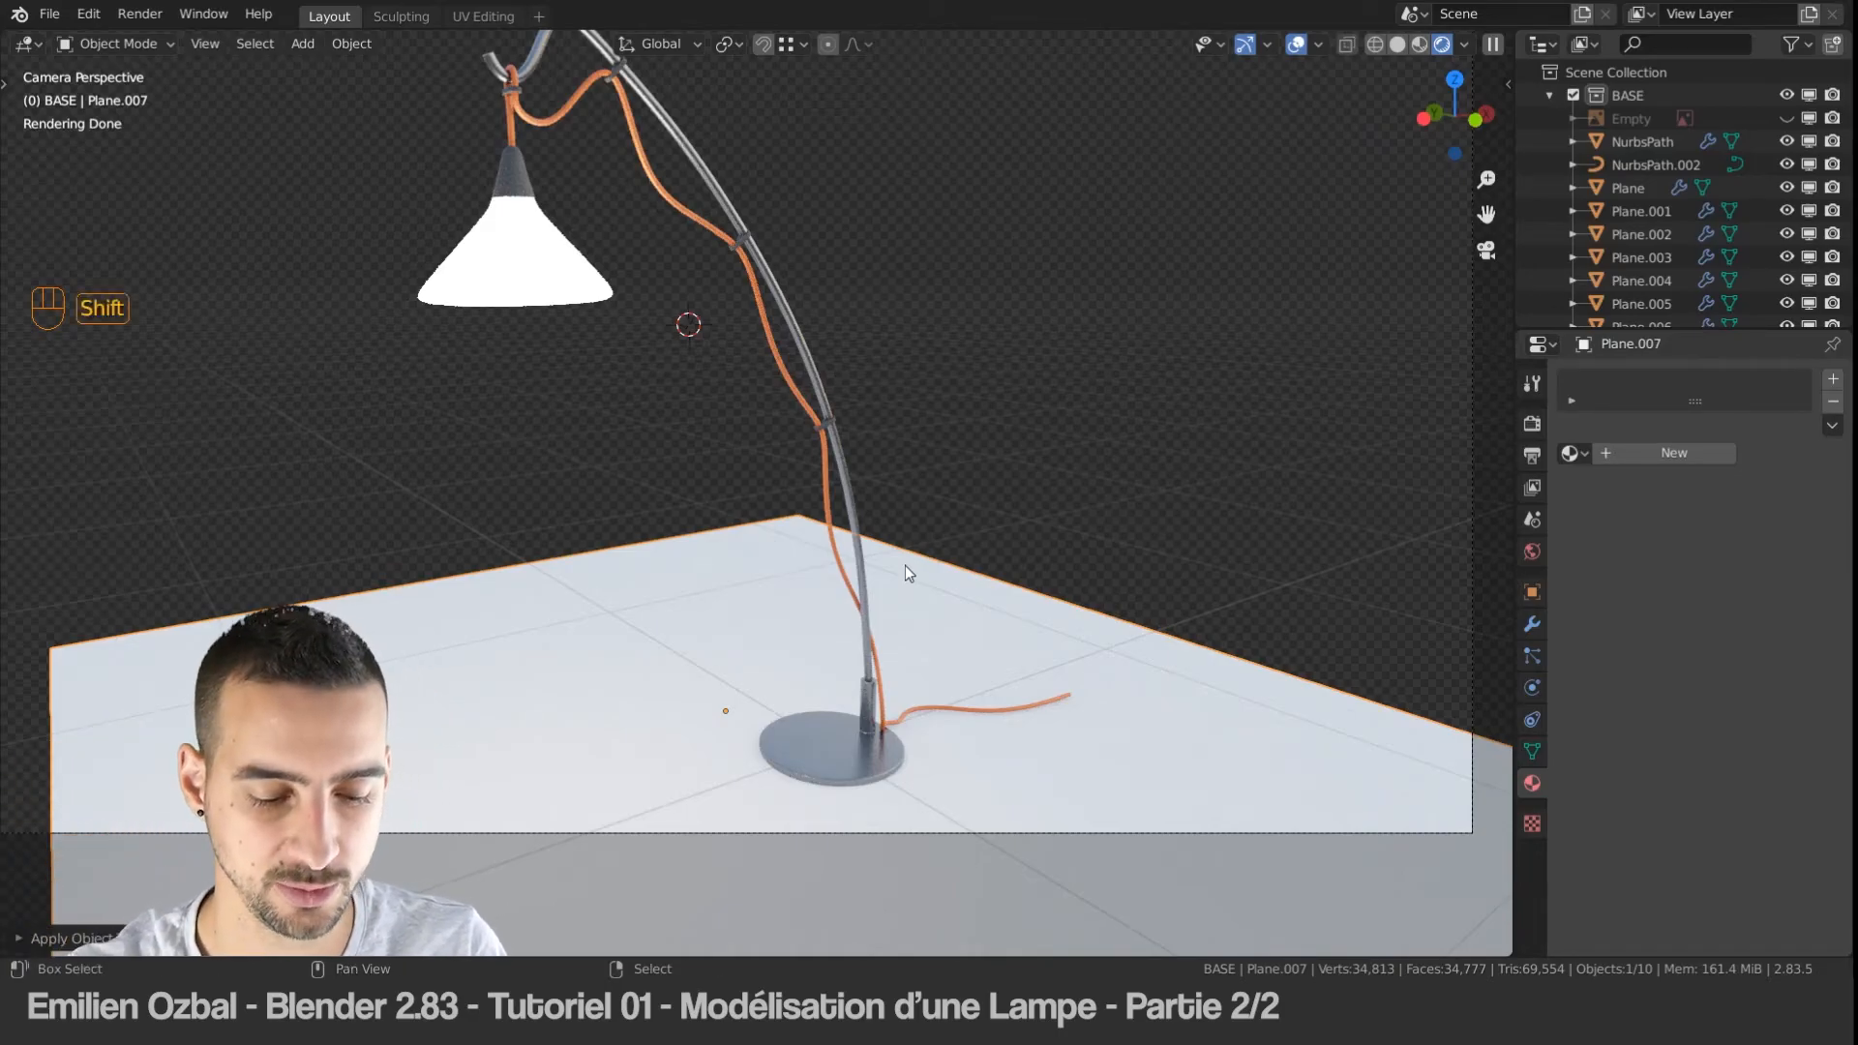
Step: Reframe the camera with walk navigation so the whole lamp and its cable fit inside the frame
{"action": "key", "text": "shift+f"}
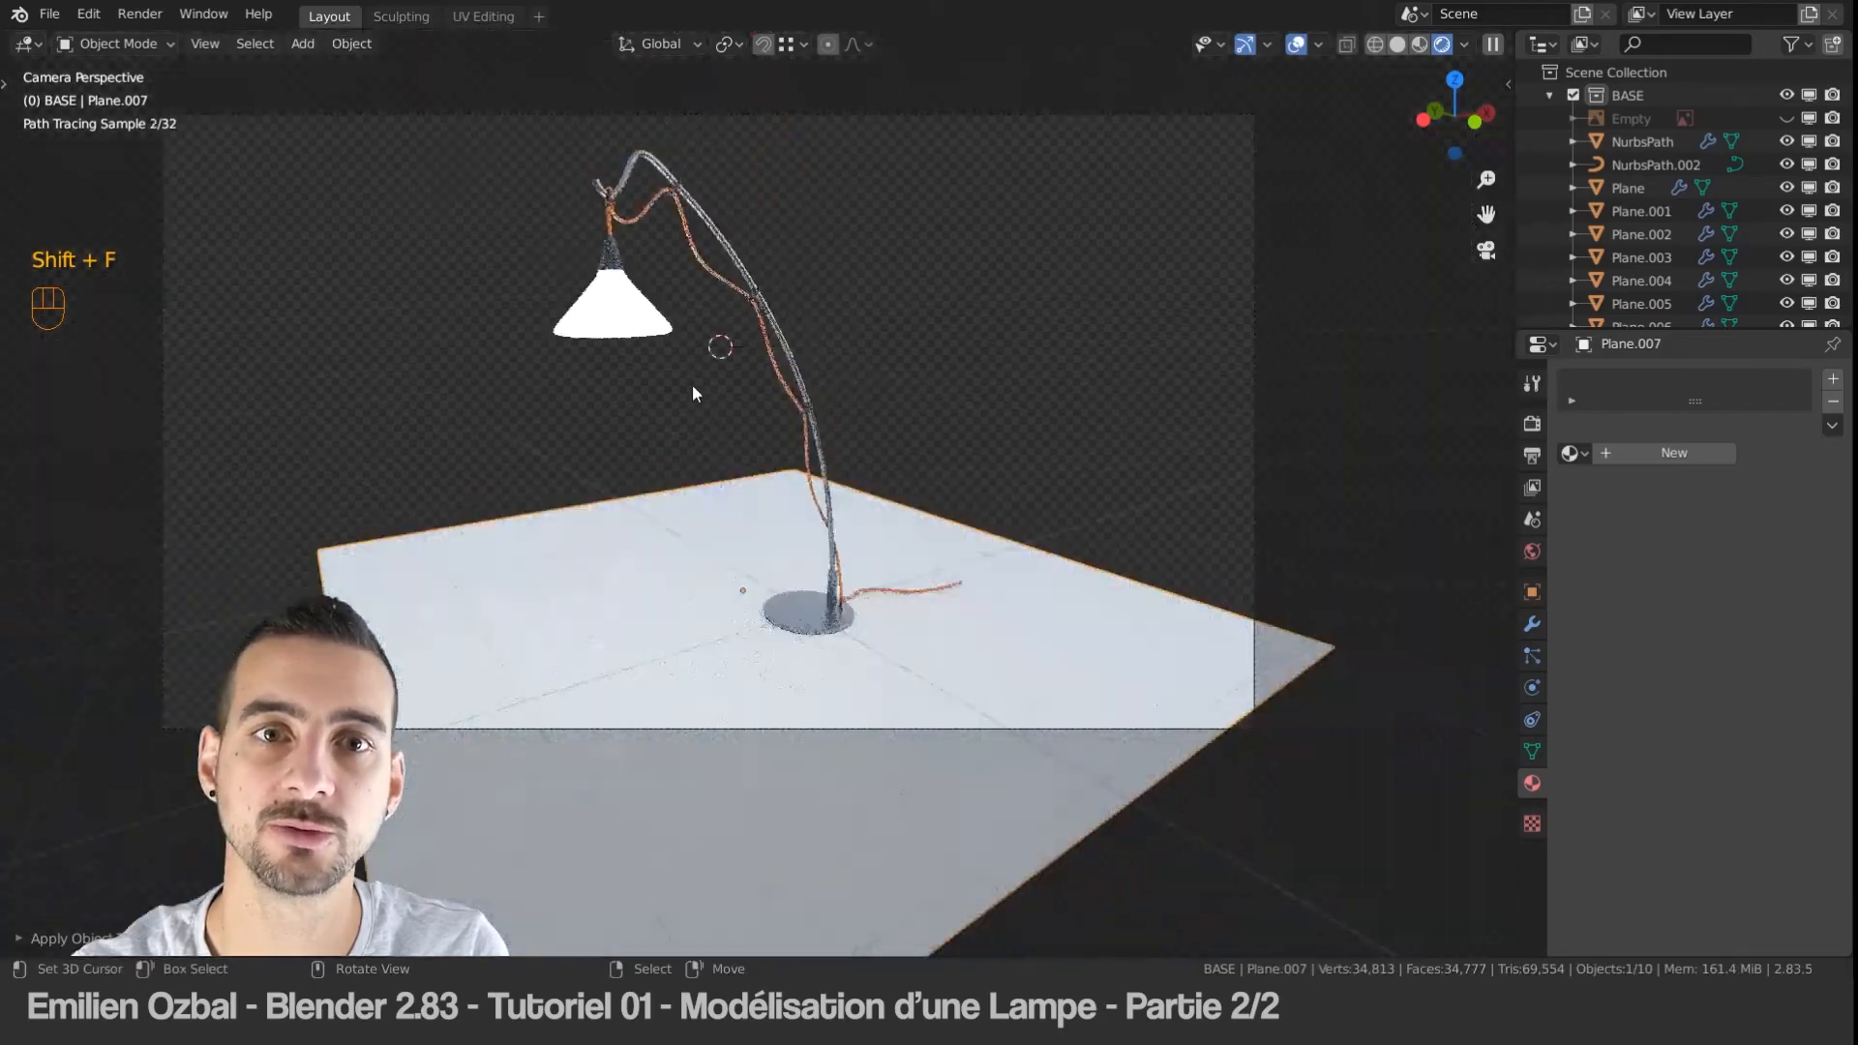
{"action": "left_click", "coordinate": [694, 396]}
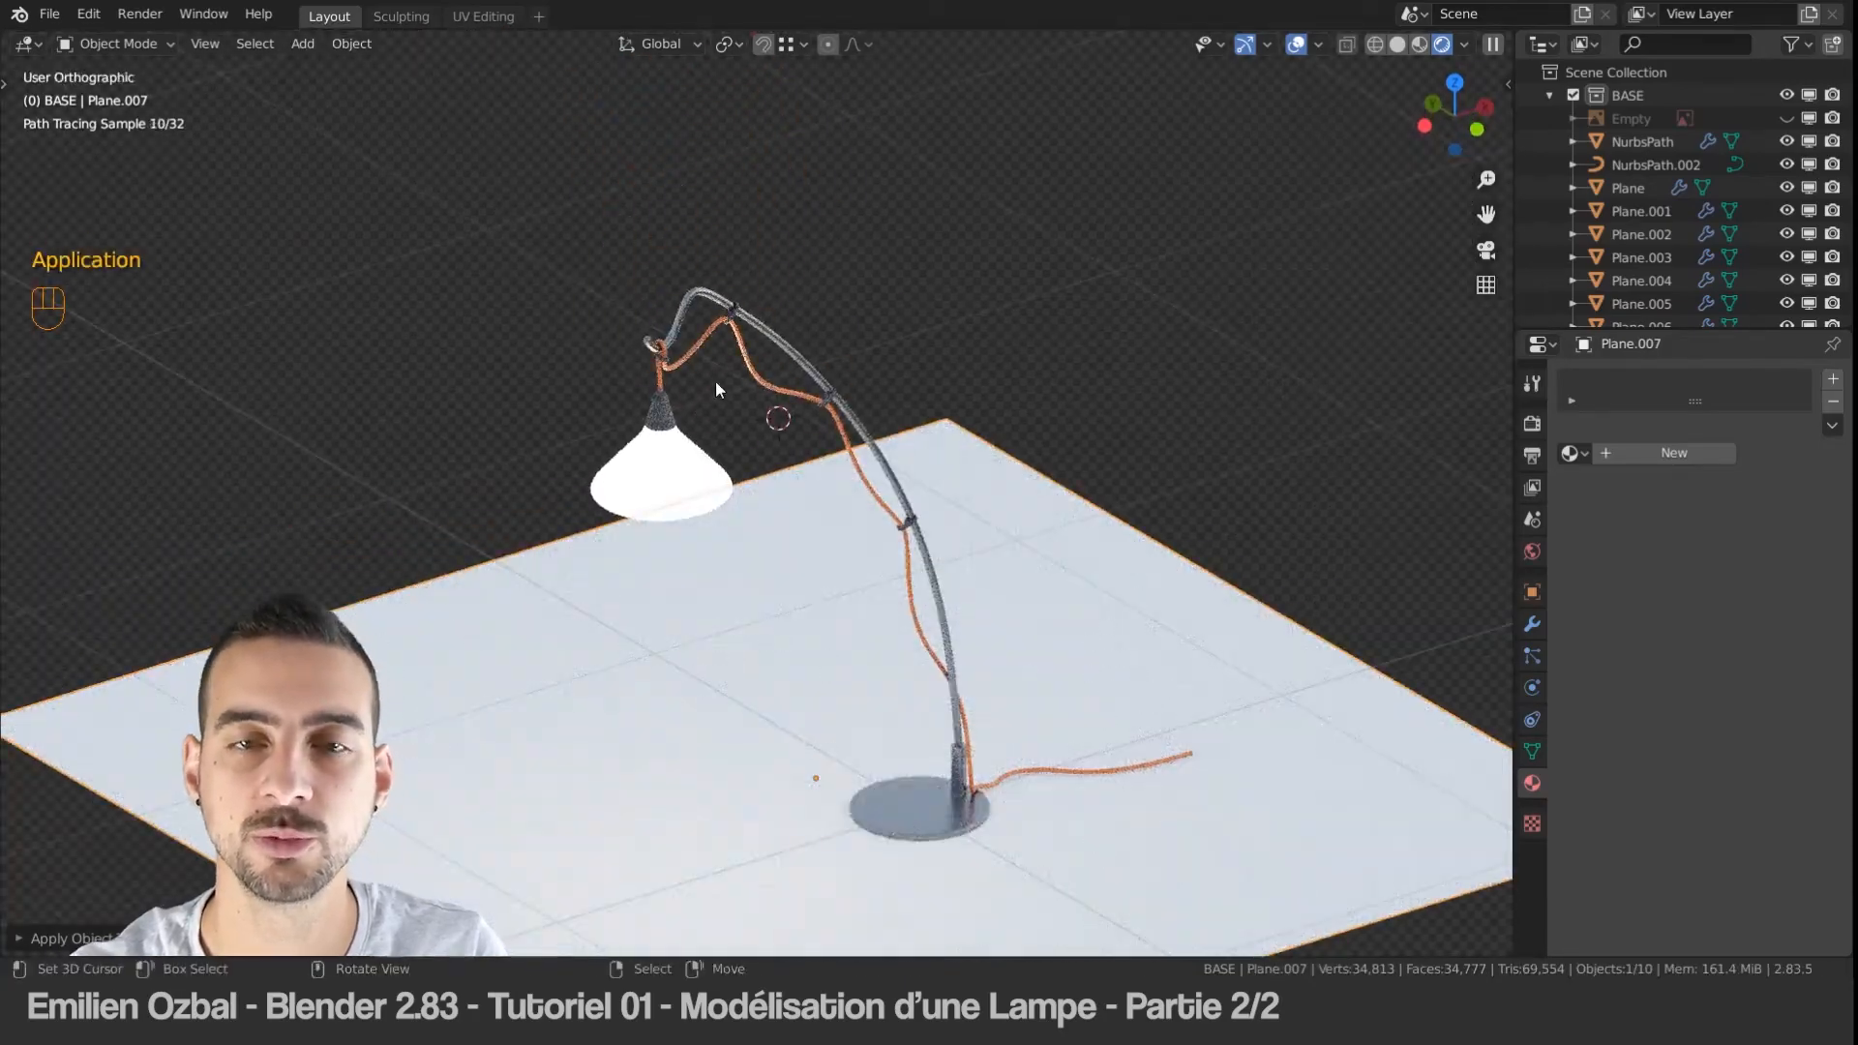
{"action": "key", "text": "KP_0"}
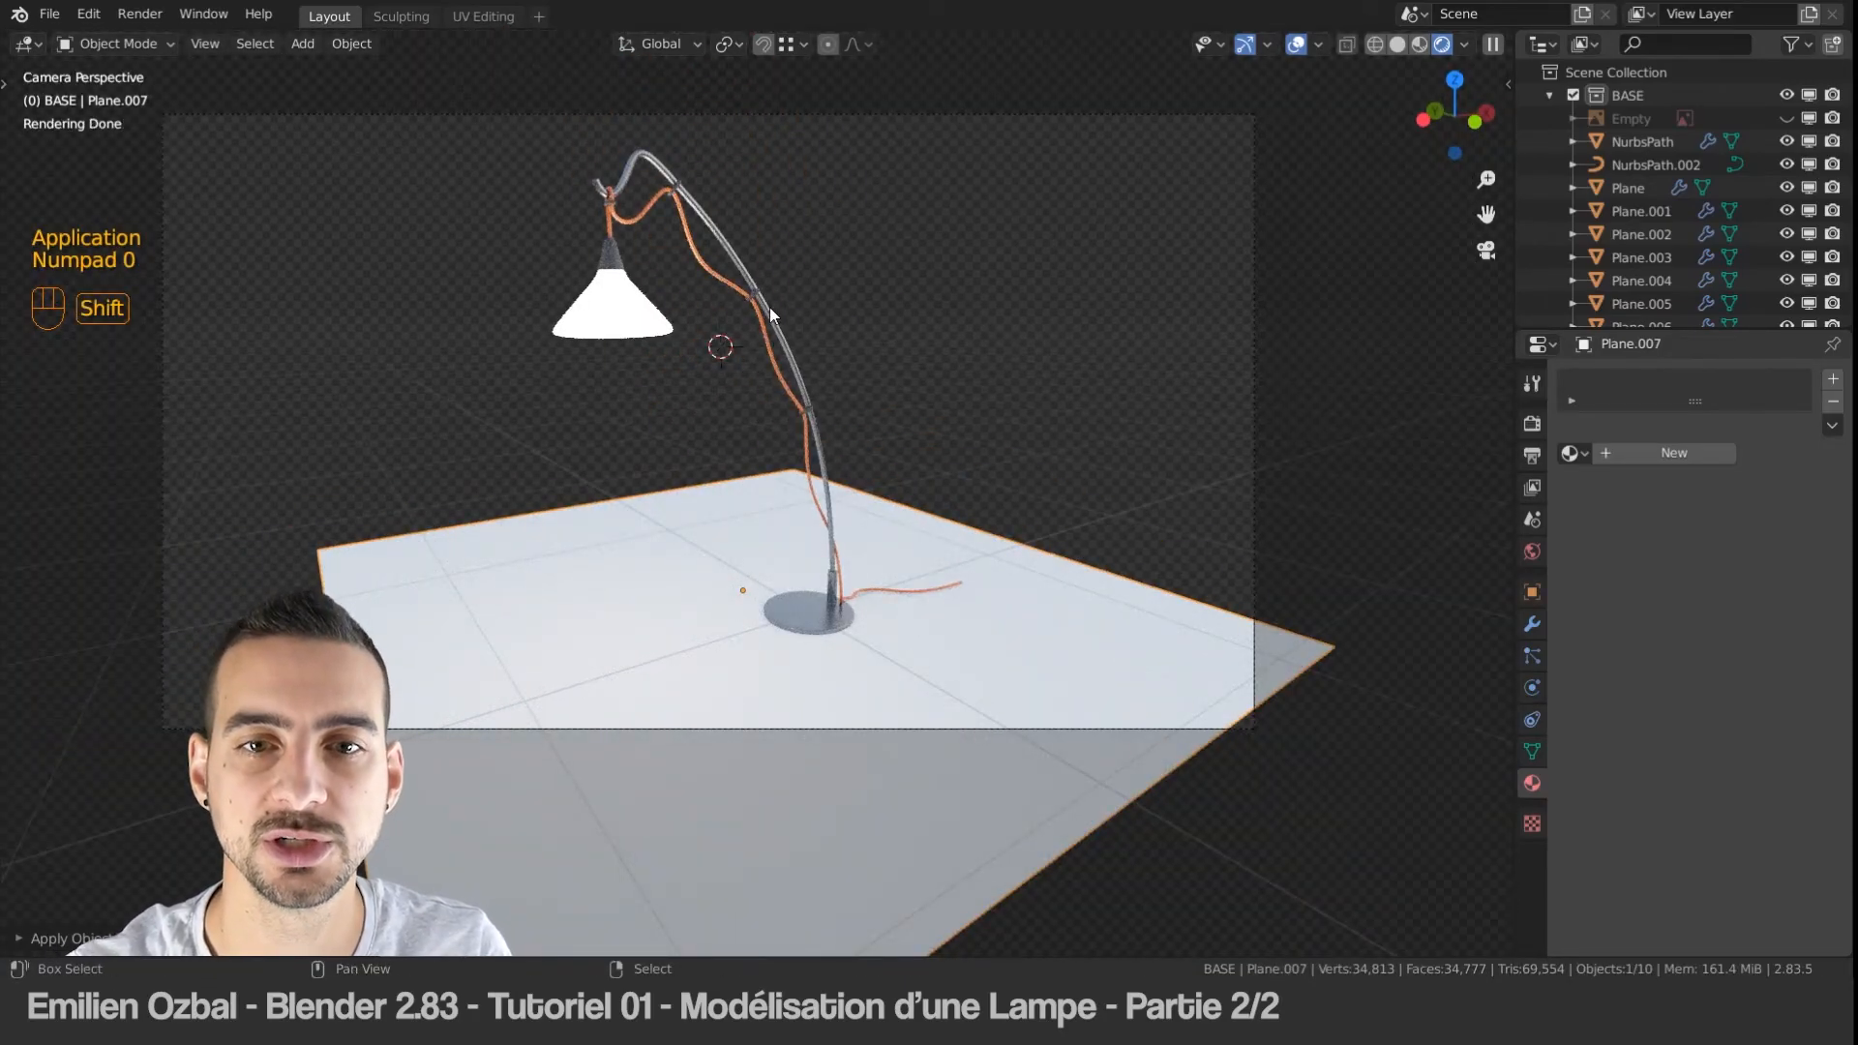
{"action": "middle_click_drag", "start_coordinate": [770, 311], "coordinate": [782, 354], "text": "shift"}
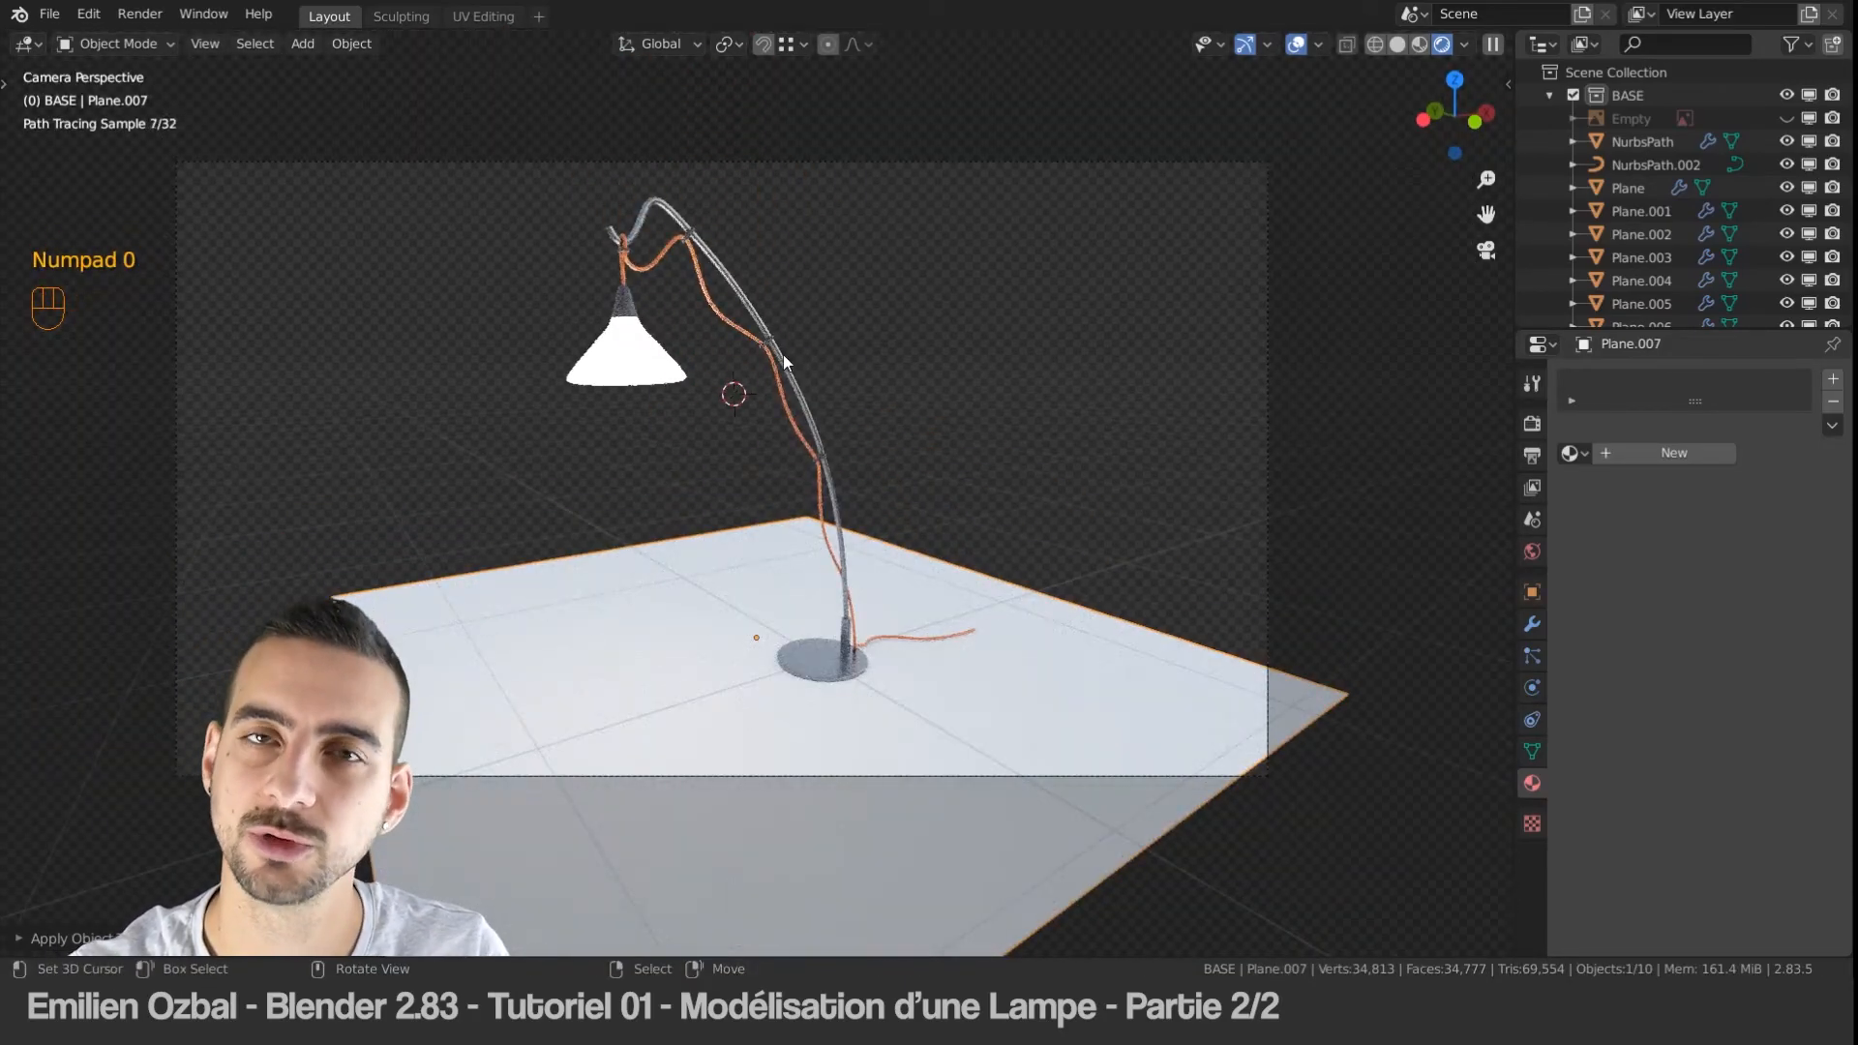
Step: Make the floor plane a Shadow Catcher in its object visibility settings and deselect everything
{"action": "left_click", "coordinate": [1079, 683]}
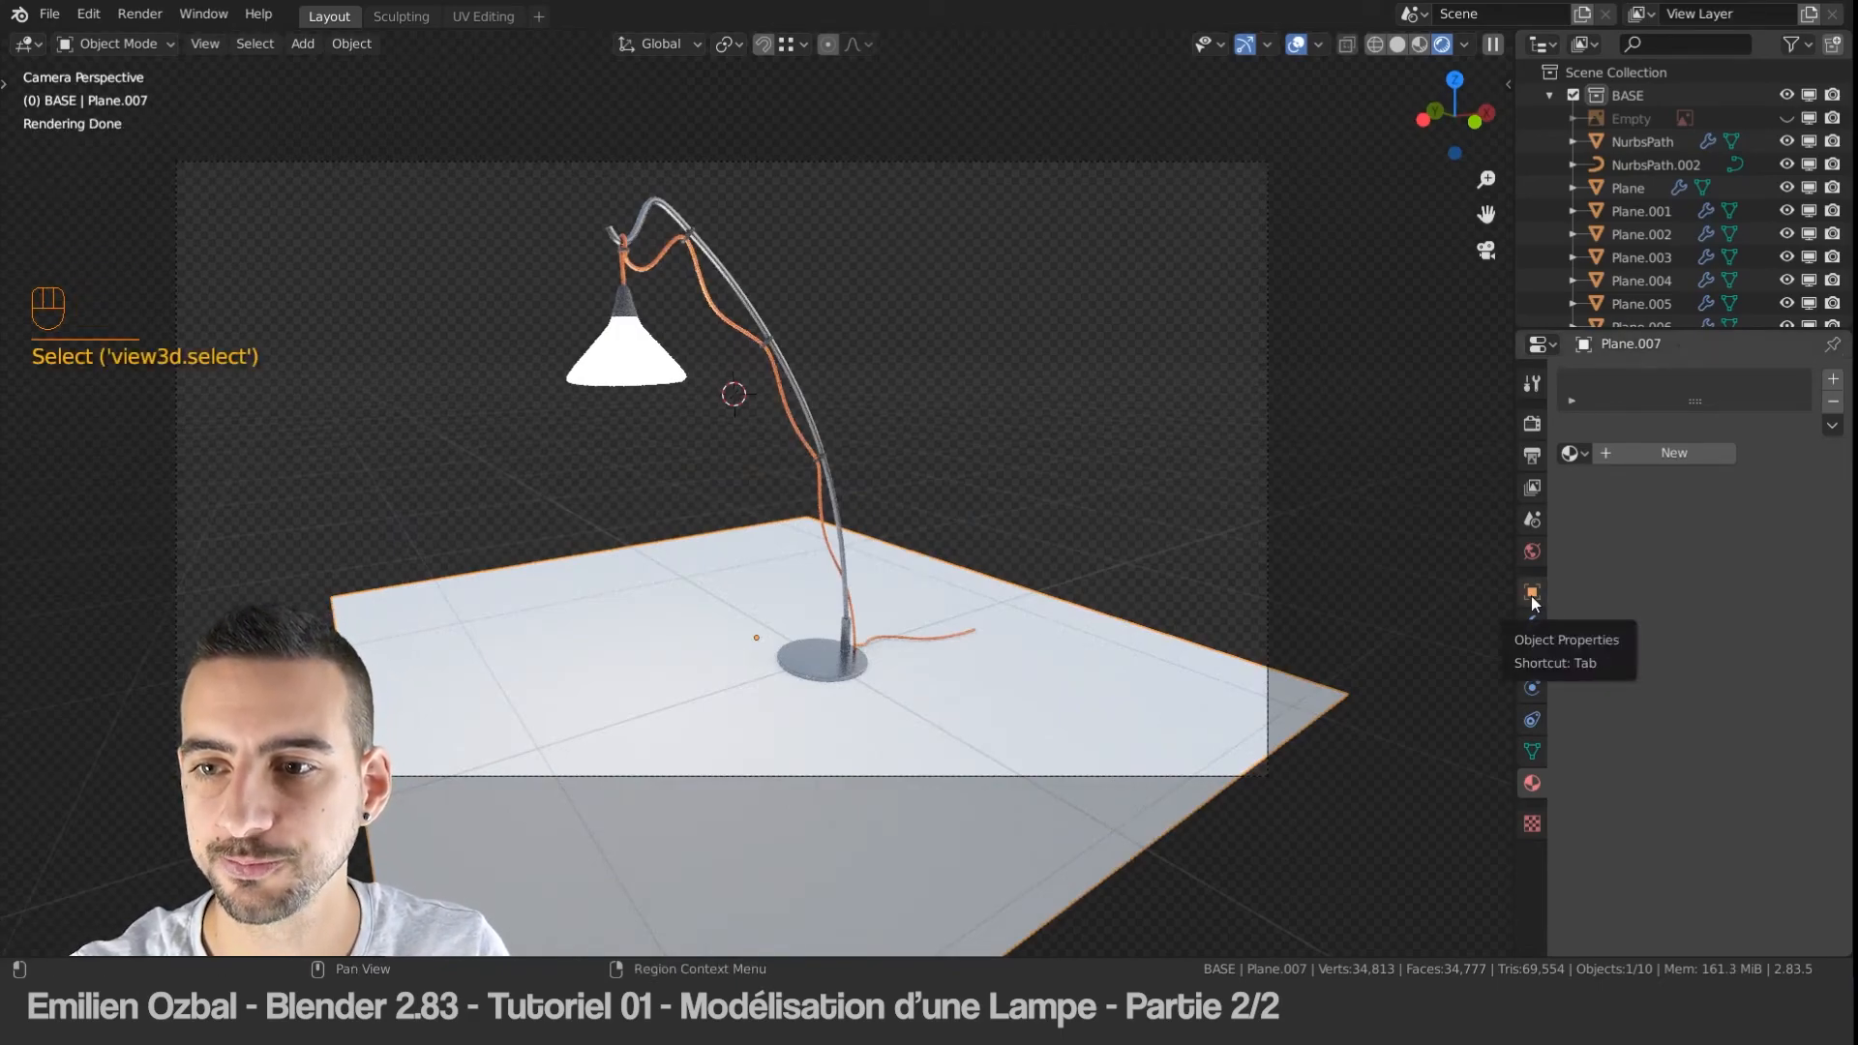
{"action": "left_click", "coordinate": [1531, 595]}
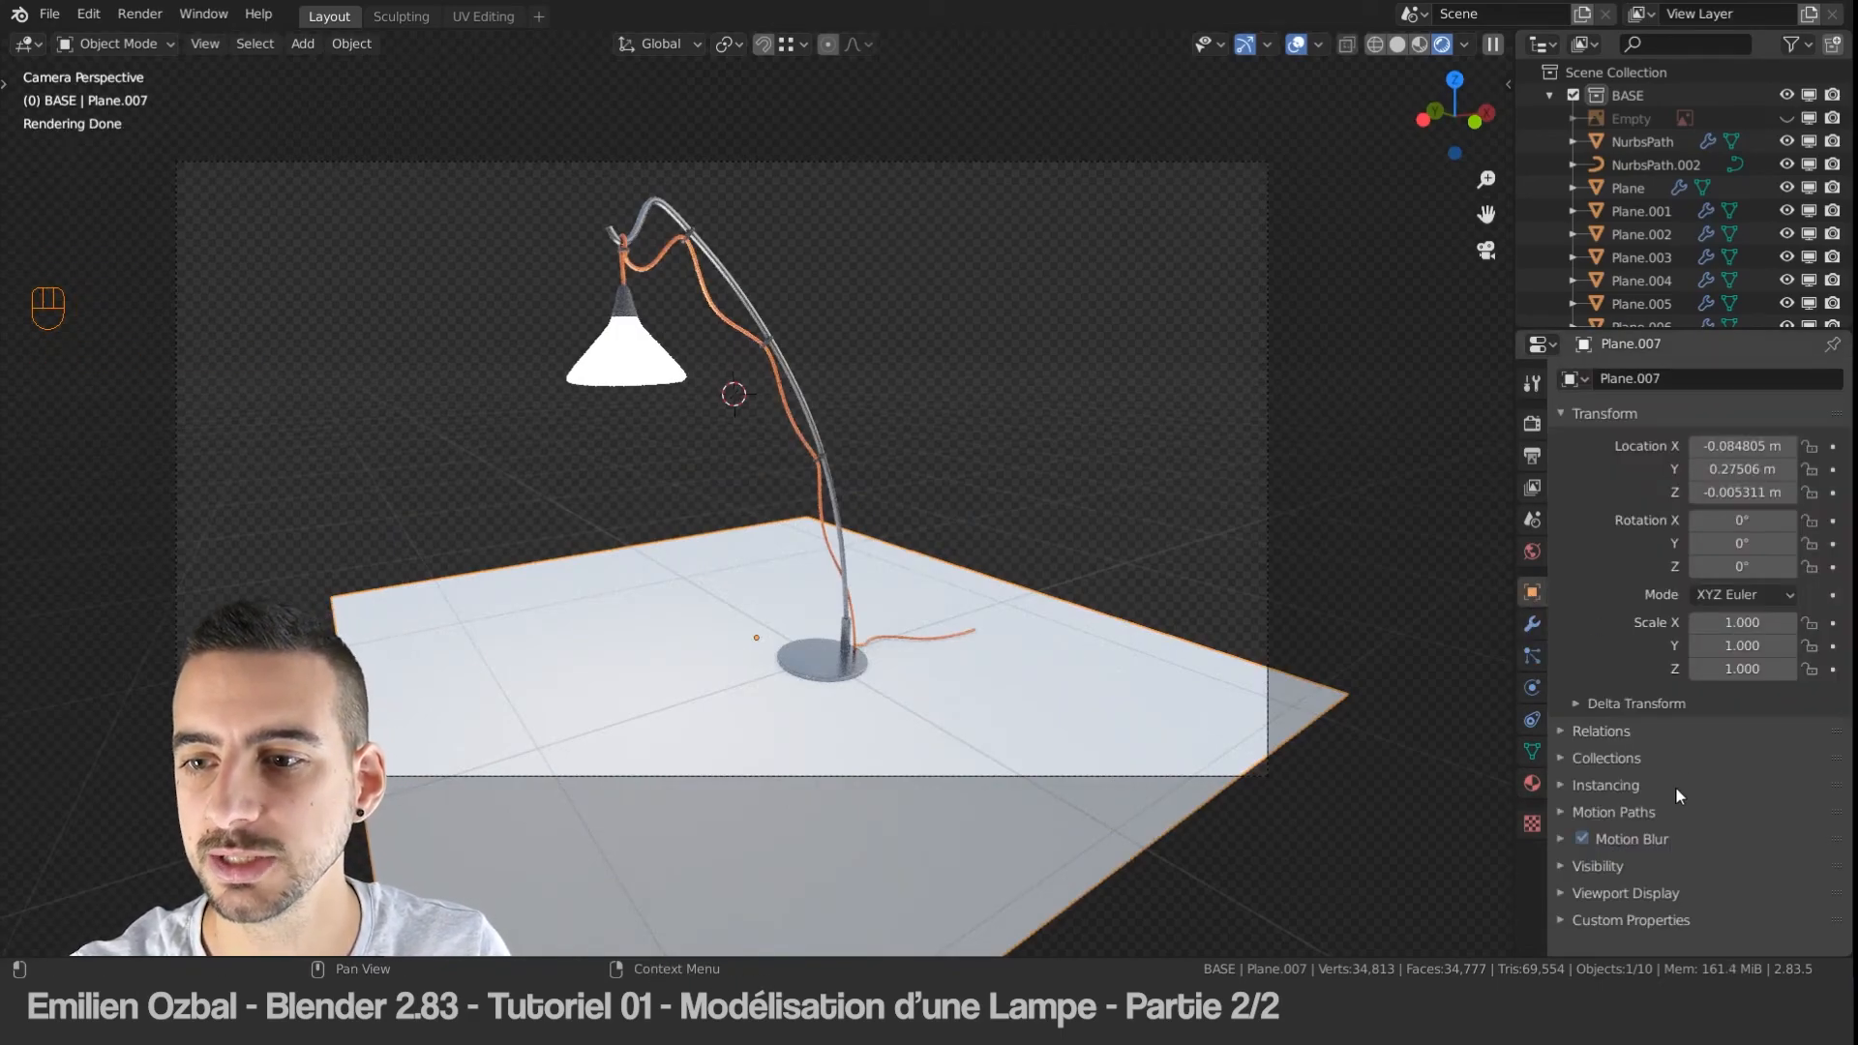
{"action": "left_click", "coordinate": [1560, 865]}
{"action": "scroll", "coordinate": [1595, 855], "scroll_direction": "down", "scroll_amount": 6}
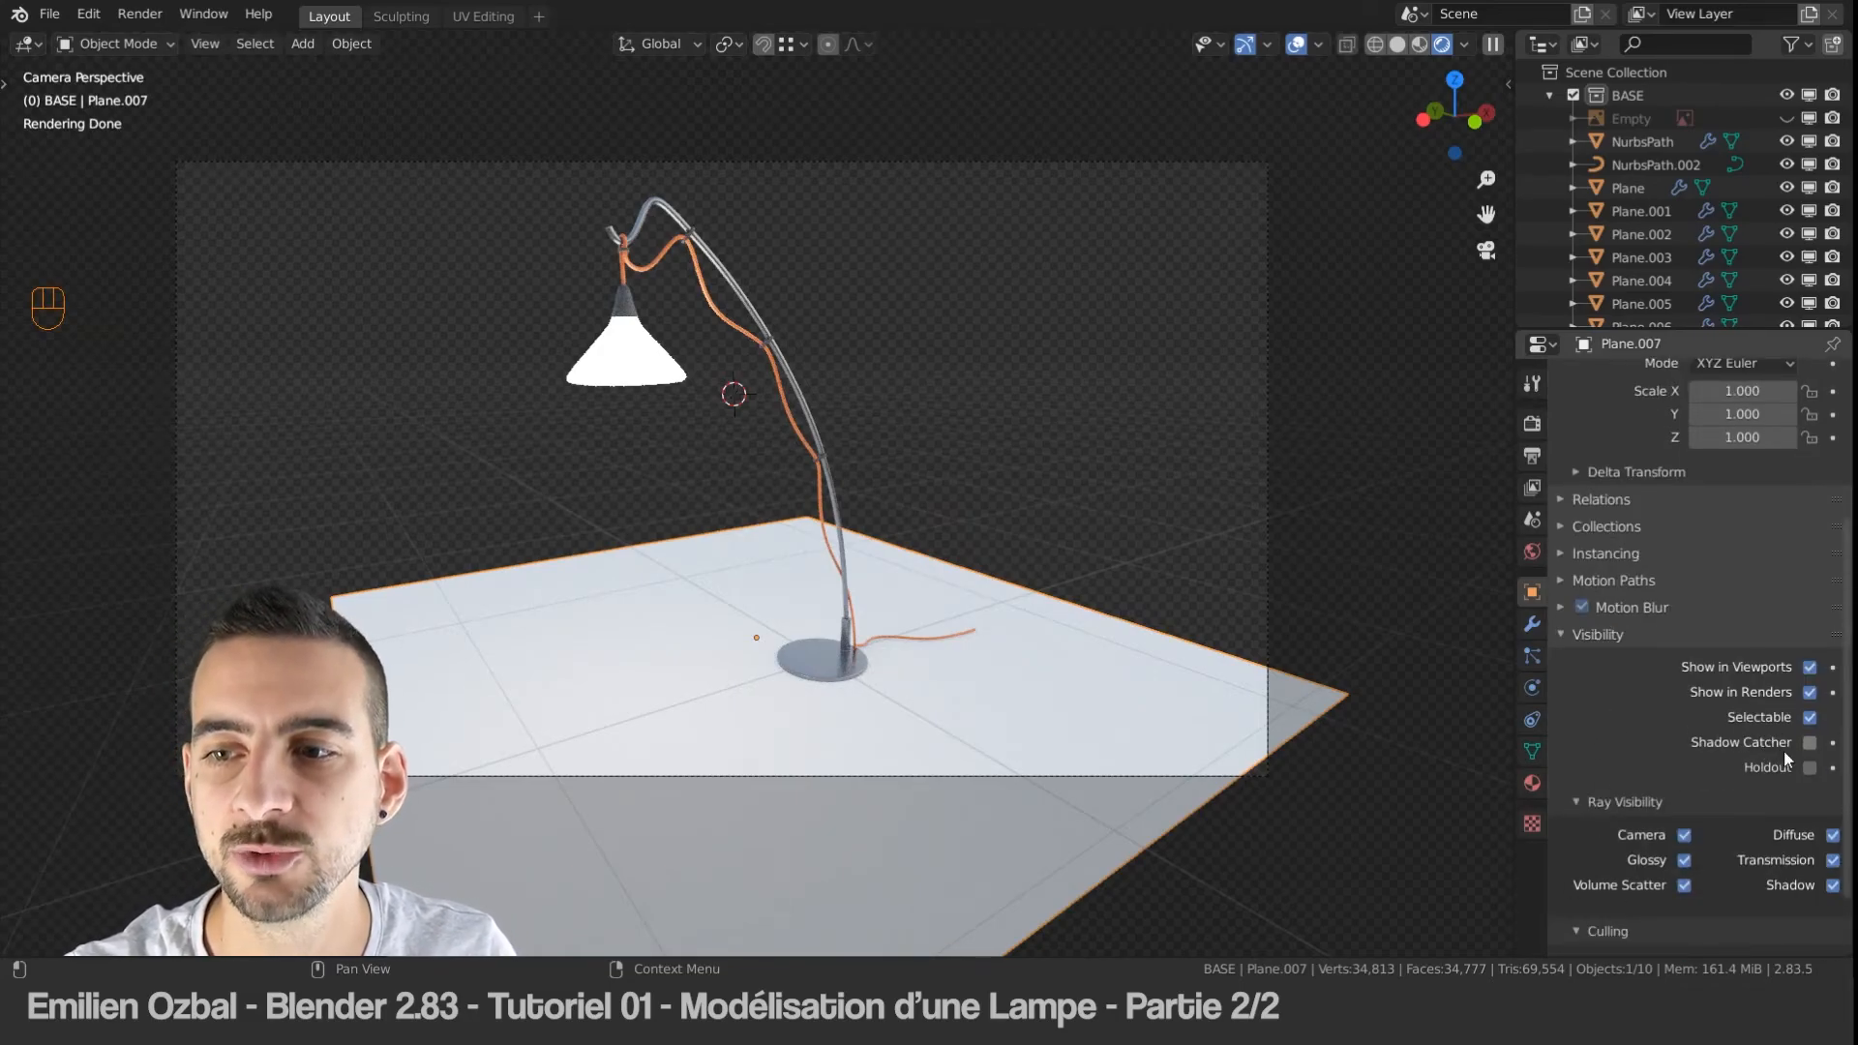
{"action": "left_click", "coordinate": [1809, 742]}
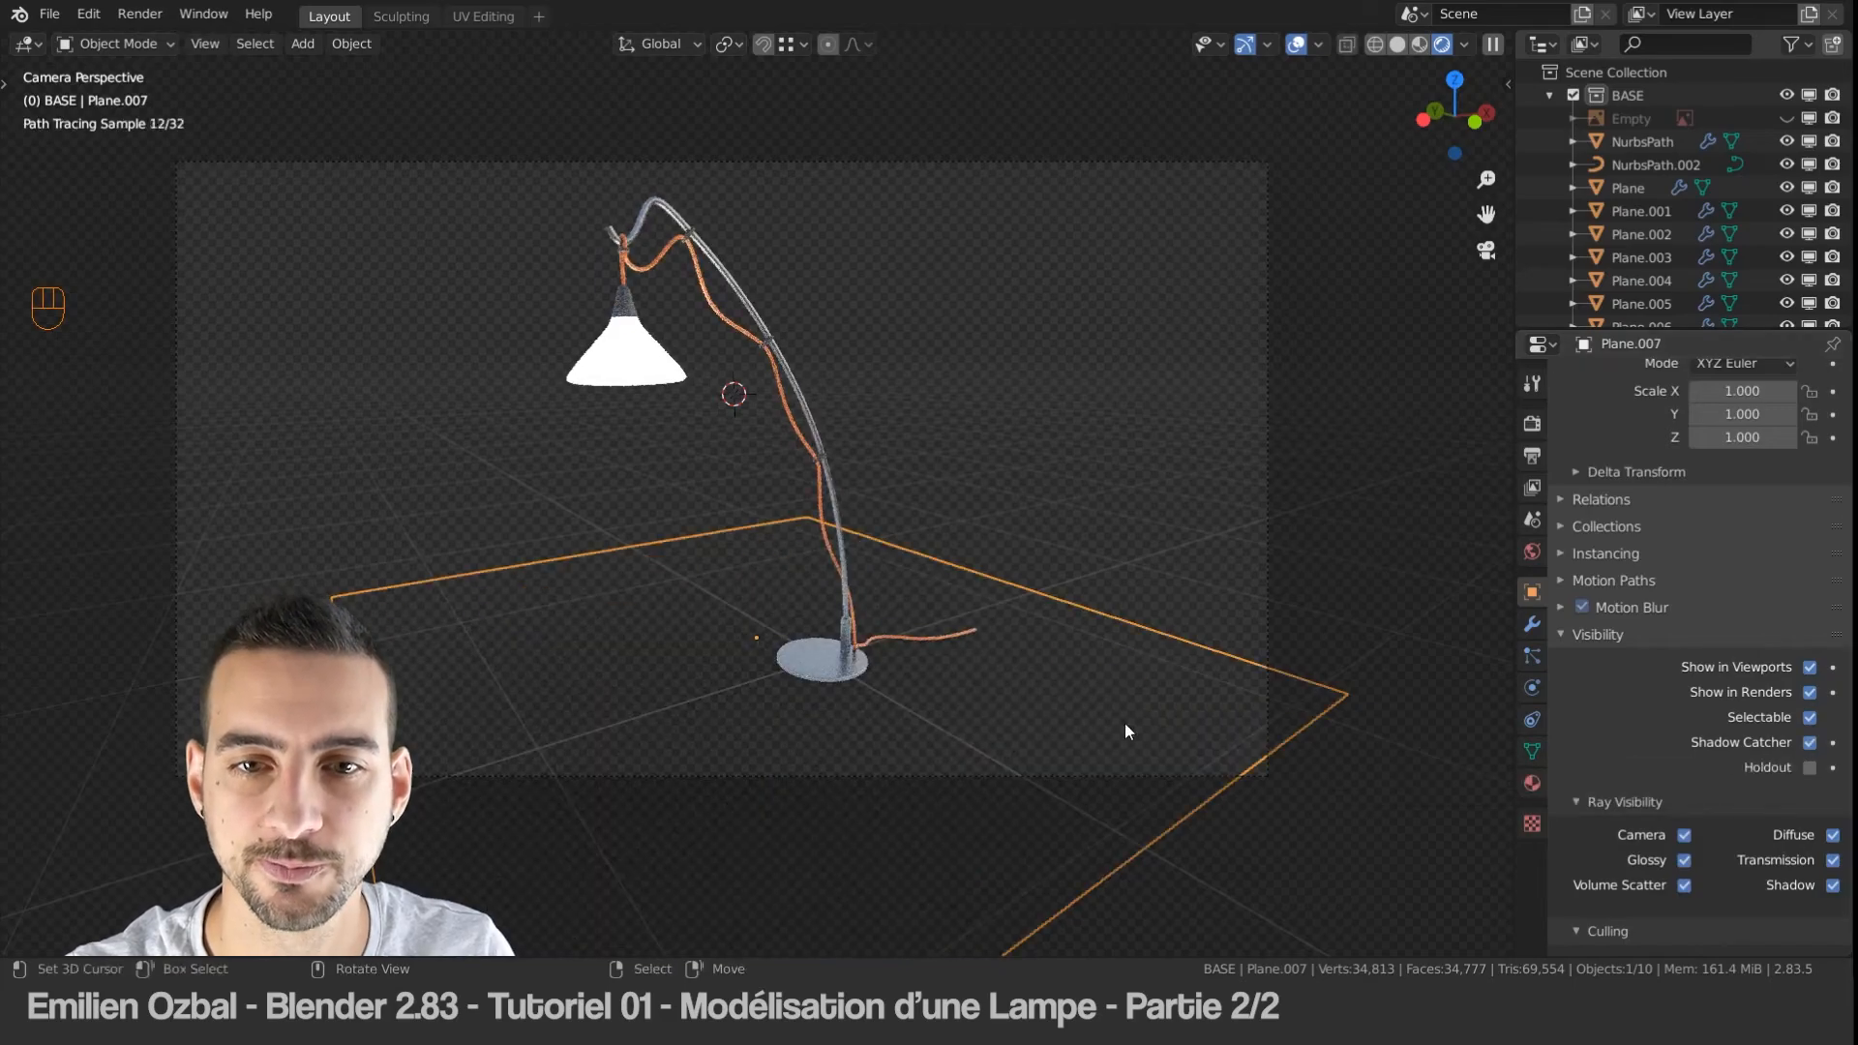
{"action": "key", "text": "a"}
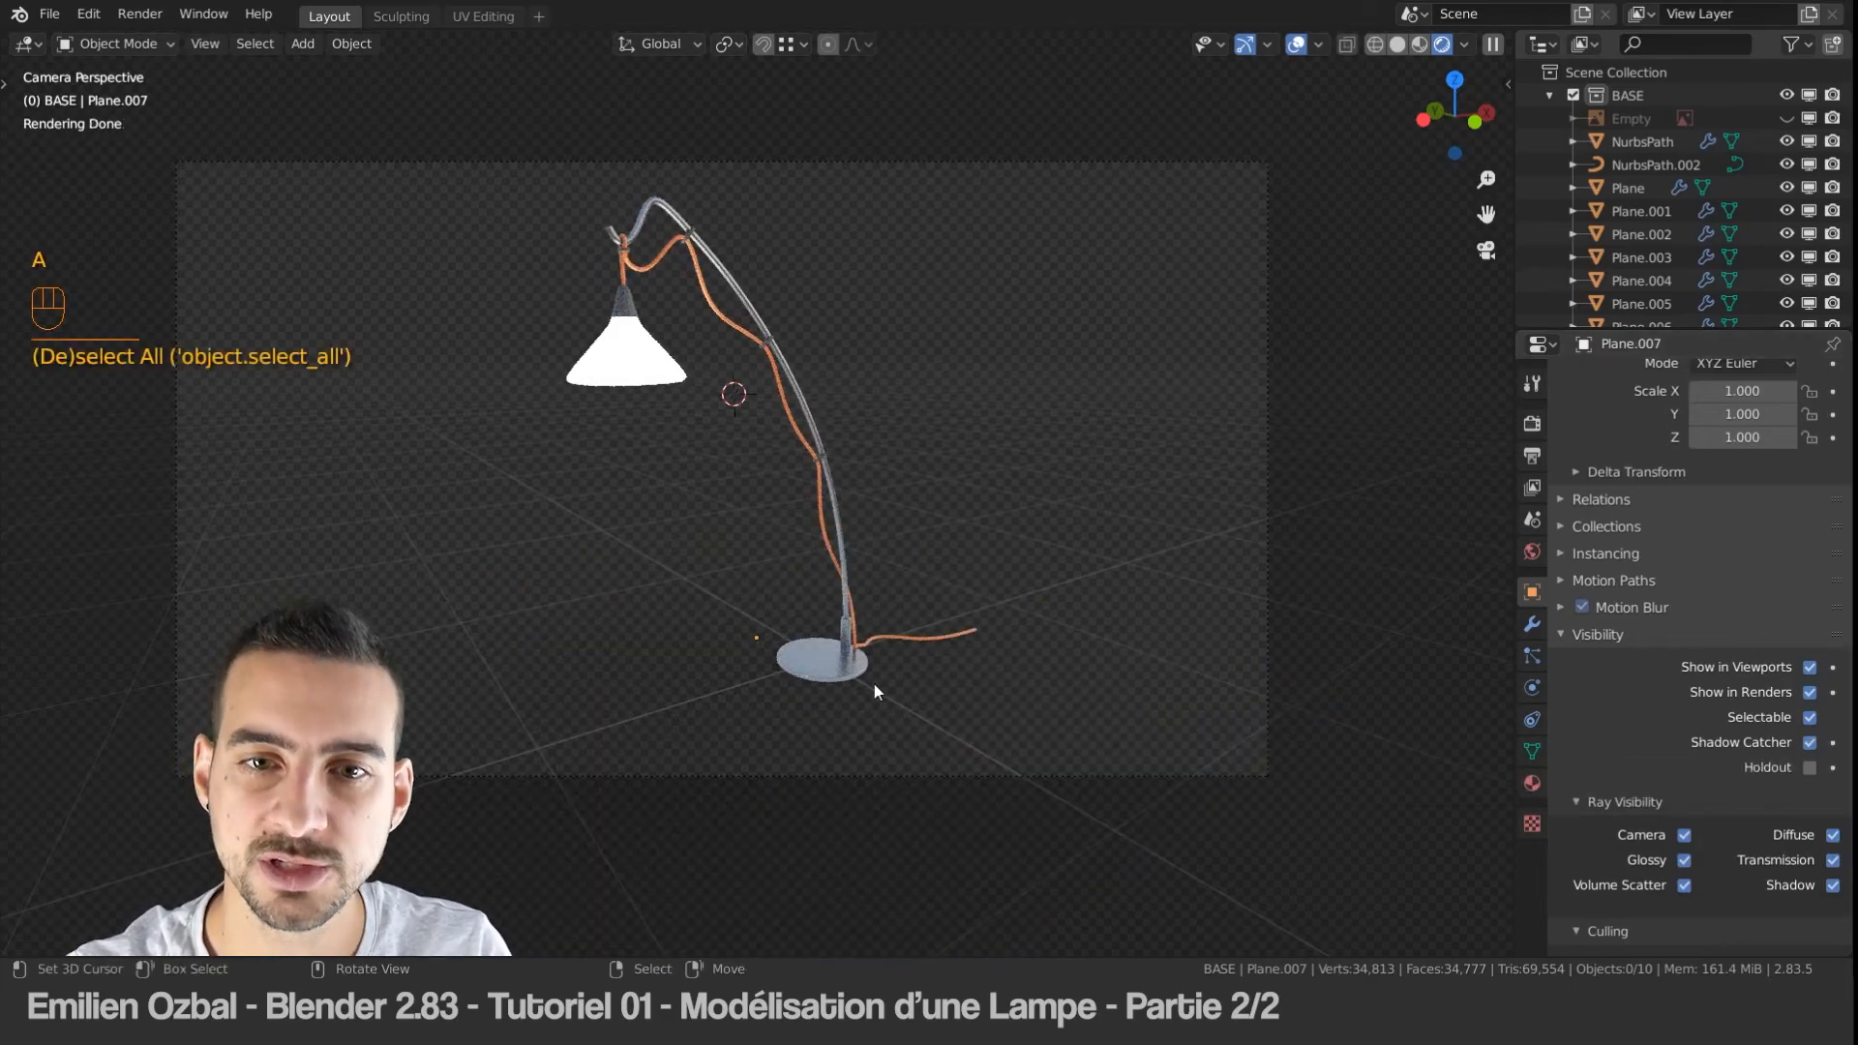
Step: Save lampe_02.blend and review the scene's output dimensions and file format settings
{"action": "key", "text": "ctrl+s"}
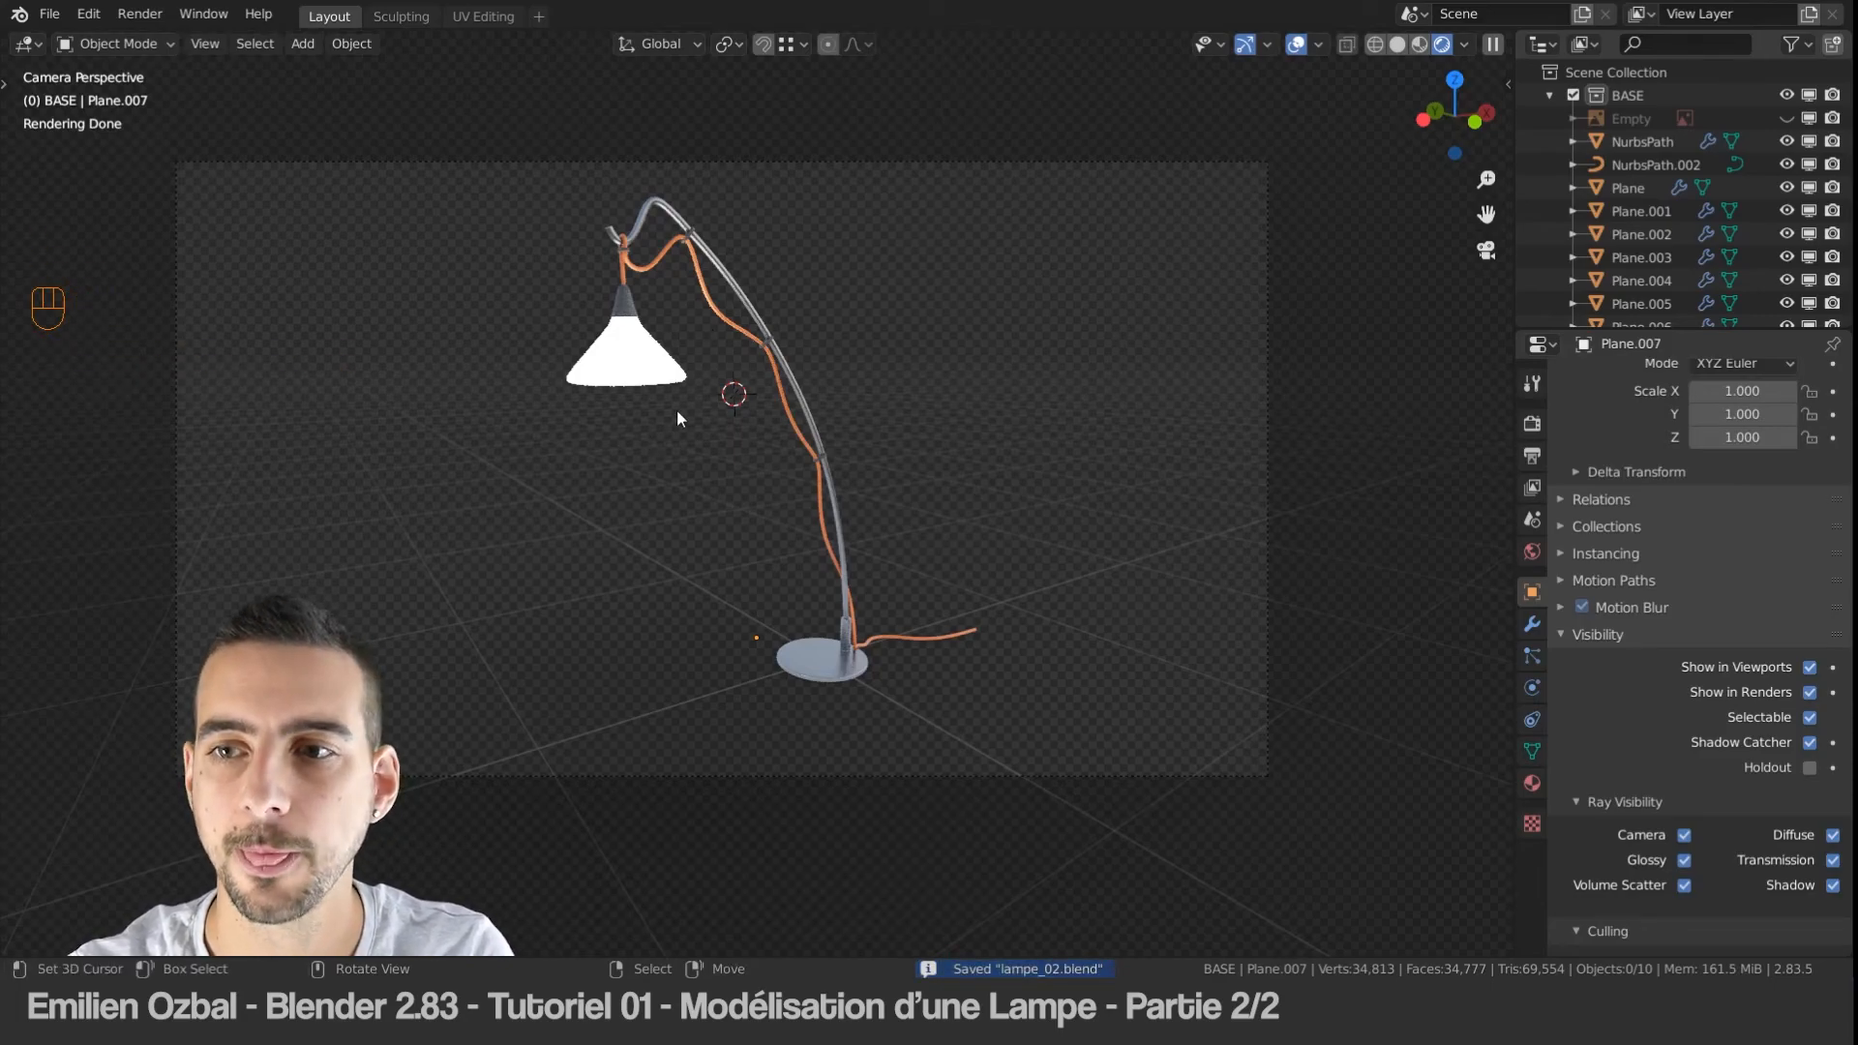
{"action": "left_click", "coordinate": [1533, 453]}
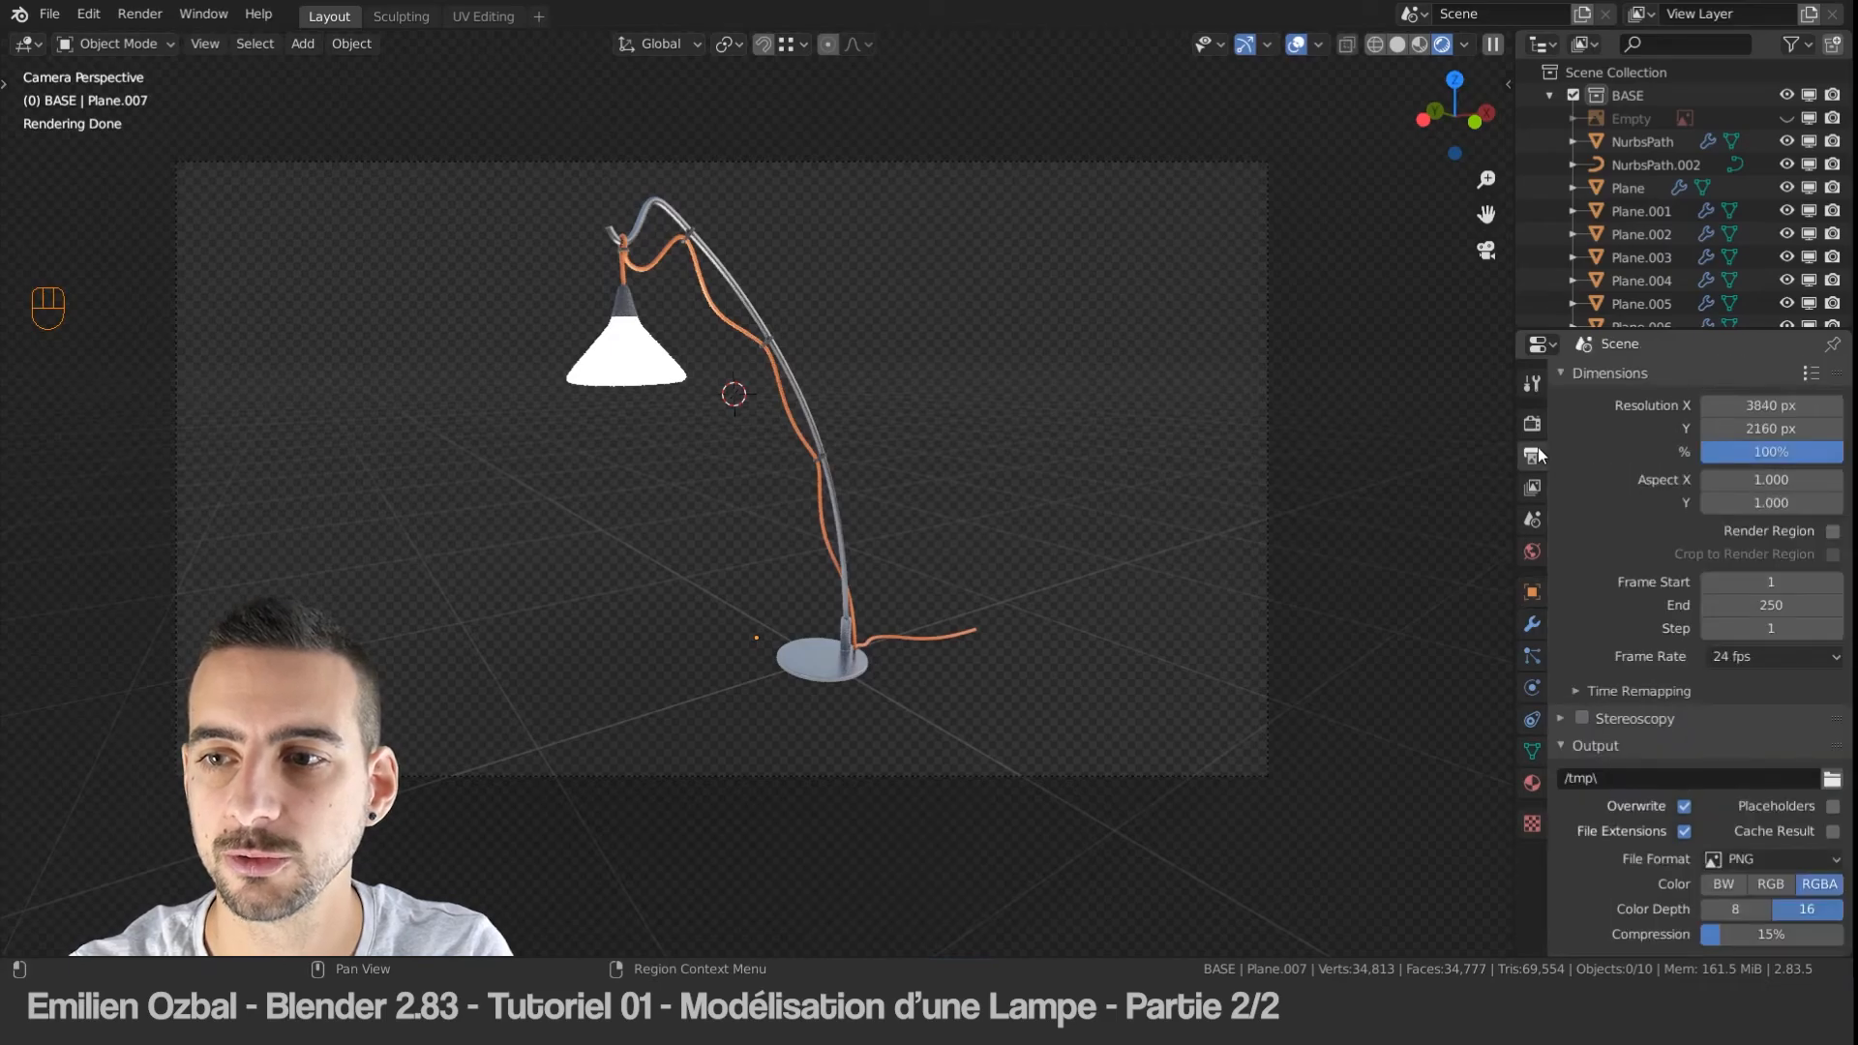
{"action": "scroll", "coordinate": [1722, 821], "scroll_direction": "down", "scroll_amount": 2}
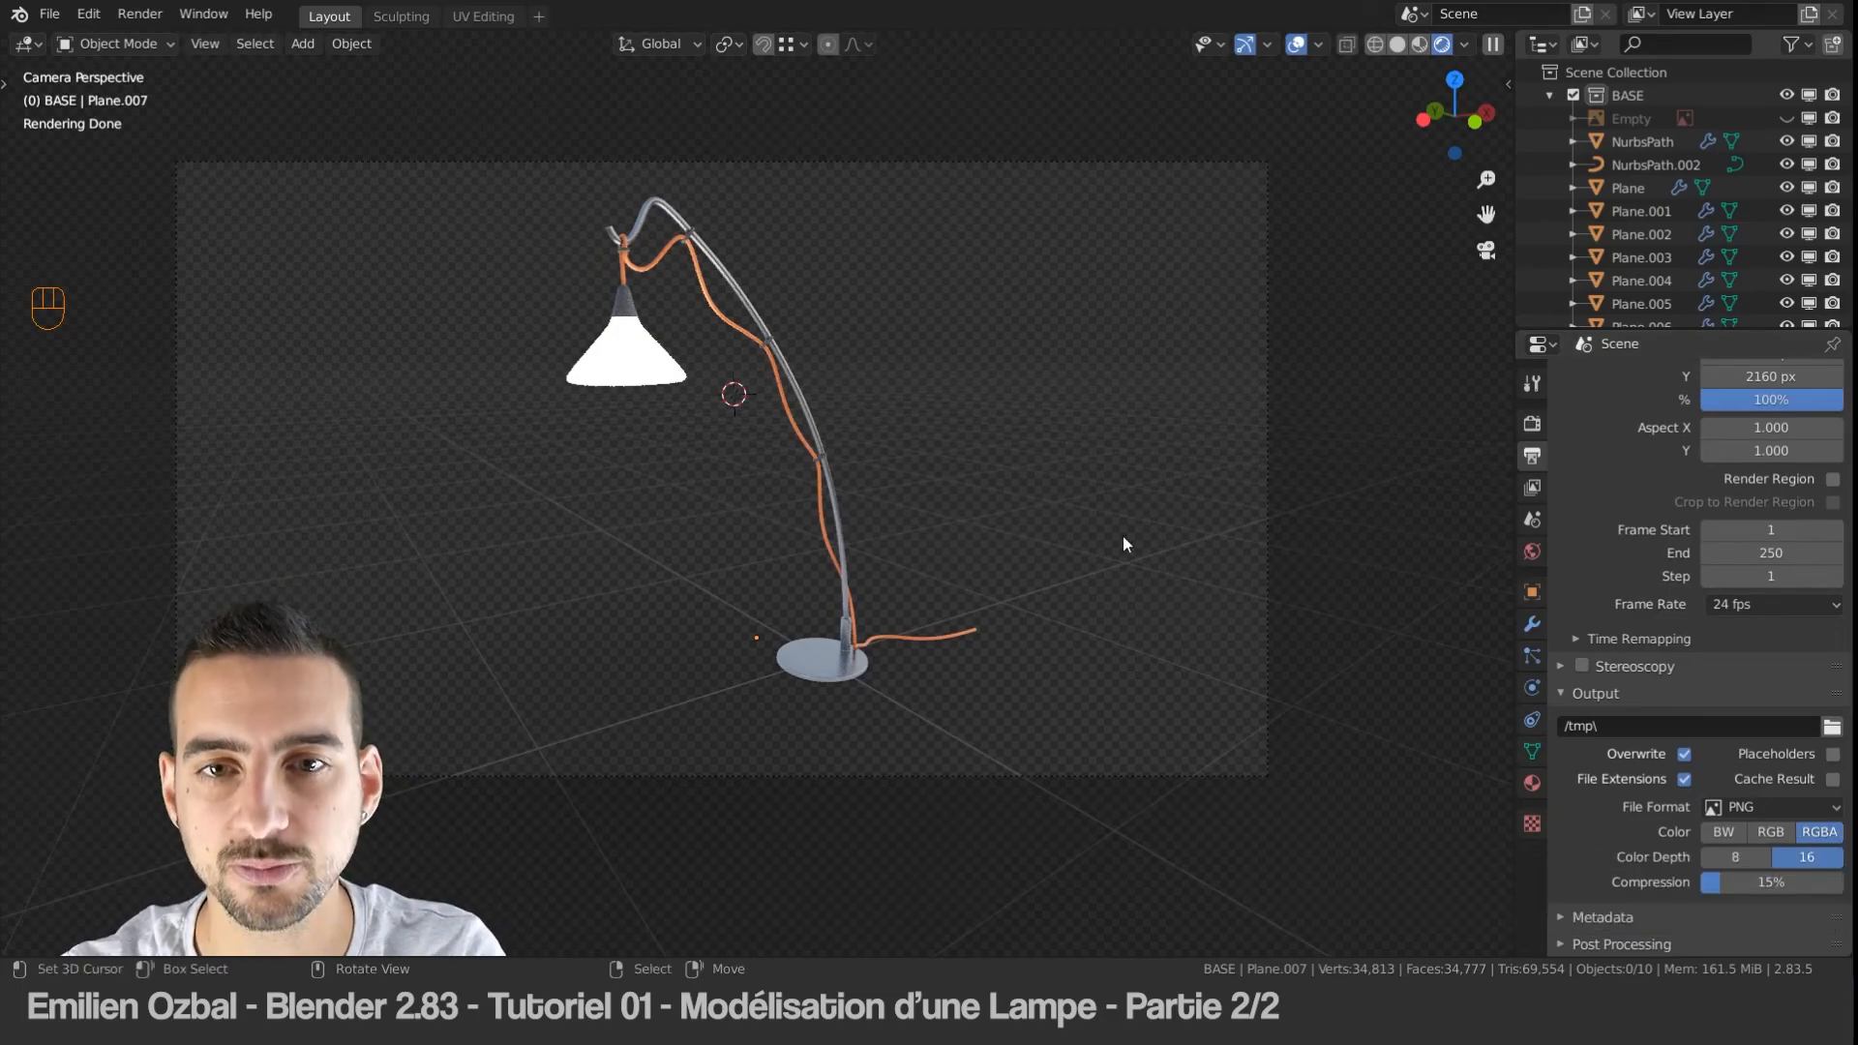
Step: Render the lamp image from the camera and fit the whole render result in view
{"action": "key", "text": "F12"}
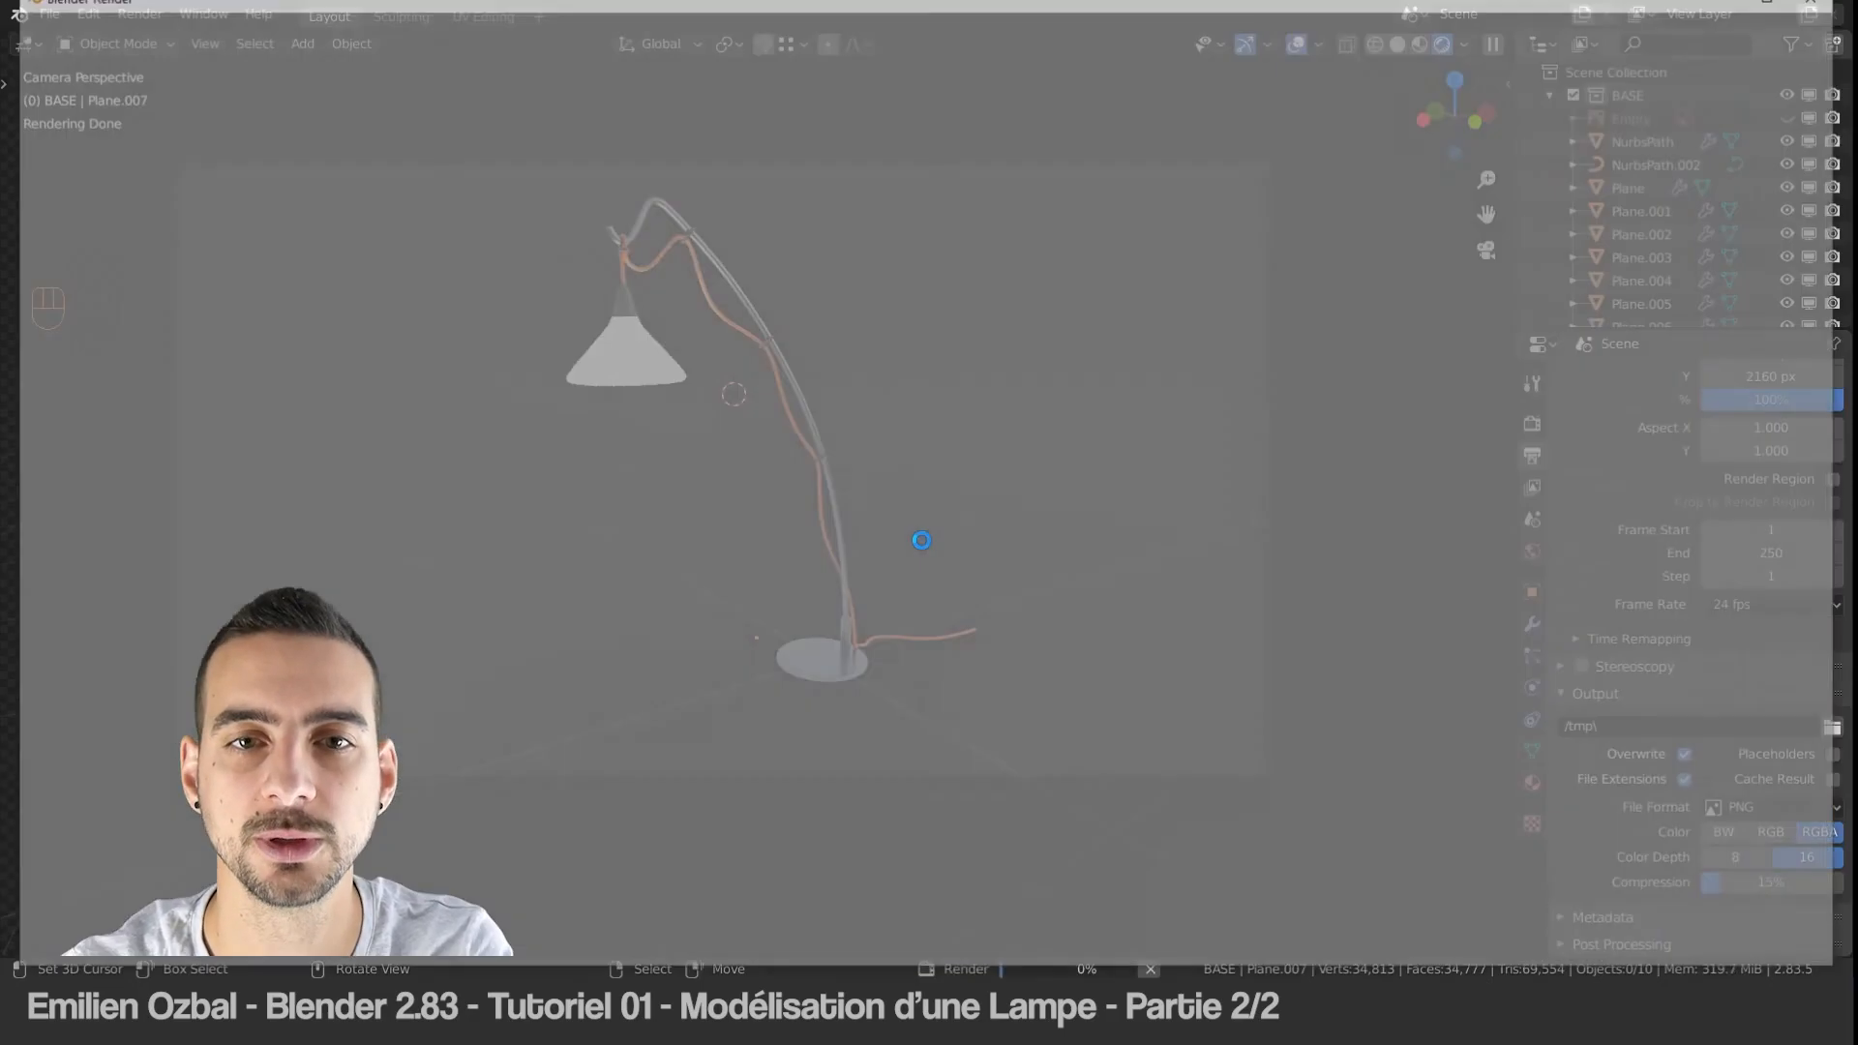
{"action": "scroll", "coordinate": [1113, 476], "scroll_direction": "down", "scroll_amount": 5}
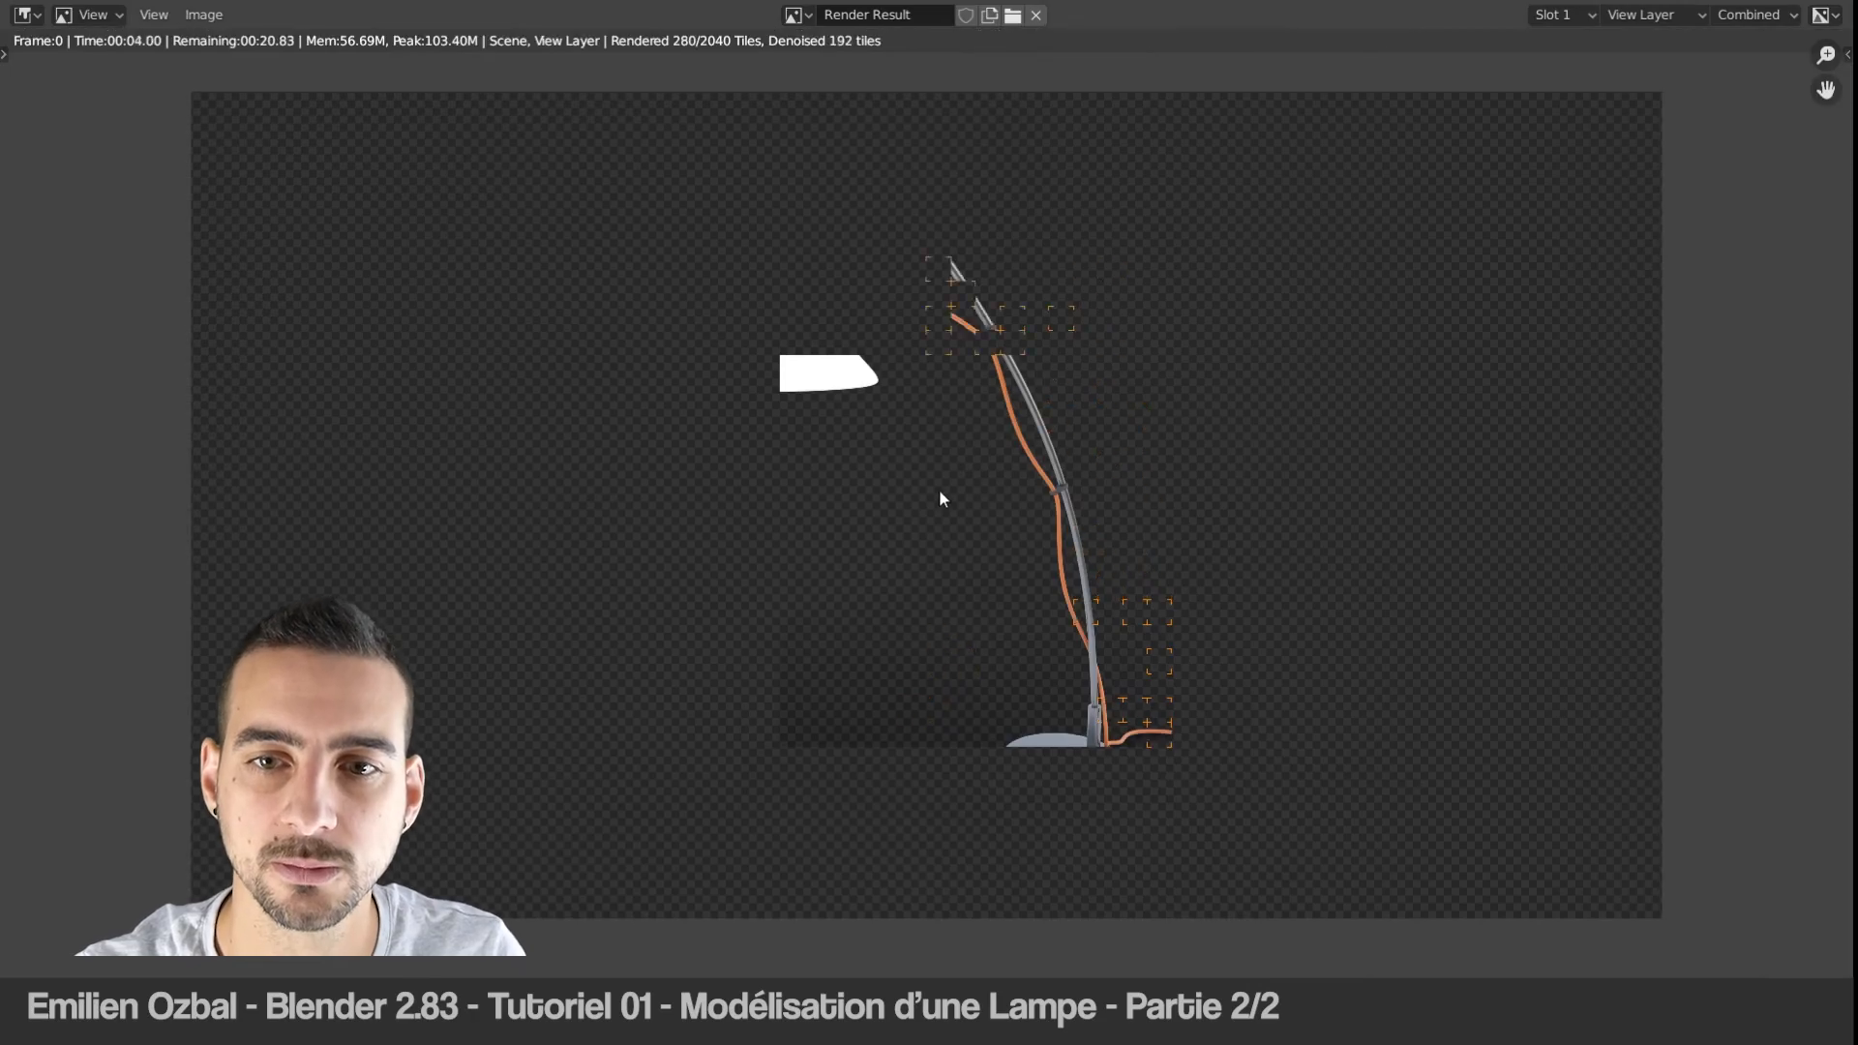
{"action": "middle_click_drag", "start_coordinate": [961, 455], "coordinate": [938, 457]}
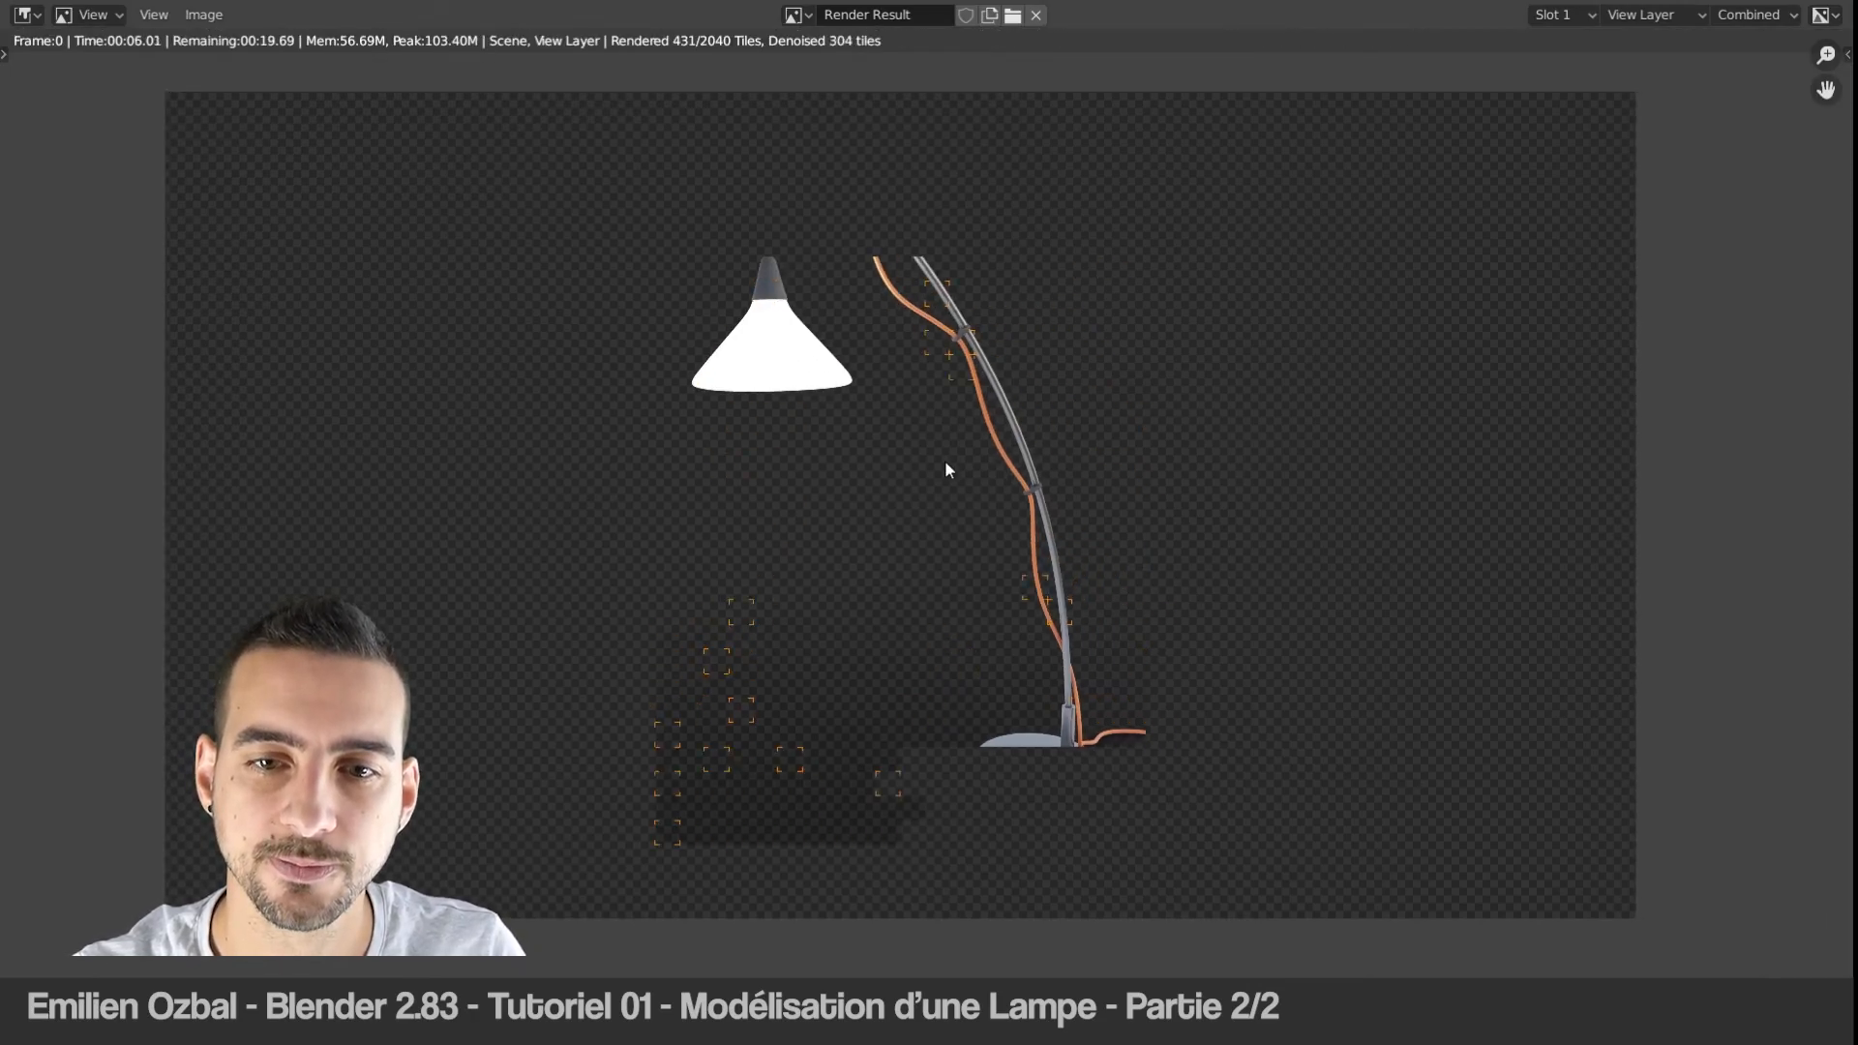